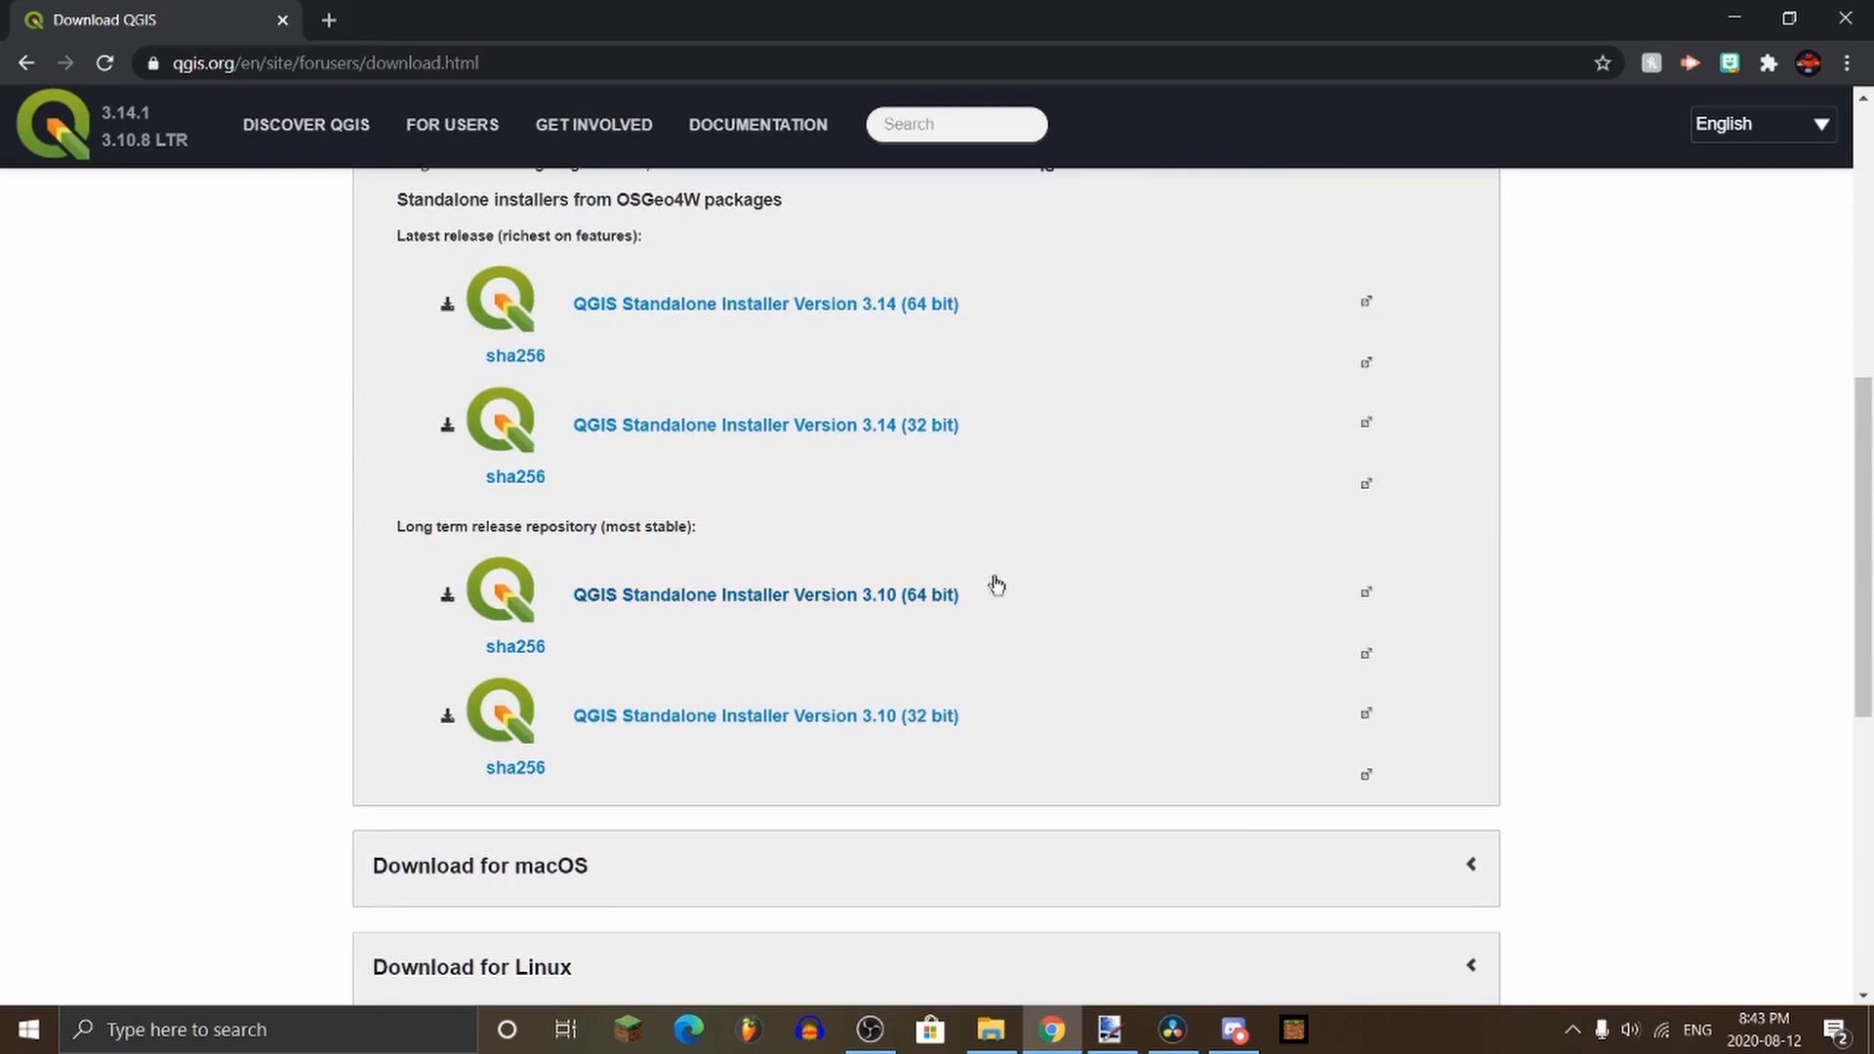
# Step: Download the QGIS Standalone Installer Version 3.14 (64 bit) and save it in the Downloads folder
pyautogui.scroll(-2, 569, 573)
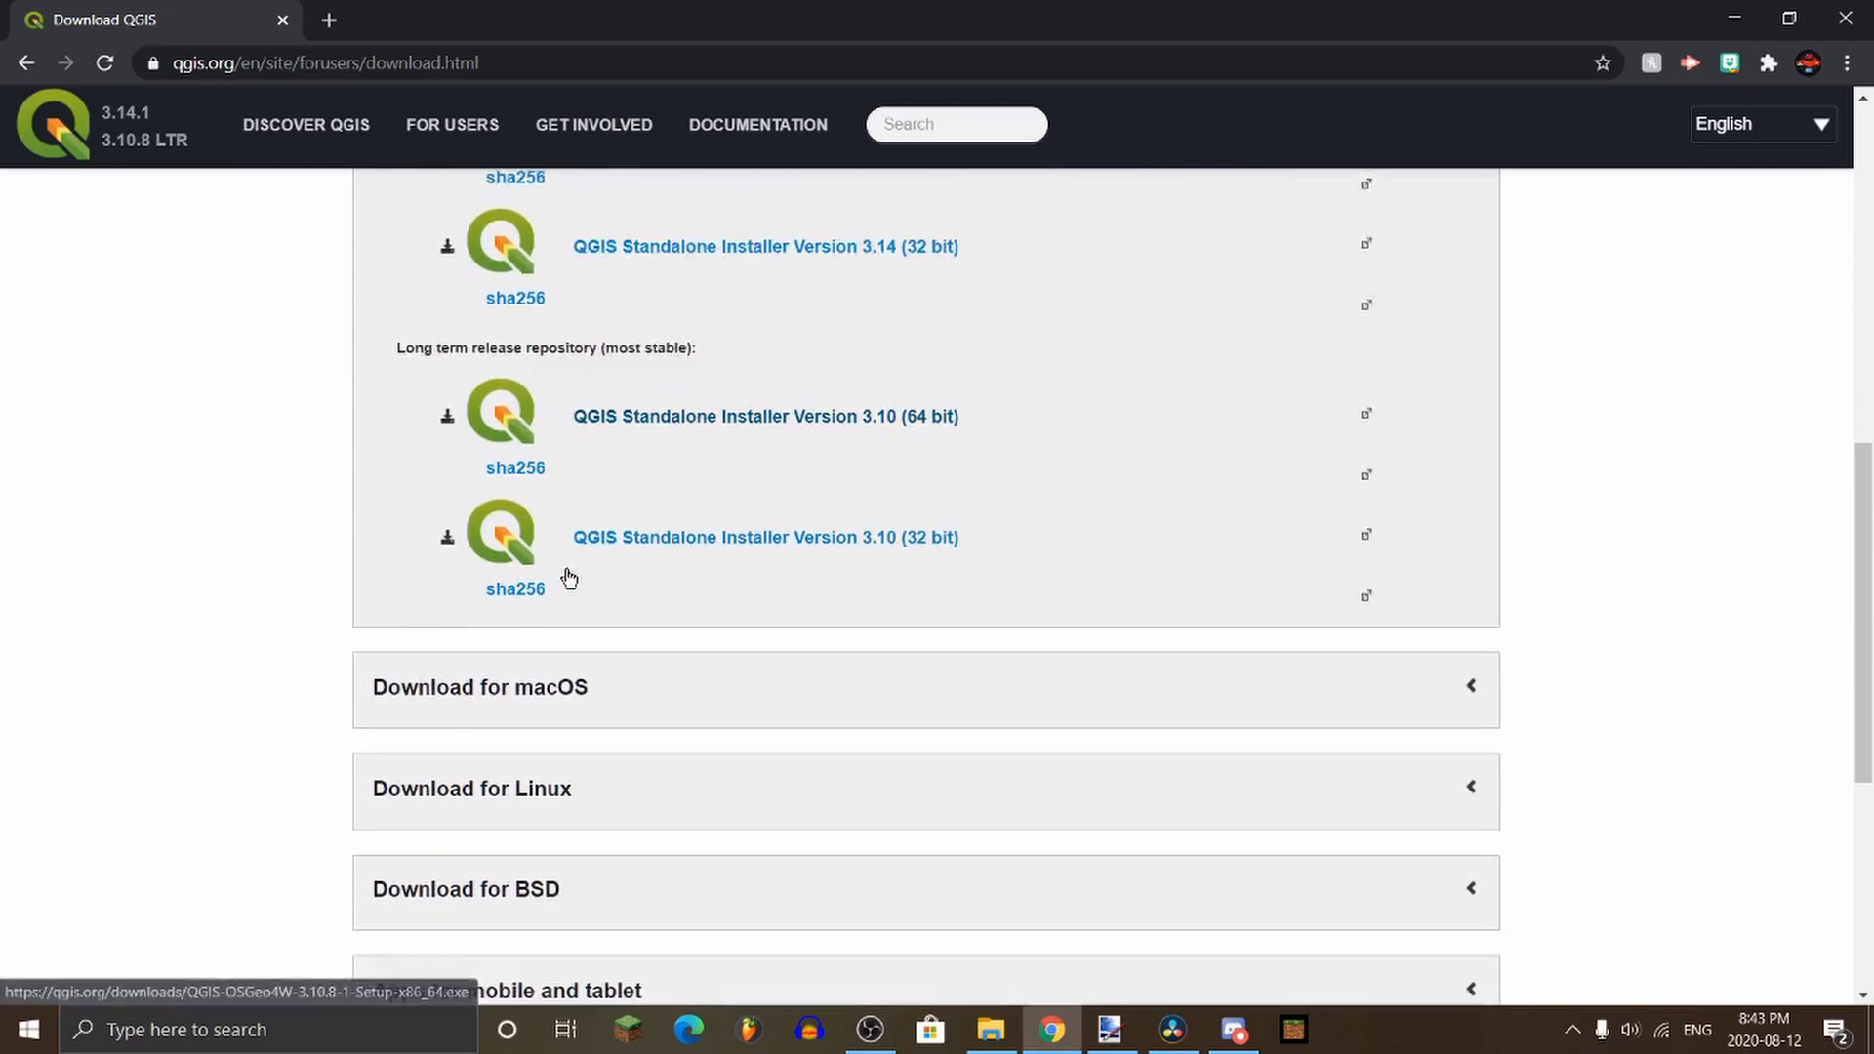
pyautogui.scroll(3, 581, 561)
pyautogui.scroll(1, 568, 571)
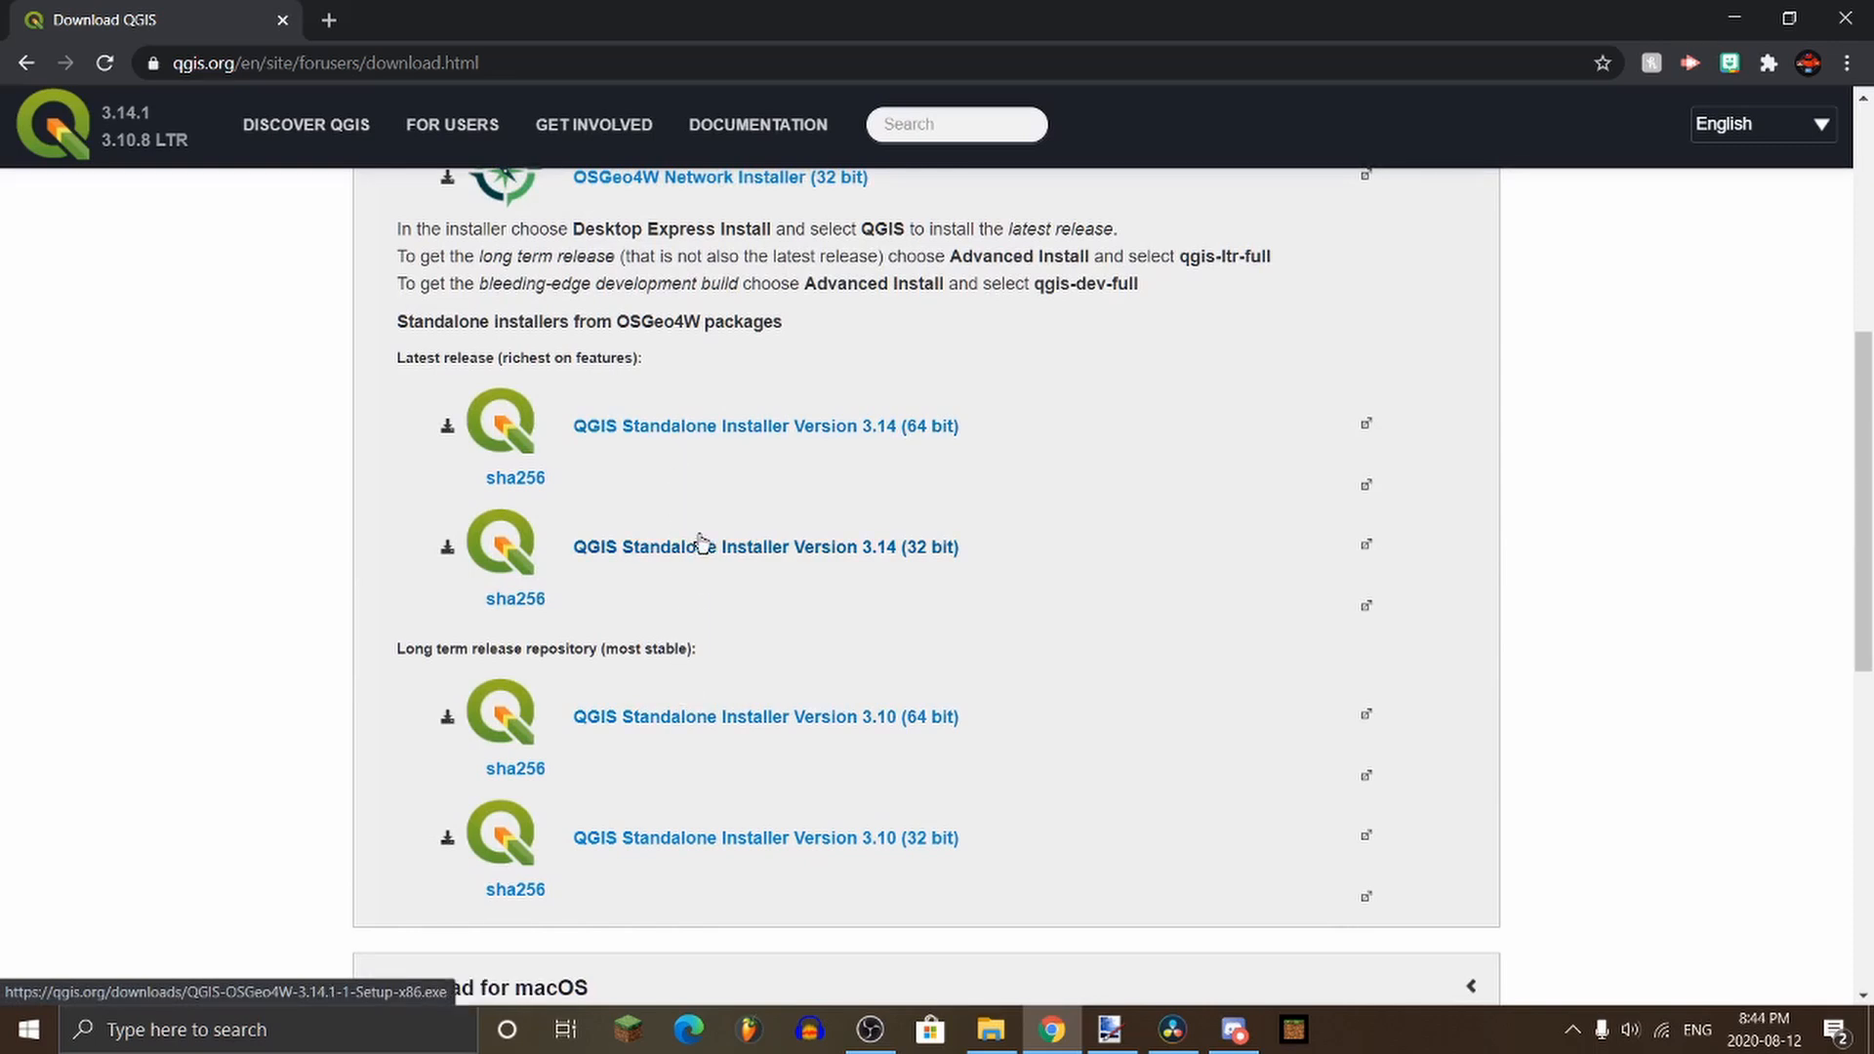
pyautogui.click(667, 428)
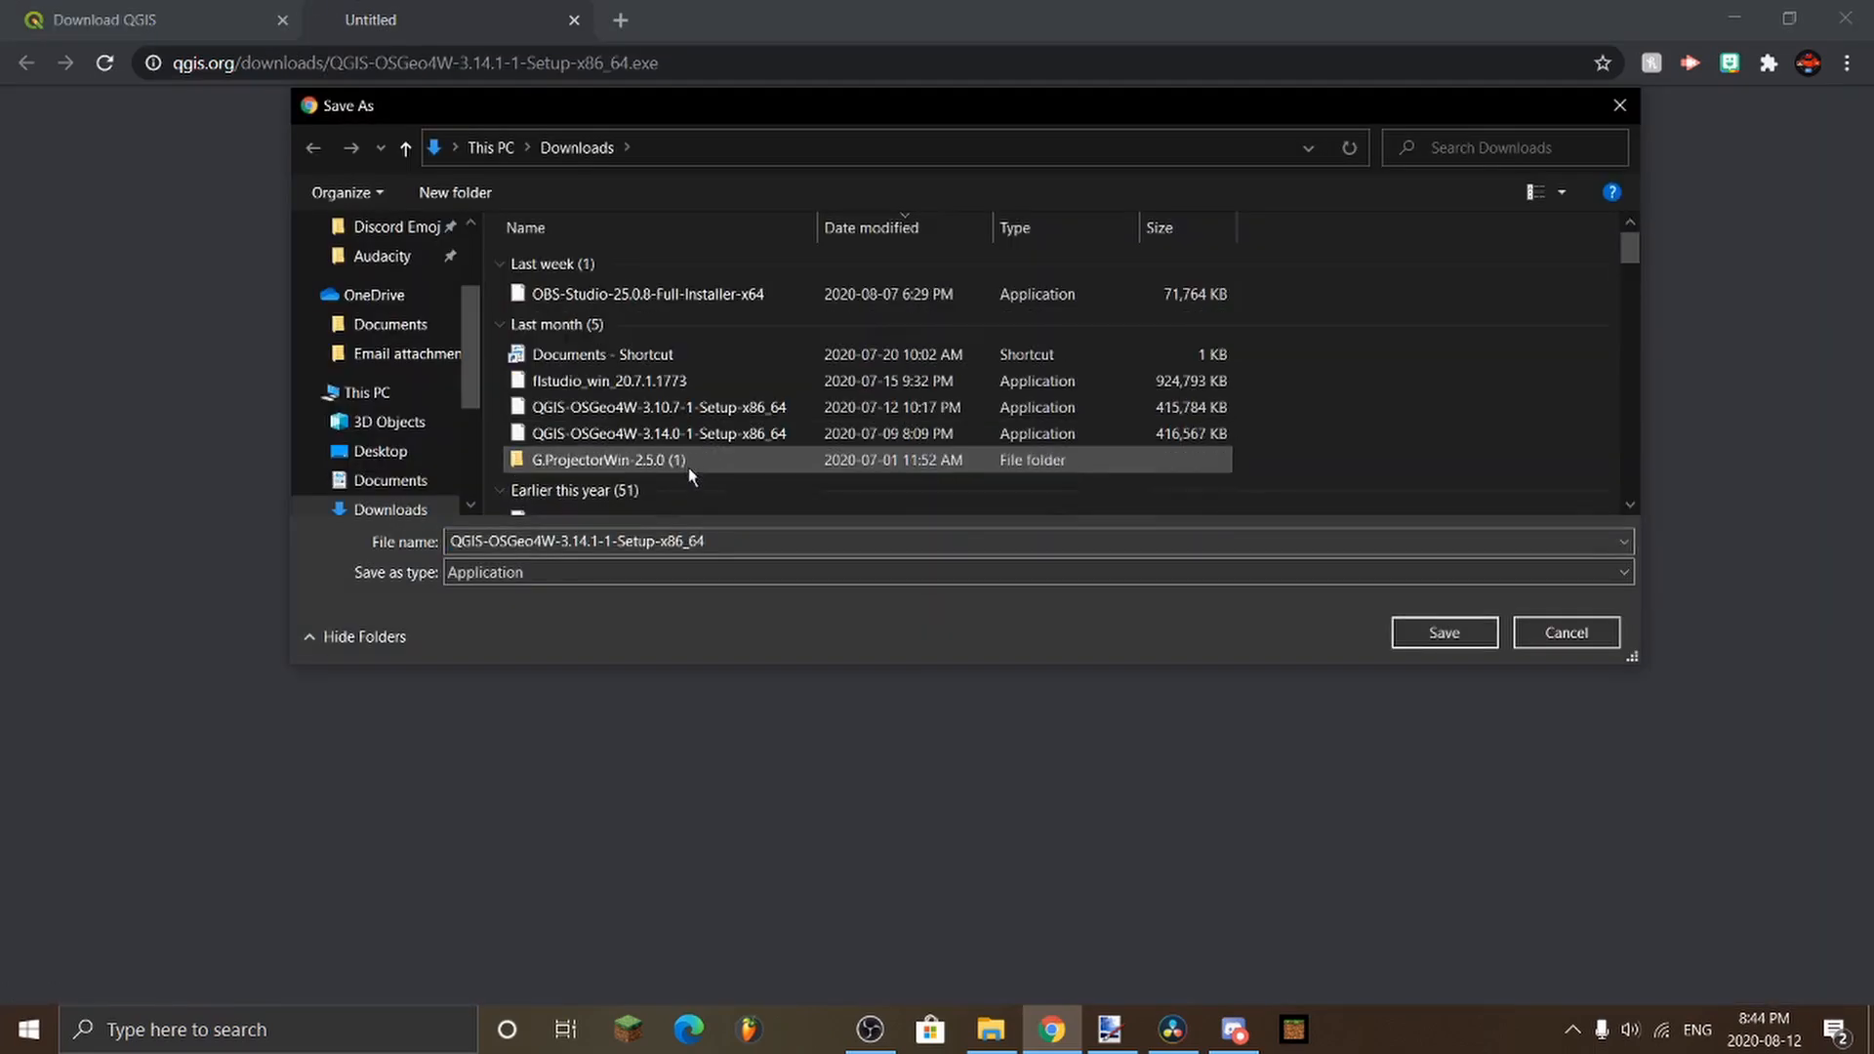
pyautogui.click(1427, 635)
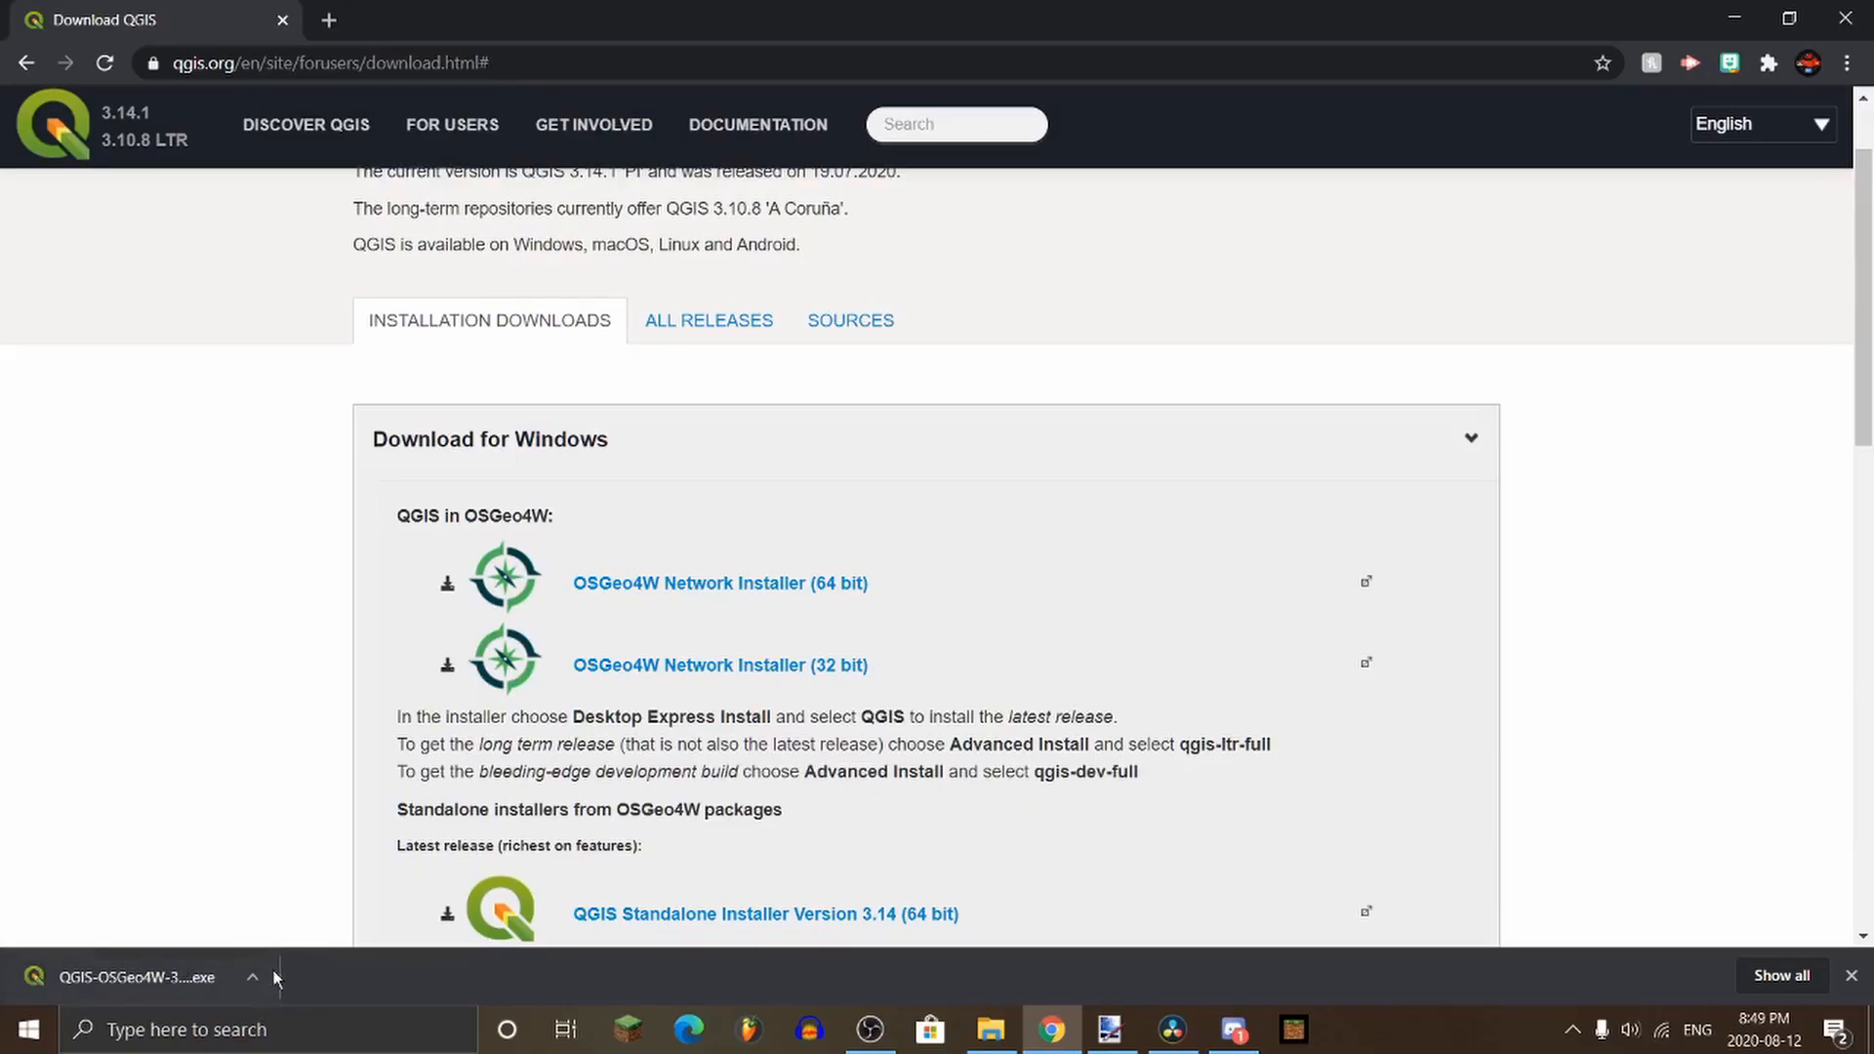
# Step: Run the downloaded QGIS 3.14.1 installer, accept the license agreement, and install only the QGIS component without the sample data sets
pyautogui.click(268, 976)
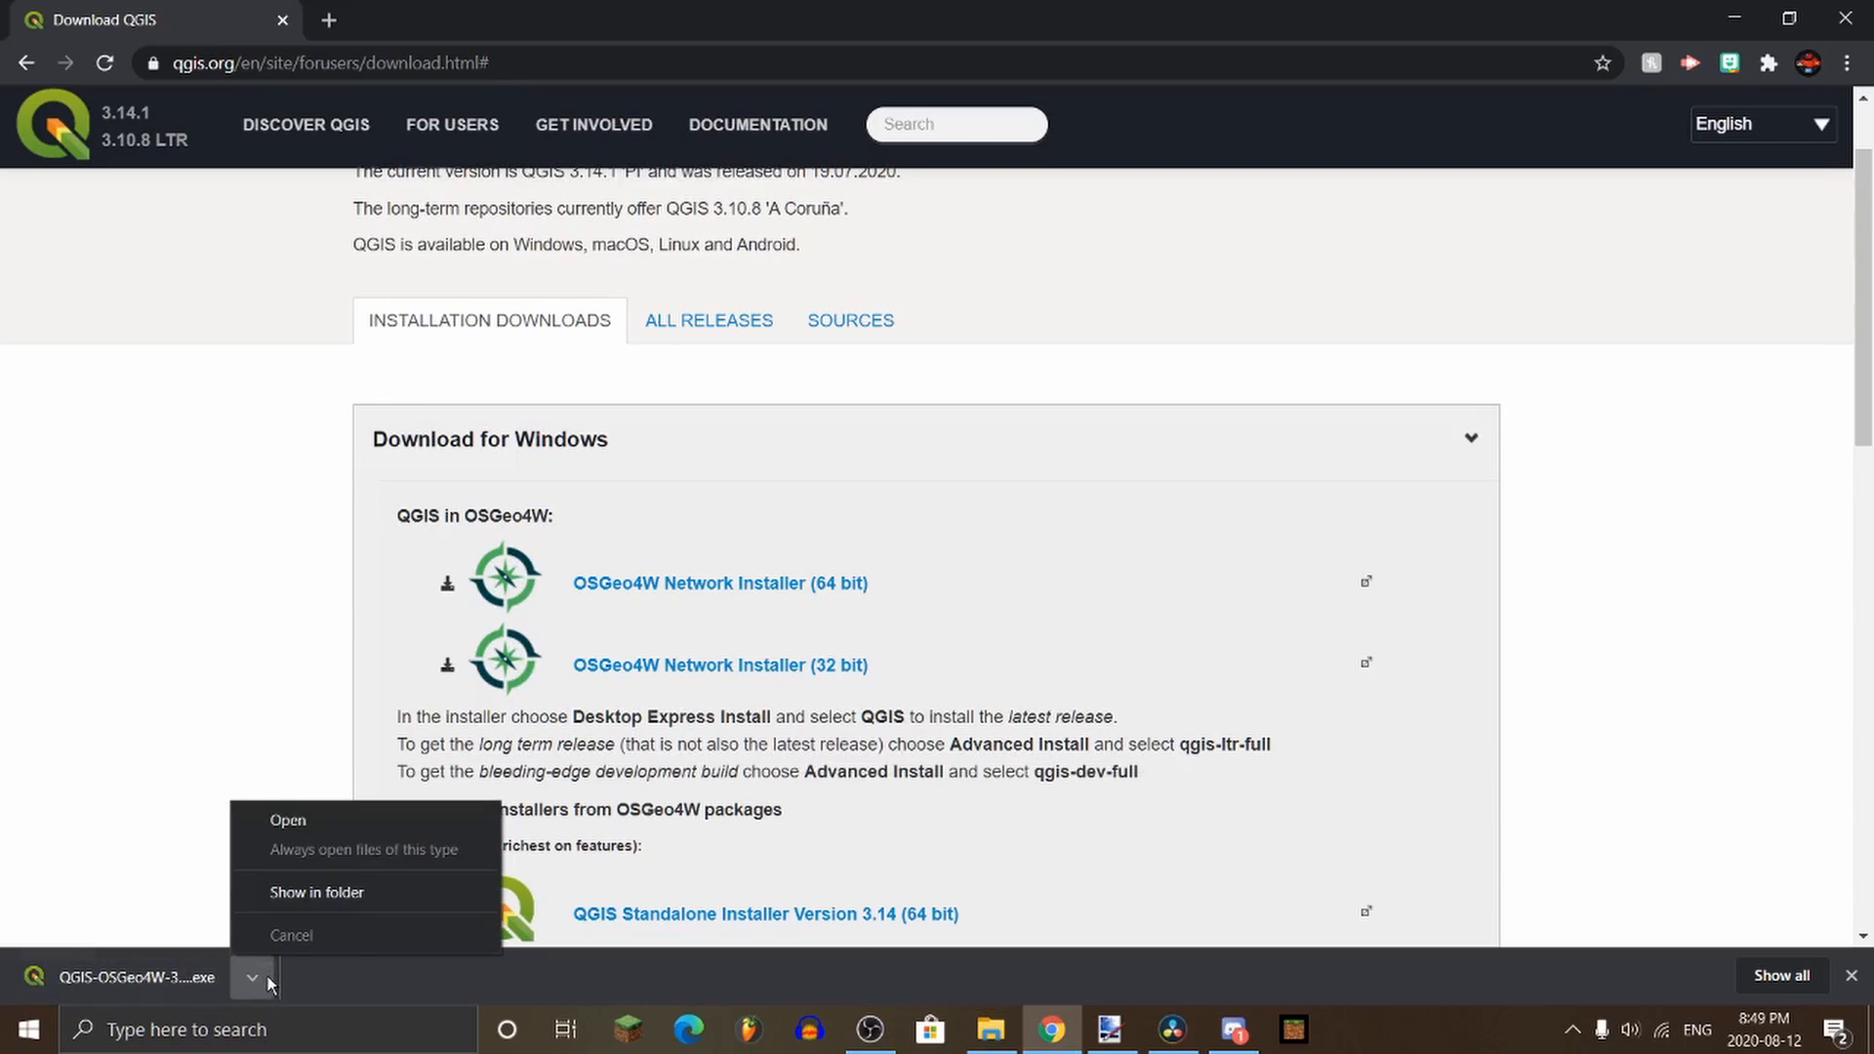
pyautogui.click(310, 820)
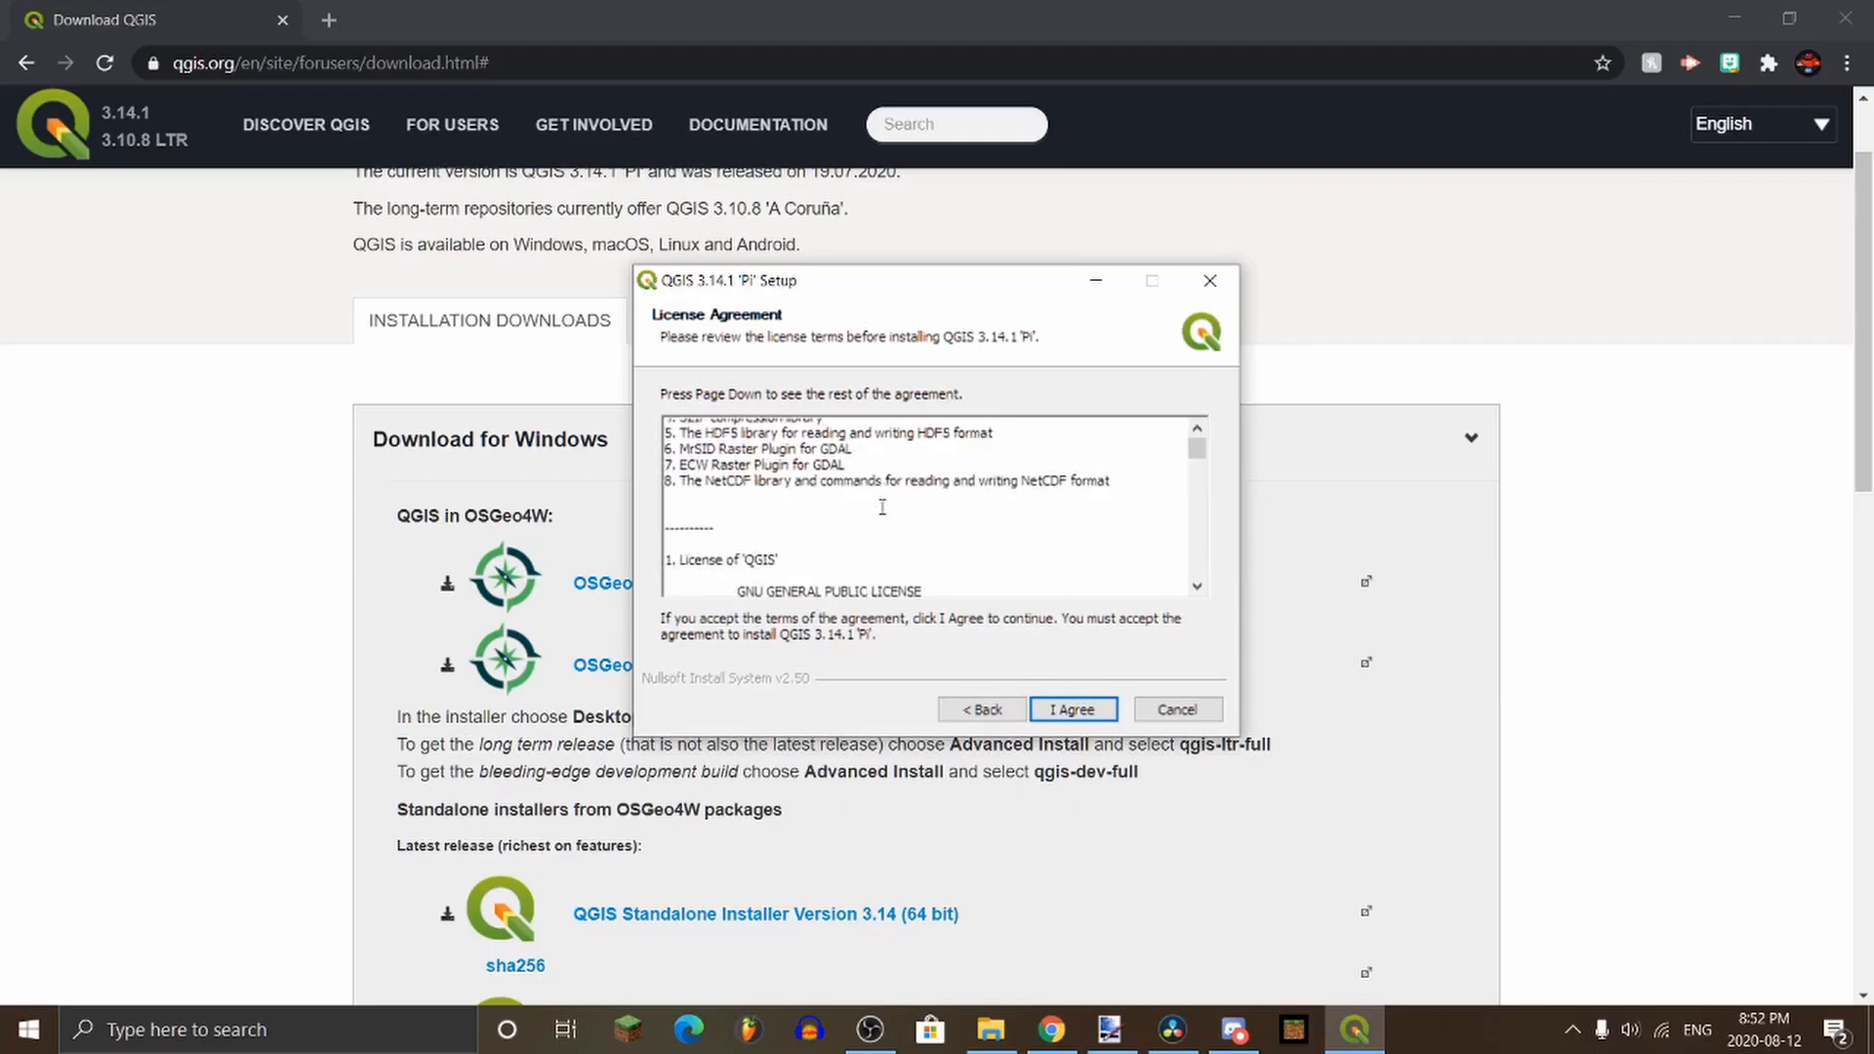
pyautogui.scroll(-5, 976, 488)
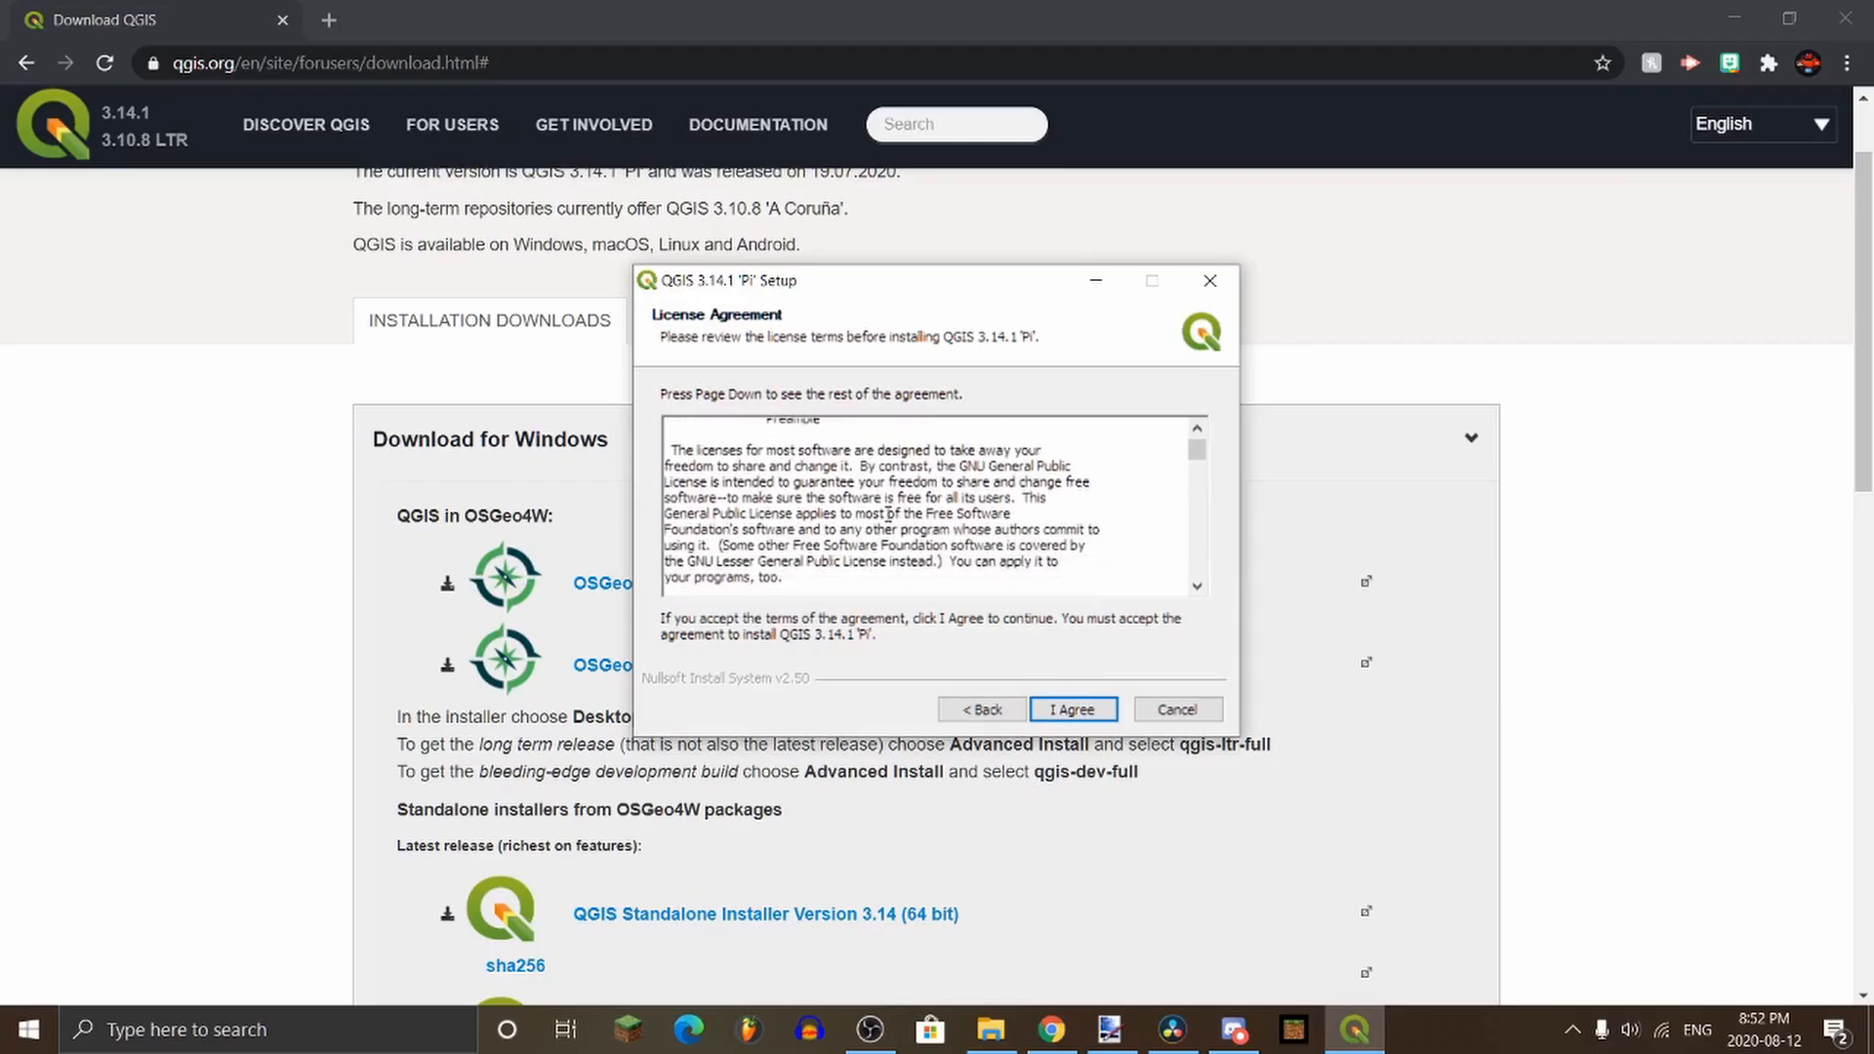
pyautogui.click(1074, 708)
pyautogui.moveTo(918, 519)
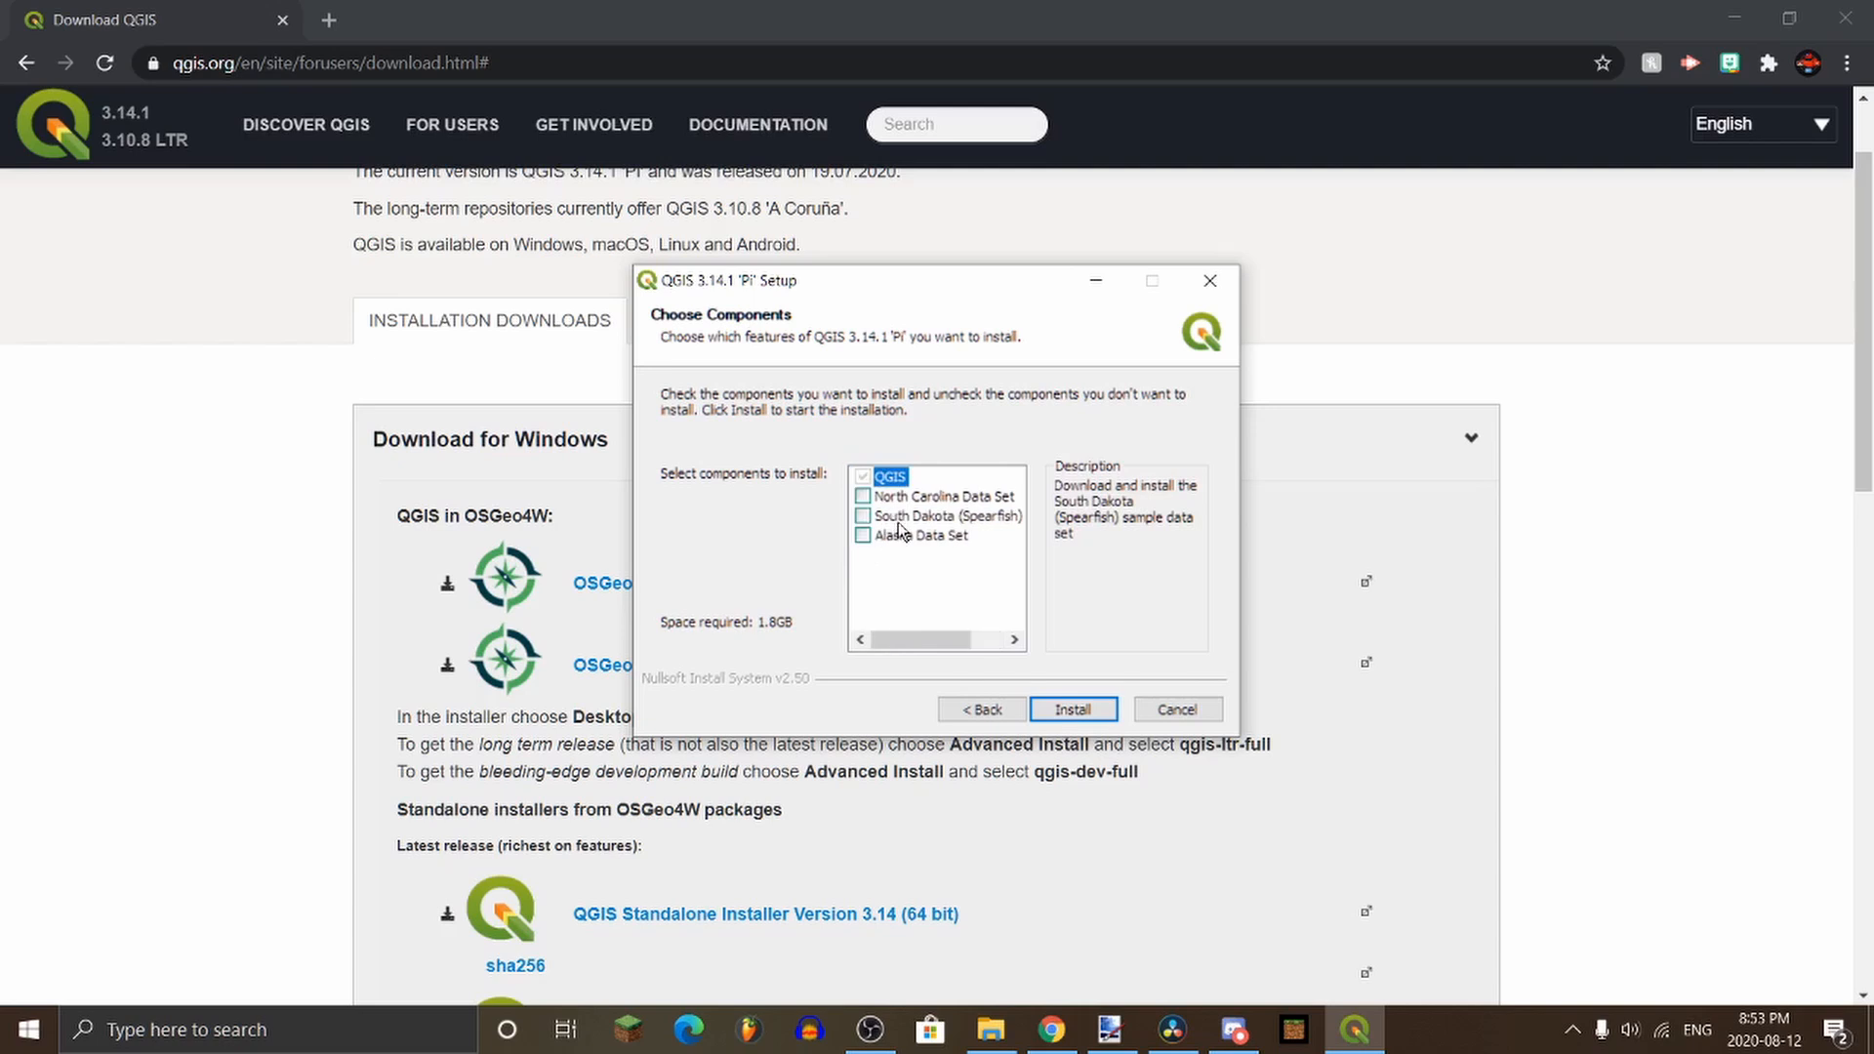
pyautogui.click(1073, 709)
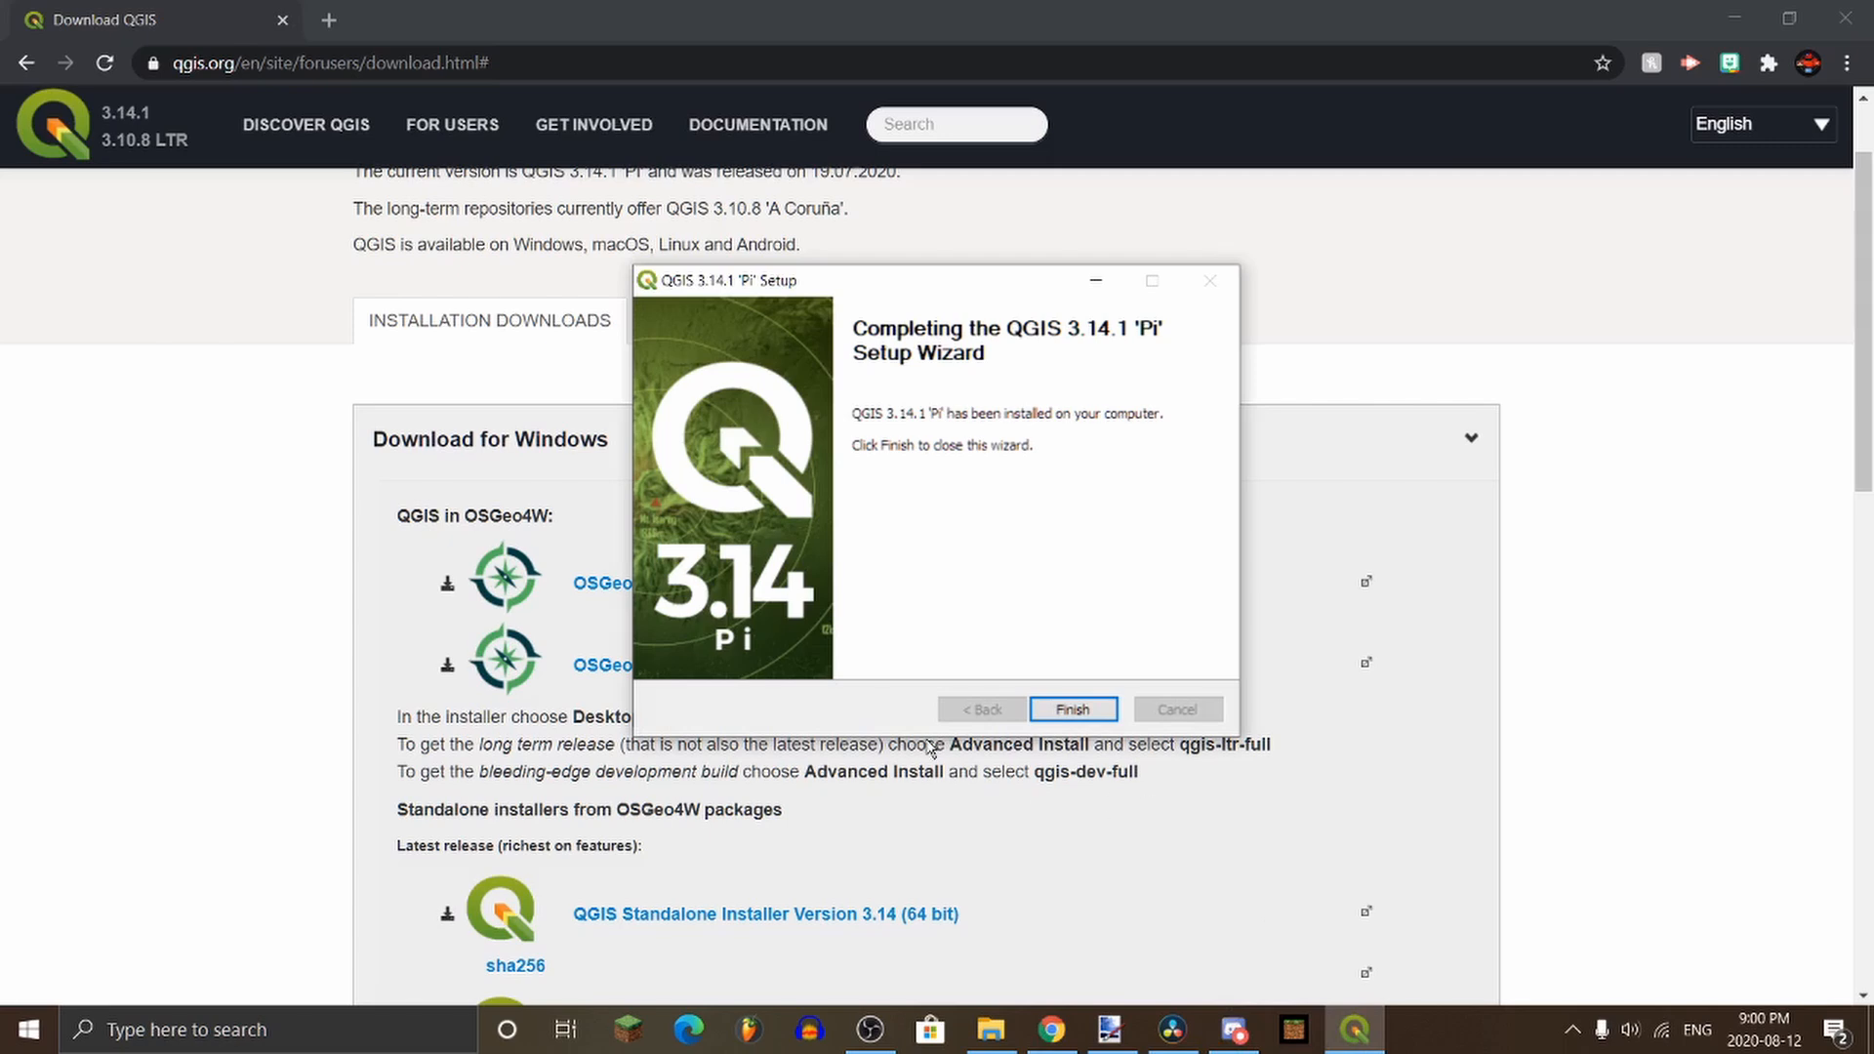
pyautogui.click(1071, 709)
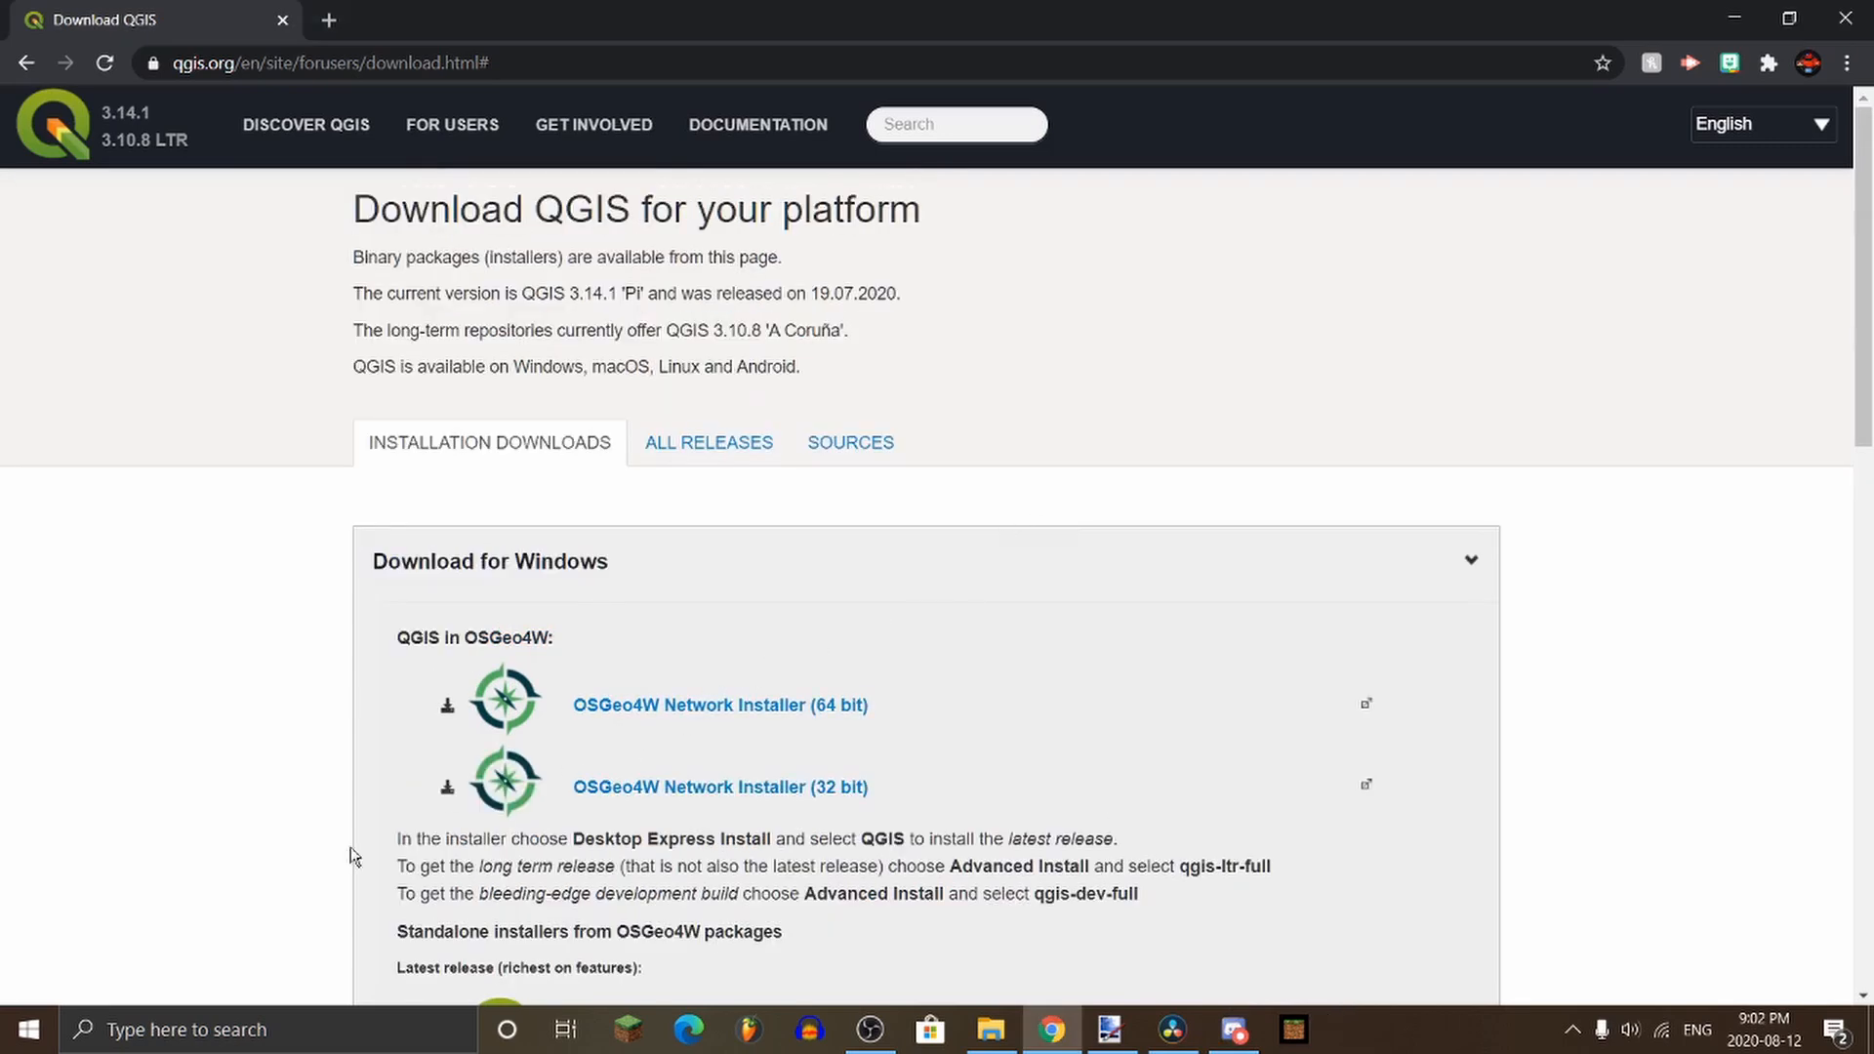
# Step: Search the computer for QGIS and launch QGIS Desktop 3.14.1 with GRASS 7.8.3
pyautogui.click(223, 1033)
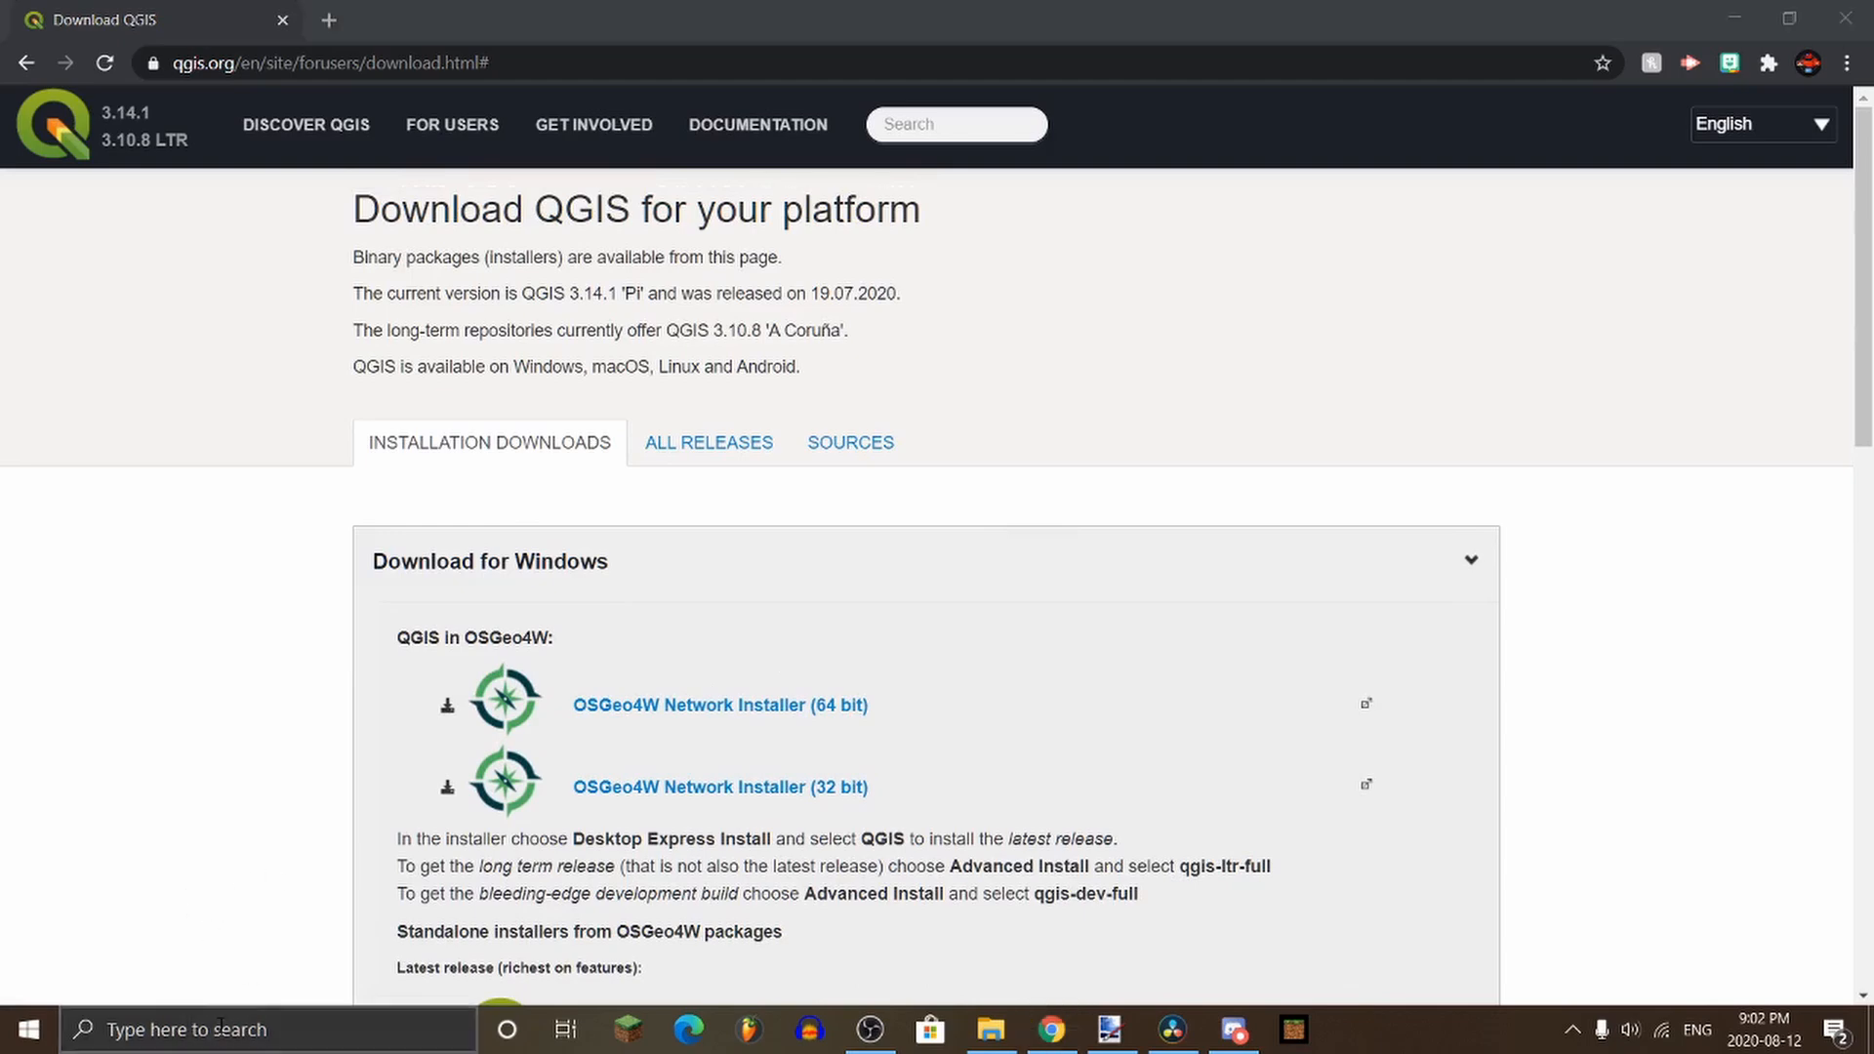
pyautogui.write('QGIS 2')
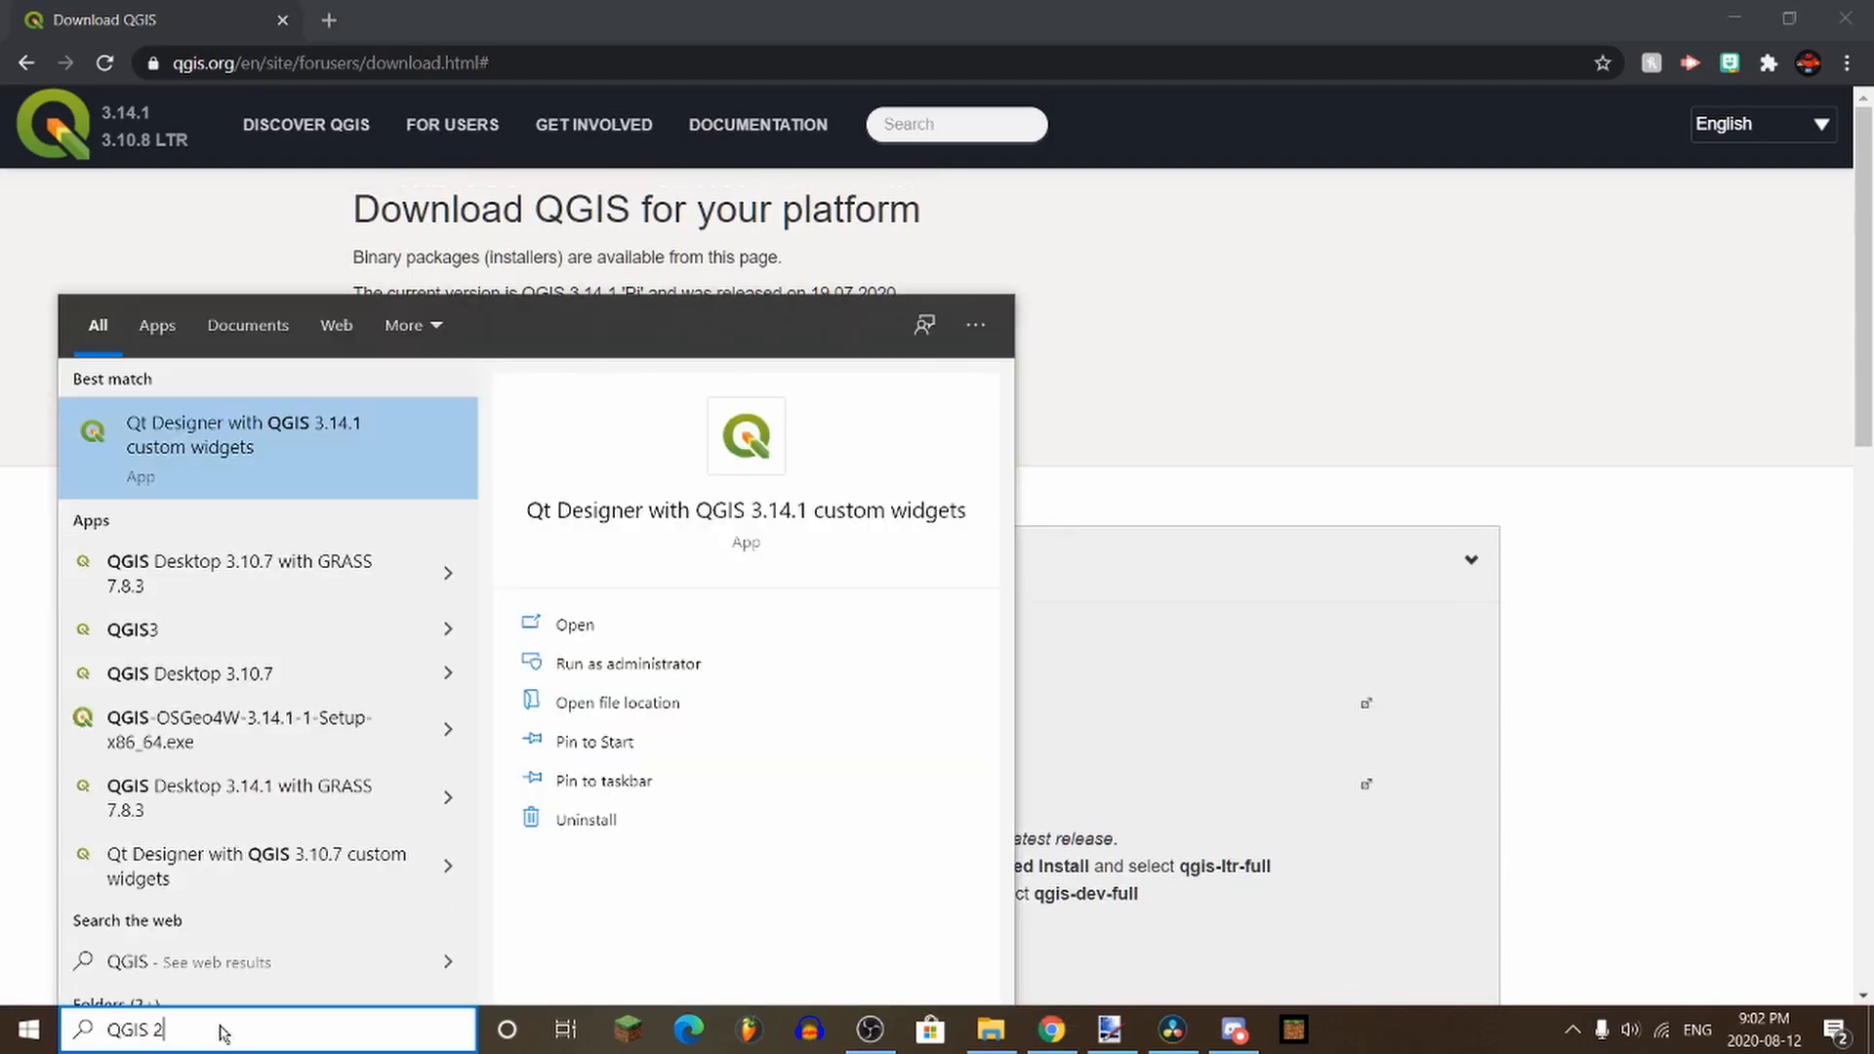
pyautogui.press('BackSpace')
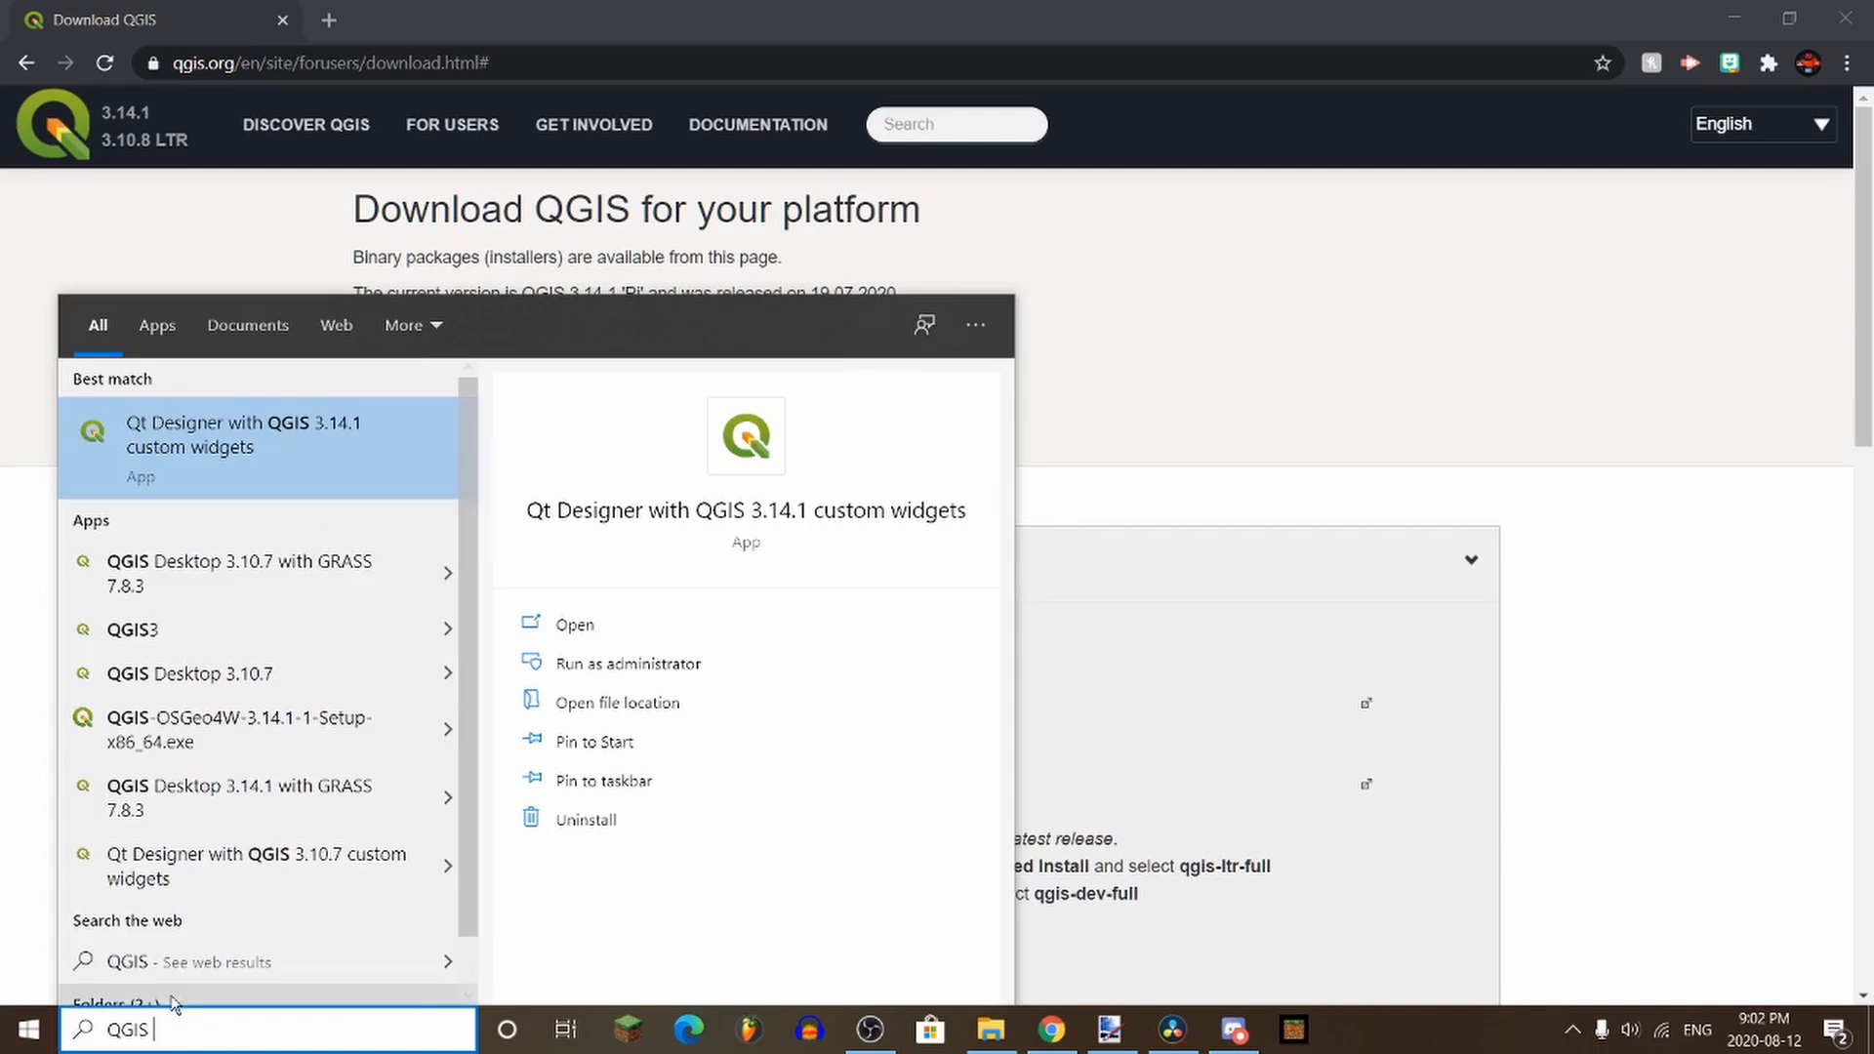
pyautogui.scroll(-1, 293, 639)
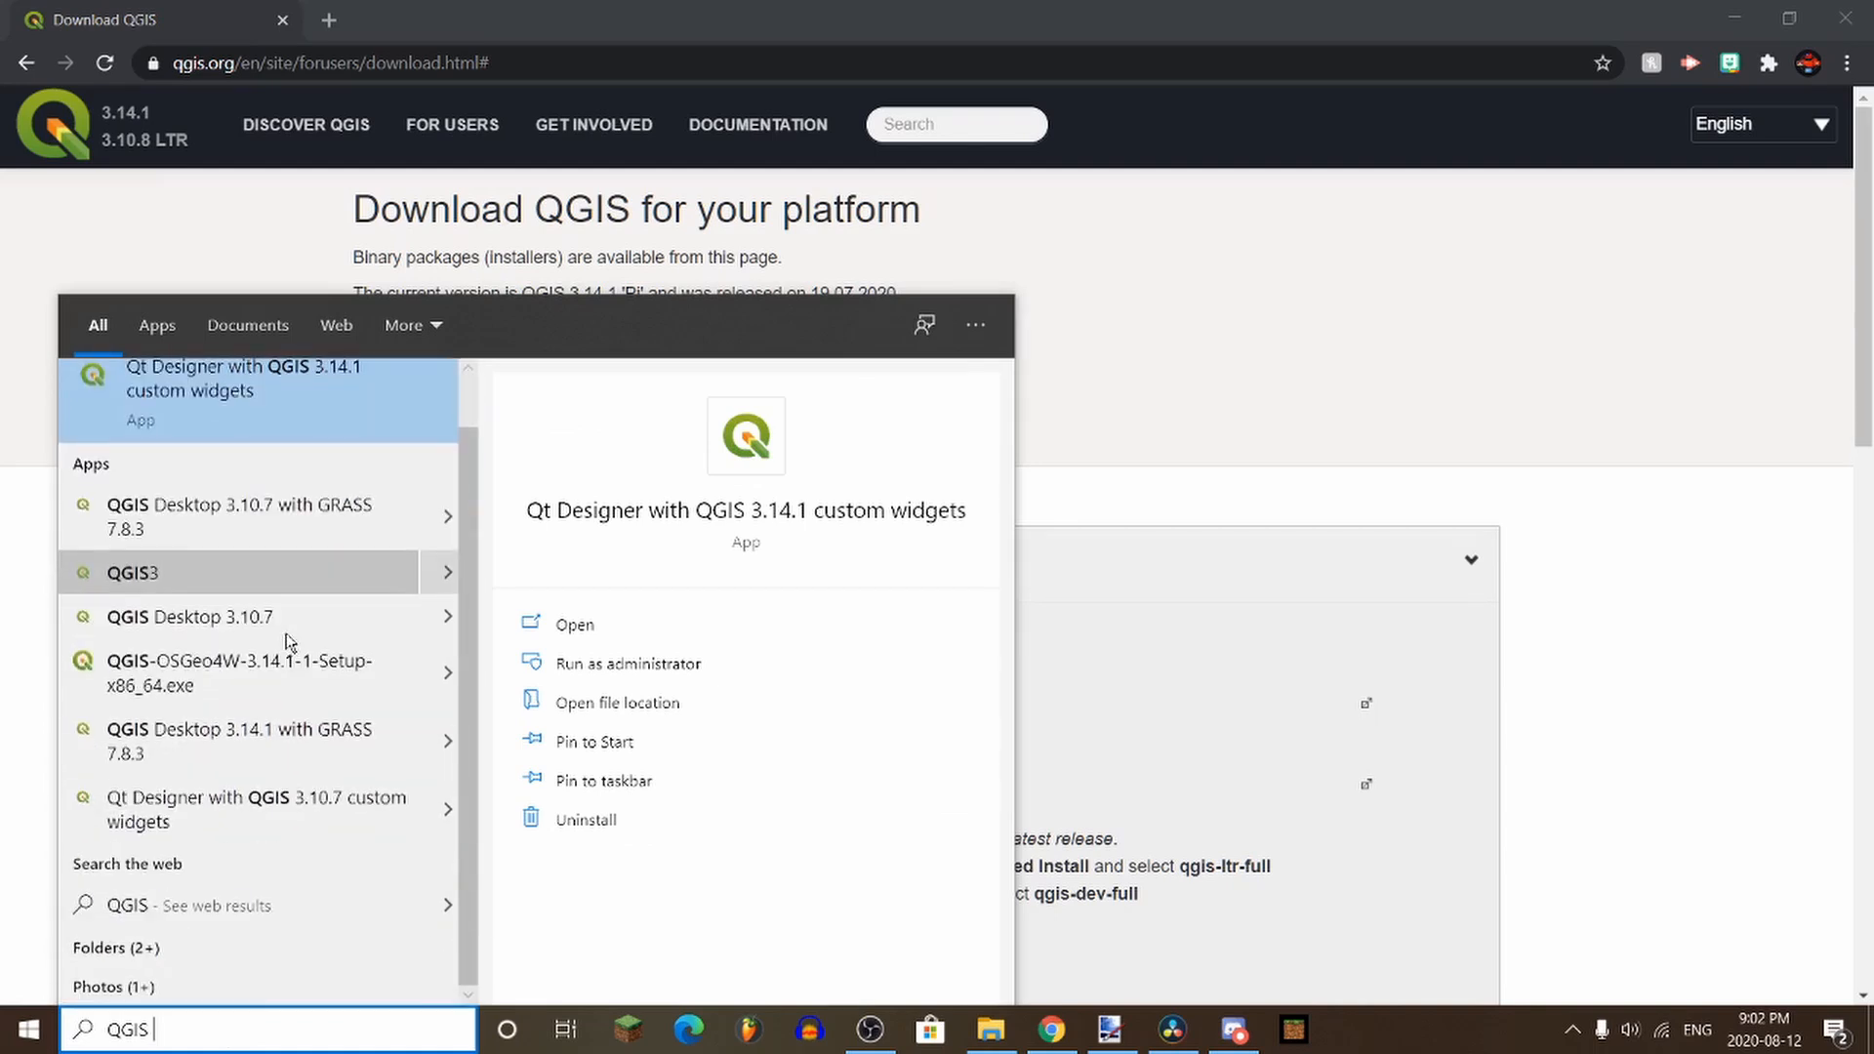
pyautogui.click(253, 743)
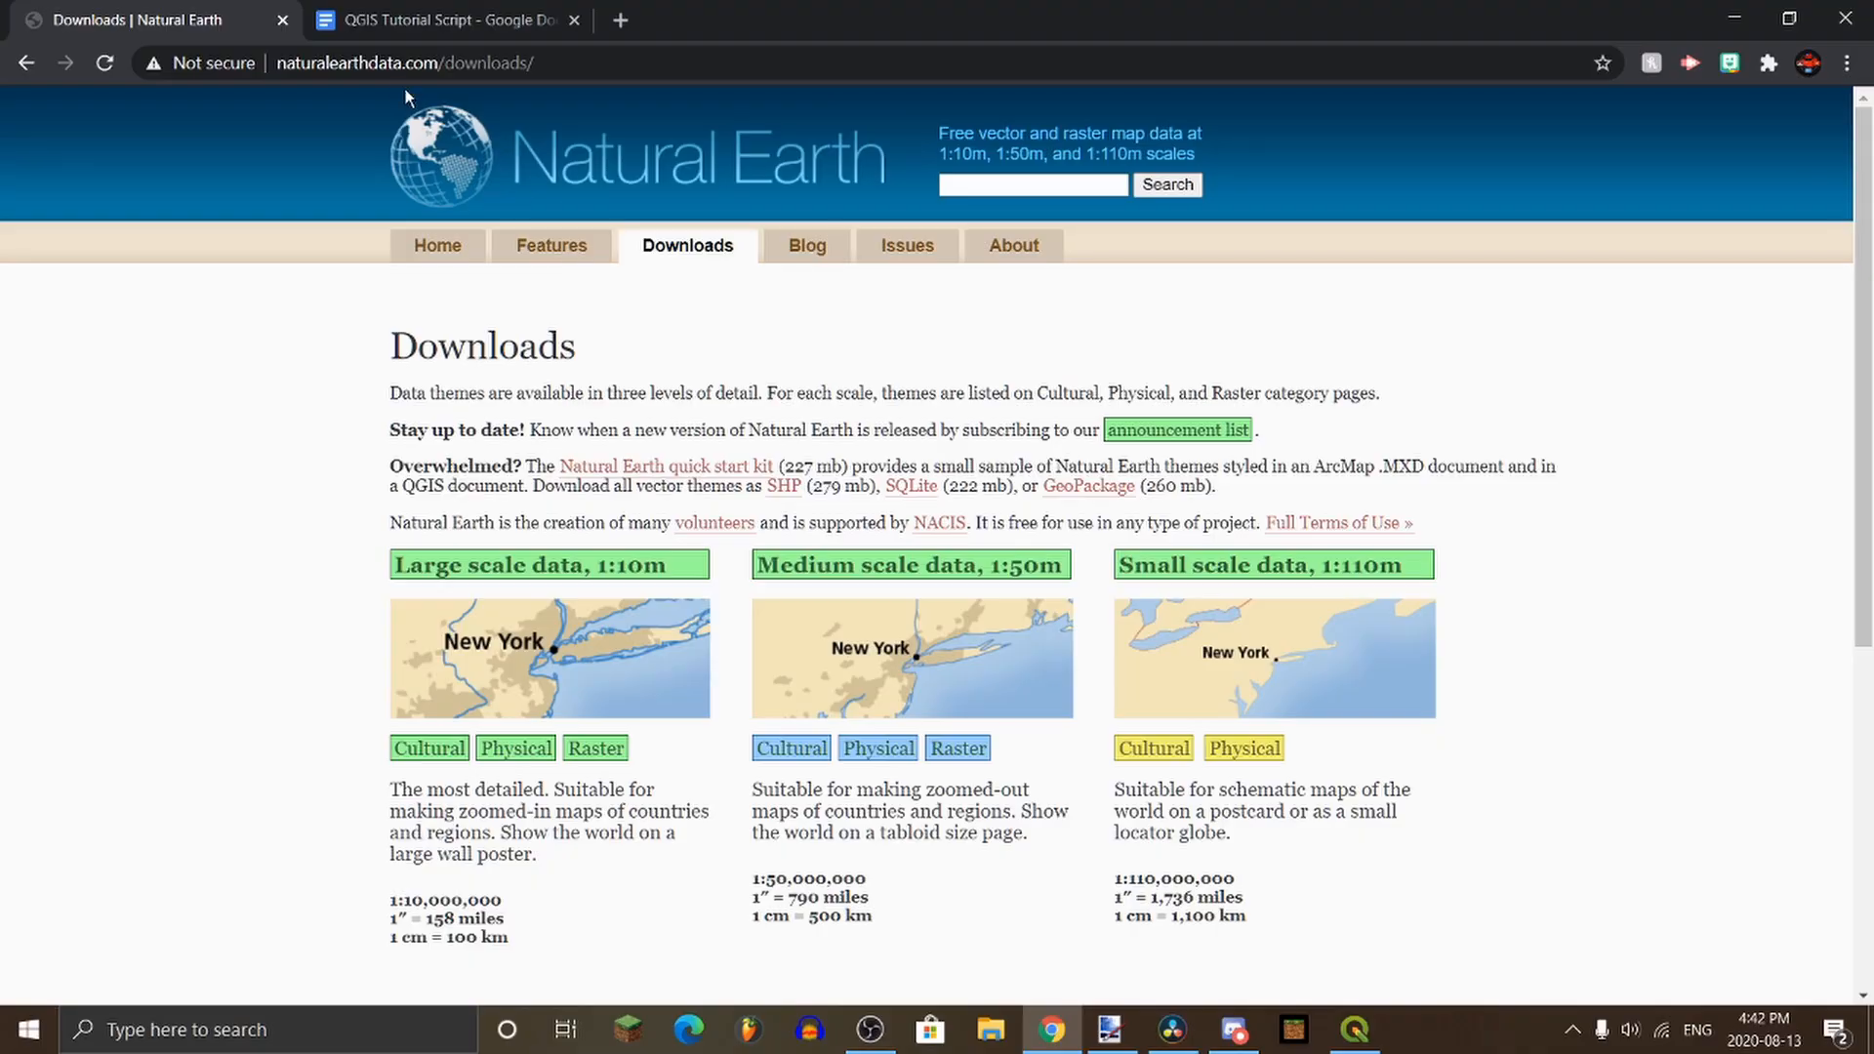
# Step: On the Natural Earth downloads page, open the Cultural themes of the large scale 1:10m data
pyautogui.moveTo(557, 63); pyautogui.dragTo(276, 62)
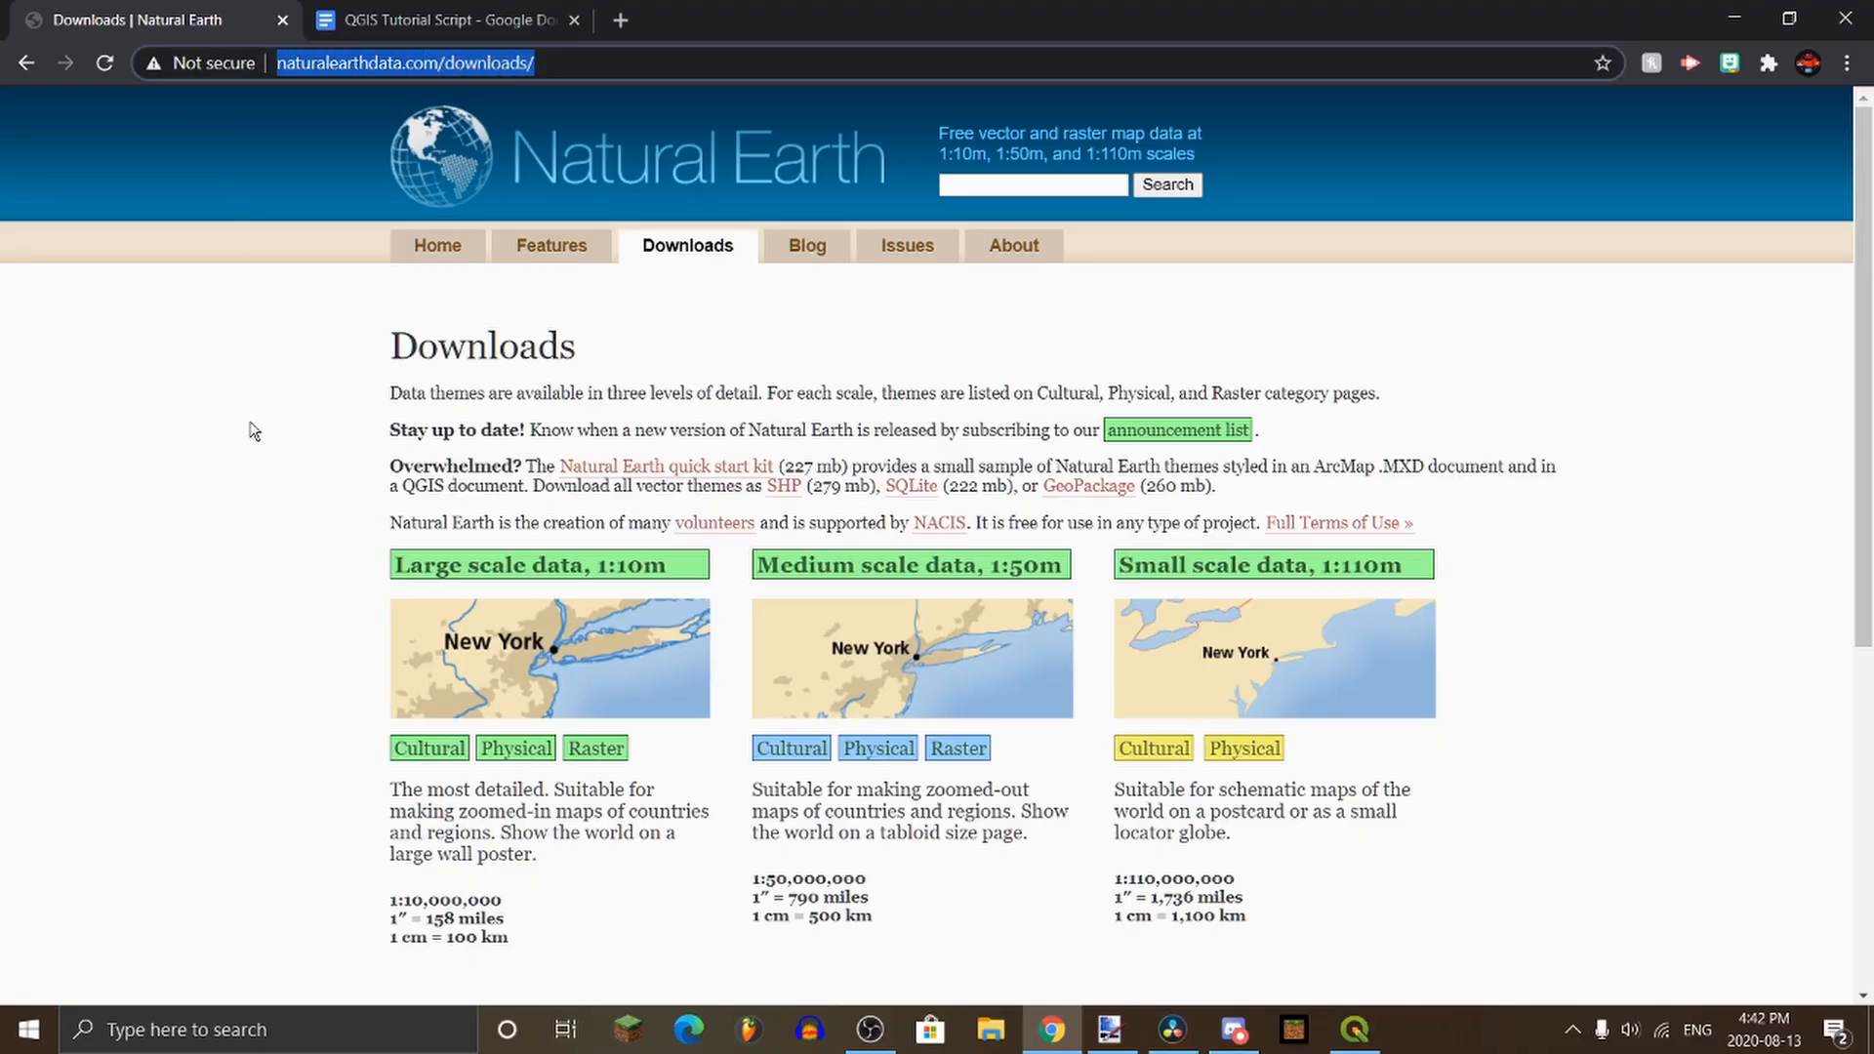
pyautogui.click(622, 384)
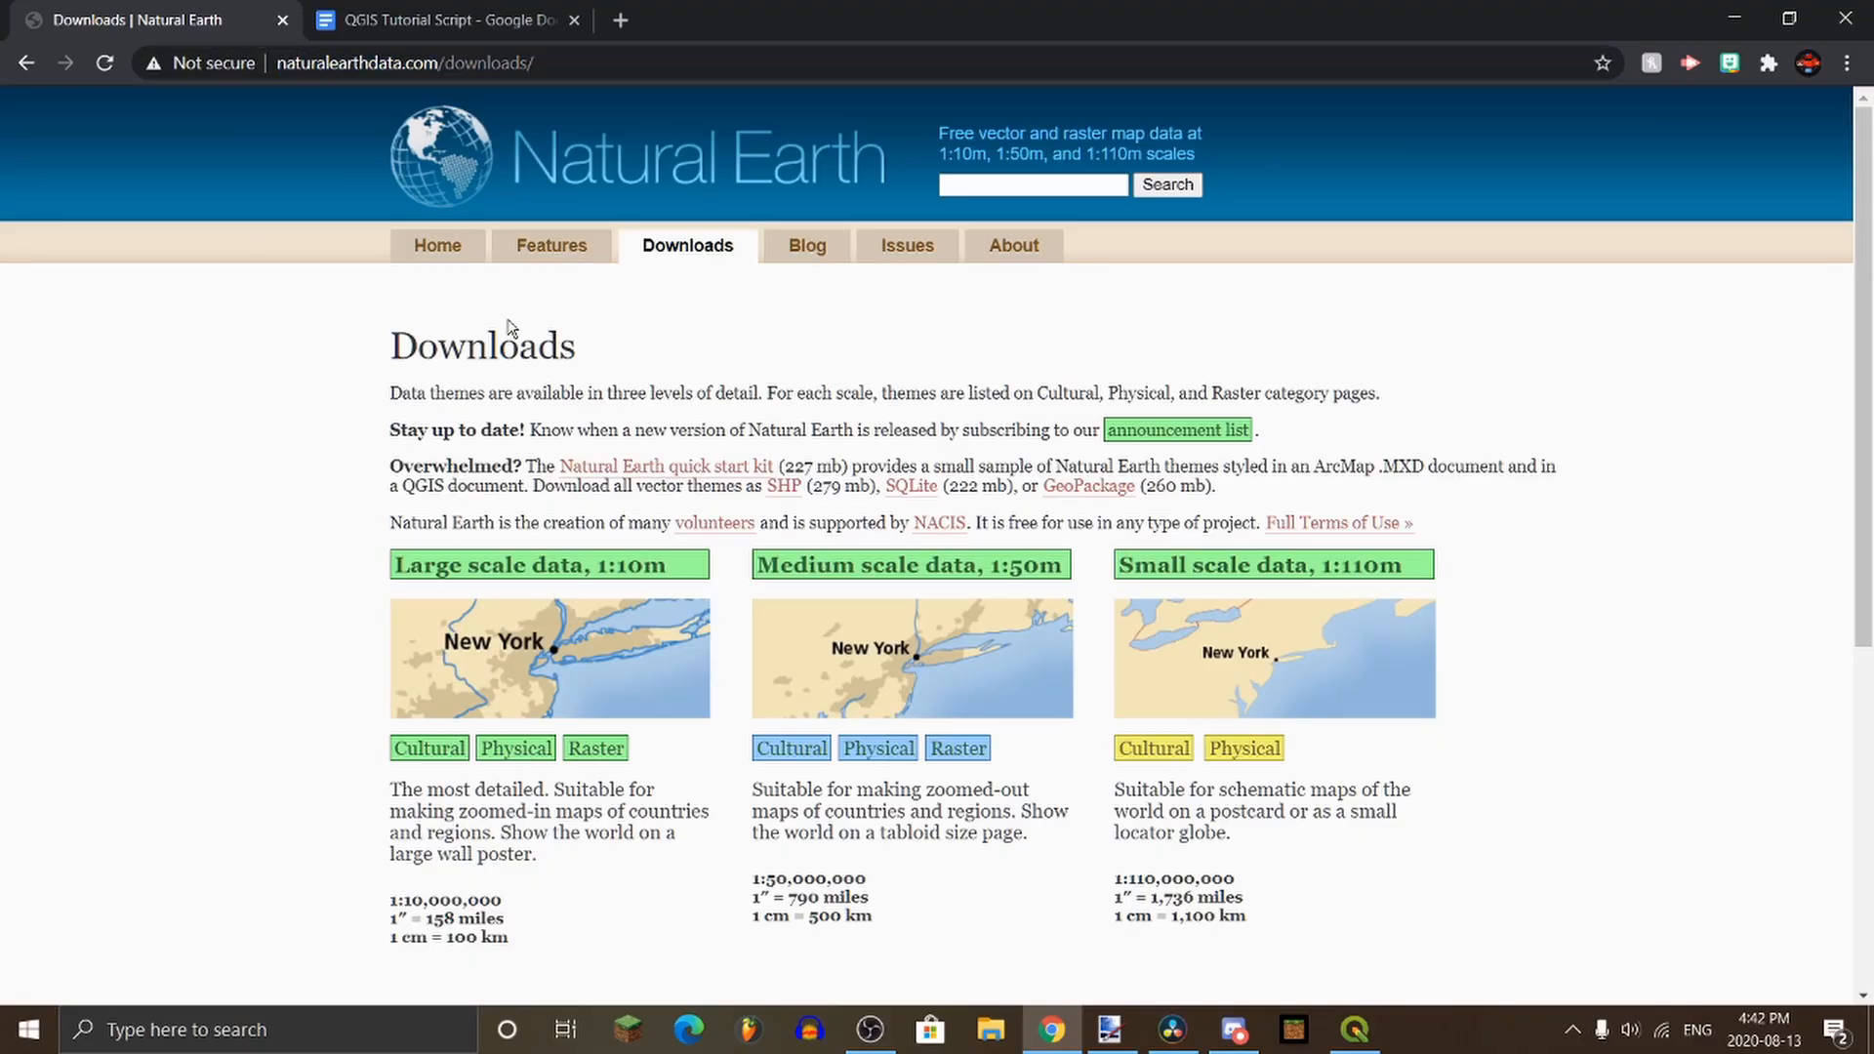
pyautogui.scroll(-1, 995, 375)
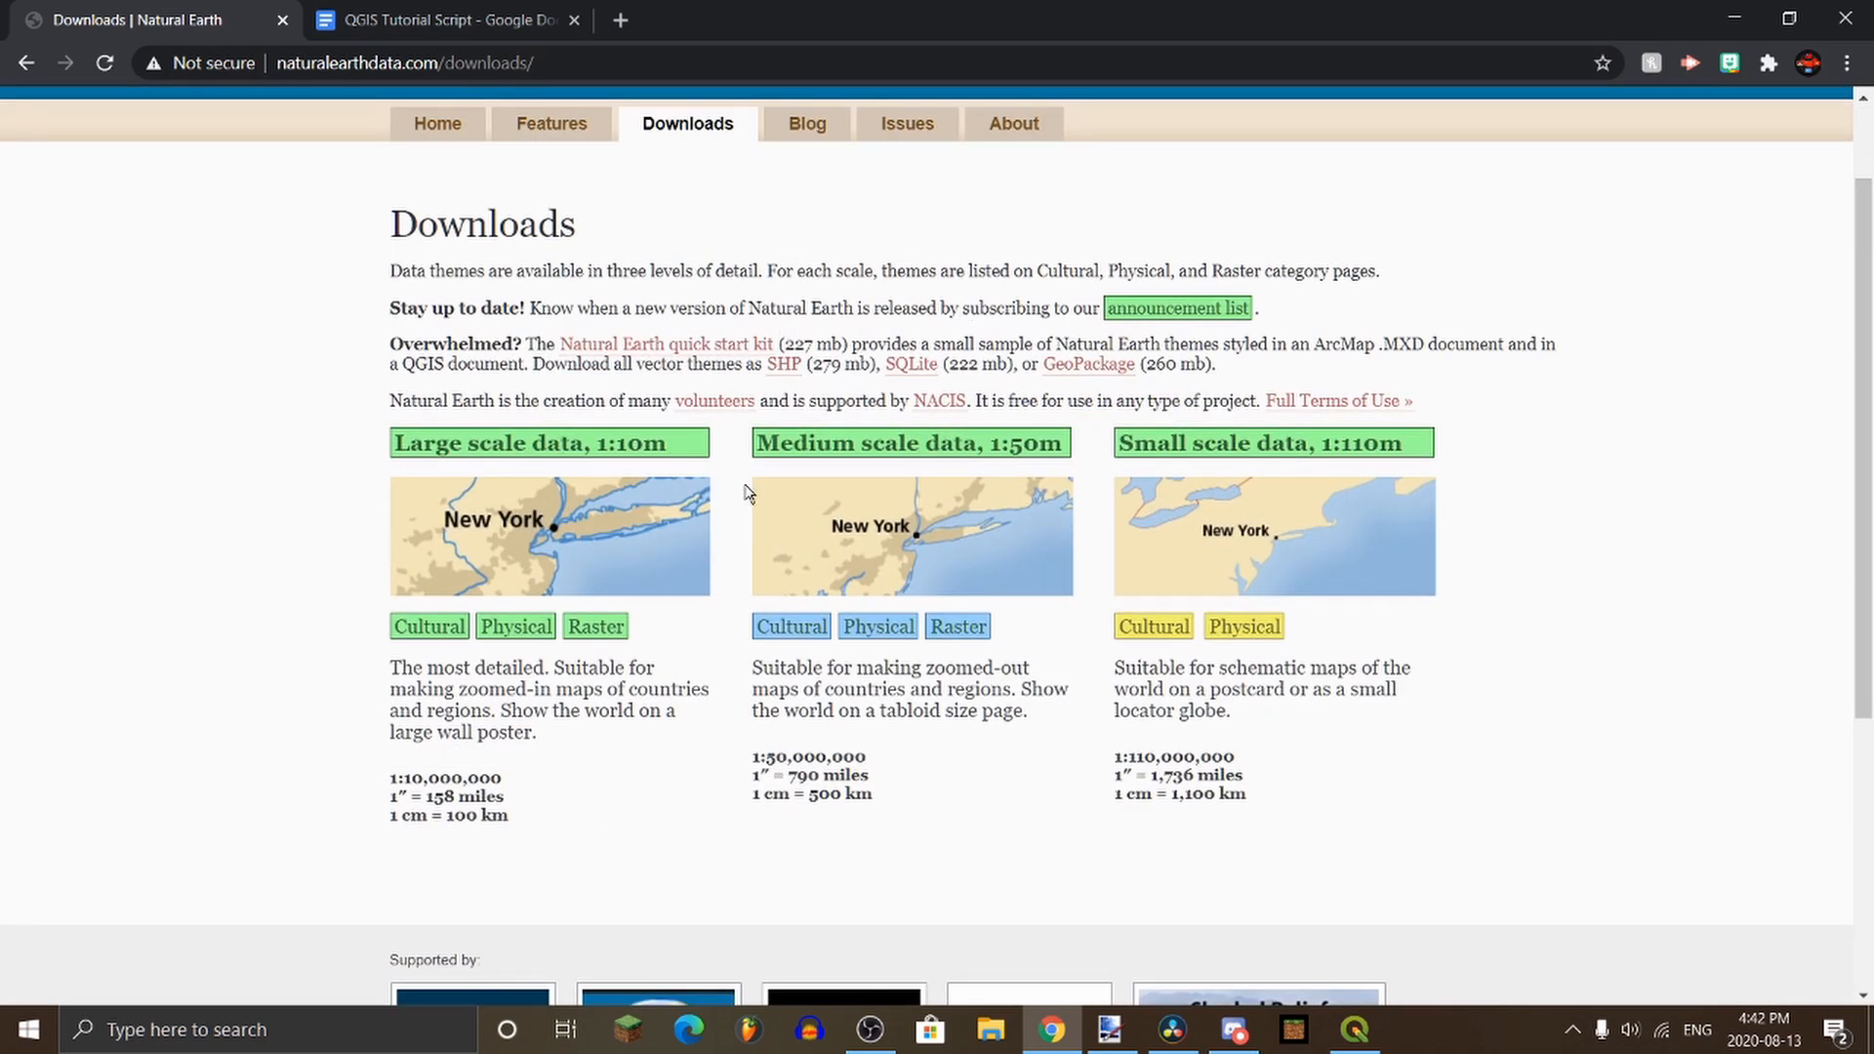
pyautogui.click(408, 627)
# Step: Look through the 1:10m cultural vector themes, from the Admin 0 countries data down to the Cultural Building Blocks
pyautogui.scroll(-4, 680, 359)
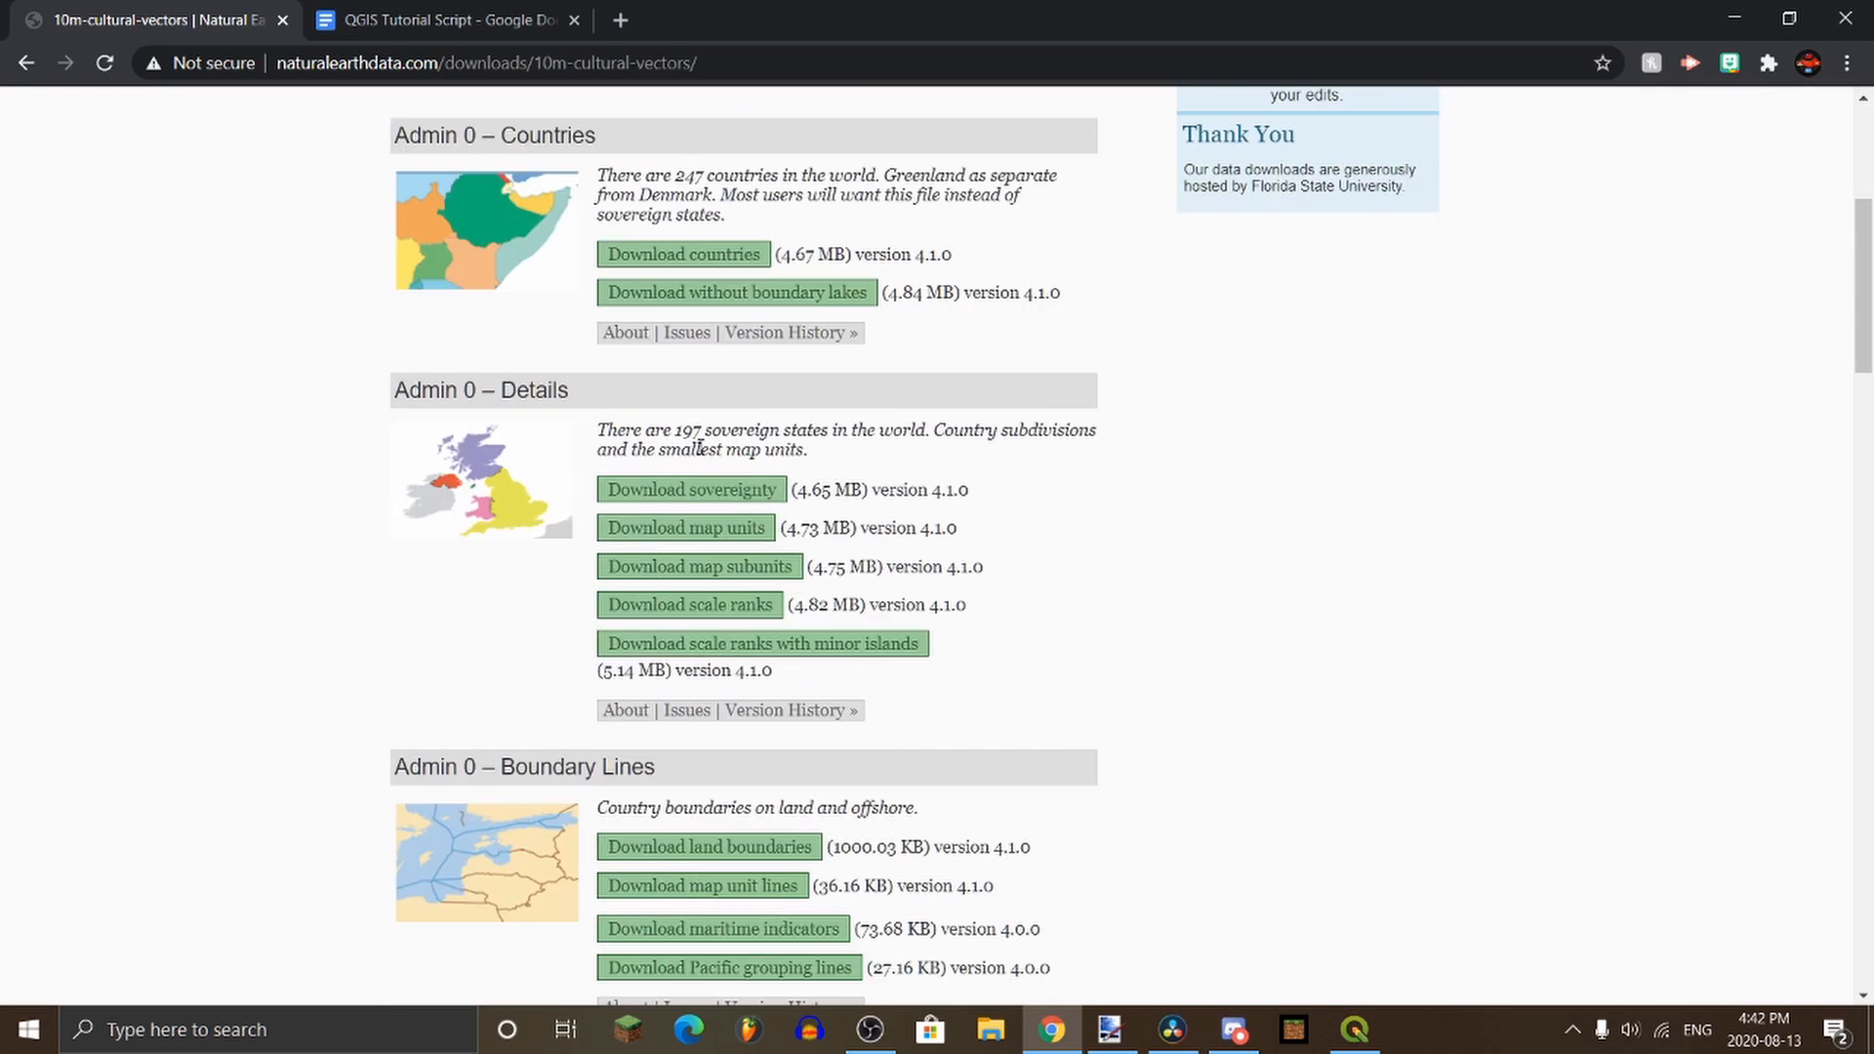
pyautogui.scroll(1, 677, 343)
pyautogui.scroll(-1, 502, 460)
pyautogui.scroll(1, 504, 456)
pyautogui.scroll(-1, 502, 456)
pyautogui.scroll(-15, 532, 455)
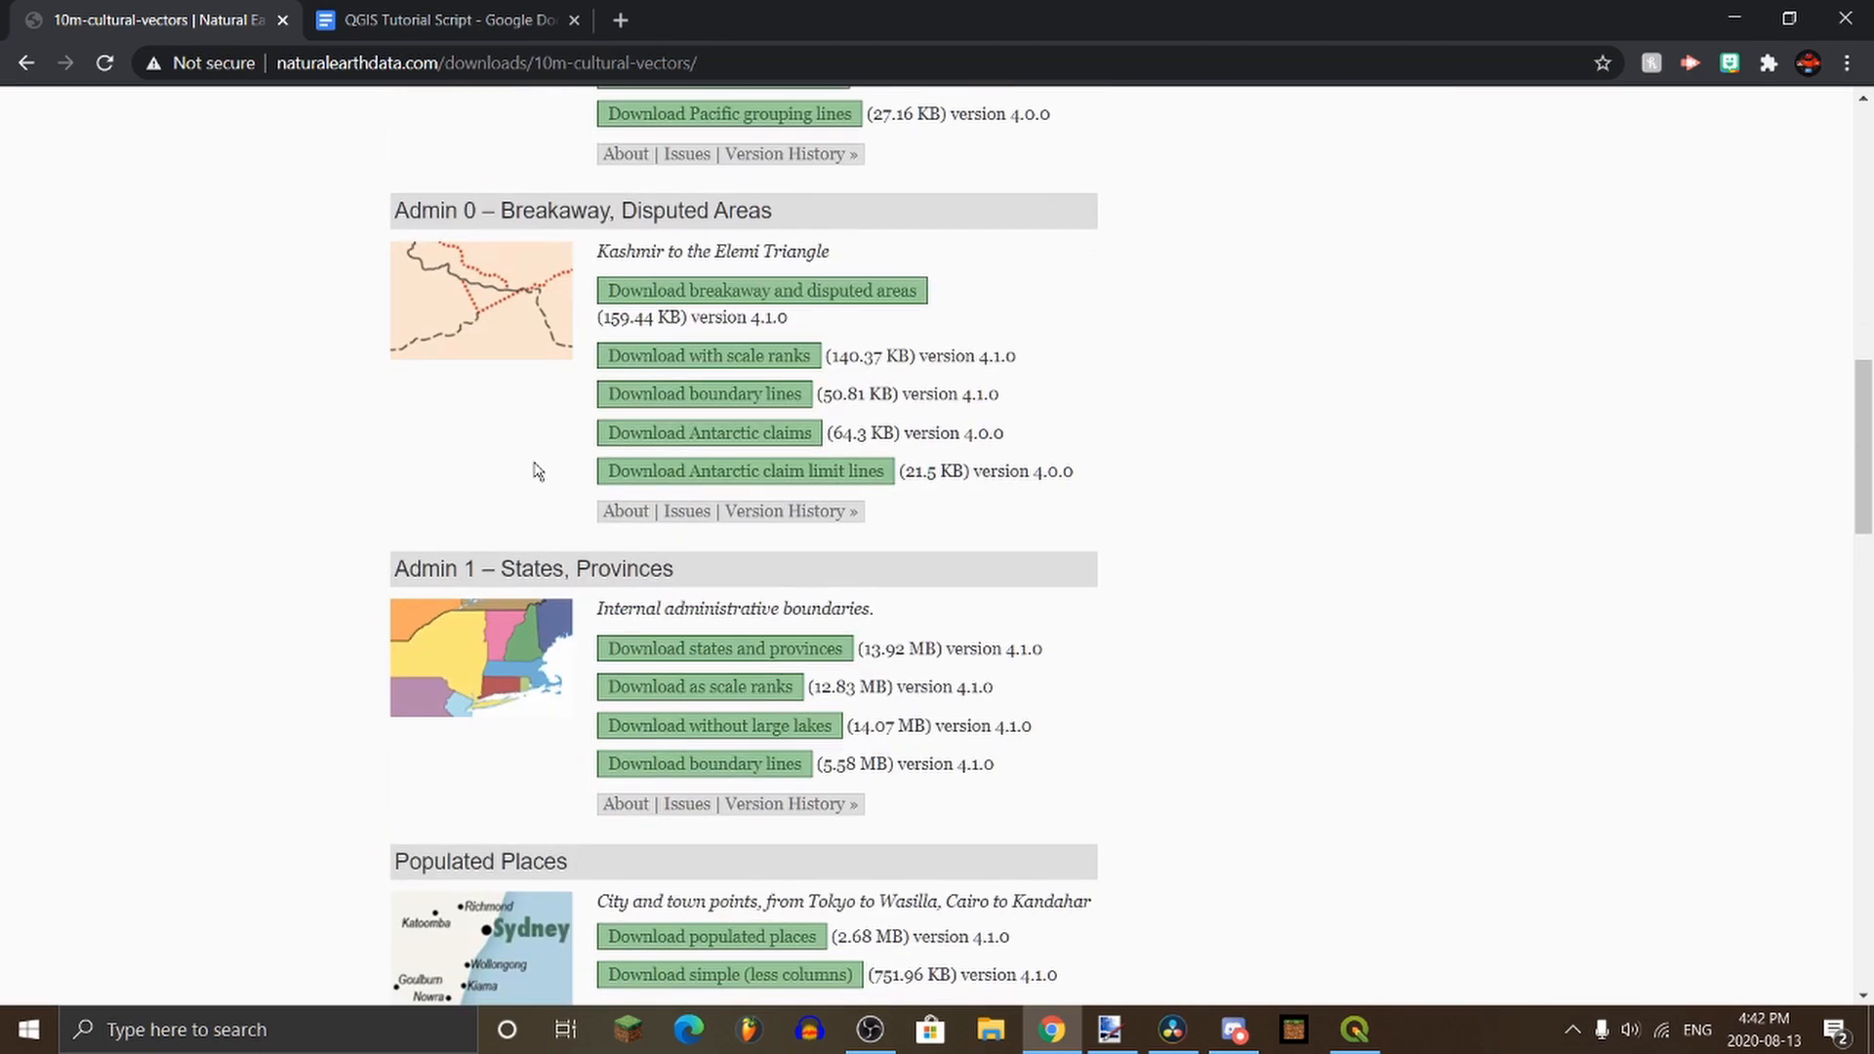
pyautogui.scroll(-5, 561, 454)
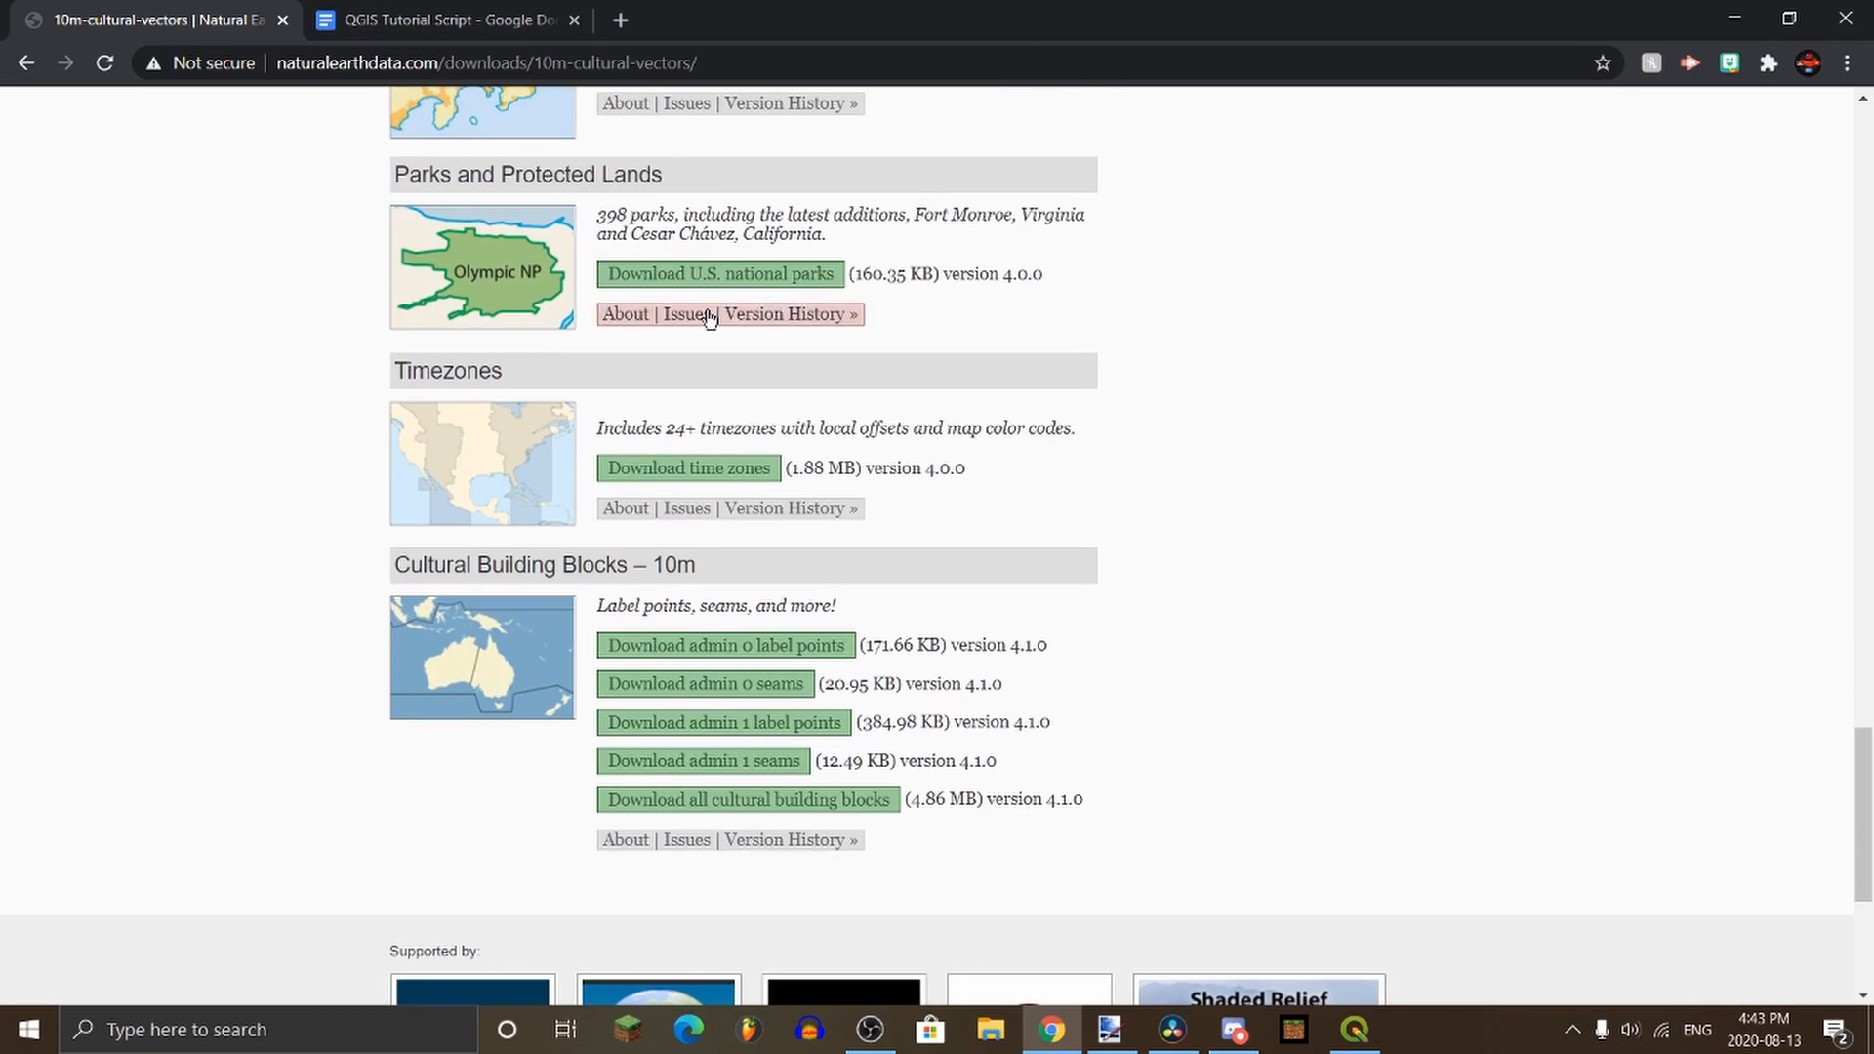
pyautogui.scroll(8, 566, 599)
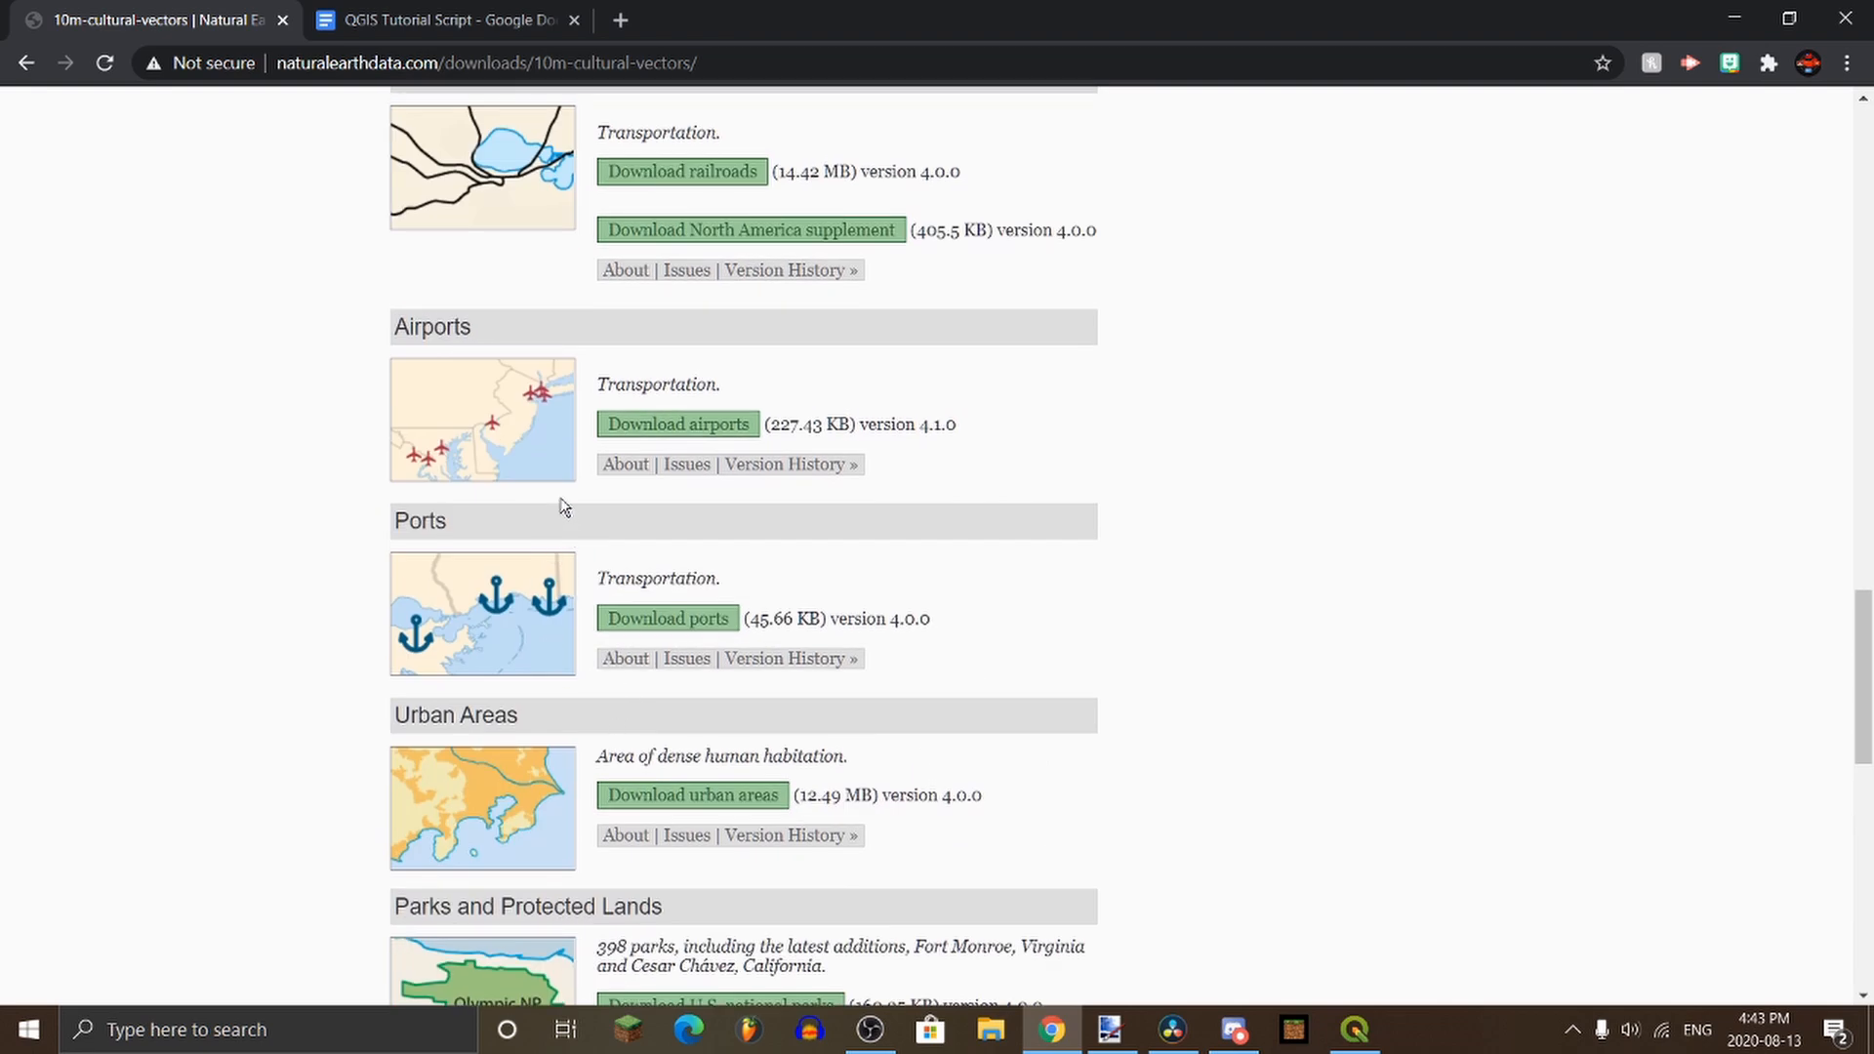
pyautogui.scroll(10, 566, 581)
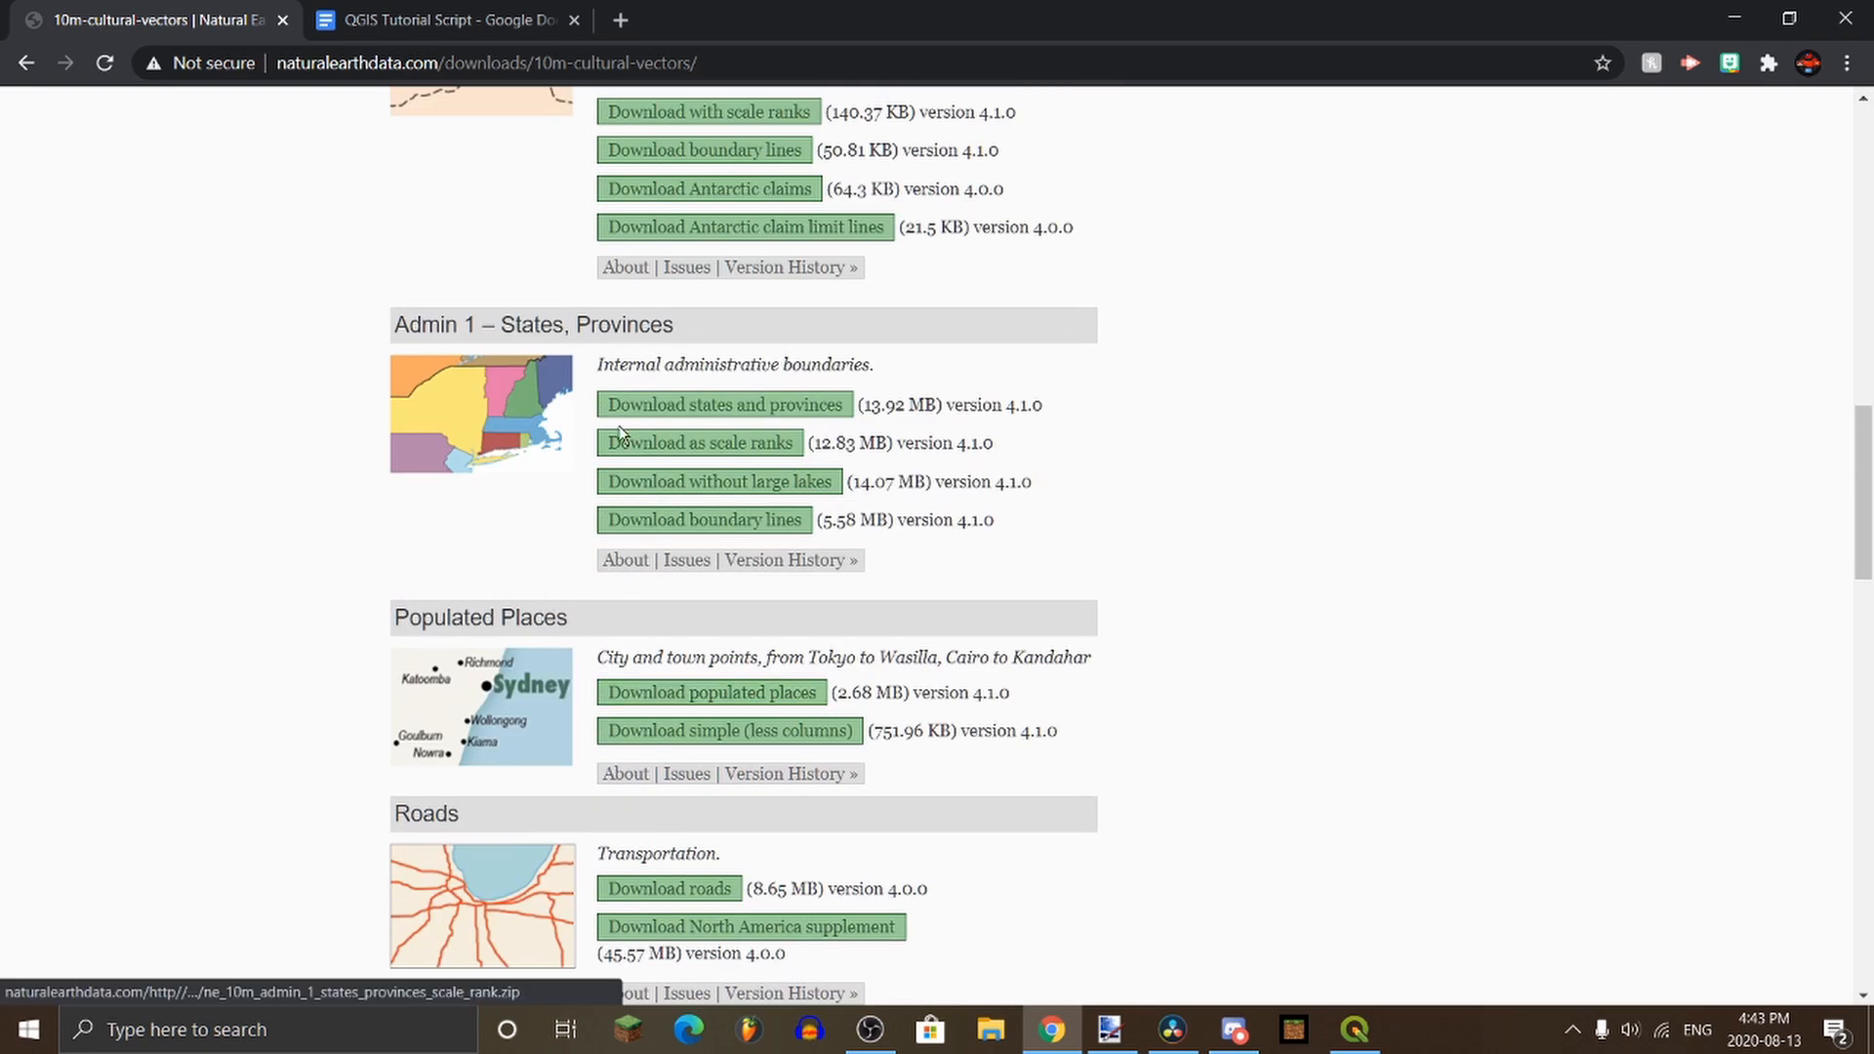
pyautogui.scroll(2, 644, 419)
pyautogui.scroll(3, 624, 444)
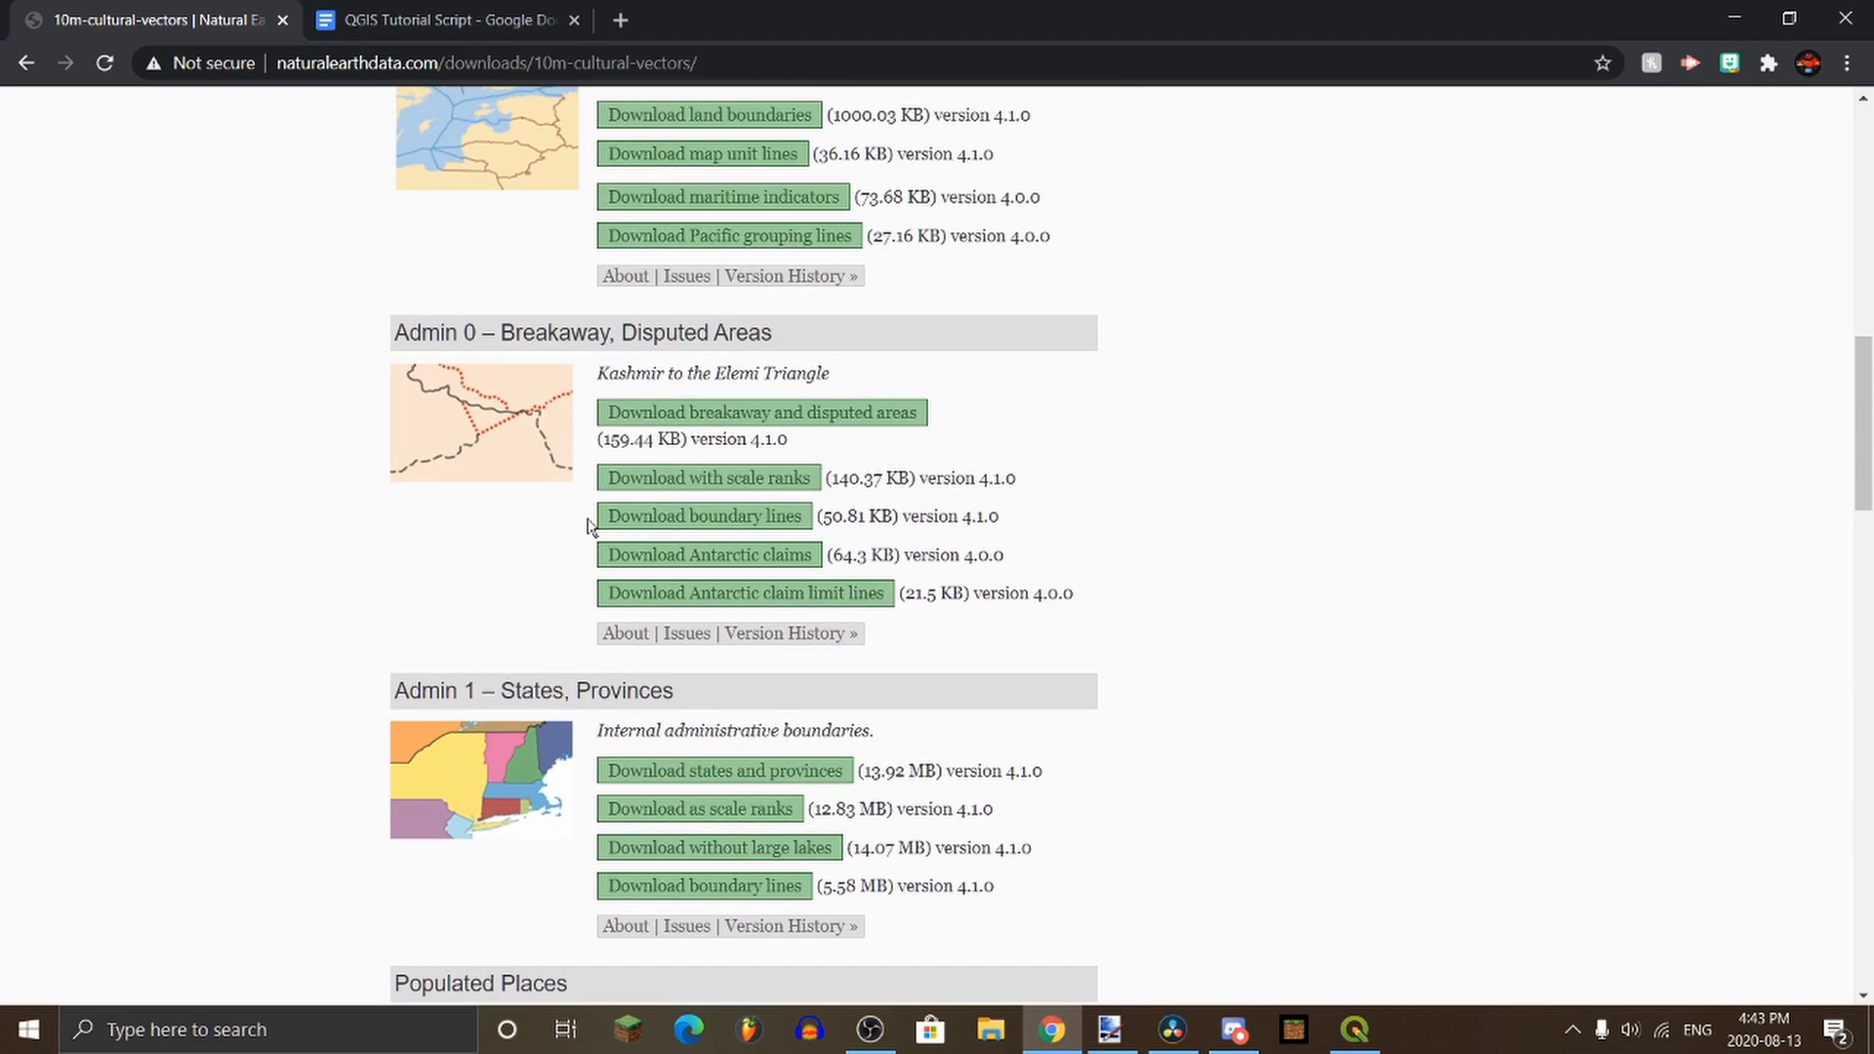
pyautogui.scroll(1, 798, 524)
pyautogui.scroll(-3, 724, 650)
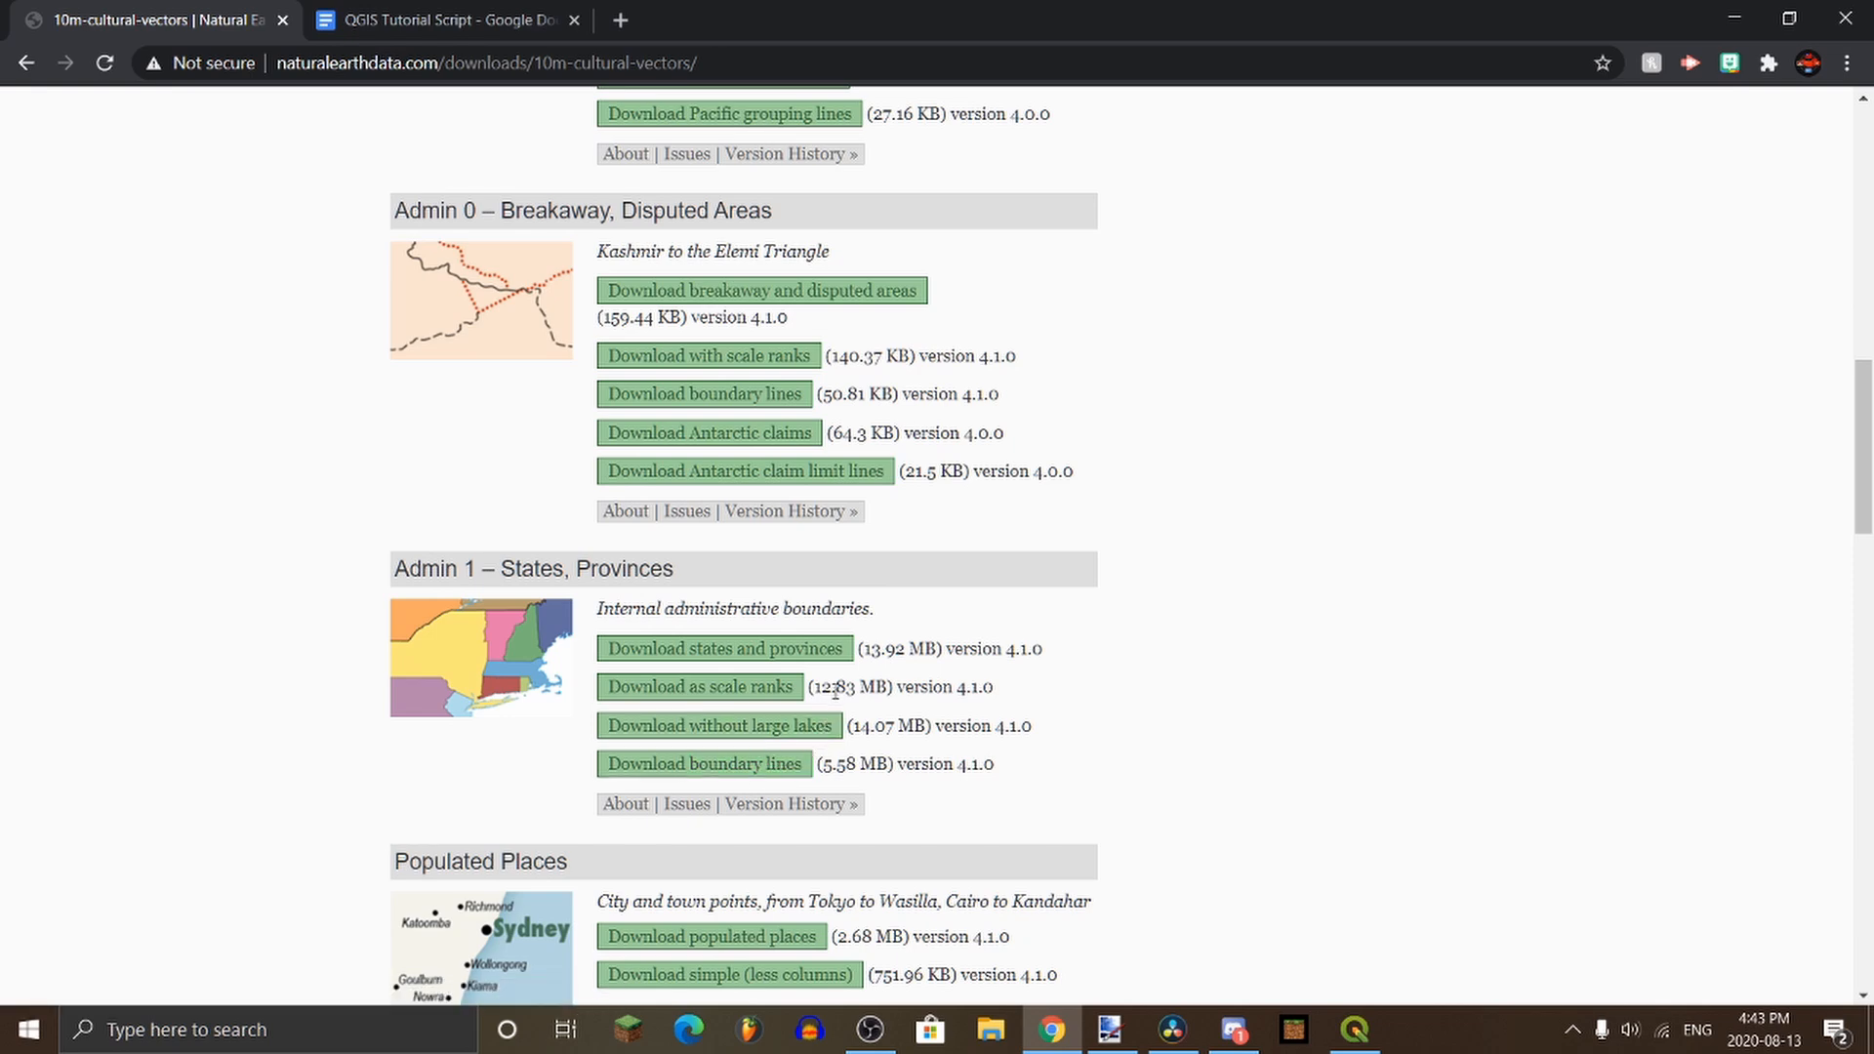
# Step: Download the main Roads data set and save it as ne_10m_roads (1) in the Downloads folder
pyautogui.scroll(-3, 903, 720)
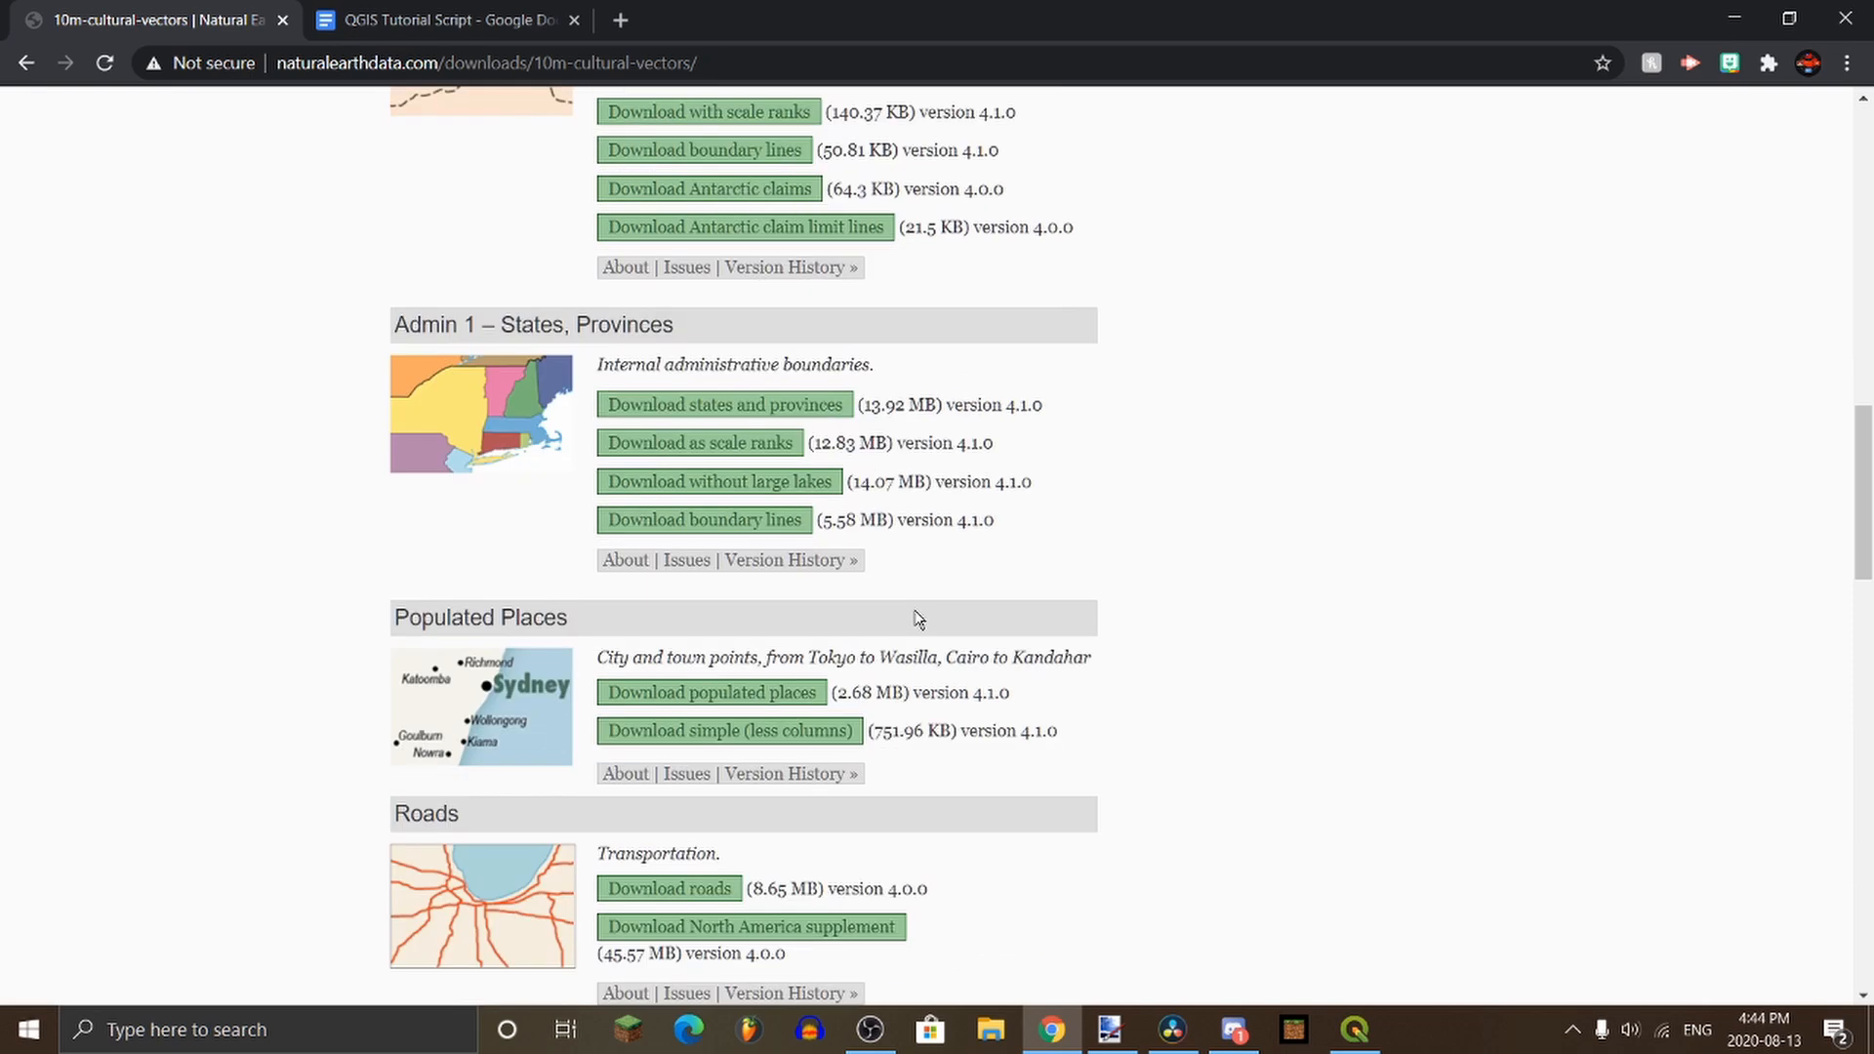
pyautogui.scroll(-3, 857, 600)
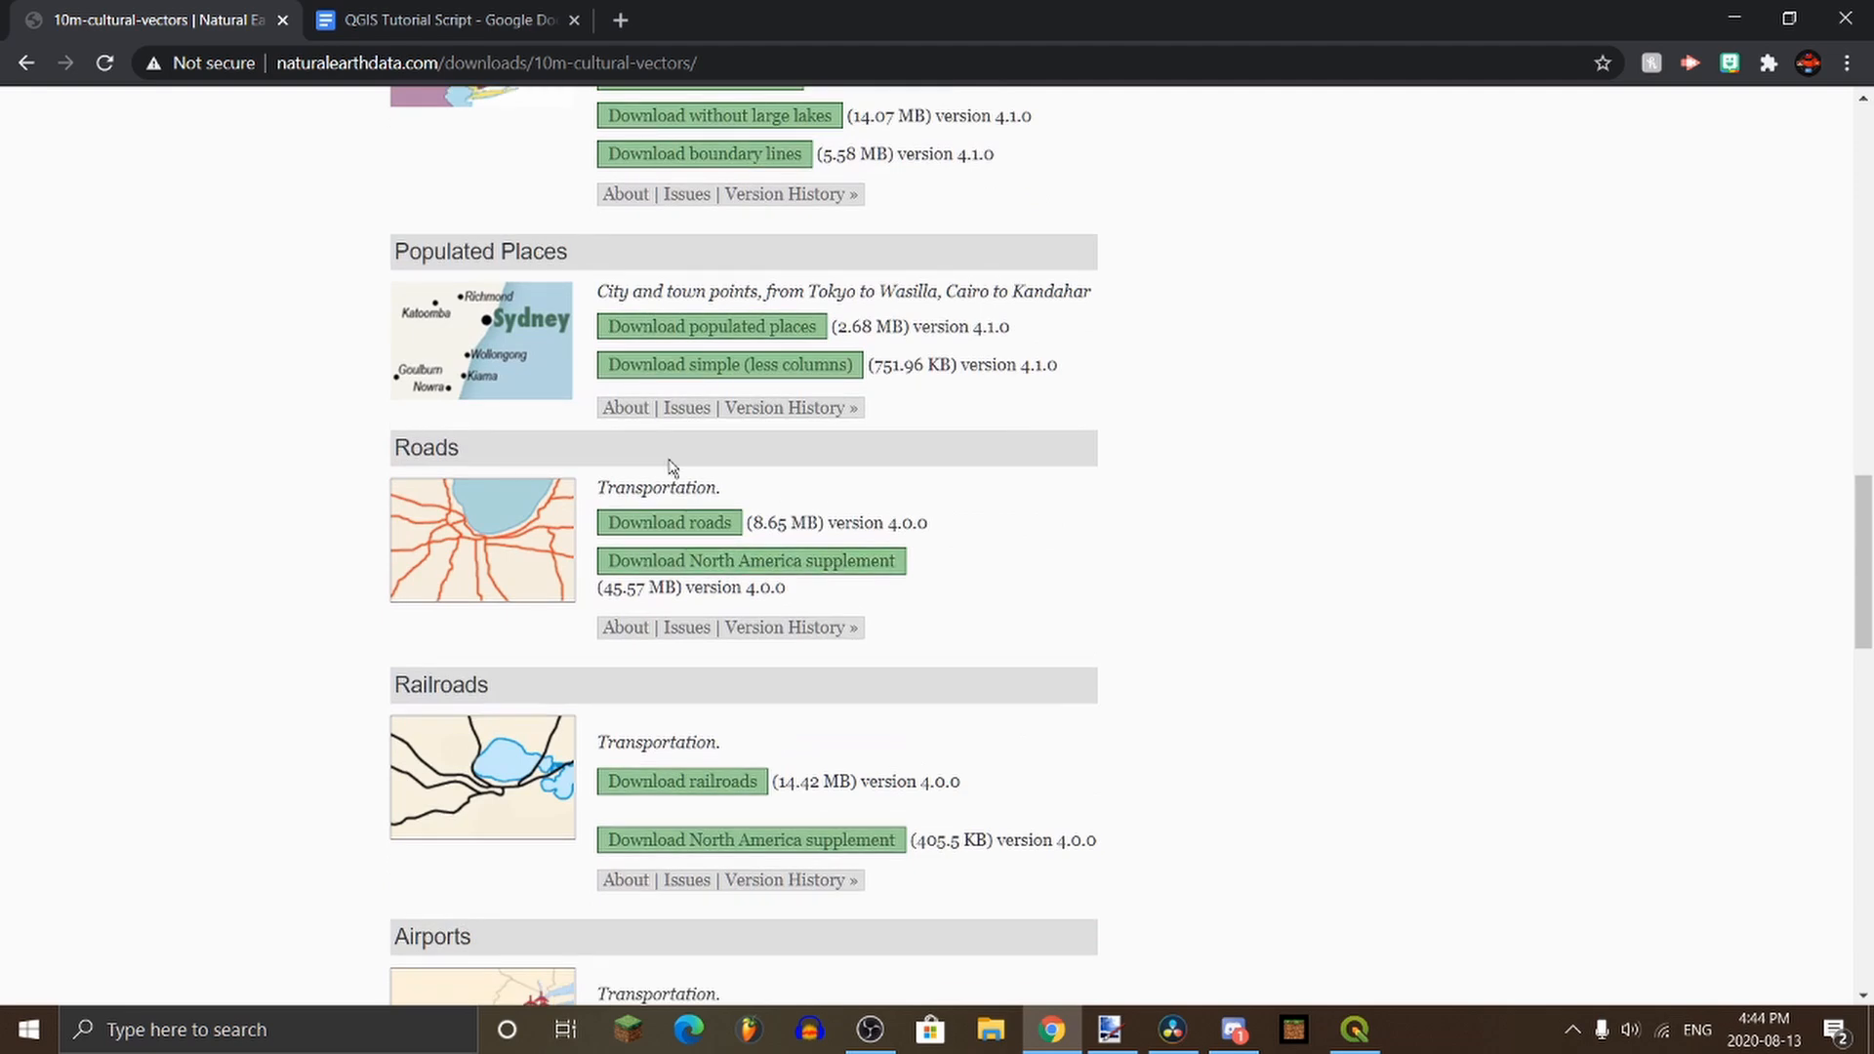
pyautogui.click(656, 525)
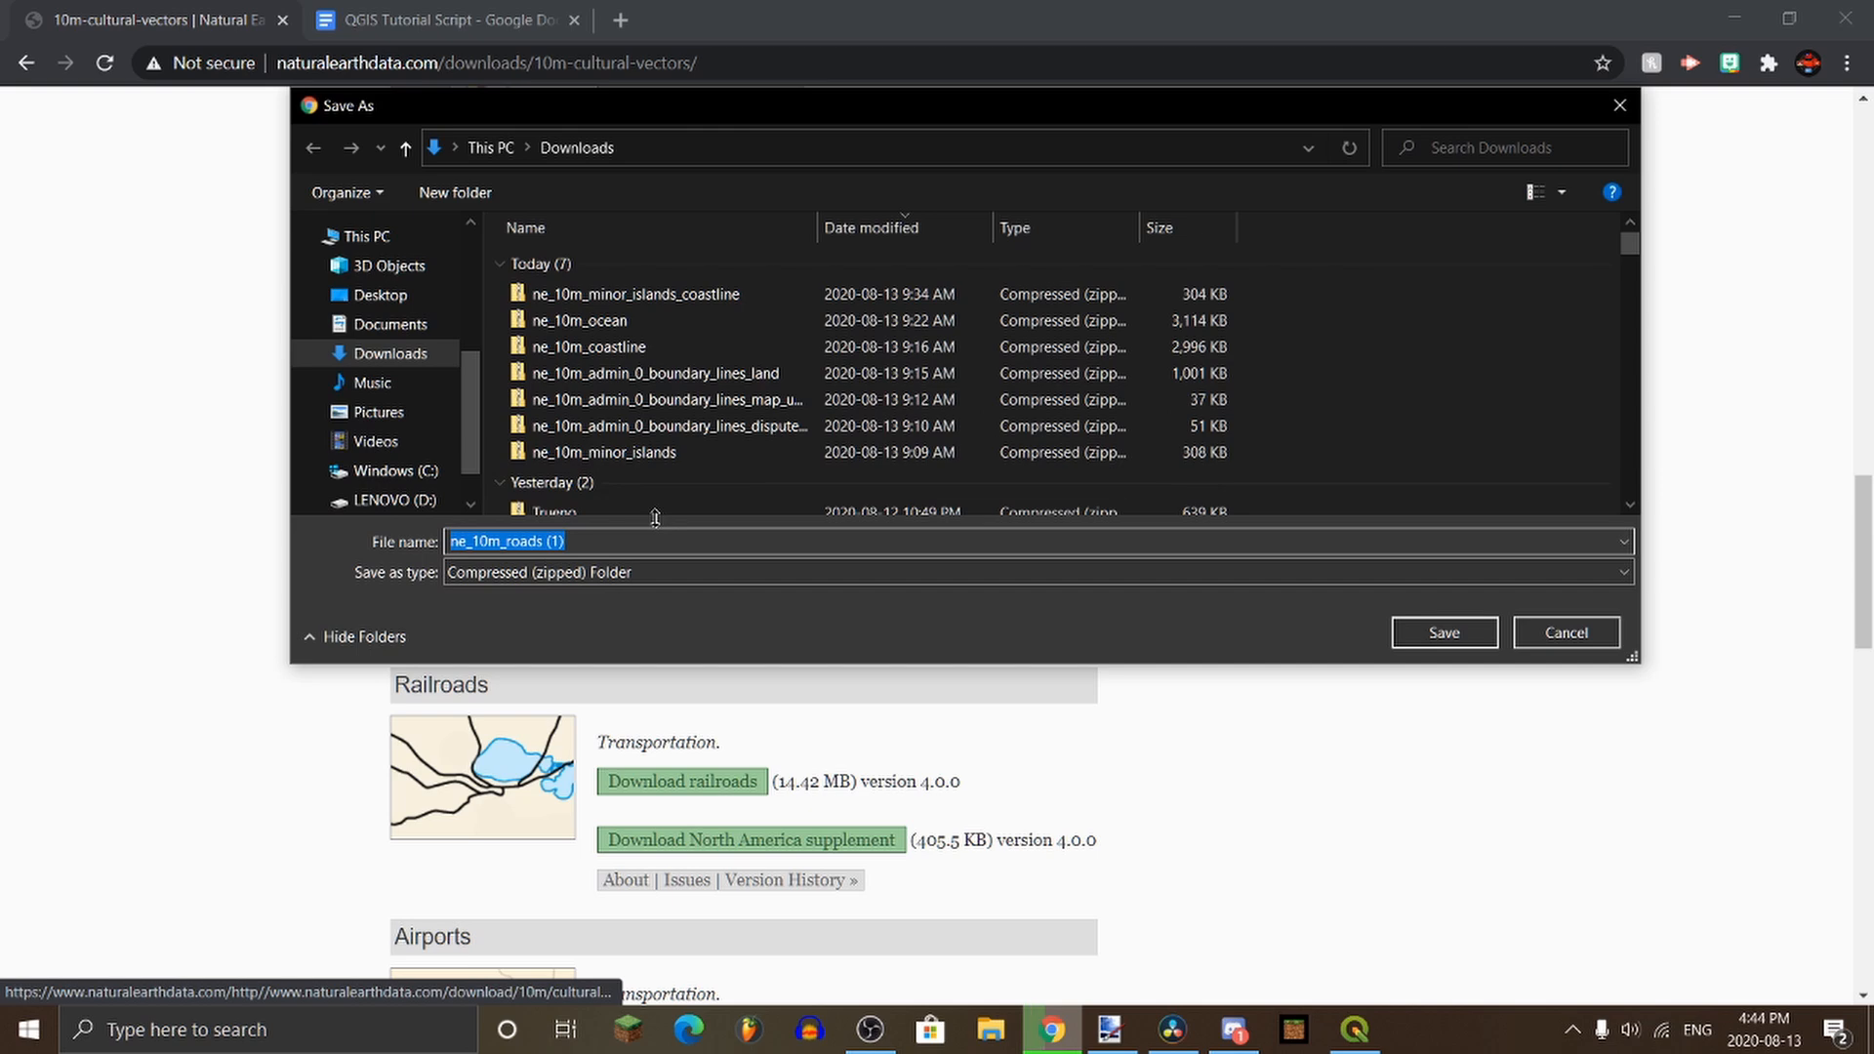
pyautogui.click(1428, 635)
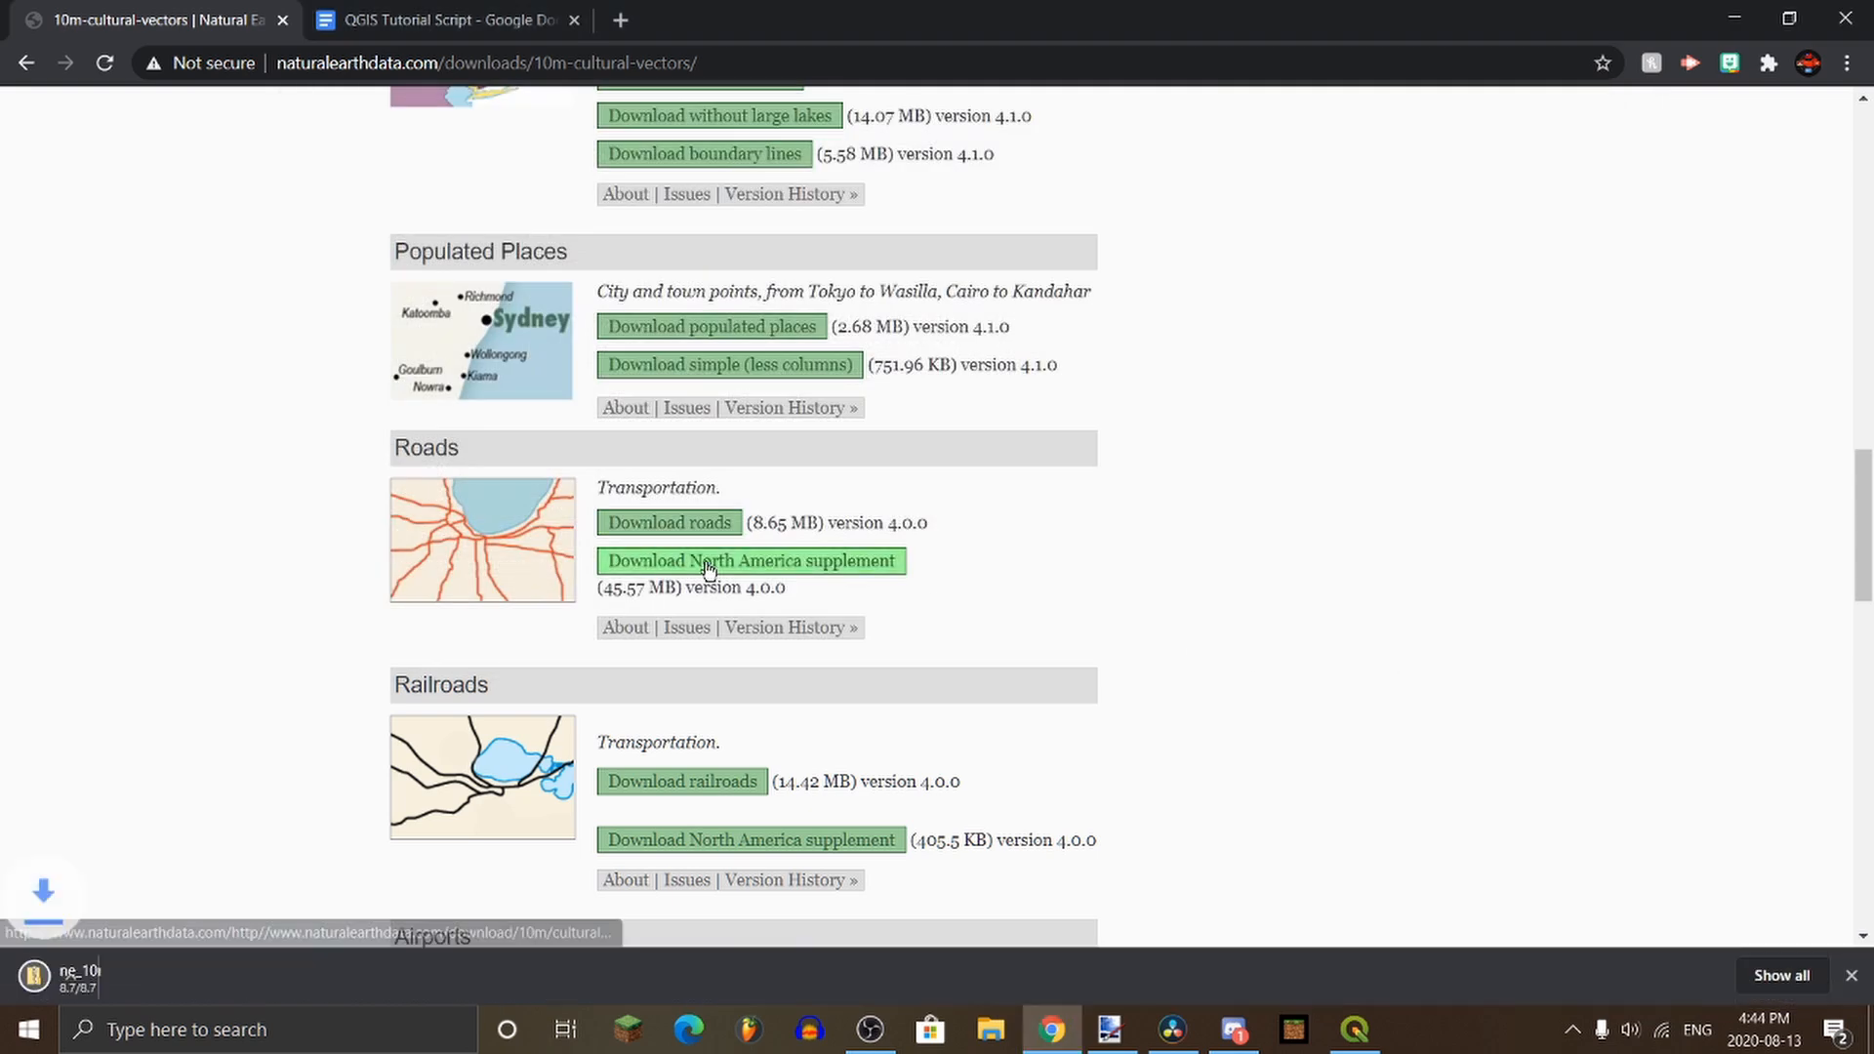
# Step: Extract the ne_10m_roads (1) archive from Downloads into the GIS DataBase folder in Documents
pyautogui.click(168, 986)
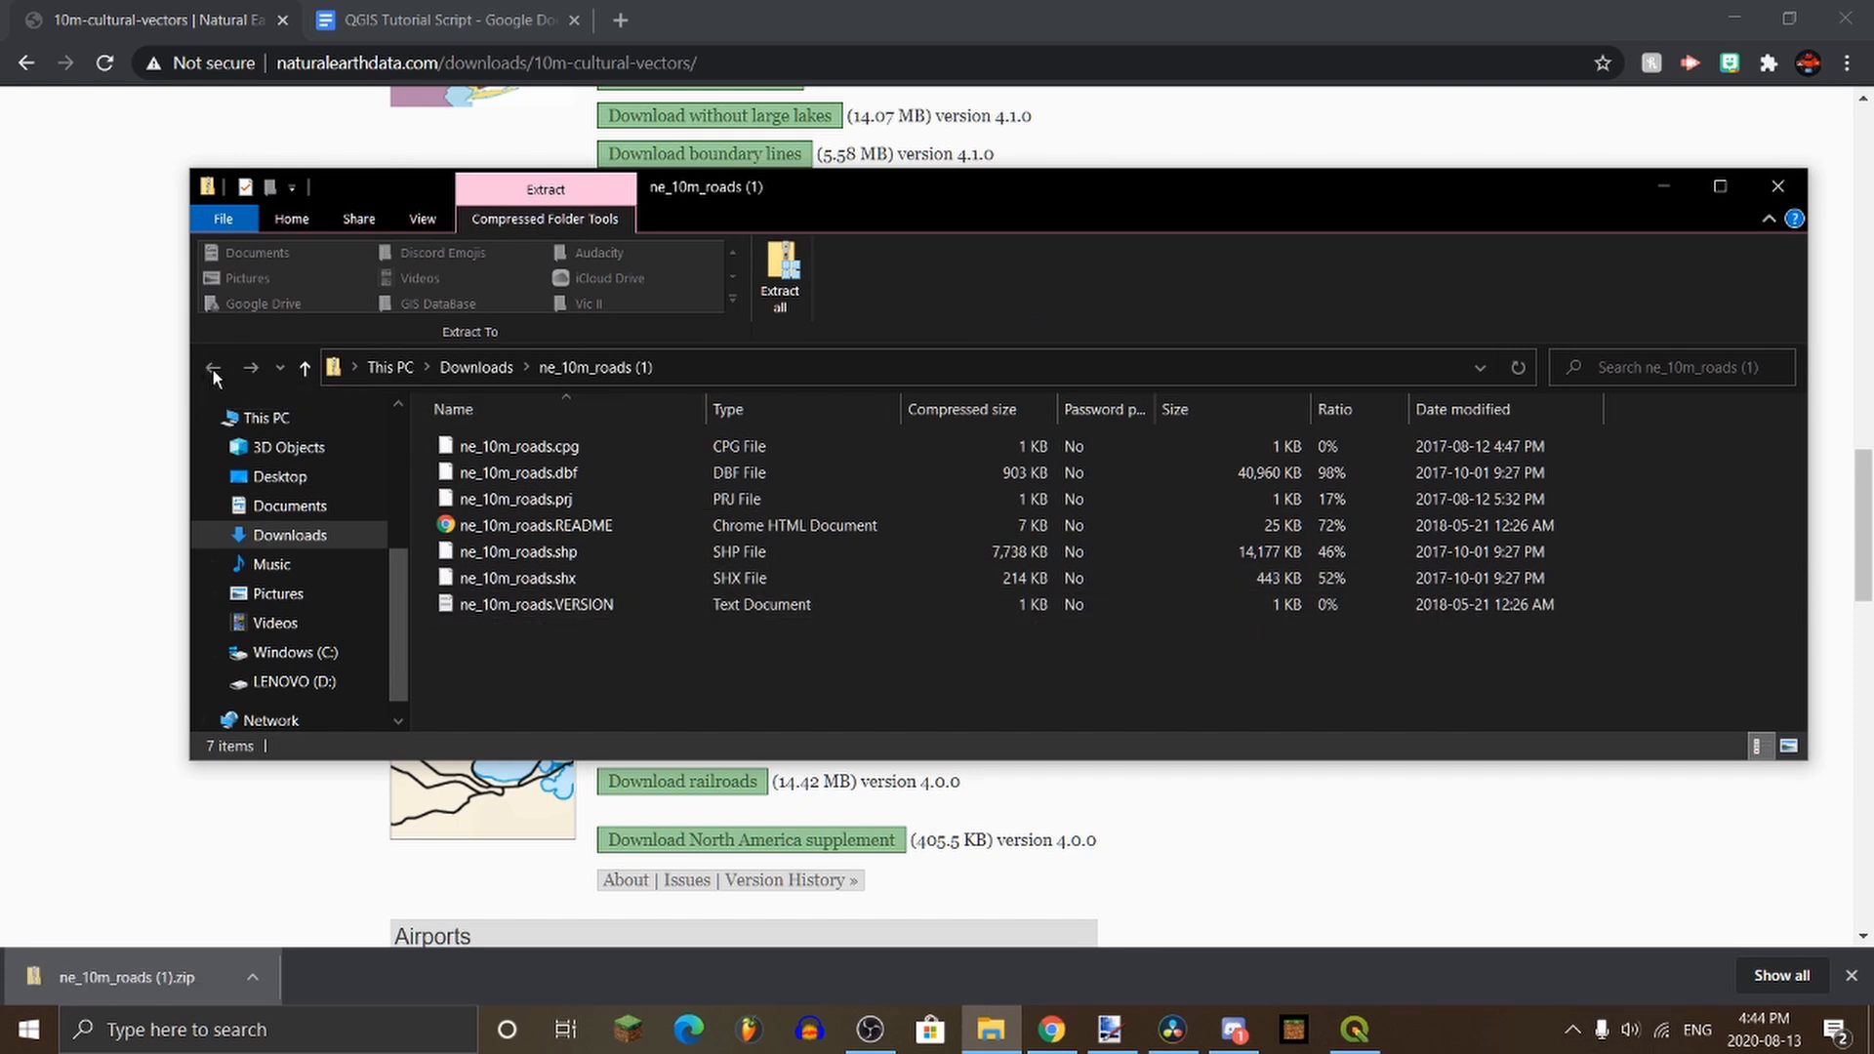
pyautogui.click(290, 535)
pyautogui.click(542, 477)
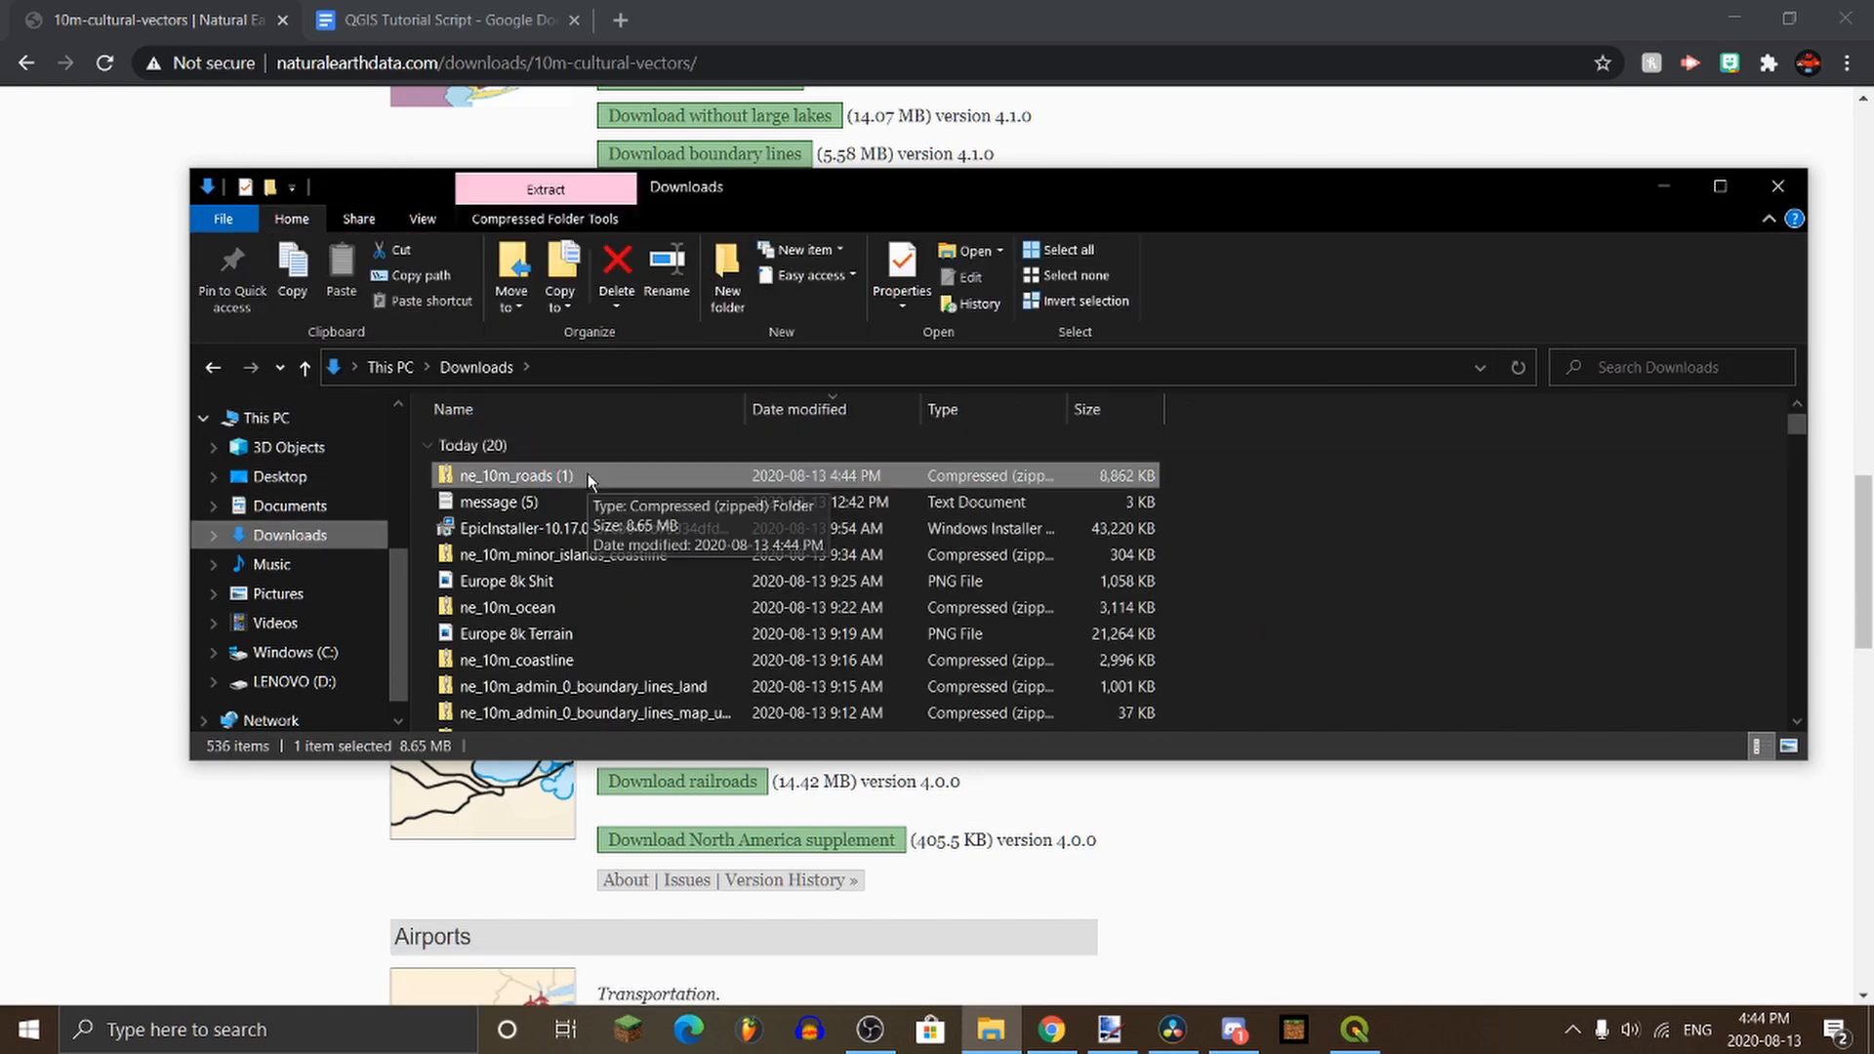
pyautogui.rightClick(645, 477)
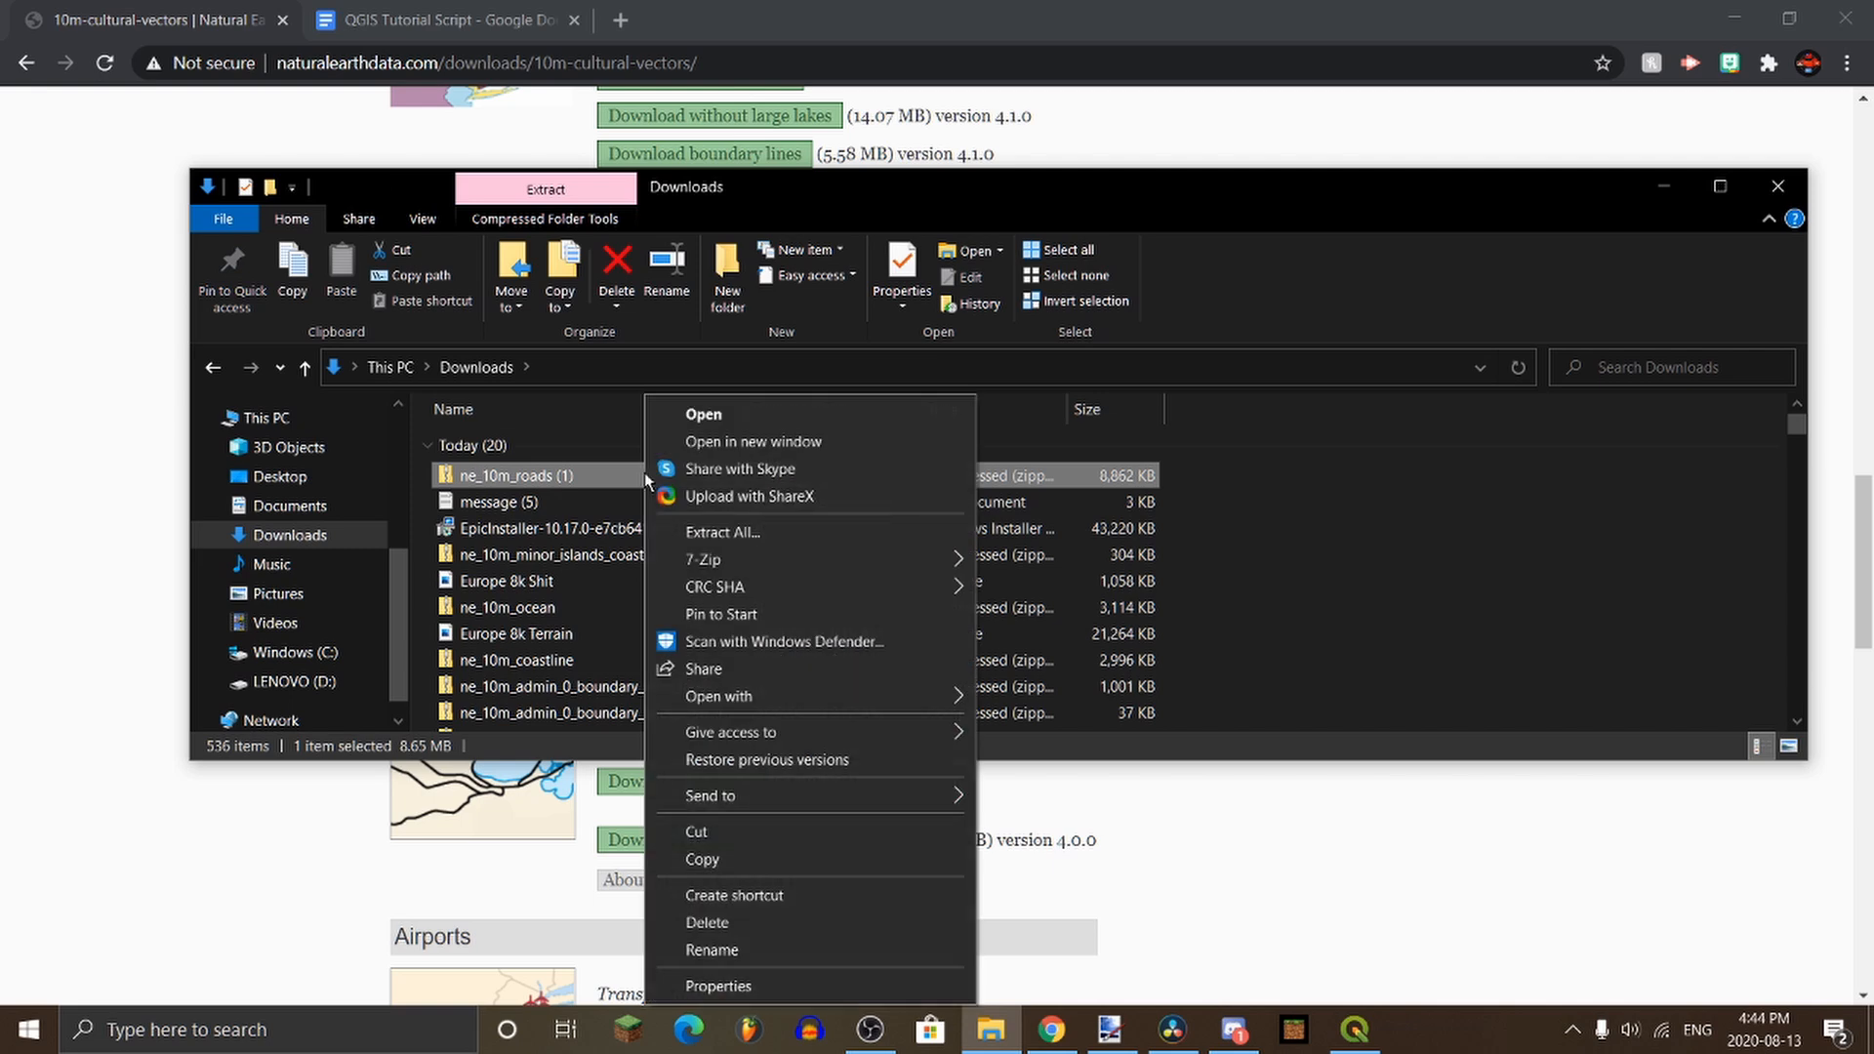
pyautogui.click(693, 532)
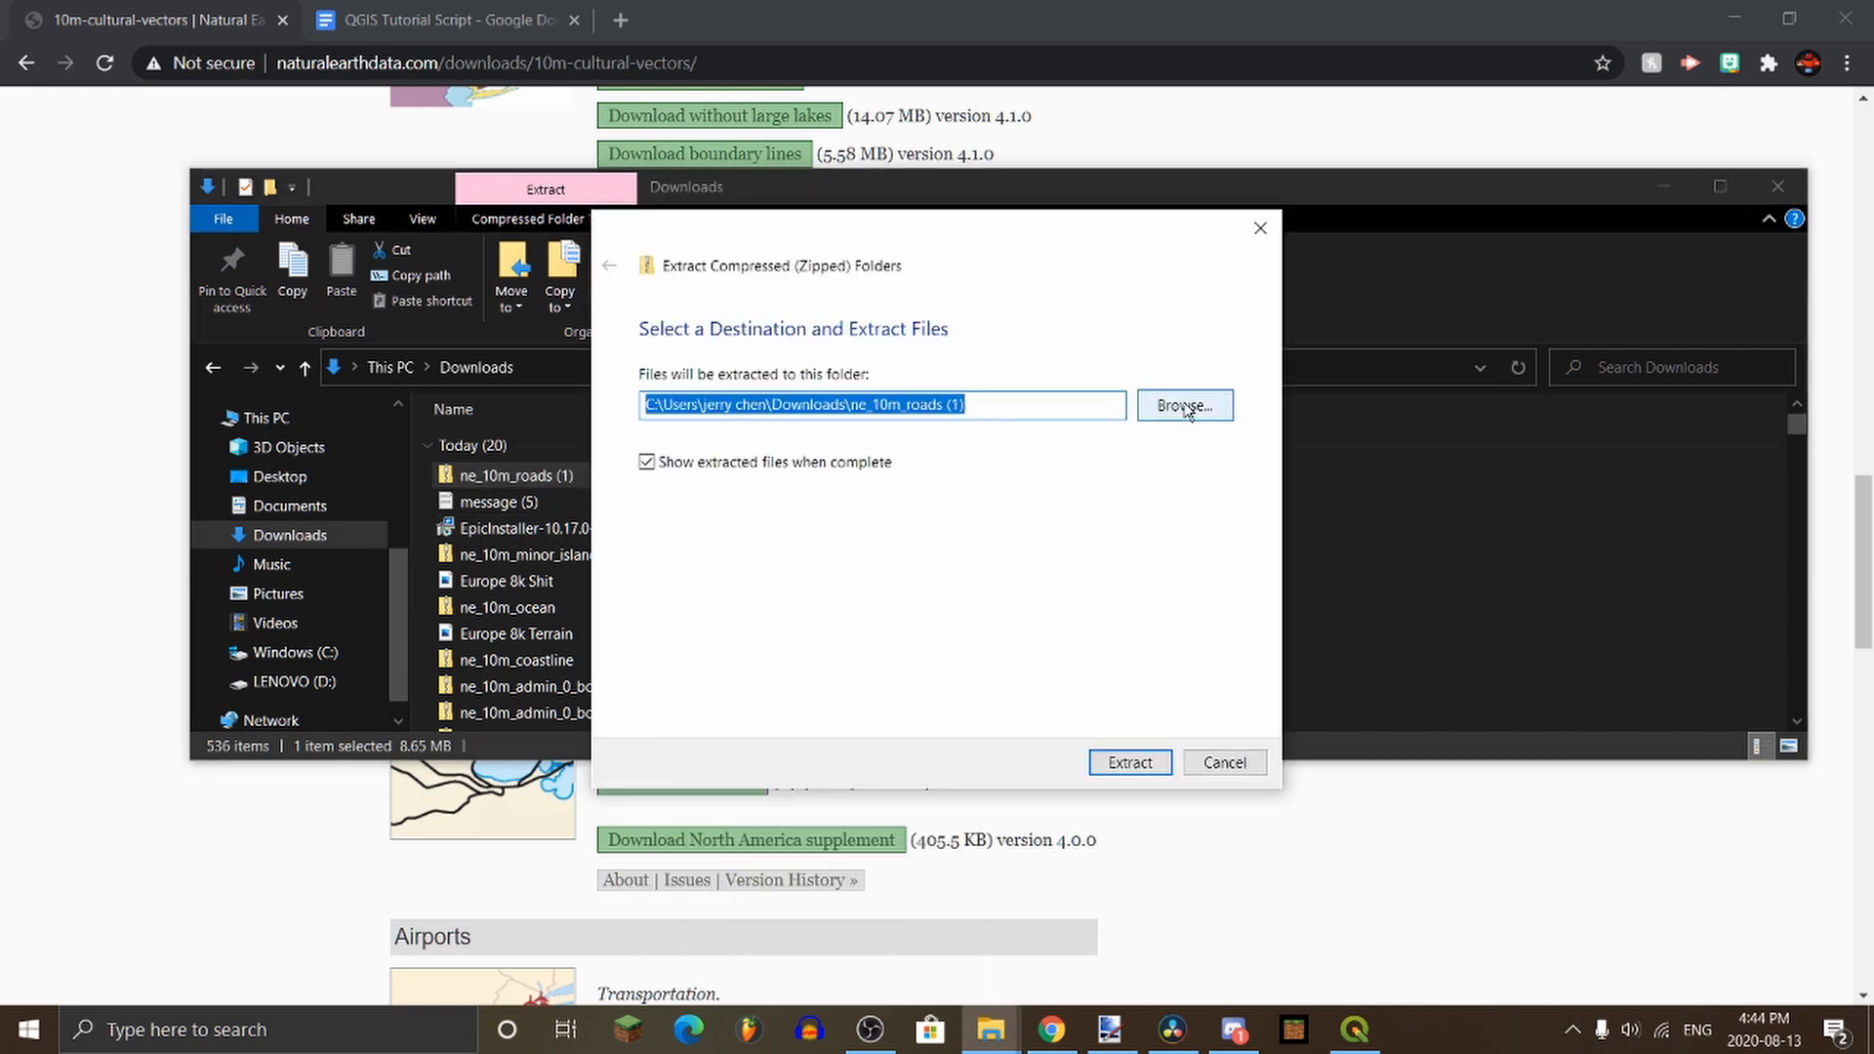
pyautogui.click(1184, 405)
pyautogui.click(700, 514)
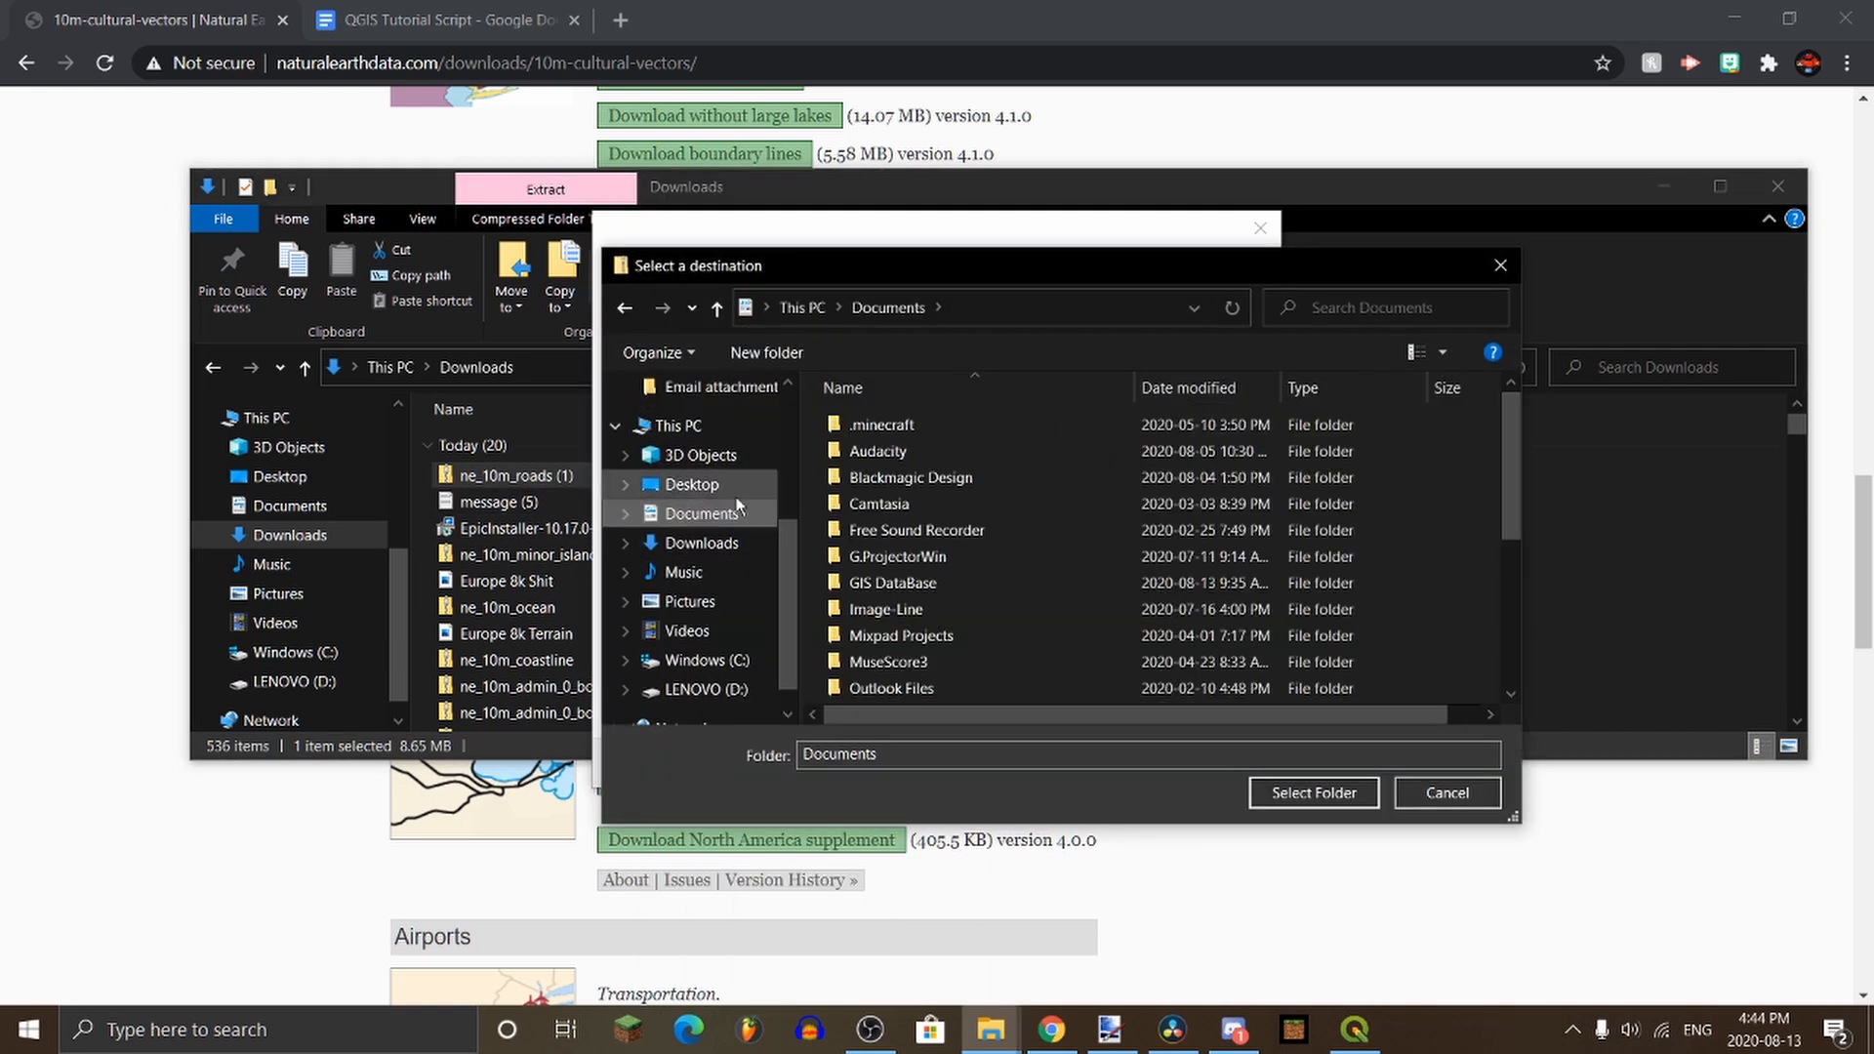
pyautogui.click(970, 580)
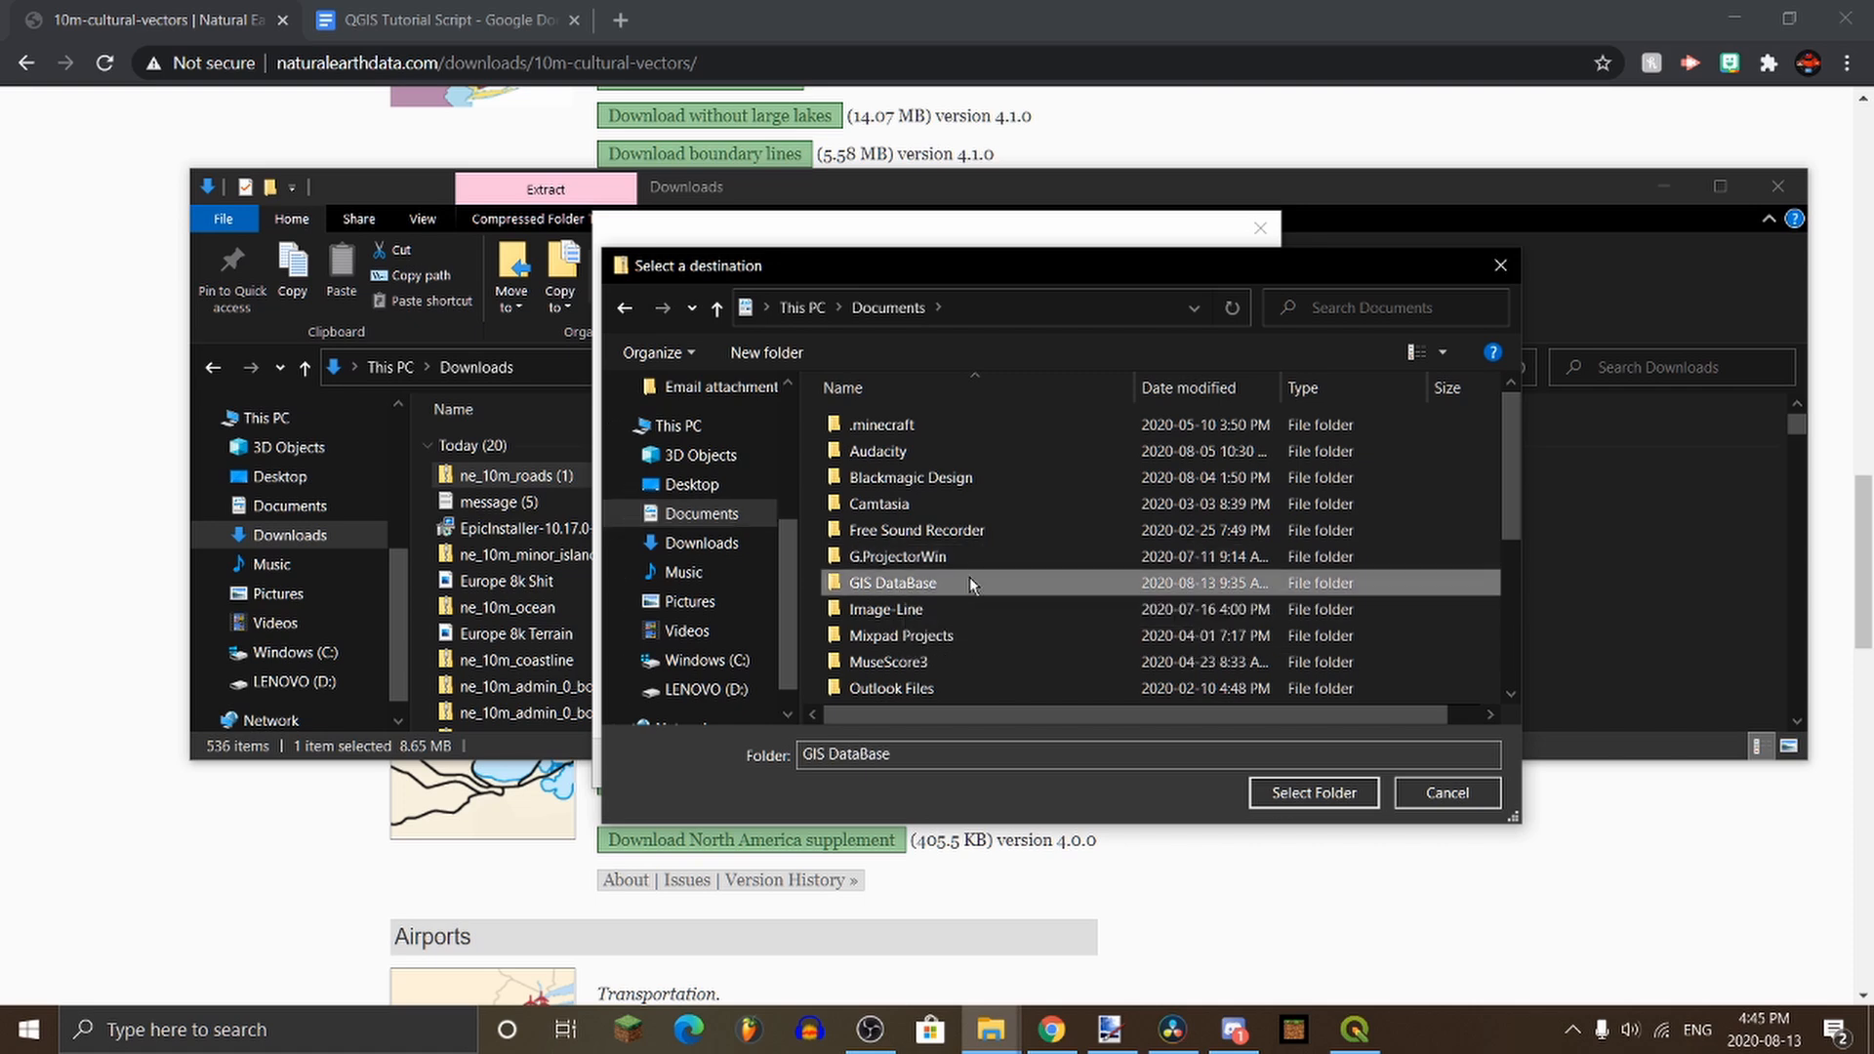
pyautogui.click(969, 580)
pyautogui.click(1307, 794)
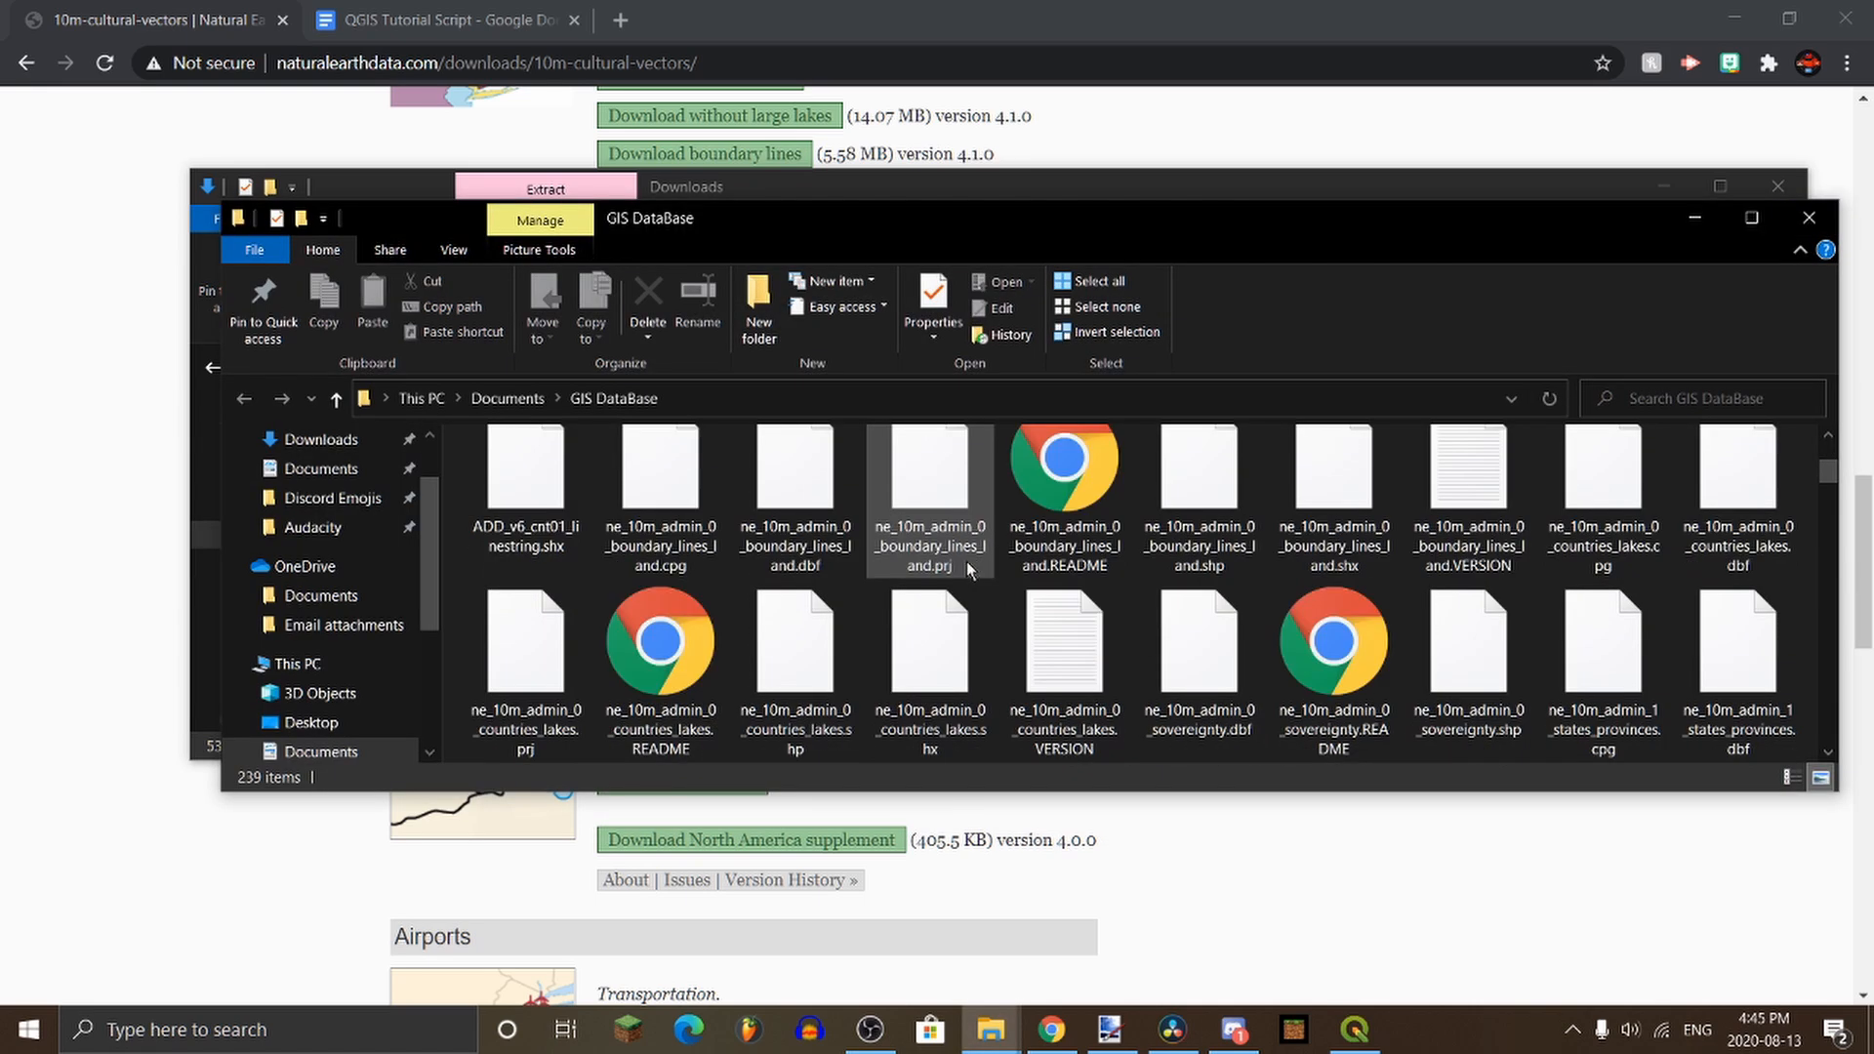
# Step: Check the GIS DataBase folder for the extracted ne_10m_roads files and close both folder windows
pyautogui.scroll(-6, 966, 561)
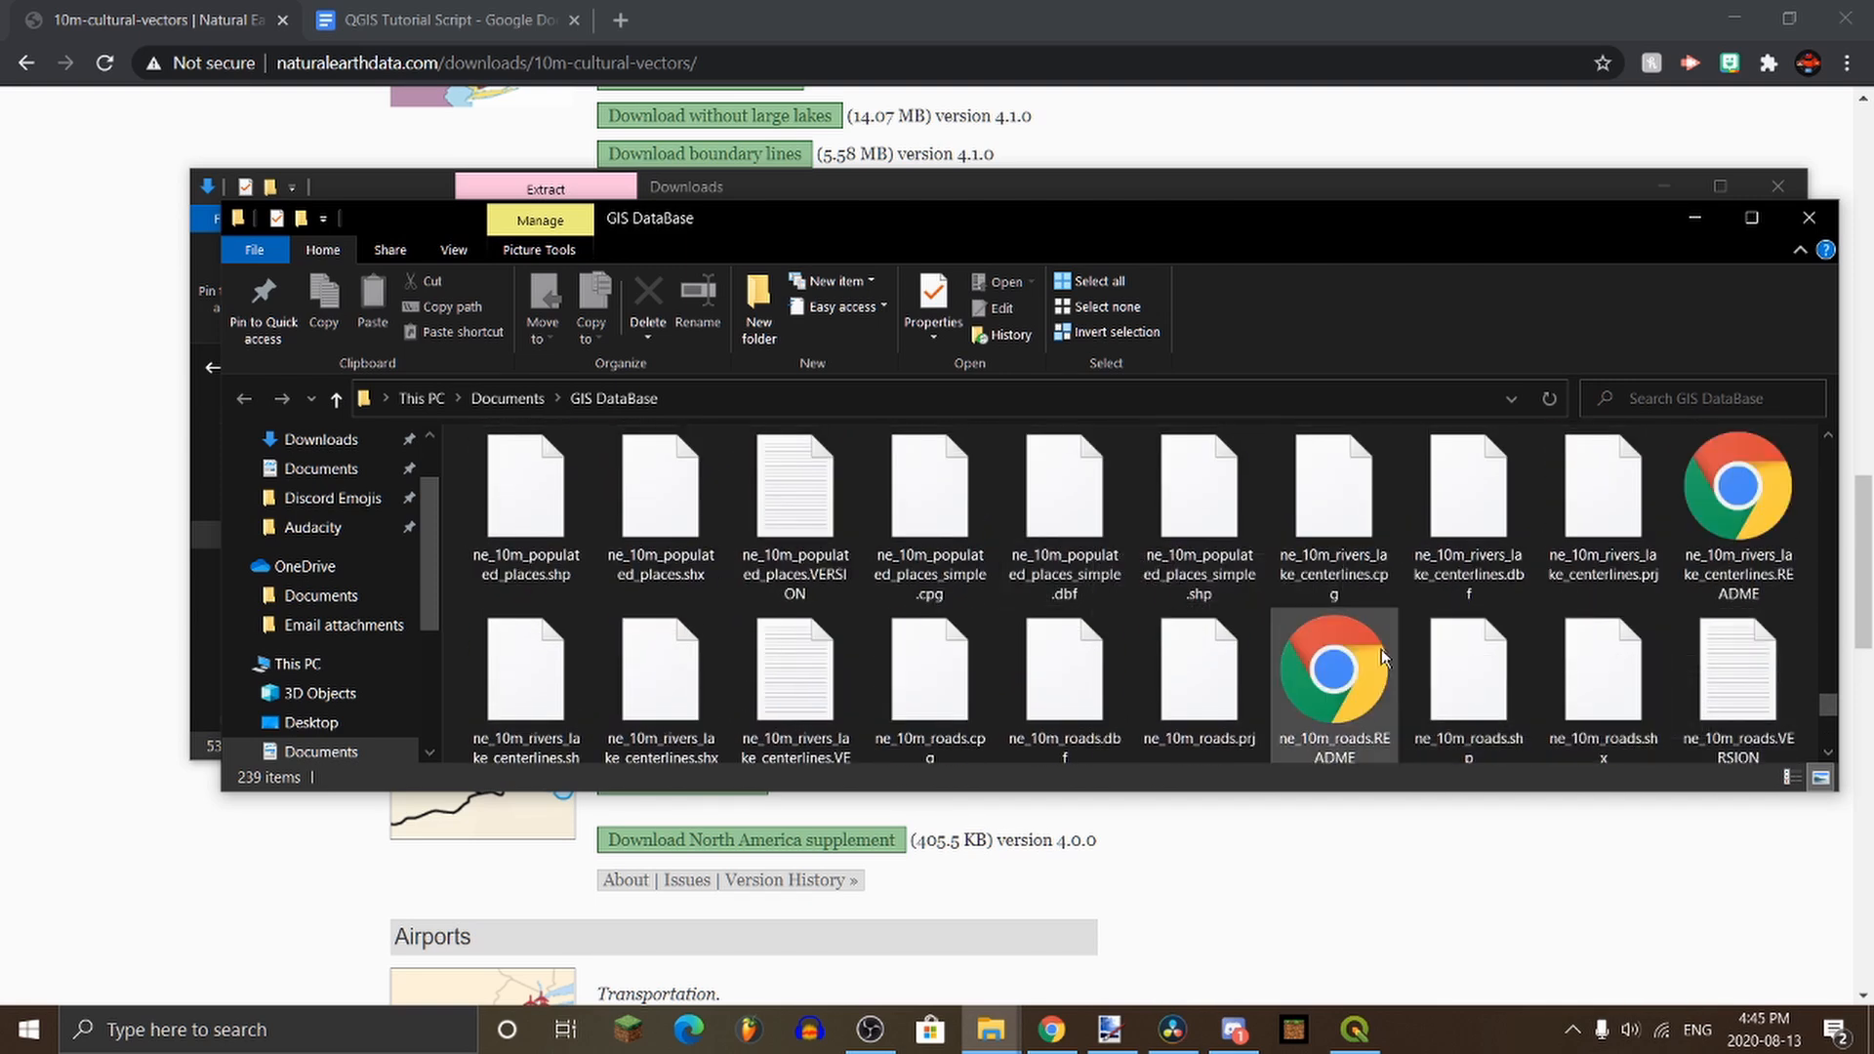
pyautogui.scroll(-1, 1380, 648)
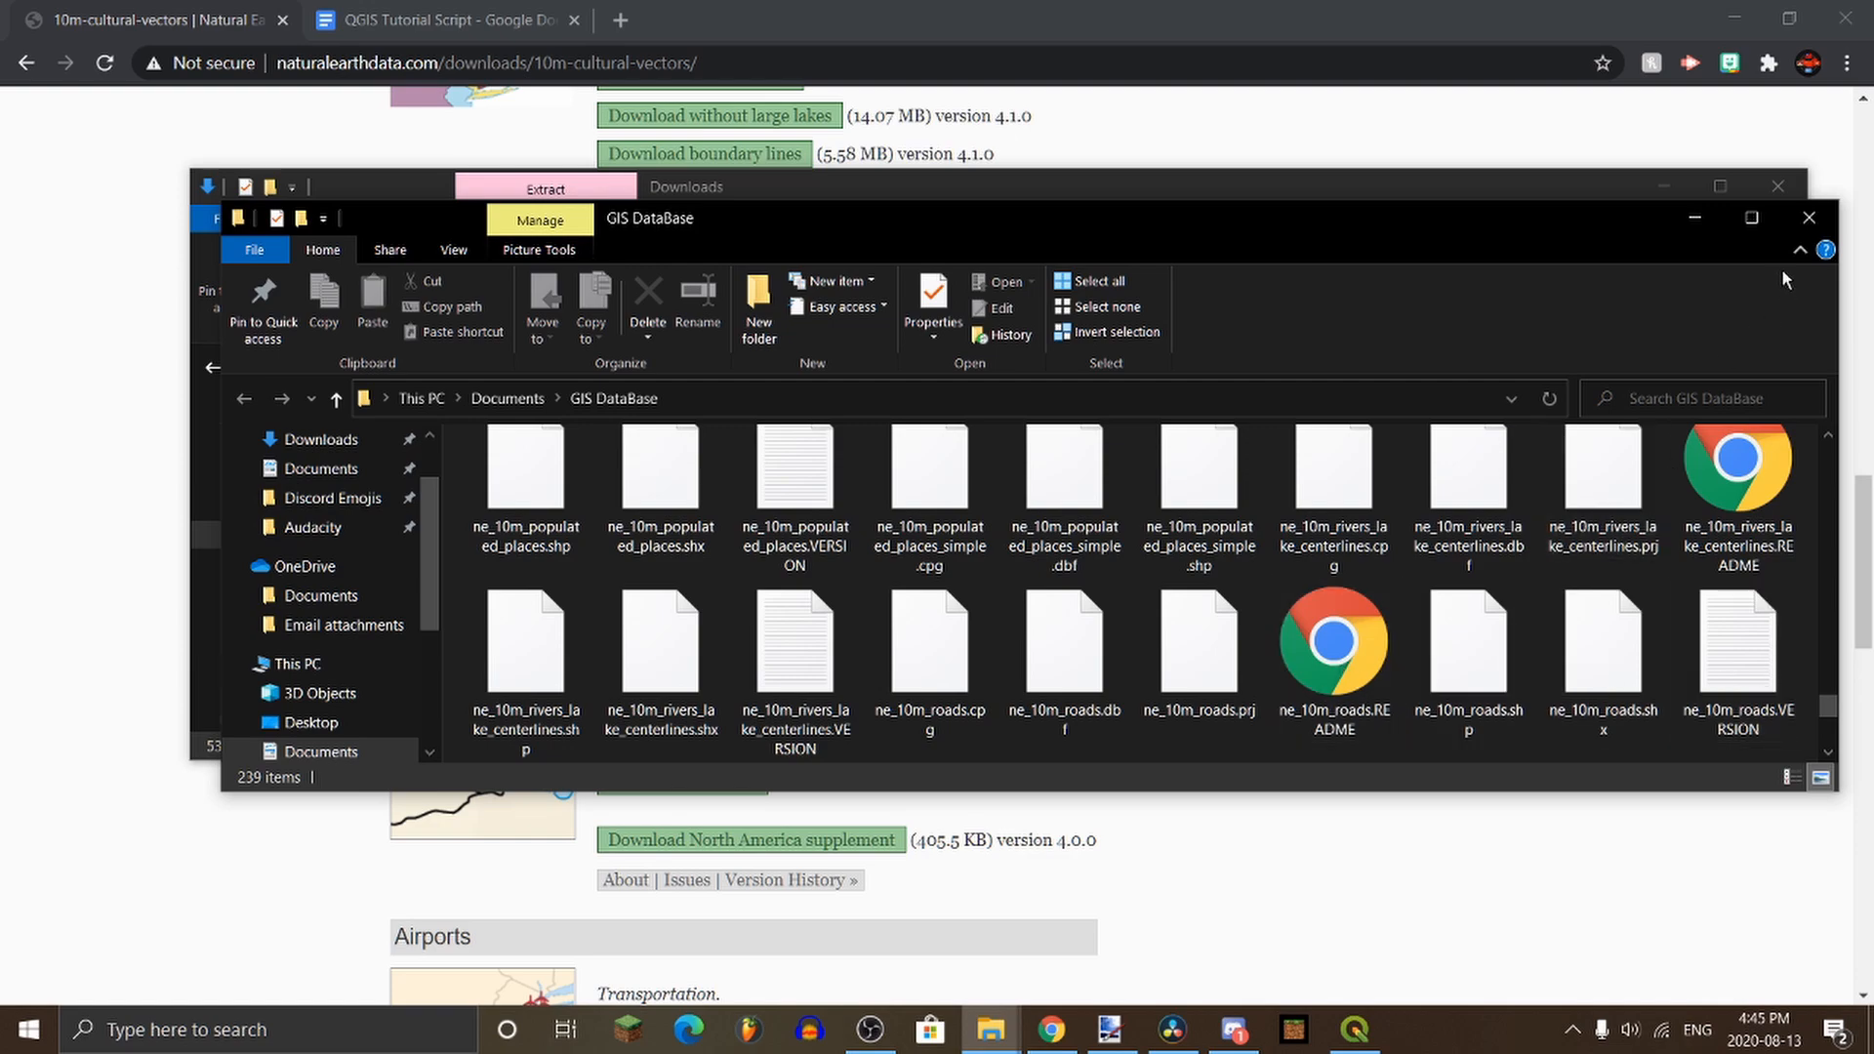
pyautogui.click(1810, 217)
pyautogui.click(1777, 185)
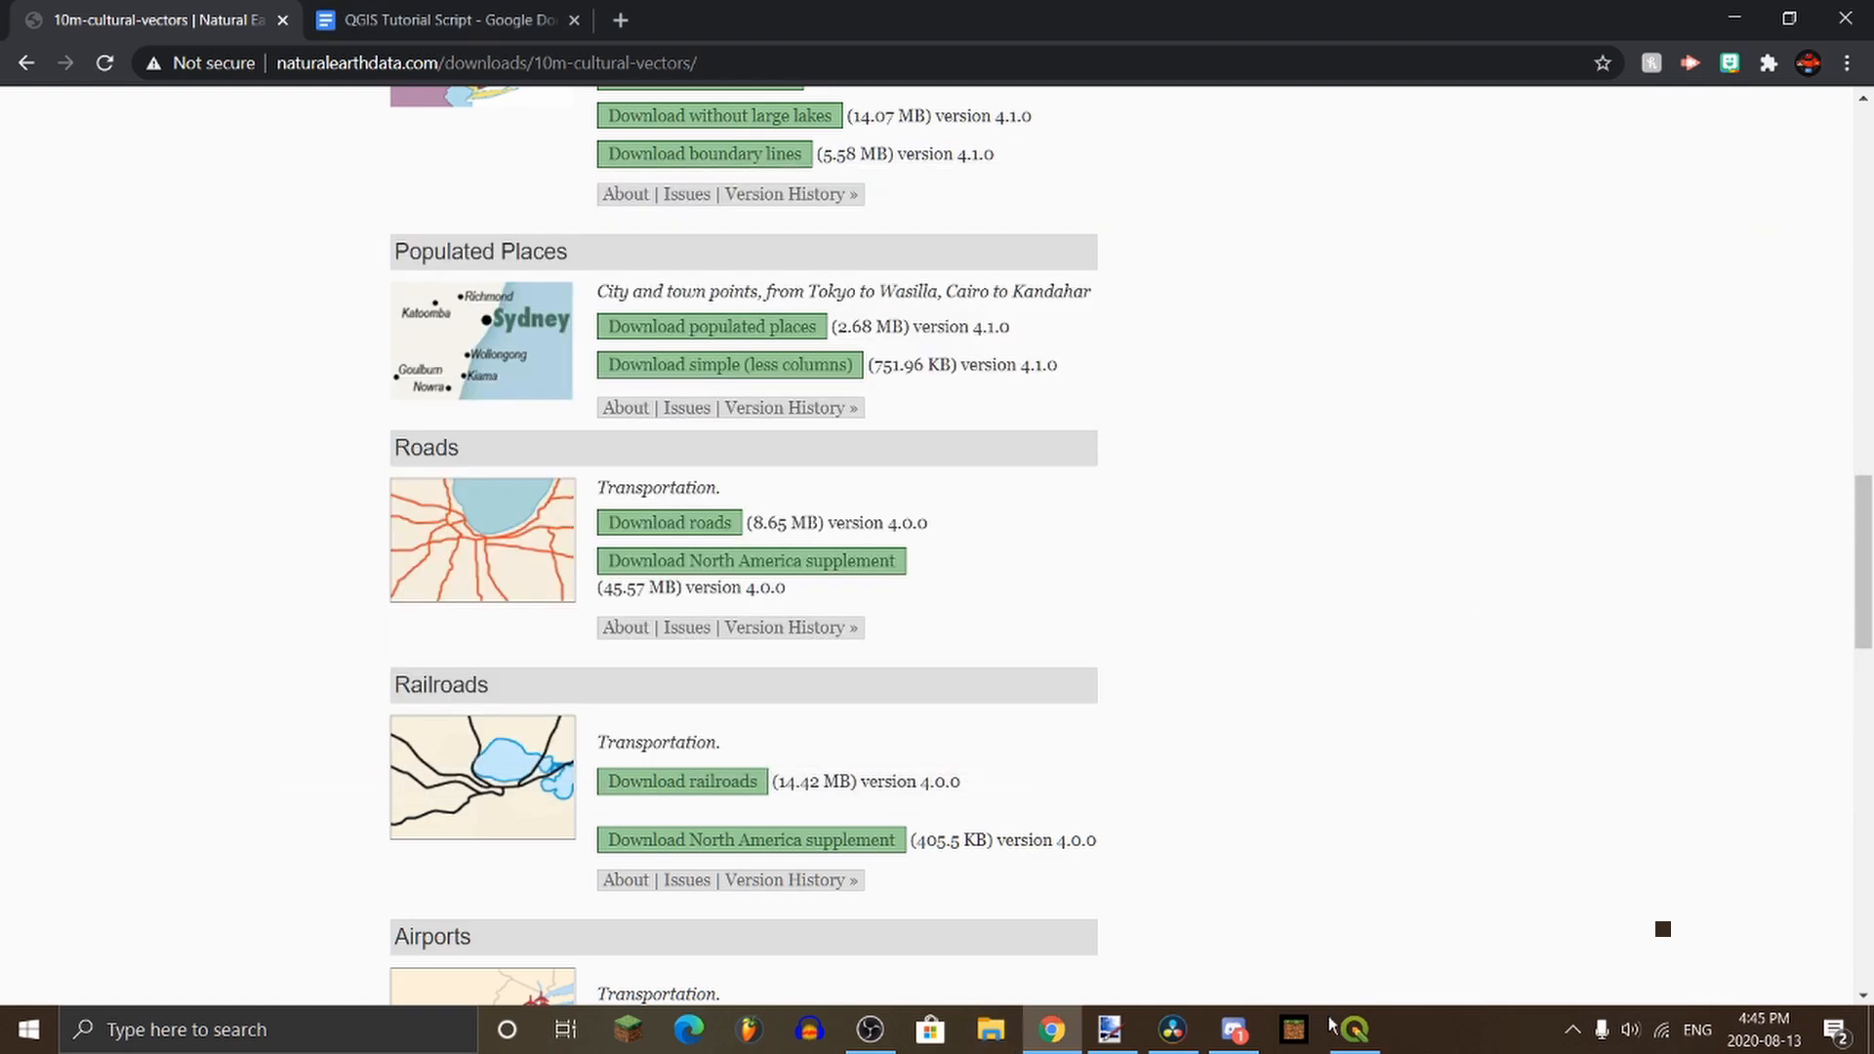
# Step: Switch to QGIS and find ne_10m_roads.shp among the favorite folder's files
pyautogui.click(1354, 1028)
pyautogui.scroll(-12, 107, 356)
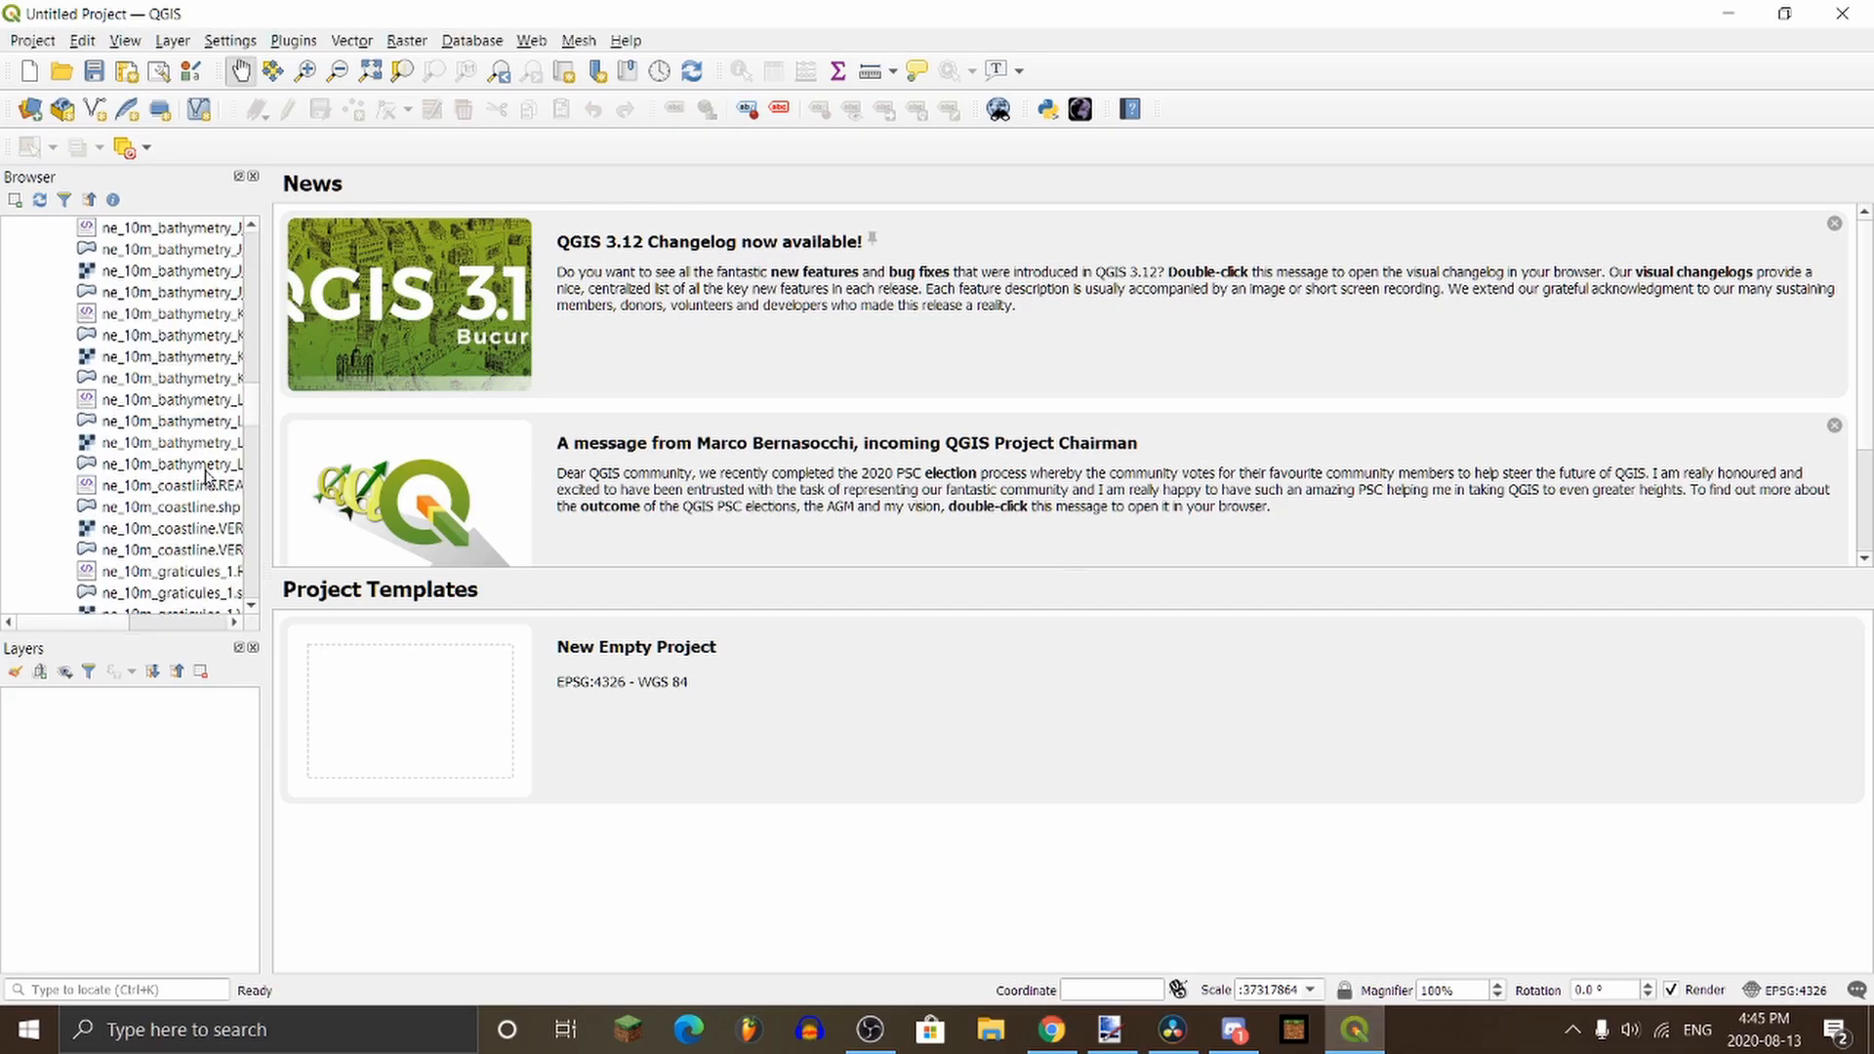
pyautogui.scroll(-10, 127, 352)
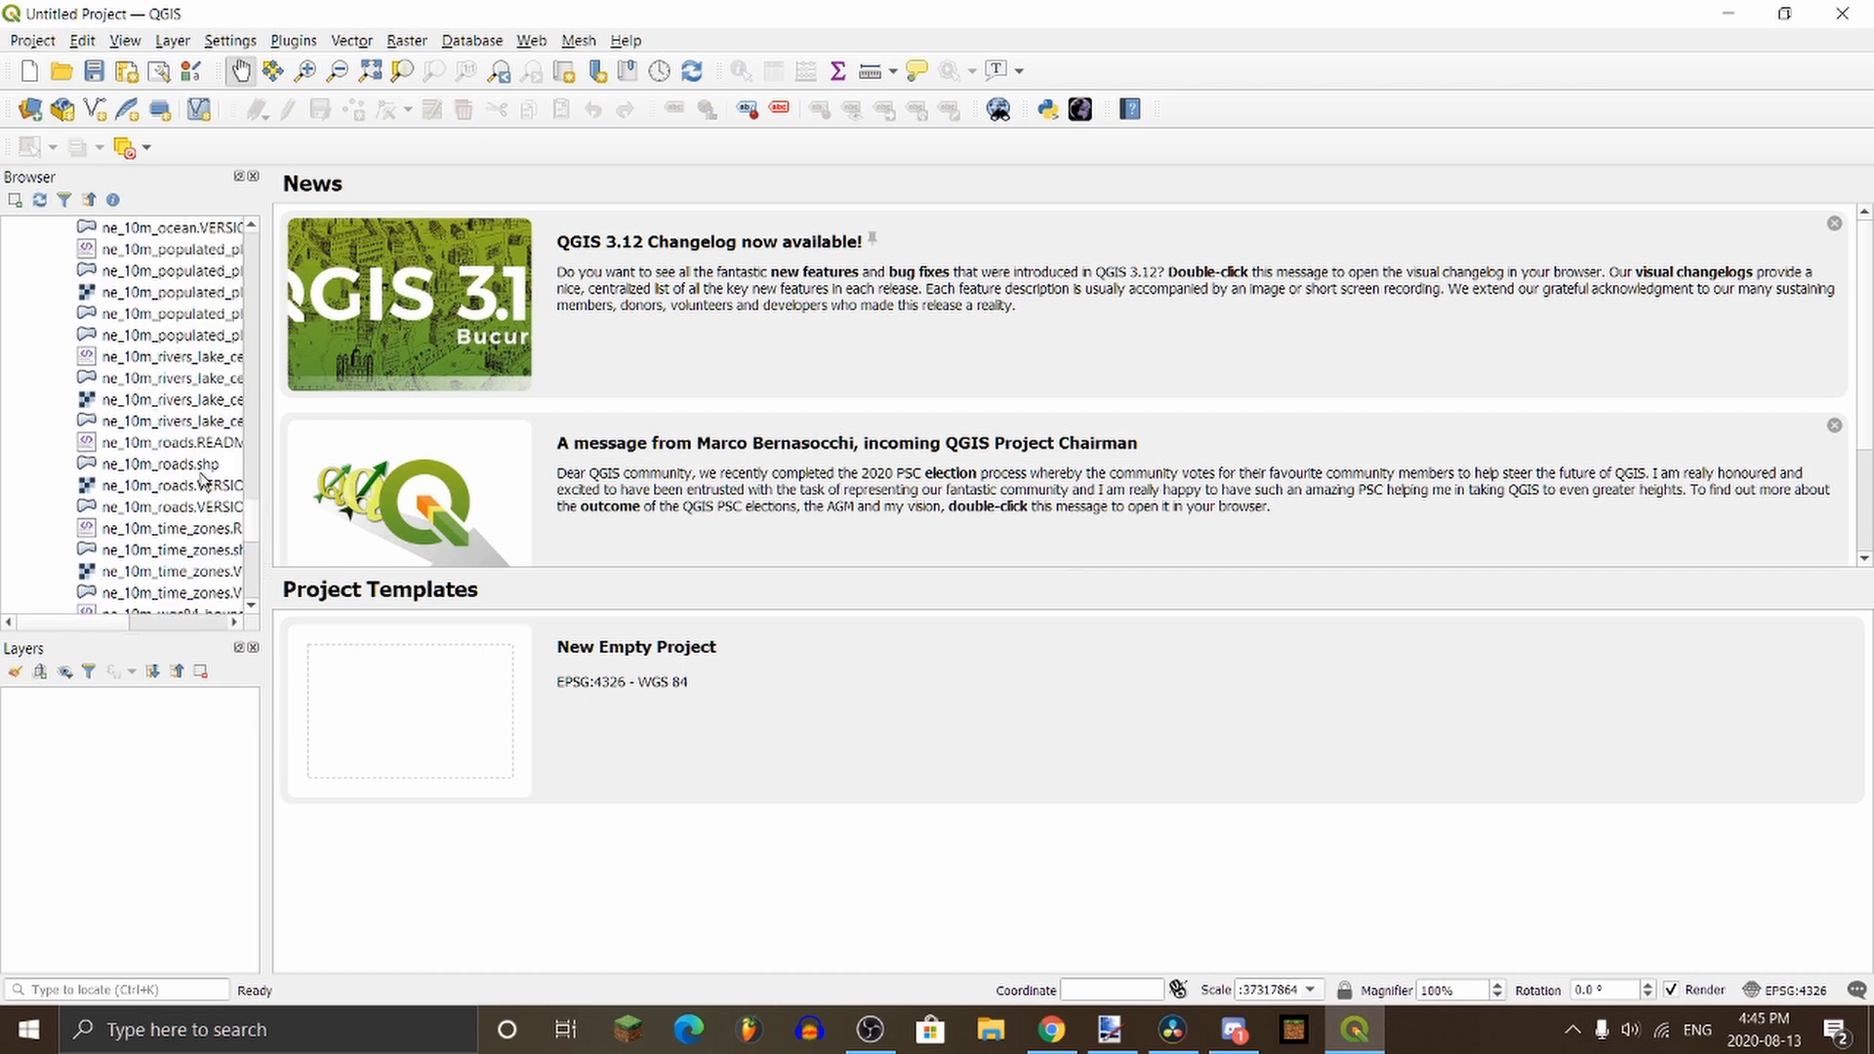
# Step: Return to the Natural Earth site in Chrome and open the Physical themes of the large scale 1:10m data
pyautogui.click(1051, 1029)
pyautogui.click(435, 306)
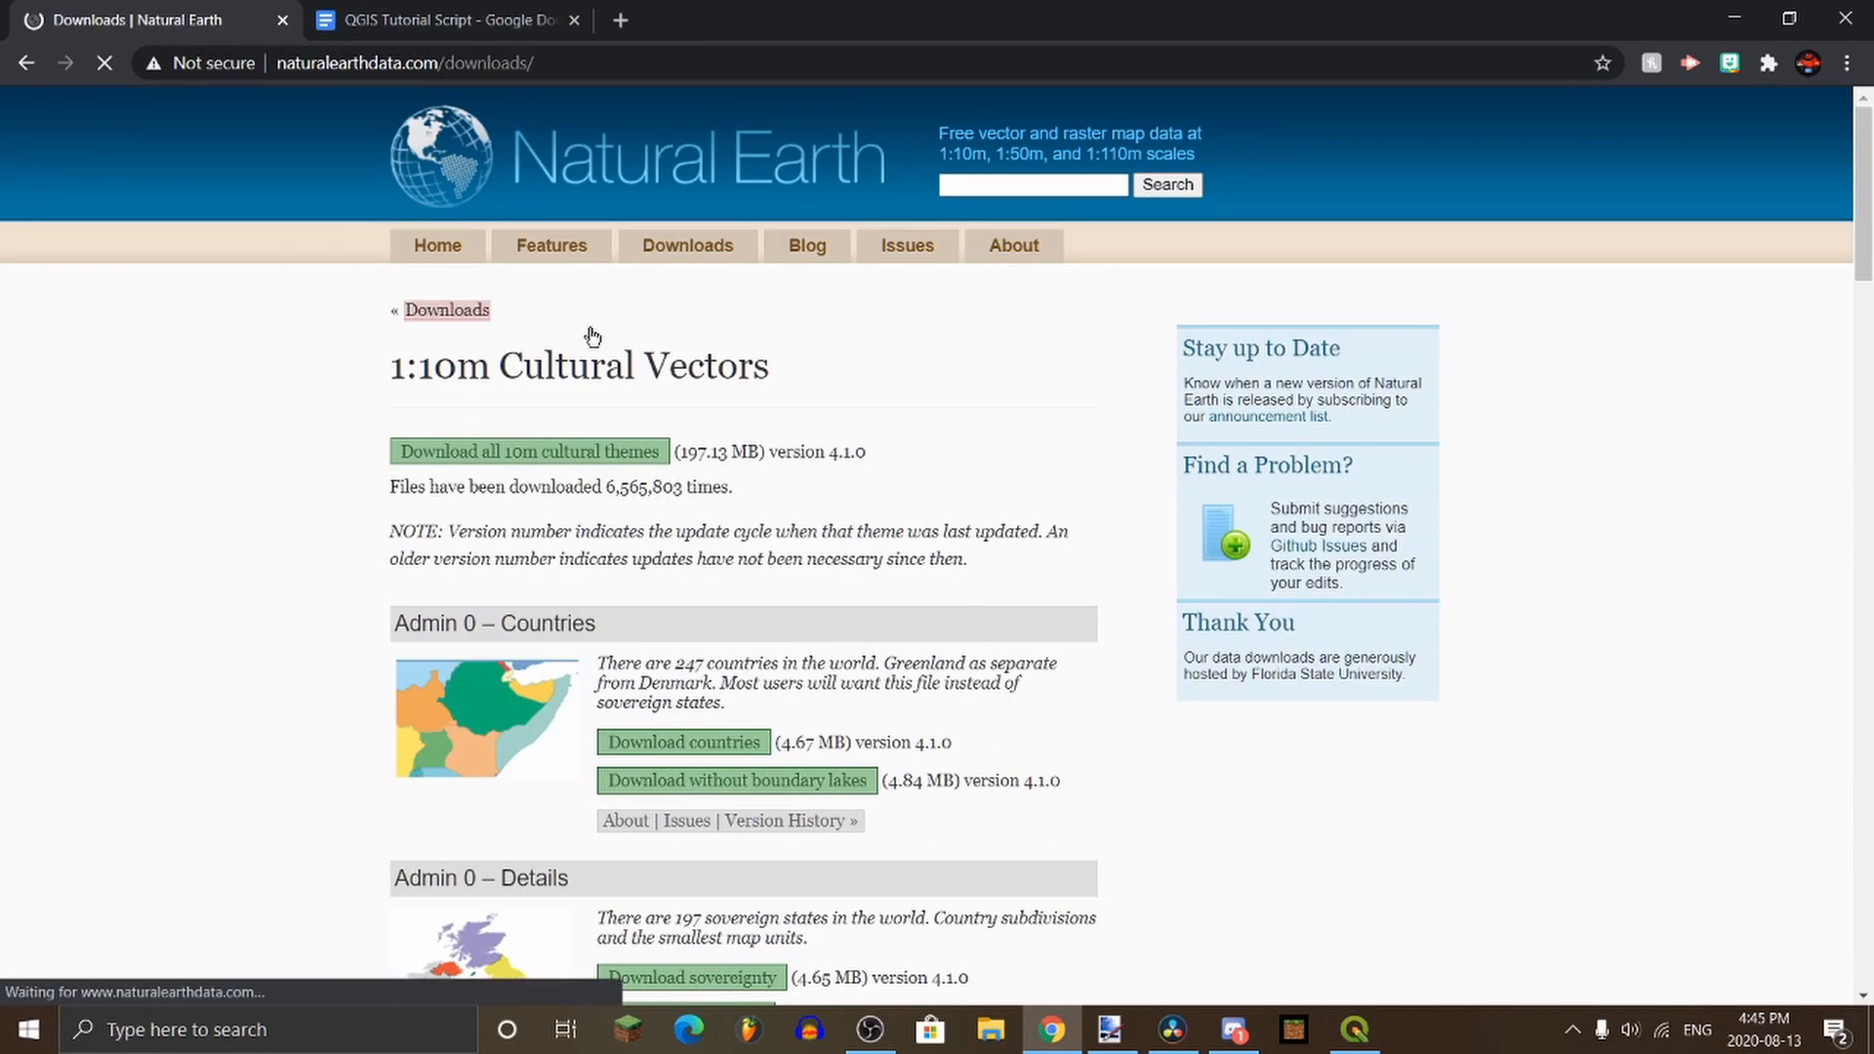
pyautogui.scroll(-5, 498, 414)
pyautogui.click(515, 385)
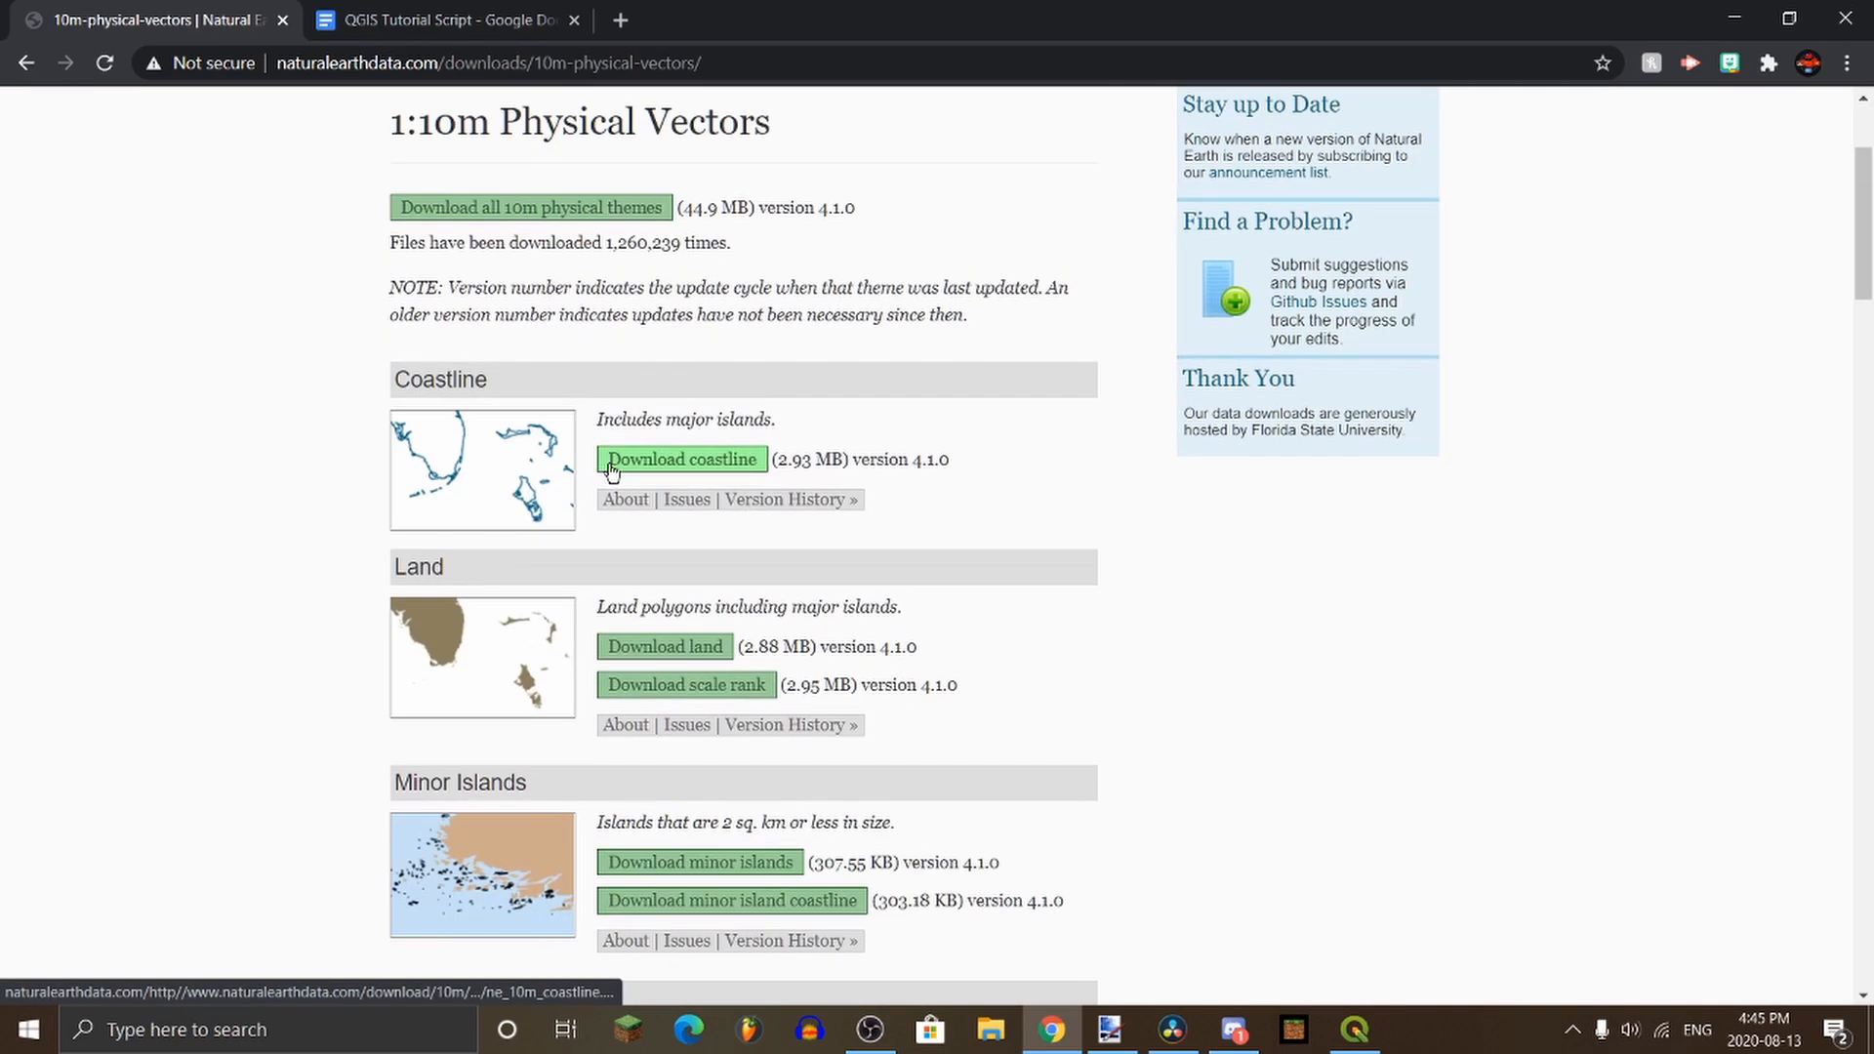
# Step: Look through the 1:10m physical vector themes, from Coastline and Minor Islands to Rivers, Lakes and Physical Labels
pyautogui.scroll(-3, 506, 444)
pyautogui.scroll(3, 505, 445)
pyautogui.scroll(-3, 505, 391)
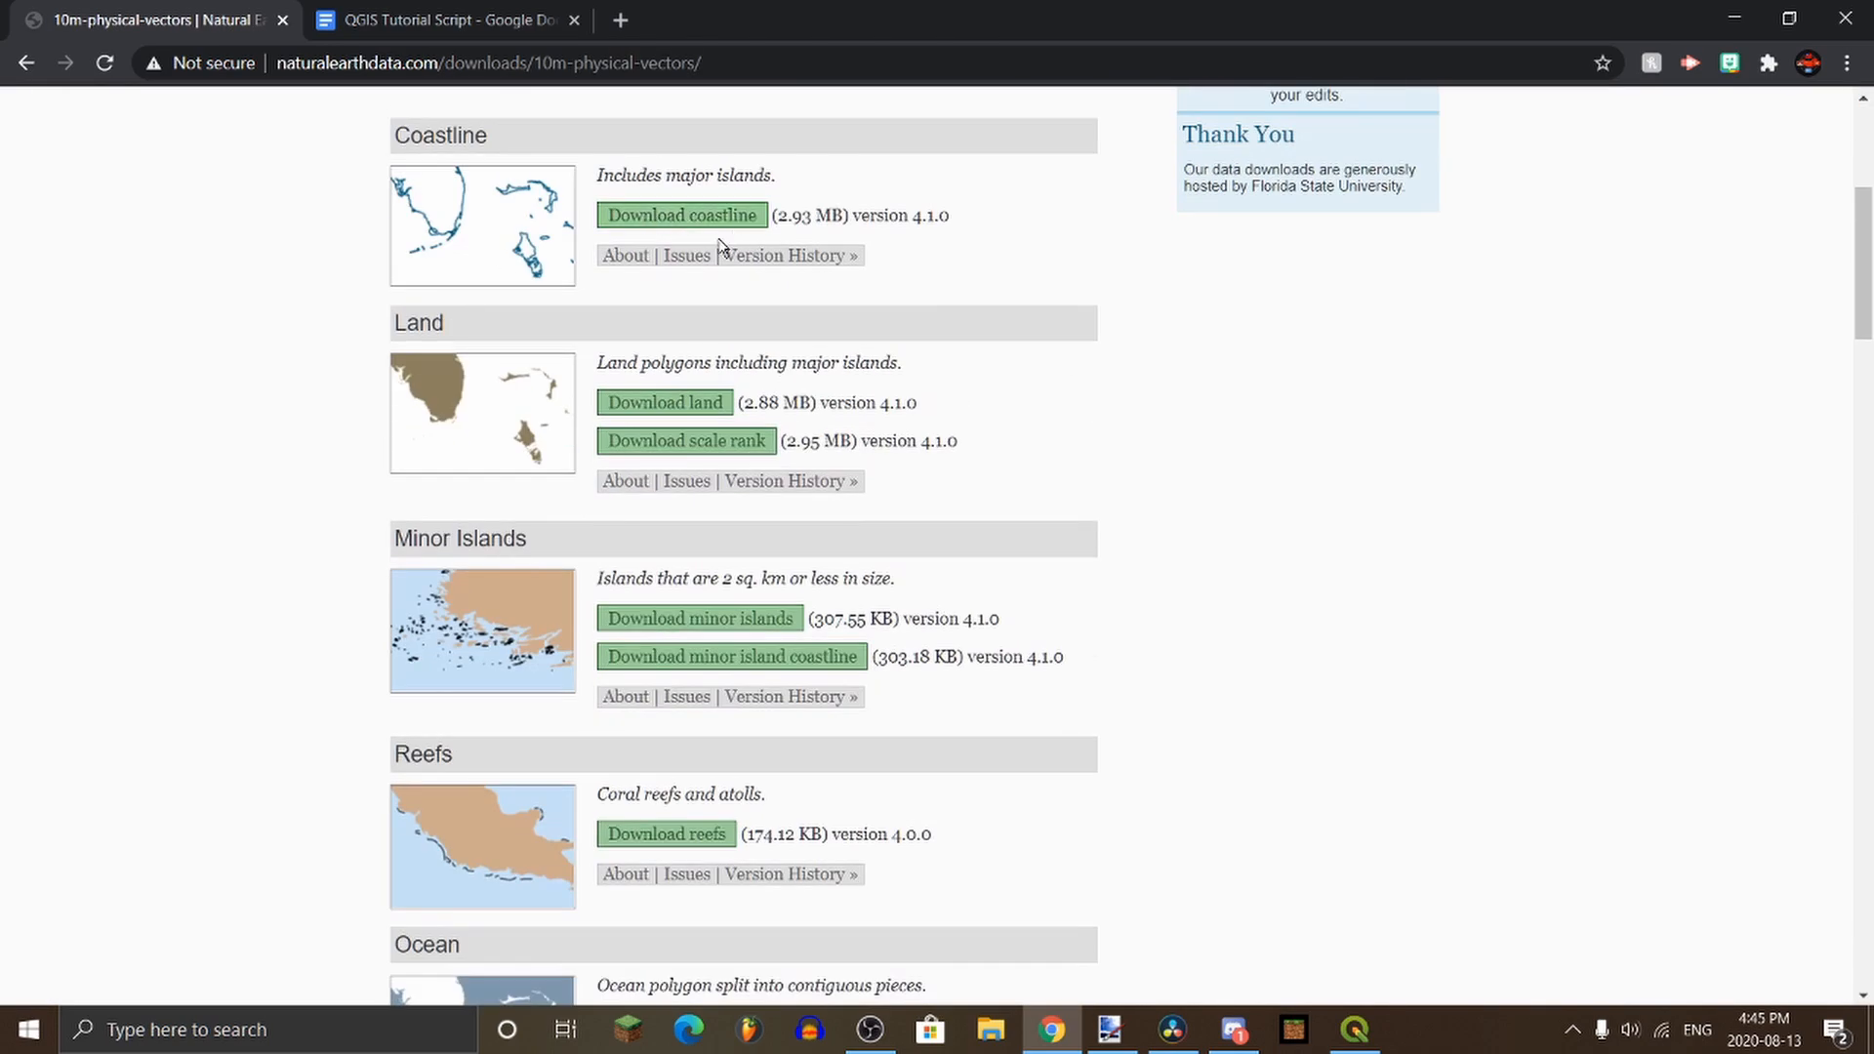
pyautogui.scroll(-1, 549, 249)
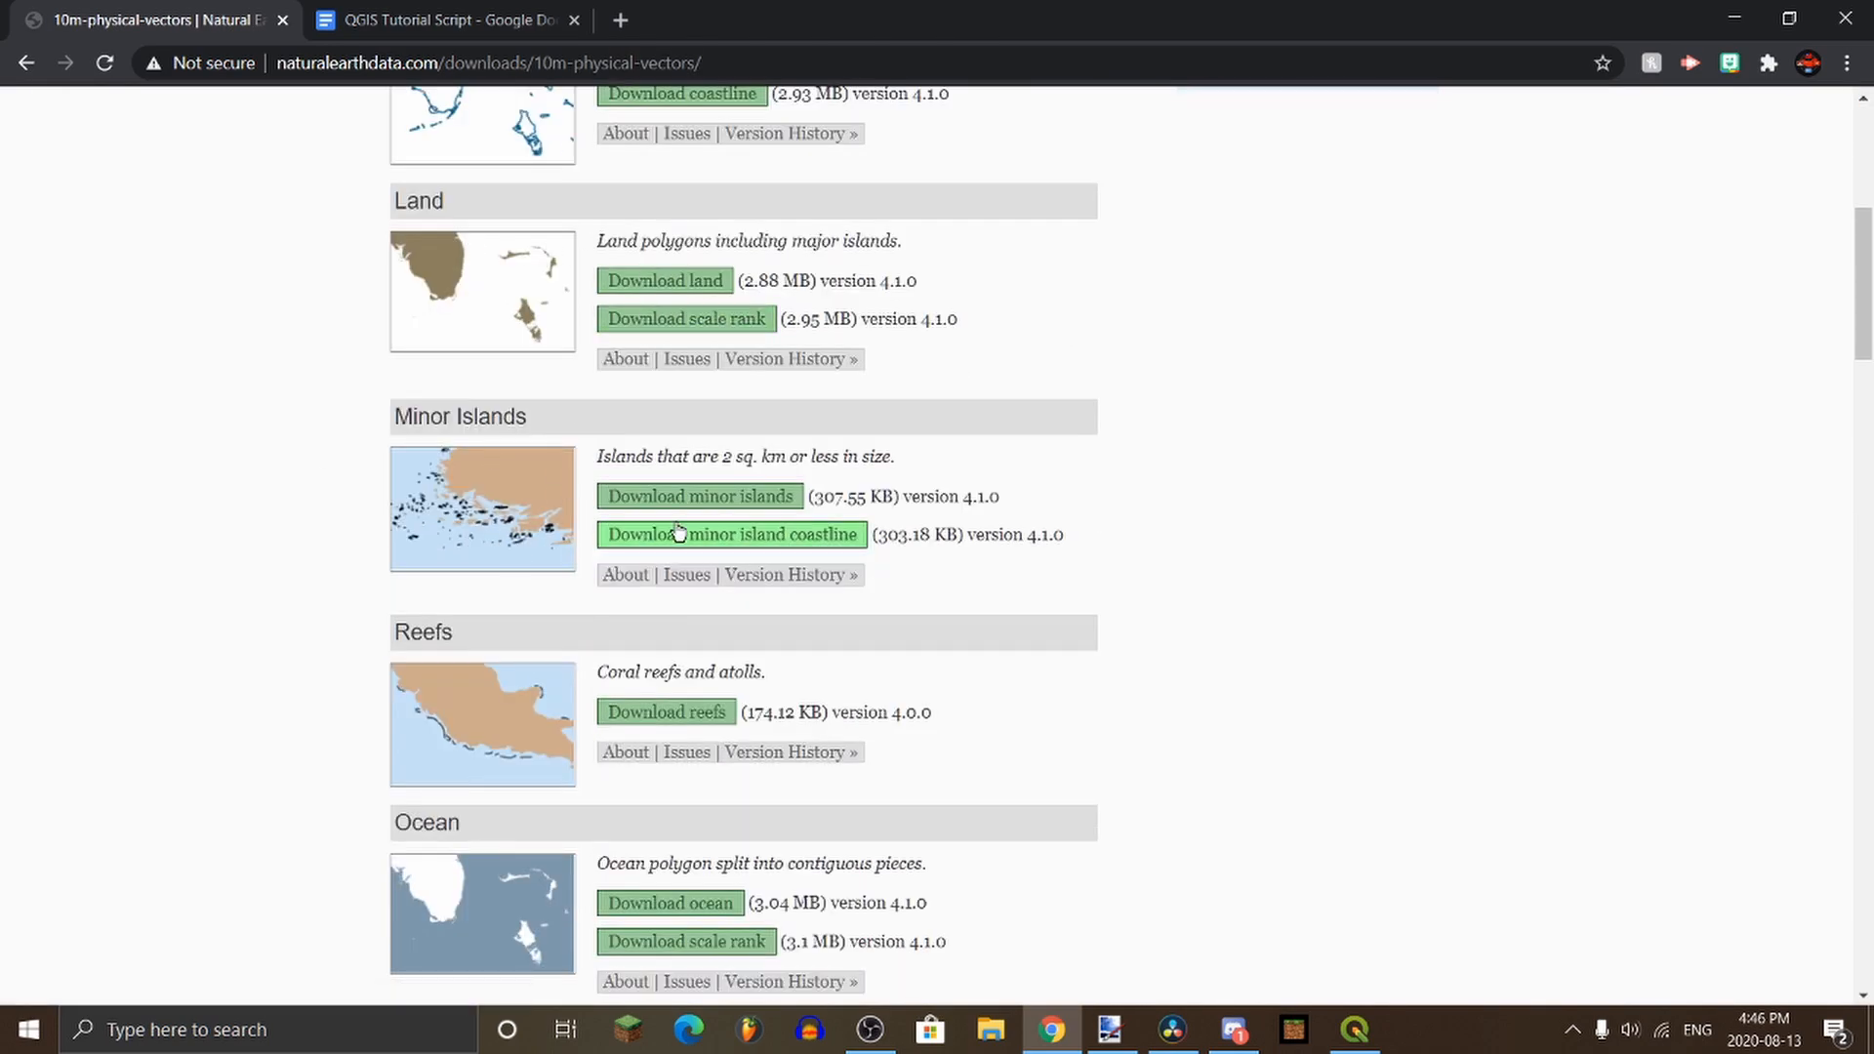
pyautogui.scroll(2, 557, 406)
pyautogui.scroll(-5, 556, 527)
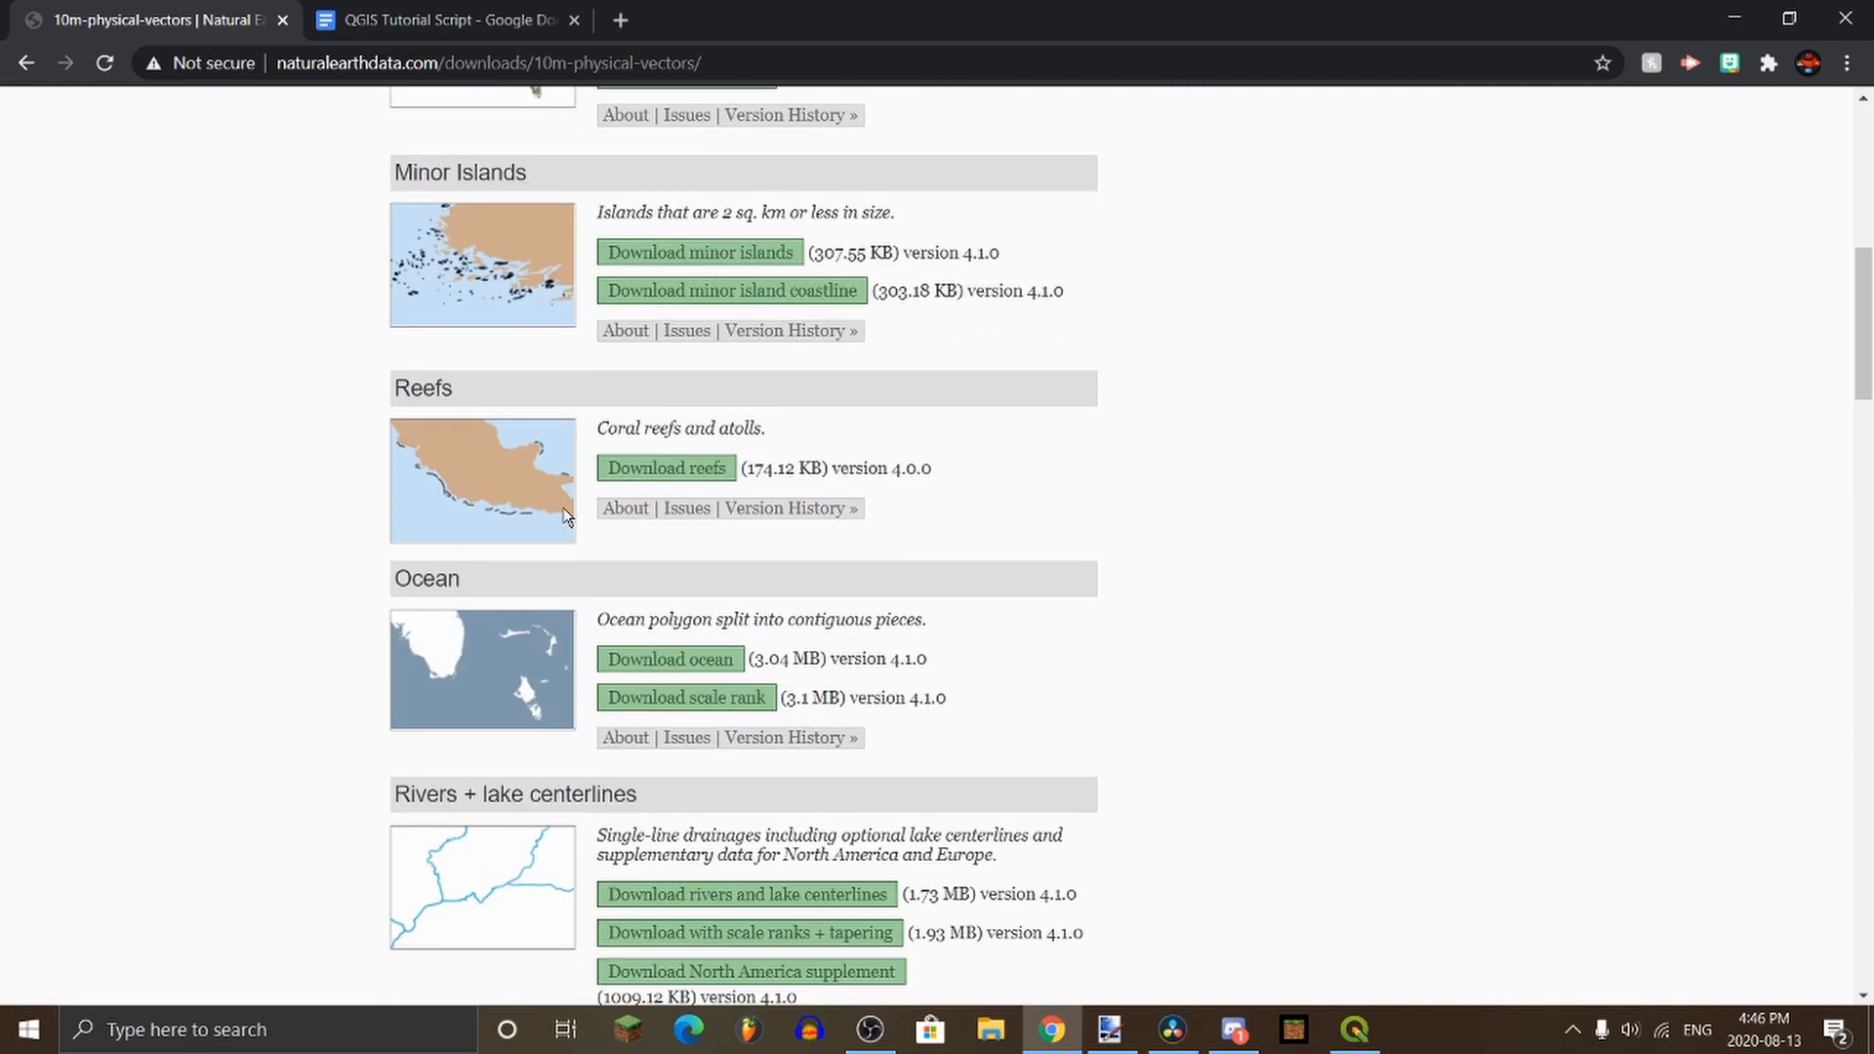
pyautogui.scroll(-10, 549, 585)
pyautogui.scroll(5, 547, 478)
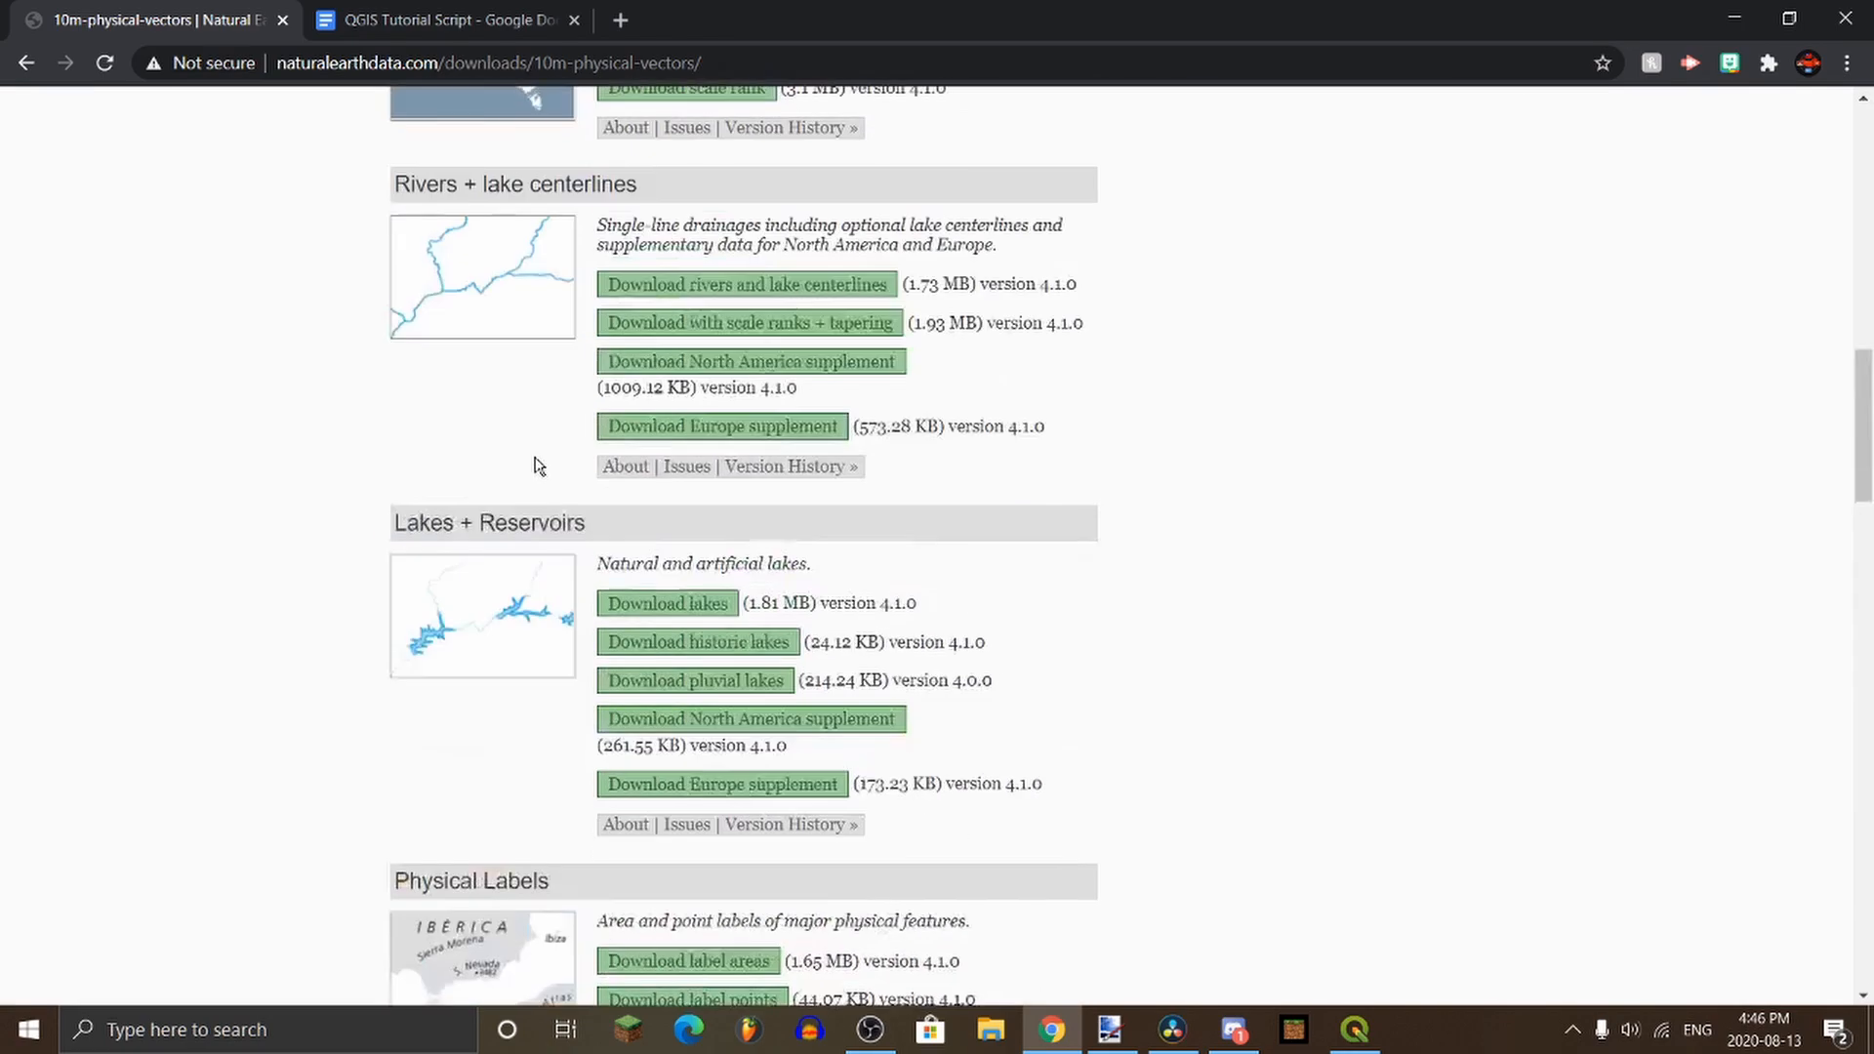
pyautogui.scroll(-10, 542, 547)
pyautogui.scroll(-6, 536, 633)
pyautogui.scroll(20, 478, 488)
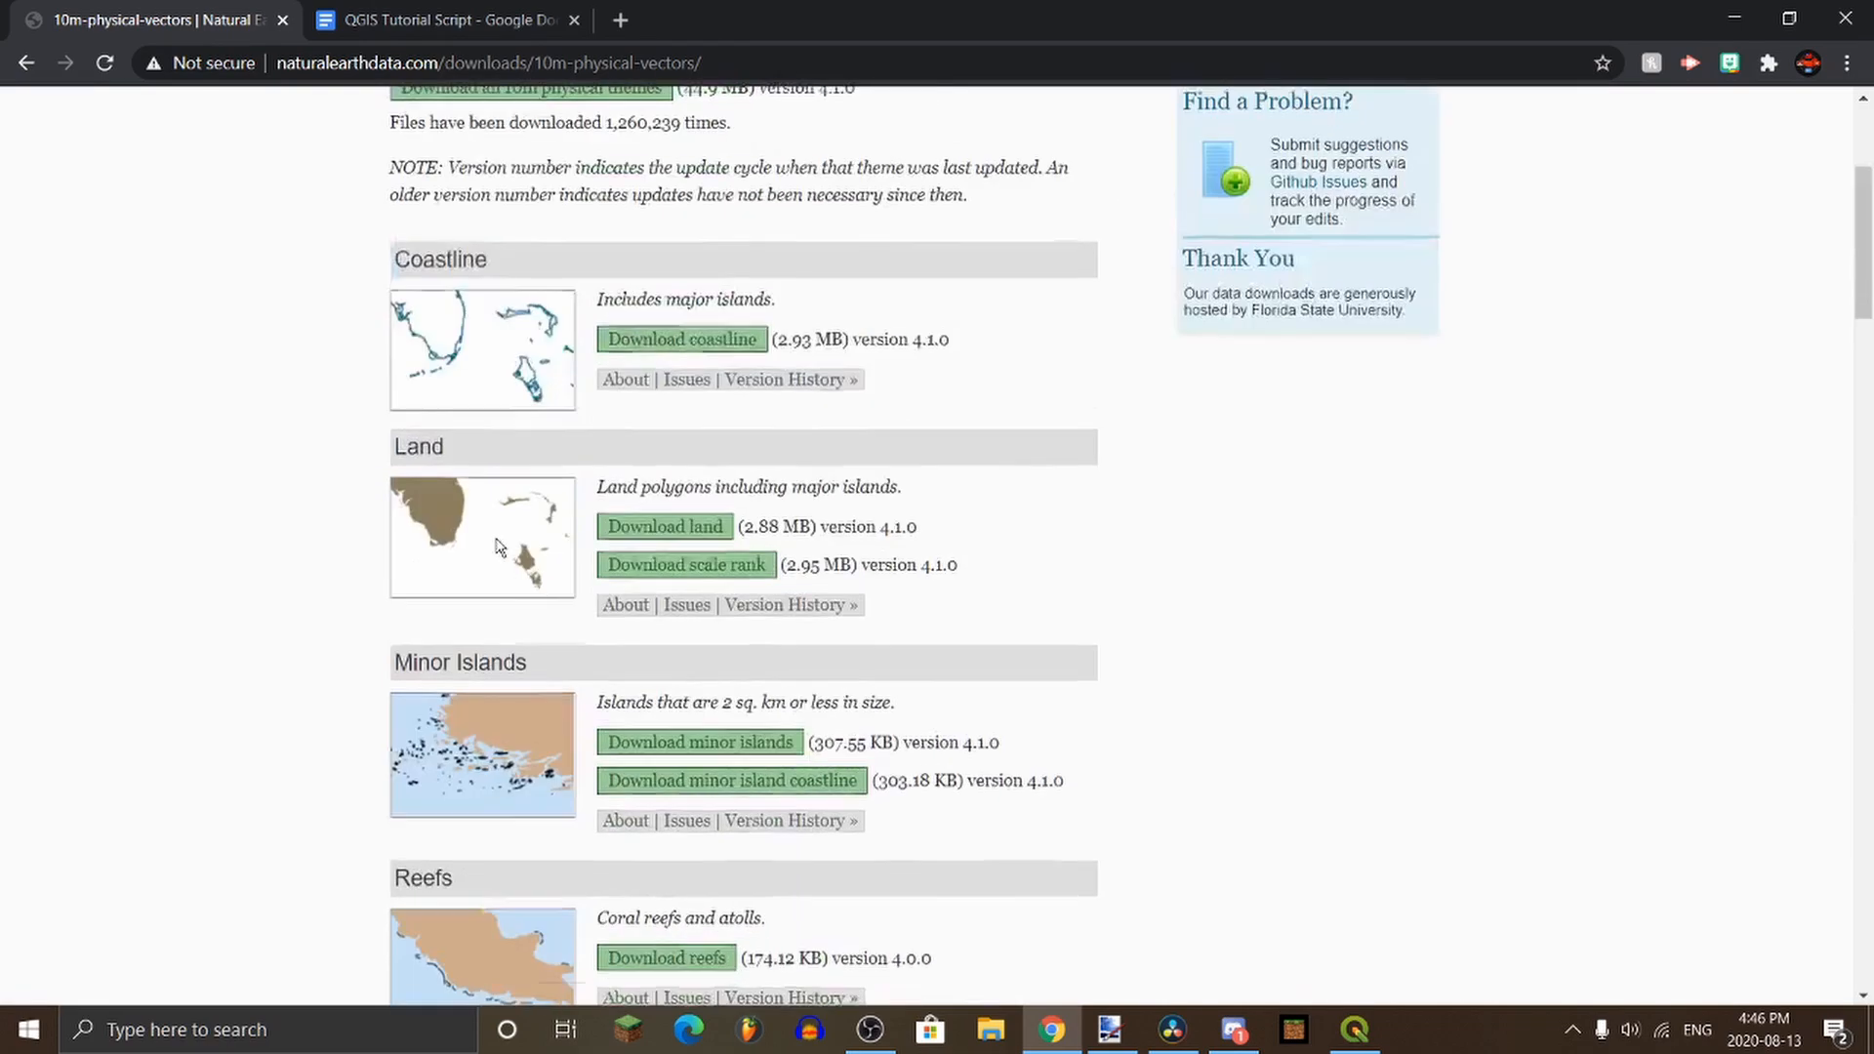
# Step: Open the Raster themes of the large scale 1:10m data and look through the available raster types
pyautogui.click(427, 312)
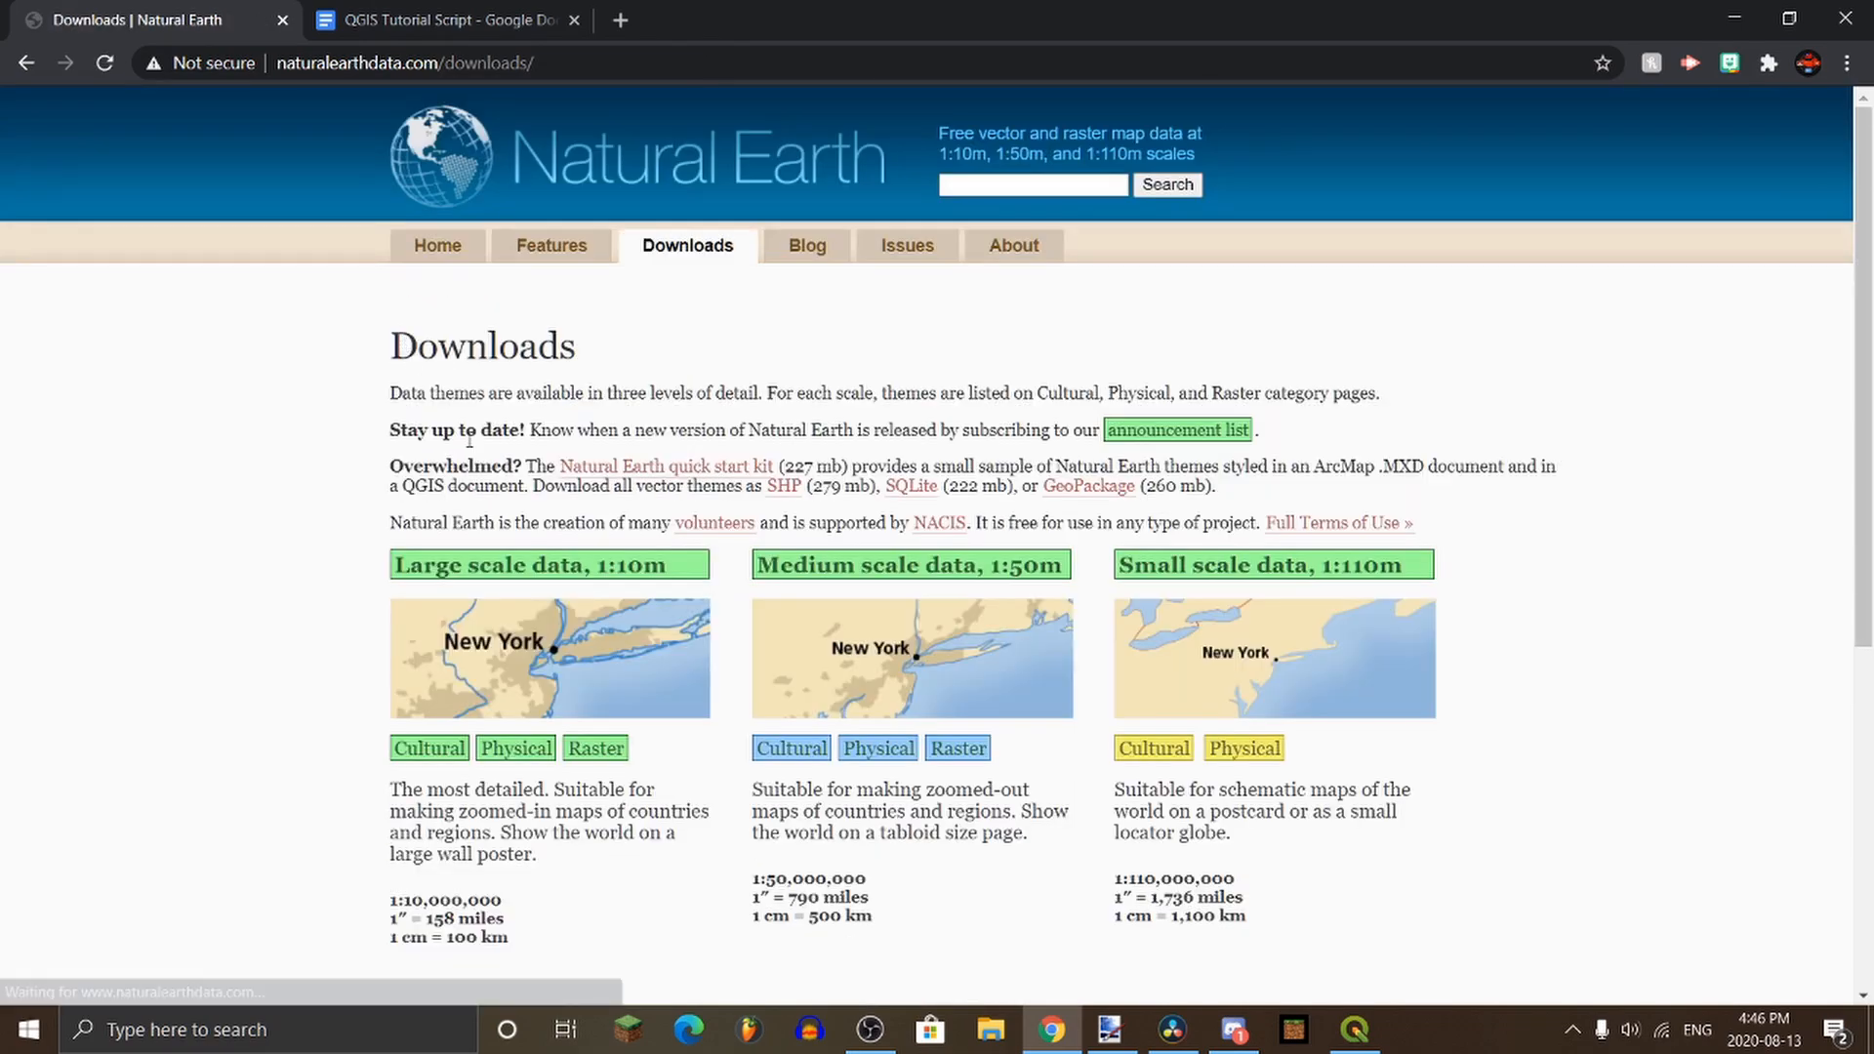
pyautogui.click(594, 750)
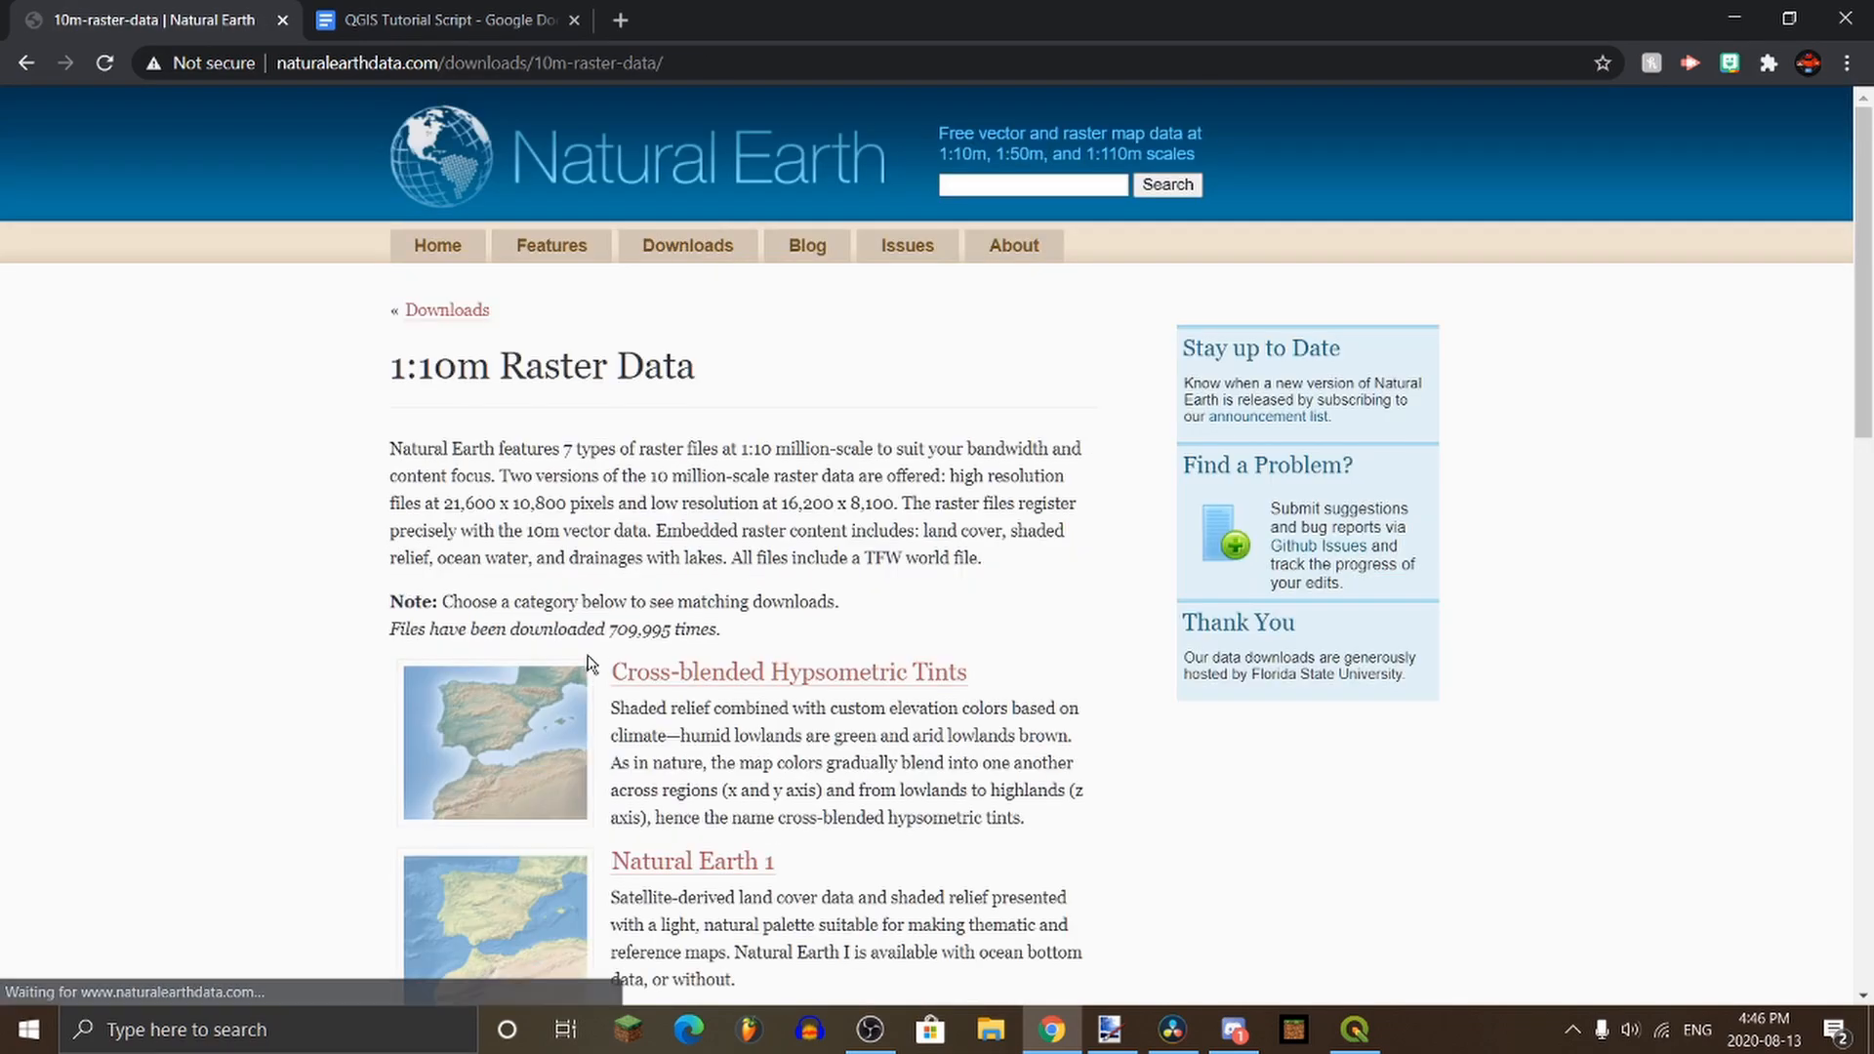
pyautogui.scroll(-3, 590, 715)
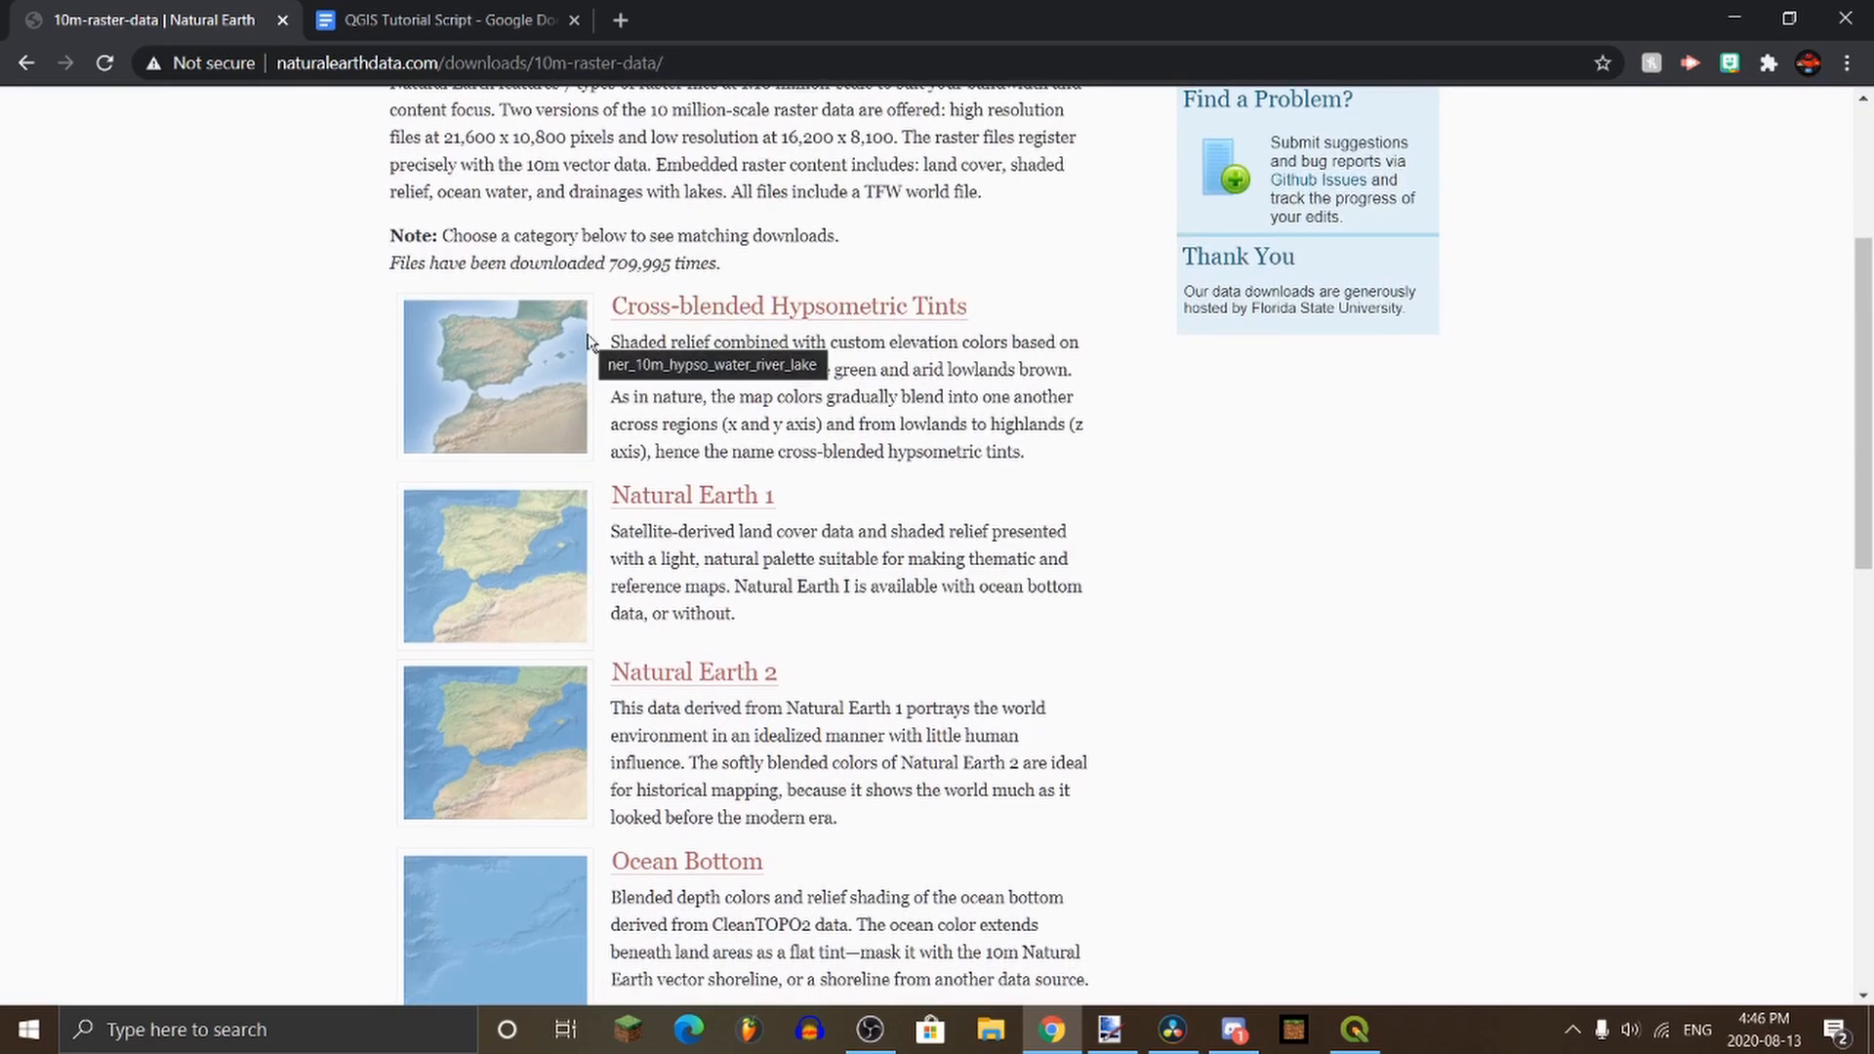
pyautogui.scroll(-4, 589, 391)
pyautogui.scroll(-1, 505, 463)
pyautogui.scroll(-2, 639, 591)
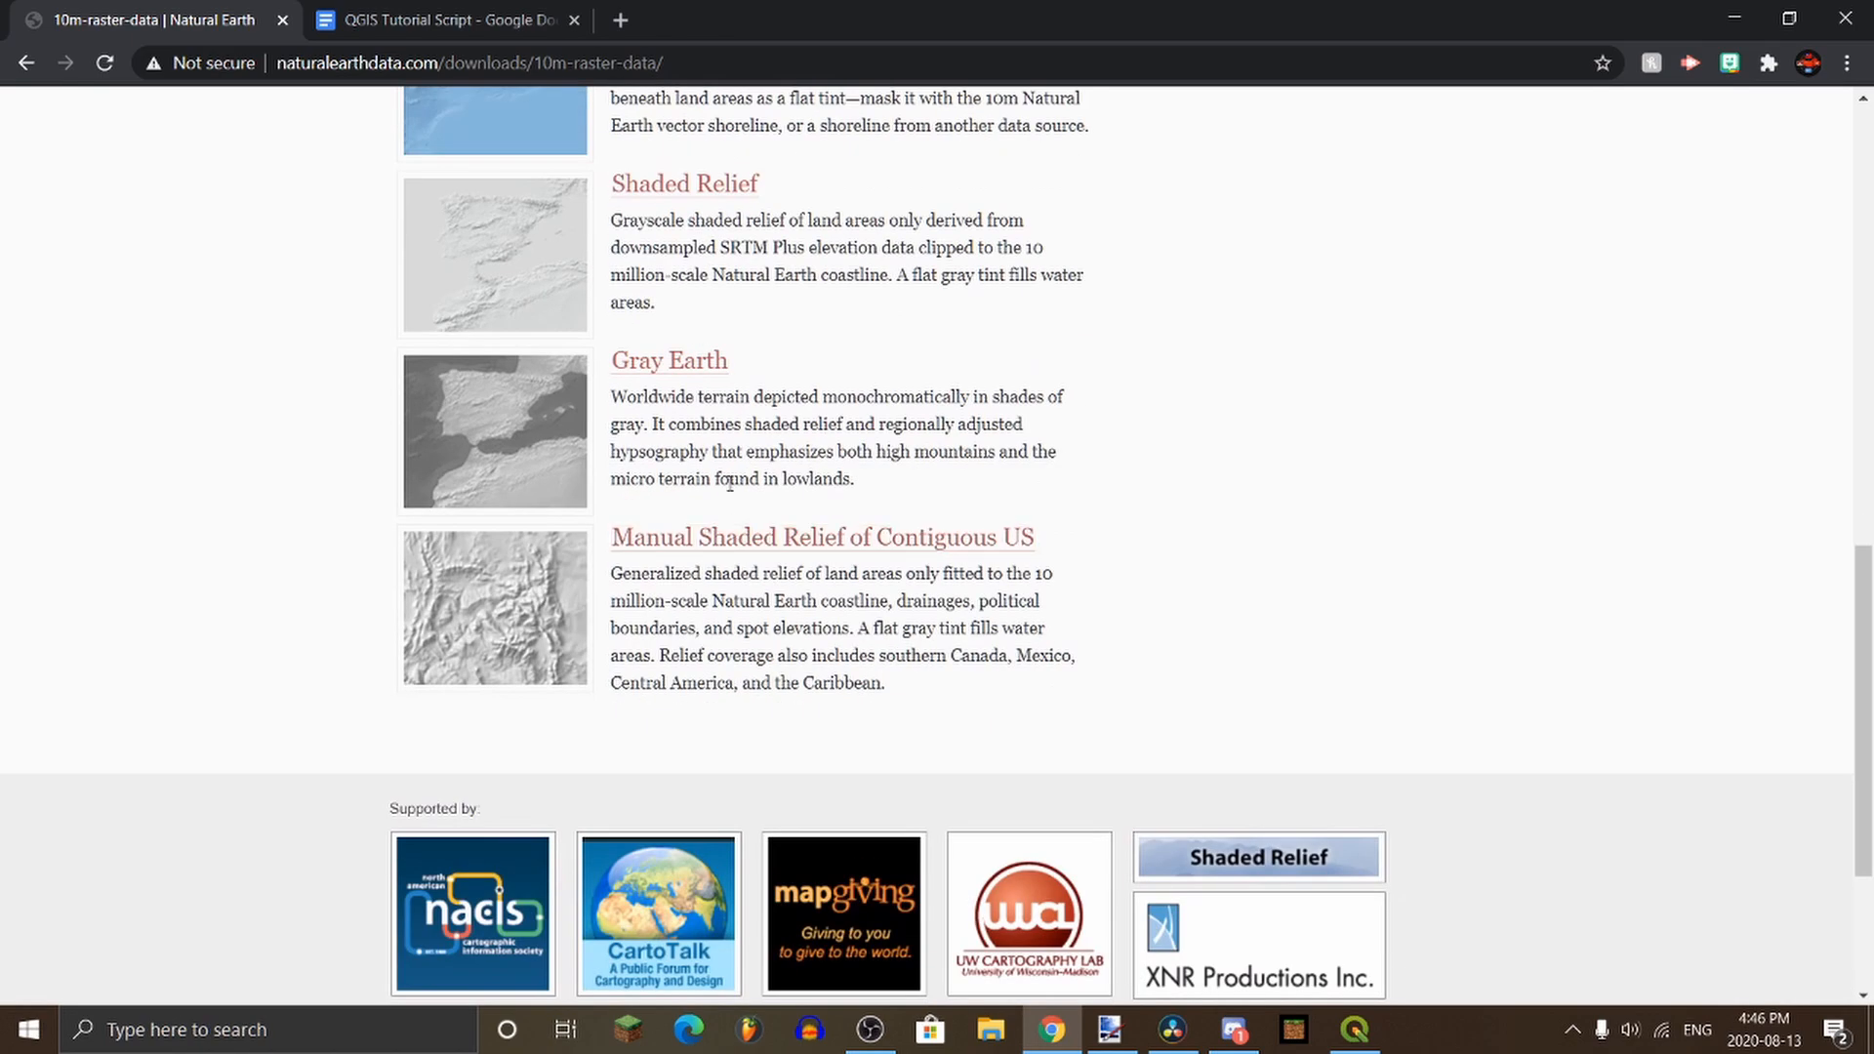
# Step: Open the Natural Earth 1 raster category and examine its versions, including the one with Shaded Relief, Water, and Drainages
pyautogui.scroll(6, 640, 518)
pyautogui.click(629, 381)
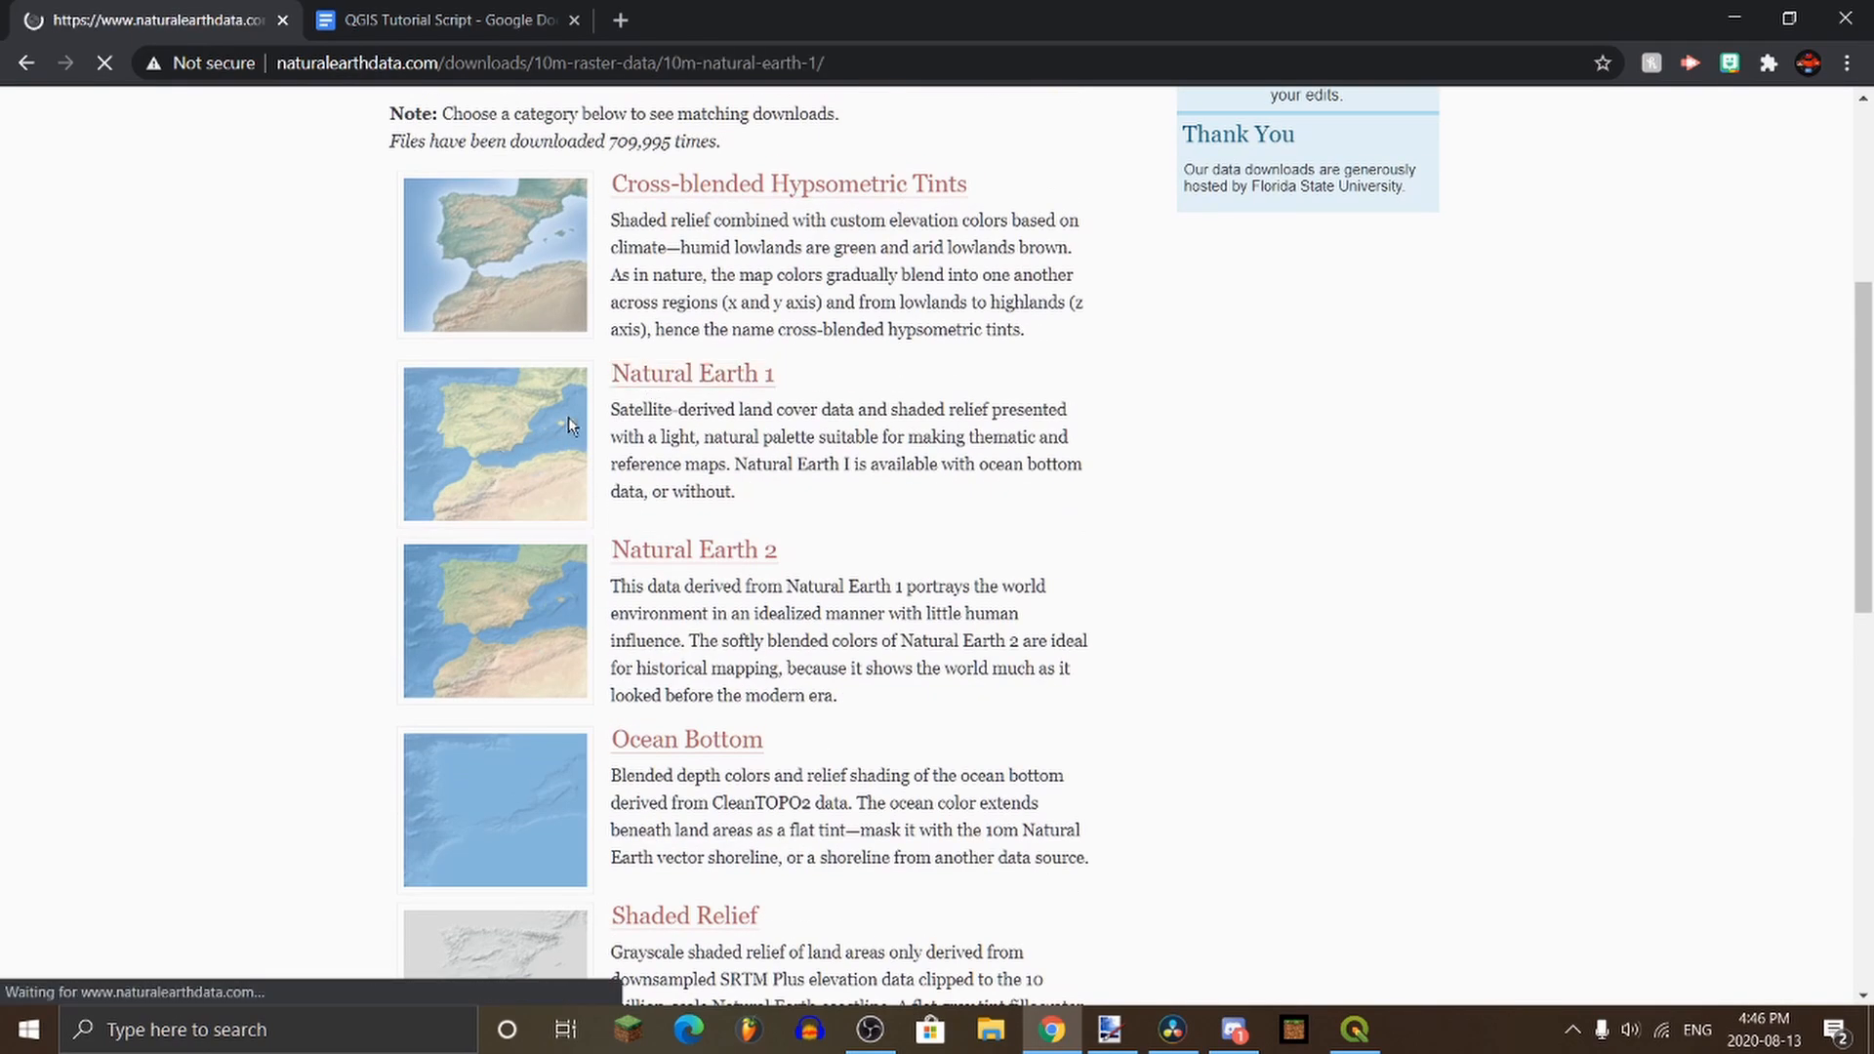
pyautogui.scroll(-4, 650, 419)
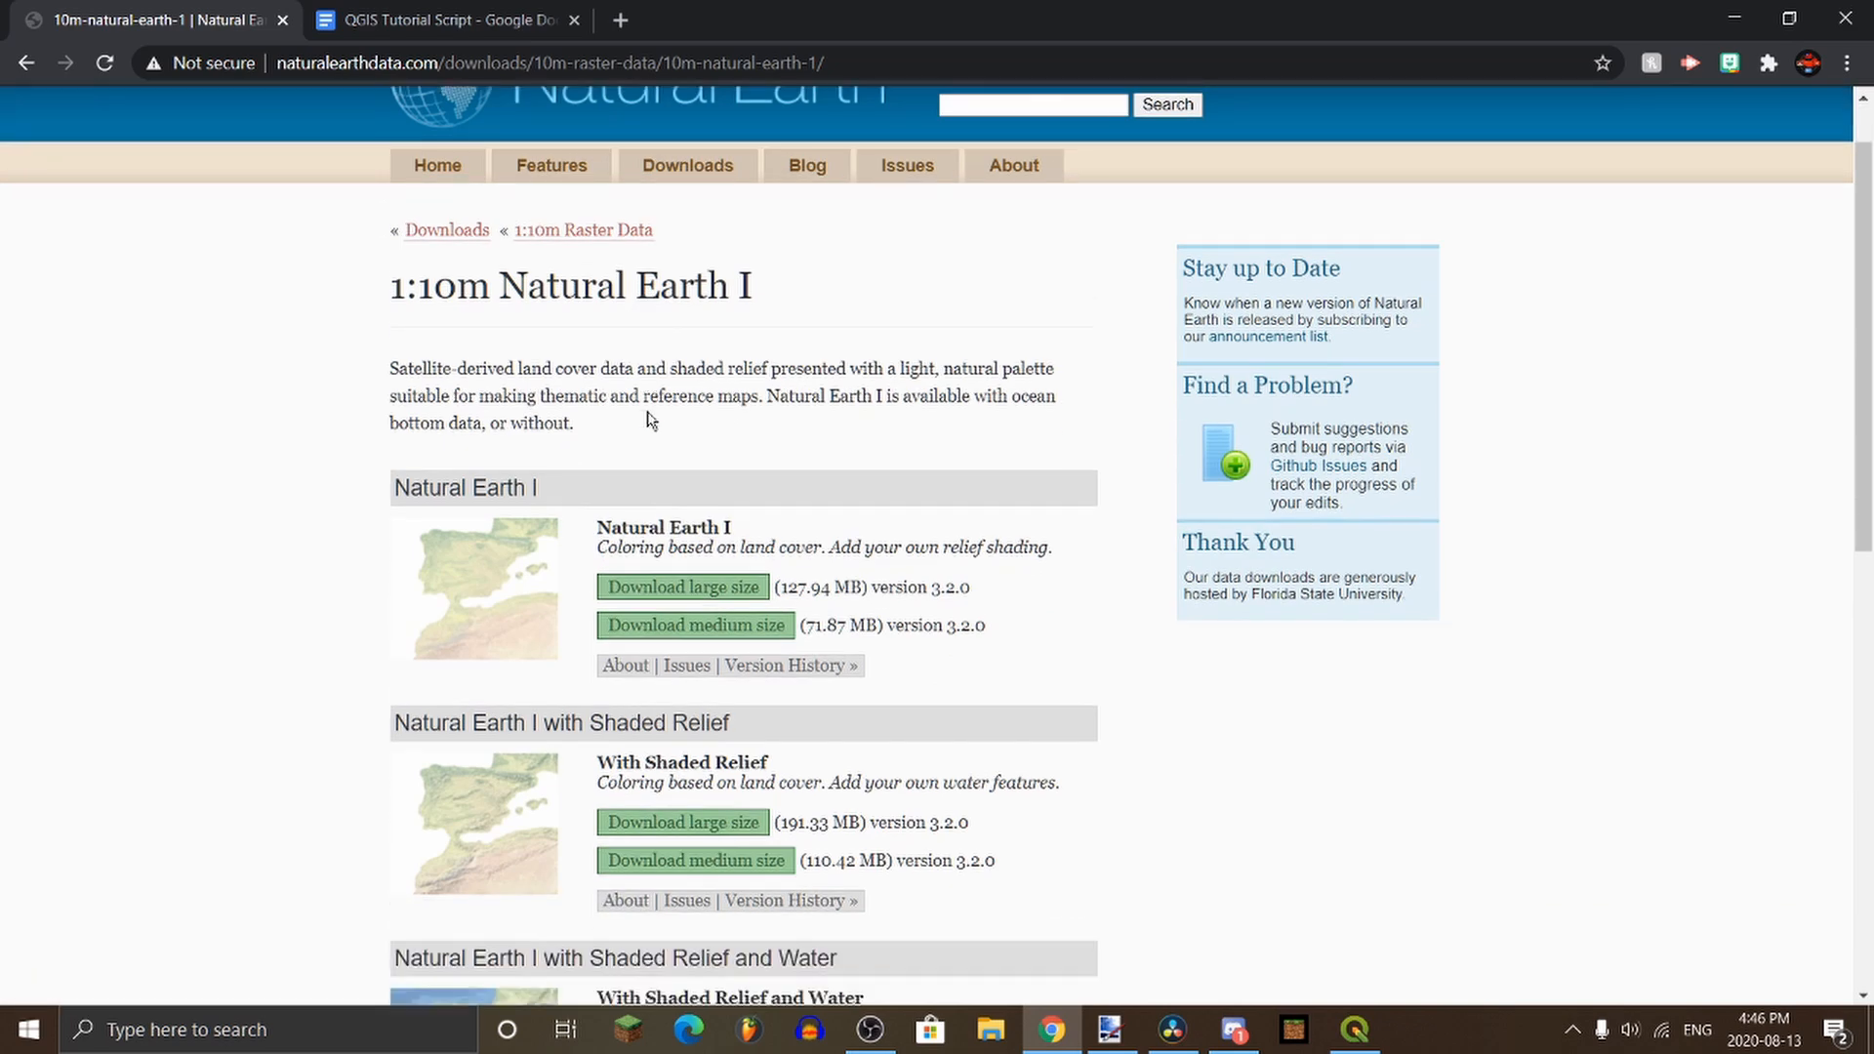
pyautogui.scroll(-4, 652, 329)
pyautogui.scroll(1, 798, 576)
pyautogui.scroll(1, 797, 591)
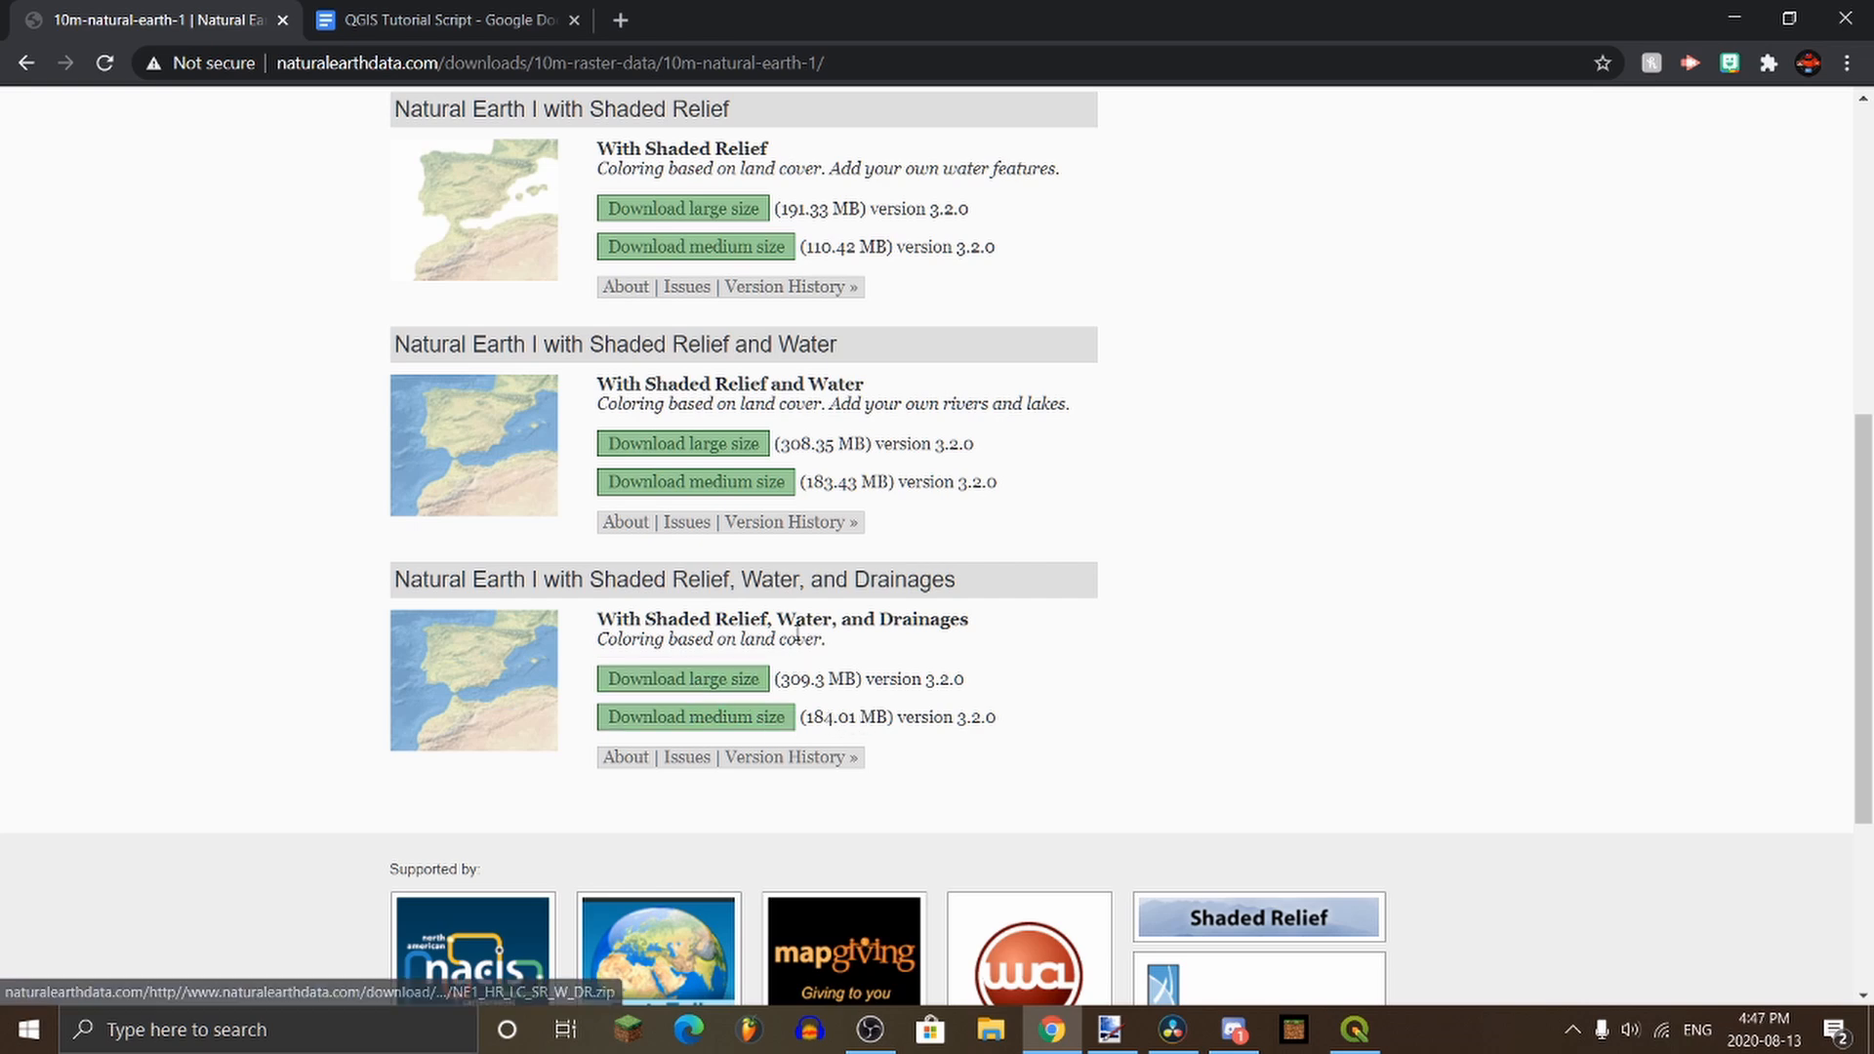
pyautogui.scroll(1, 840, 768)
pyautogui.scroll(4, 727, 547)
pyautogui.scroll(-4, 742, 461)
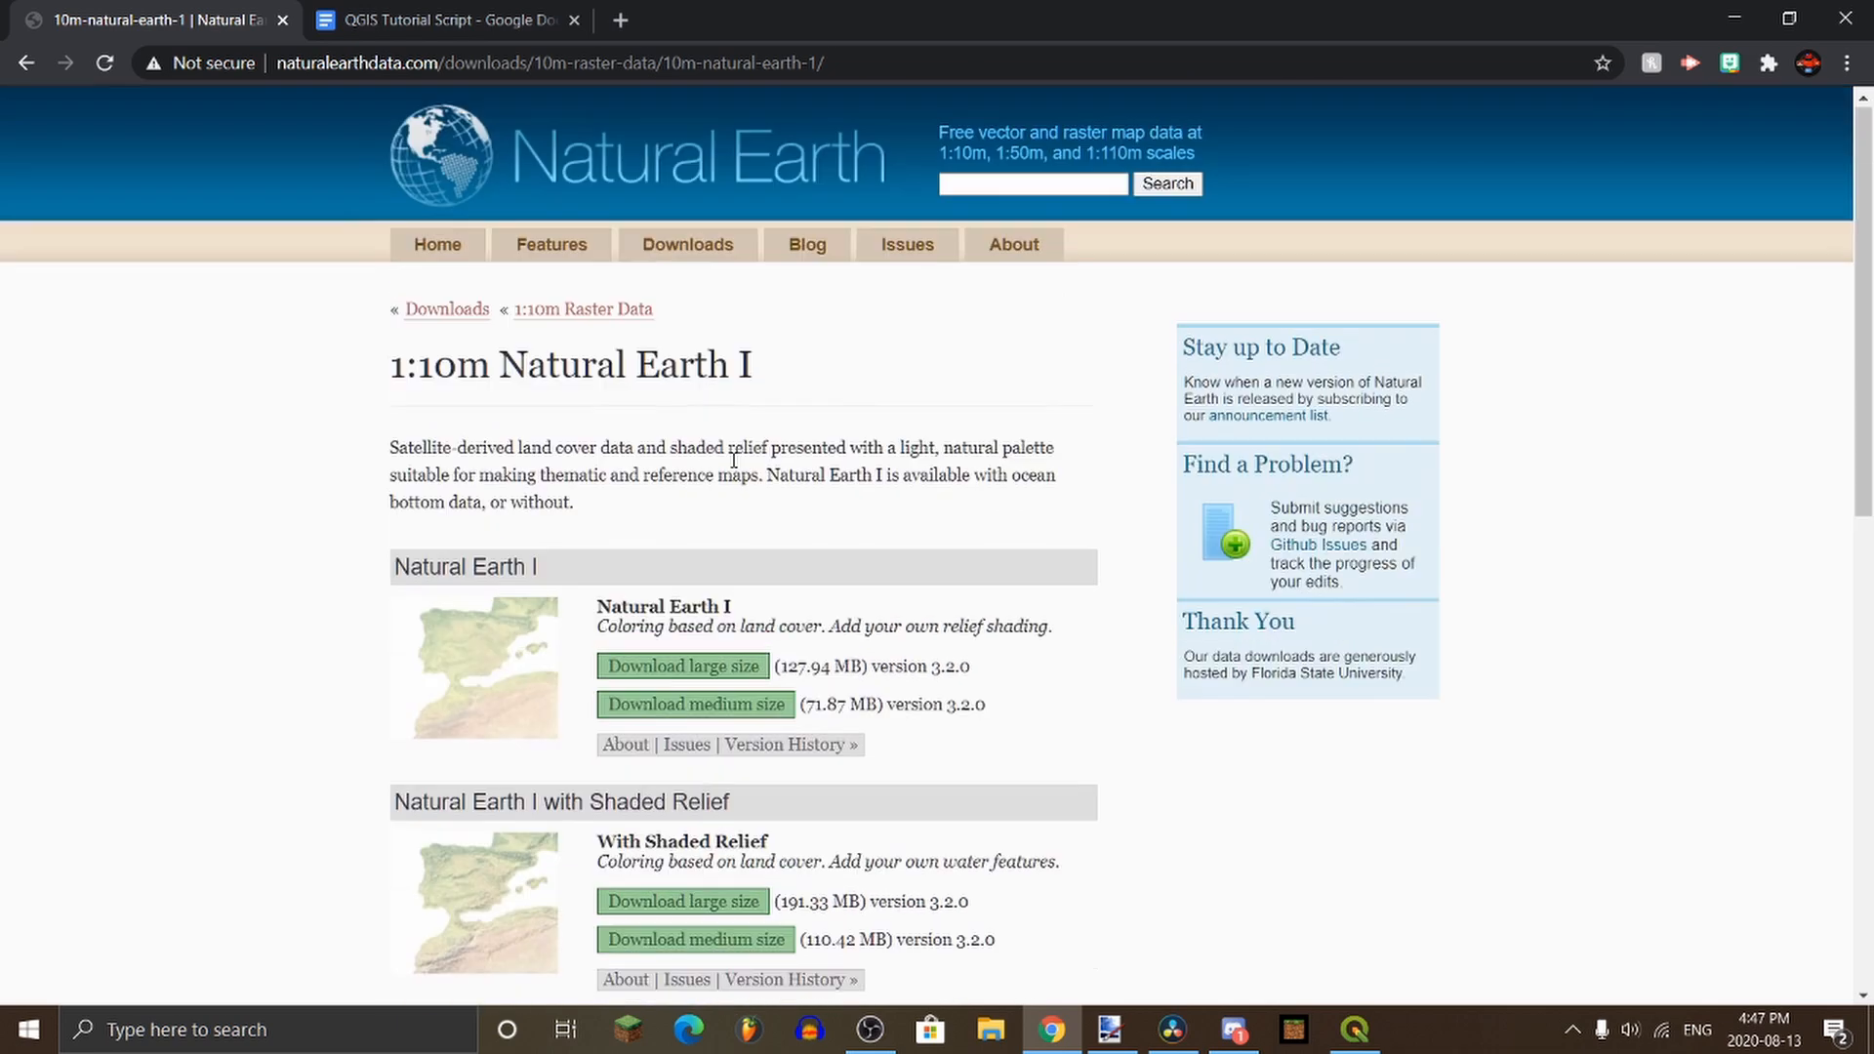
pyautogui.scroll(5, 757, 446)
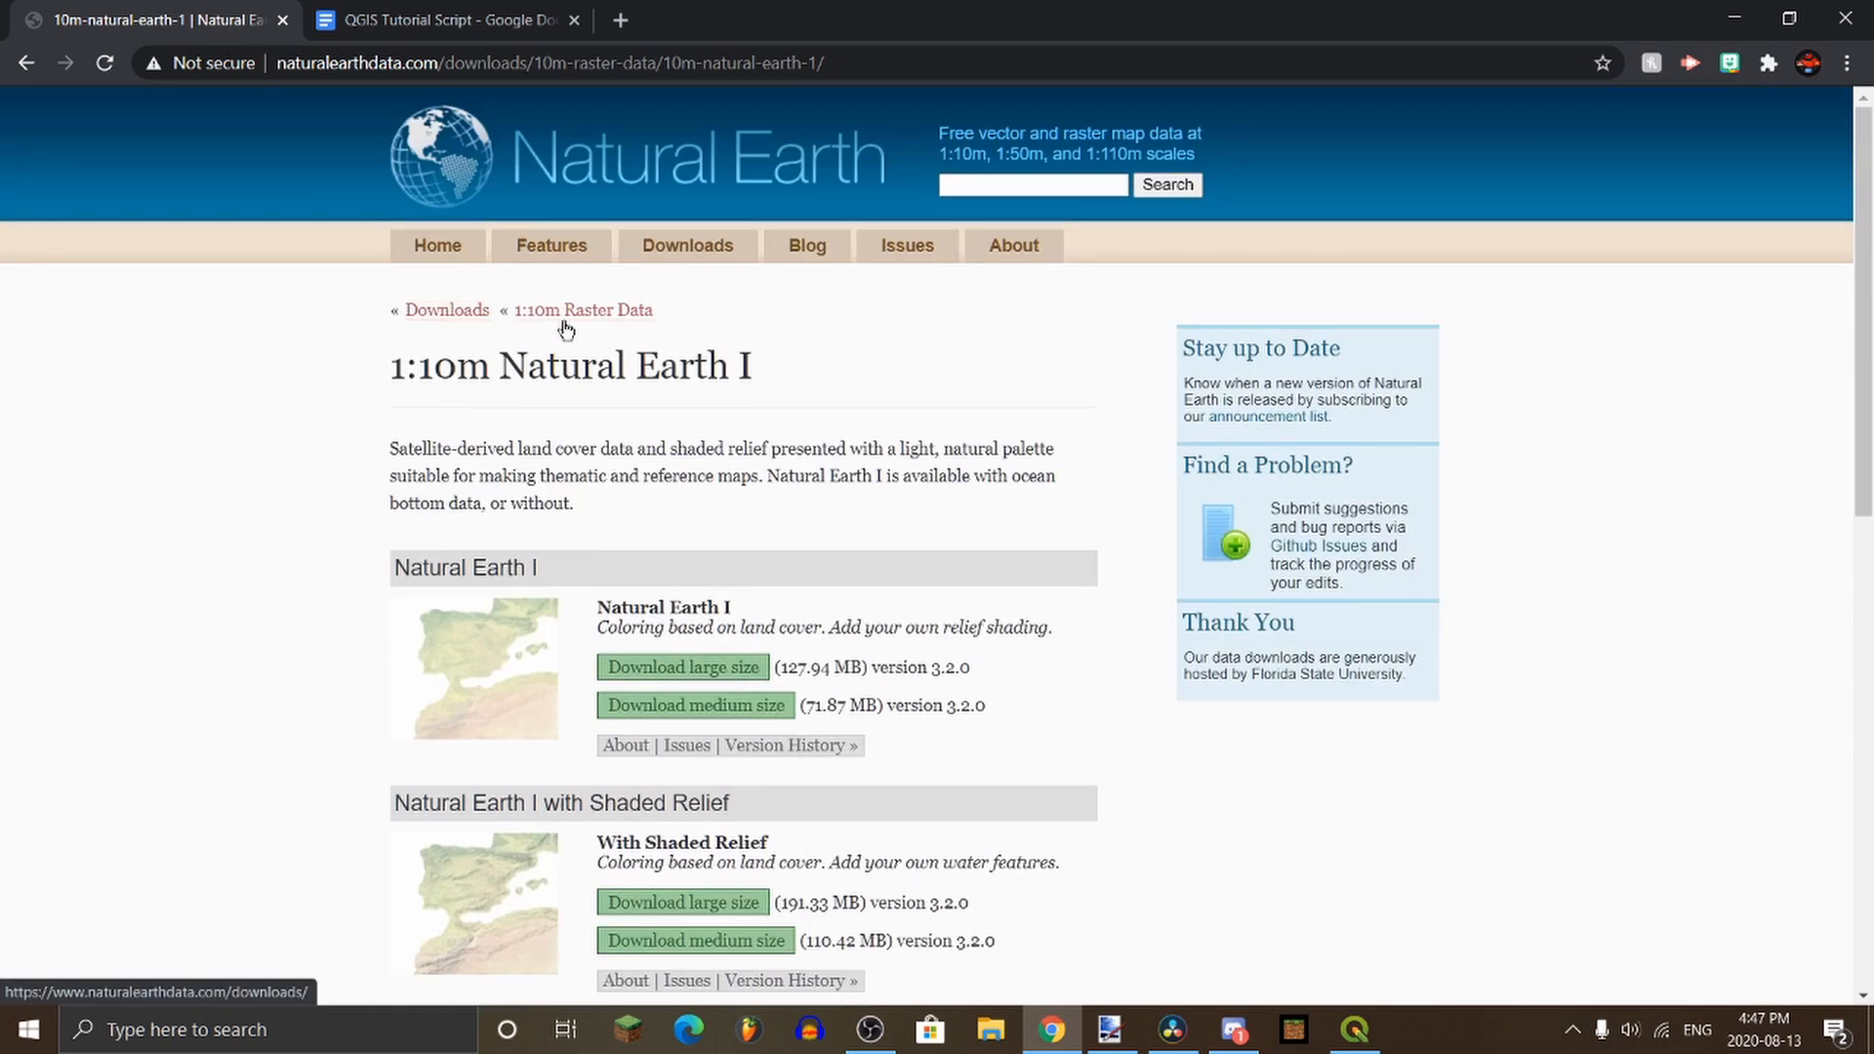
# Step: Switch to QGIS and create a project from the New Empty Project template with EPSG:4326 - WGS 84
pyautogui.click(1354, 1030)
pyautogui.scroll(15, 159, 346)
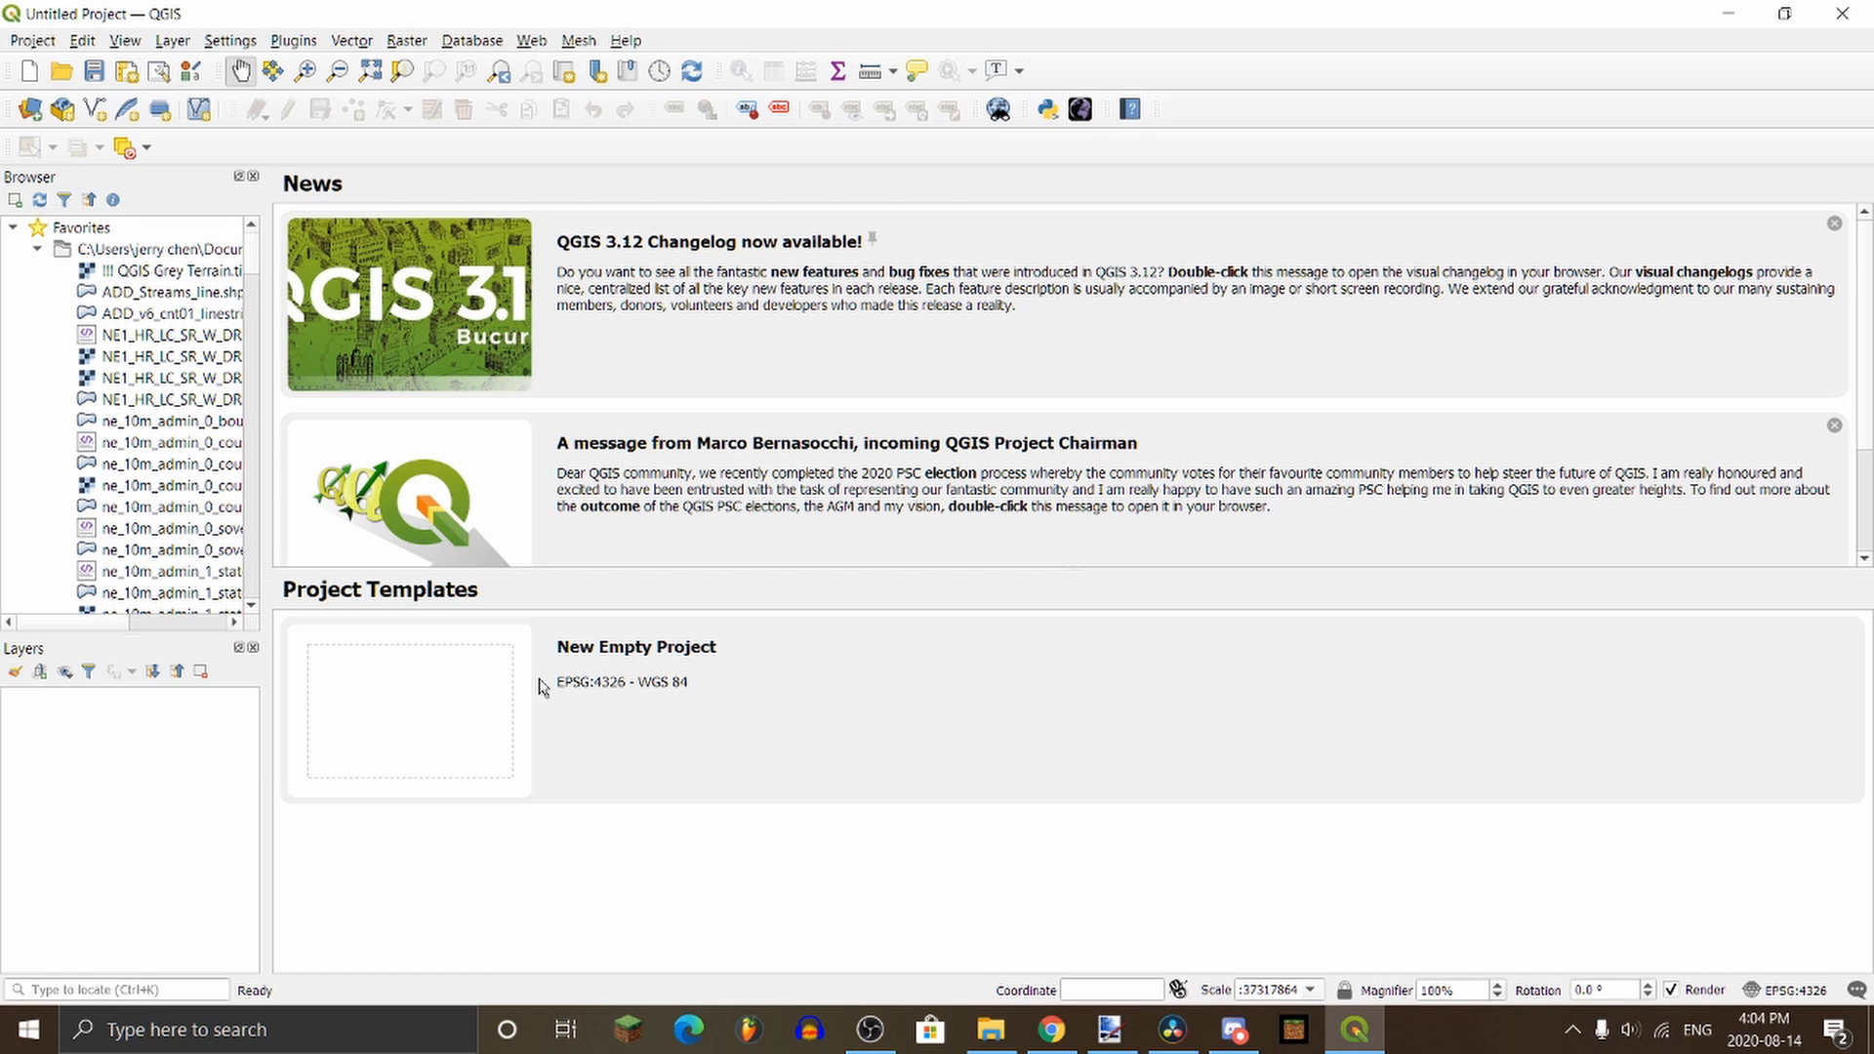
pyautogui.doubleClick(505, 707)
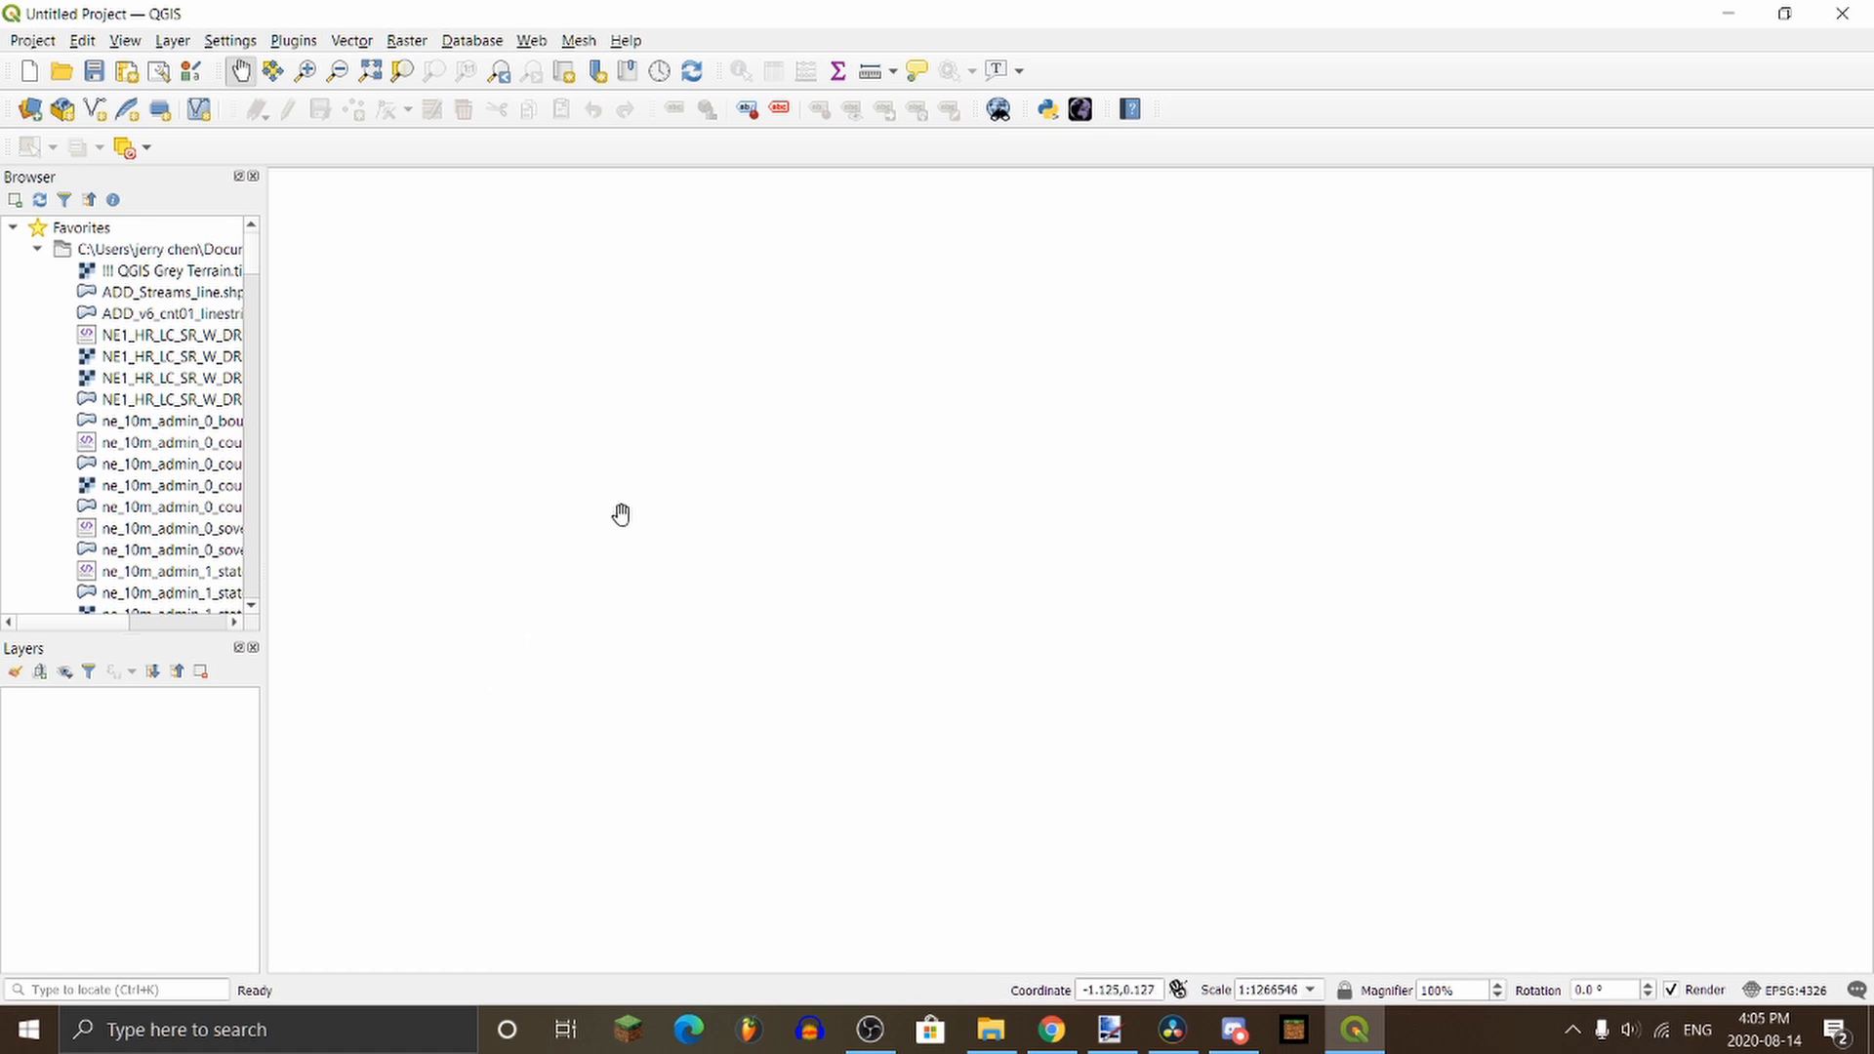
pyautogui.scroll(-5, 1061, 476)
pyautogui.moveTo(1059, 480); pyautogui.dragTo(788, 595)
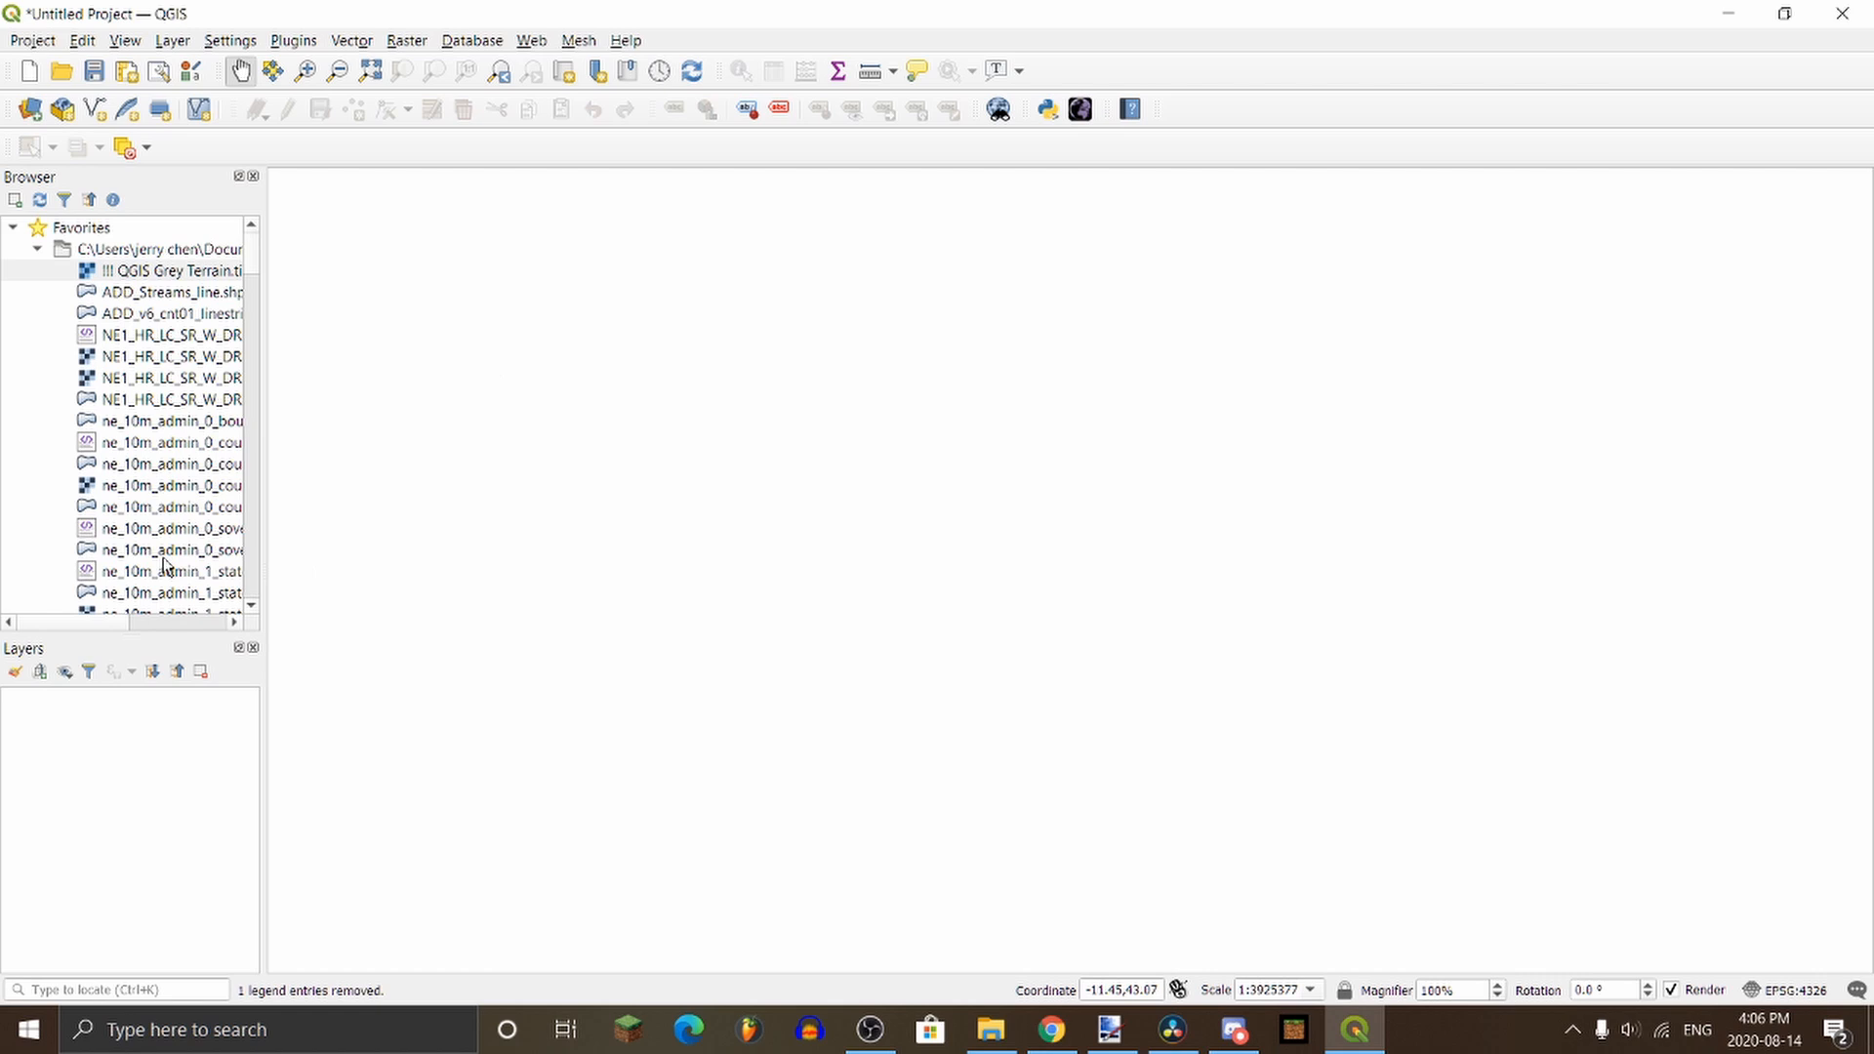
# Step: Add the ne_10m_admin_0 boundary lines layer and the first admin 0 countries vector layer from the favorite folder to the map
pyautogui.scroll(-2, 137, 322)
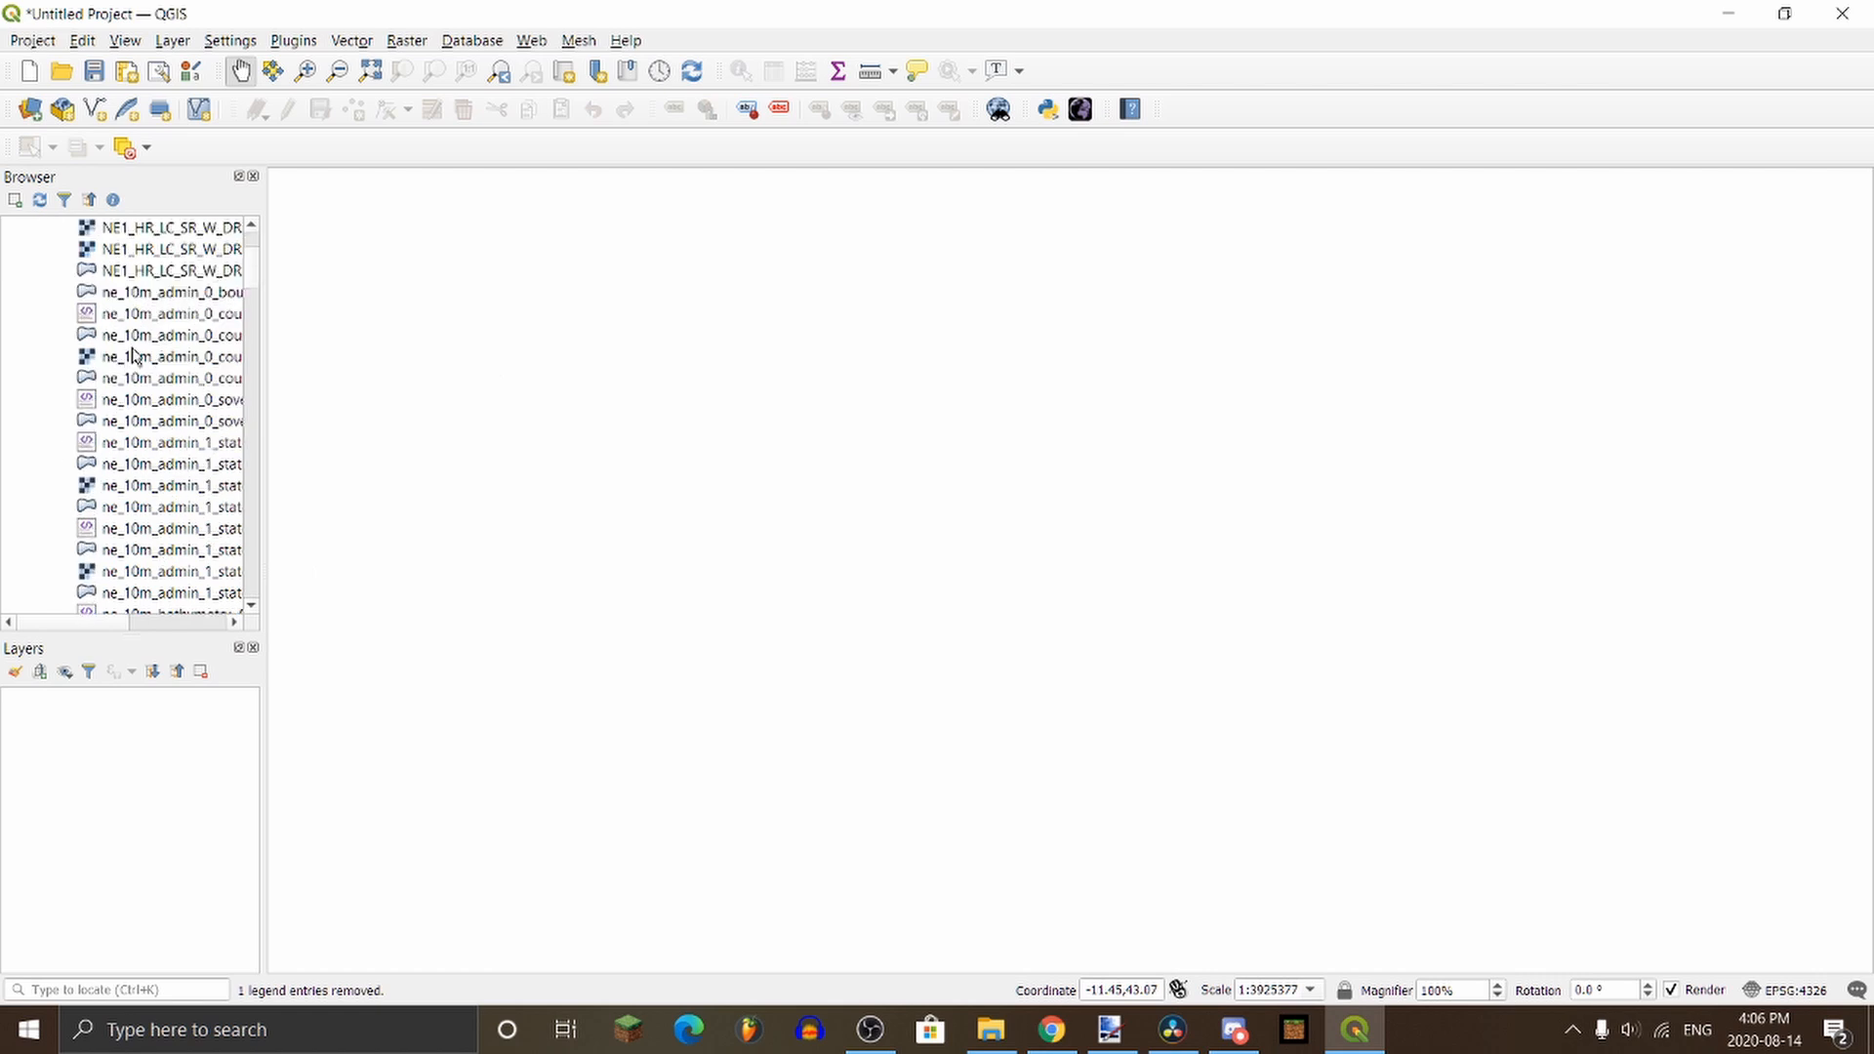
pyautogui.doubleClick(143, 292)
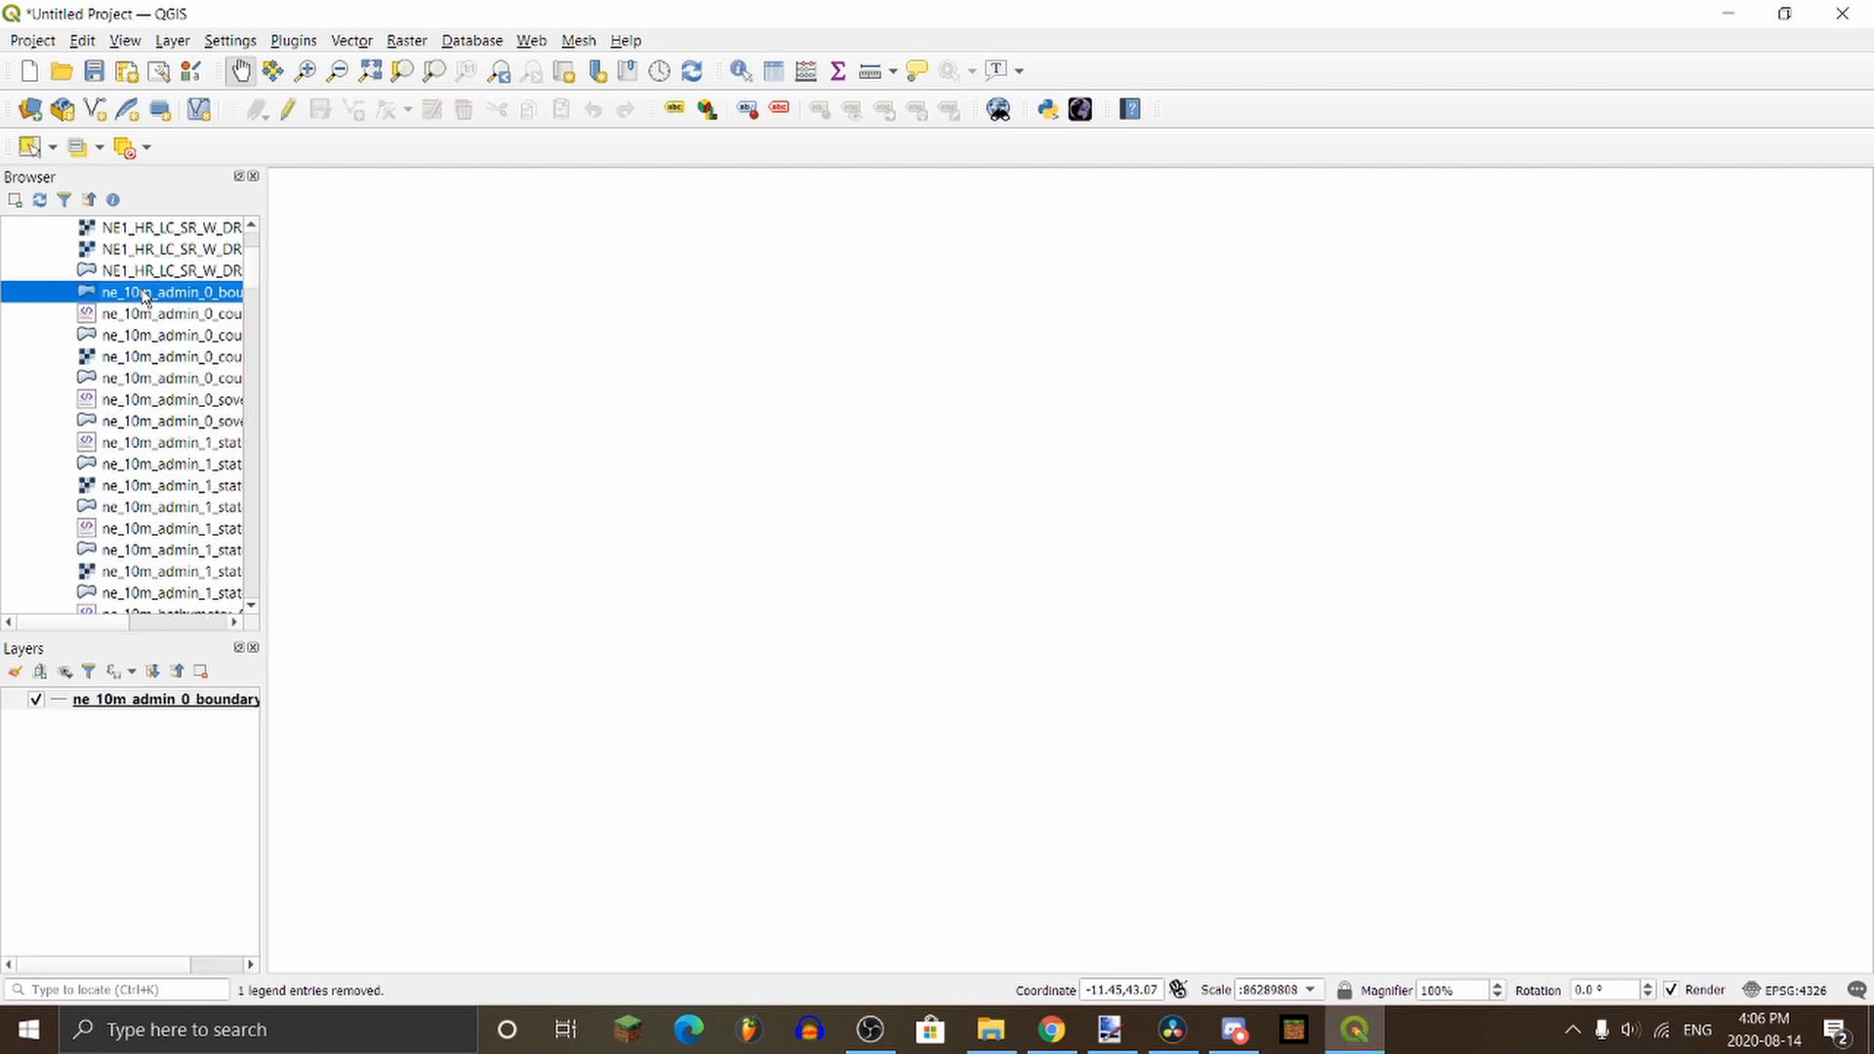
pyautogui.moveTo(1047, 400); pyautogui.dragTo(879, 493)
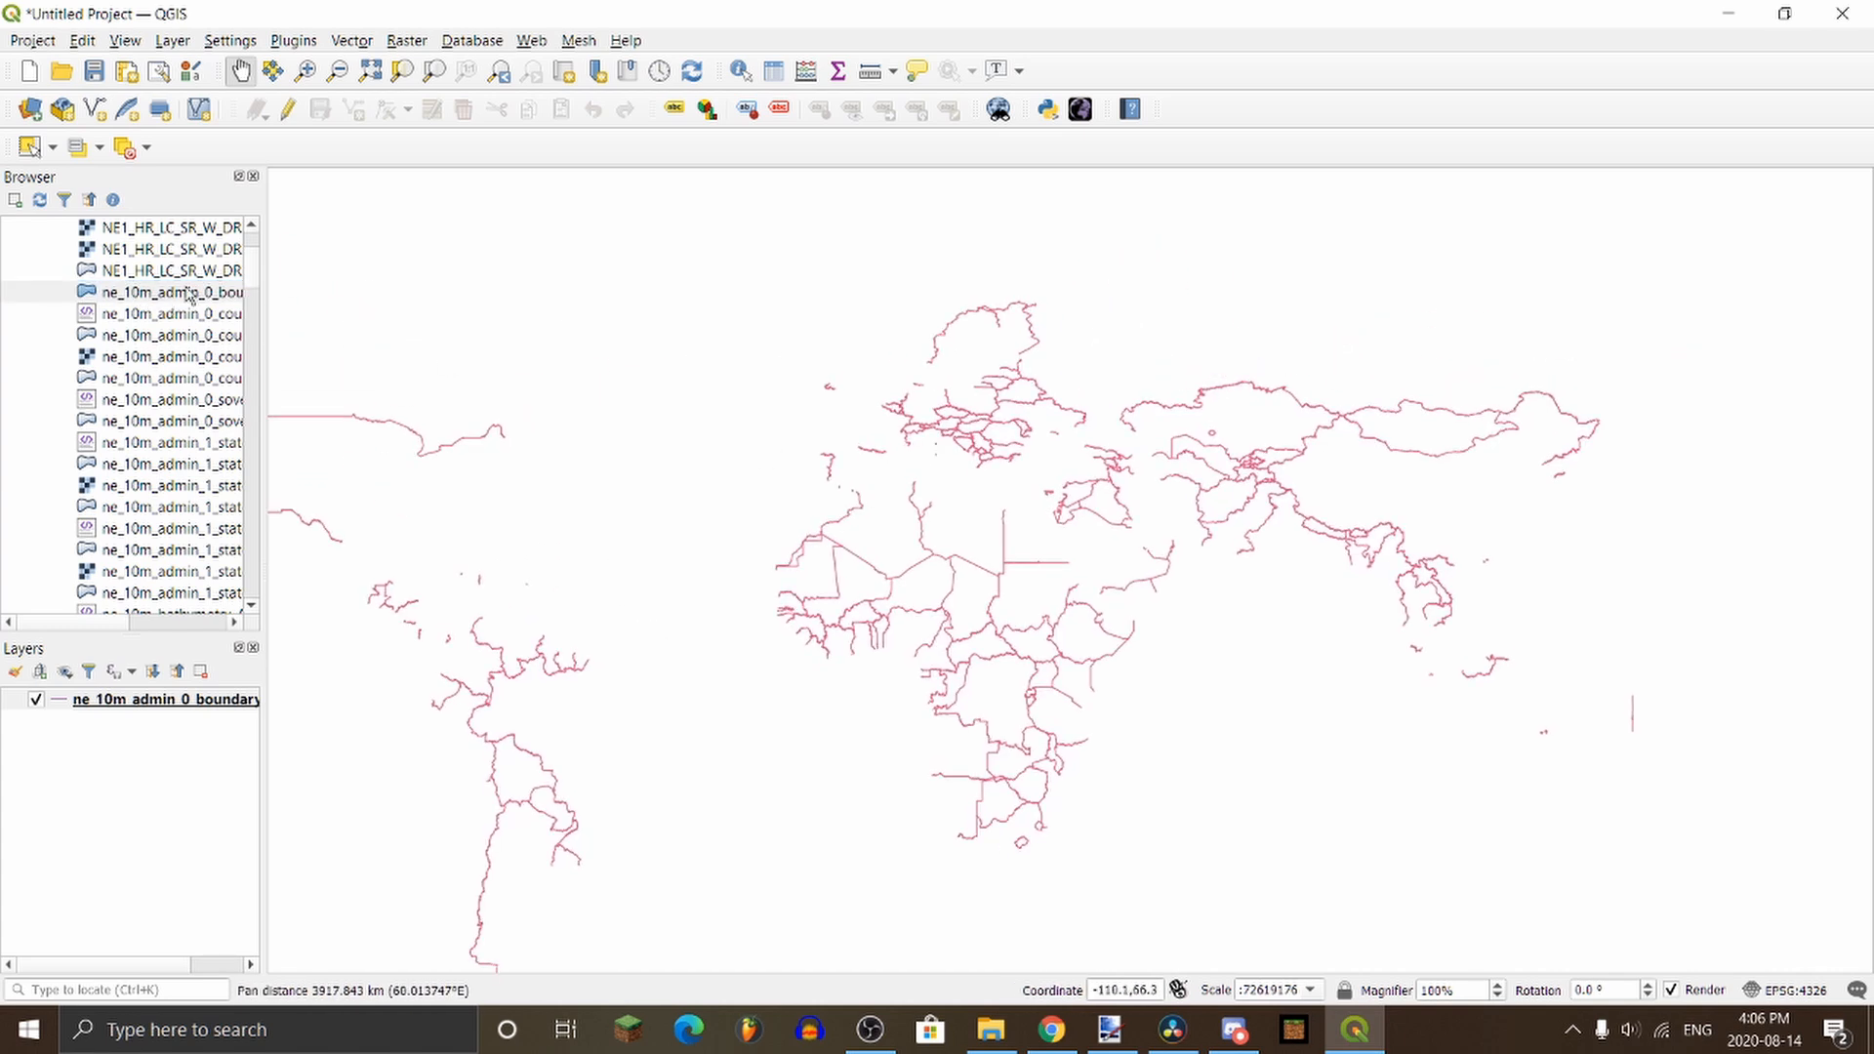
pyautogui.doubleClick(151, 335)
# Step: Remove the admin 0 boundary lines and countries layers from the project
pyautogui.rightClick(106, 699)
pyautogui.click(185, 441)
pyautogui.press('Return')
pyautogui.rightClick(105, 699)
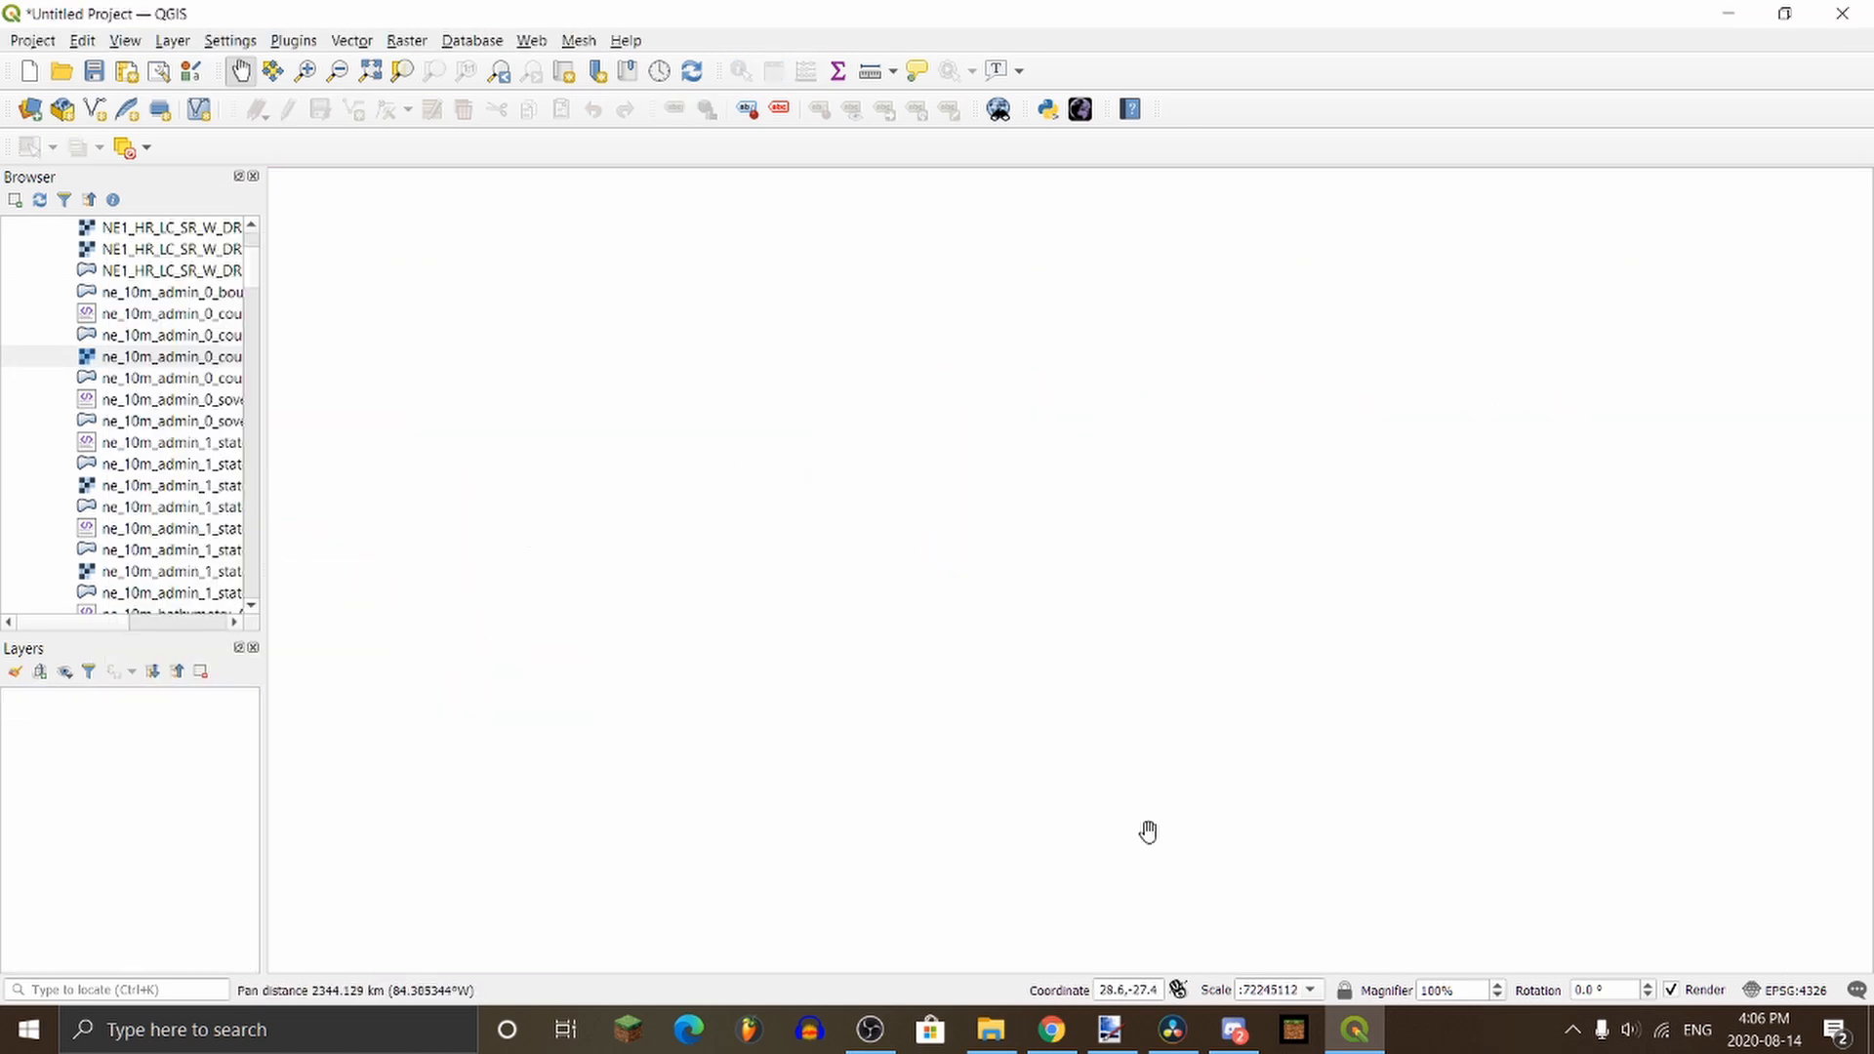
# Step: Add the ne_10m_coastline.shp layer to the map and inspect the coastline of western Europe
pyautogui.scroll(-6, 146, 309)
pyautogui.doubleClick(140, 320)
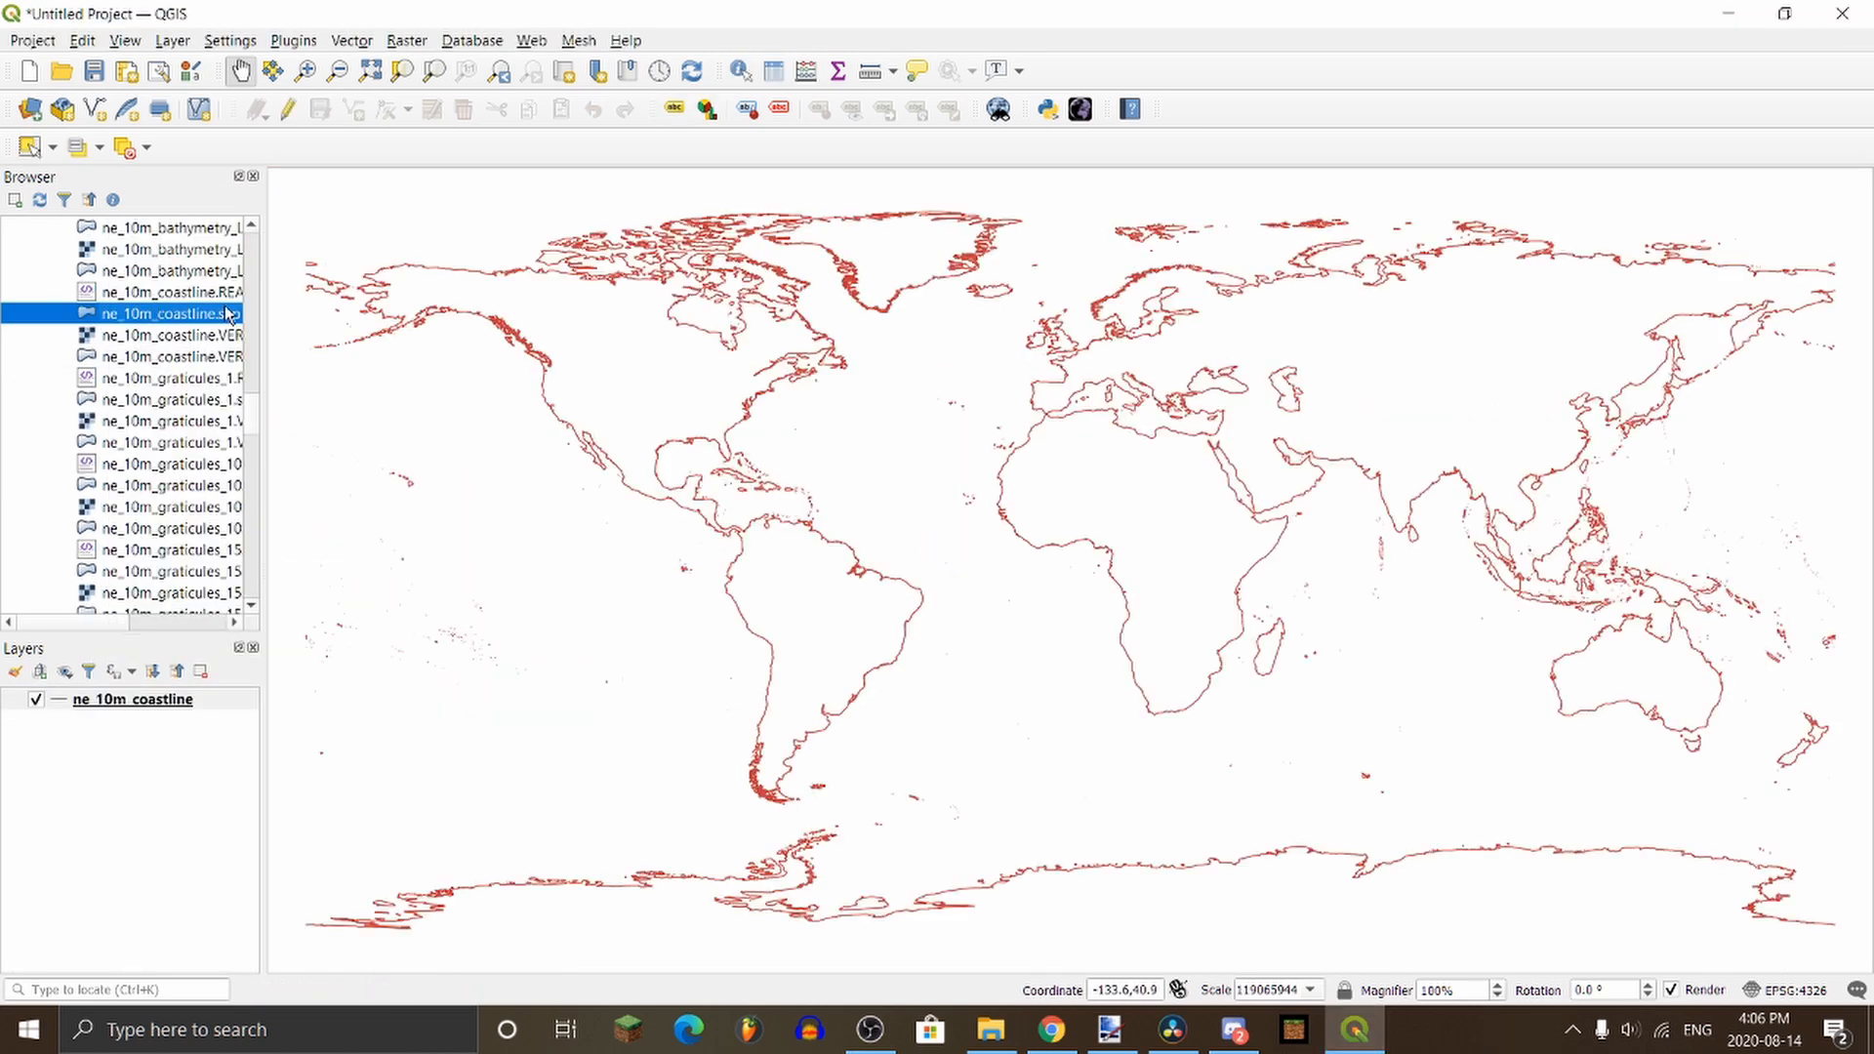
pyautogui.moveTo(1028, 385); pyautogui.dragTo(993, 432)
pyautogui.scroll(2, 976, 430)
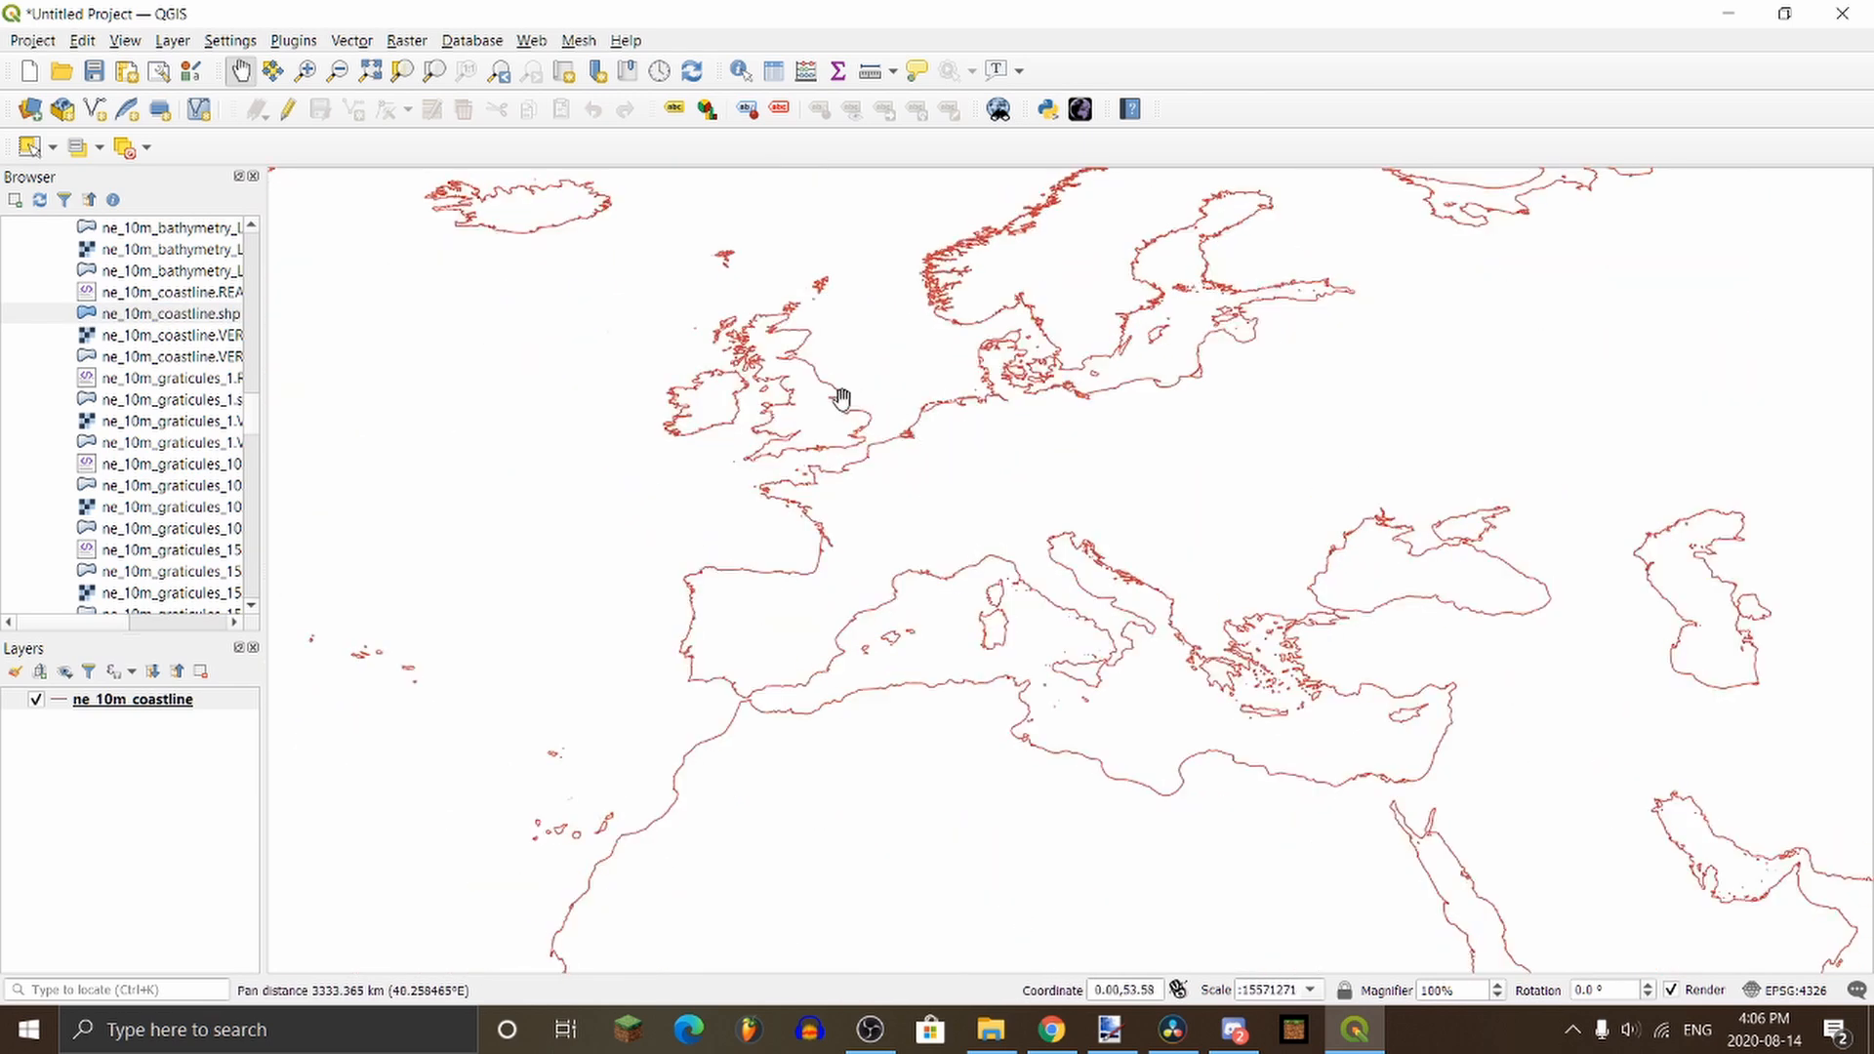
pyautogui.scroll(2, 884, 424)
# Step: Set the coastline layer's line symbol unit to Pixels and its width to 1.2, and apply the symbology
pyautogui.rightClick(114, 703)
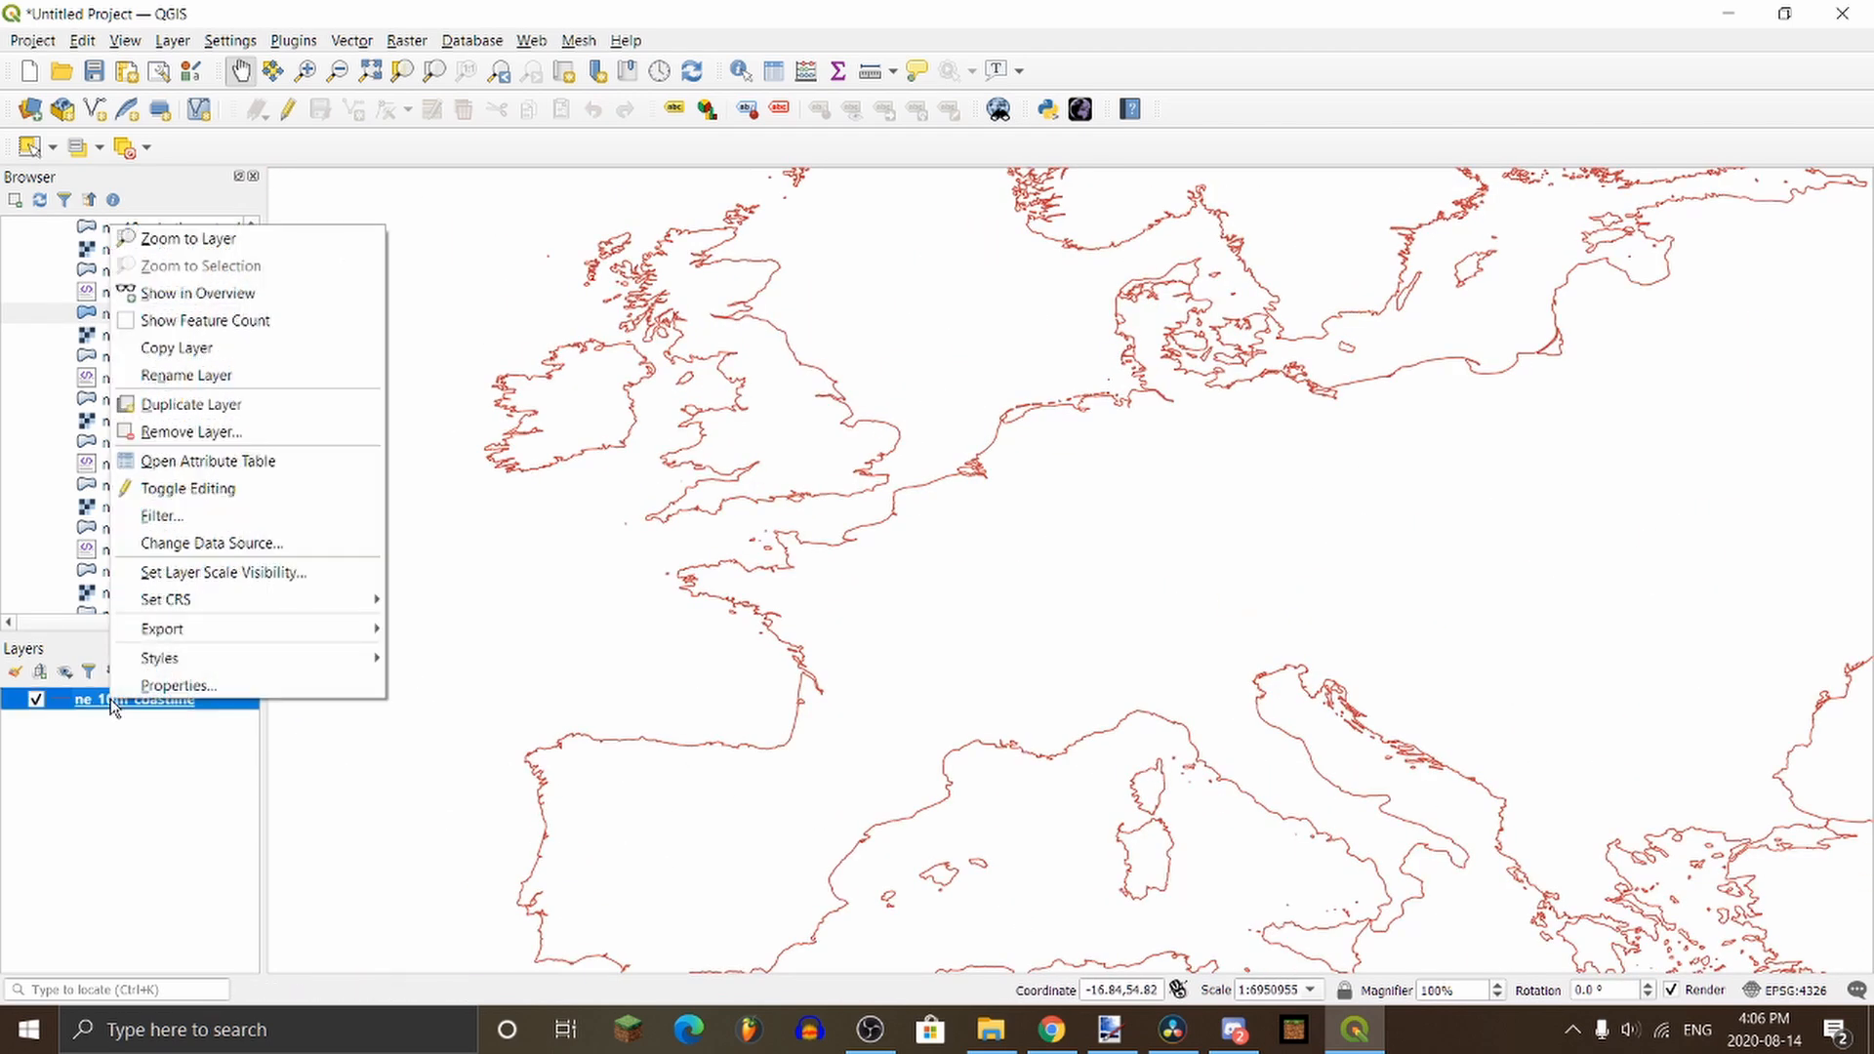
pyautogui.click(159, 689)
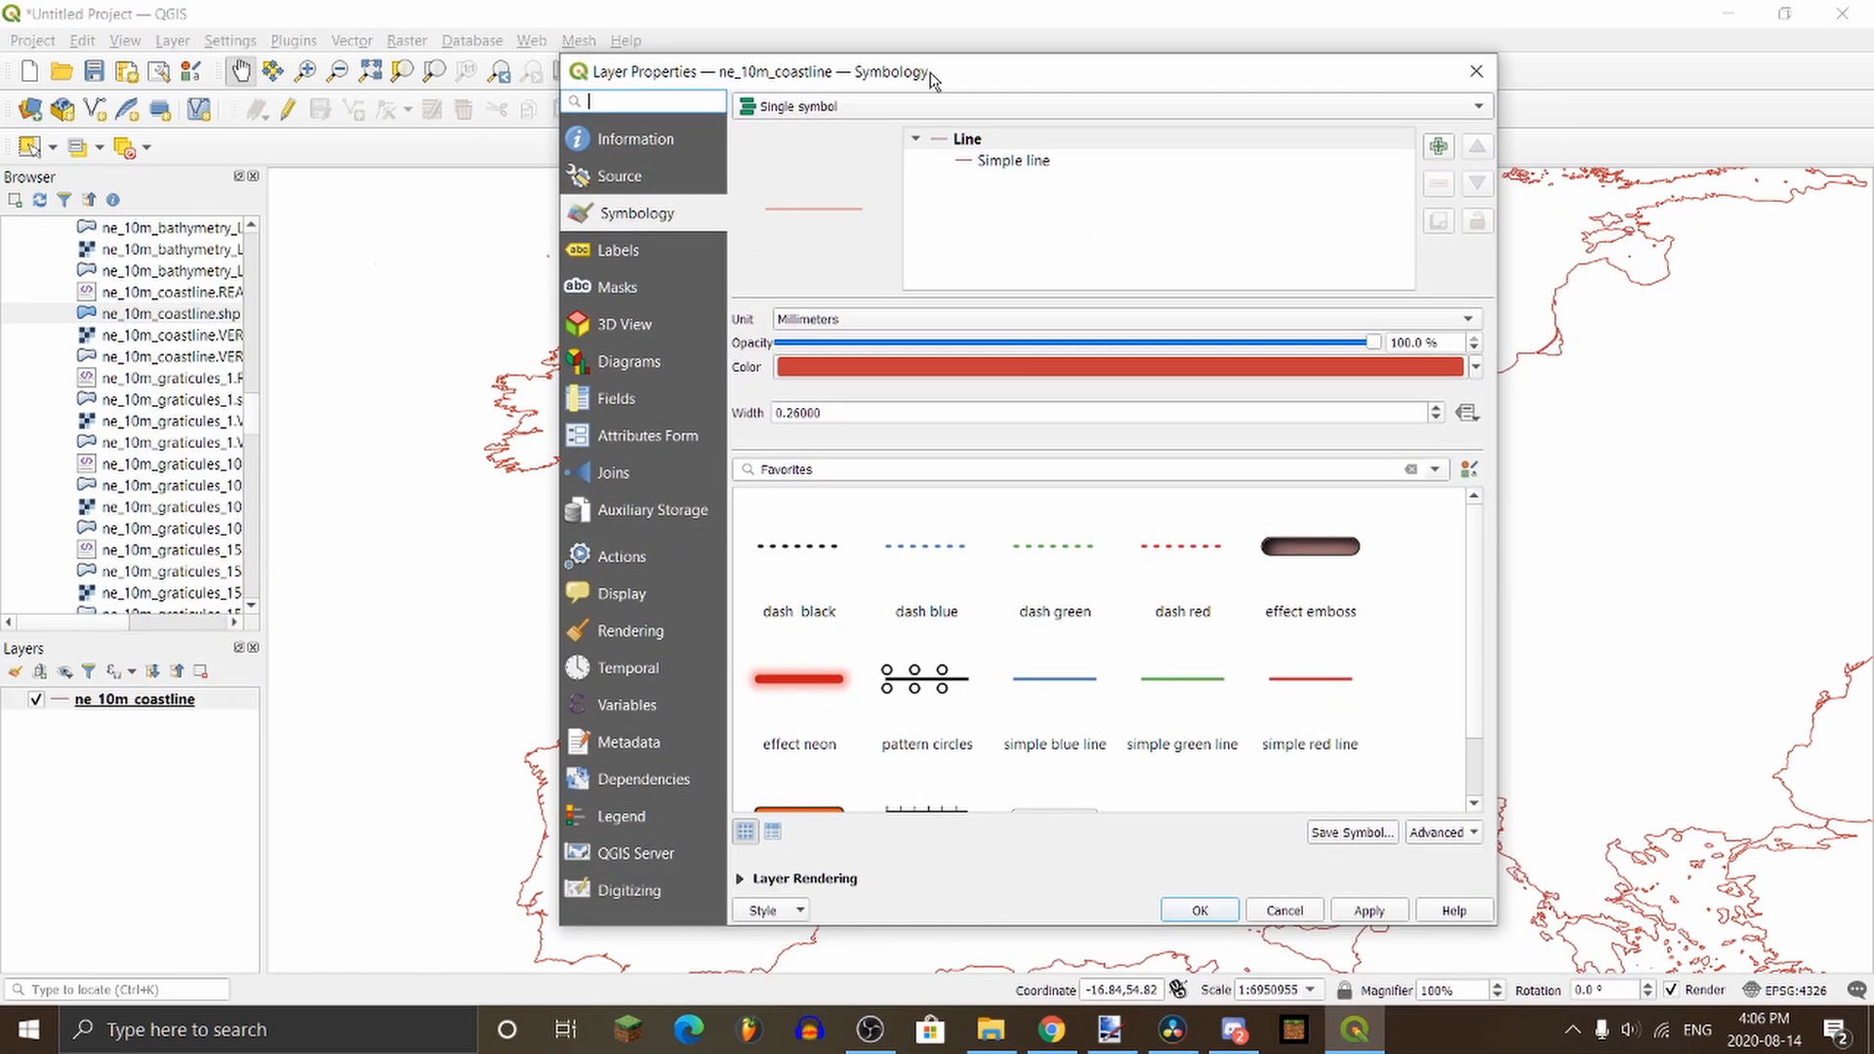
pyautogui.click(831, 323)
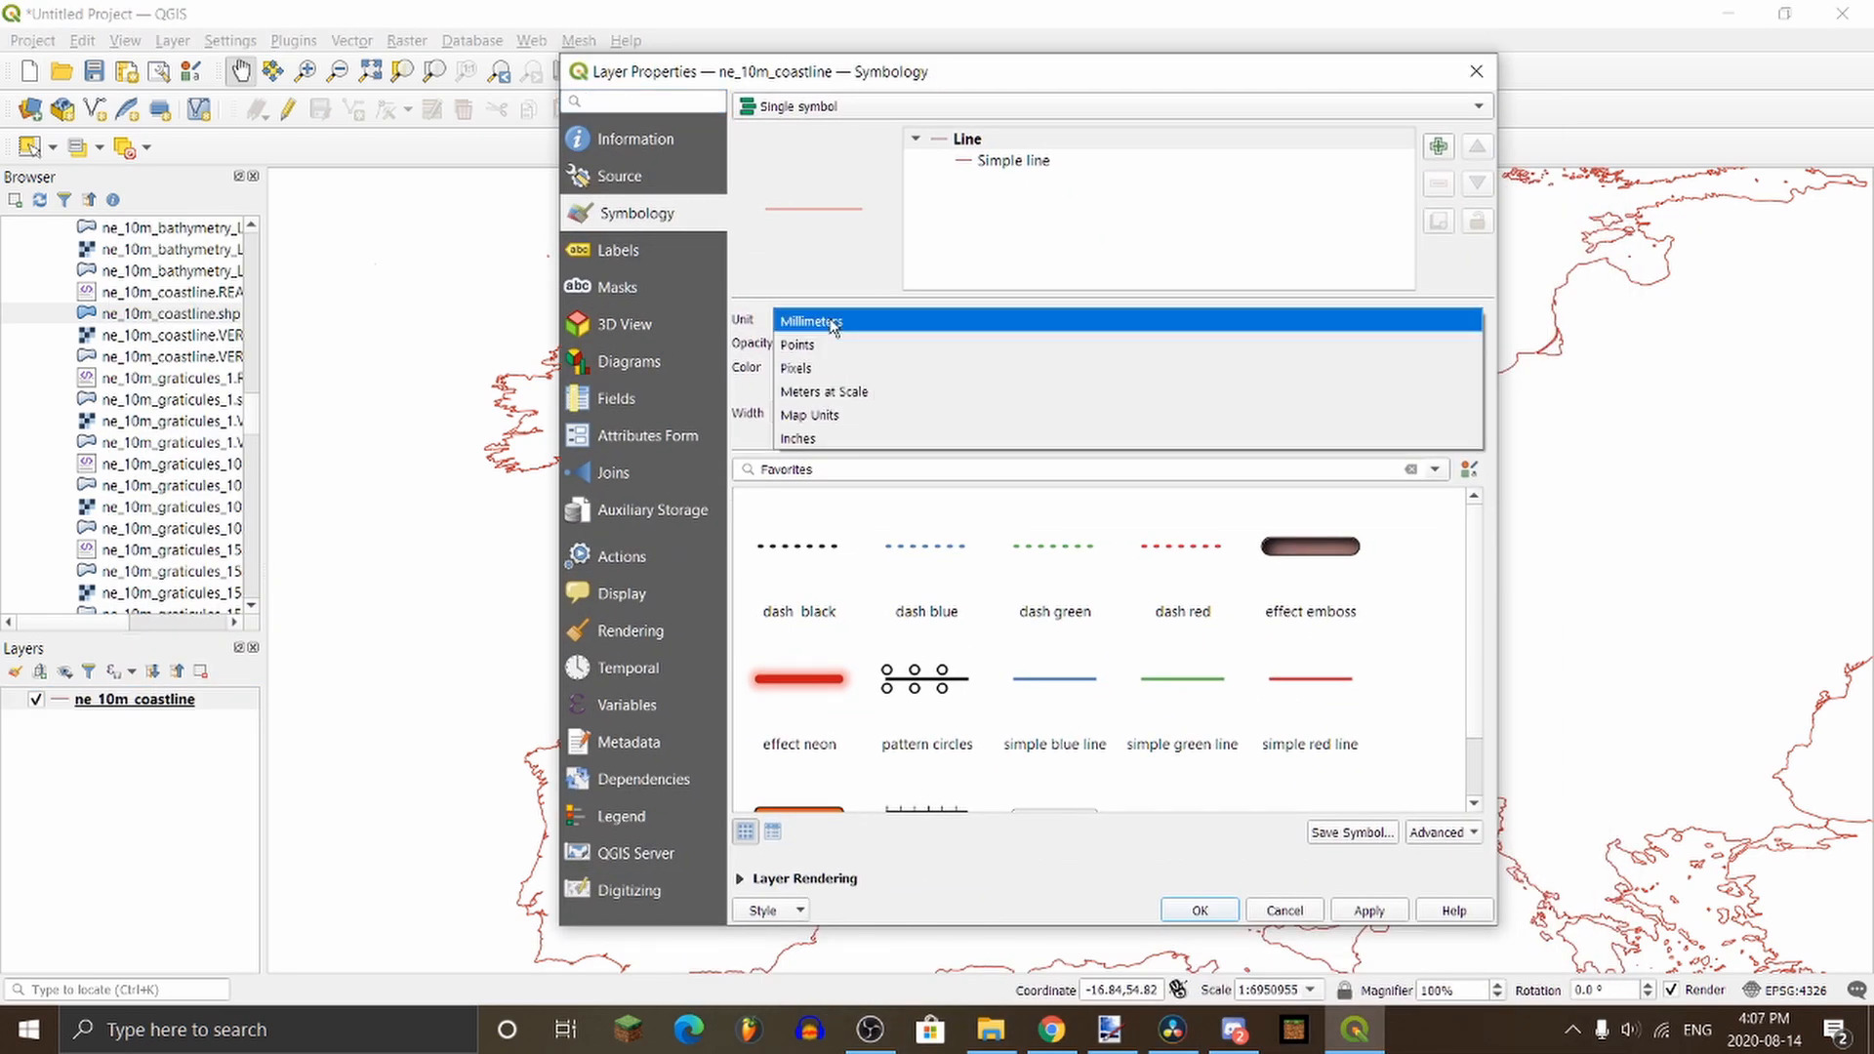
pyautogui.click(836, 368)
pyautogui.moveTo(829, 414); pyautogui.dragTo(730, 418)
pyautogui.write('1.2')
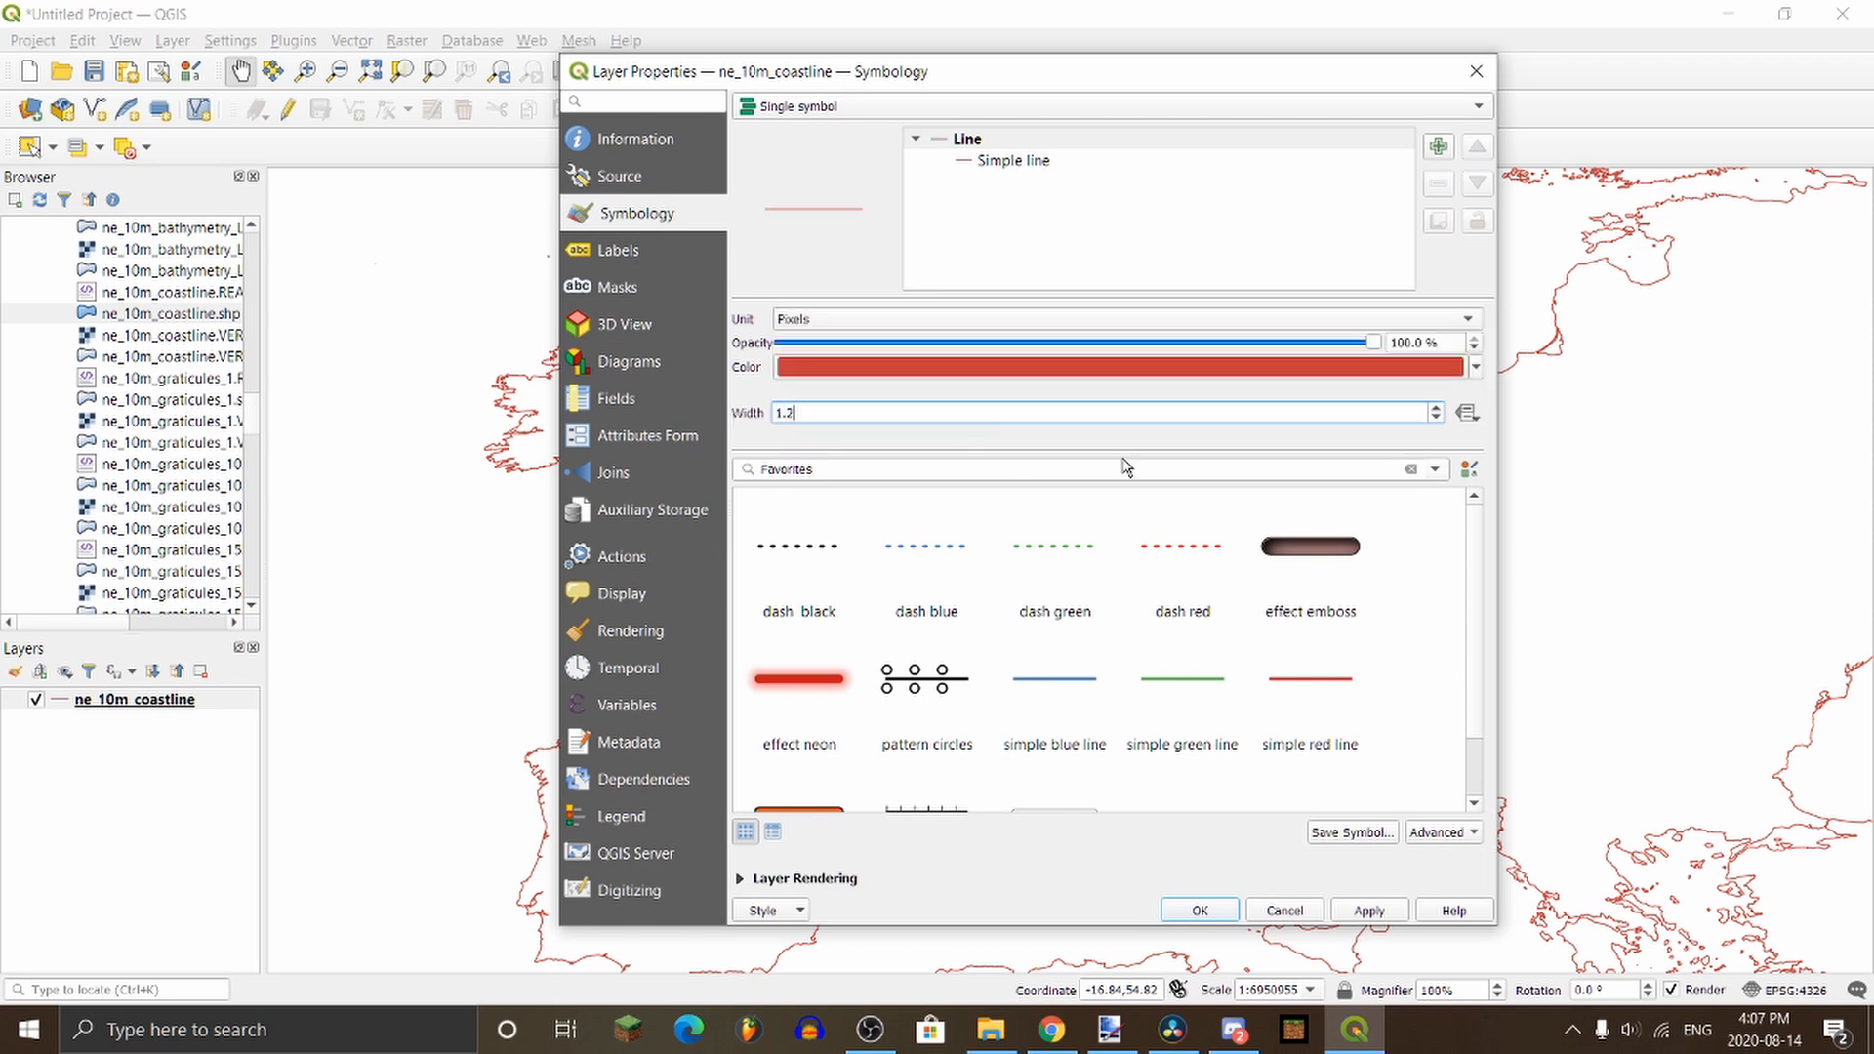
pyautogui.click(1107, 426)
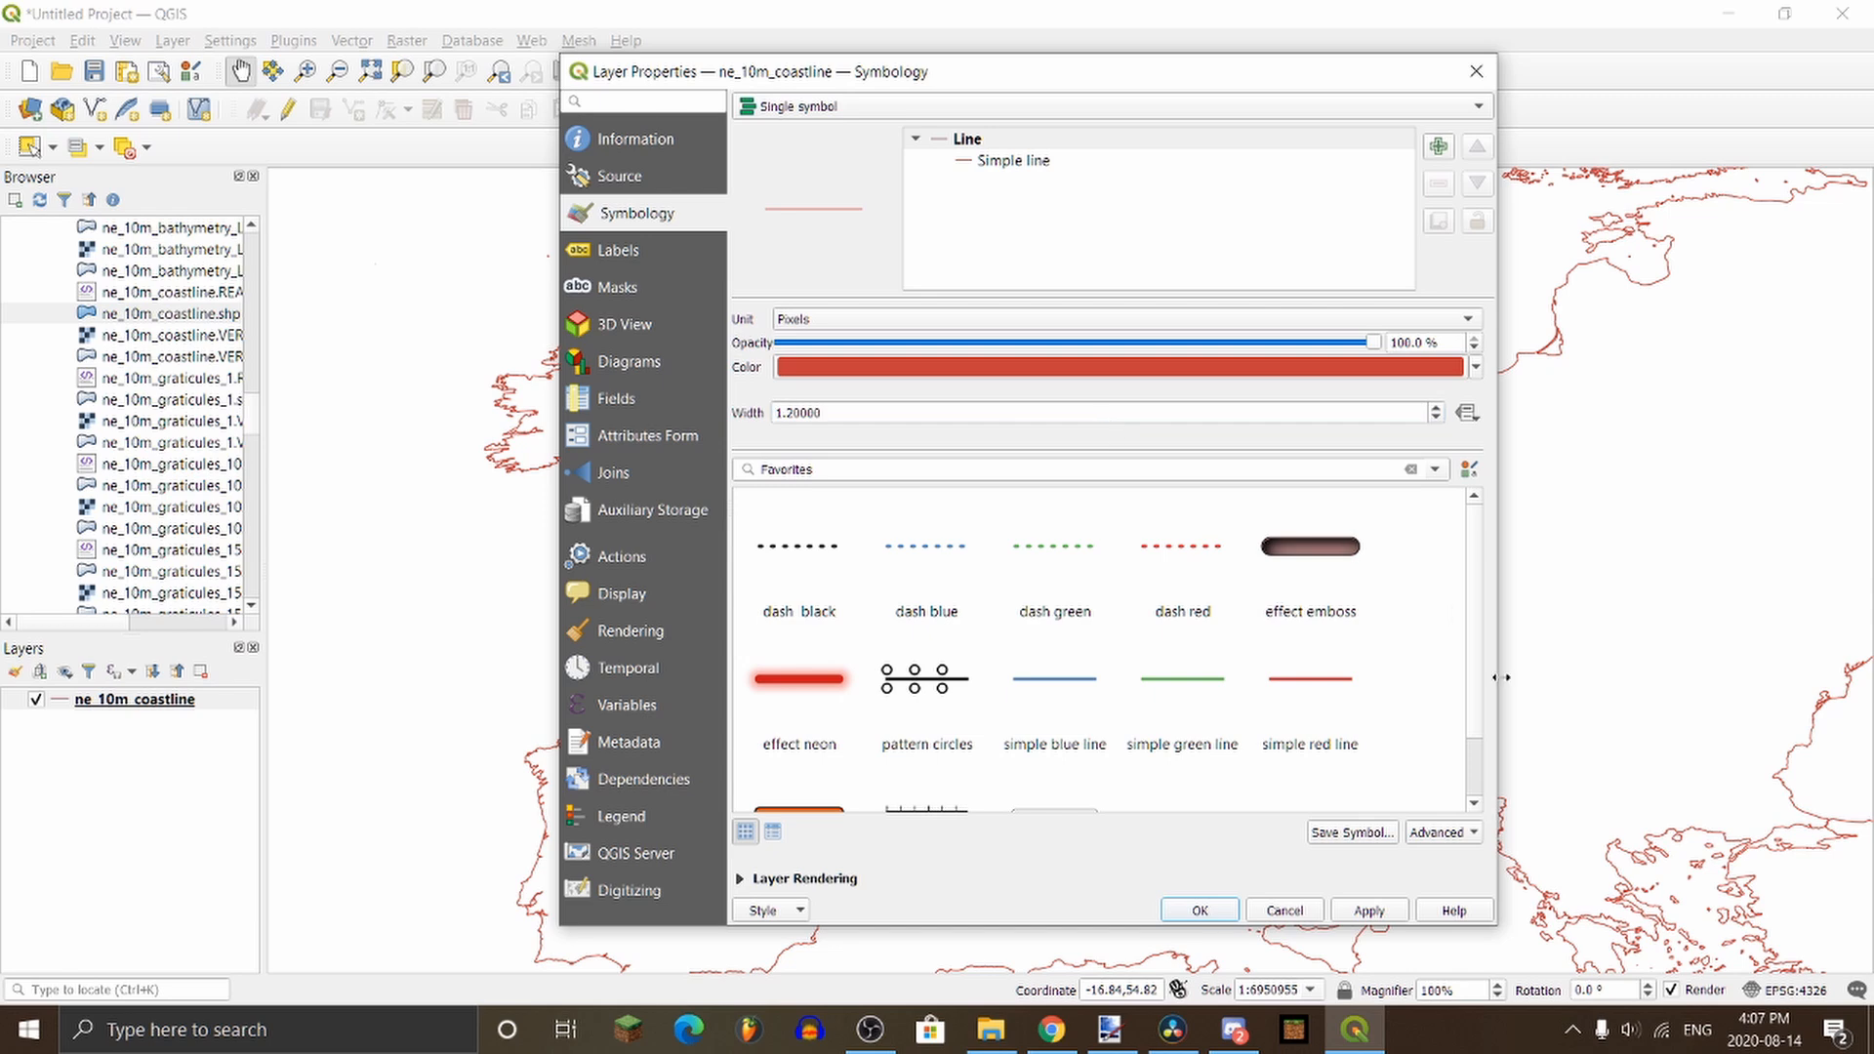
pyautogui.click(1386, 915)
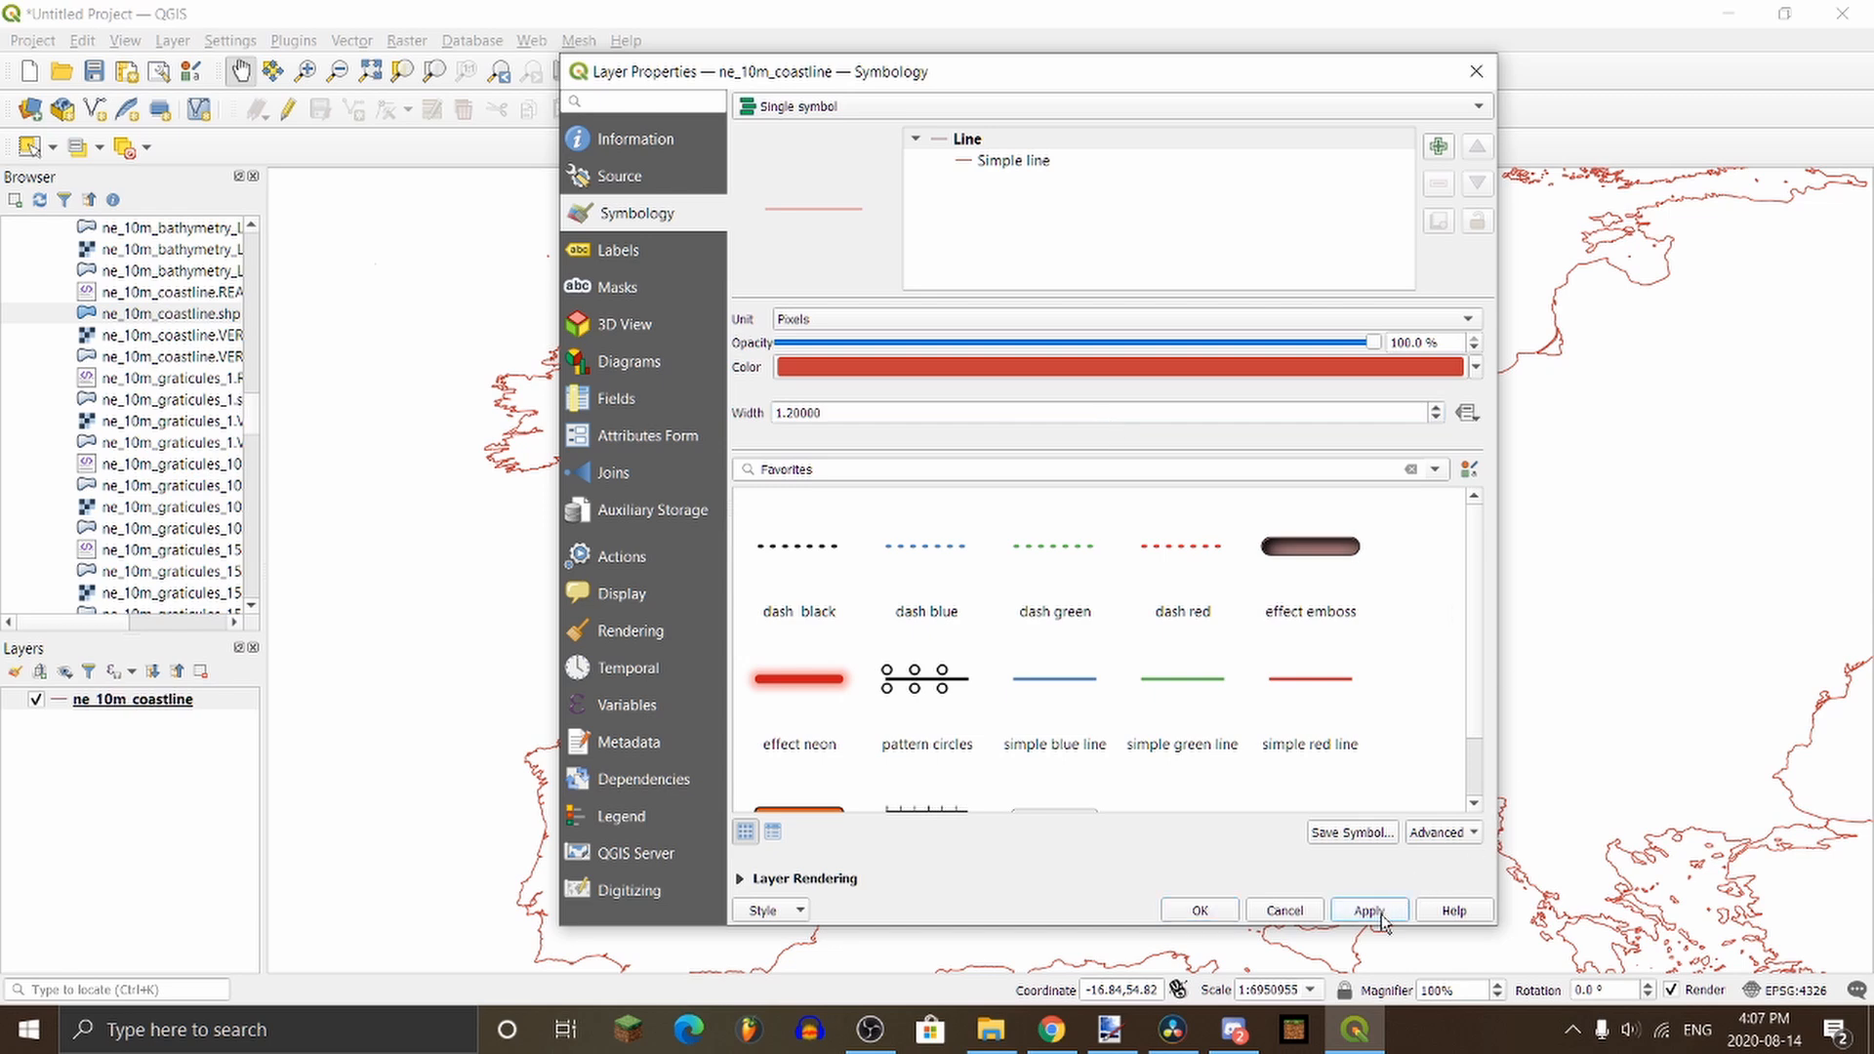
pyautogui.click(1200, 911)
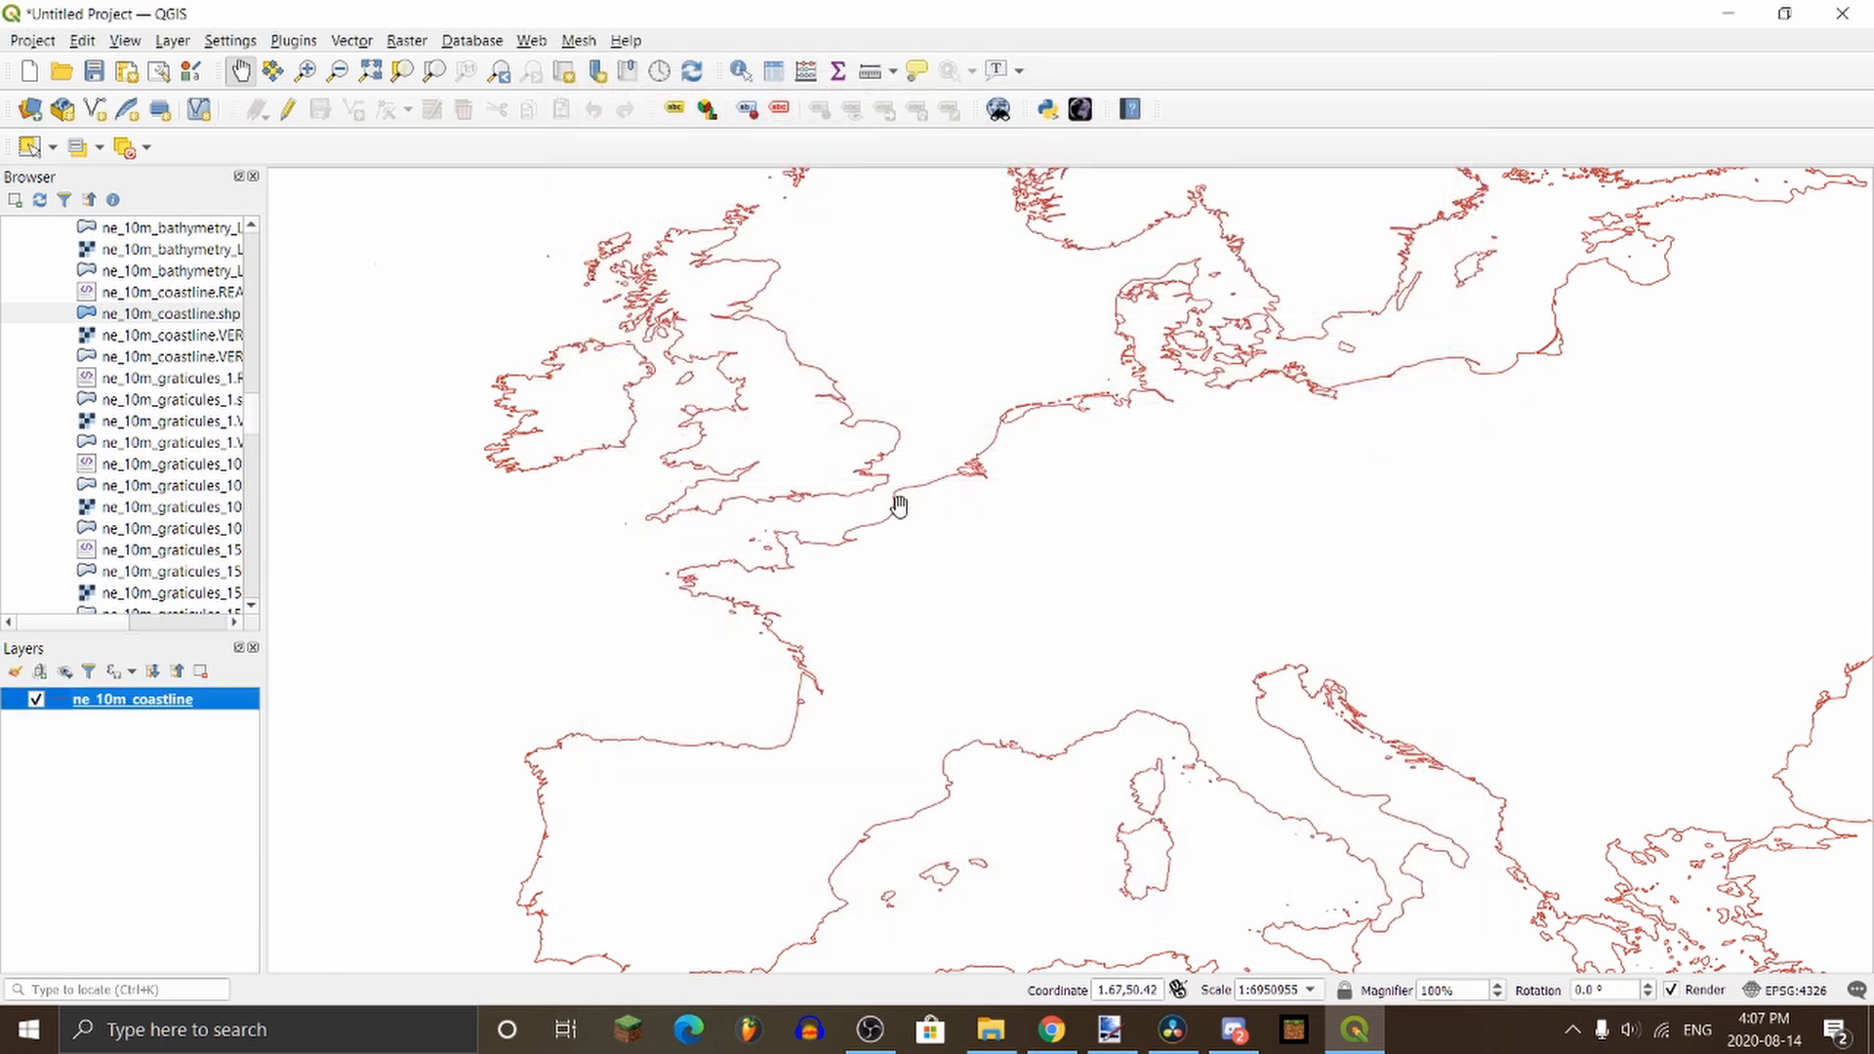
pyautogui.scroll(-1, 915, 496)
pyautogui.scroll(-1, 962, 531)
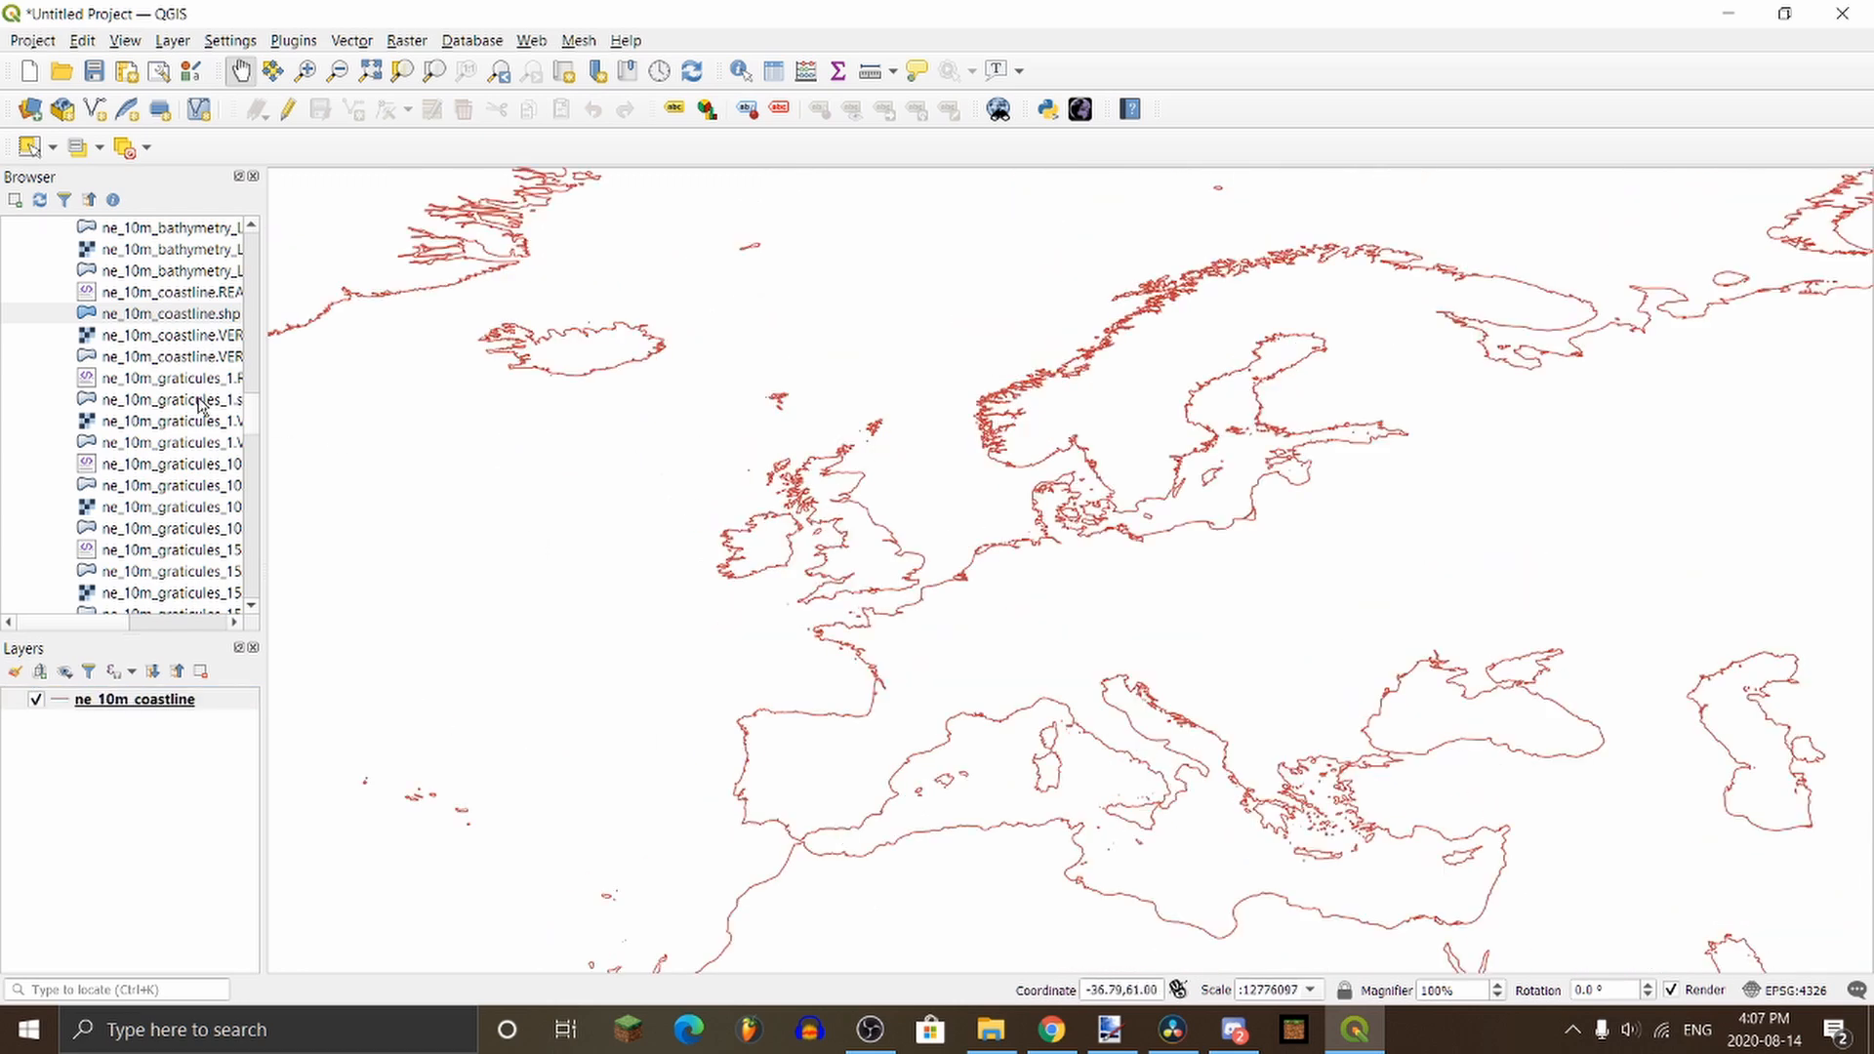
# Step: Add the ne_10m_admin_0_countries layer above the coastline and open its layer properties
pyautogui.scroll(3, 161, 402)
pyautogui.scroll(10, 146, 439)
pyautogui.doubleClick(135, 466)
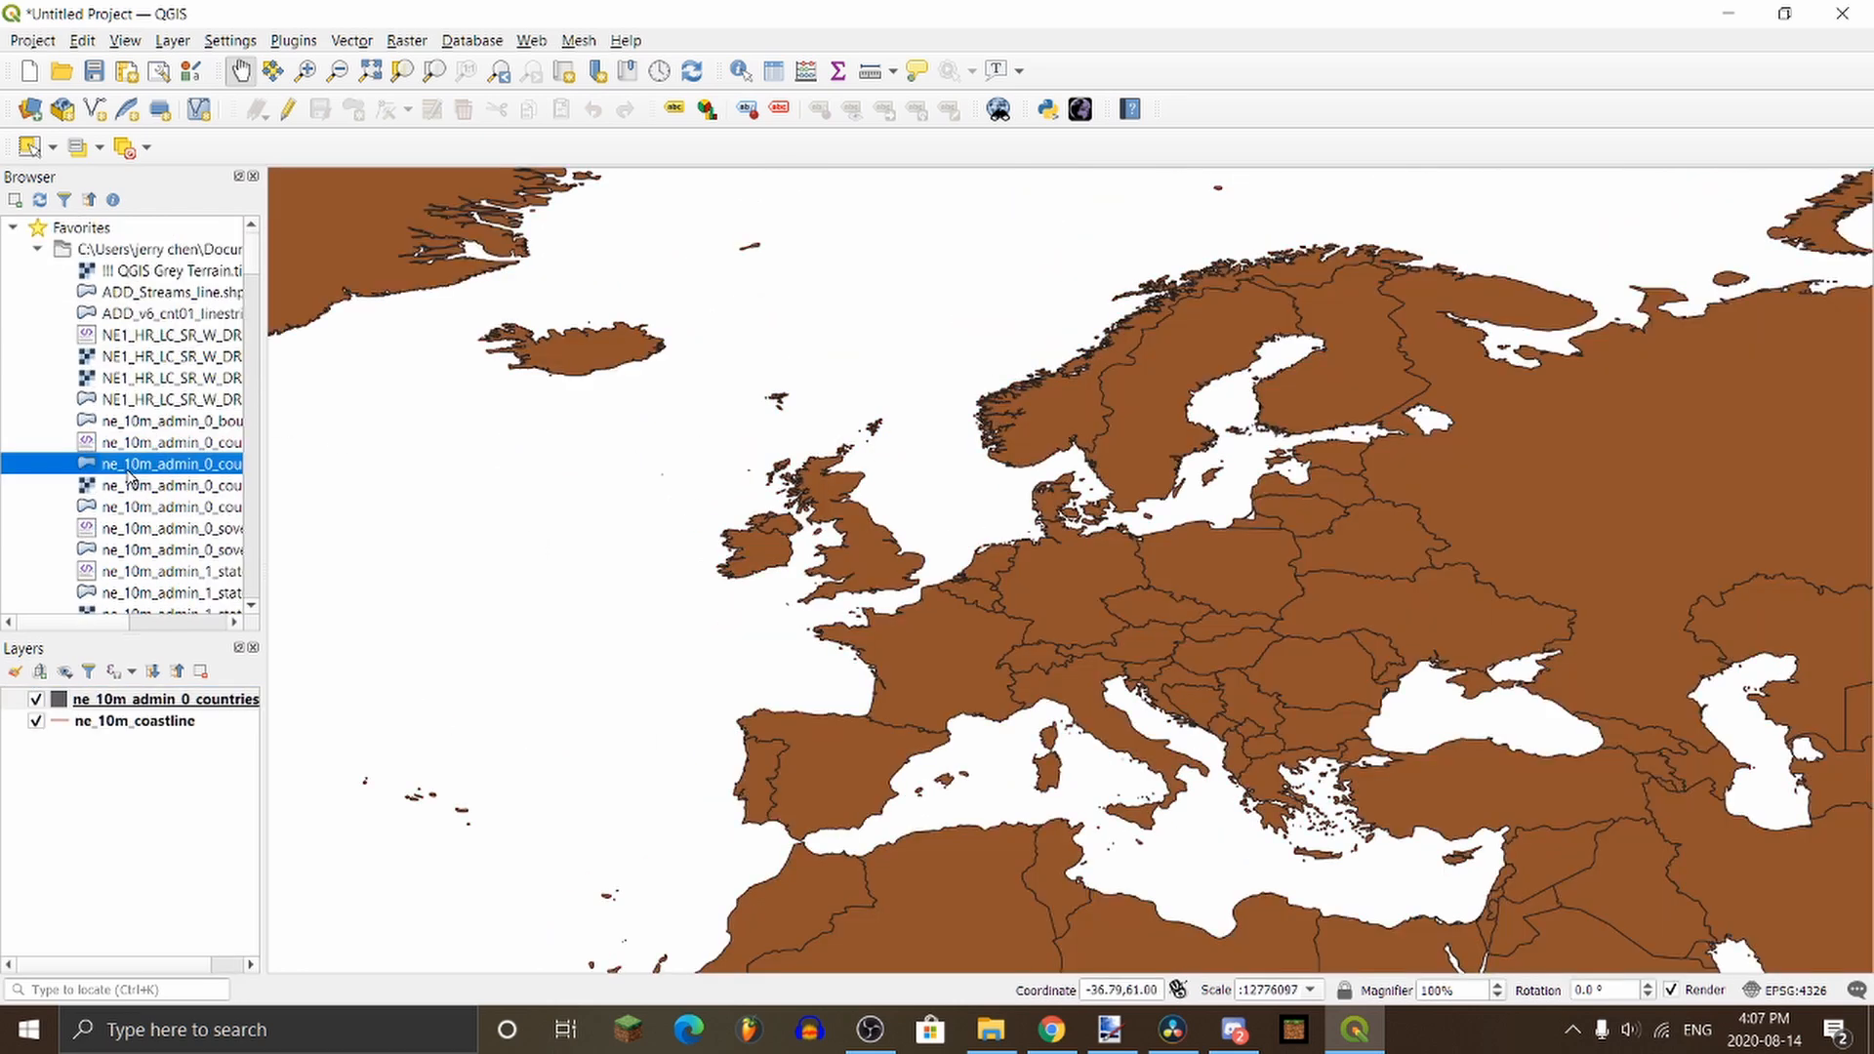
pyautogui.rightClick(143, 699)
pyautogui.click(191, 685)
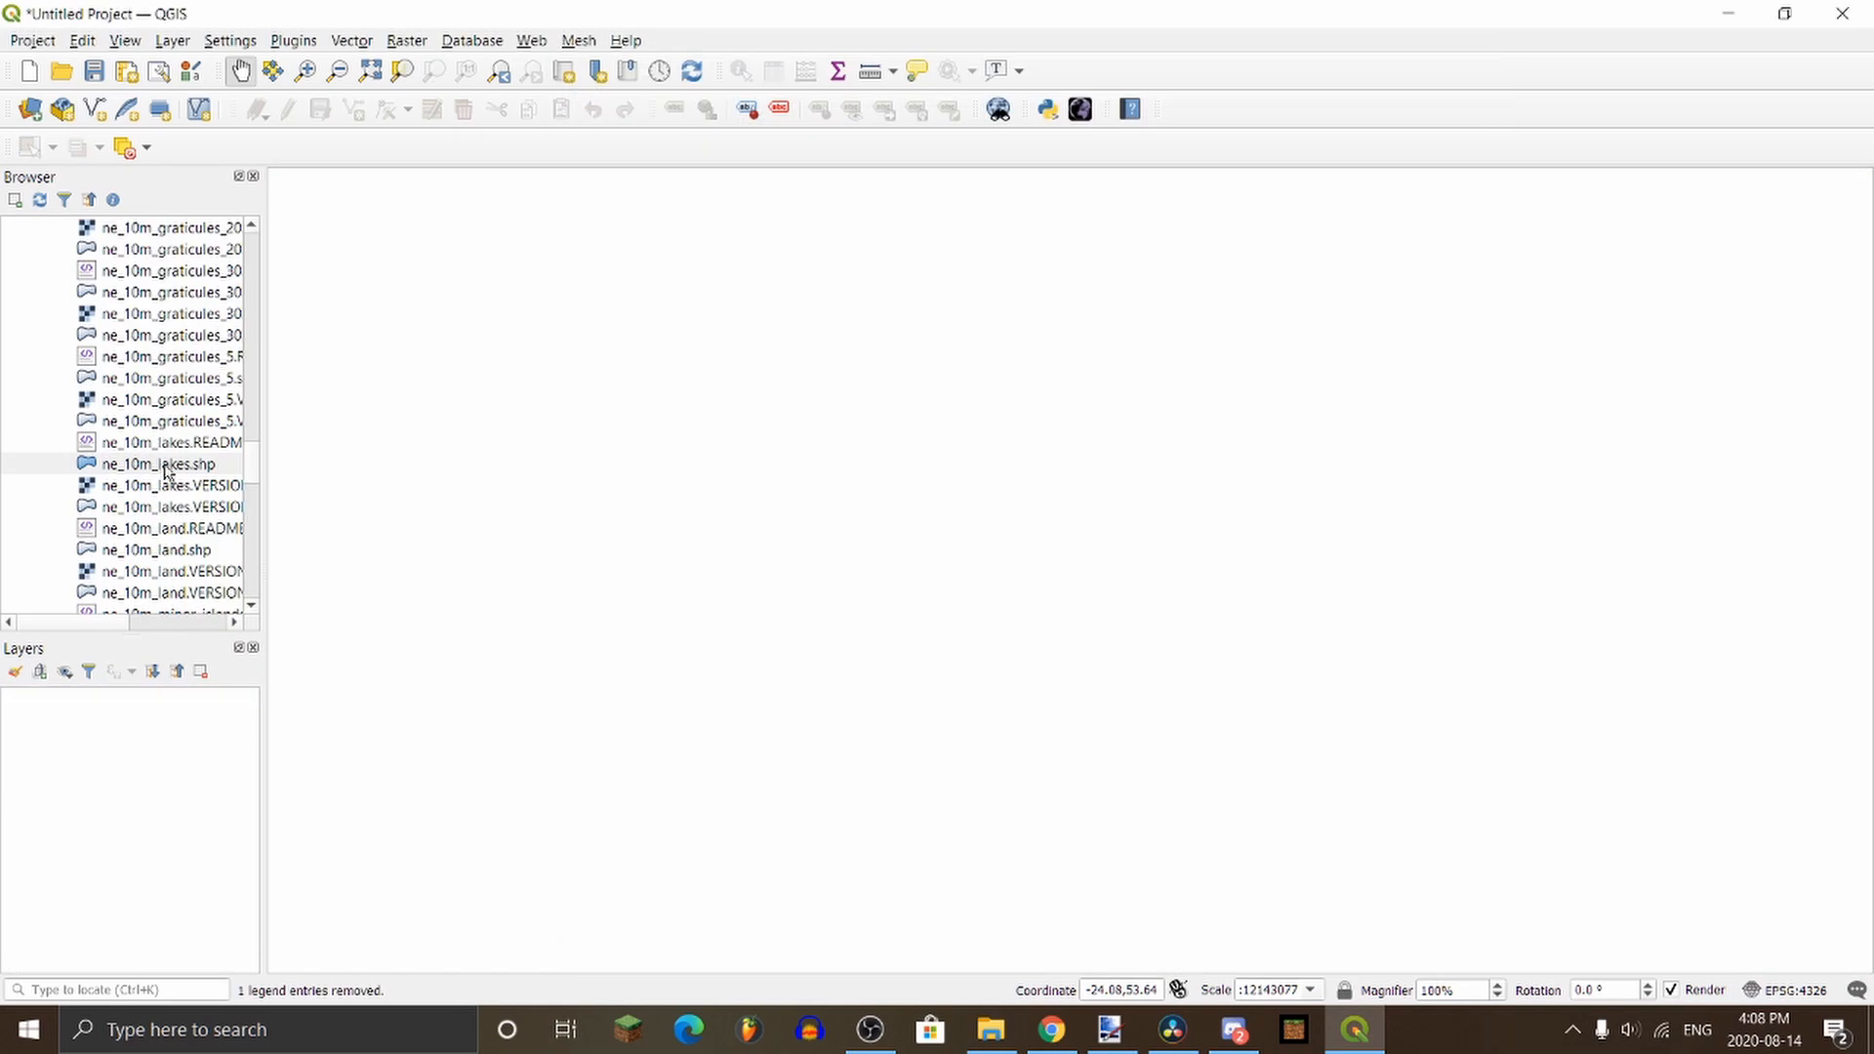
# Step: Add the ne_10m_admin_0_countries vector layer to the empty project and inspect its borders around Europe
pyautogui.scroll(10, 98, 459)
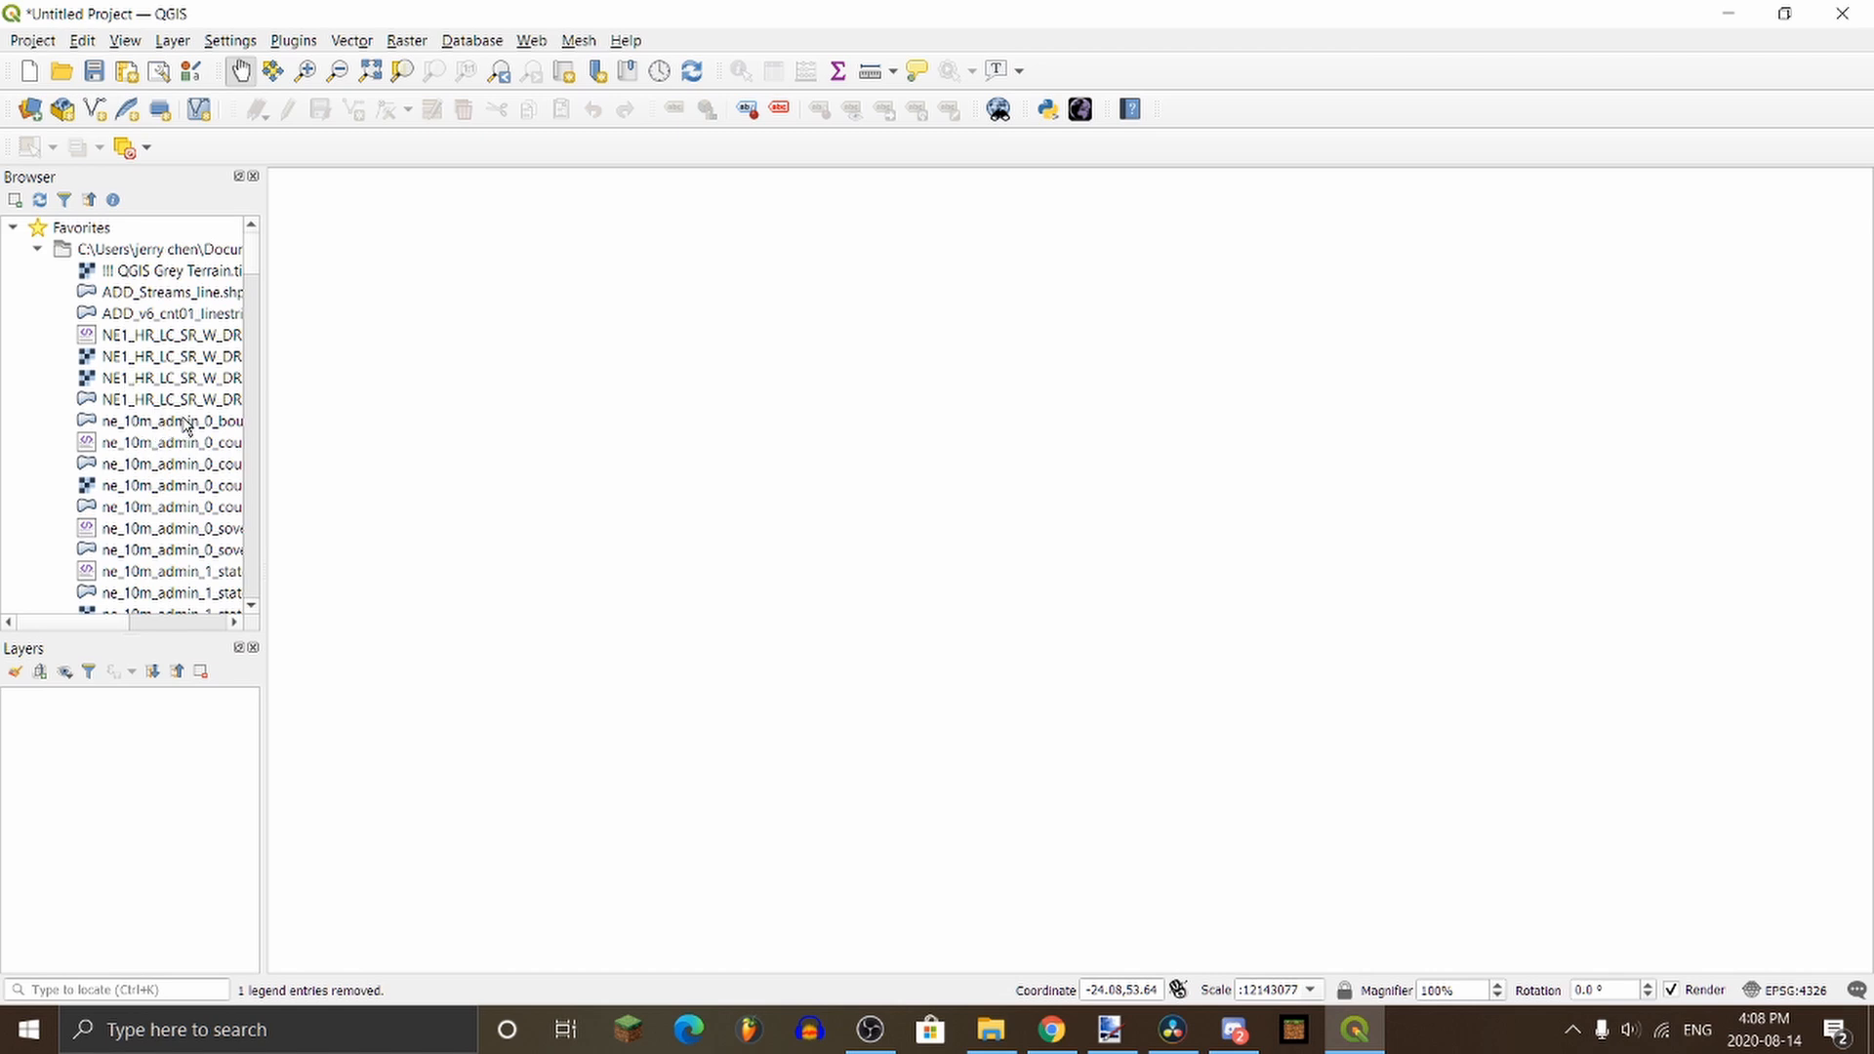
pyautogui.doubleClick(153, 464)
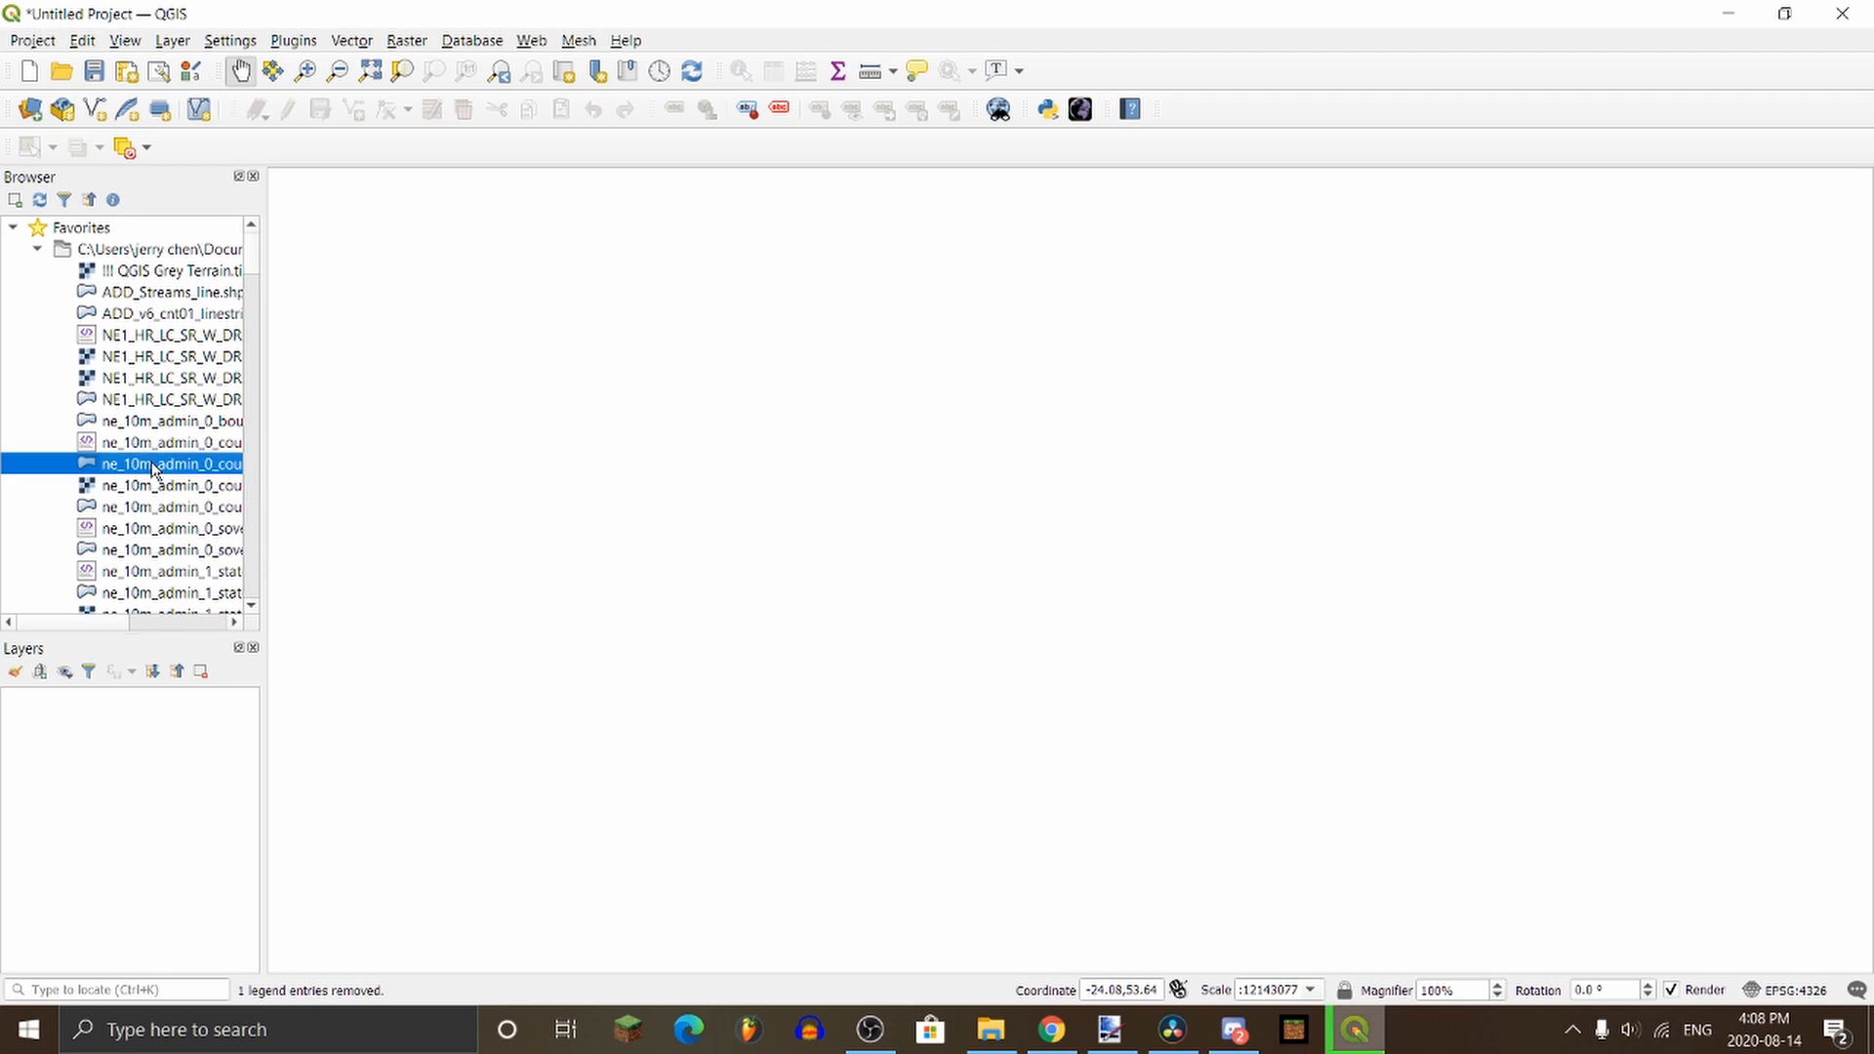
pyautogui.moveTo(1111, 394); pyautogui.dragTo(1019, 512)
pyautogui.scroll(3, 1020, 512)
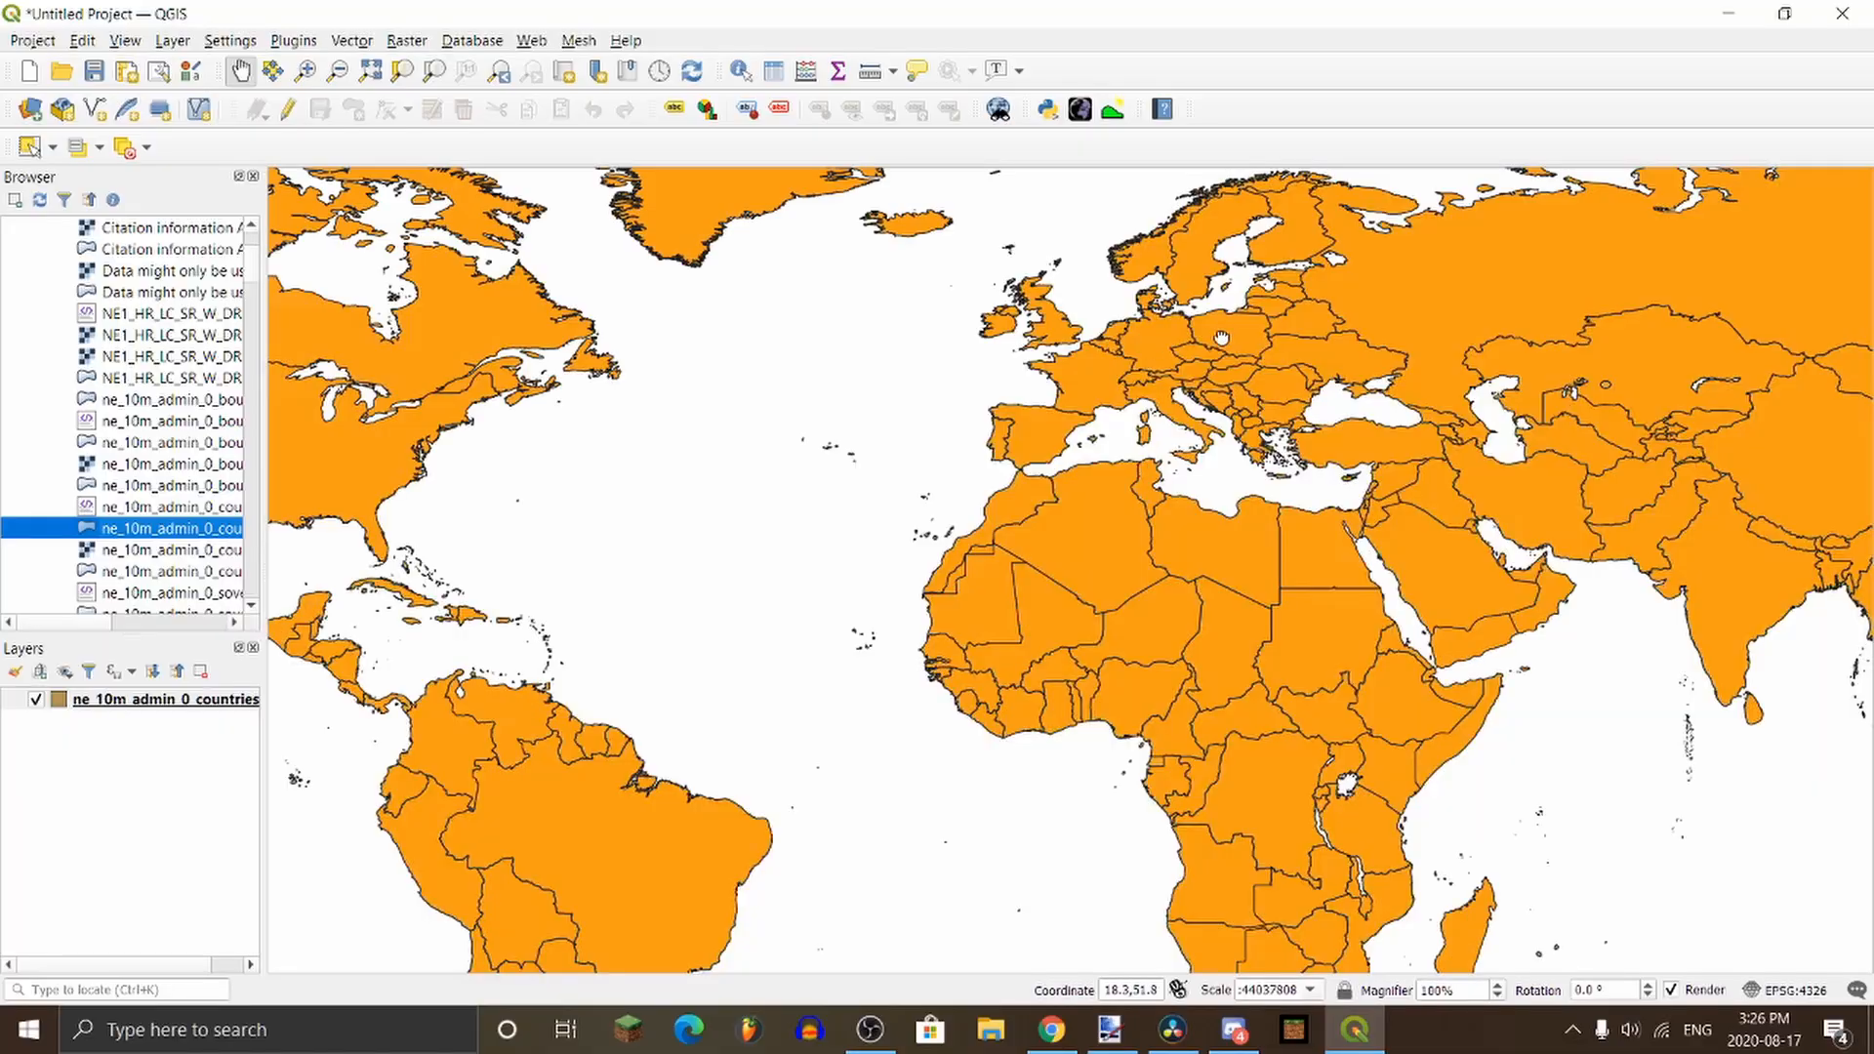
pyautogui.scroll(5, 967, 506)
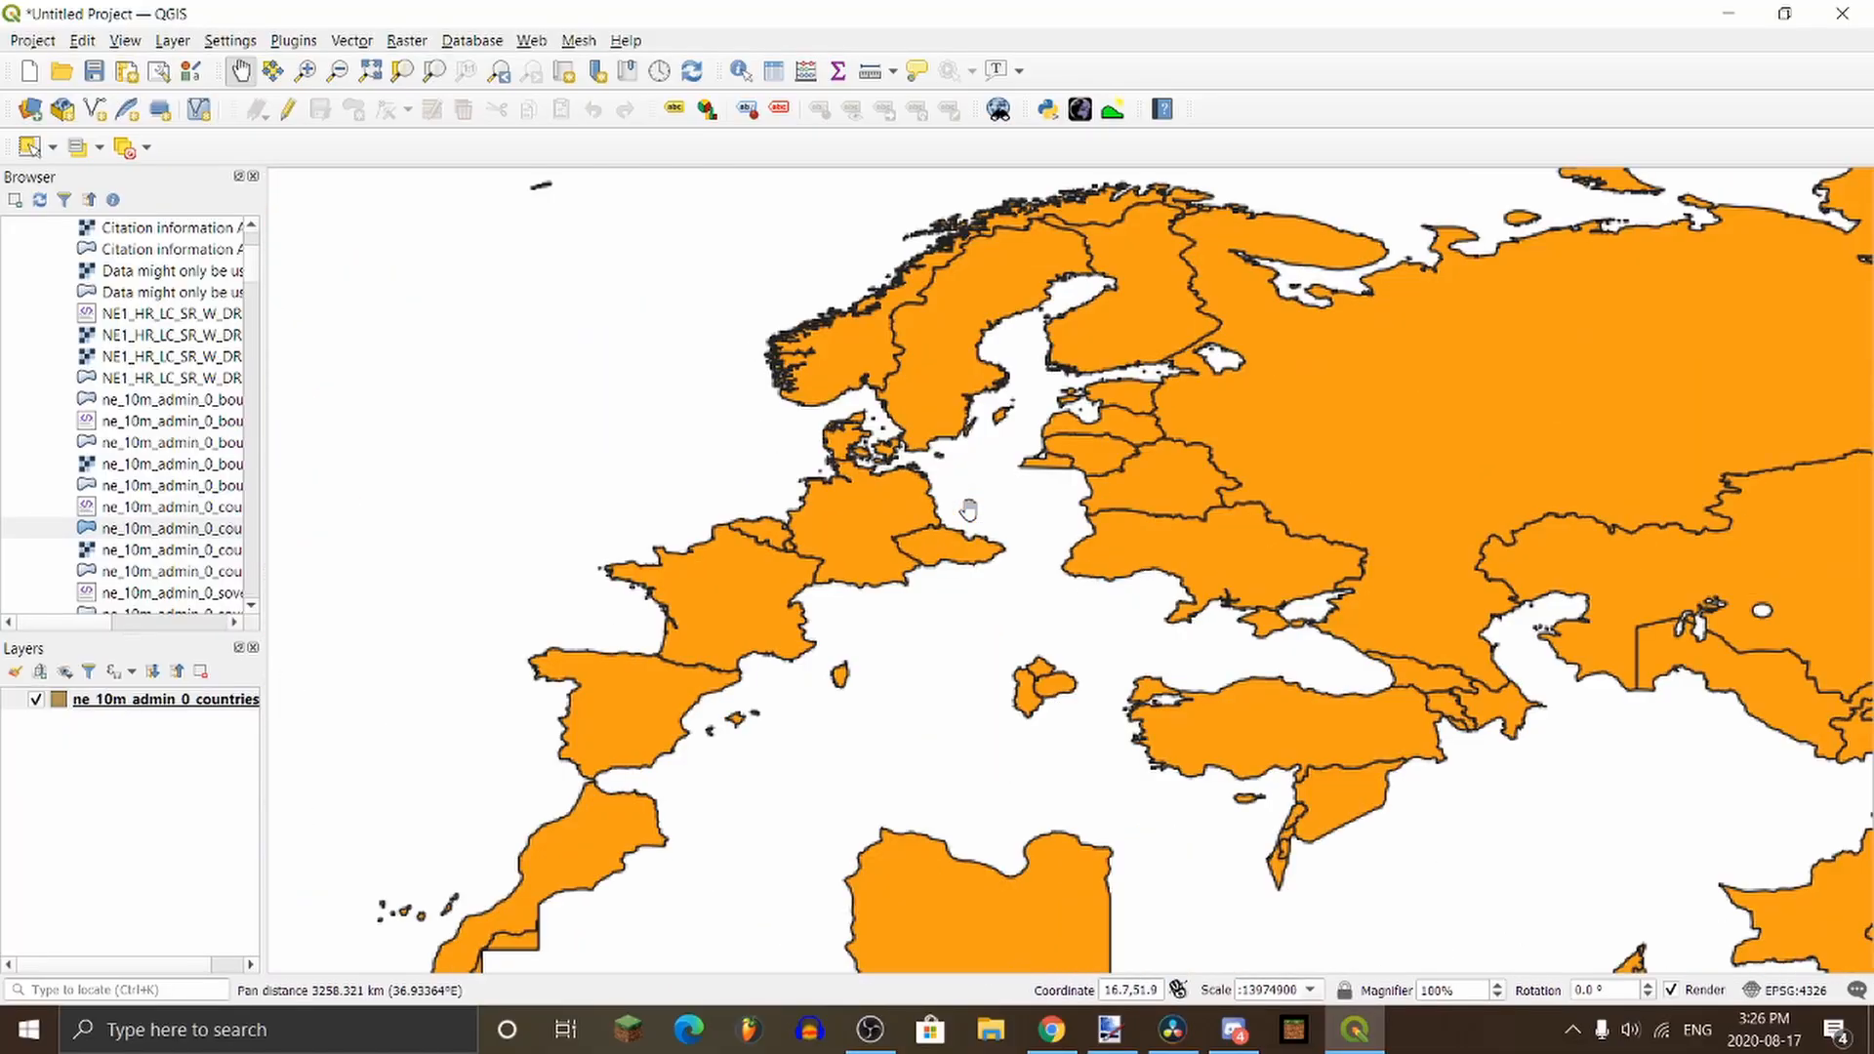
pyautogui.moveTo(894, 554); pyautogui.dragTo(960, 488)
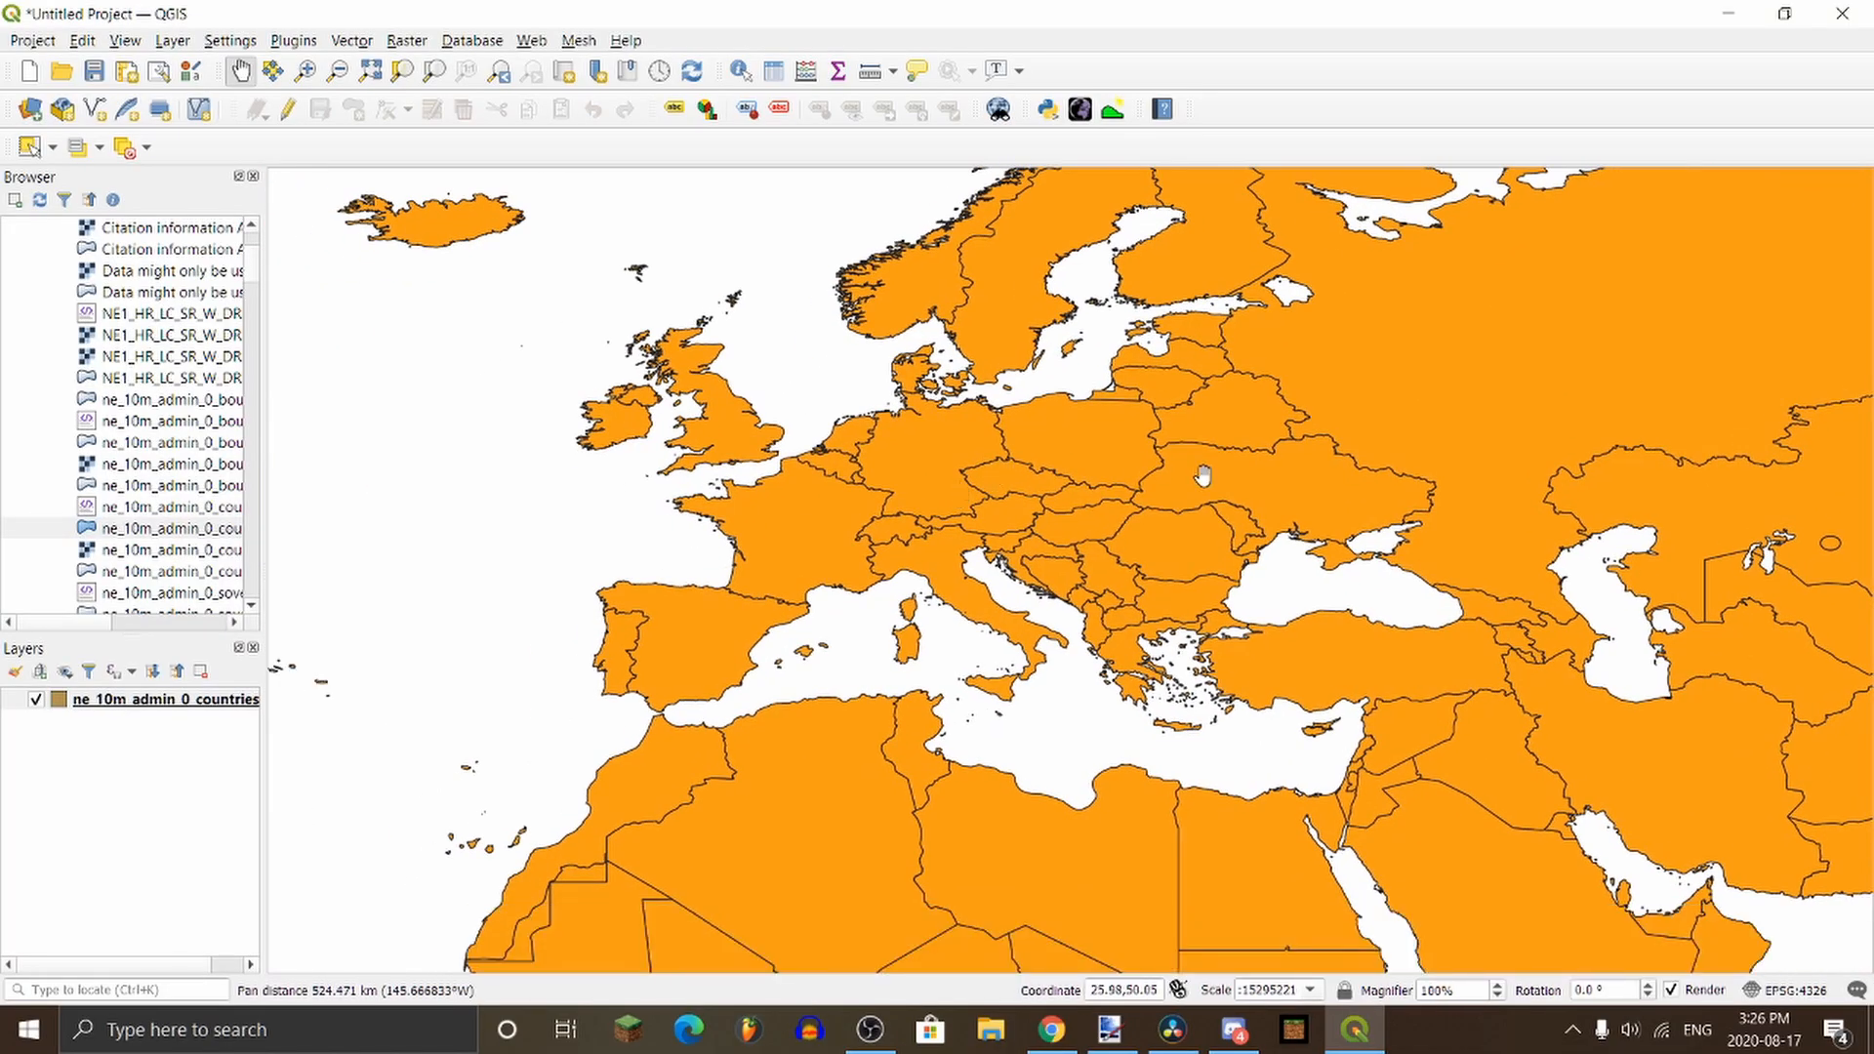
# Step: Open the project CRS settings, filter the systems by Mercator and select WGS 84 / Pseudo-Mercator with ID EPSG:6871
pyautogui.click(1775, 991)
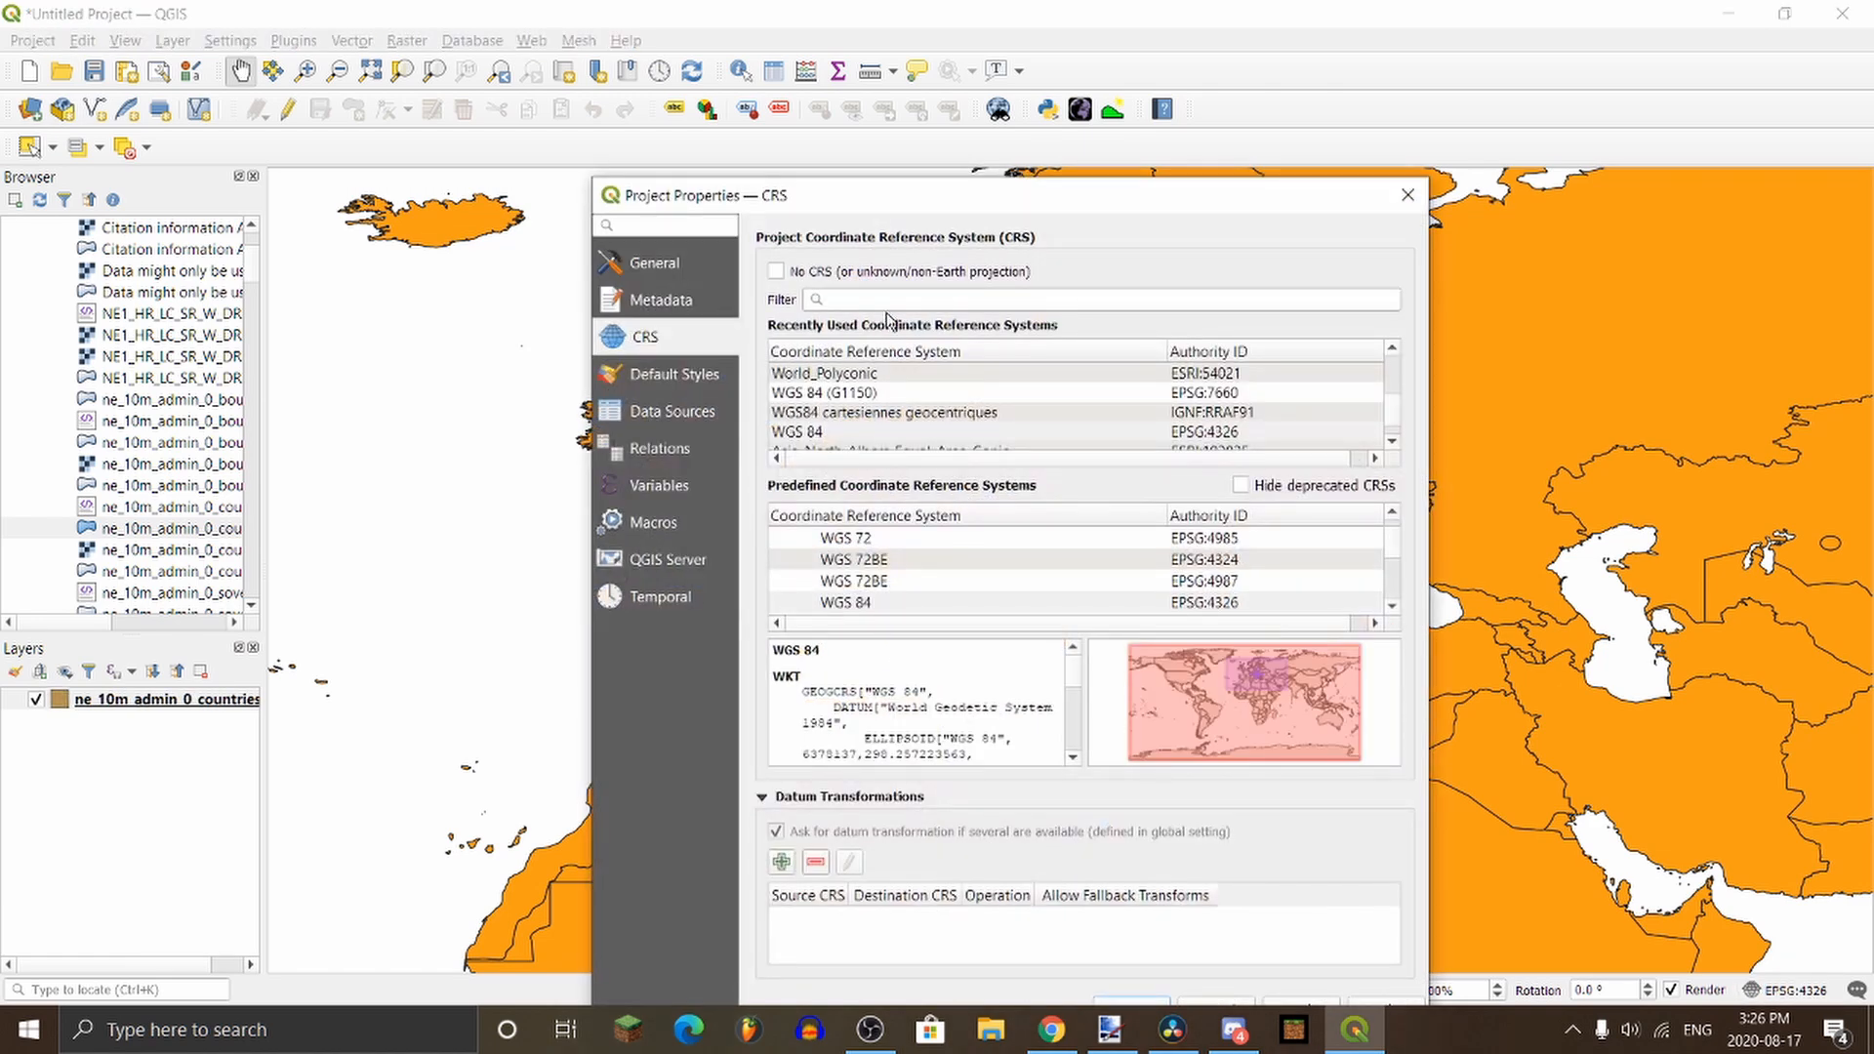
pyautogui.click(892, 299)
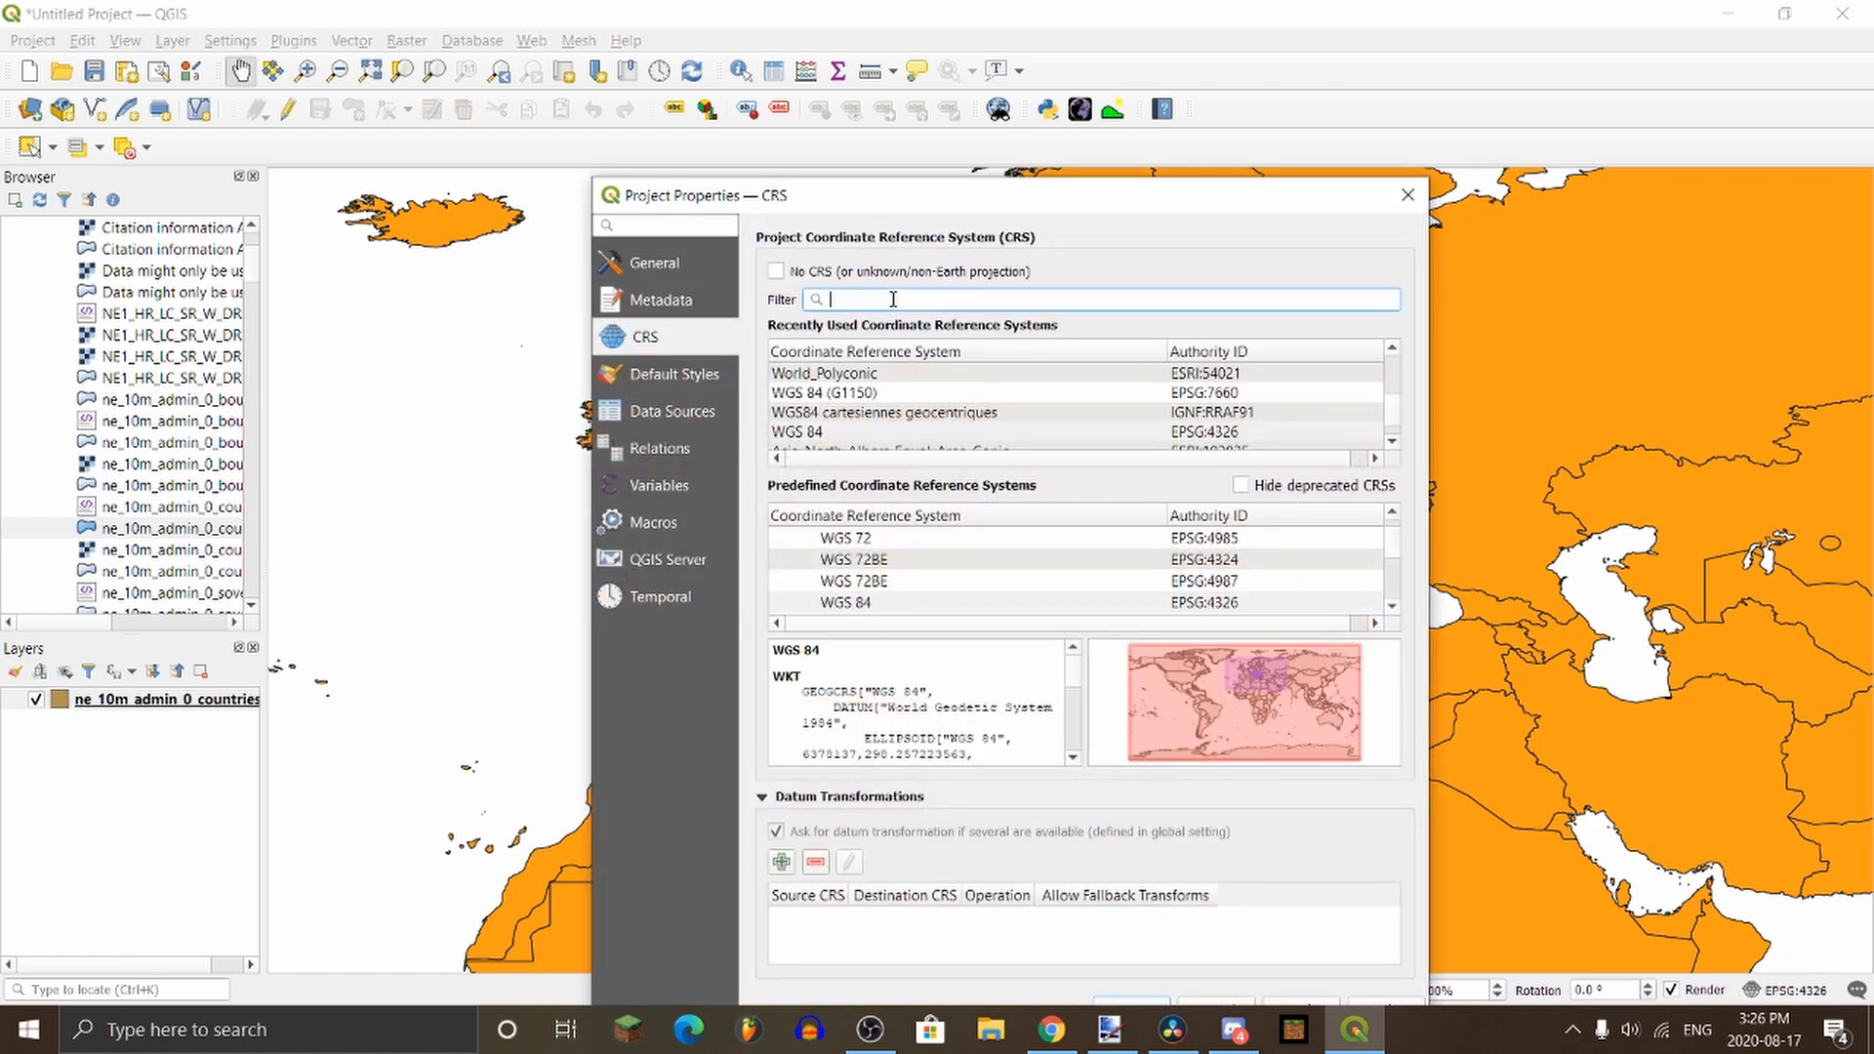
pyautogui.write('Mercator')
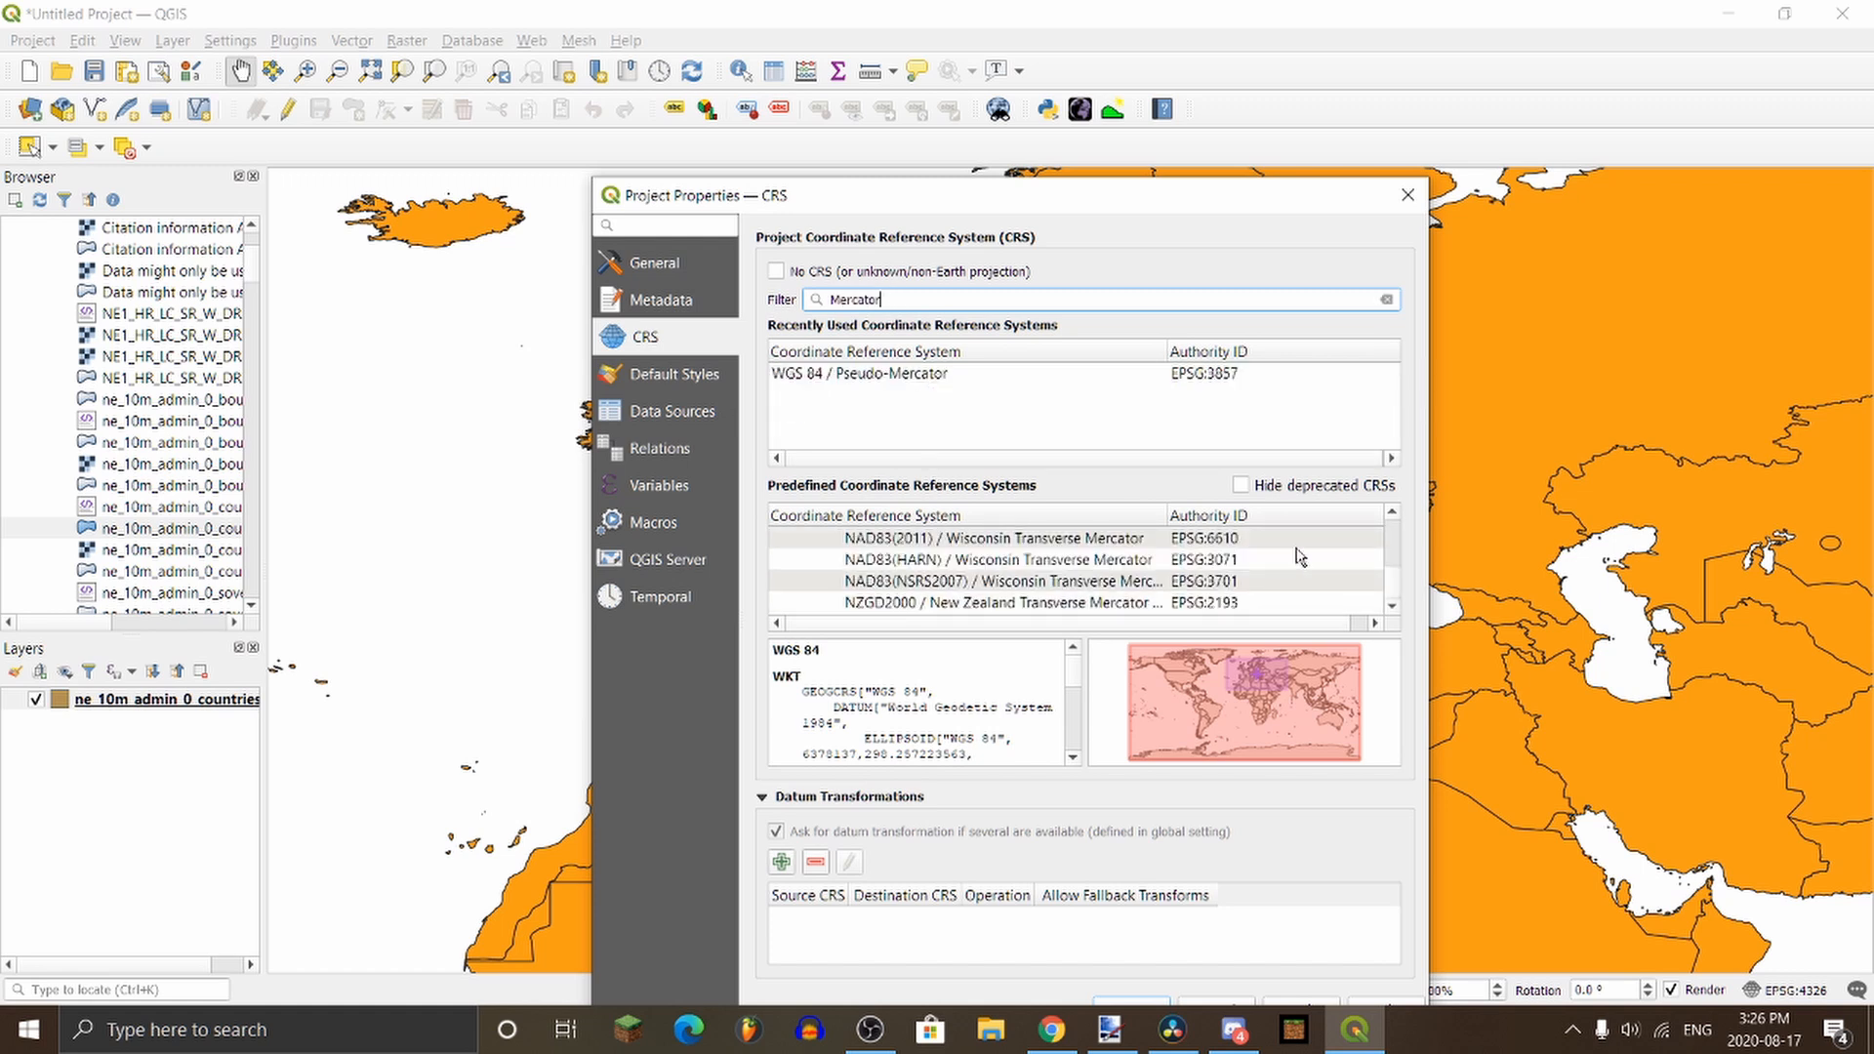
pyautogui.scroll(-10, 1402, 576)
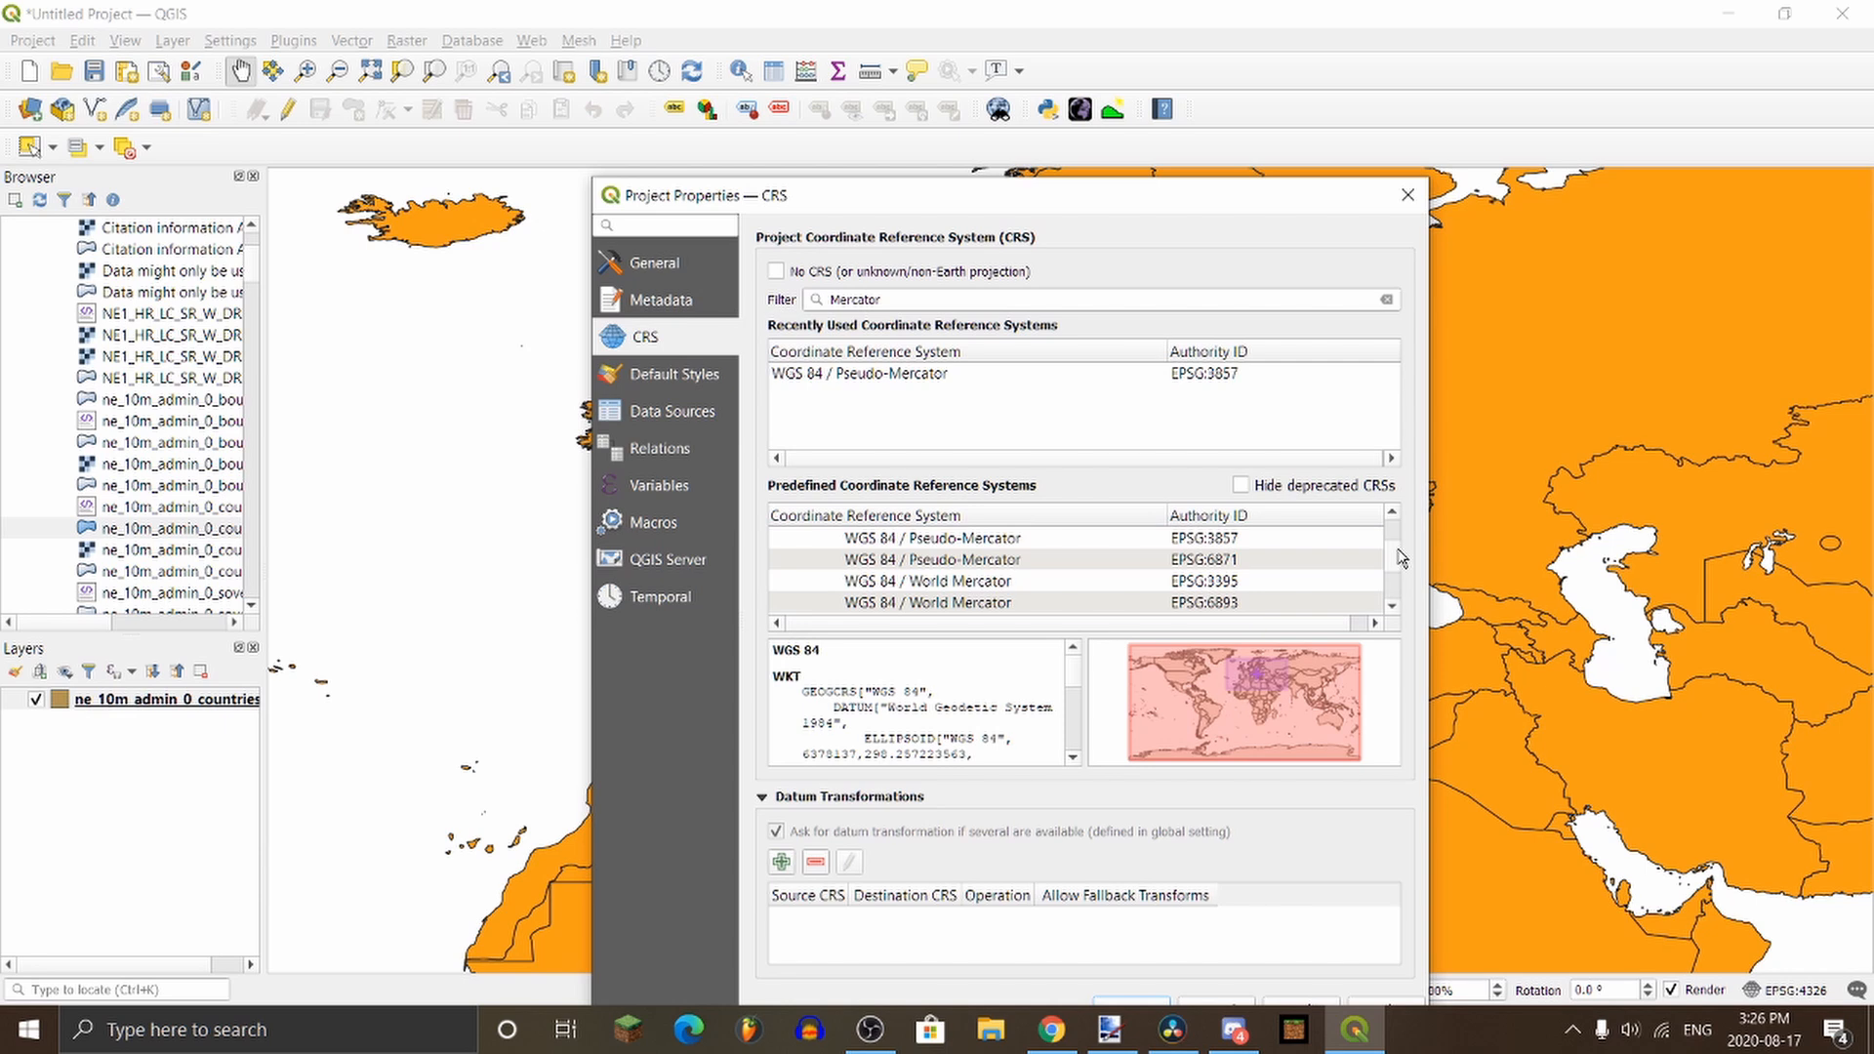
pyautogui.click(1022, 562)
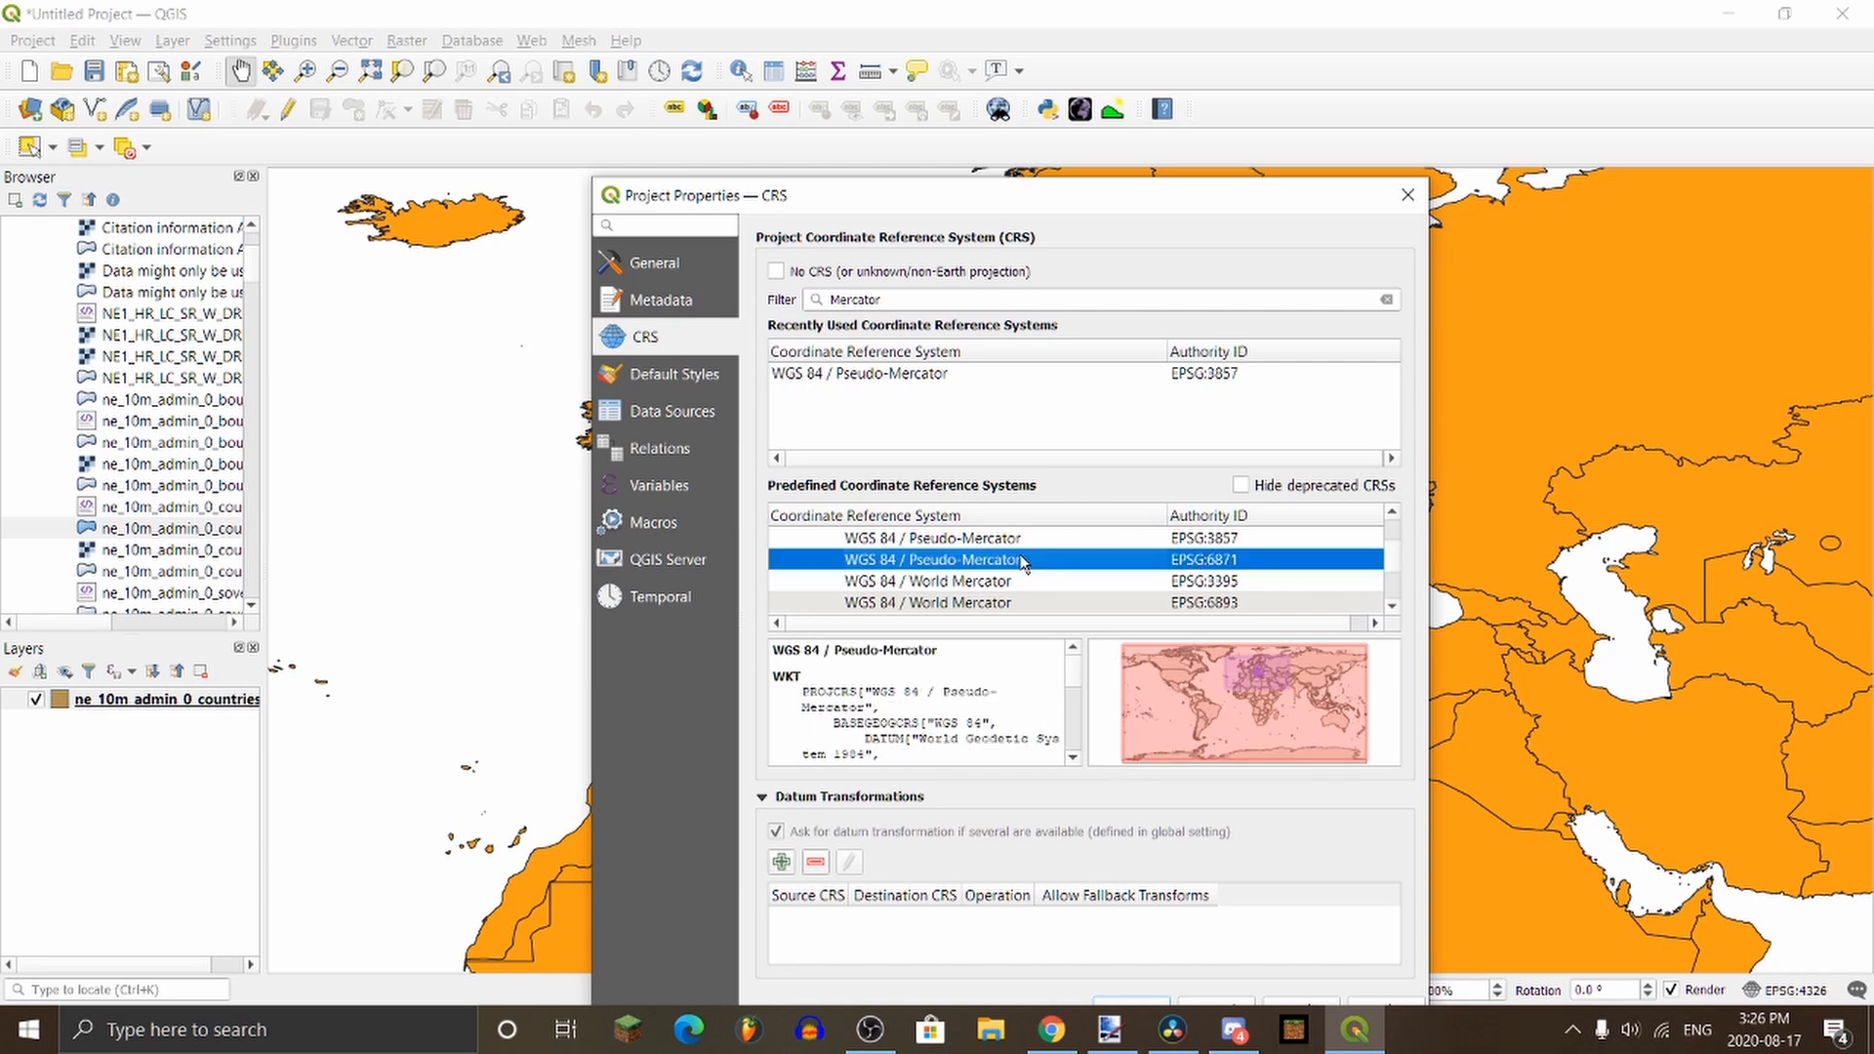
# Step: Filter the CRS list for Mercator again and apply WGS 84 / Pseudo-Mercator (EPSG:6871) as the project's reference system
pyautogui.doubleClick(892, 299)
pyautogui.press('BackSpace')
pyautogui.write('Mercator')
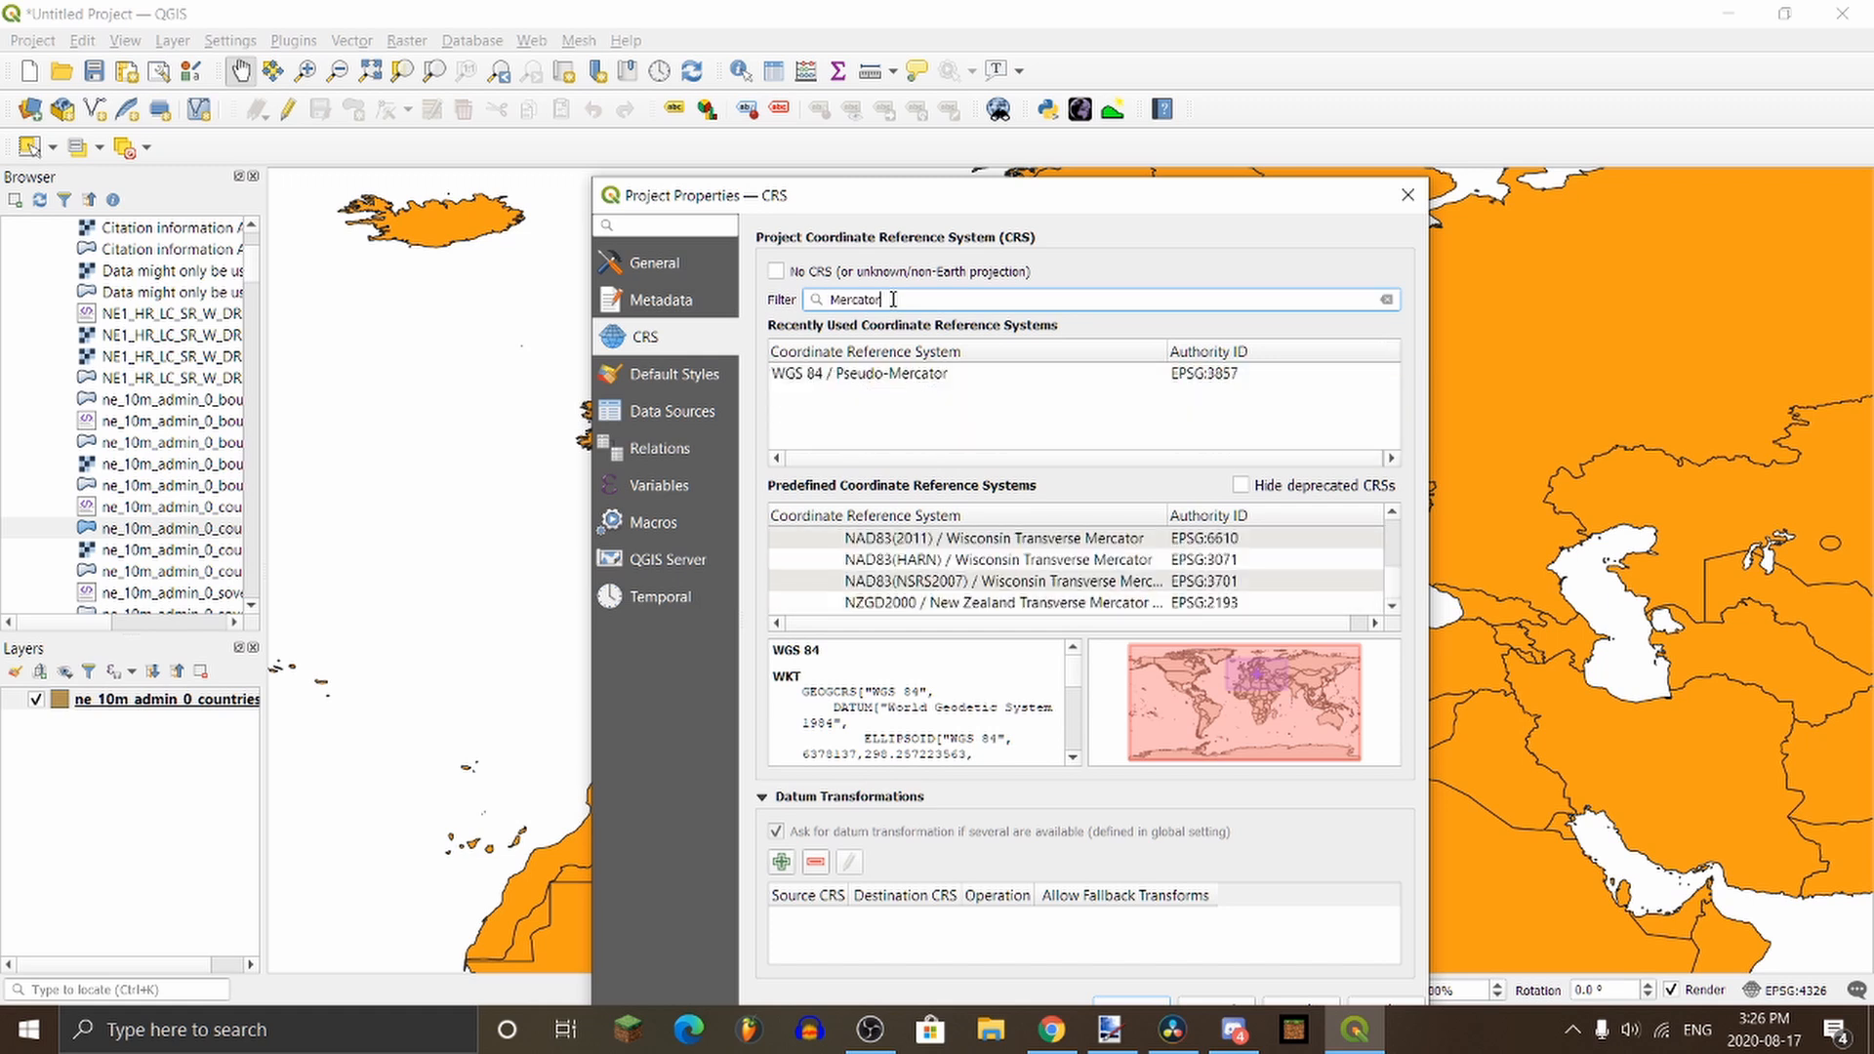
pyautogui.scroll(-5, 1403, 583)
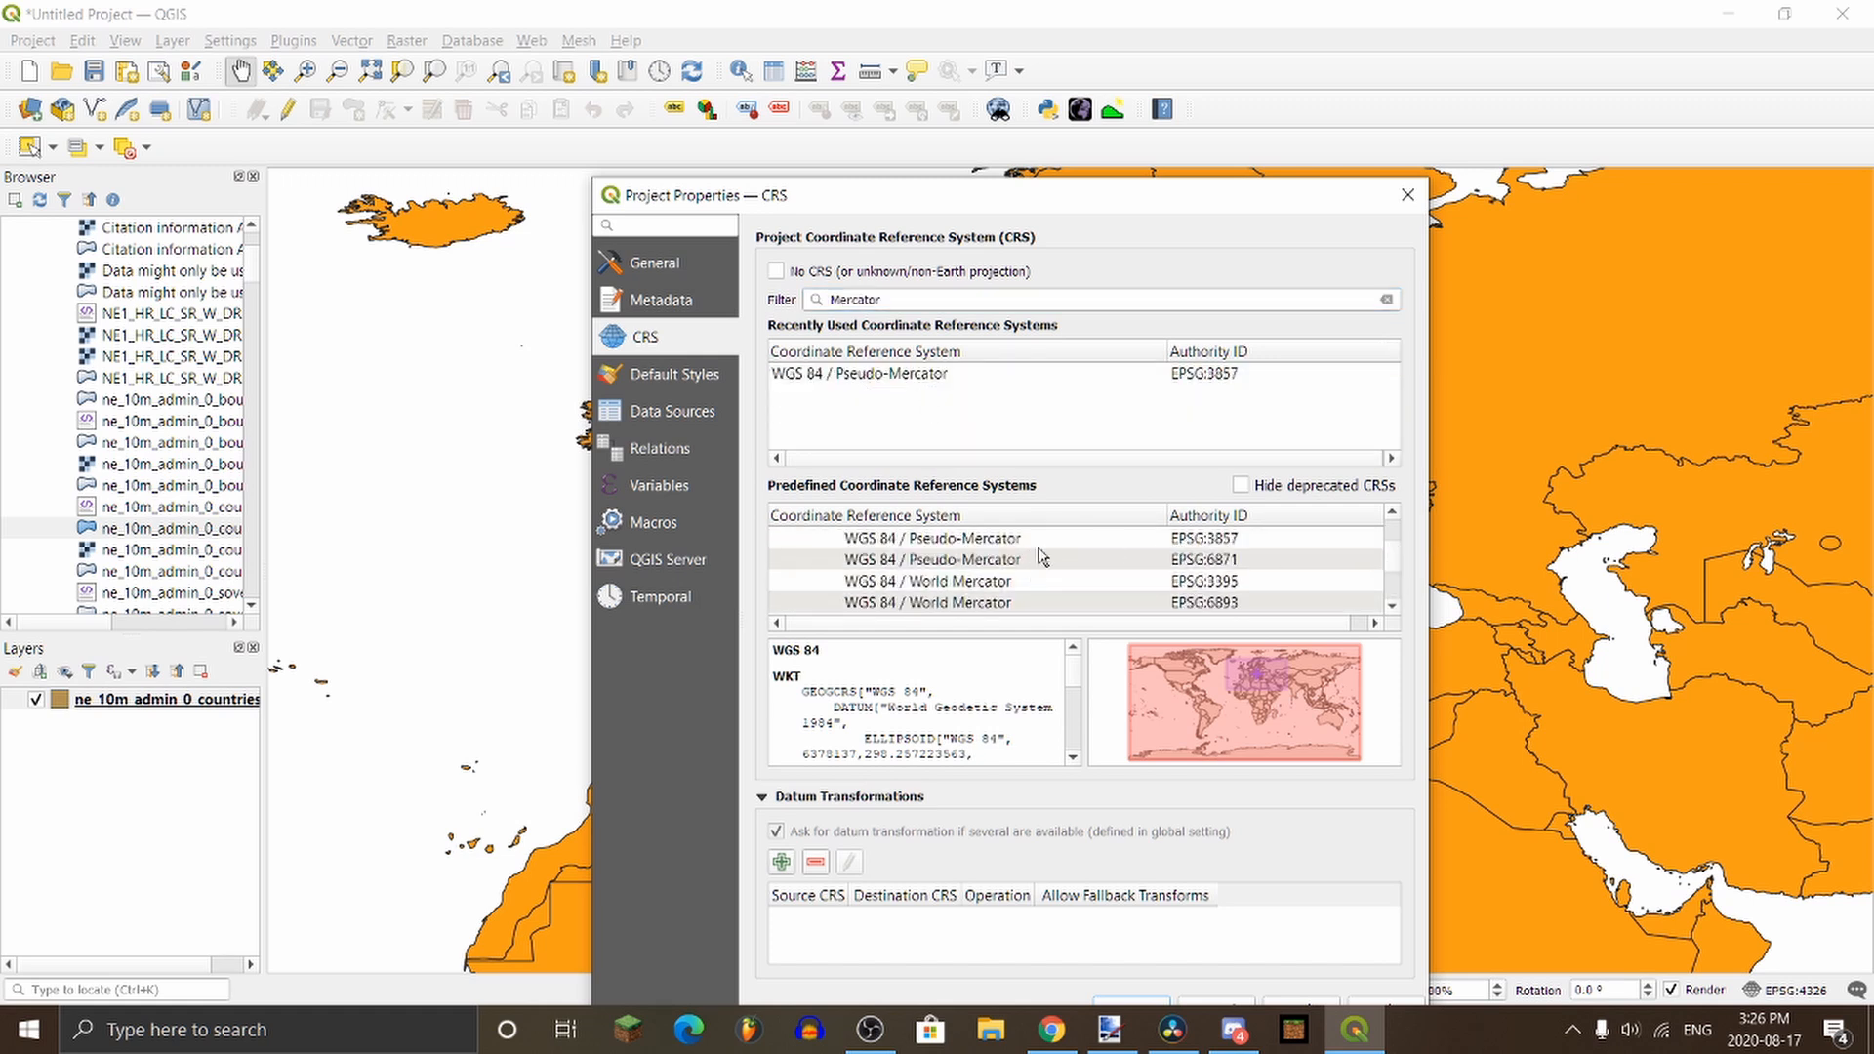
pyautogui.click(1022, 562)
pyautogui.moveTo(1067, 208); pyautogui.dragTo(1067, 63)
pyautogui.click(1294, 883)
pyautogui.click(1144, 886)
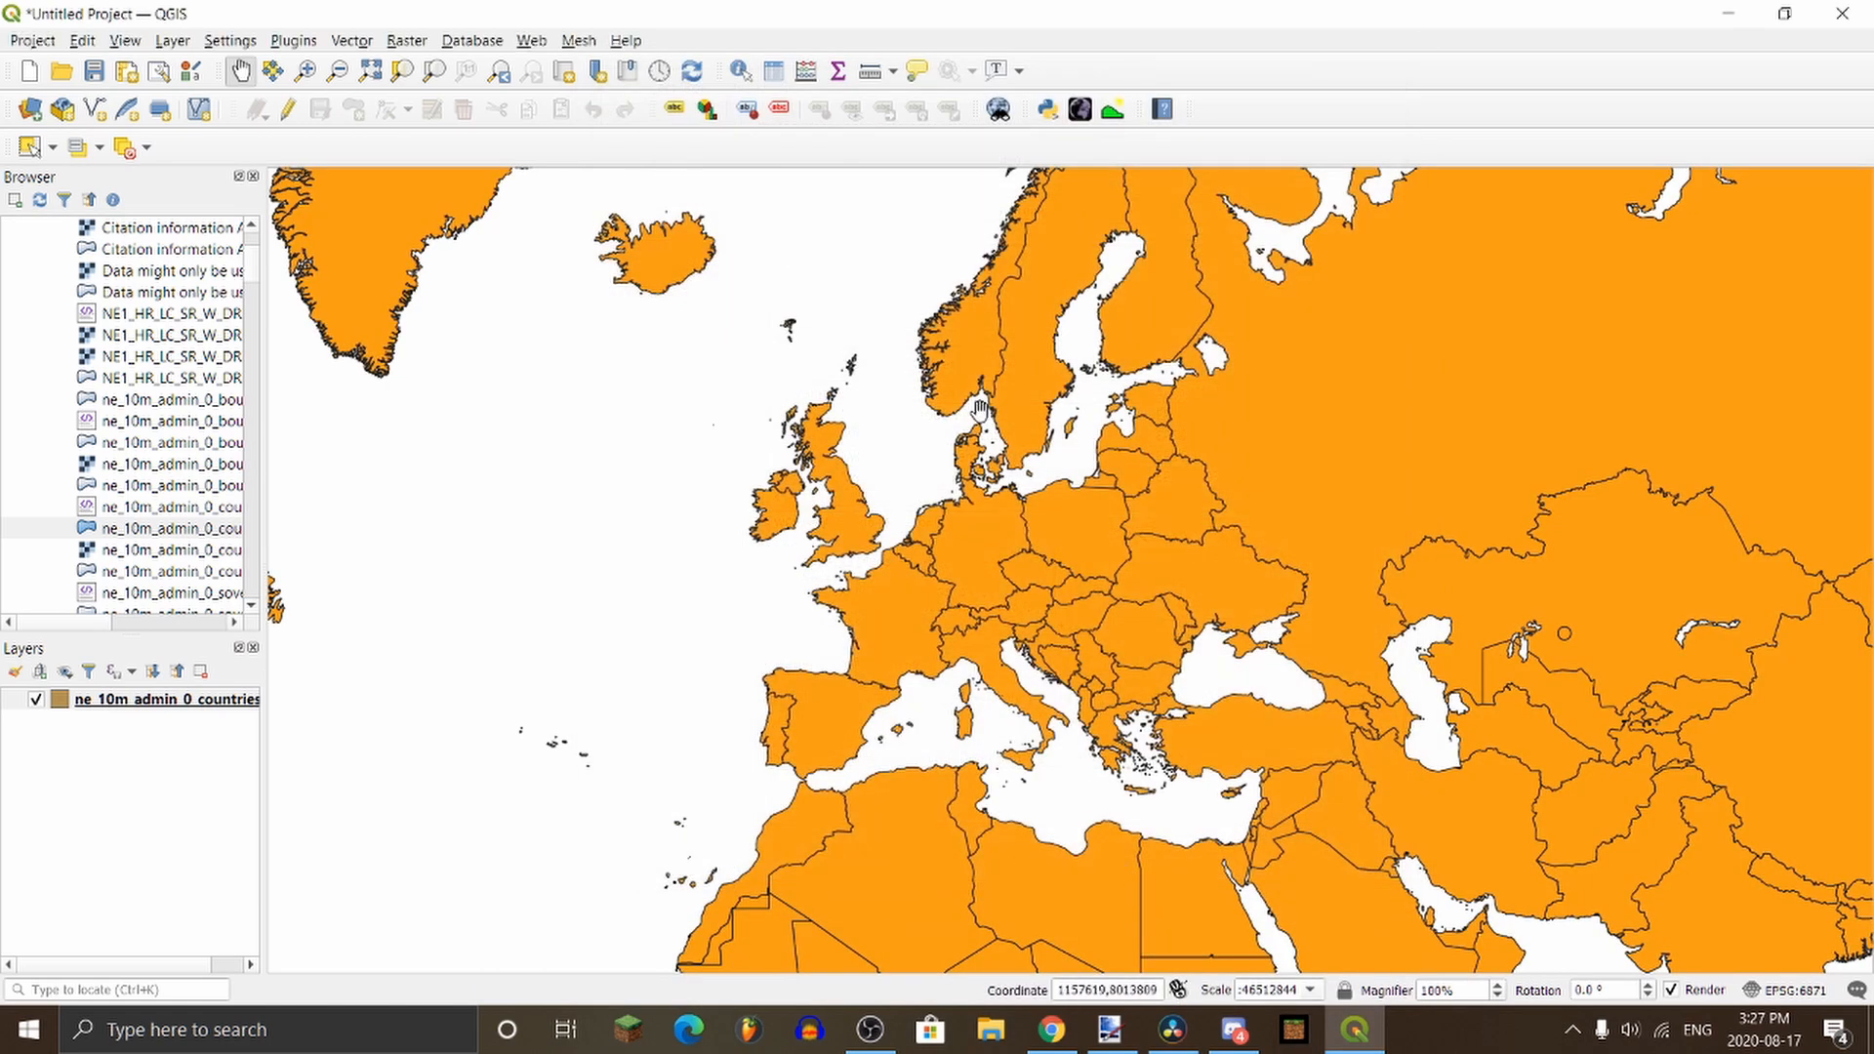
pyautogui.moveTo(620, 179); pyautogui.dragTo(961, 471)
pyautogui.scroll(-1, 979, 606)
pyautogui.moveTo(1121, 651)
pyautogui.mouseDown()
pyautogui.moveTo(1069, 540)
pyautogui.moveTo(1133, 501)
pyautogui.moveTo(1117, 627)
pyautogui.mouseUp()
pyautogui.scroll(-1, 1134, 563)
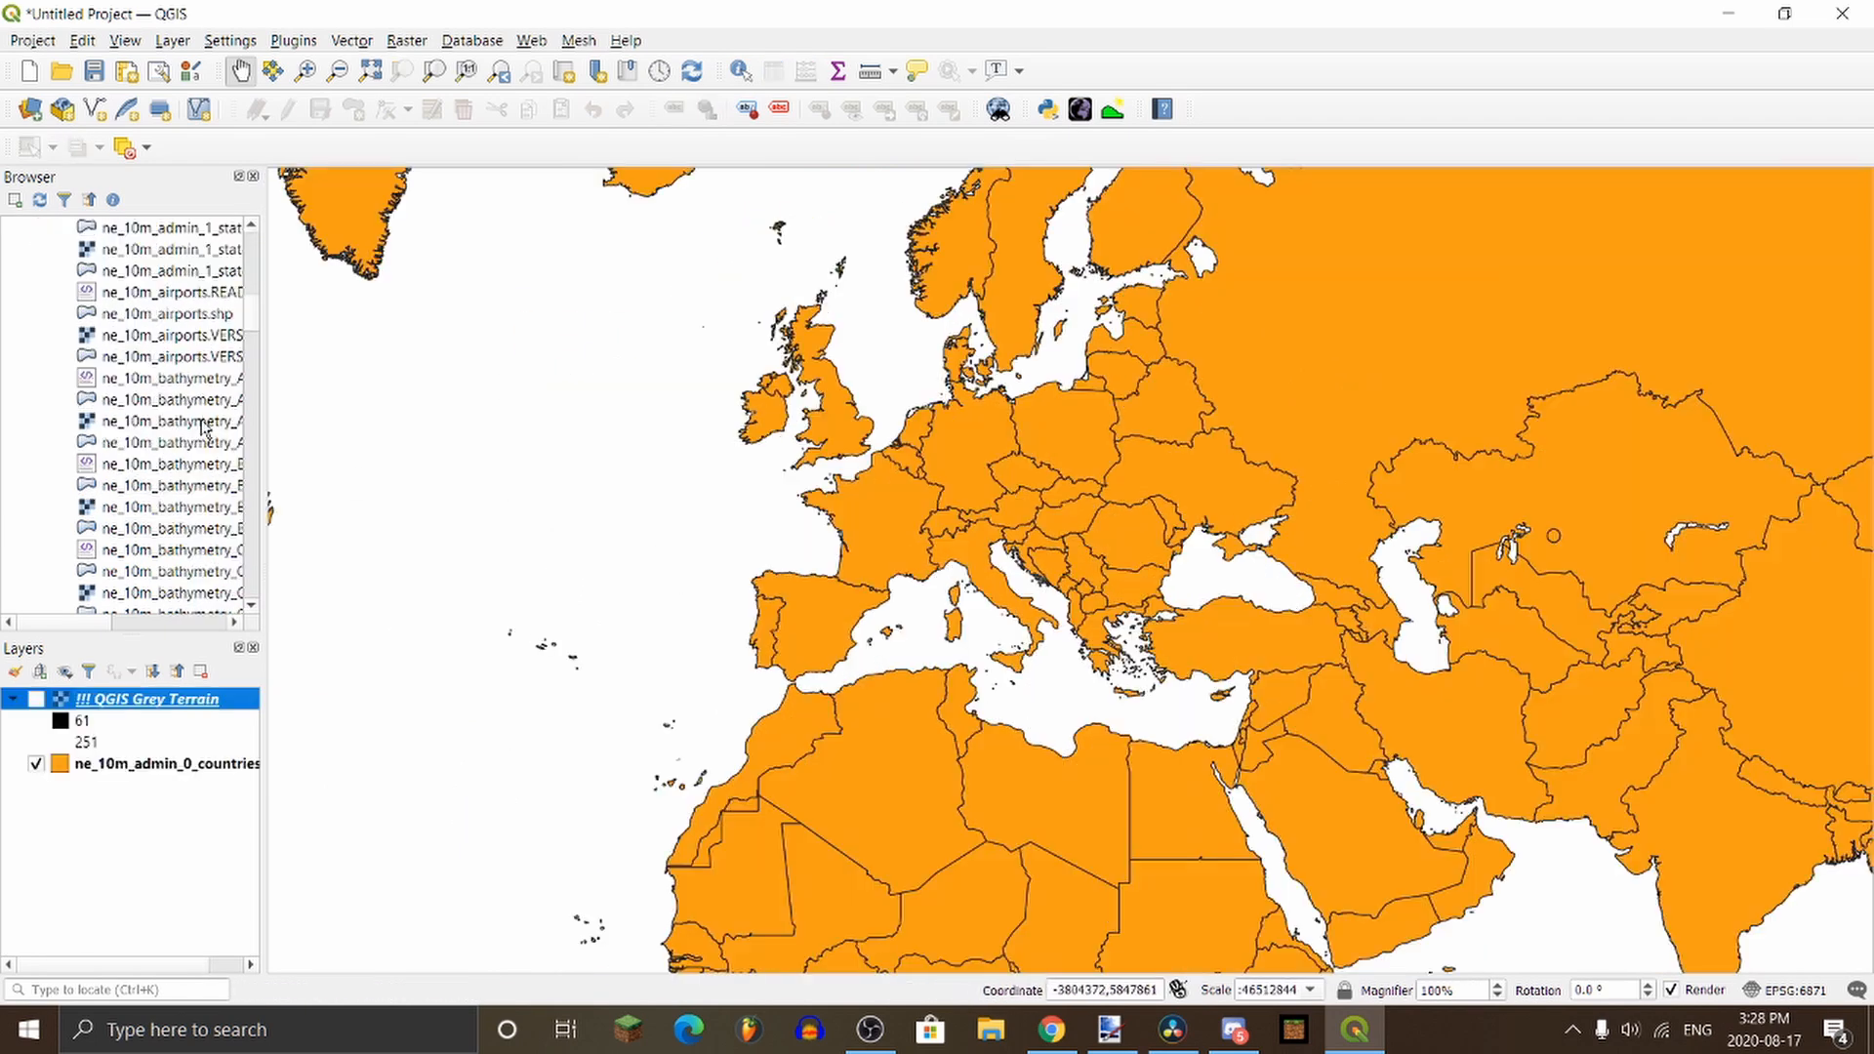
# Step: Add the ne_10m_populated_places vector layer from the favorite folder and inspect its points over central Europe
pyautogui.scroll(-15, 204, 426)
pyautogui.scroll(-15, 205, 439)
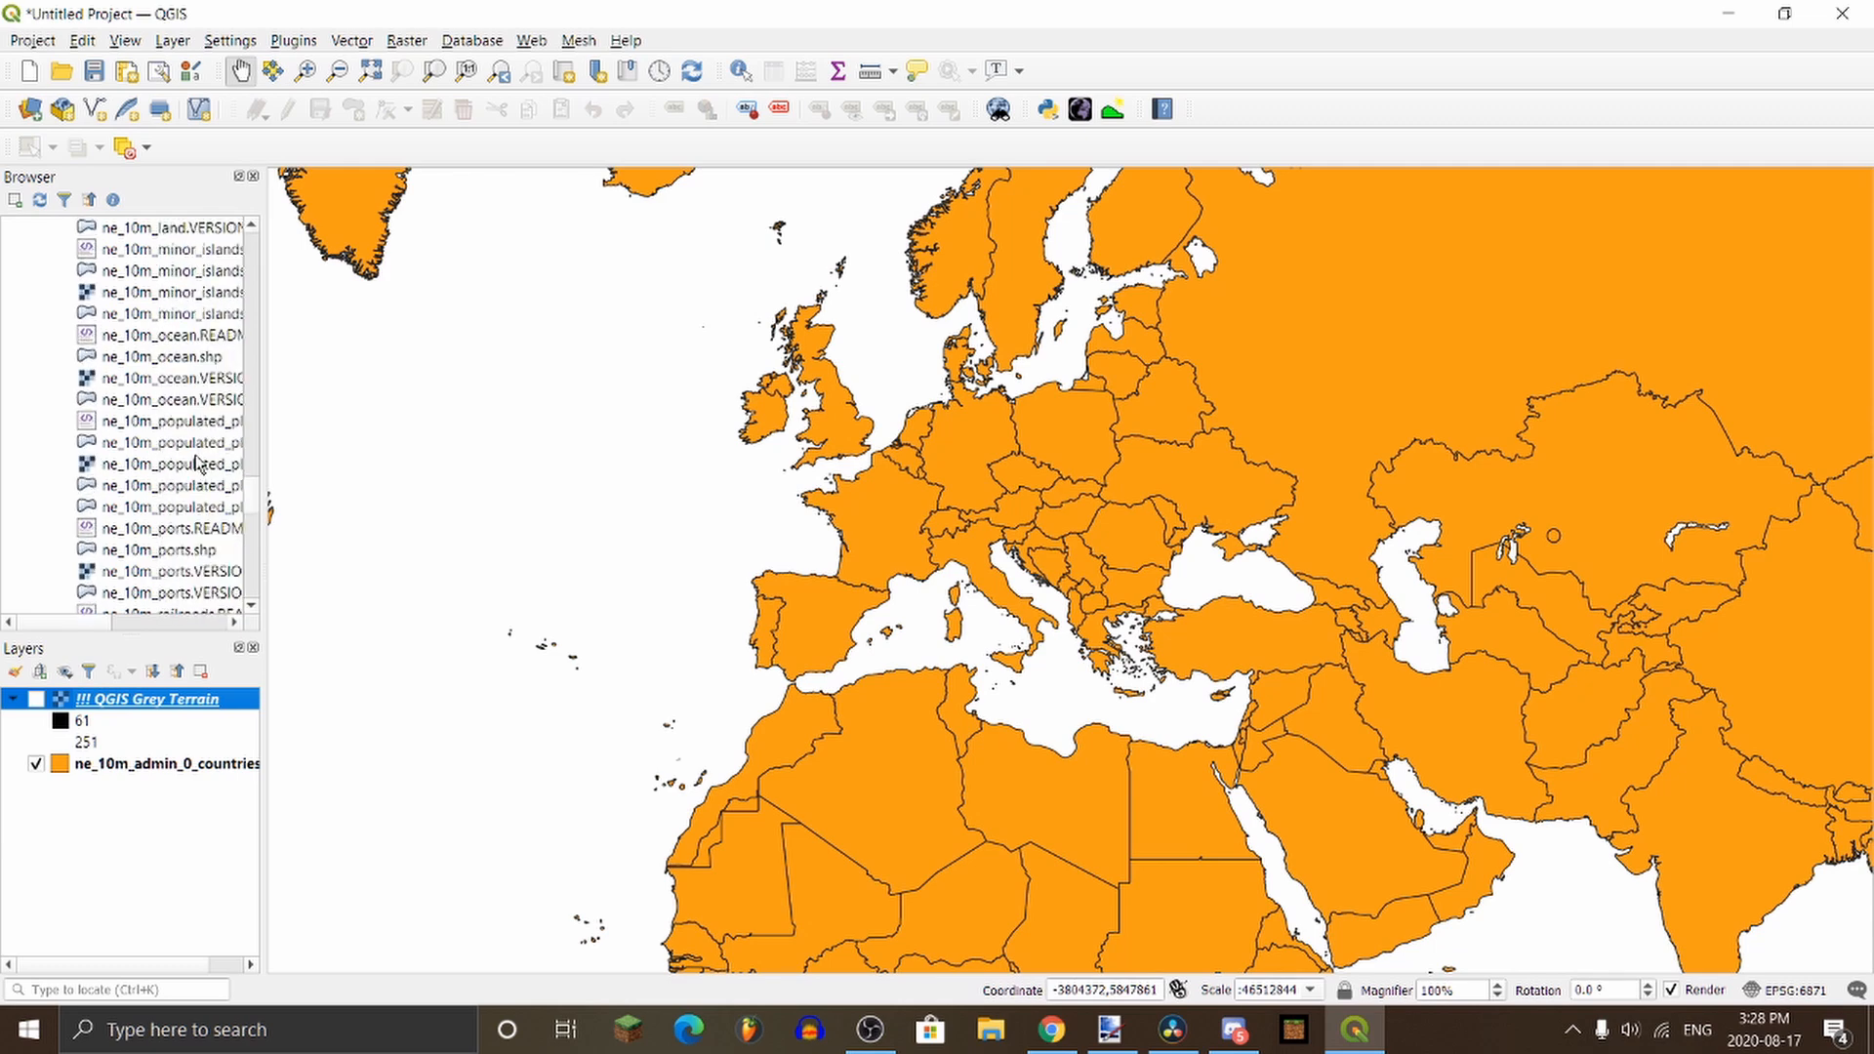
pyautogui.doubleClick(159, 445)
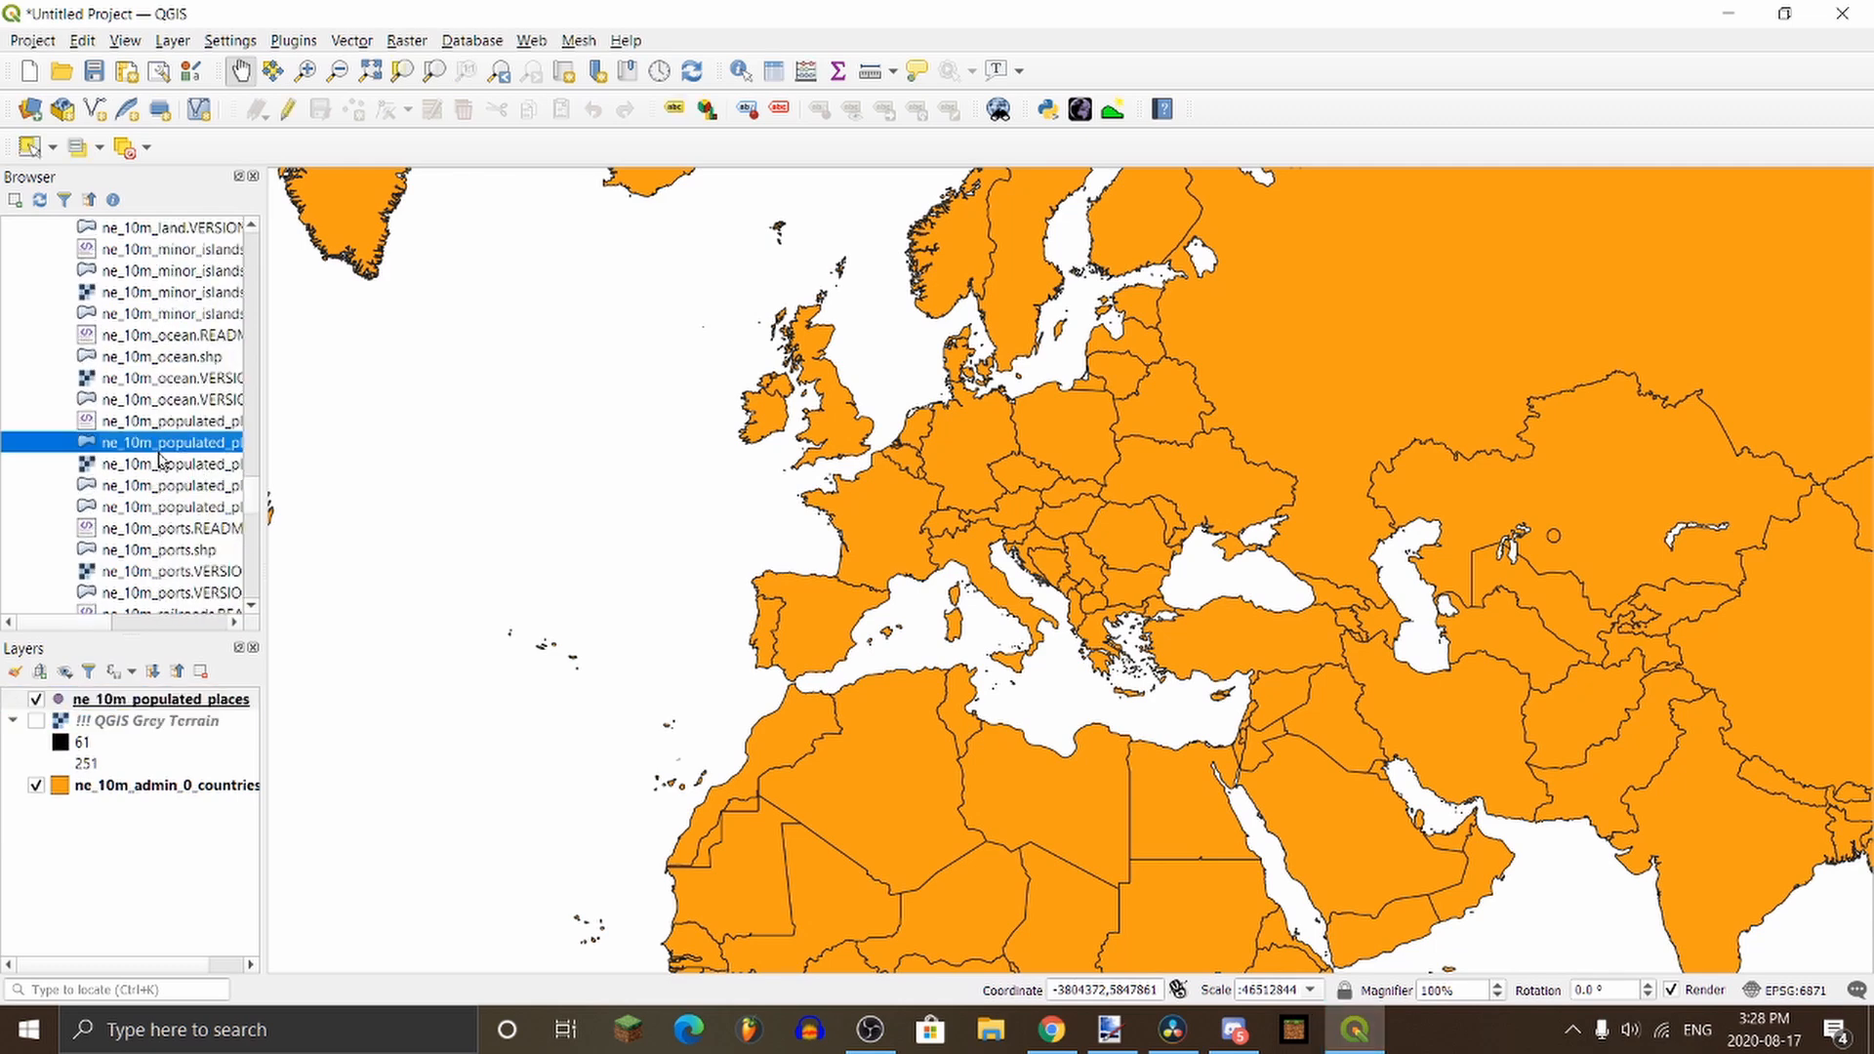
pyautogui.scroll(2, 926, 442)
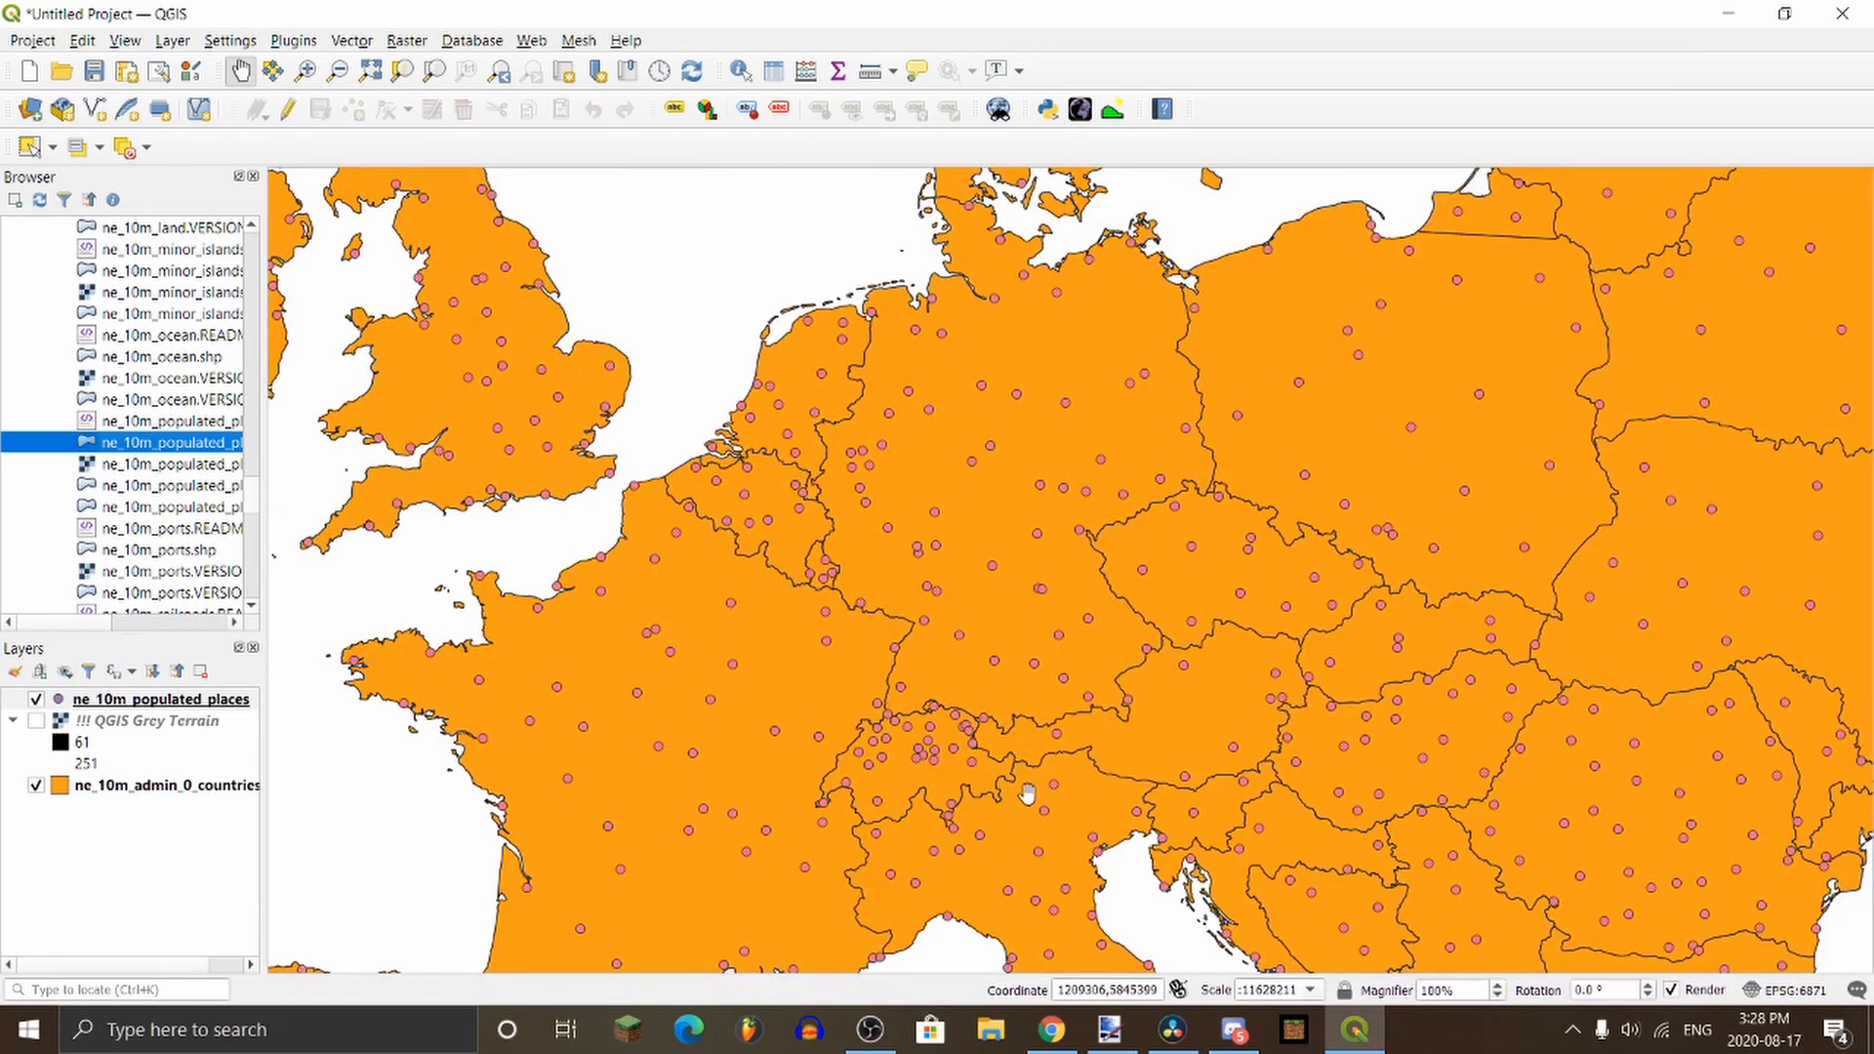
# Step: Turn on place-name labels for the ne_10m_populated_places layer and check them around Berlin
pyautogui.rightClick(112, 701)
pyautogui.click(179, 685)
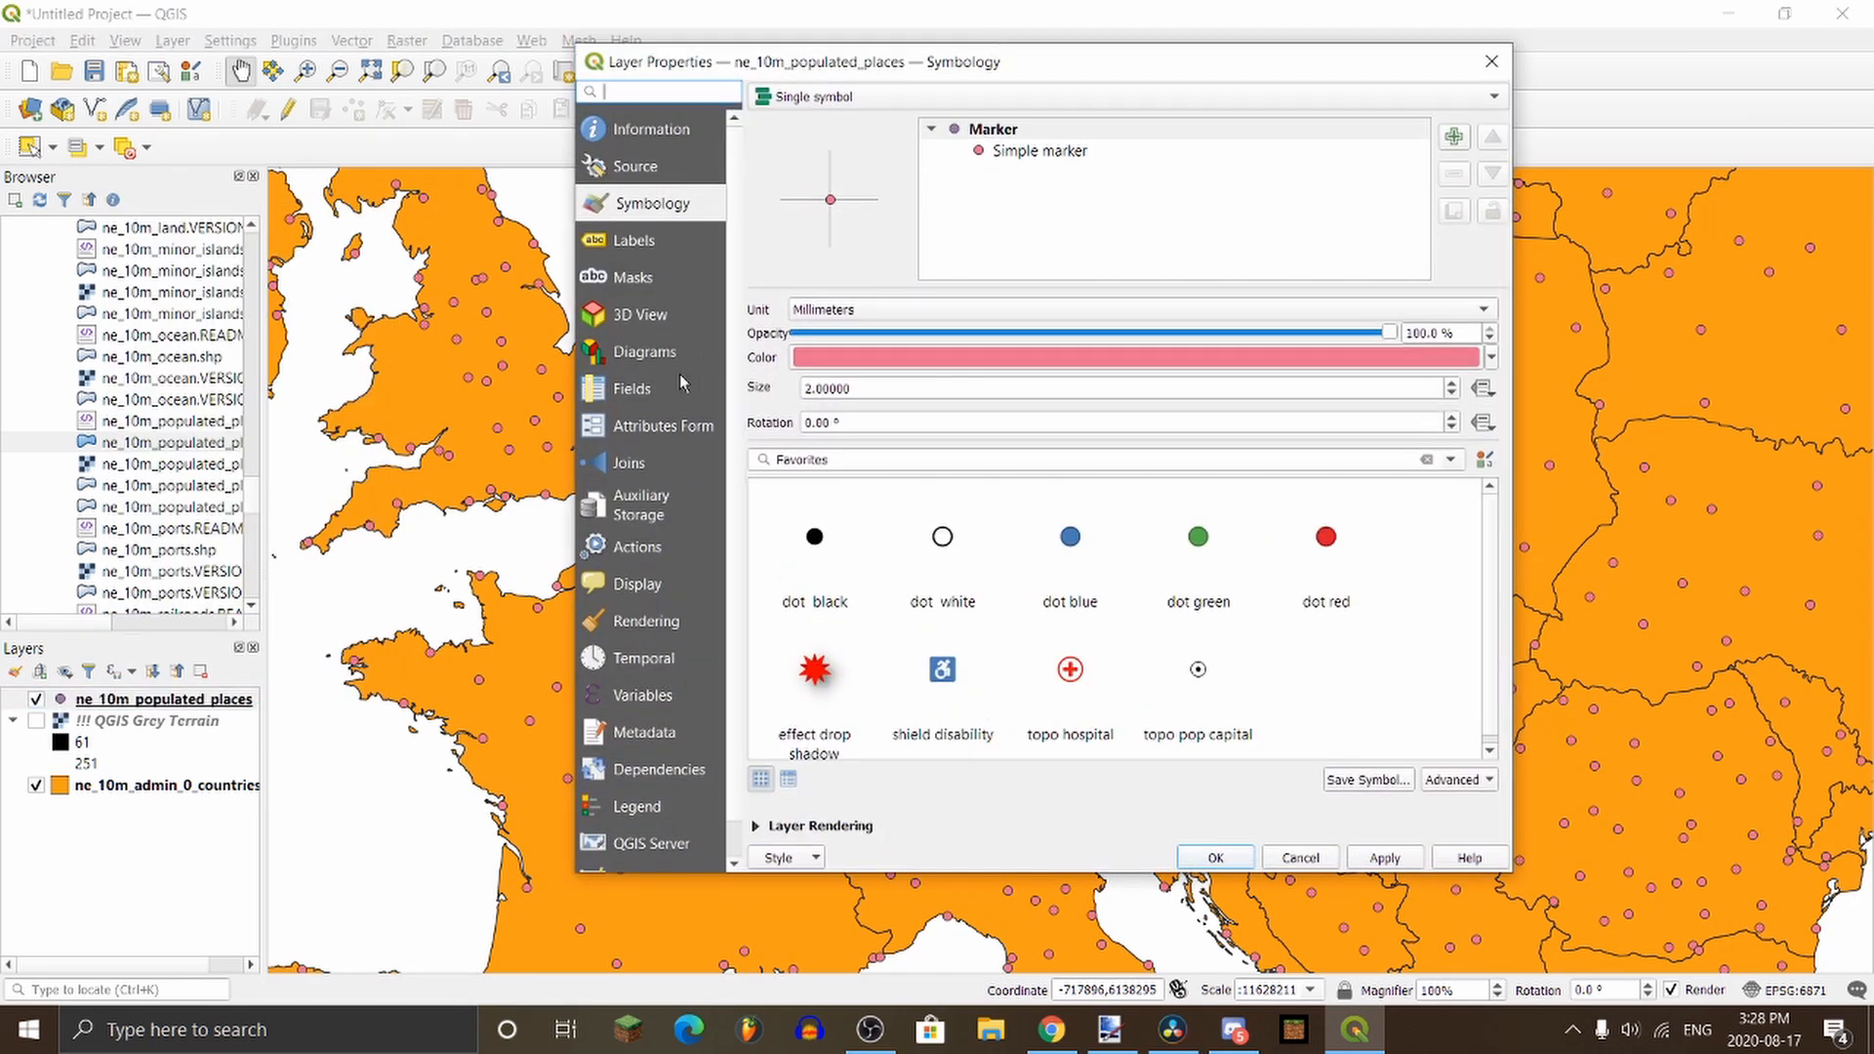
pyautogui.click(635, 241)
pyautogui.click(883, 97)
pyautogui.press('Escape')
pyautogui.click(1366, 859)
pyautogui.click(1242, 859)
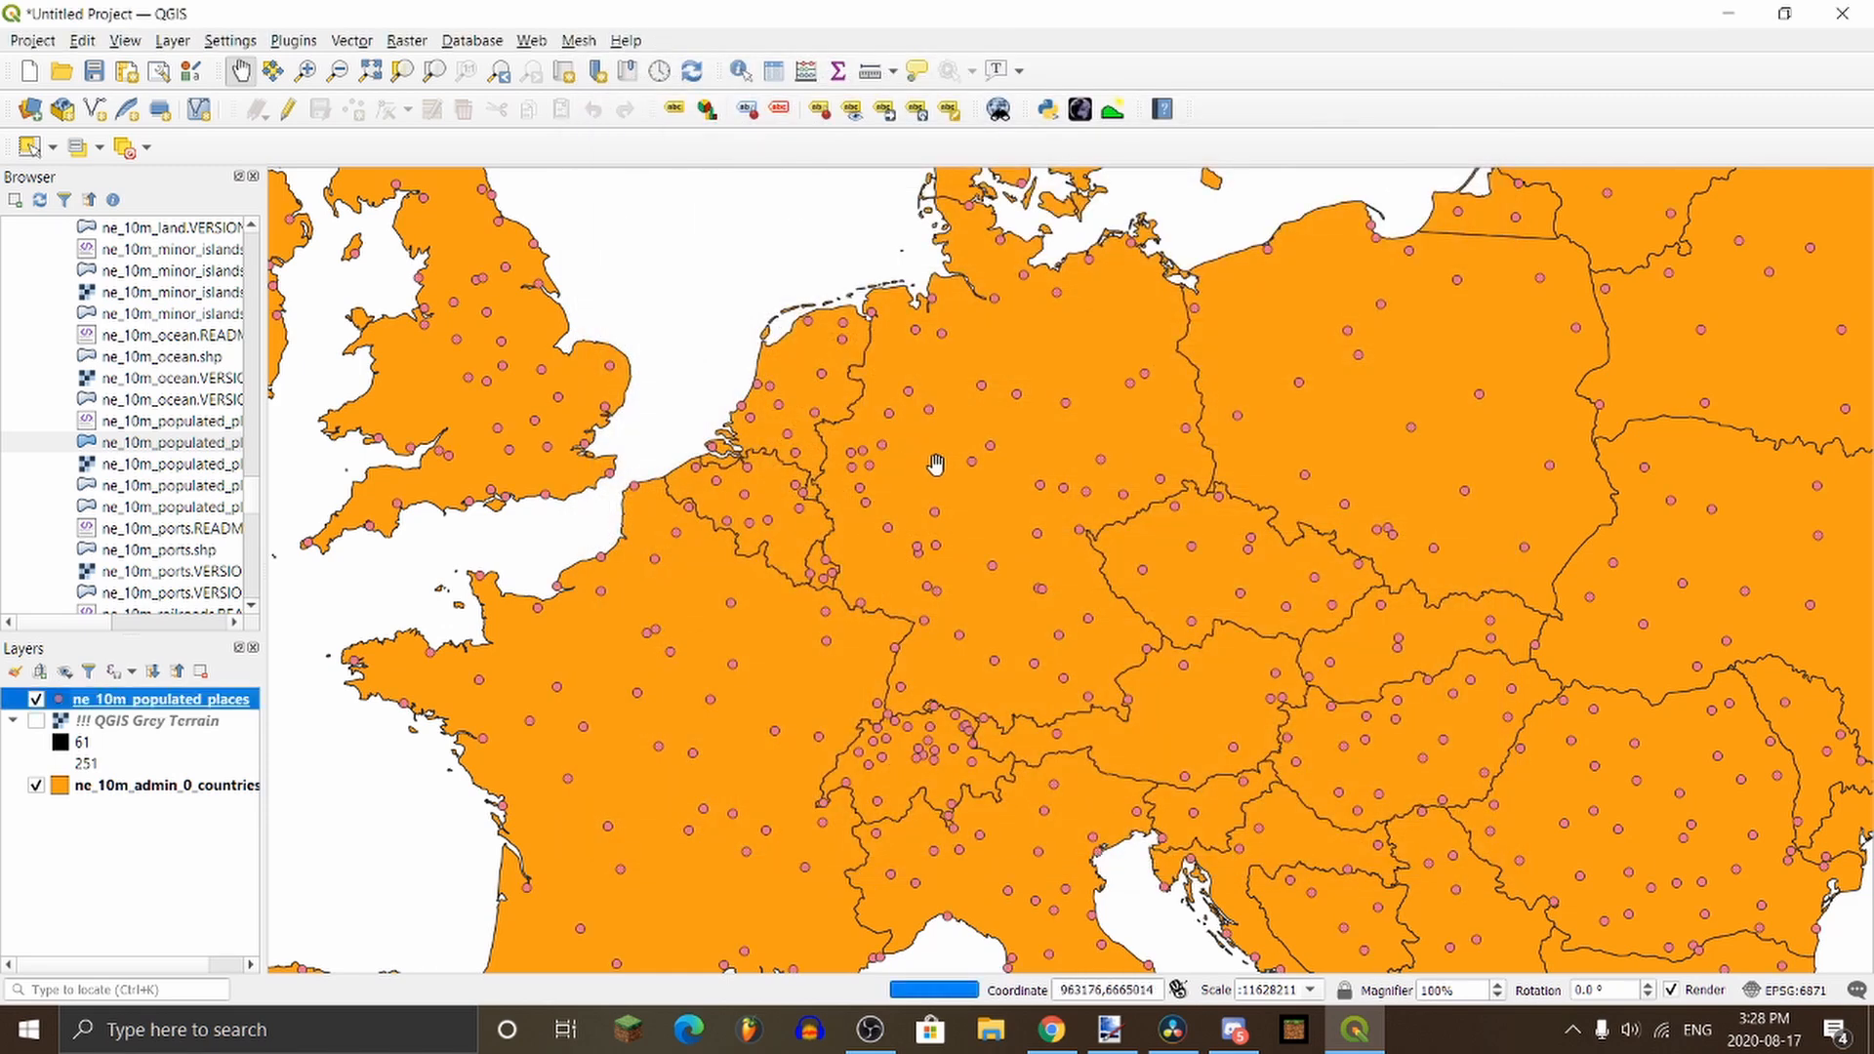
pyautogui.scroll(3, 1159, 363)
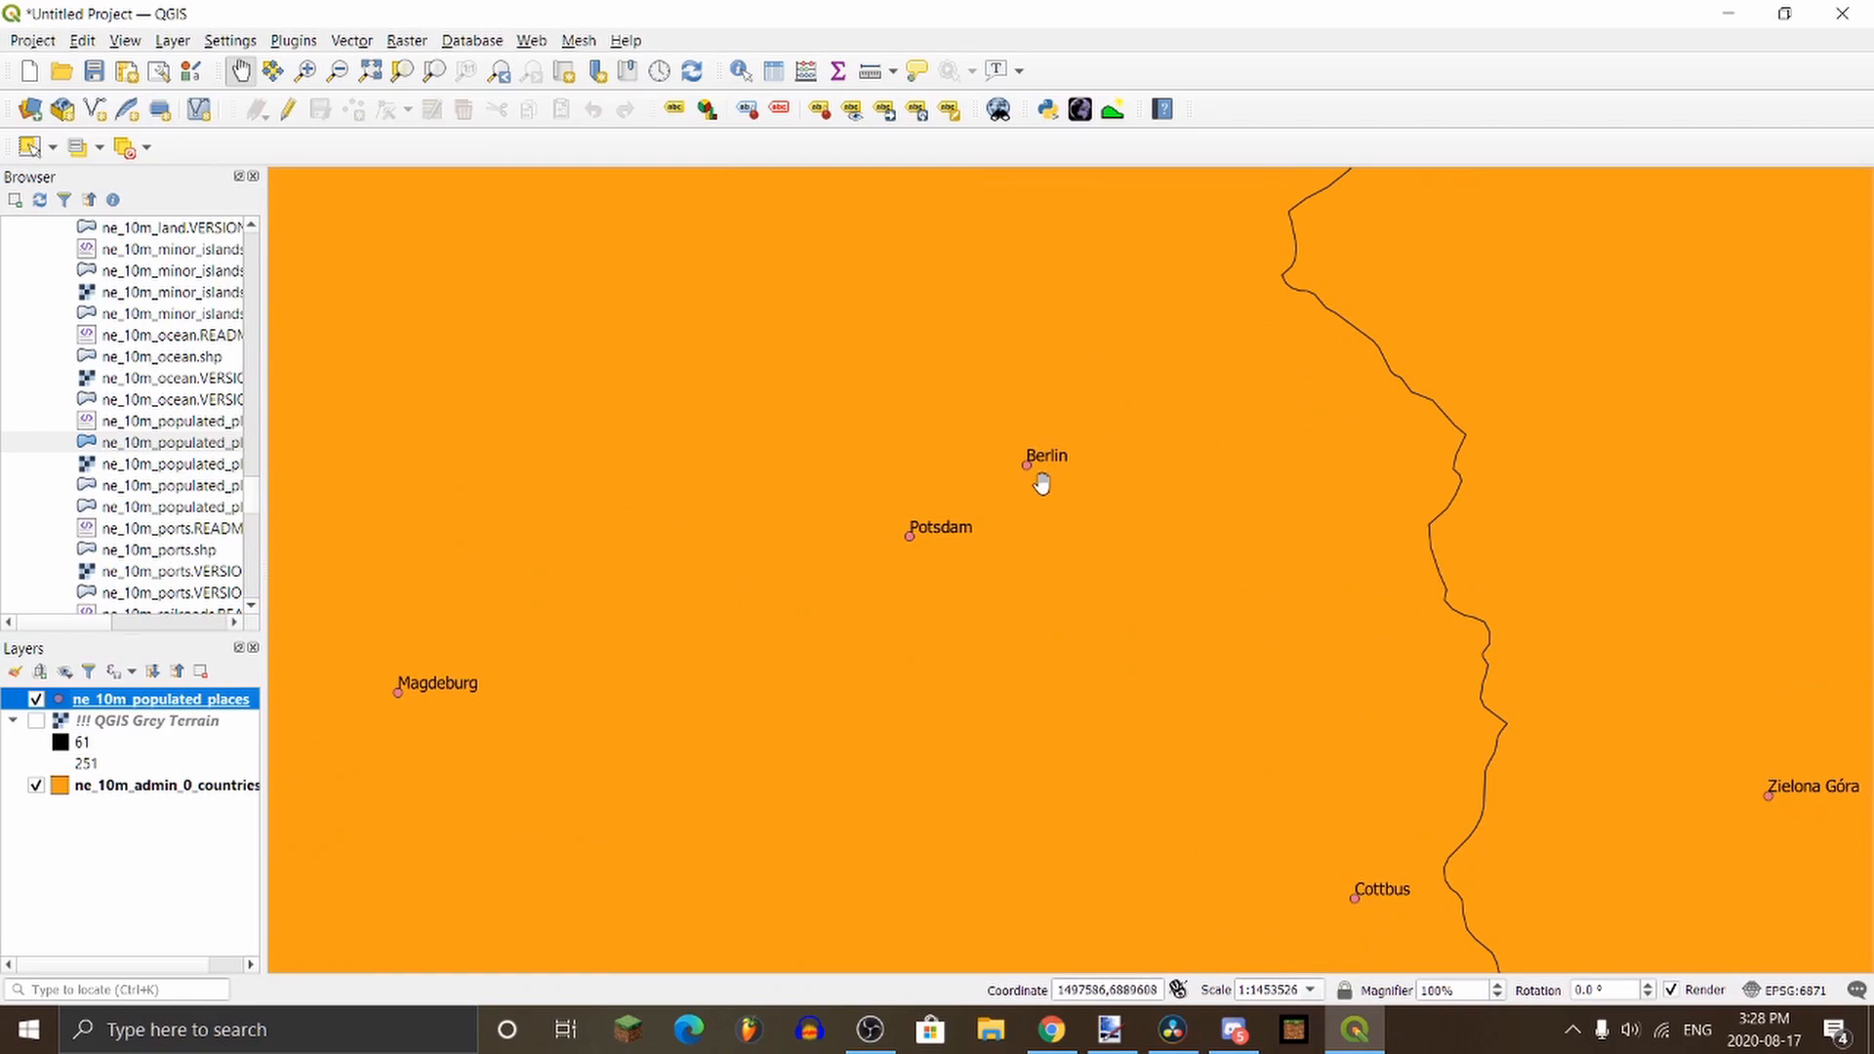
pyautogui.scroll(-3, 1054, 459)
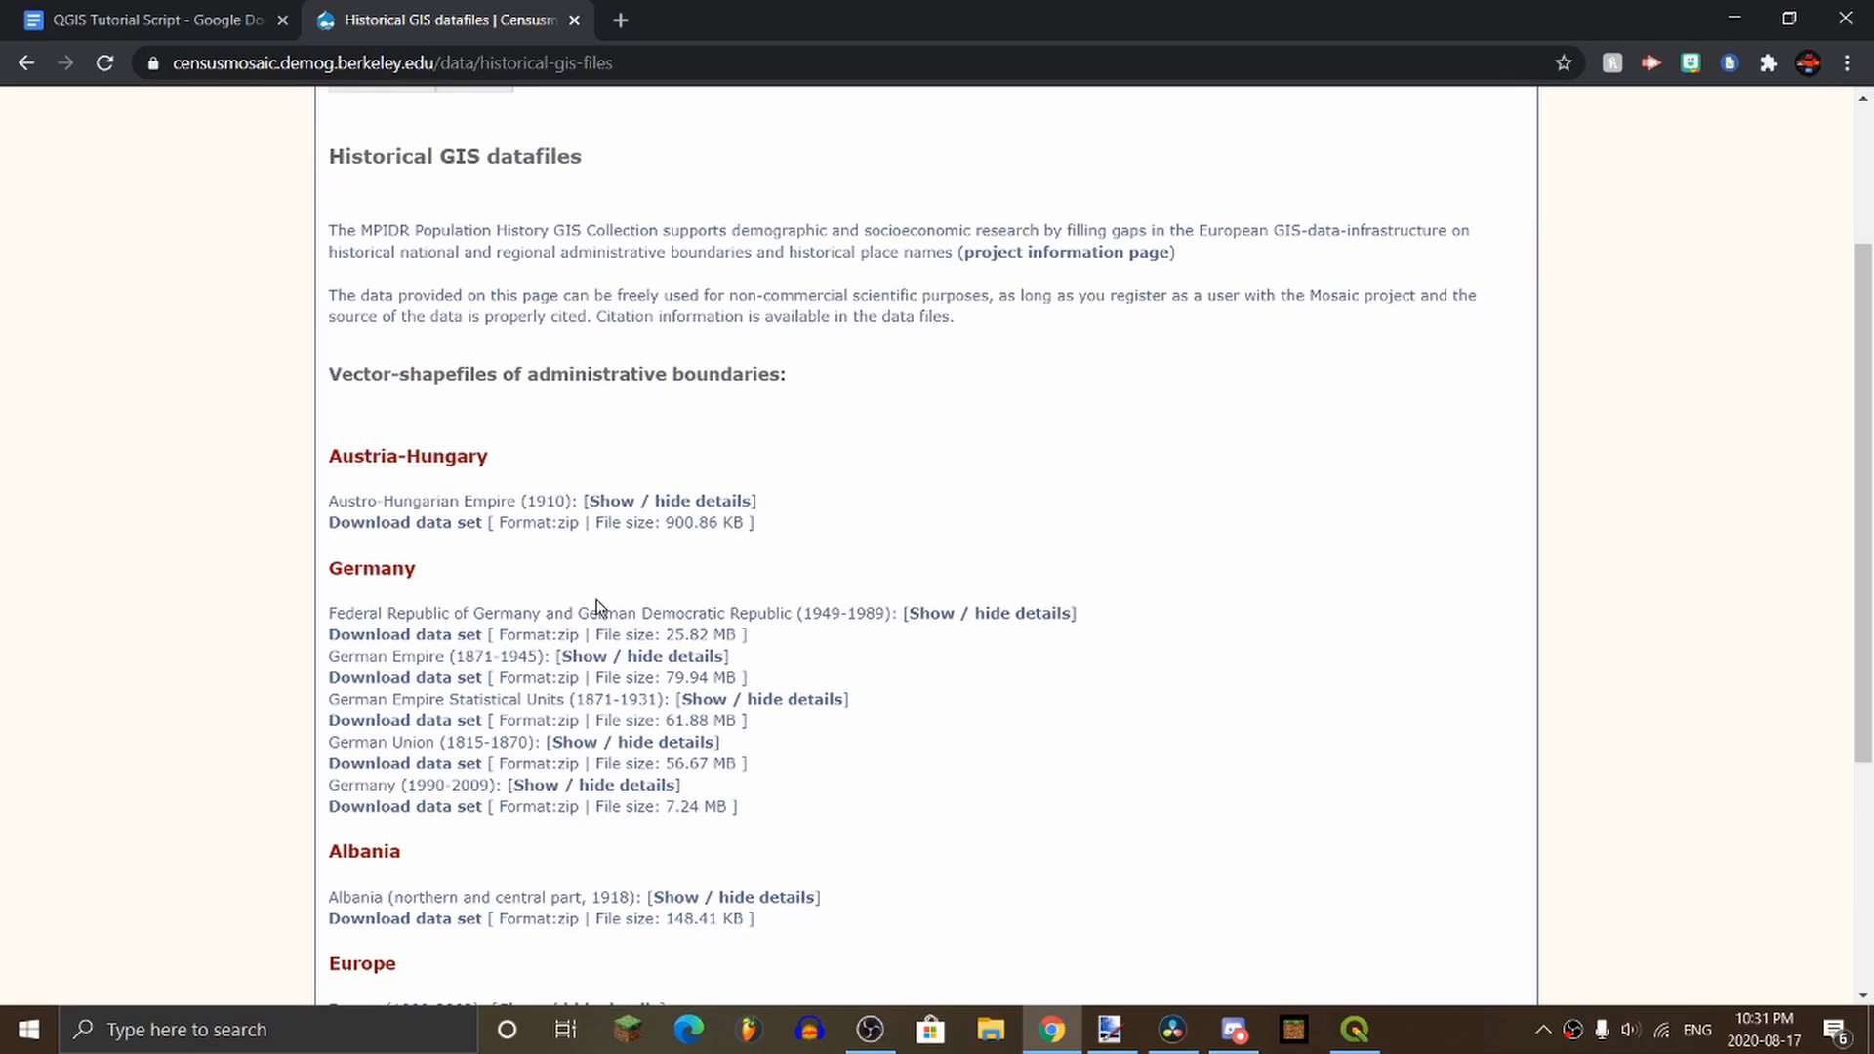
# Step: Switch to the browser and examine the historical administrative boundary shapefiles offered on the Census Mosaic Historical GIS datafiles page
pyautogui.scroll(-1, 418, 710)
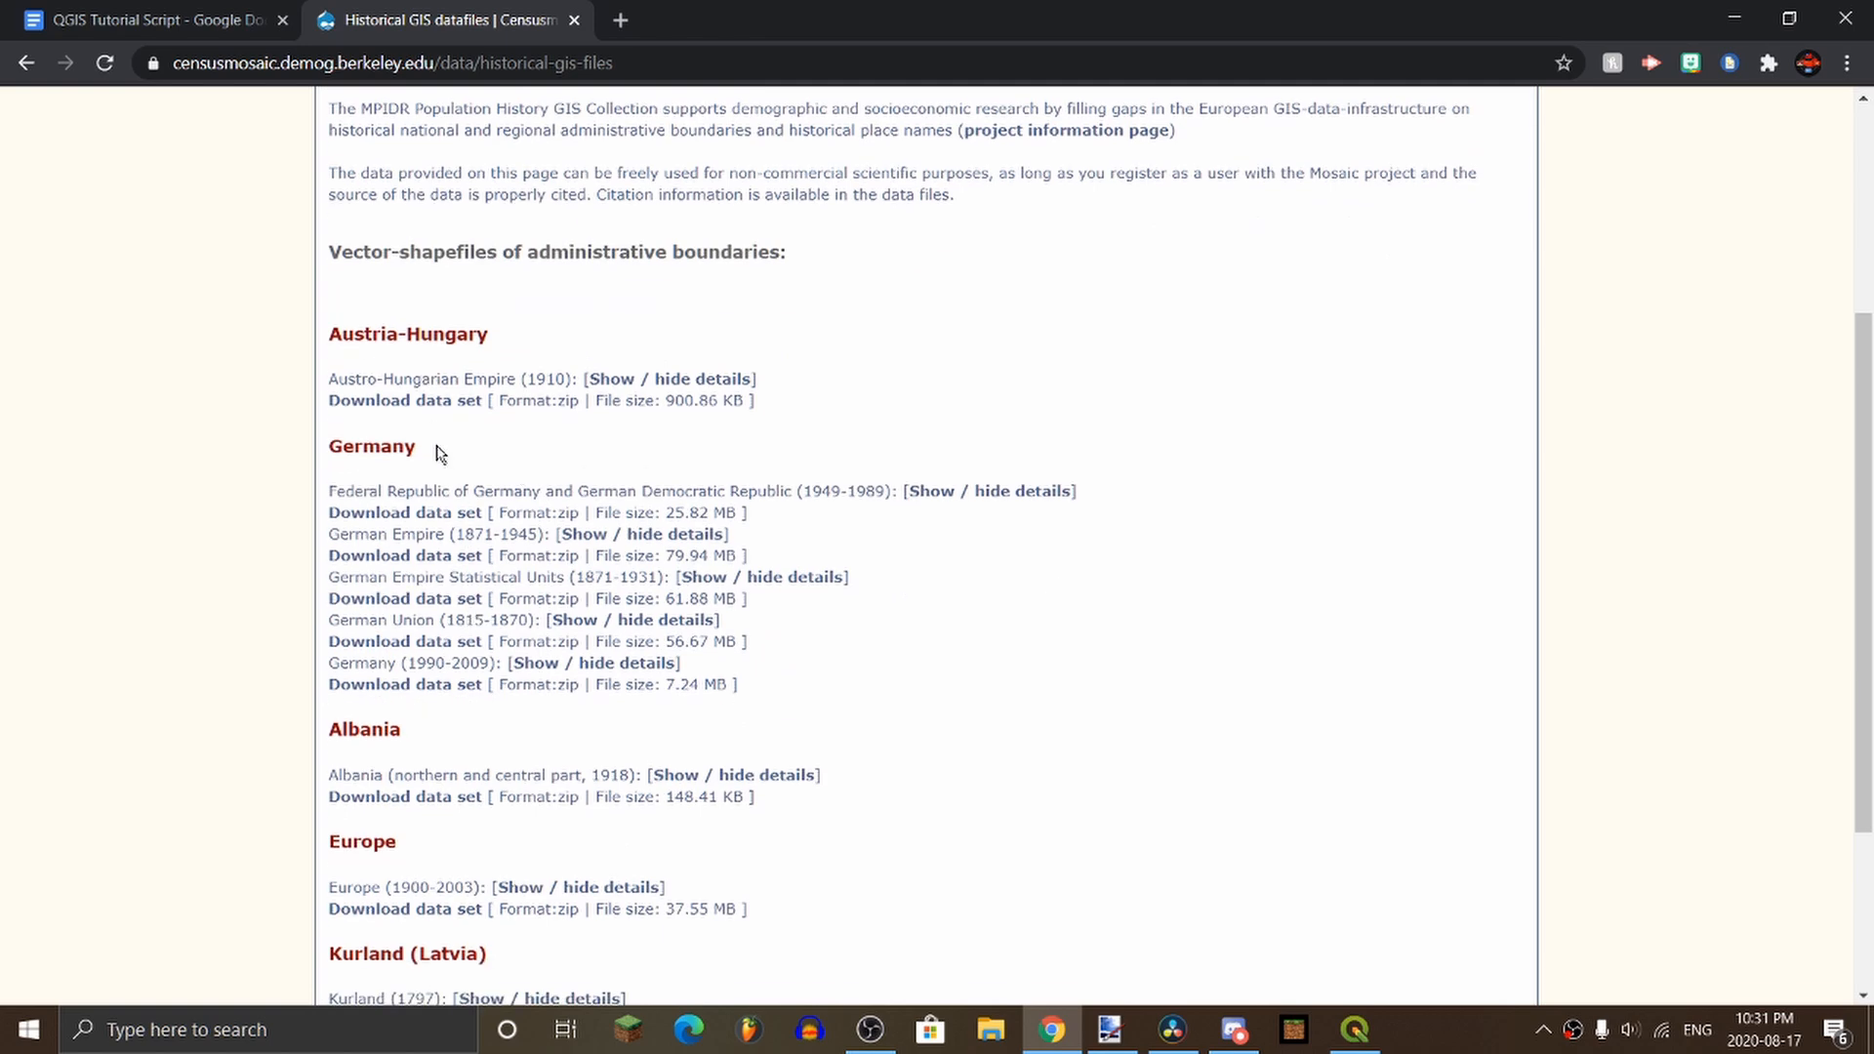
pyautogui.scroll(-2, 439, 457)
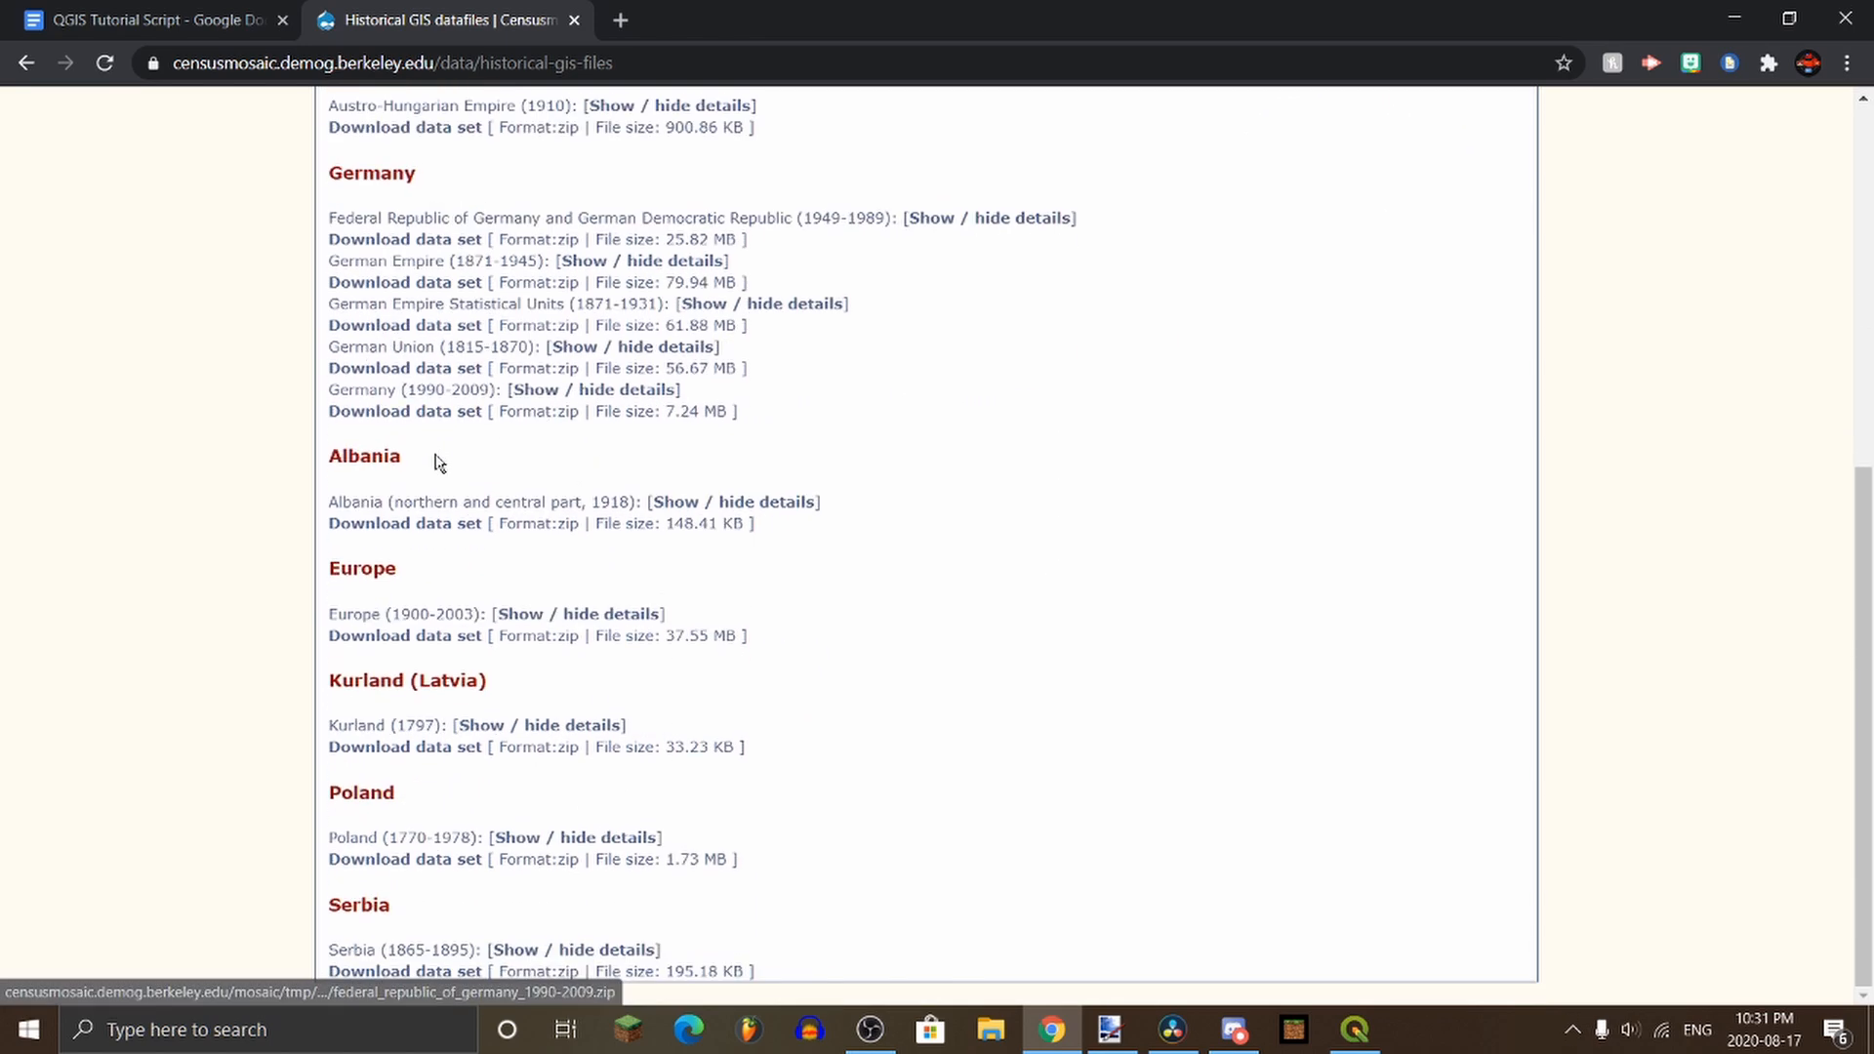
# Step: Download the Europe (1900-2003) data set to Downloads as europe_1900-2003 (1) and open the zip archive
pyautogui.click(420, 640)
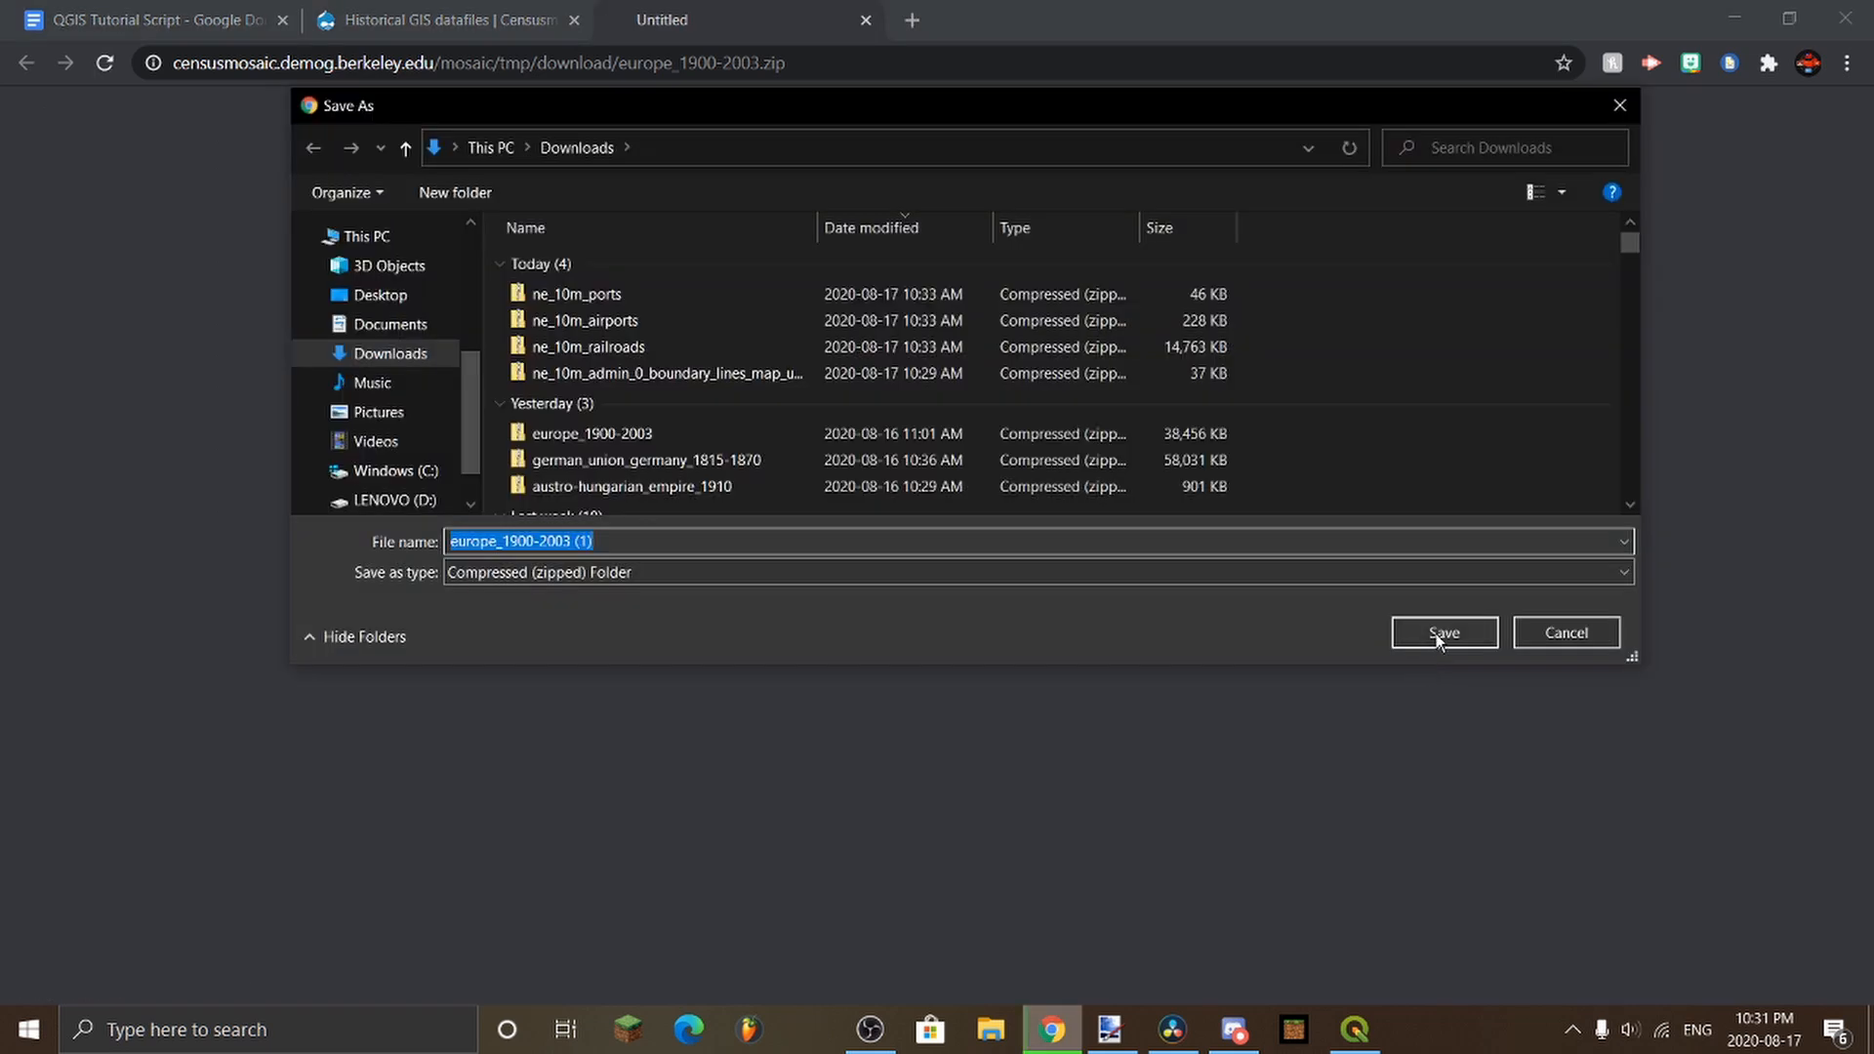
pyautogui.click(1435, 644)
pyautogui.click(208, 979)
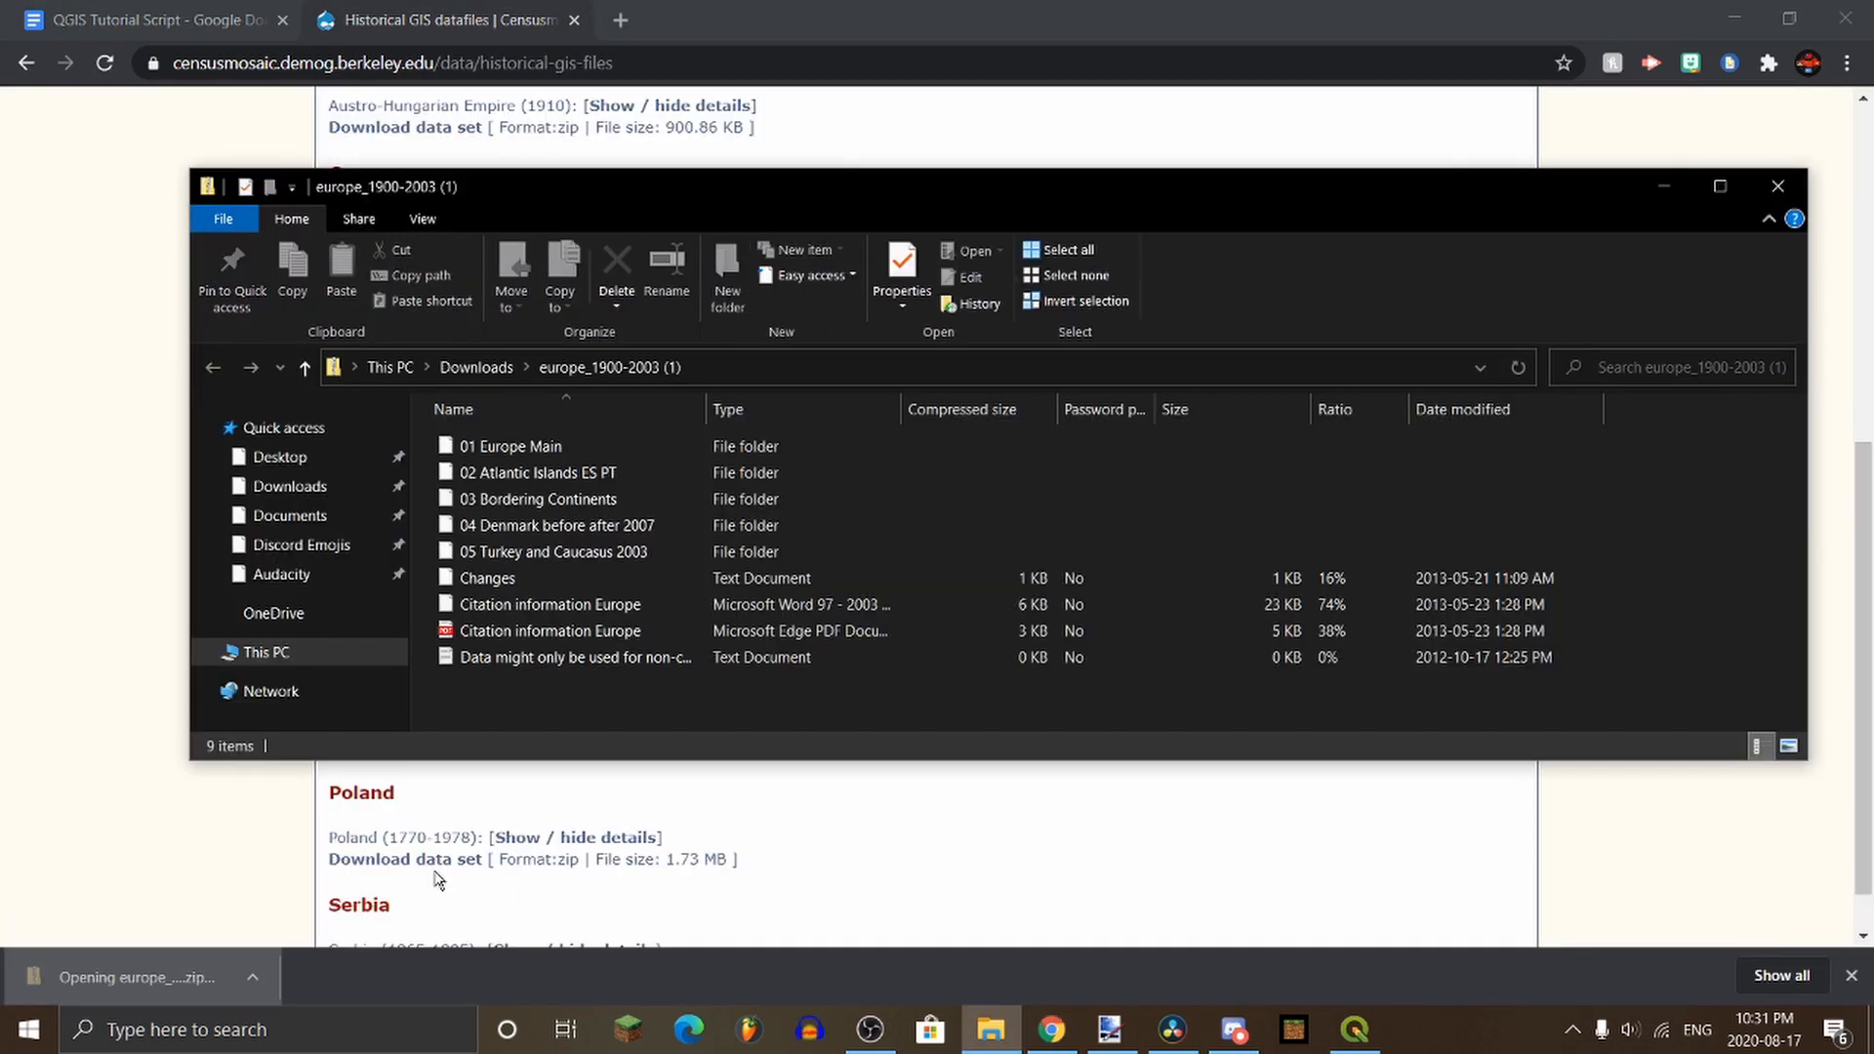
# Step: Extract the europe_1900-2003 (1) archive from Downloads into the QGIS Historical Borders folder
pyautogui.click(273, 534)
pyautogui.rightClick(665, 480)
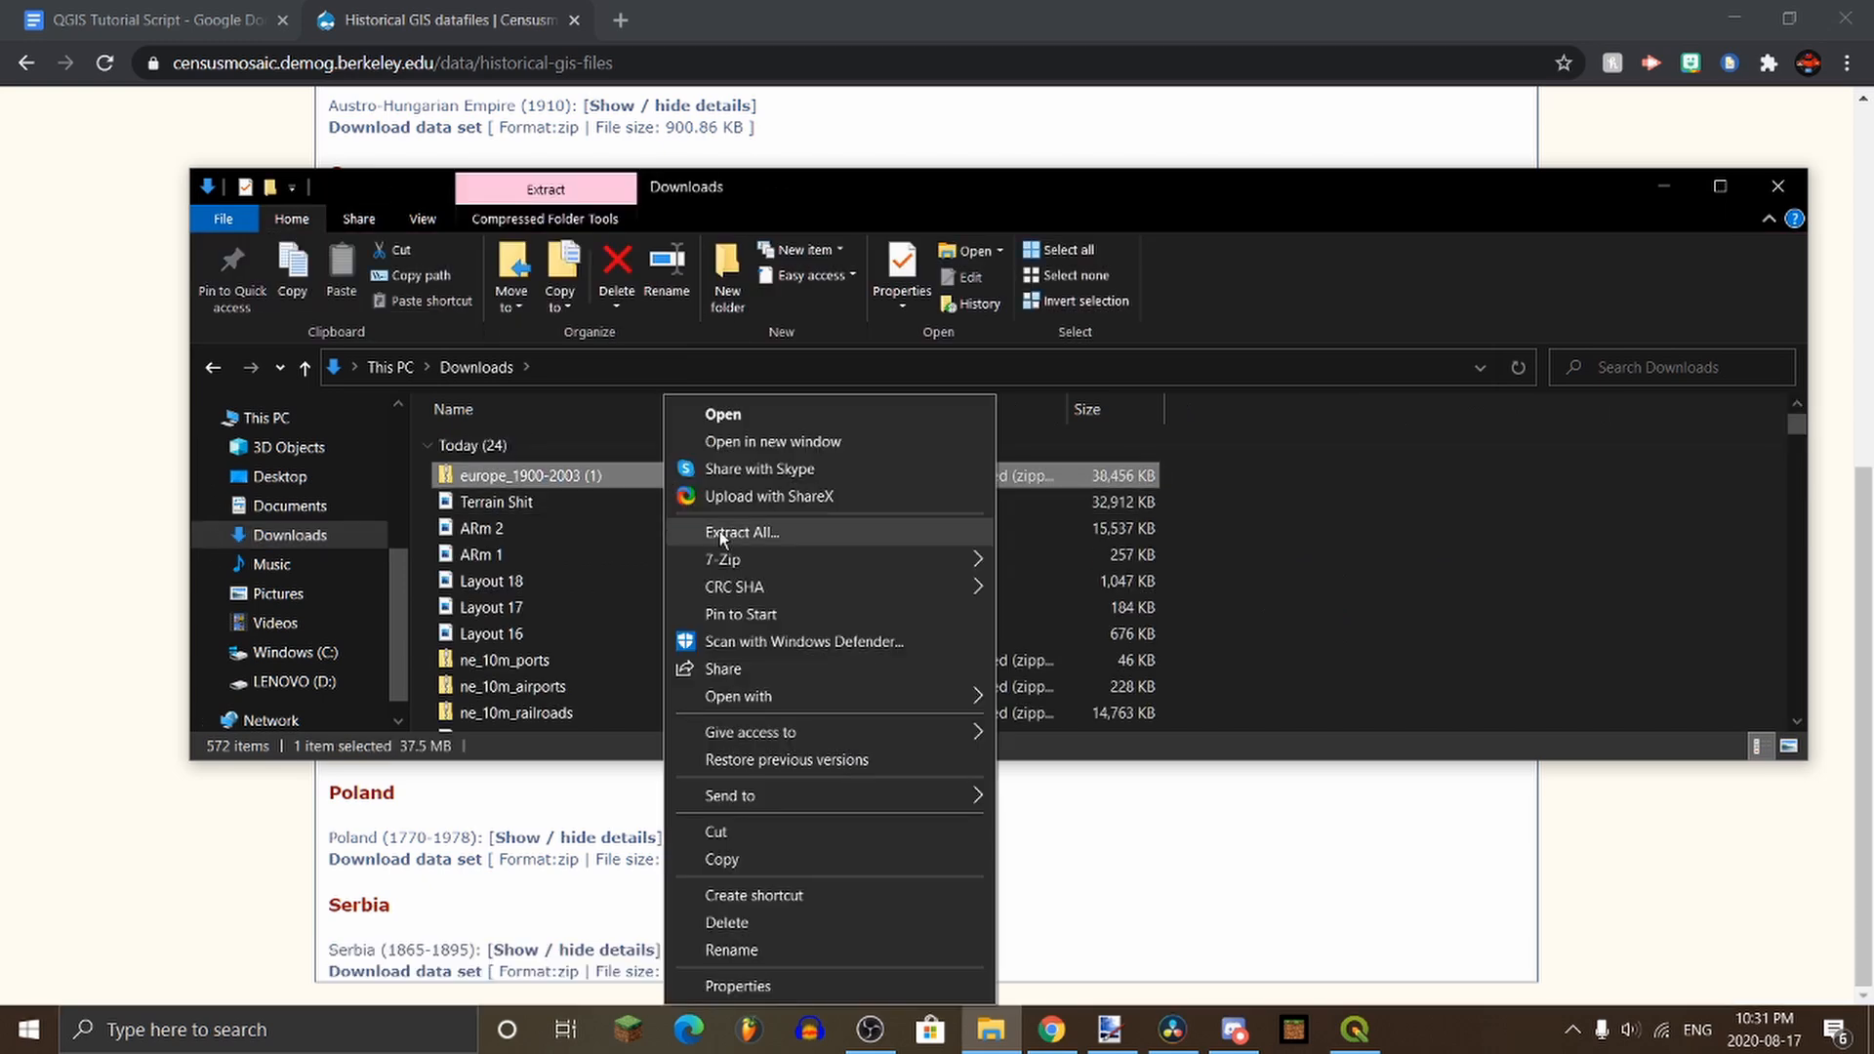
pyautogui.click(742, 532)
pyautogui.click(1179, 401)
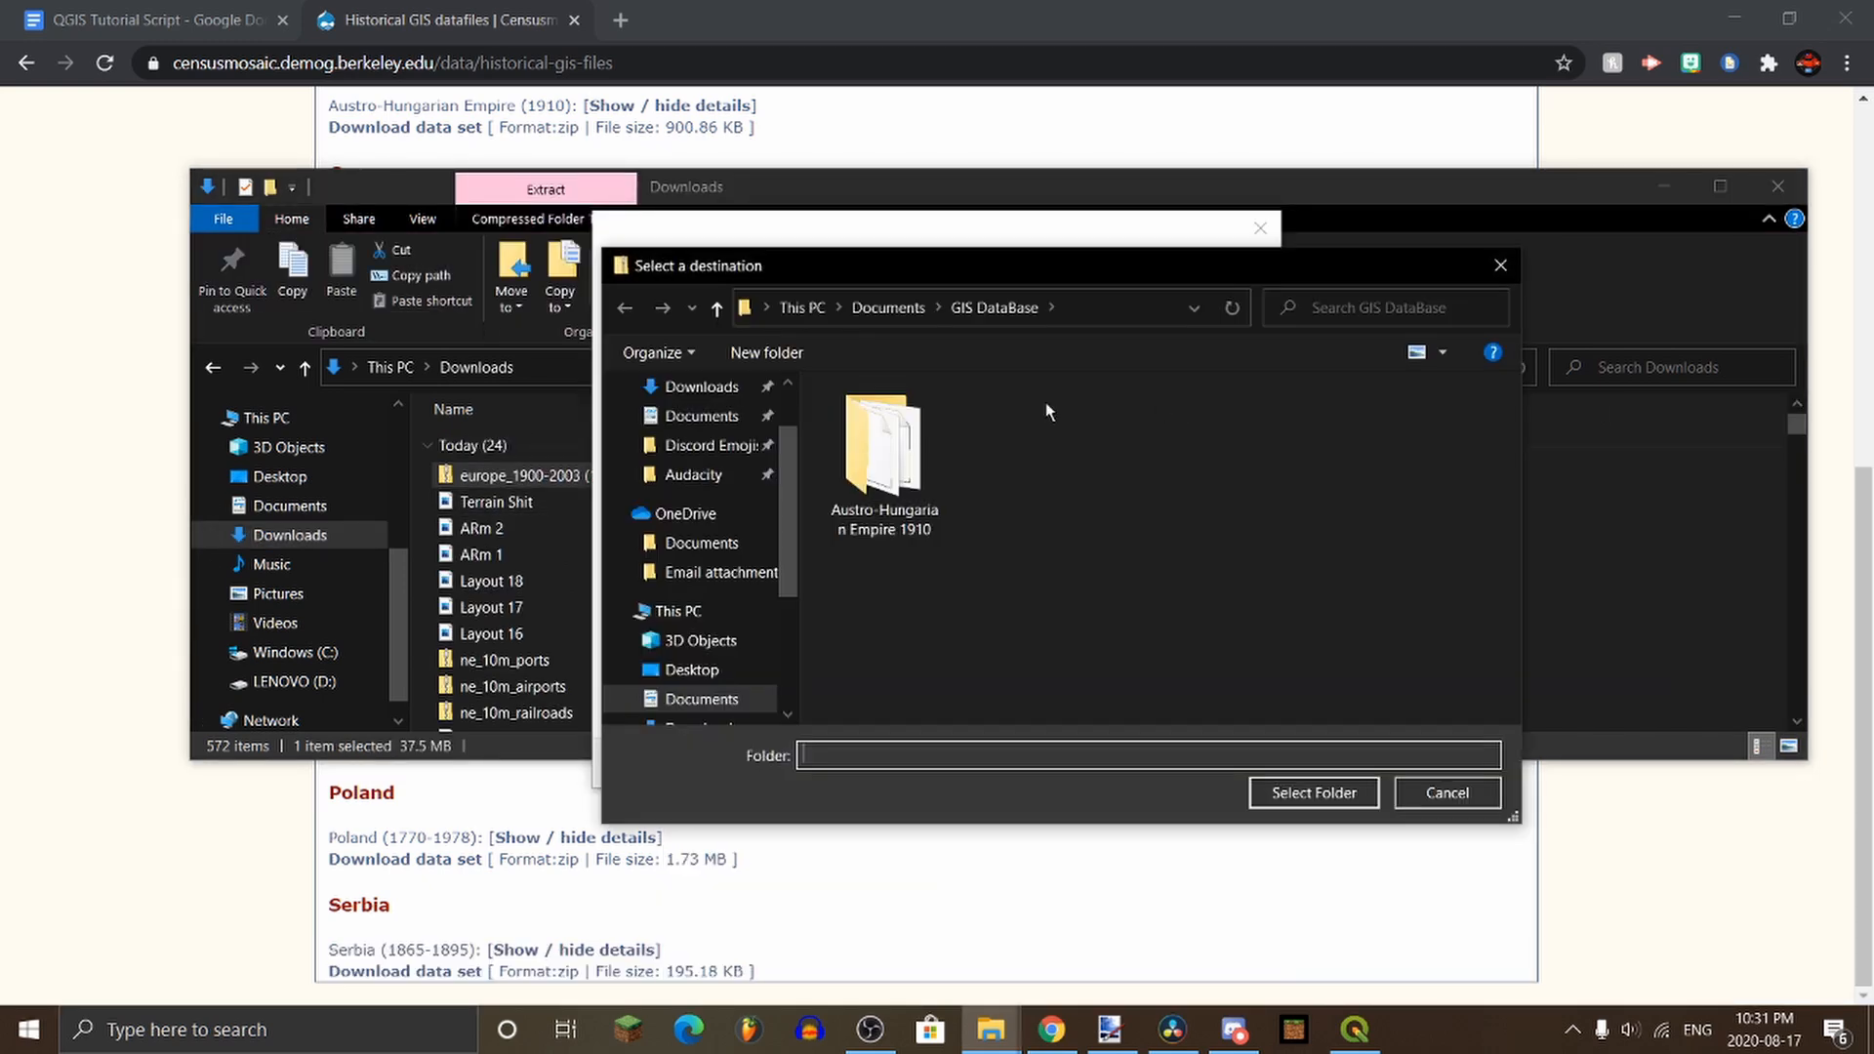
pyautogui.click(721, 699)
pyautogui.scroll(-5, 948, 606)
pyautogui.click(937, 571)
pyautogui.click(1313, 793)
pyautogui.press('Return')
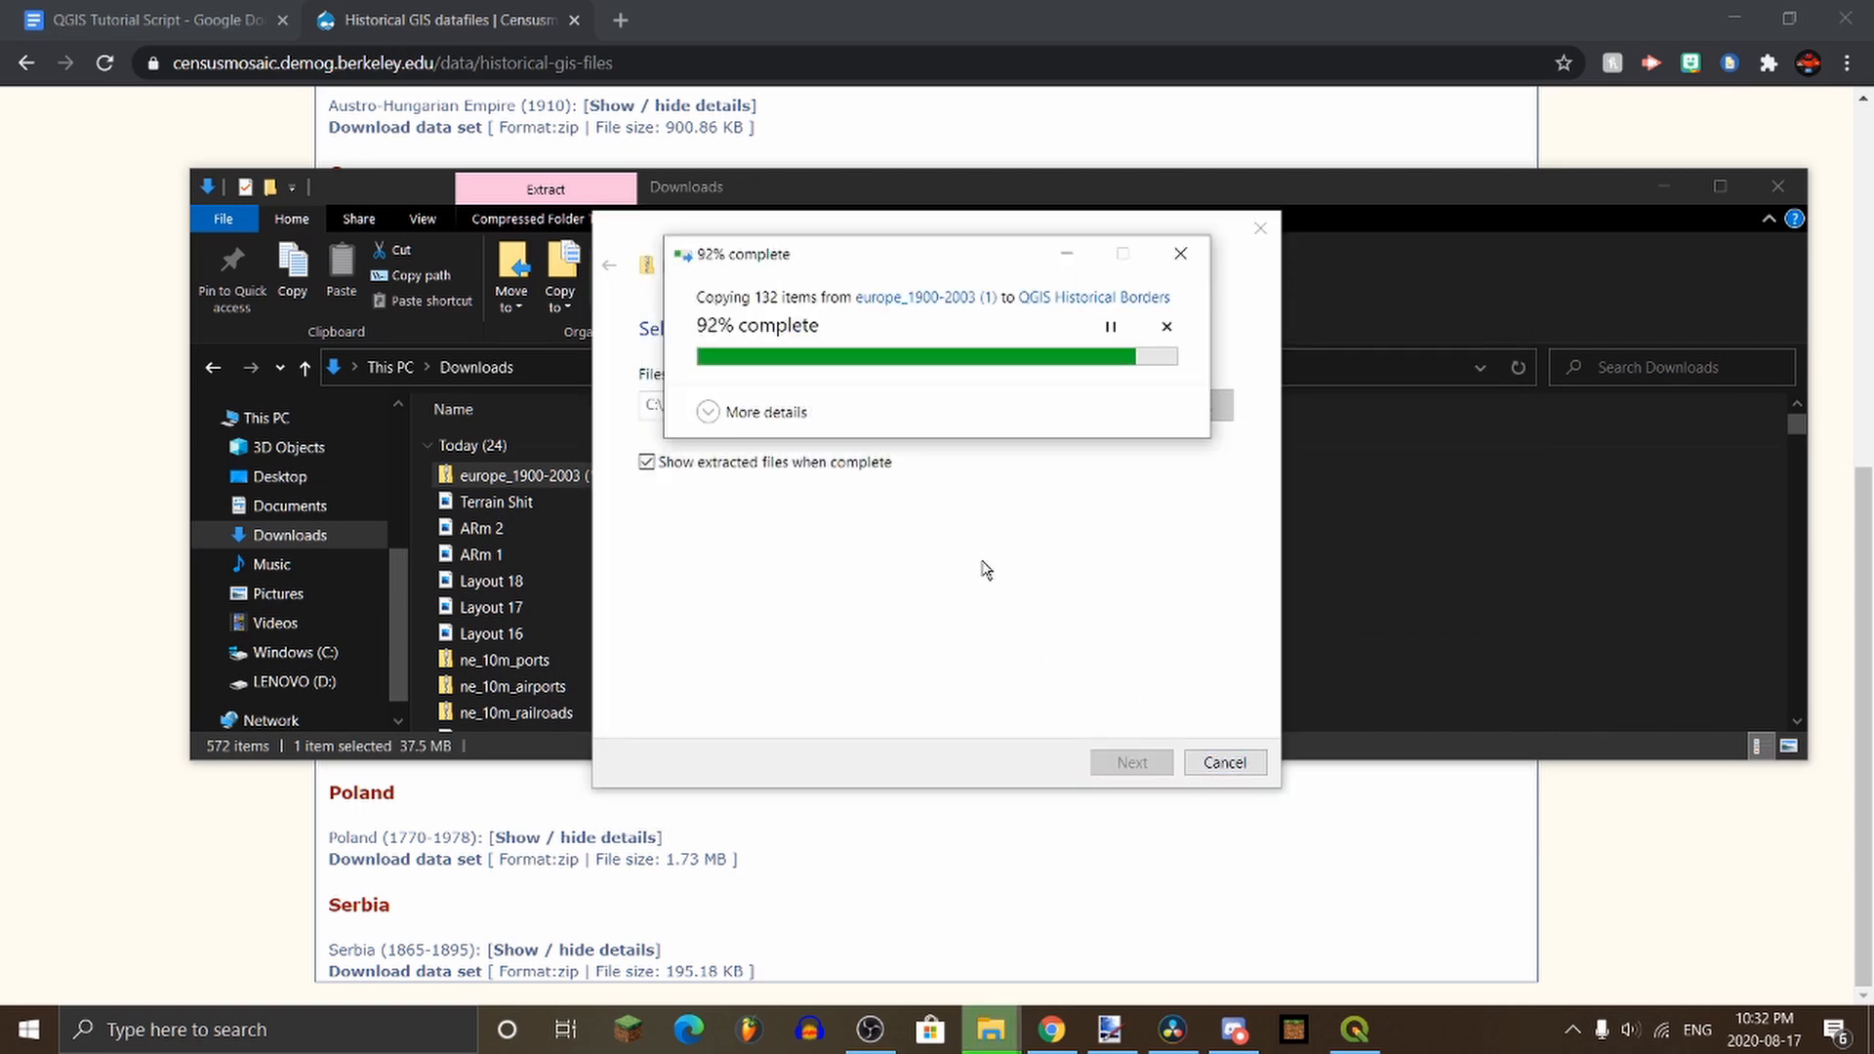
pyautogui.click(920, 433)
# Step: Switch to QGIS, add the ne_10m_admin_0_countries vector layer from the favorite folder, and inspect it over Europe
pyautogui.click(1051, 1030)
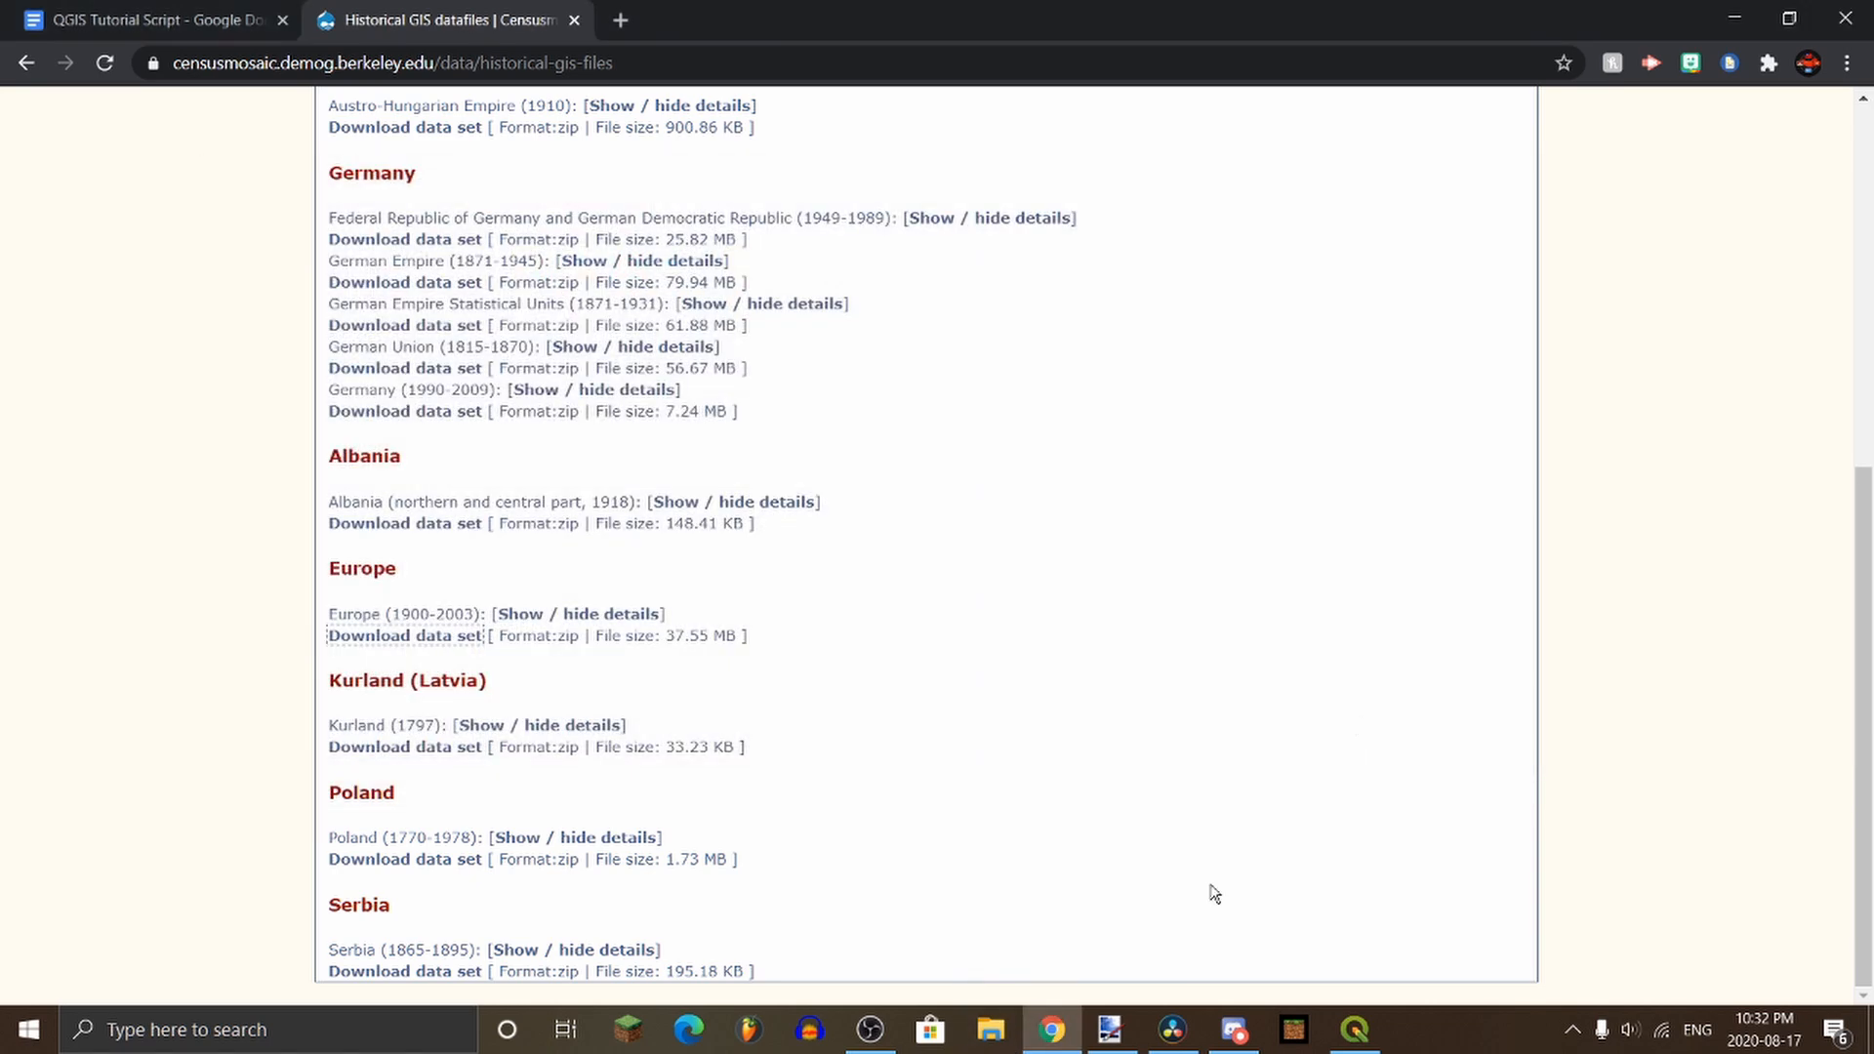
pyautogui.click(1355, 1030)
pyautogui.scroll(-4, 127, 410)
pyautogui.doubleClick(161, 400)
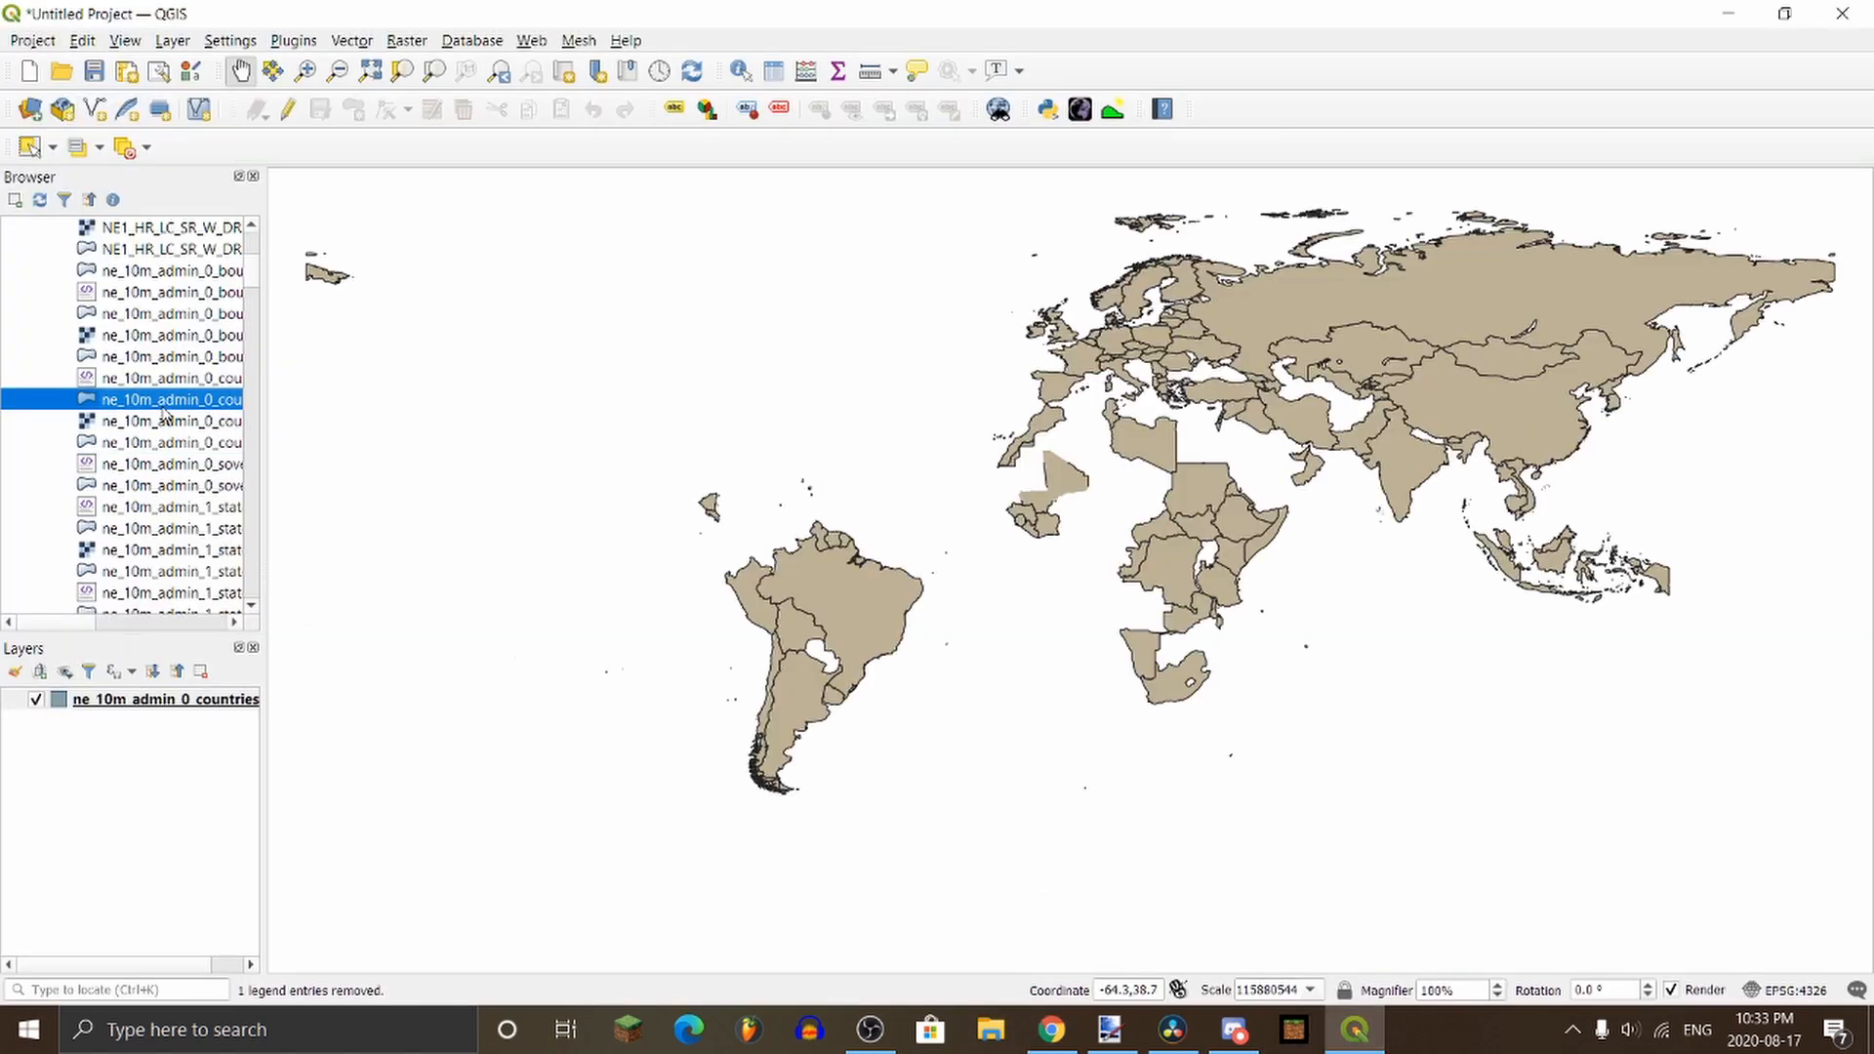
pyautogui.scroll(2, 1083, 317)
pyautogui.moveTo(1125, 360); pyautogui.dragTo(765, 485)
pyautogui.scroll(4, 134, 355)
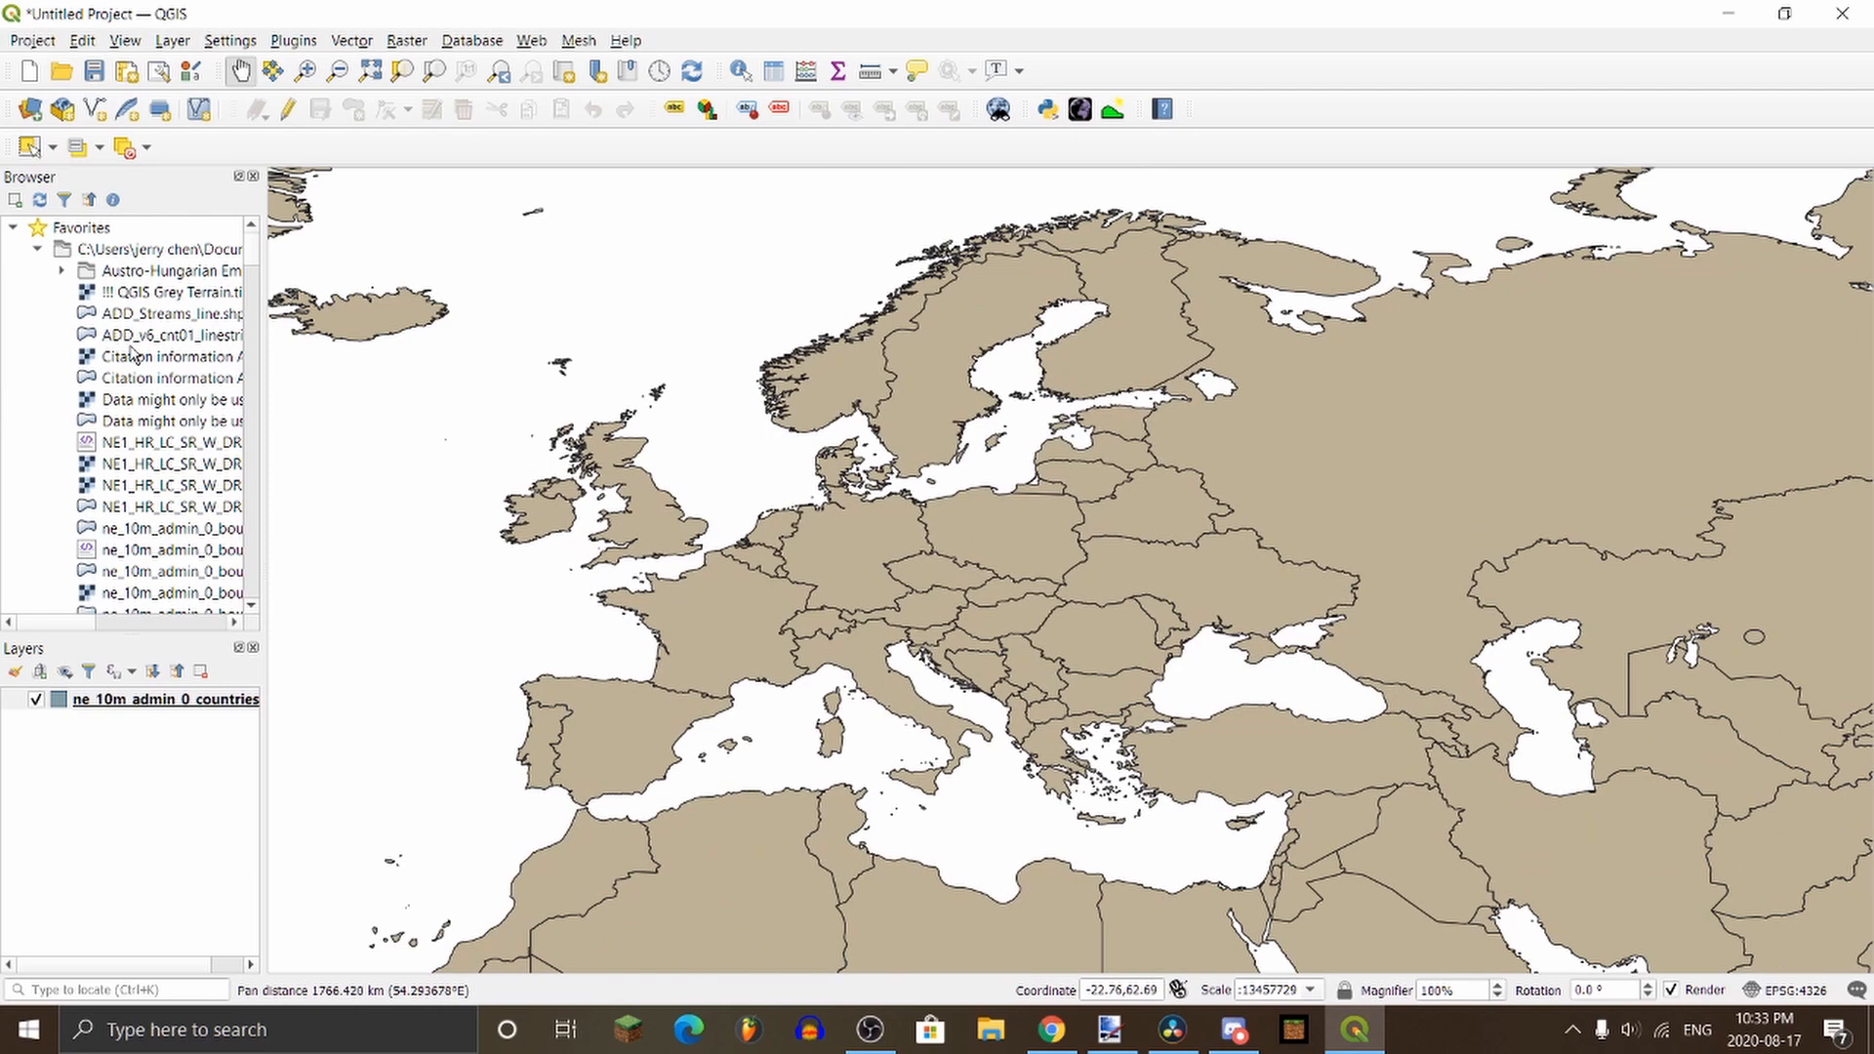
pyautogui.click(38, 251)
pyautogui.doubleClick(145, 314)
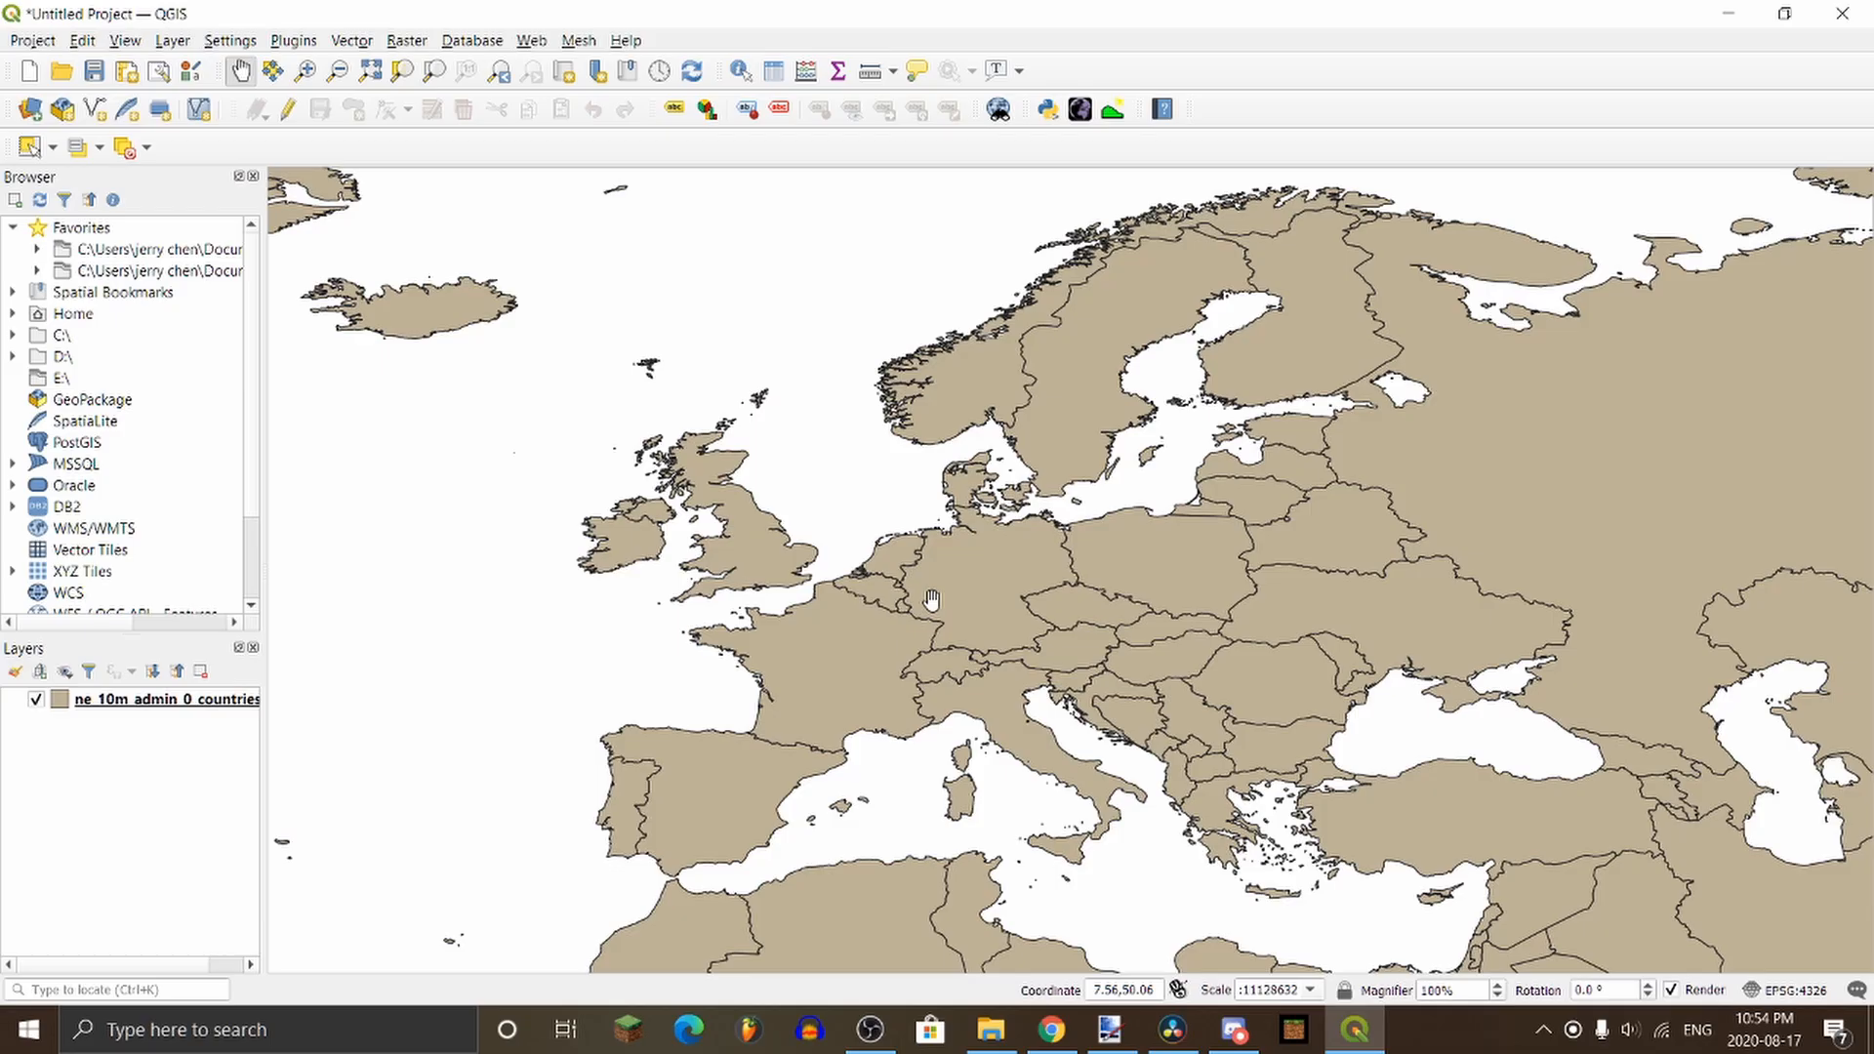
# Step: Create a new print layout for the countries map, leaving the title empty
pyautogui.click(32, 40)
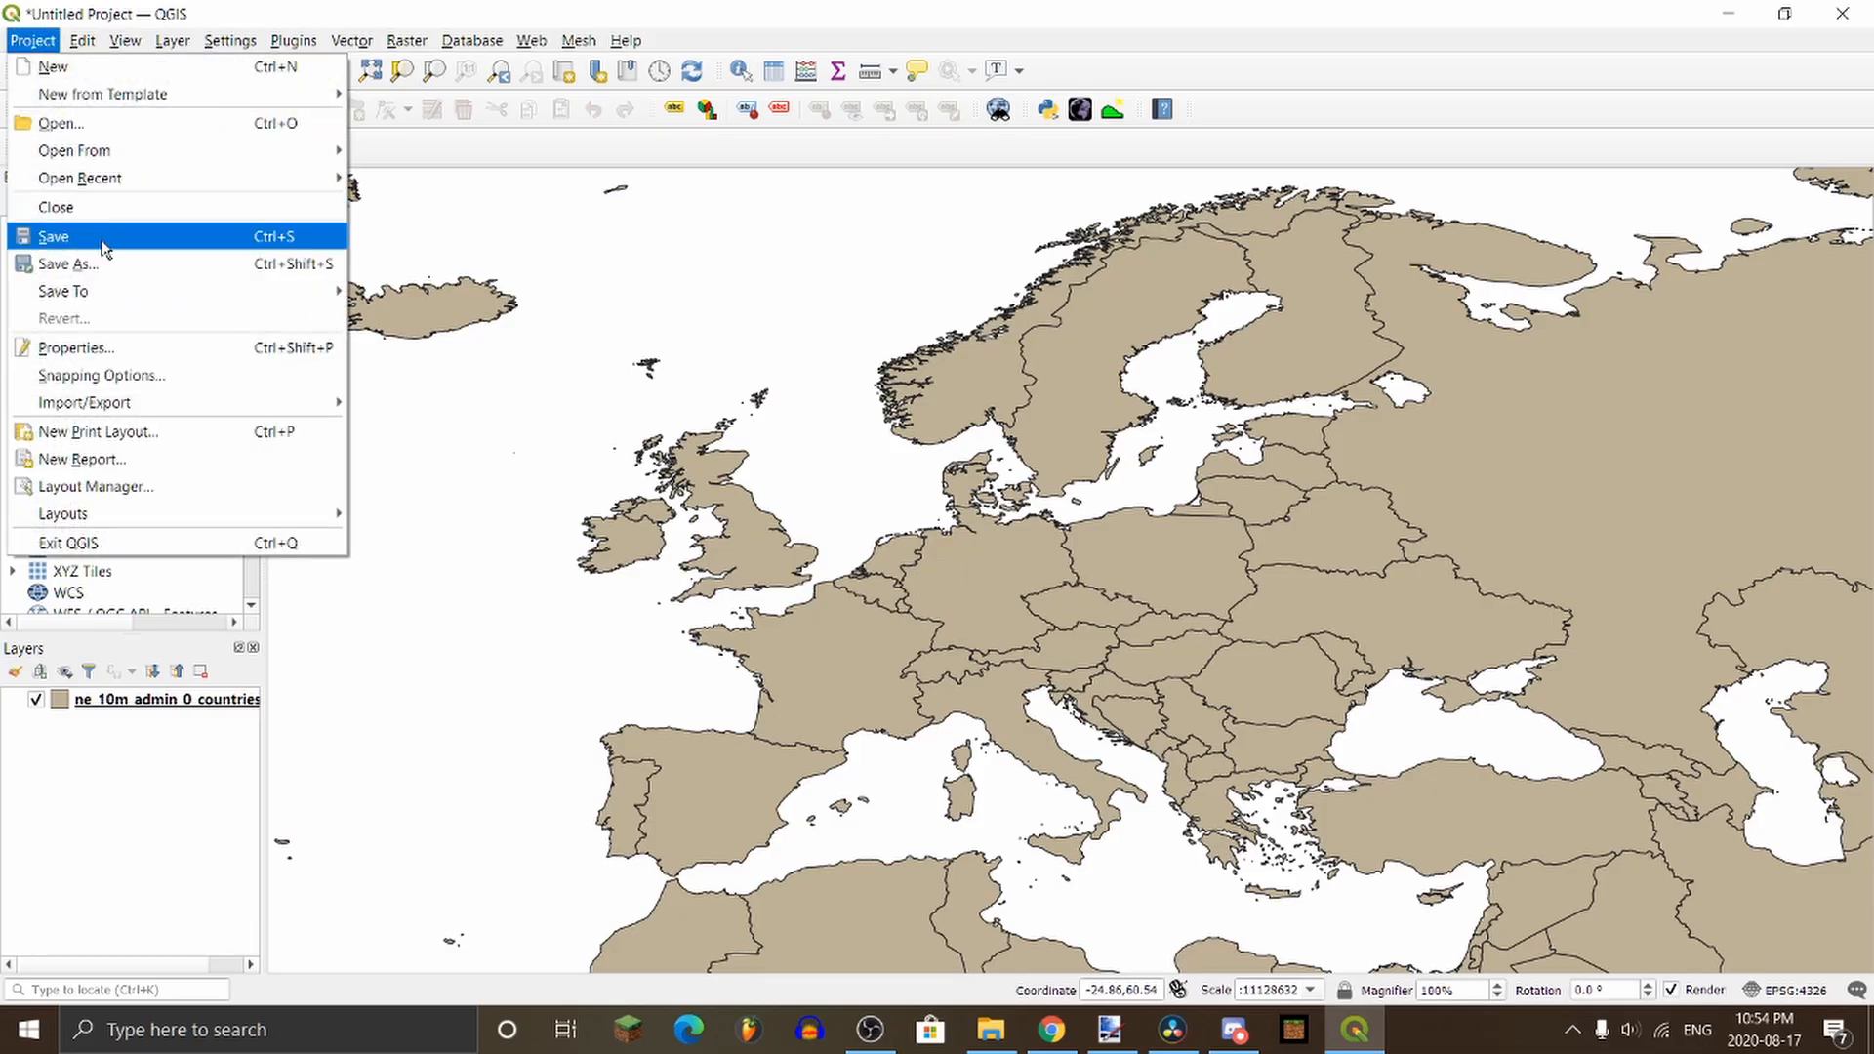
pyautogui.click(159, 439)
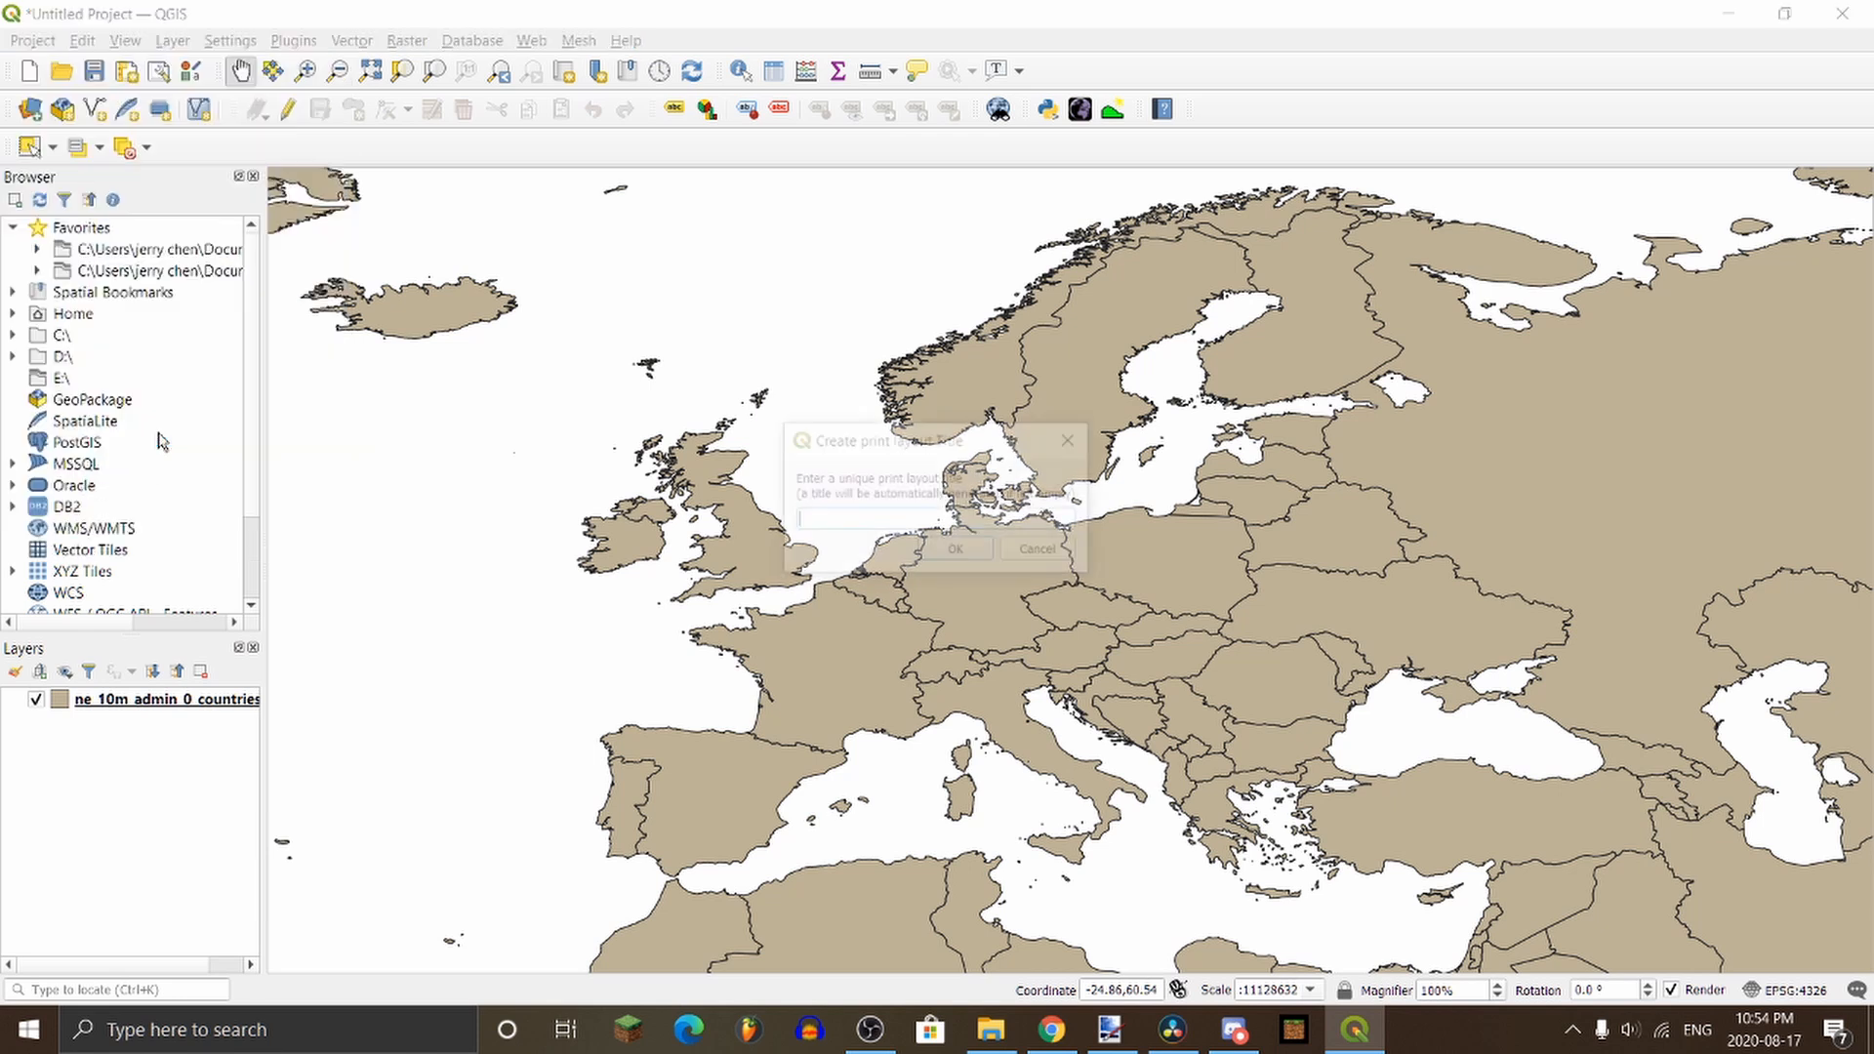
pyautogui.click(957, 553)
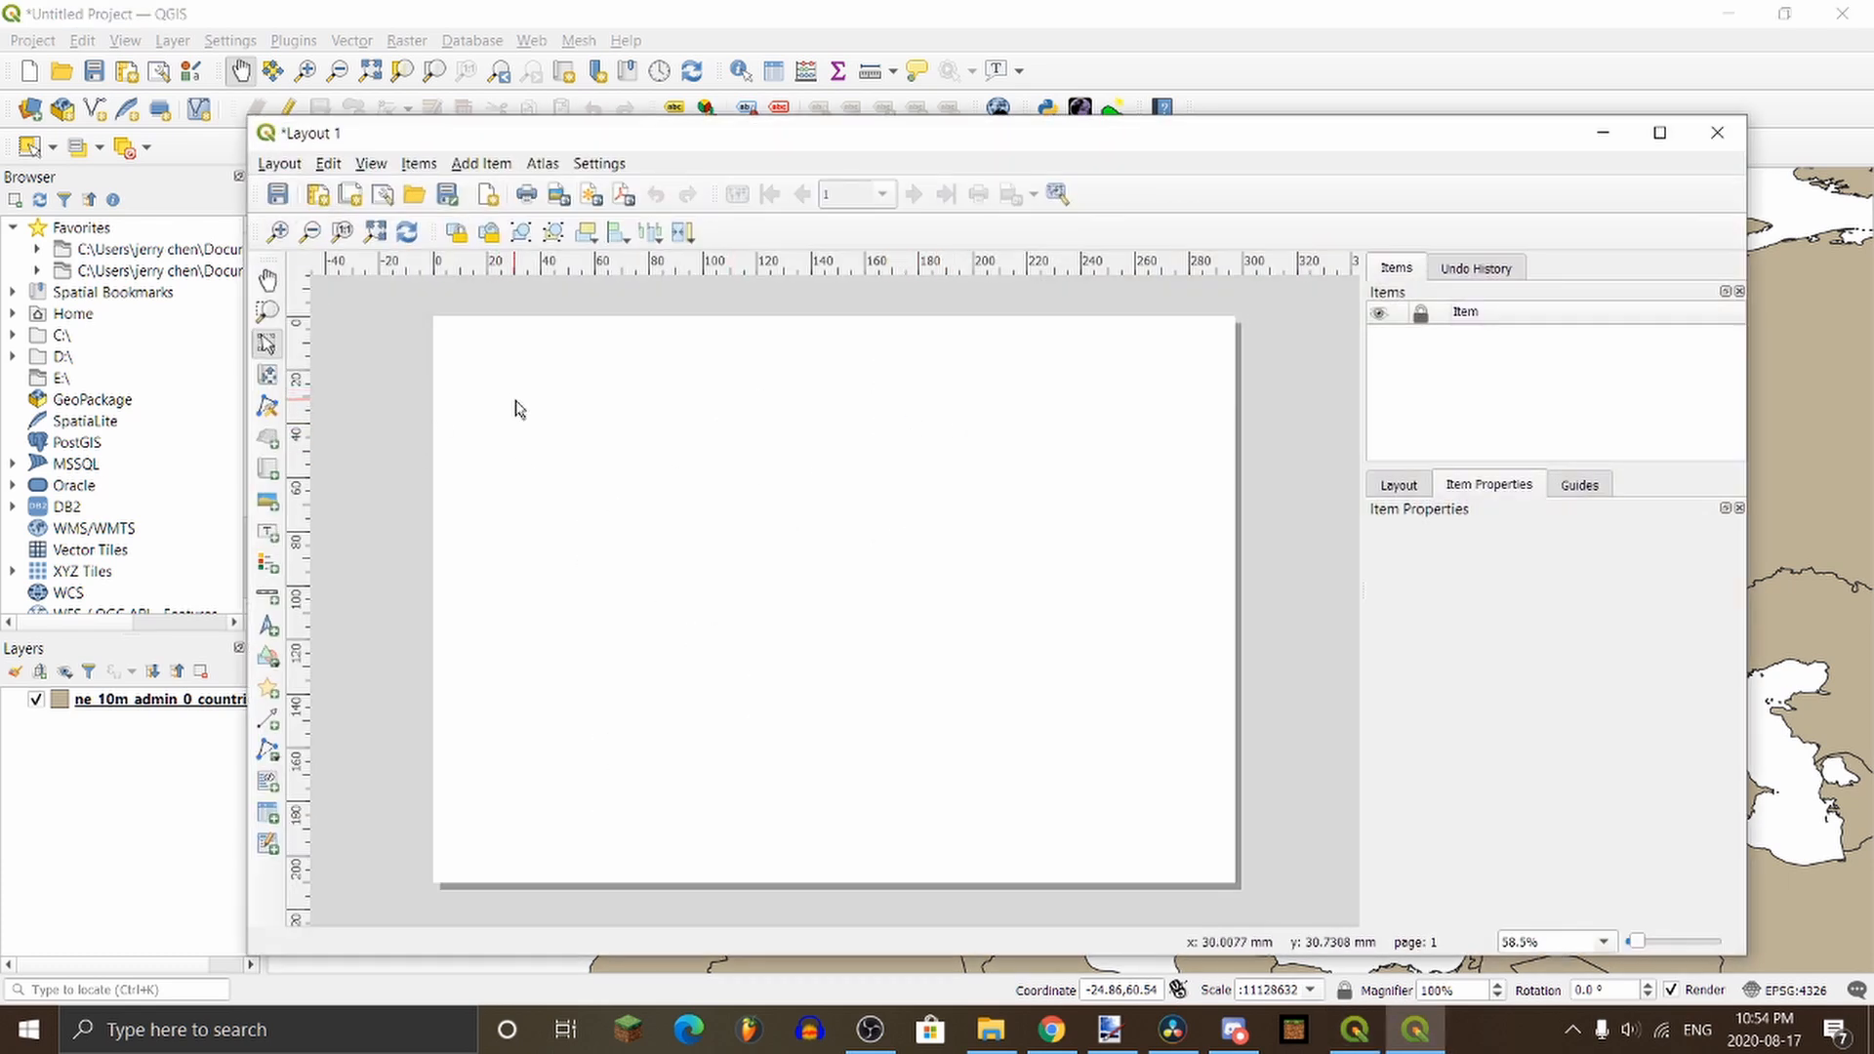
# Step: Set the layout's page size to 1920×1080 and add a map item covering the whole page
pyautogui.rightClick(656, 487)
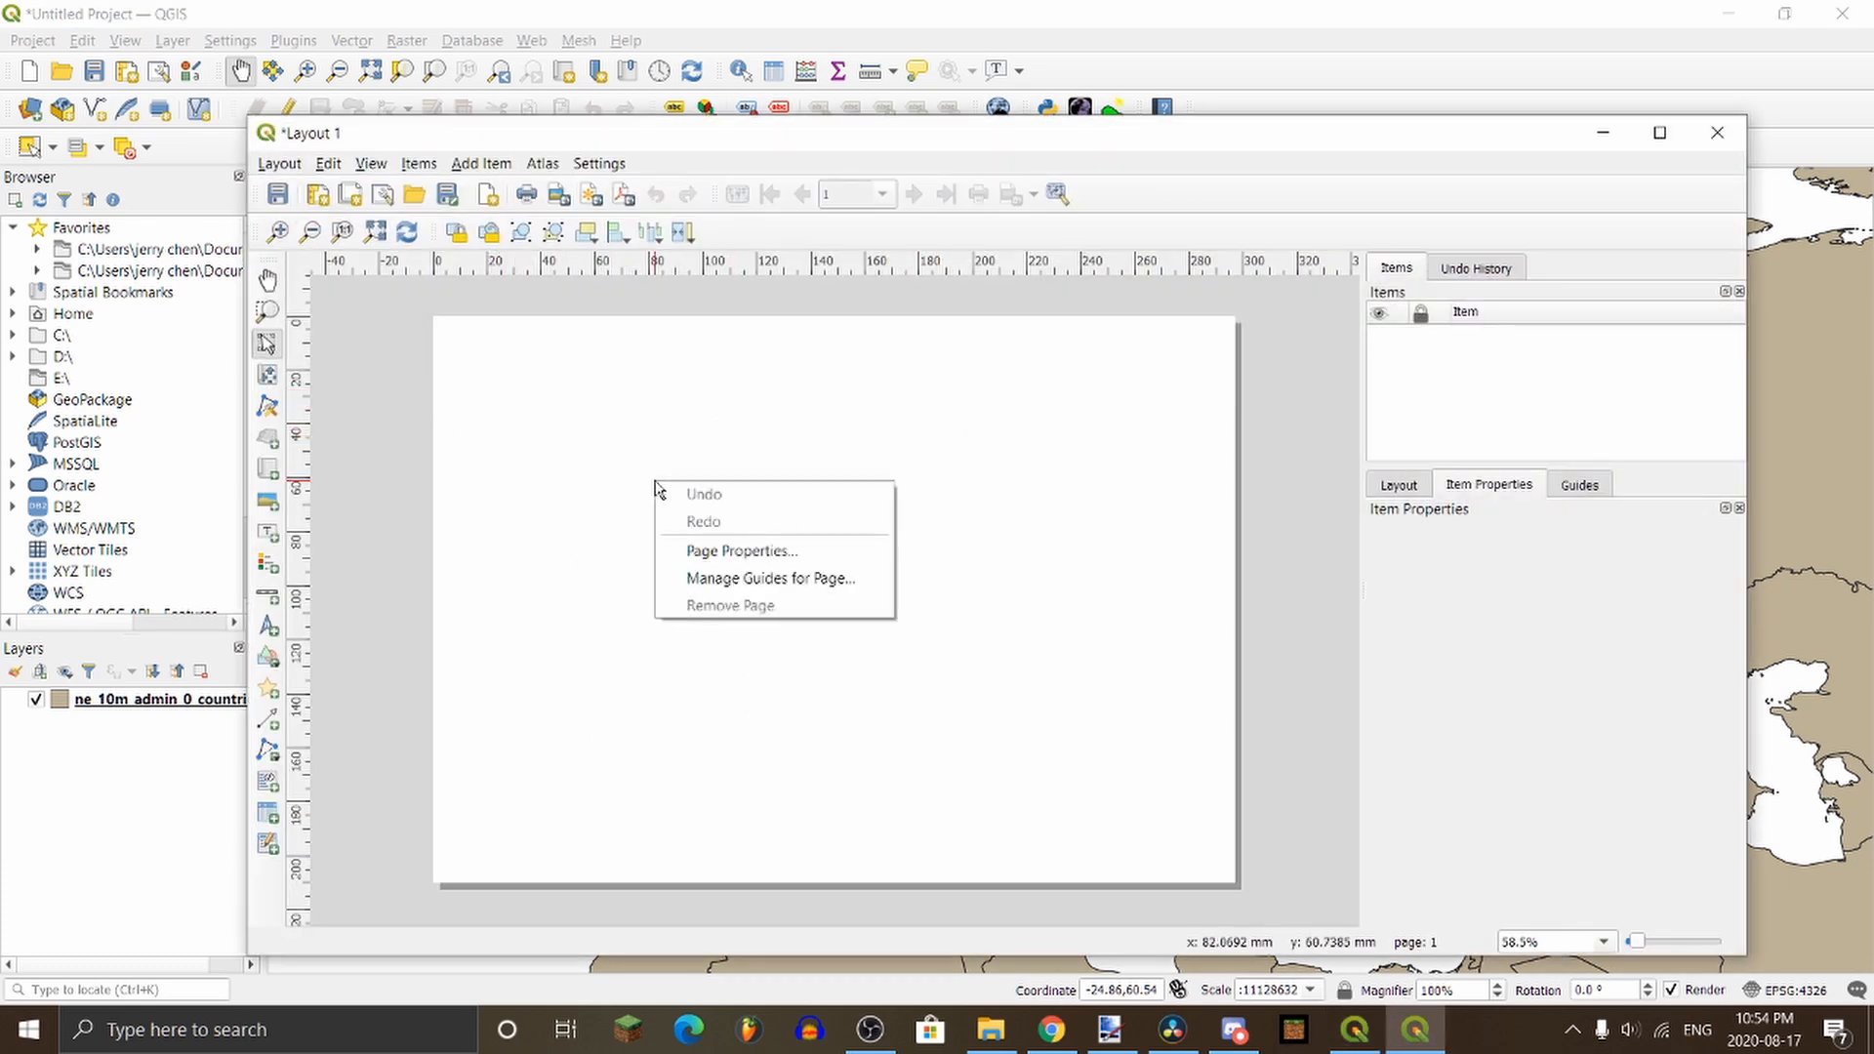
pyautogui.click(760, 552)
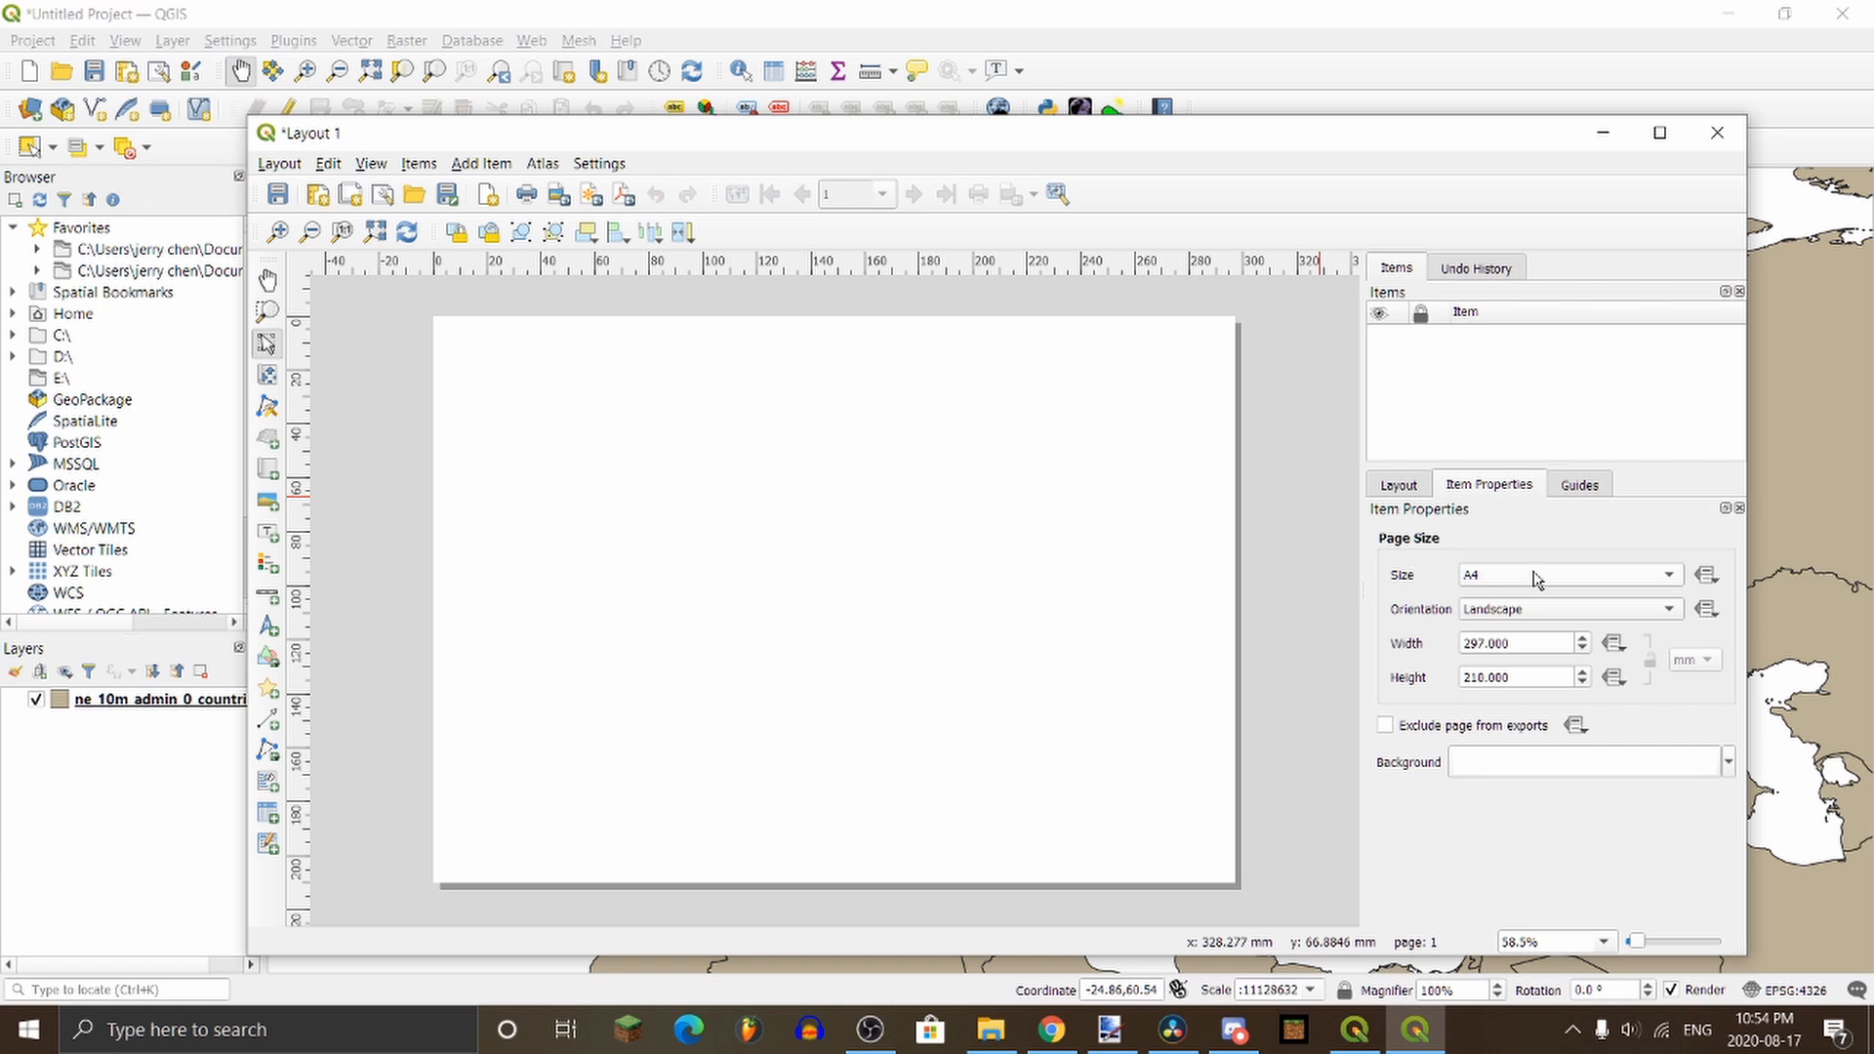
pyautogui.click(1537, 576)
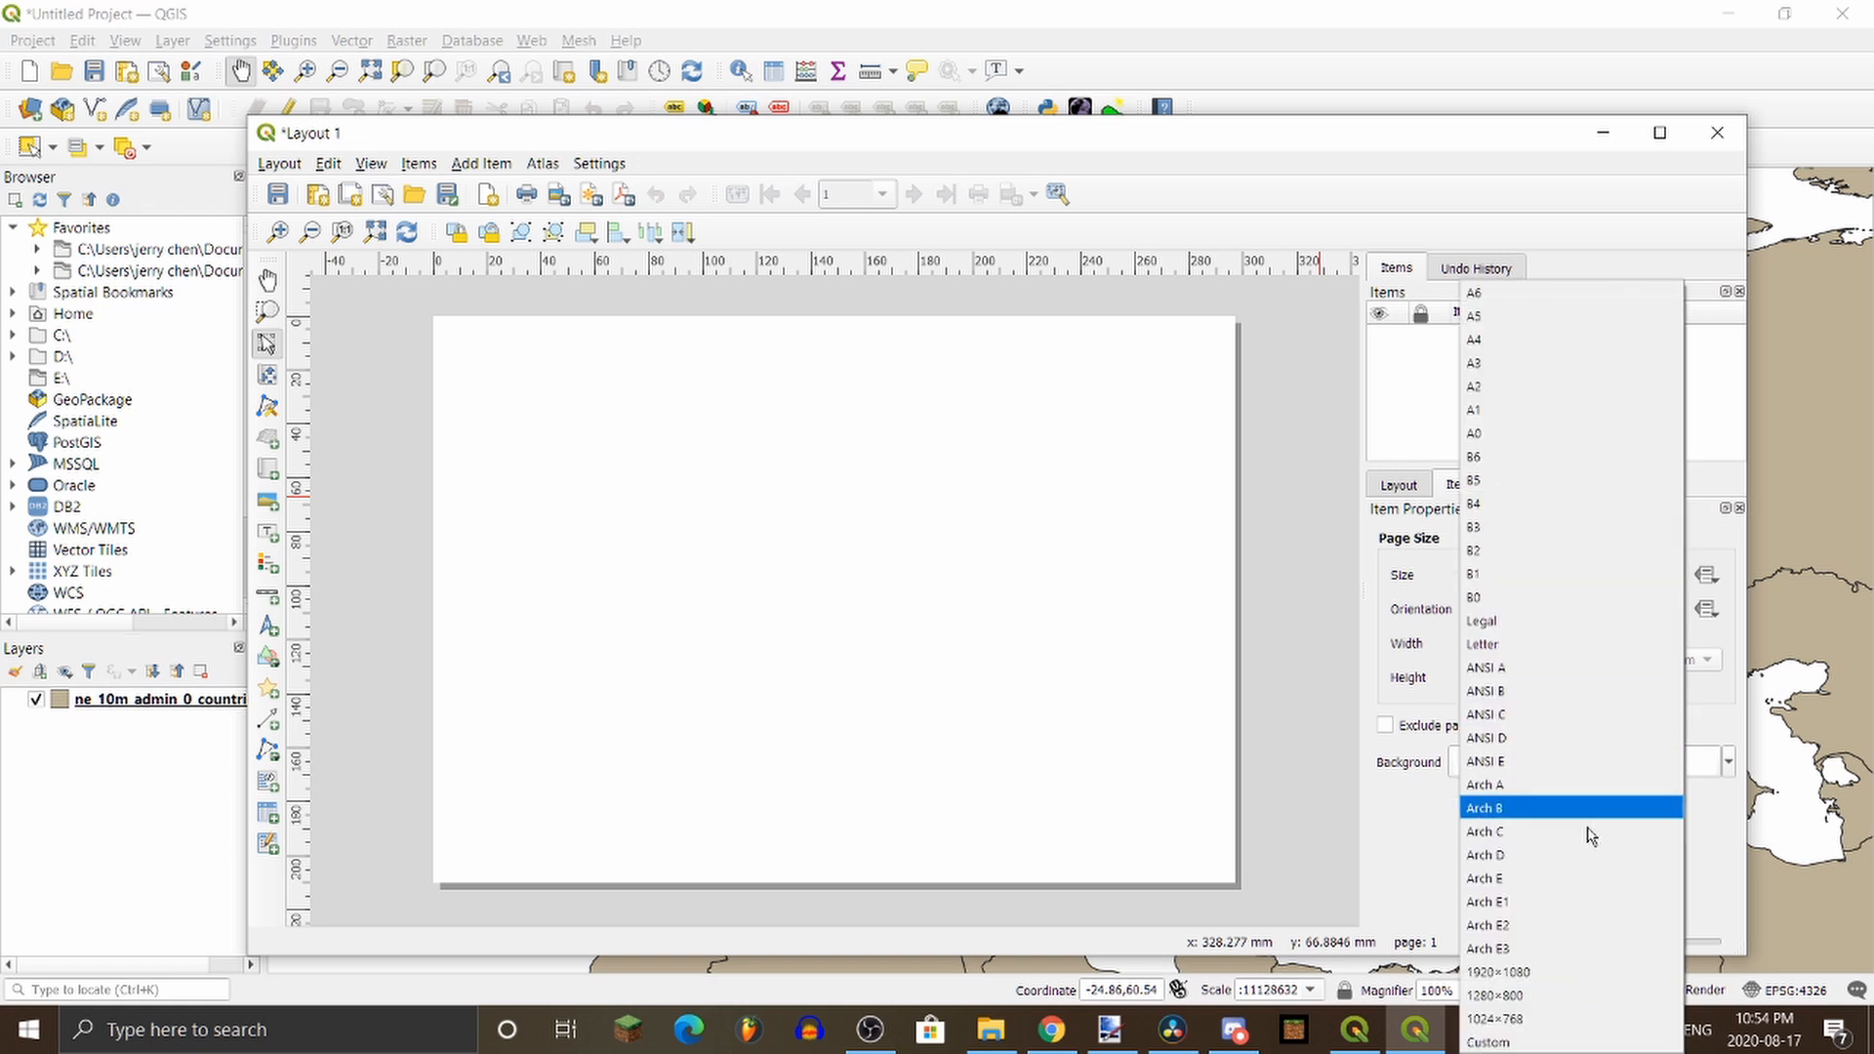
pyautogui.click(1578, 973)
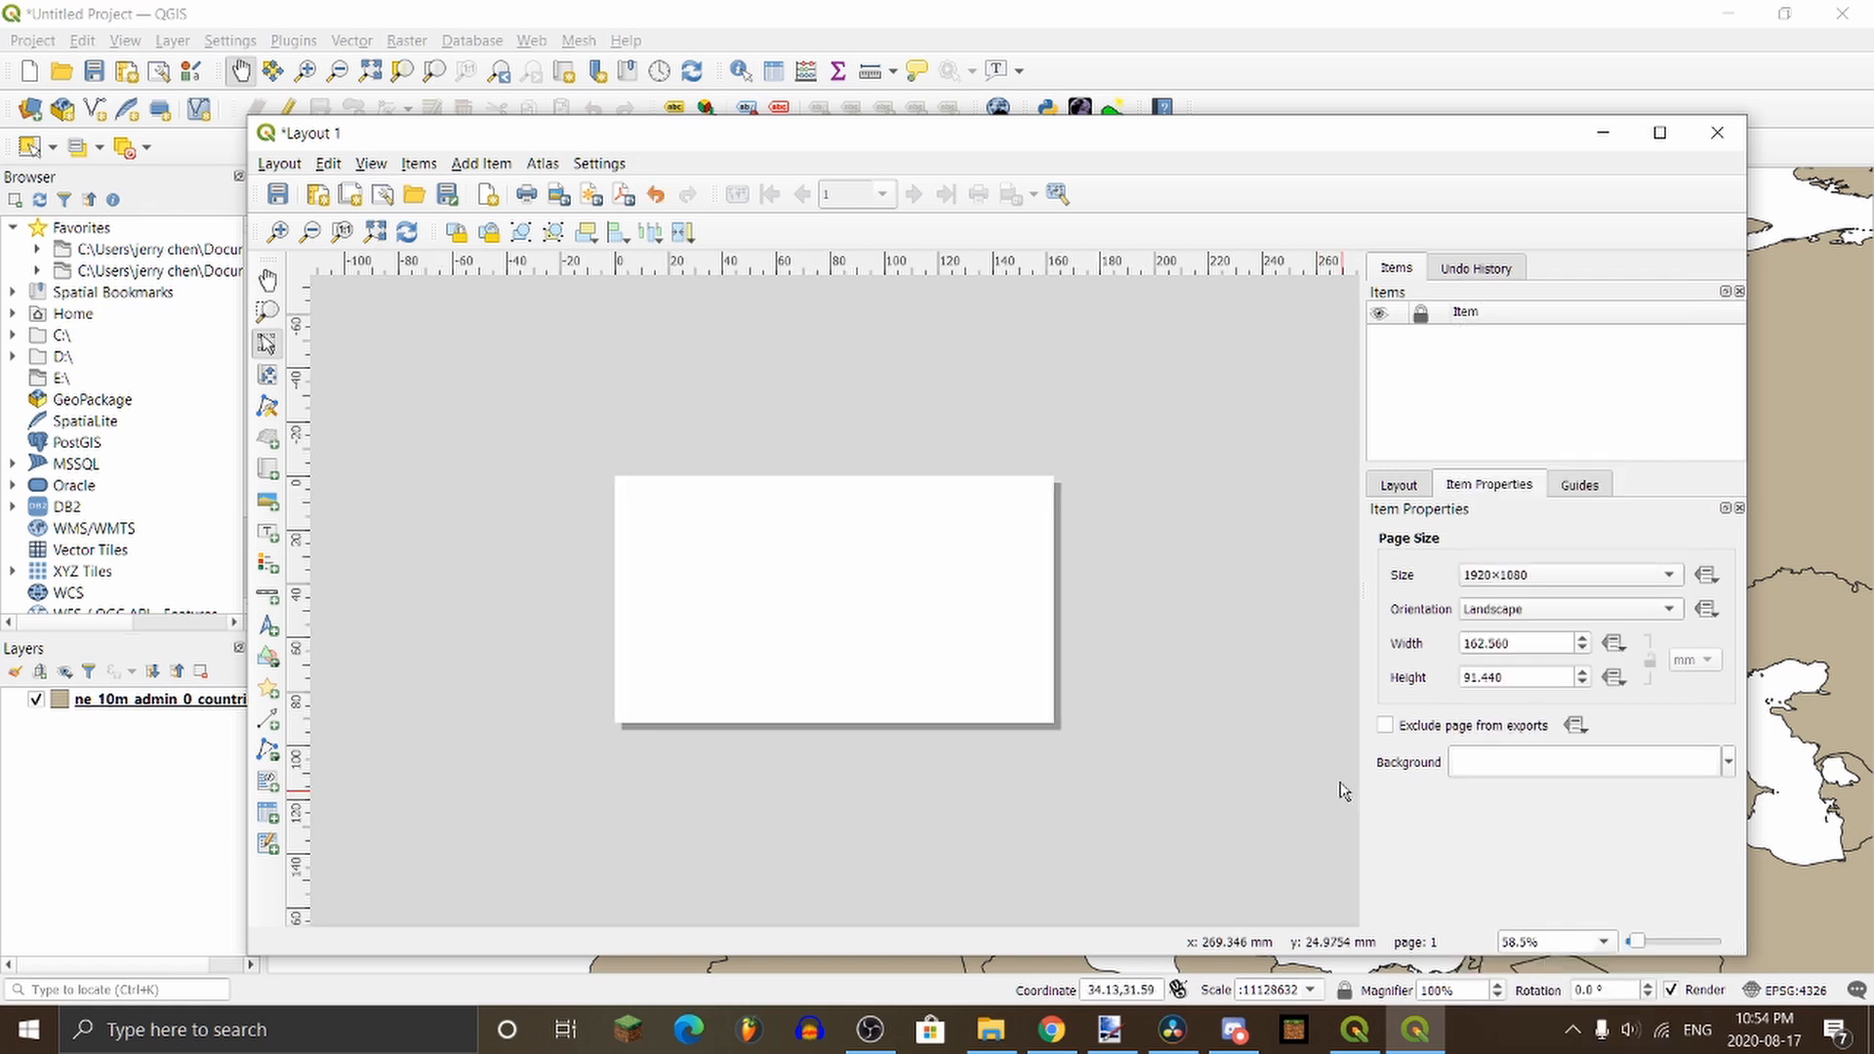
pyautogui.scroll(1, 784, 603)
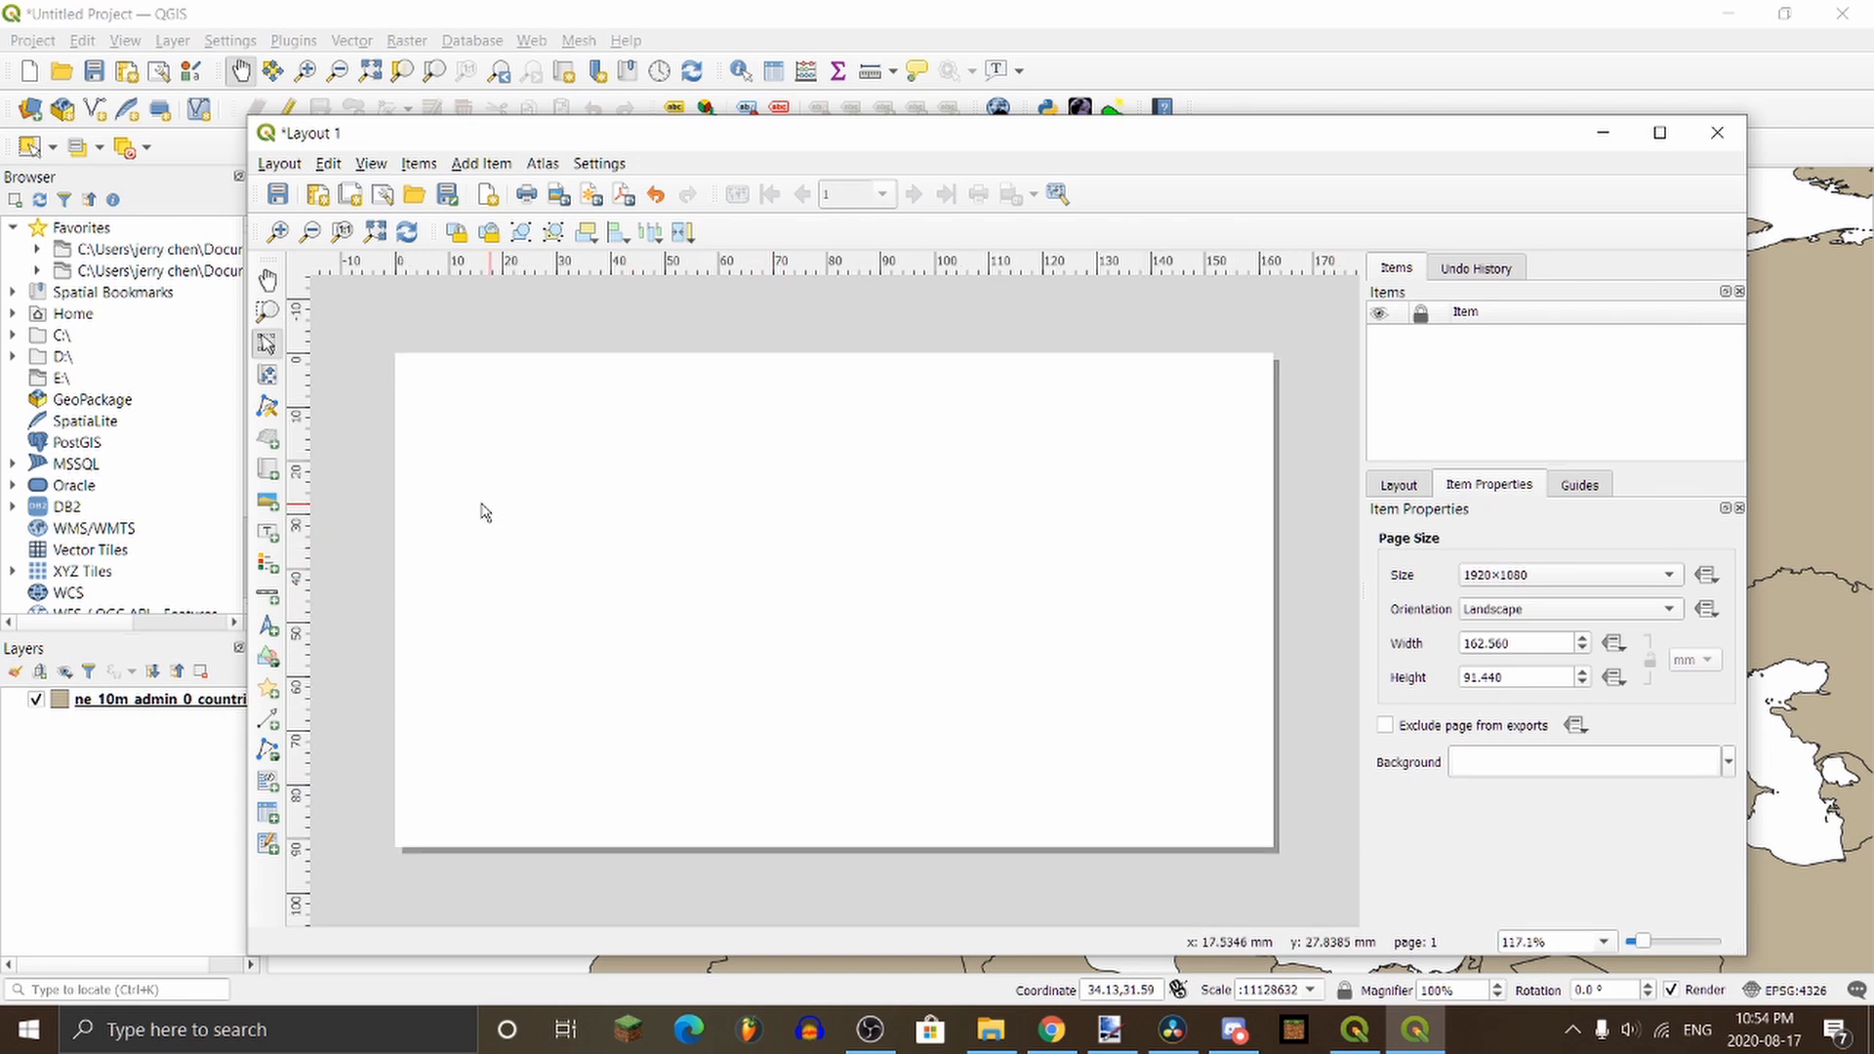
pyautogui.click(270, 472)
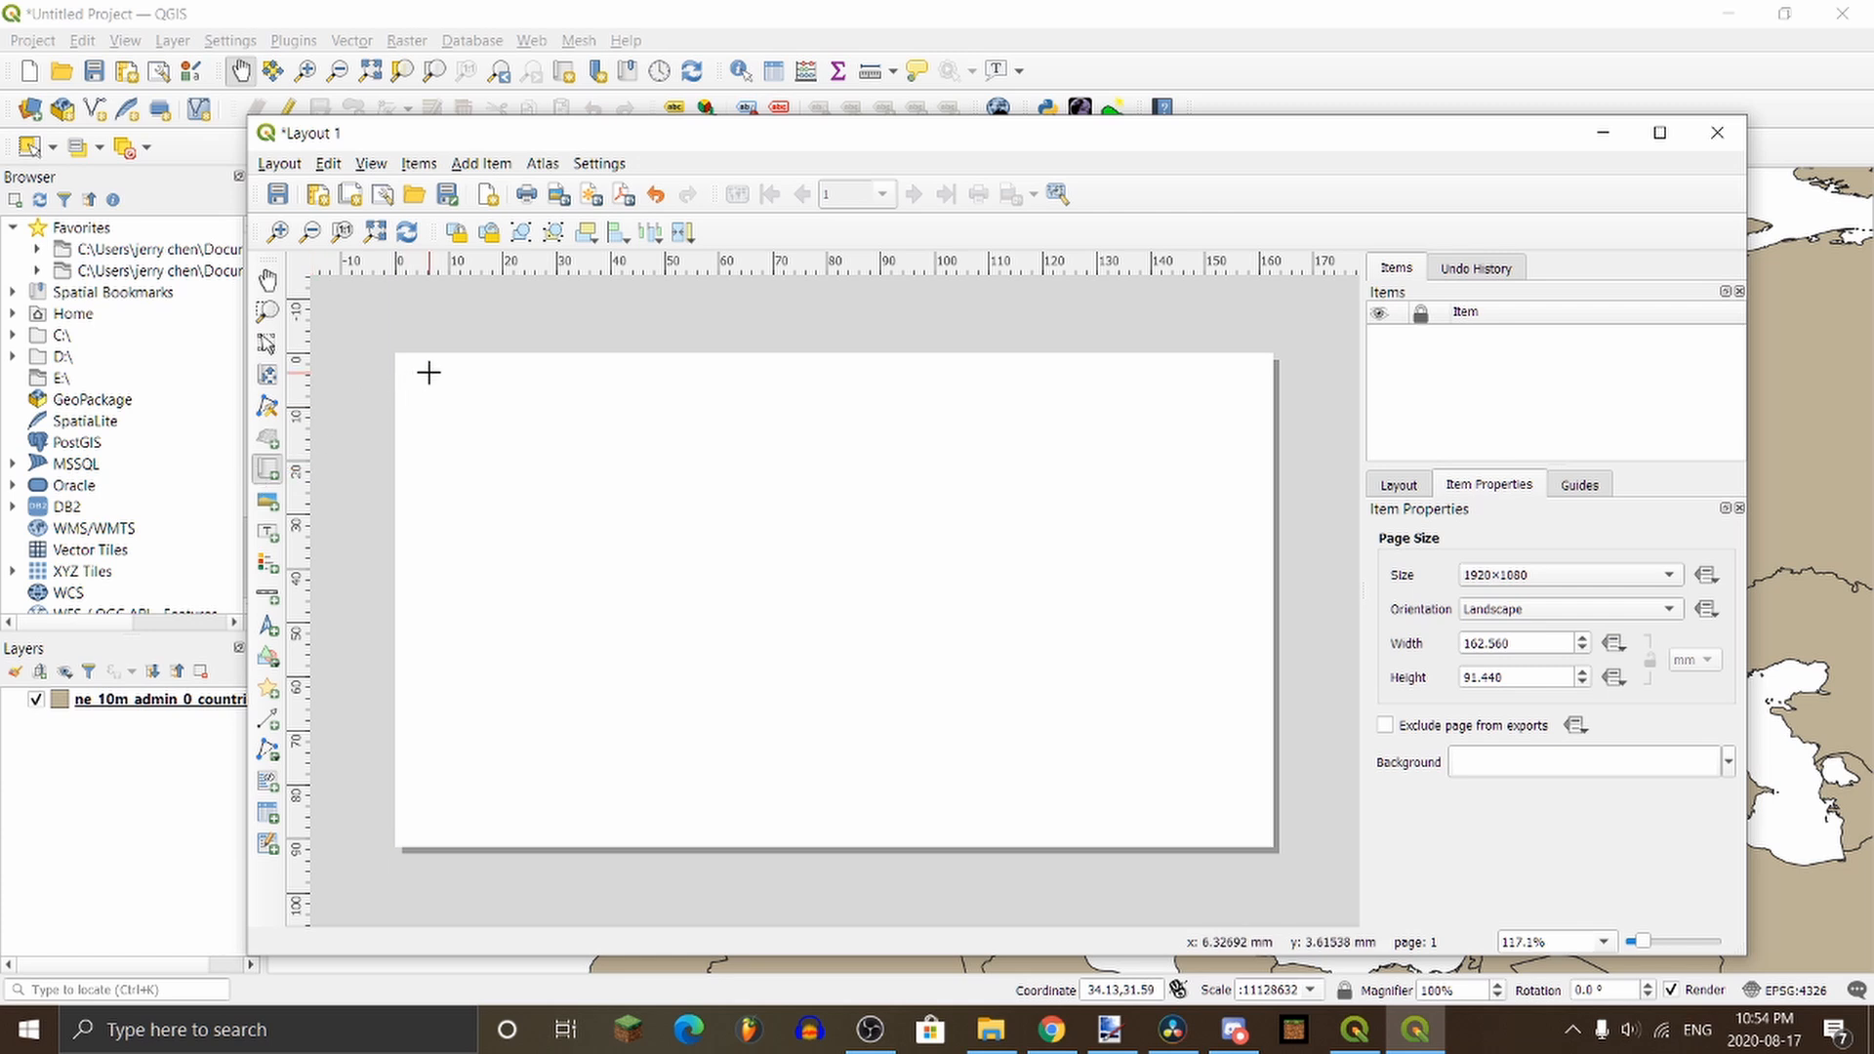
pyautogui.moveTo(395, 352); pyautogui.dragTo(1275, 847)
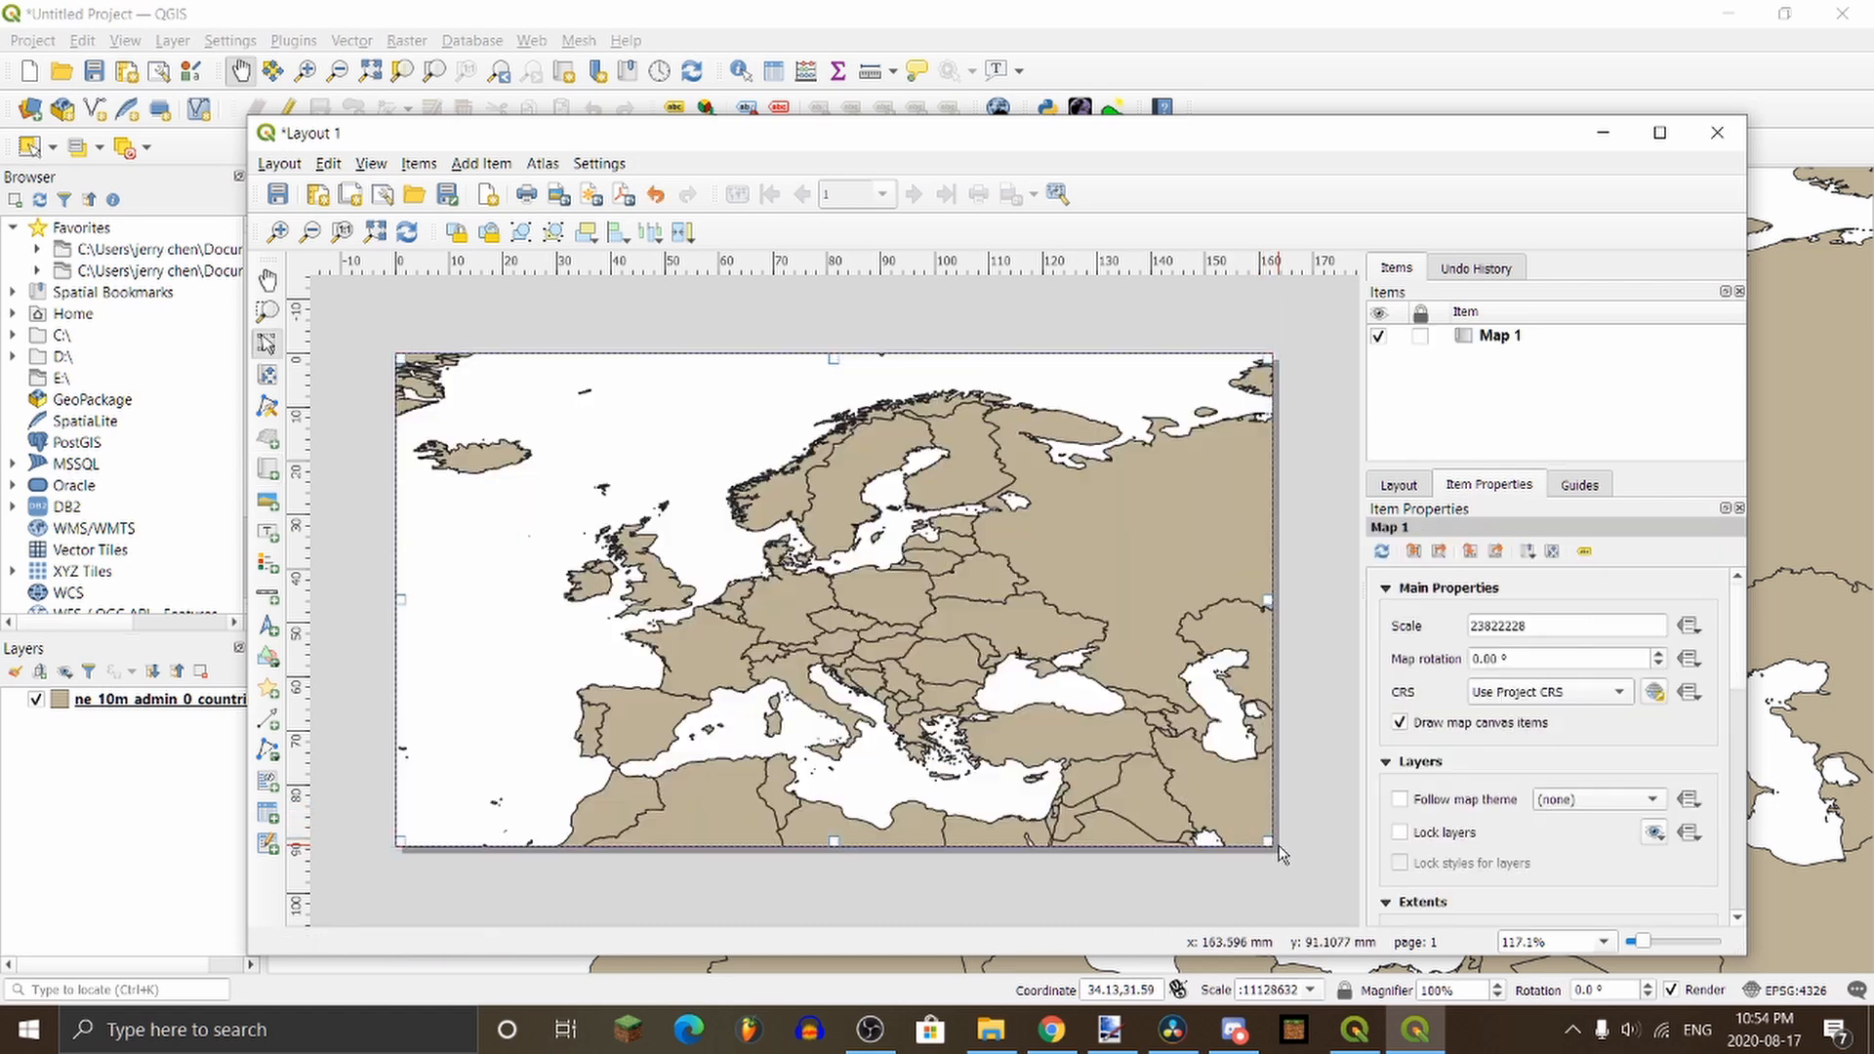
pyautogui.click(283, 164)
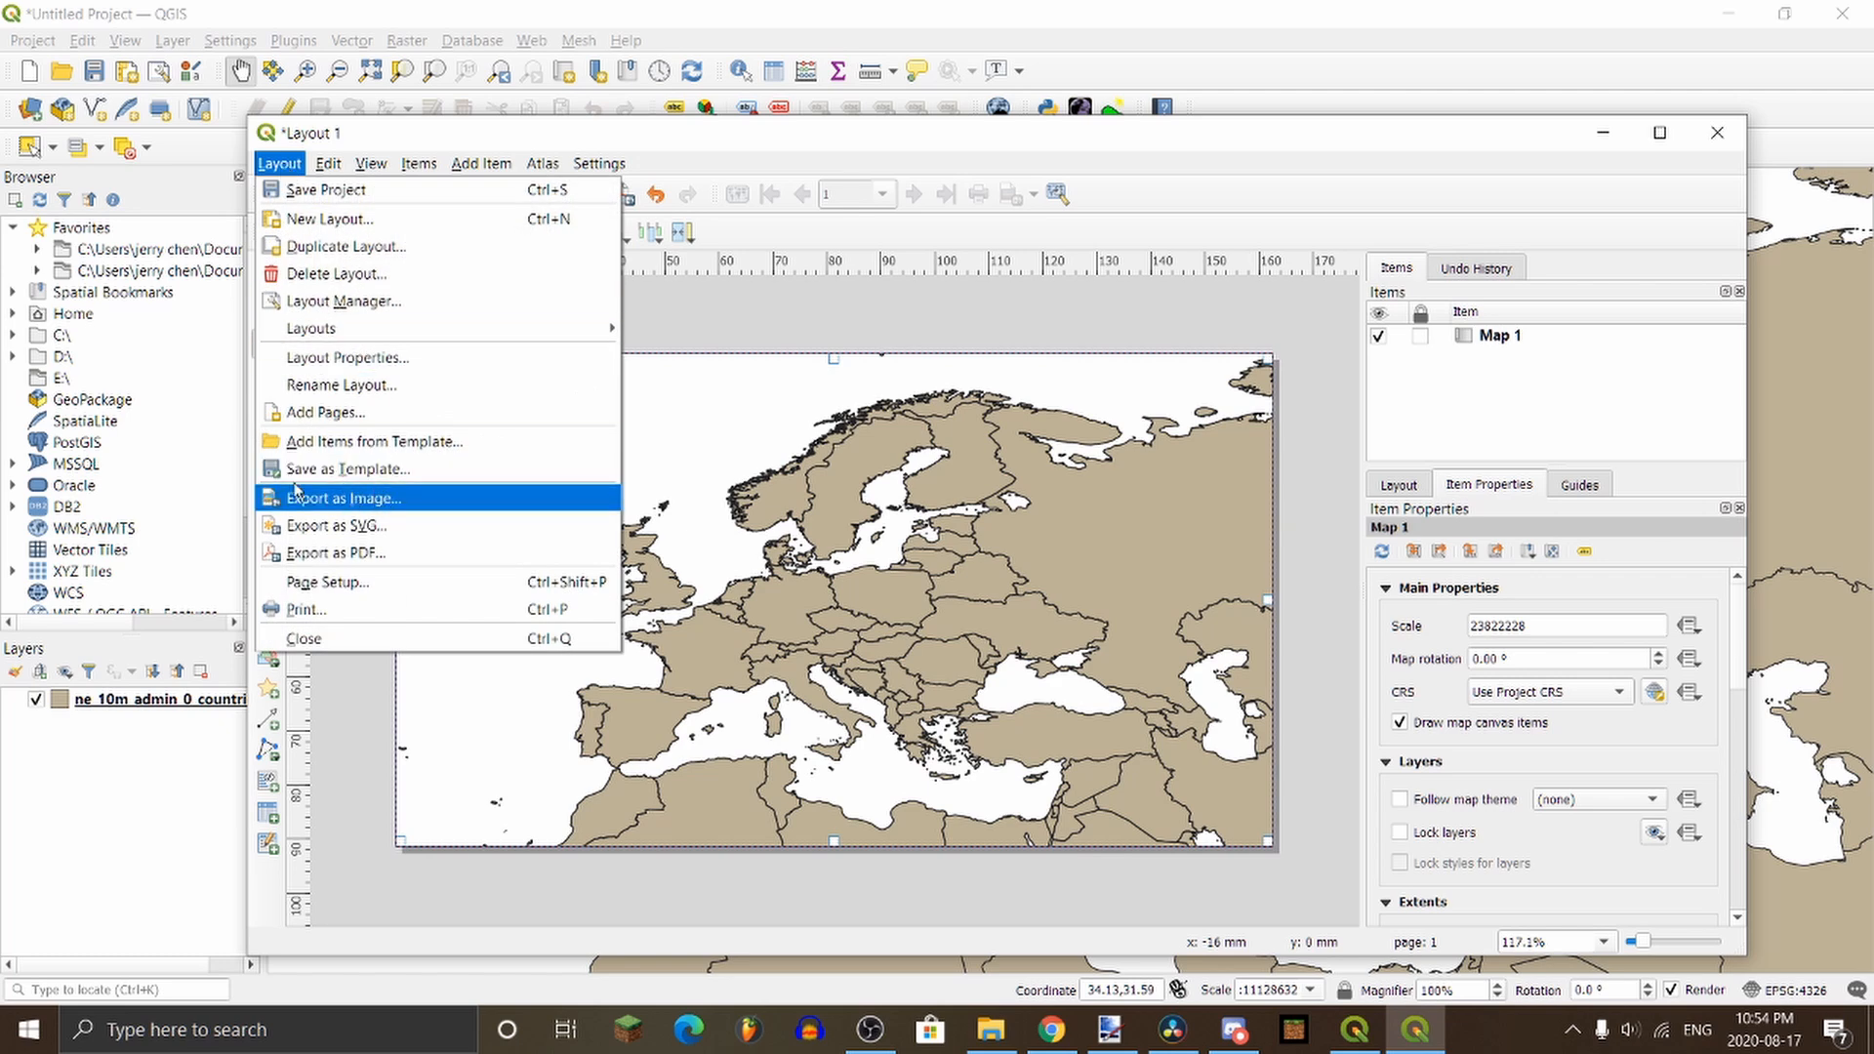
pyautogui.click(353, 500)
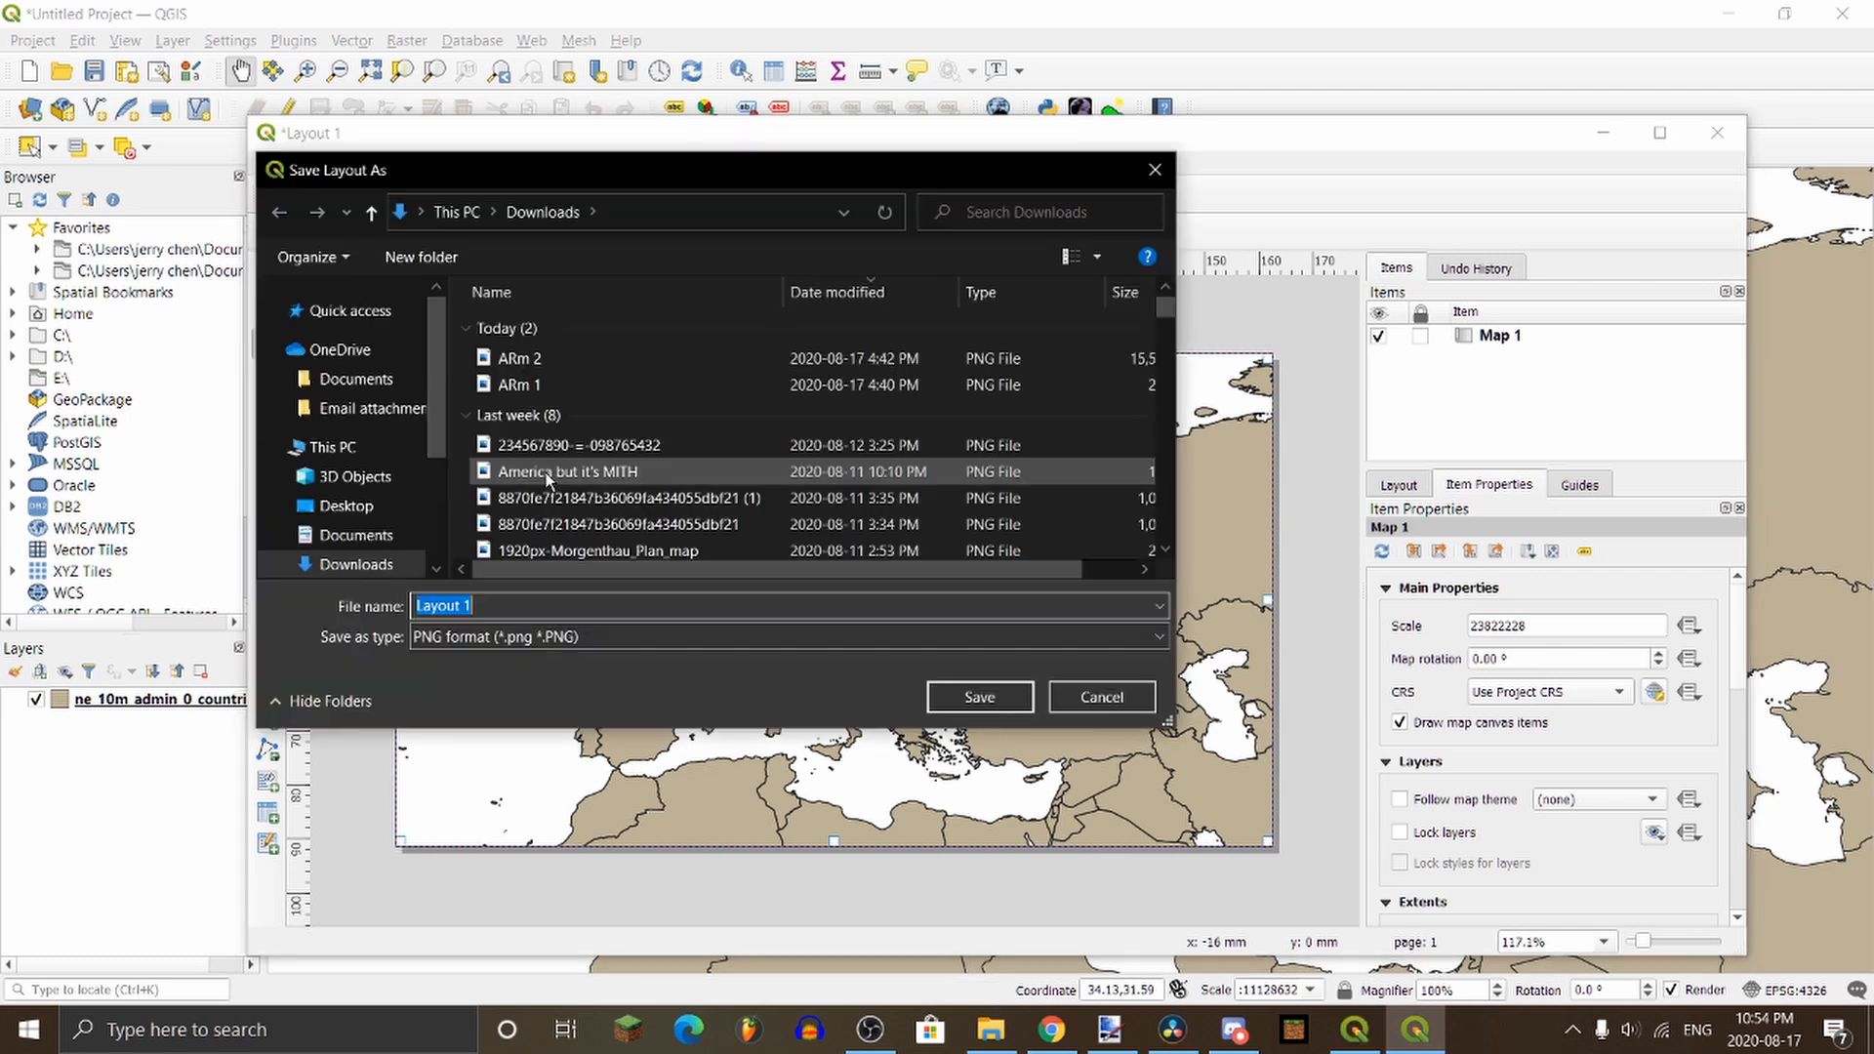
pyautogui.write('34543276543456765654')
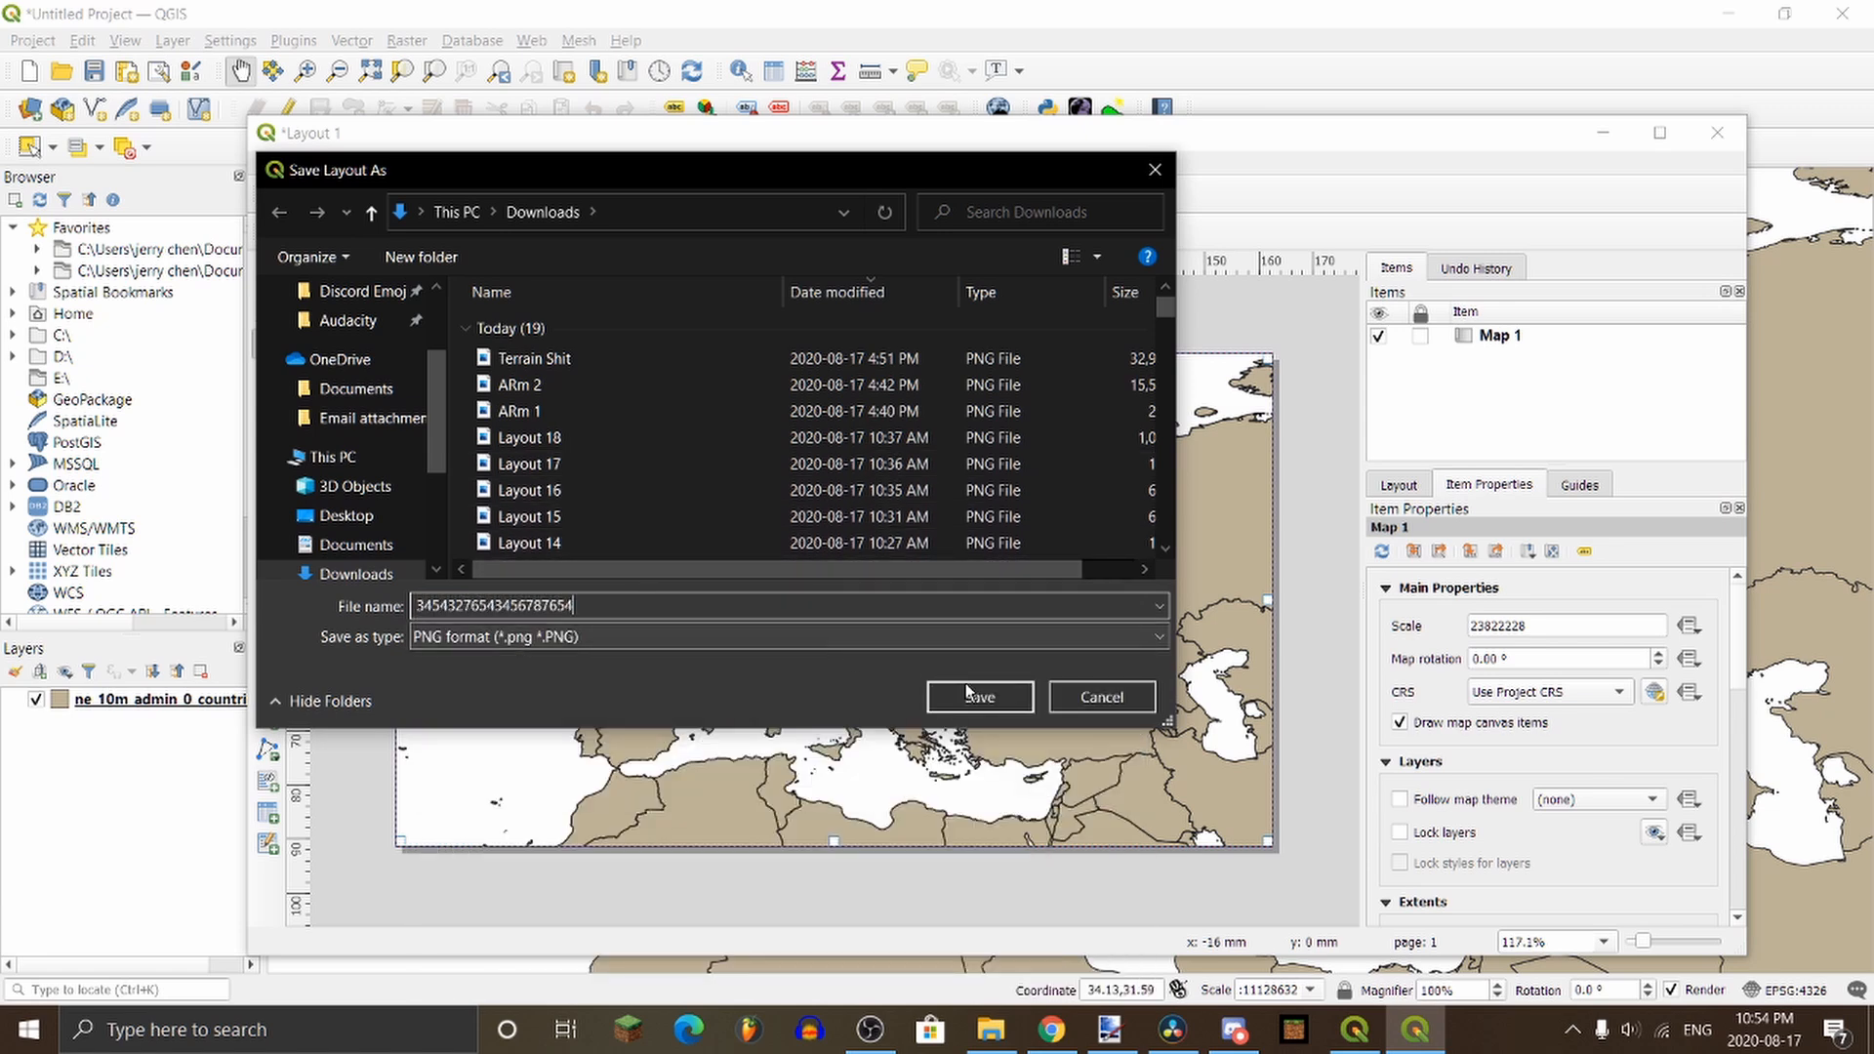
pyautogui.click(1011, 705)
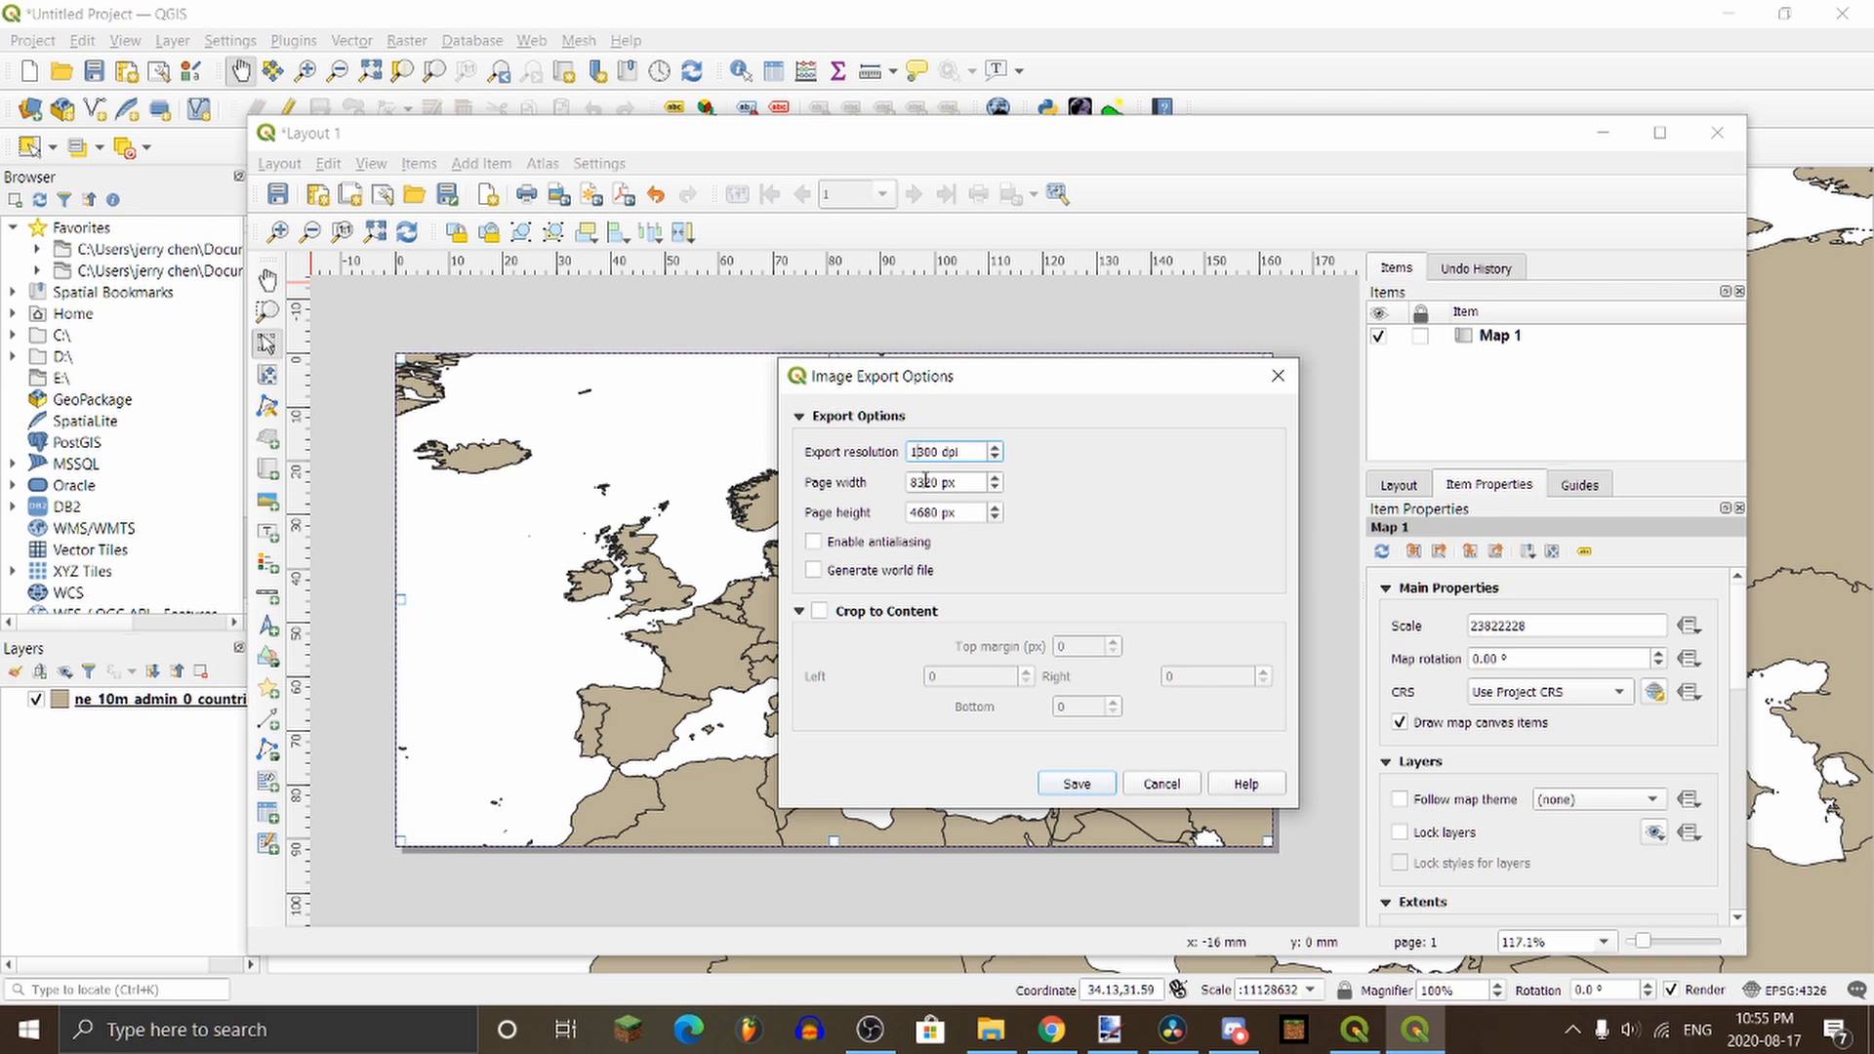
# Step: Set the export resolution to 1300 dpi, export the image, and close the layout
pyautogui.press('BackSpace')
pyautogui.write('25')
pyautogui.press('BackSpace')
pyautogui.press('BackSpace')
pyautogui.write('13')
pyautogui.click(1076, 784)
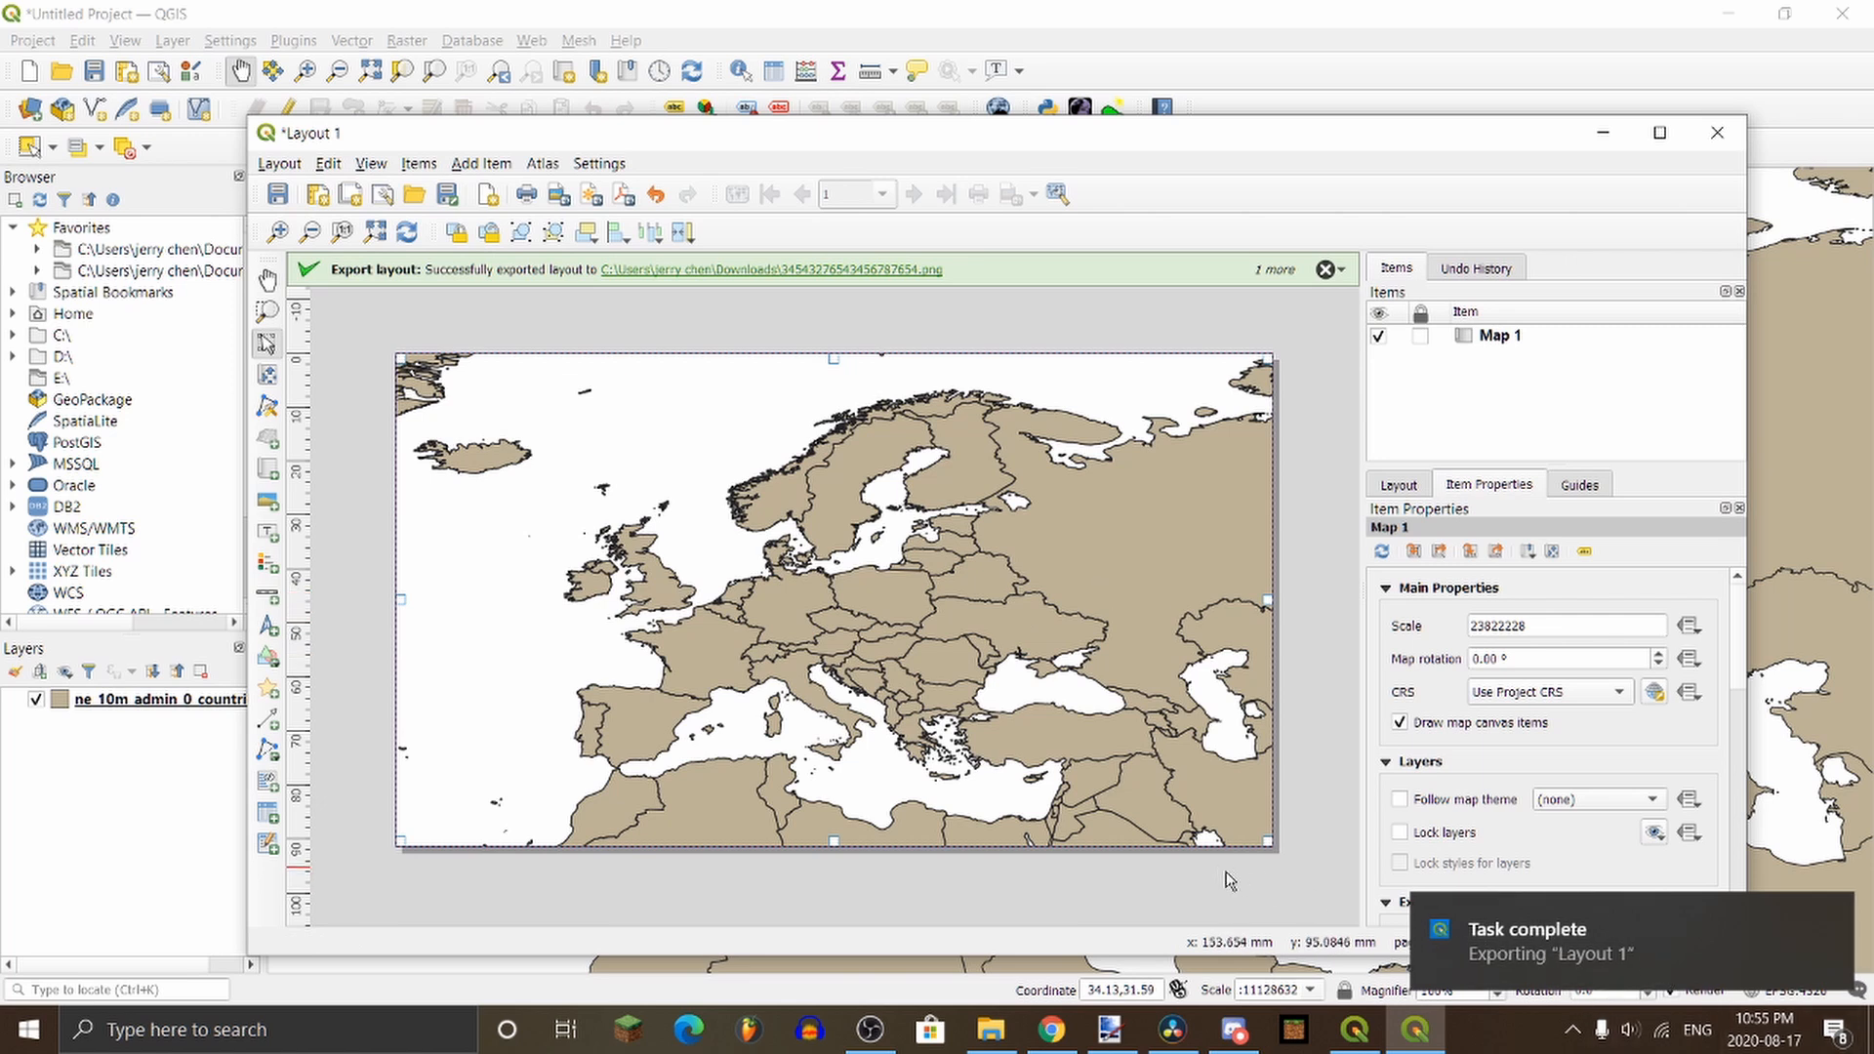
pyautogui.click(1825, 918)
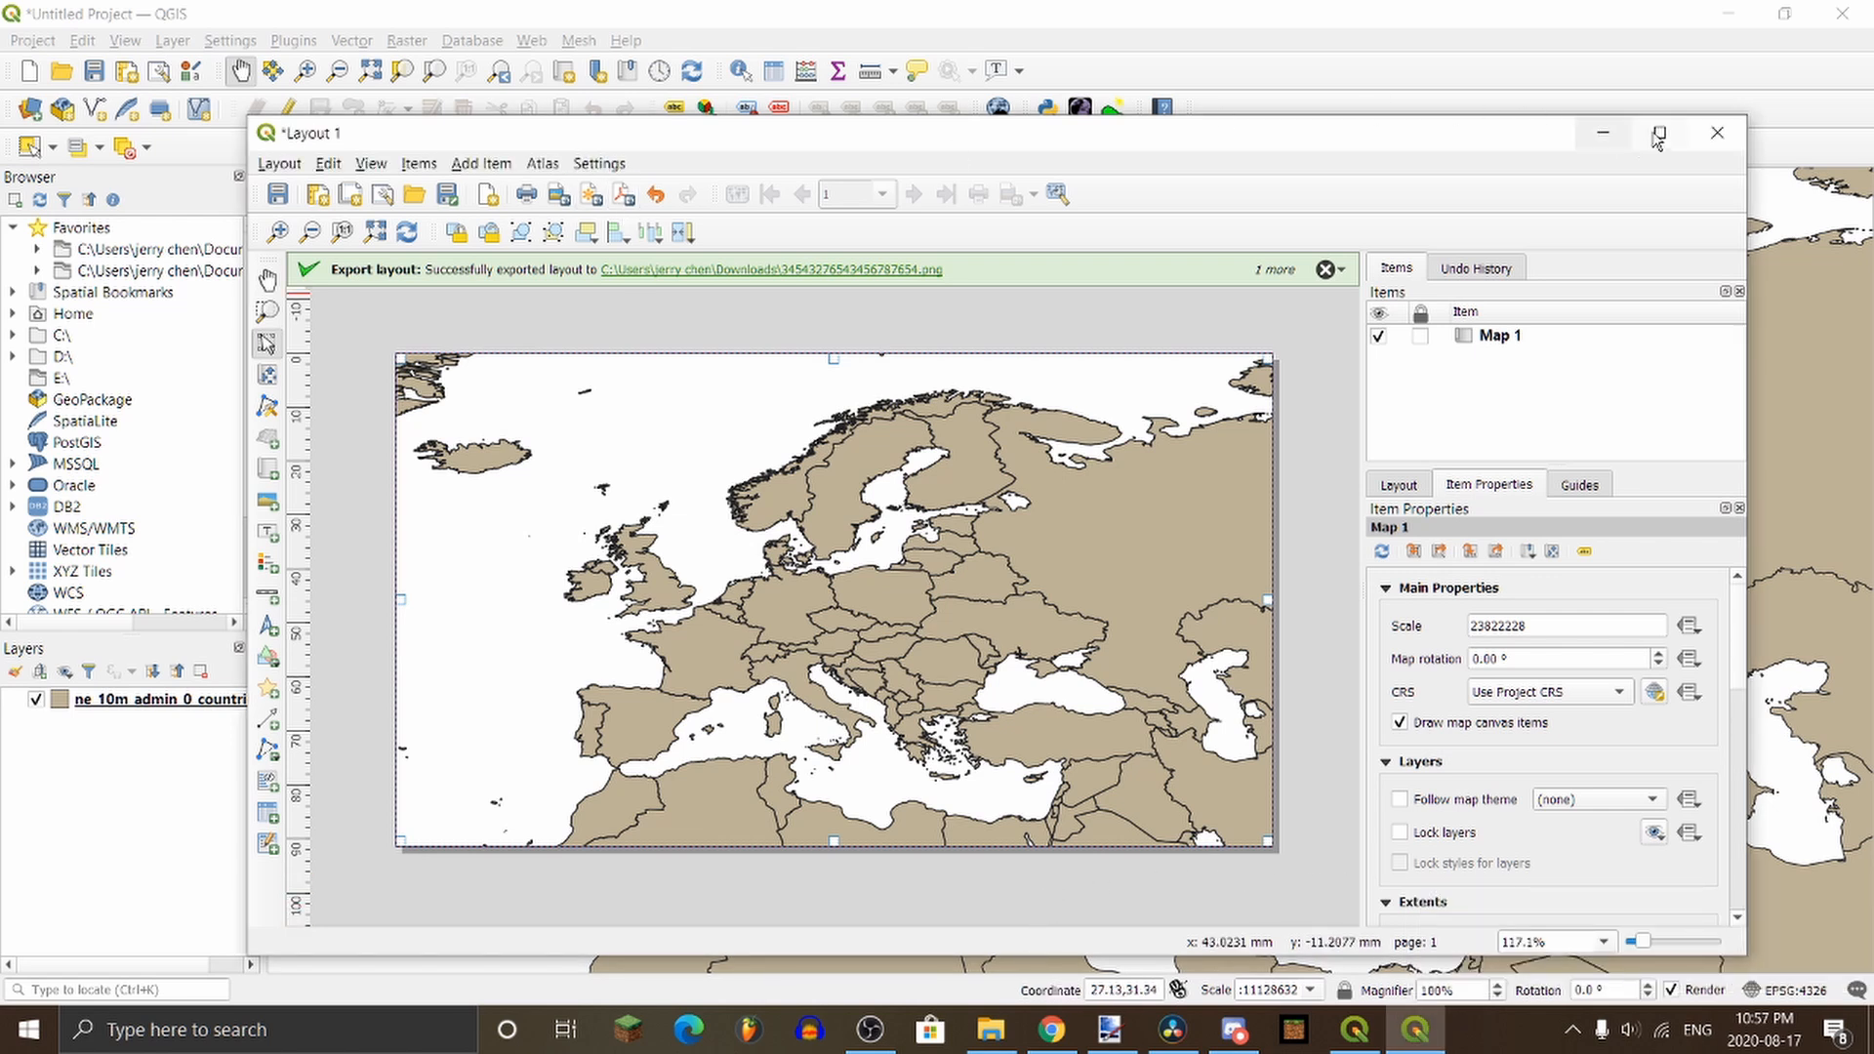
pyautogui.click(1714, 134)
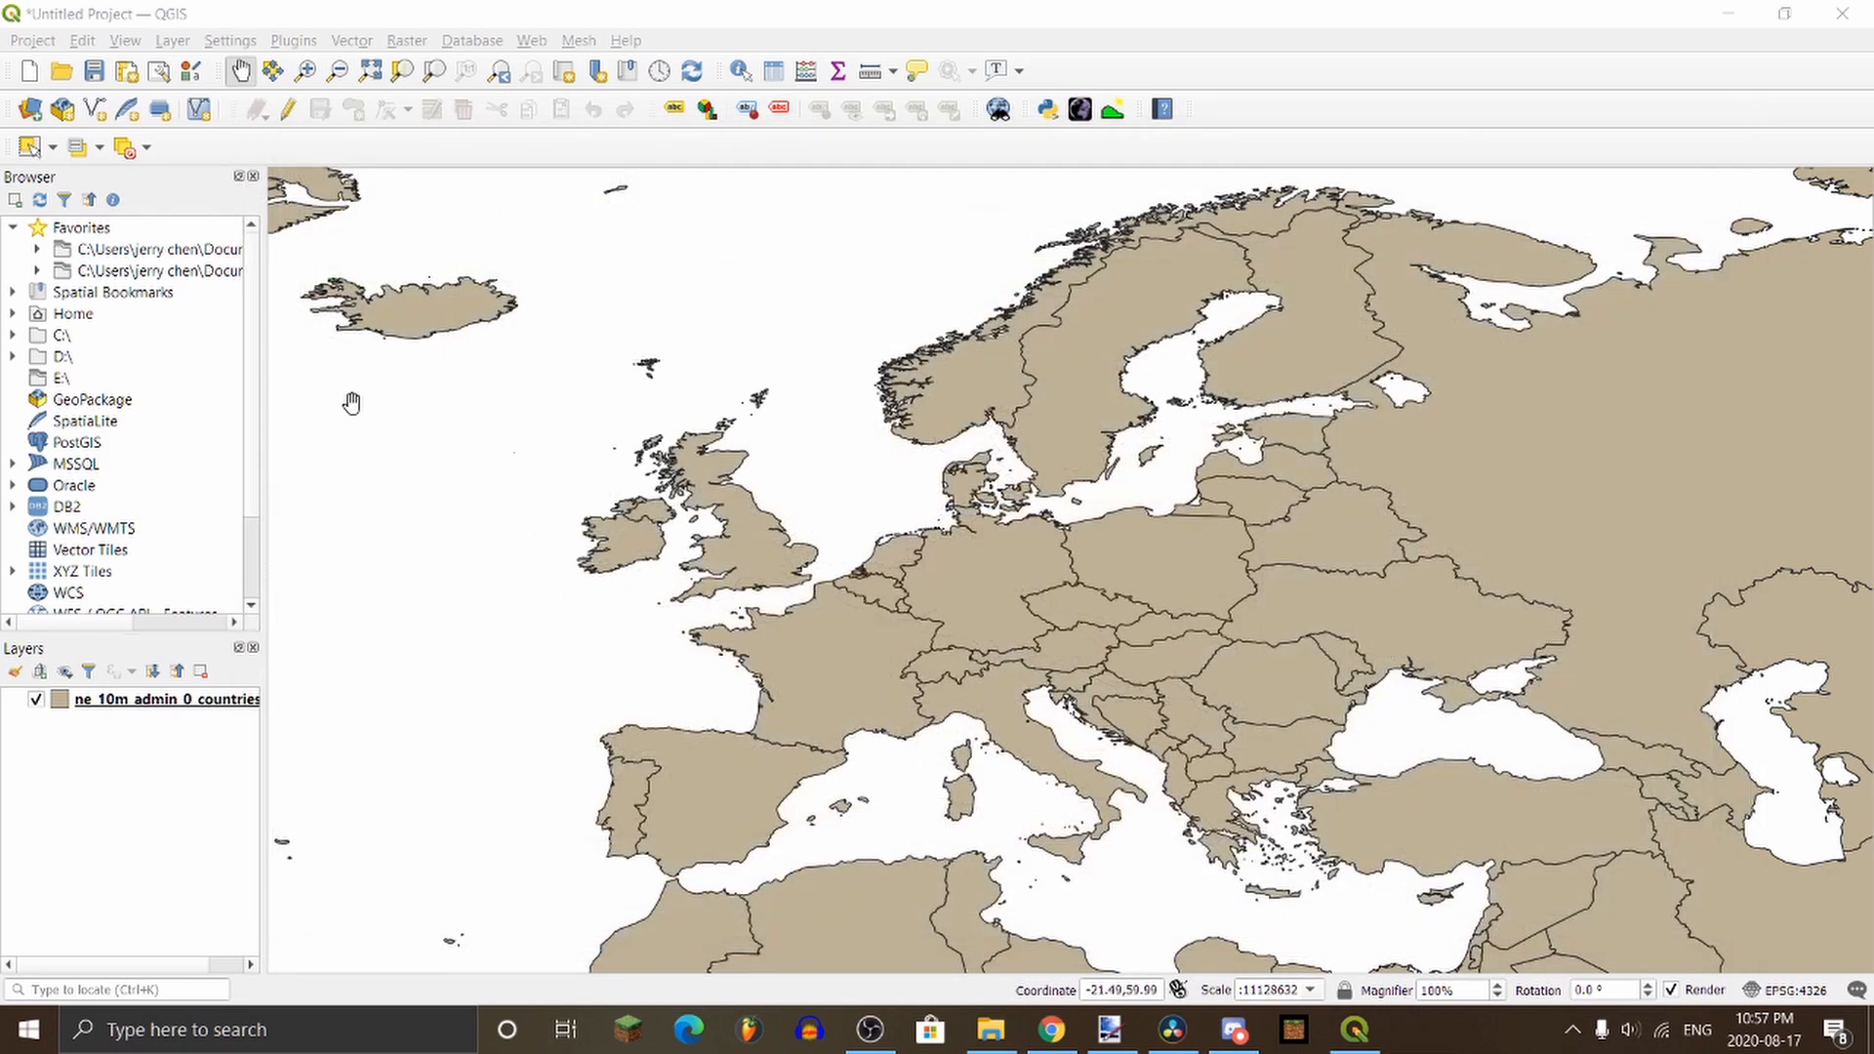
# Step: Add the !!! QGIS Grey Terrain raster from the favorite folder and create another untitled print layout
pyautogui.click(37, 250)
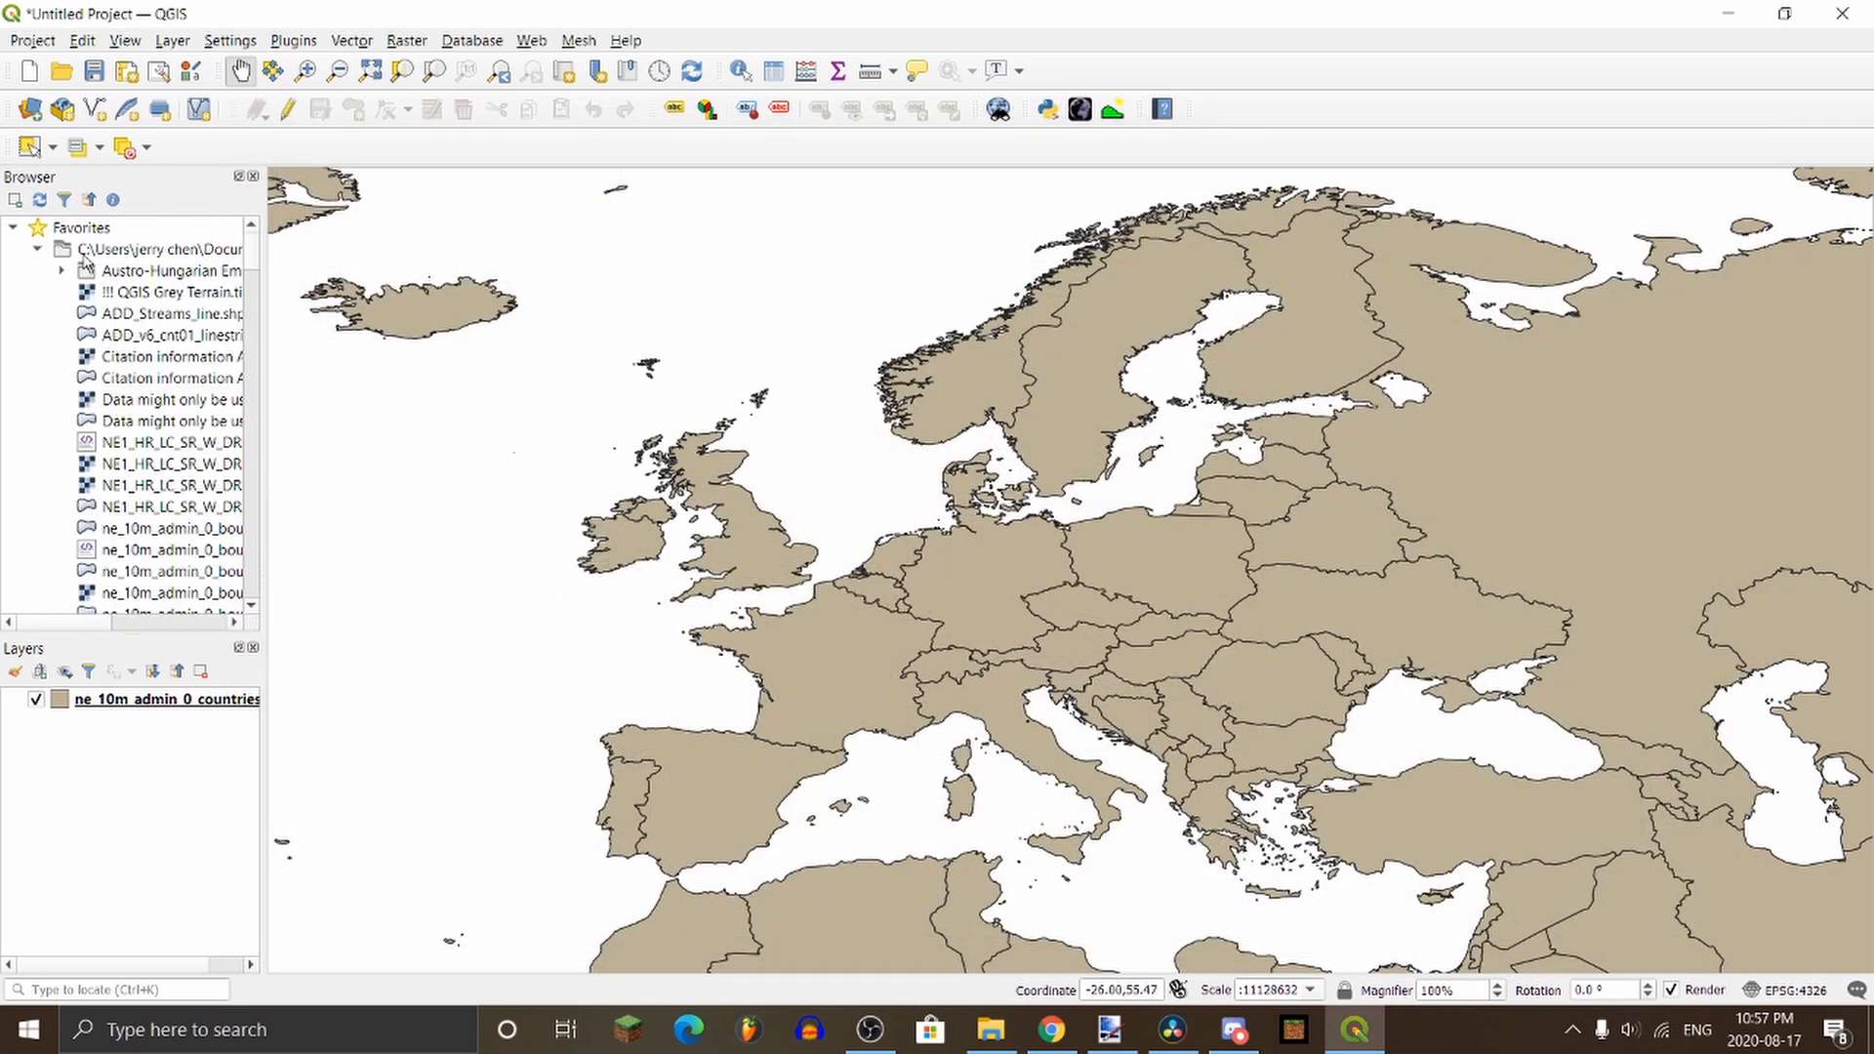
pyautogui.doubleClick(186, 293)
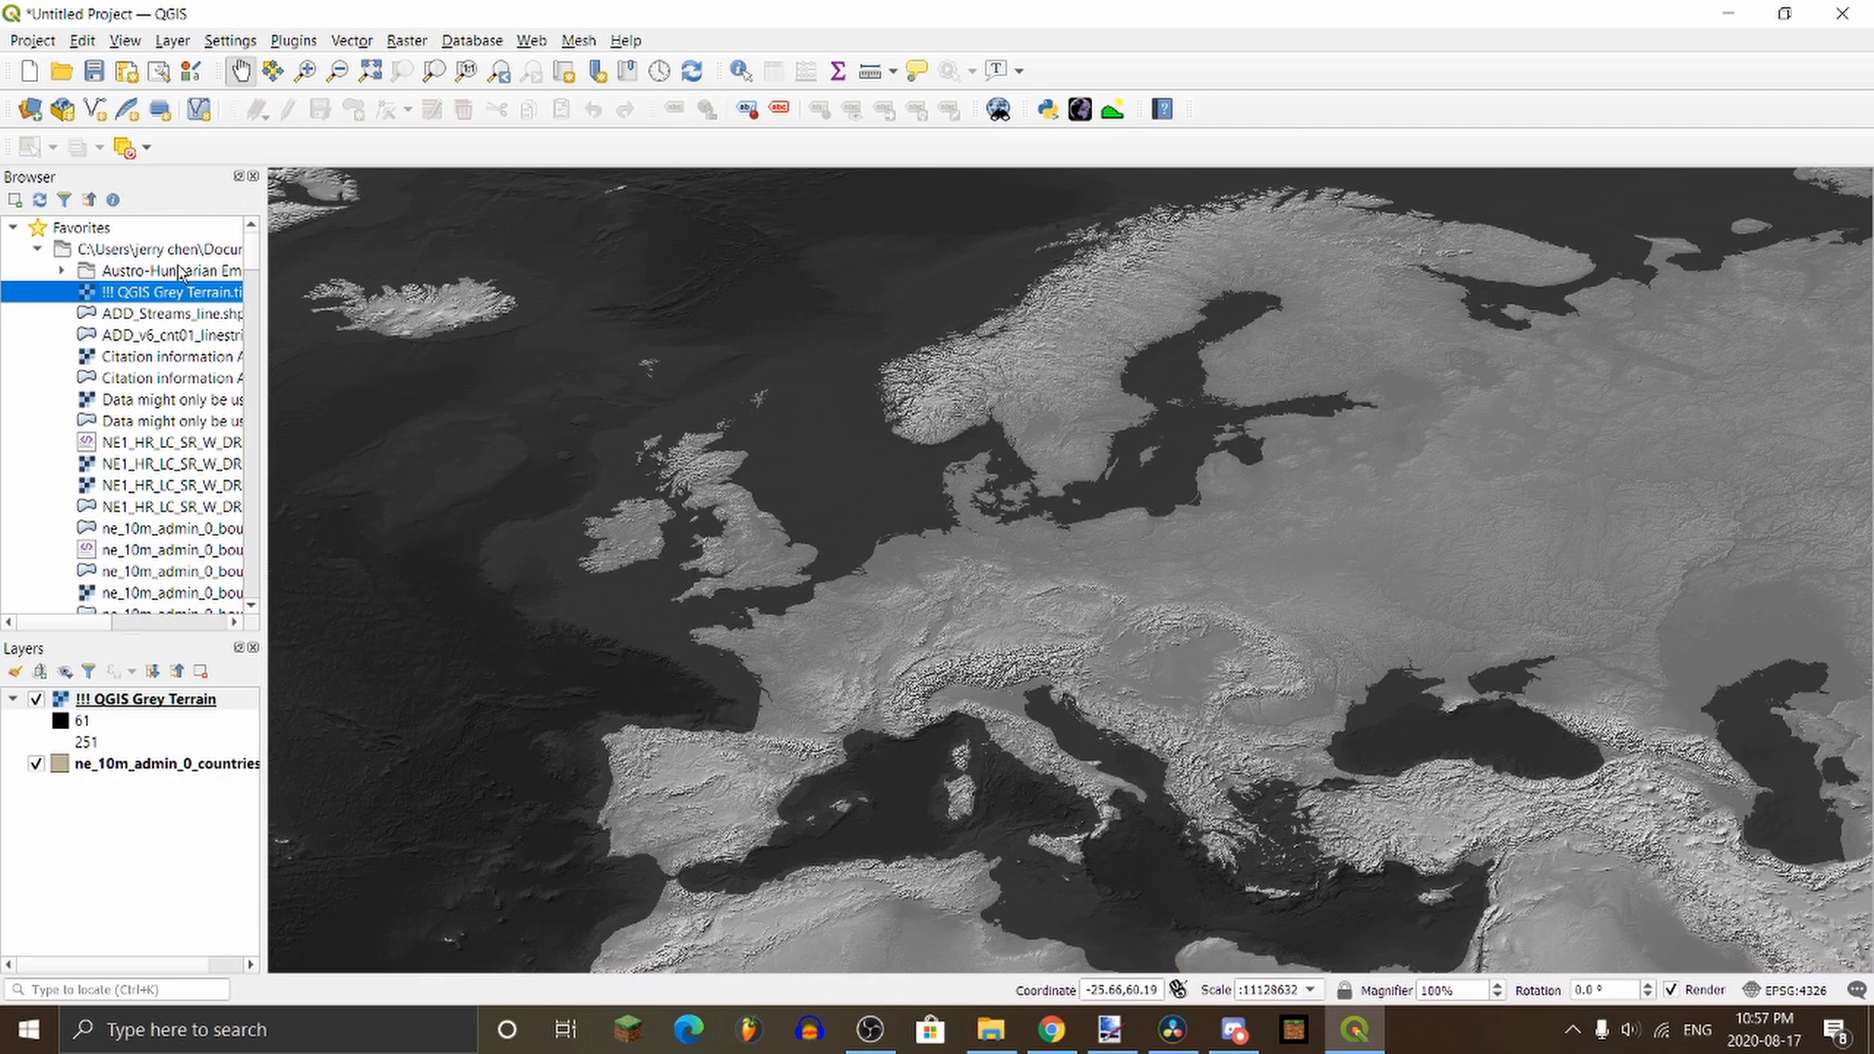
pyautogui.click(32, 40)
pyautogui.click(101, 431)
pyautogui.press('Return')
# Step: Give the terrain layout a 1920×1080 page and fill the page with a map item
pyautogui.rightClick(741, 546)
pyautogui.click(800, 560)
pyautogui.click(1581, 612)
pyautogui.click(1523, 971)
pyautogui.click(276, 505)
pyautogui.moveTo(625, 515); pyautogui.dragTo(1063, 759)
pyautogui.click(288, 201)
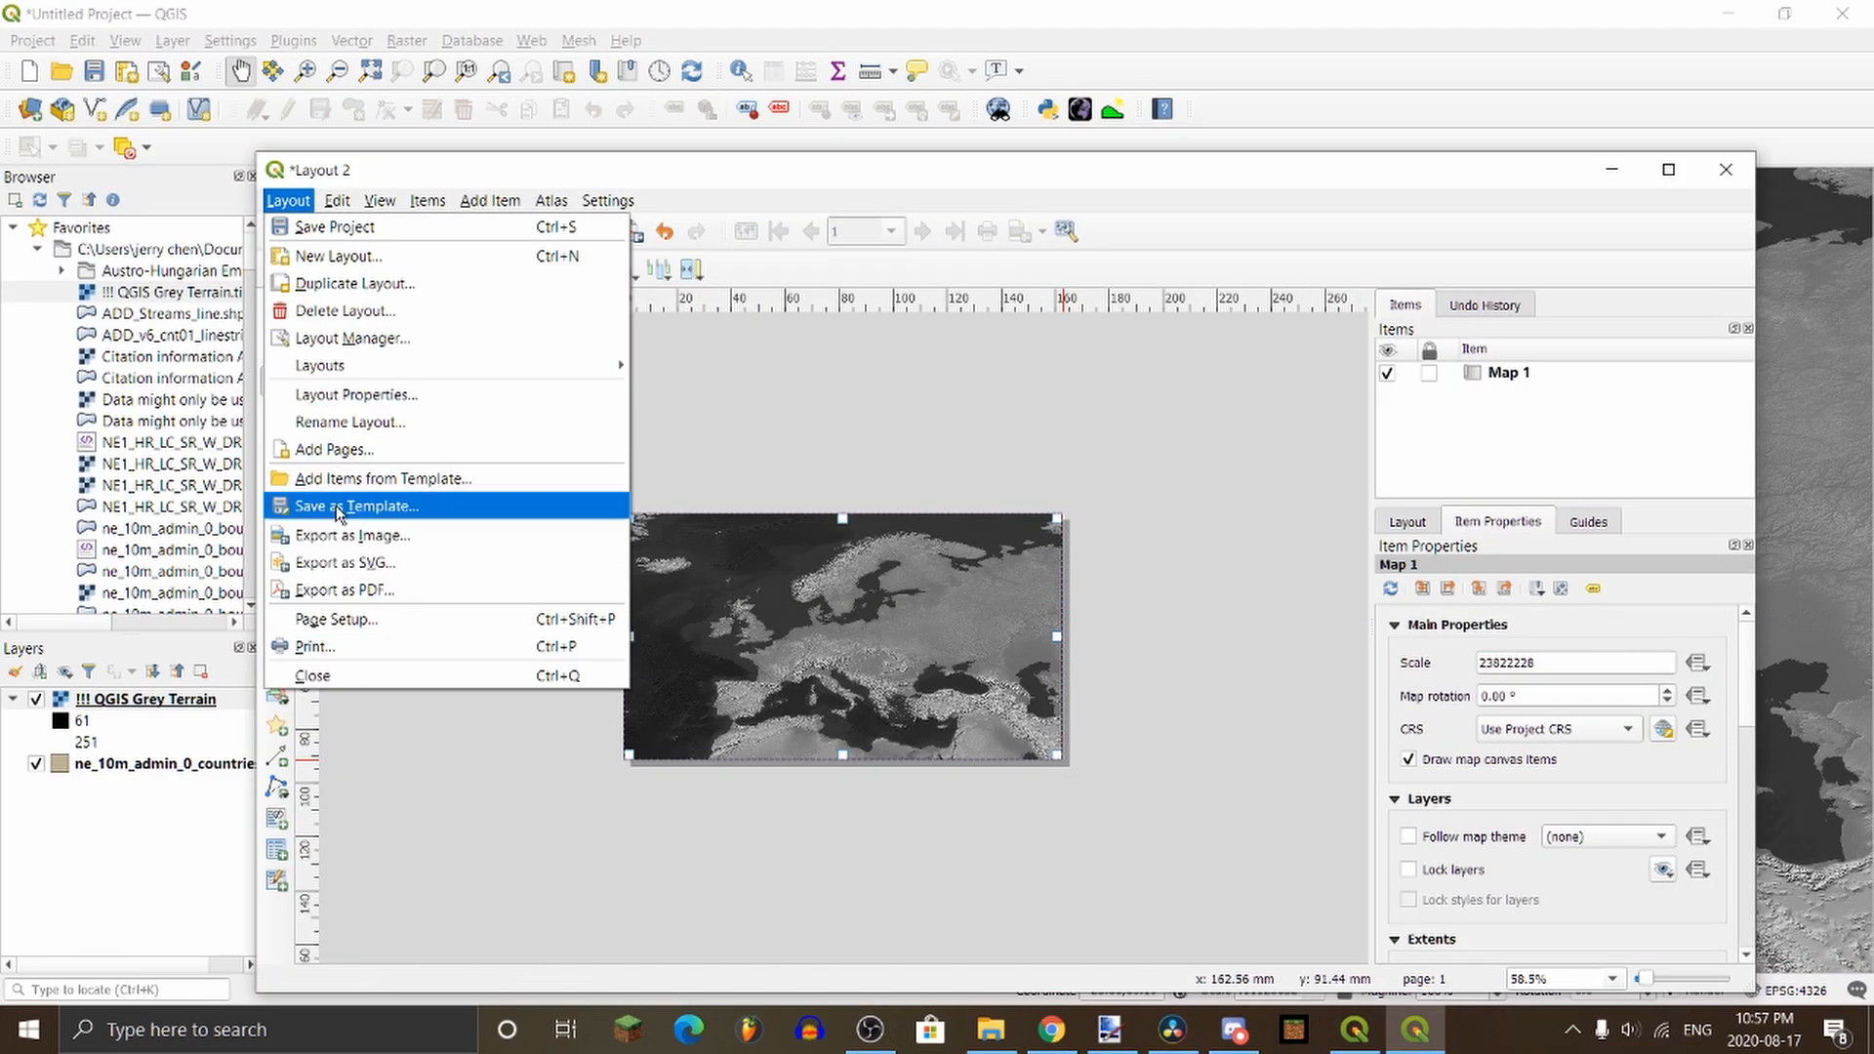
pyautogui.click(351, 535)
pyautogui.write('75434654323454')
pyautogui.press('Return')
pyautogui.doubleClick(914, 450)
pyautogui.write('1000')
pyautogui.click(1074, 783)
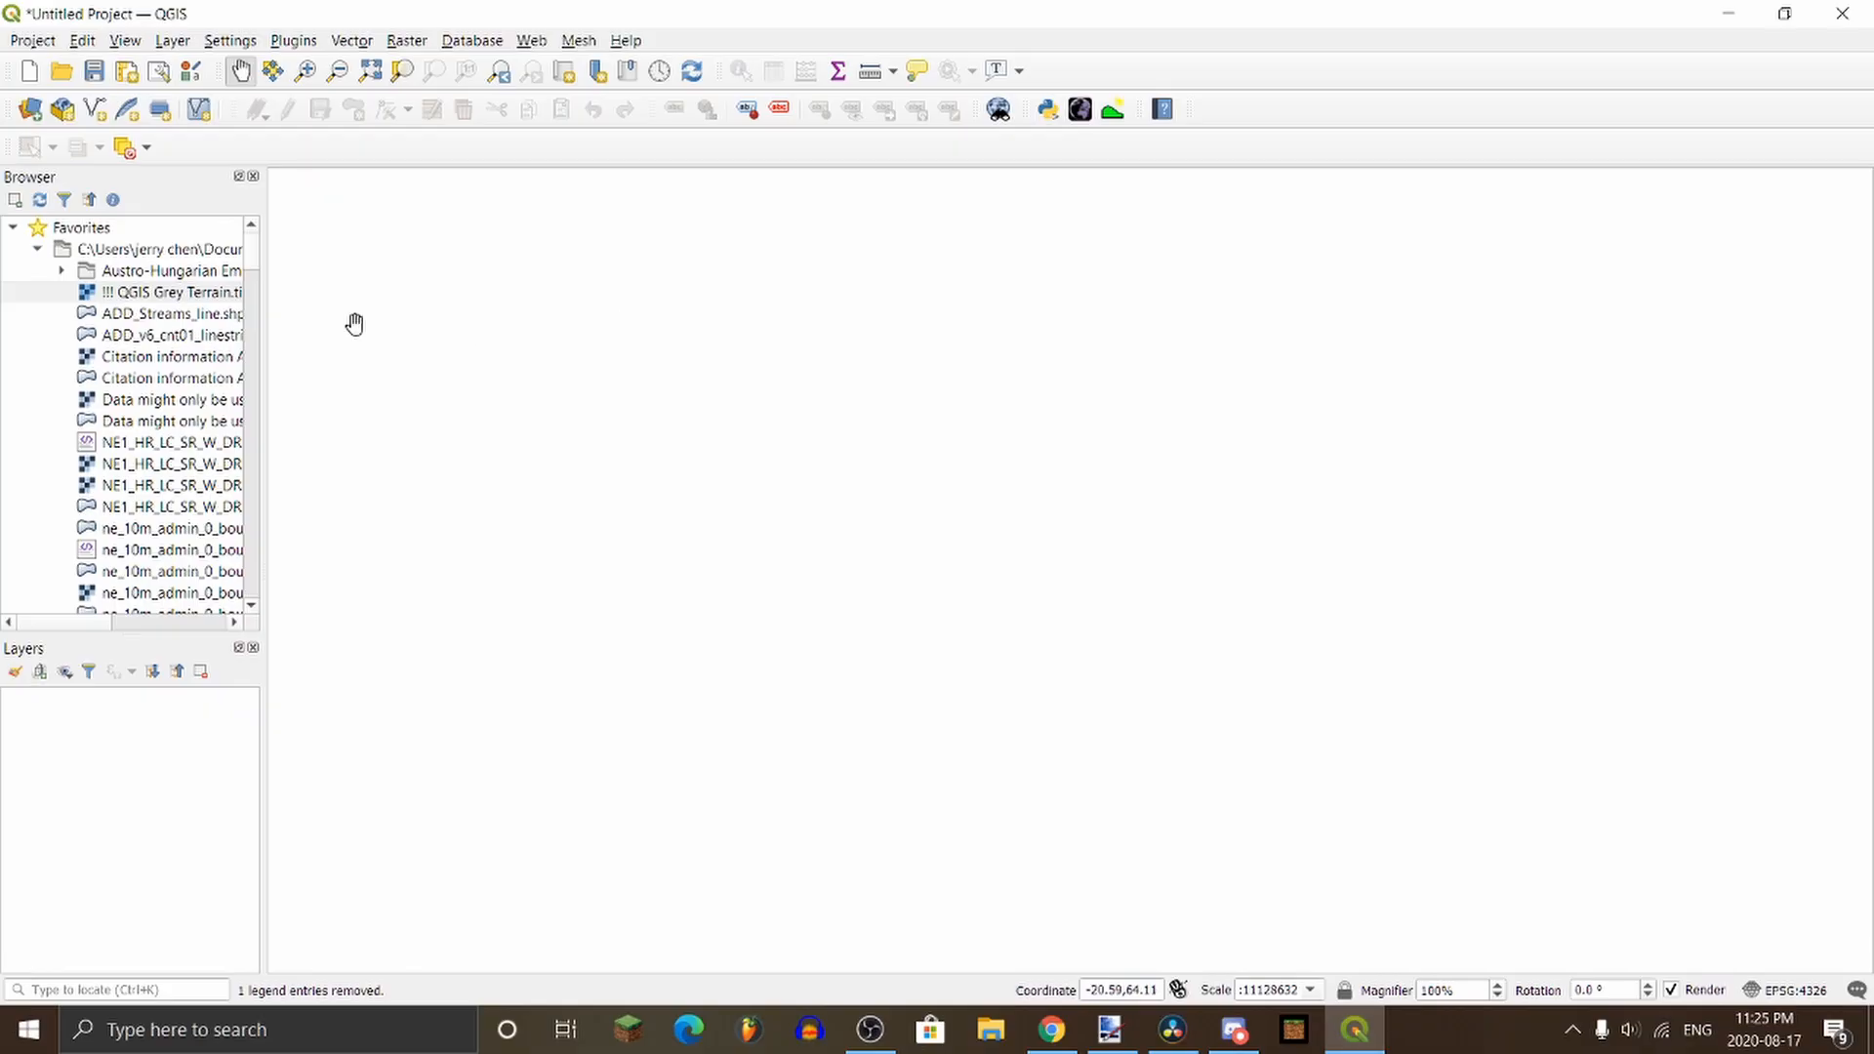
# Step: Add the ne_10m_coastline vector layer from the favorite folder and inspect it over western Europe
pyautogui.scroll(-3, 216, 374)
pyautogui.scroll(-5, 215, 375)
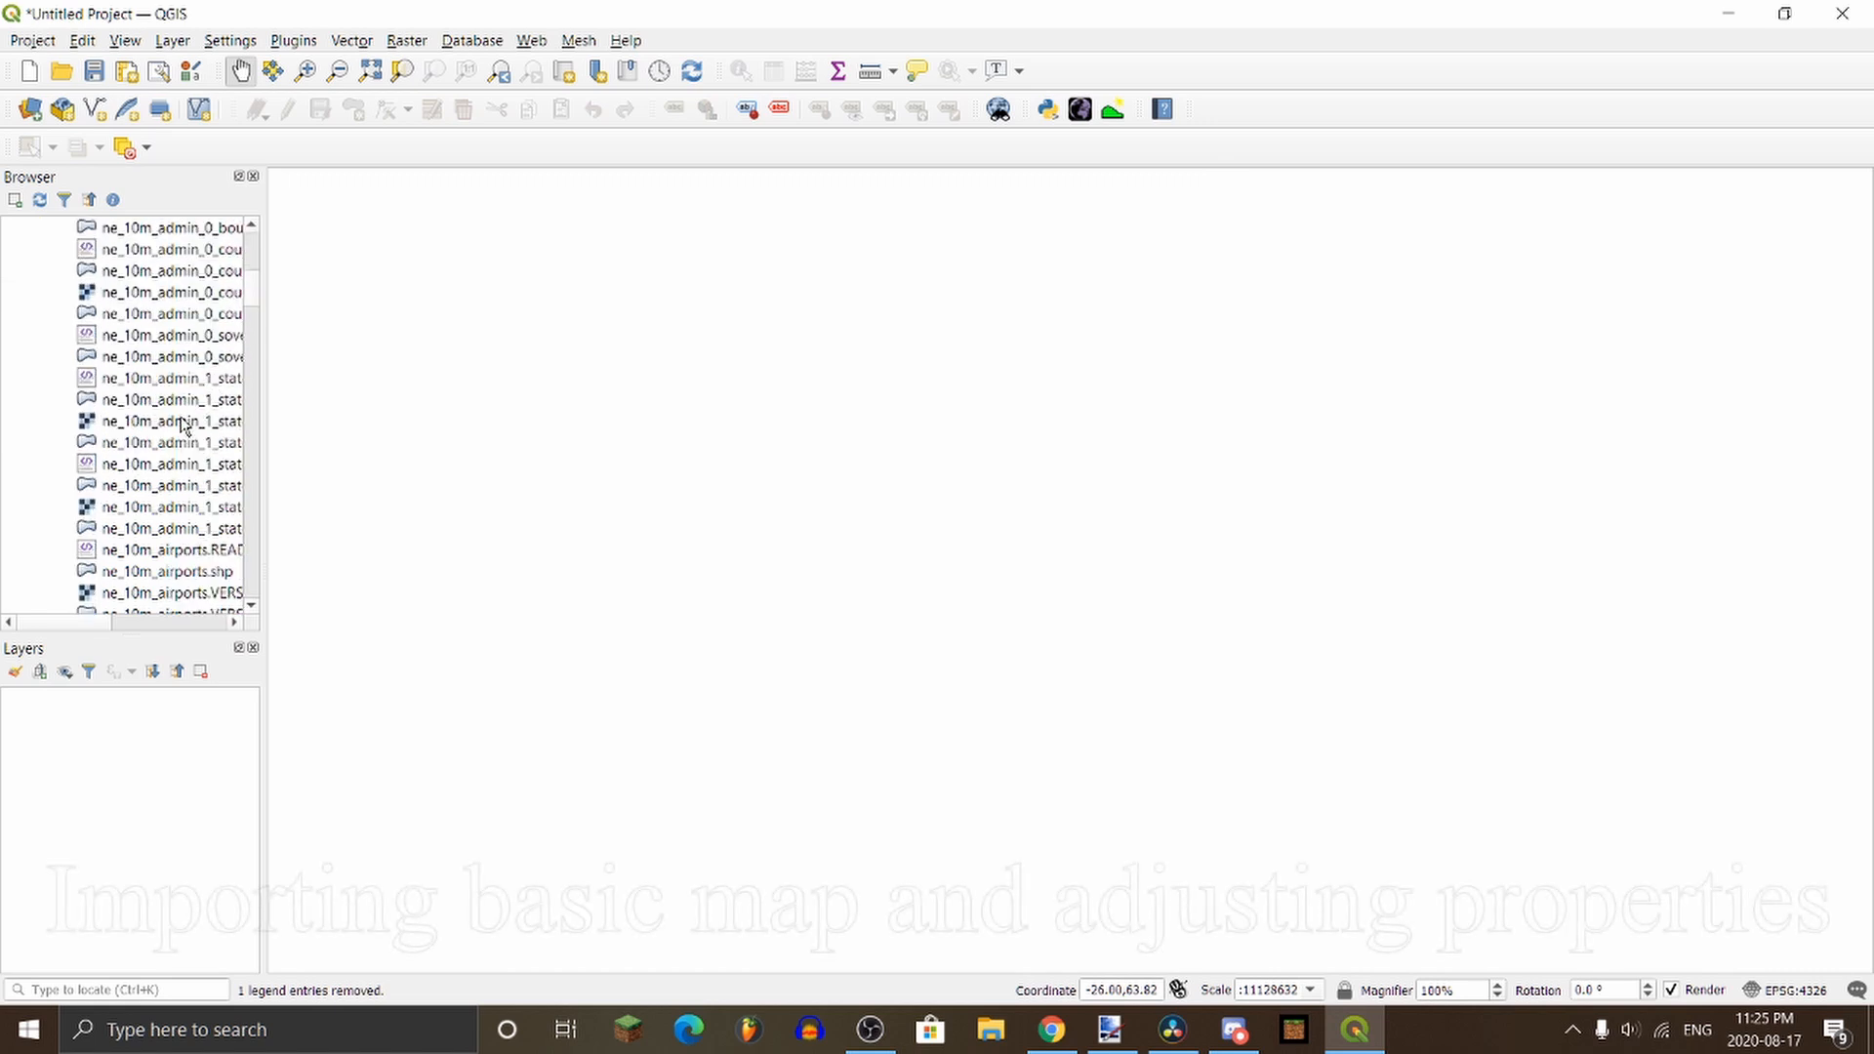
pyautogui.scroll(-8, 185, 400)
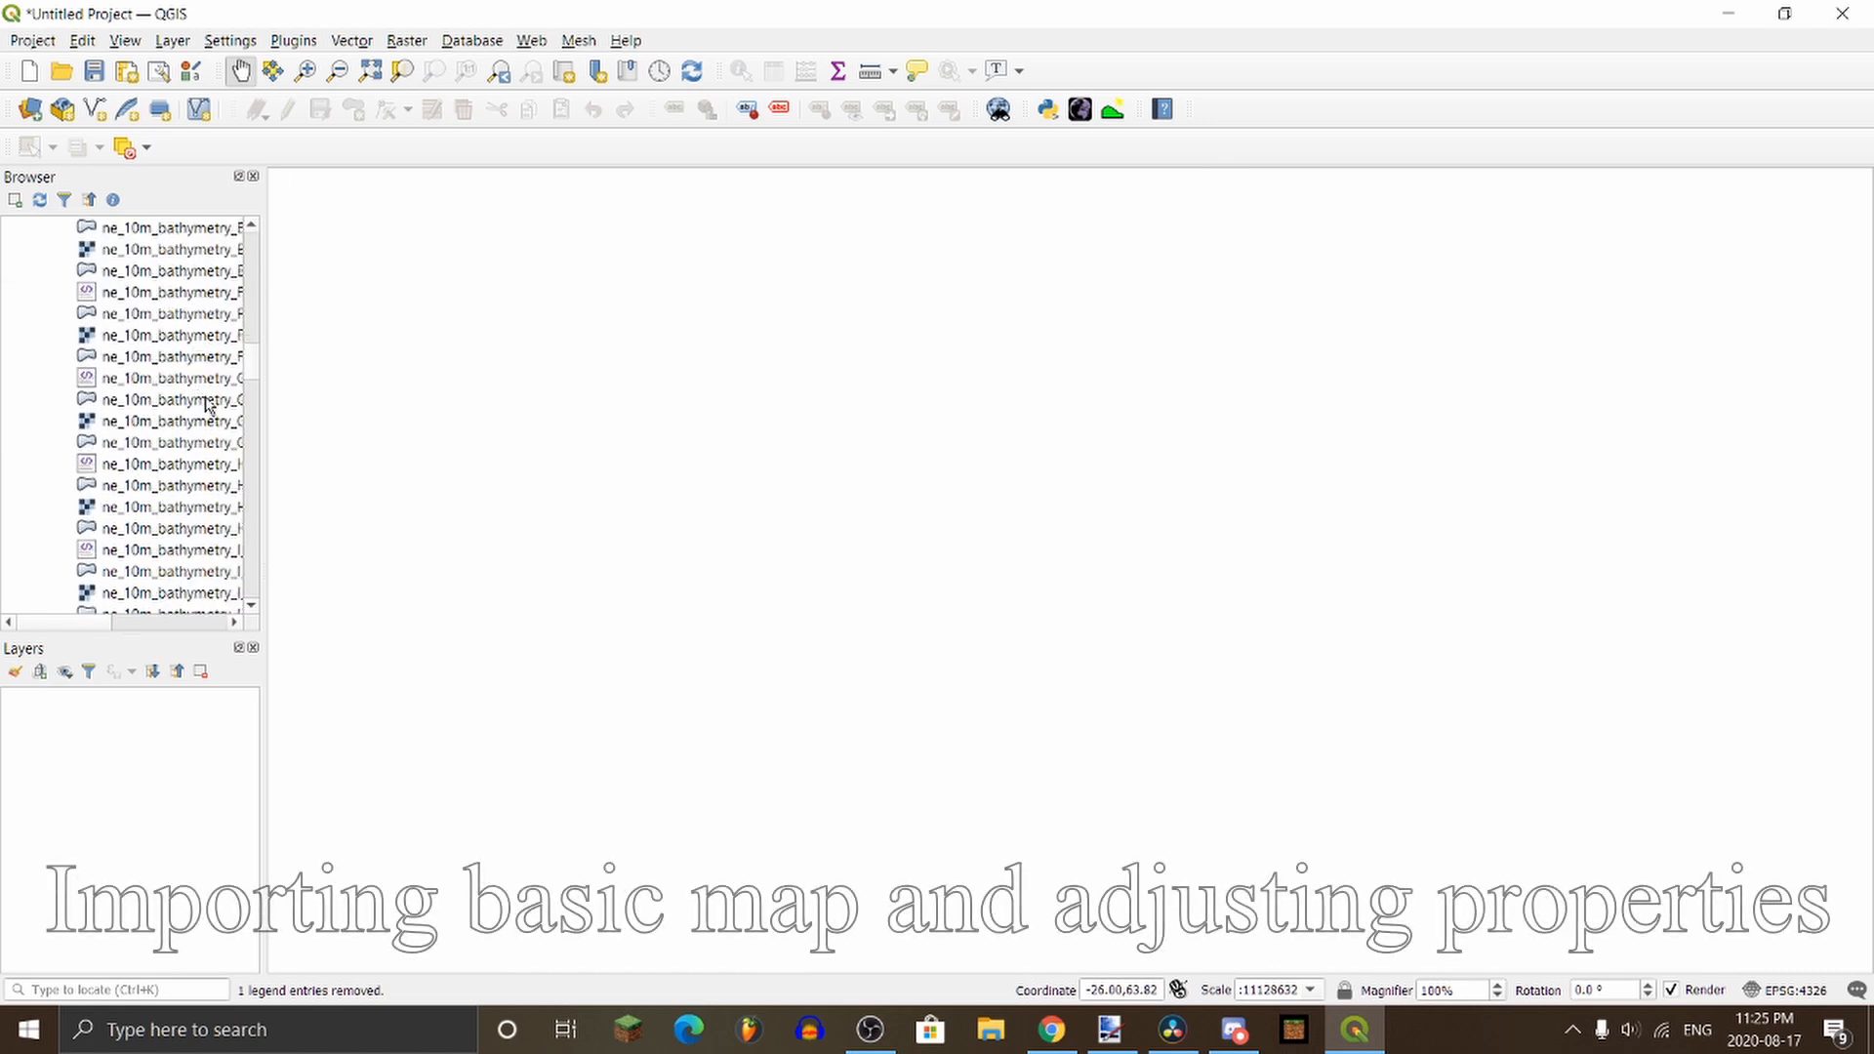
pyautogui.scroll(3, 205, 427)
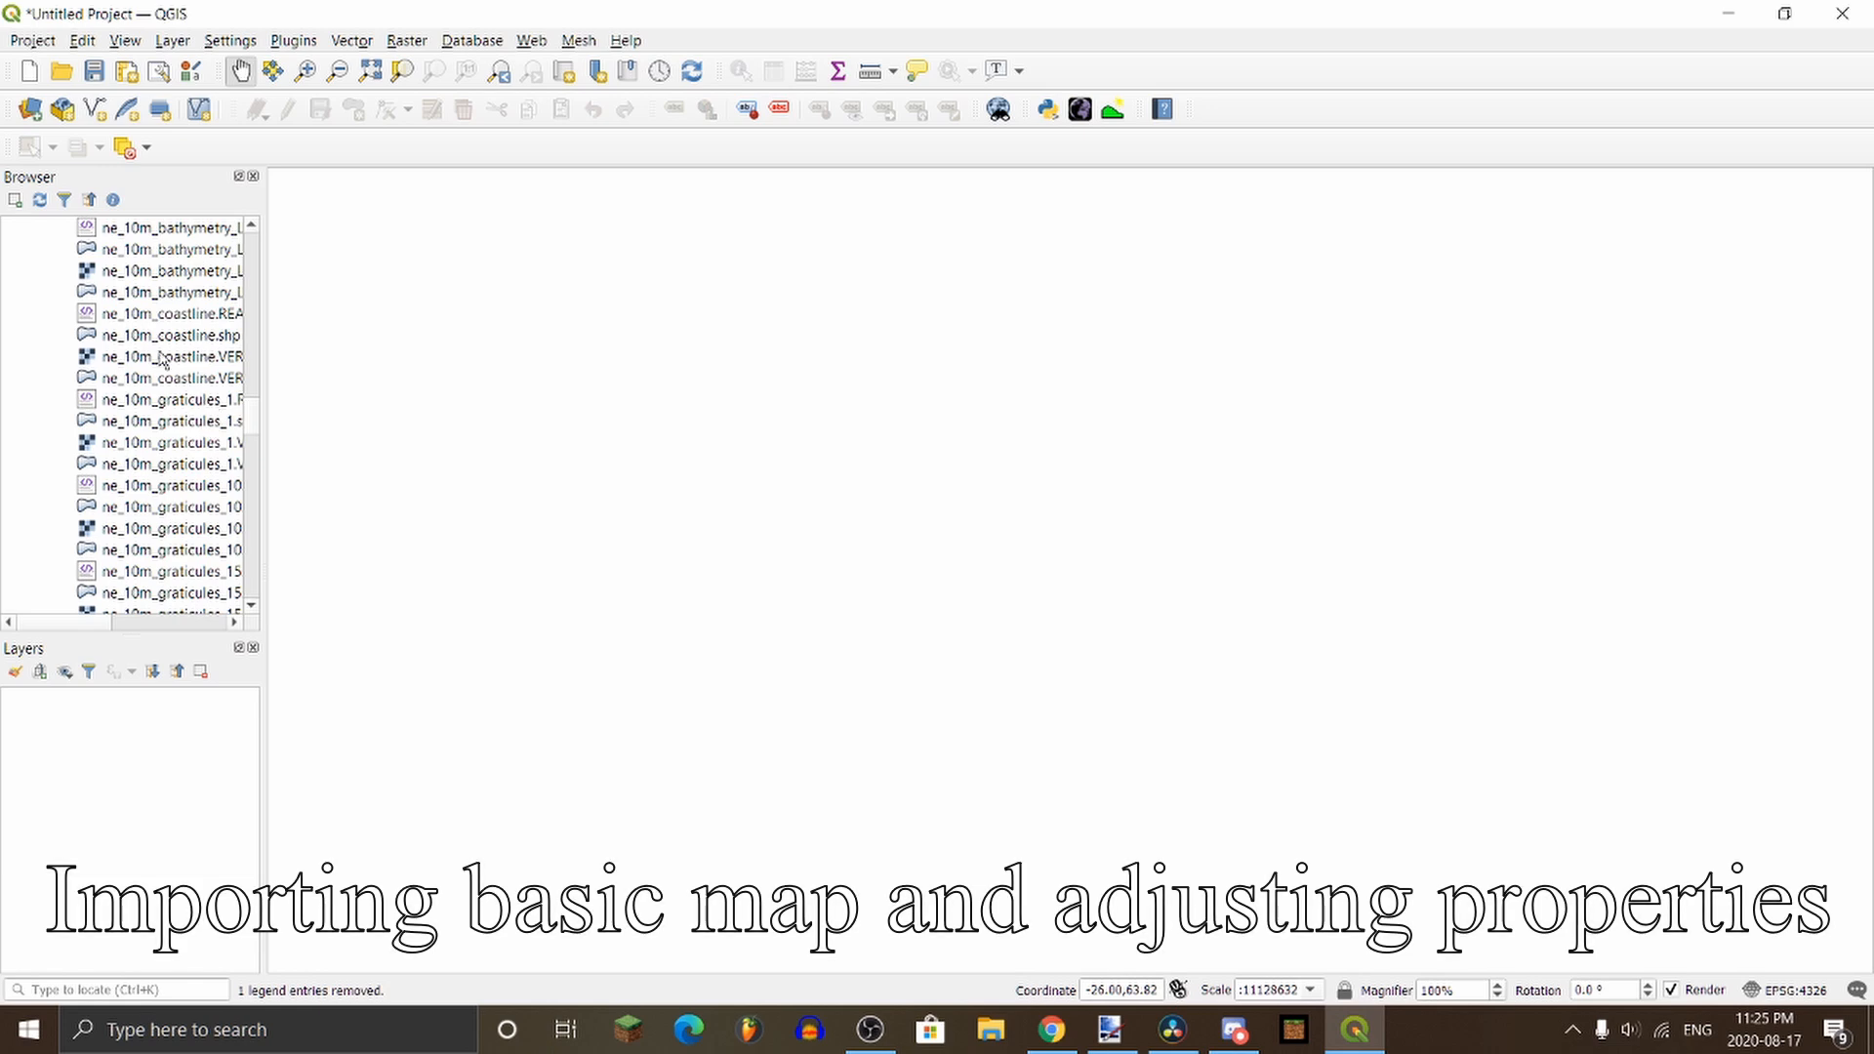
pyautogui.click(151, 336)
pyautogui.doubleClick(151, 336)
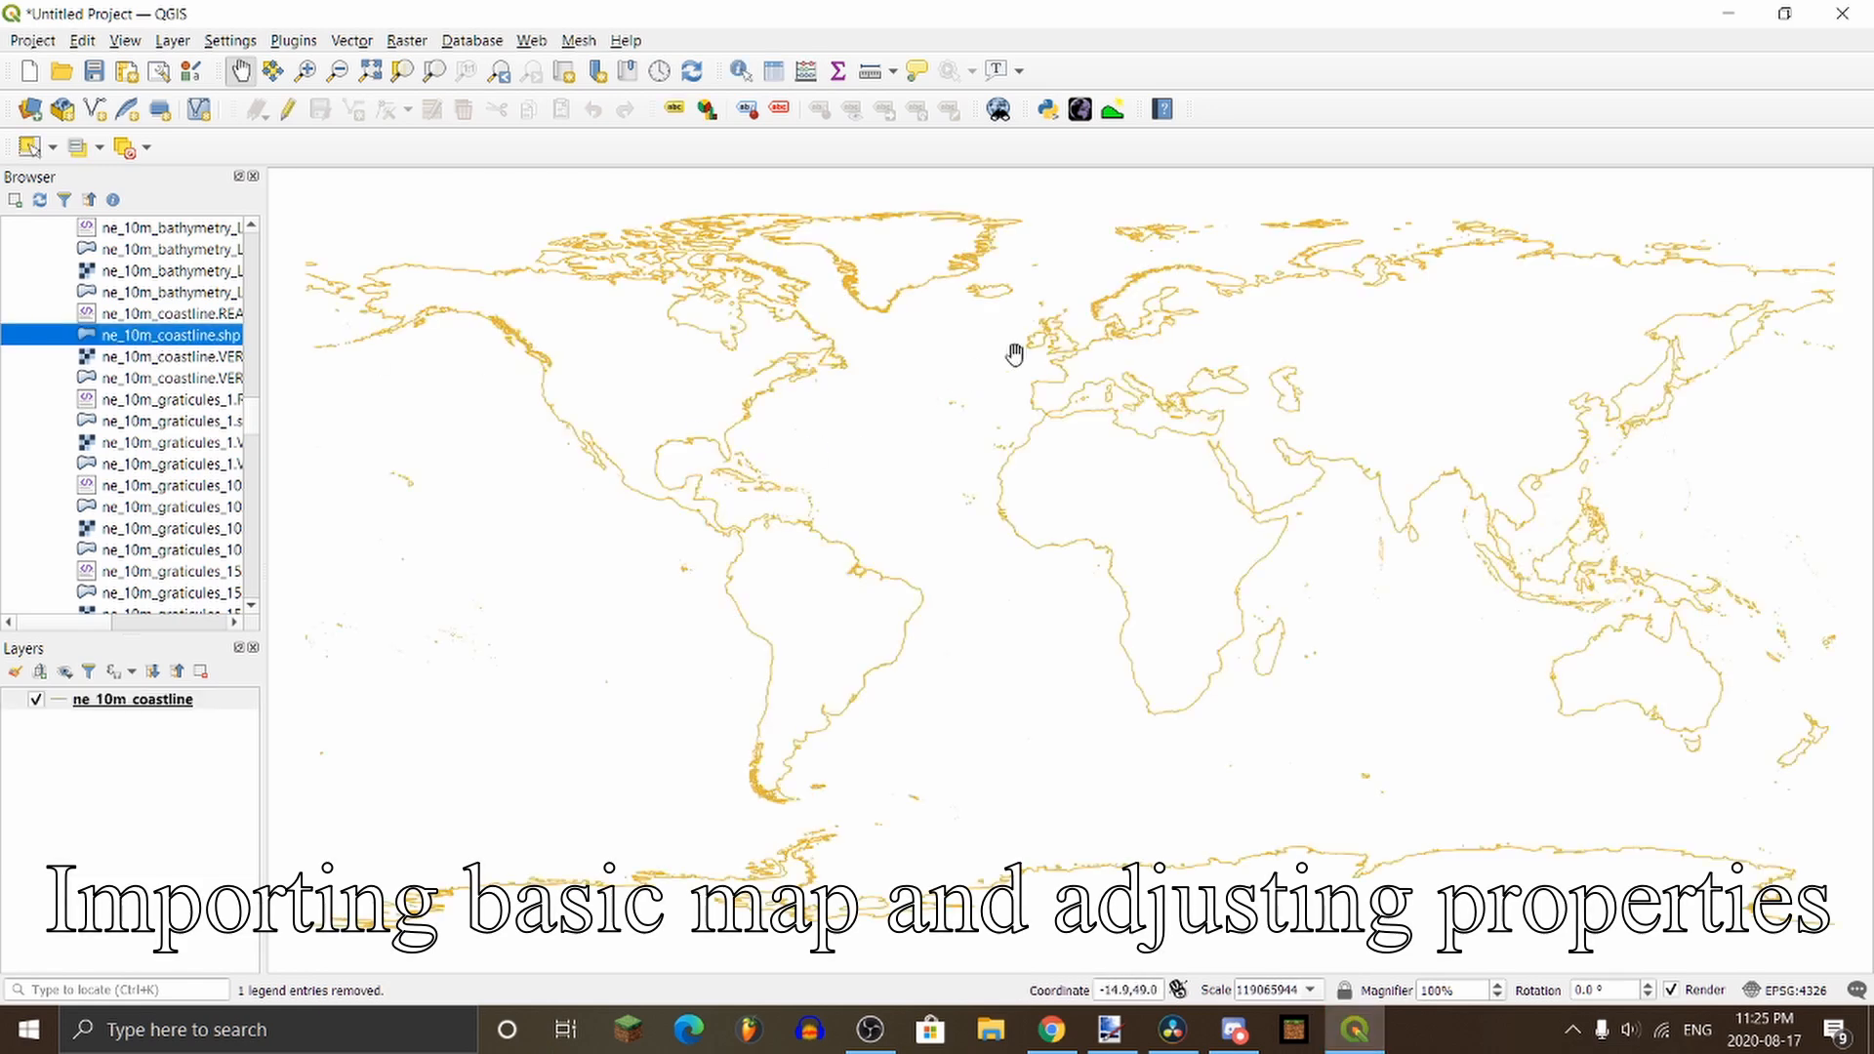
pyautogui.scroll(5, 1074, 351)
pyautogui.scroll(-2, 1089, 419)
pyautogui.moveTo(1101, 453); pyautogui.dragTo(956, 490)
pyautogui.scroll(1, 962, 488)
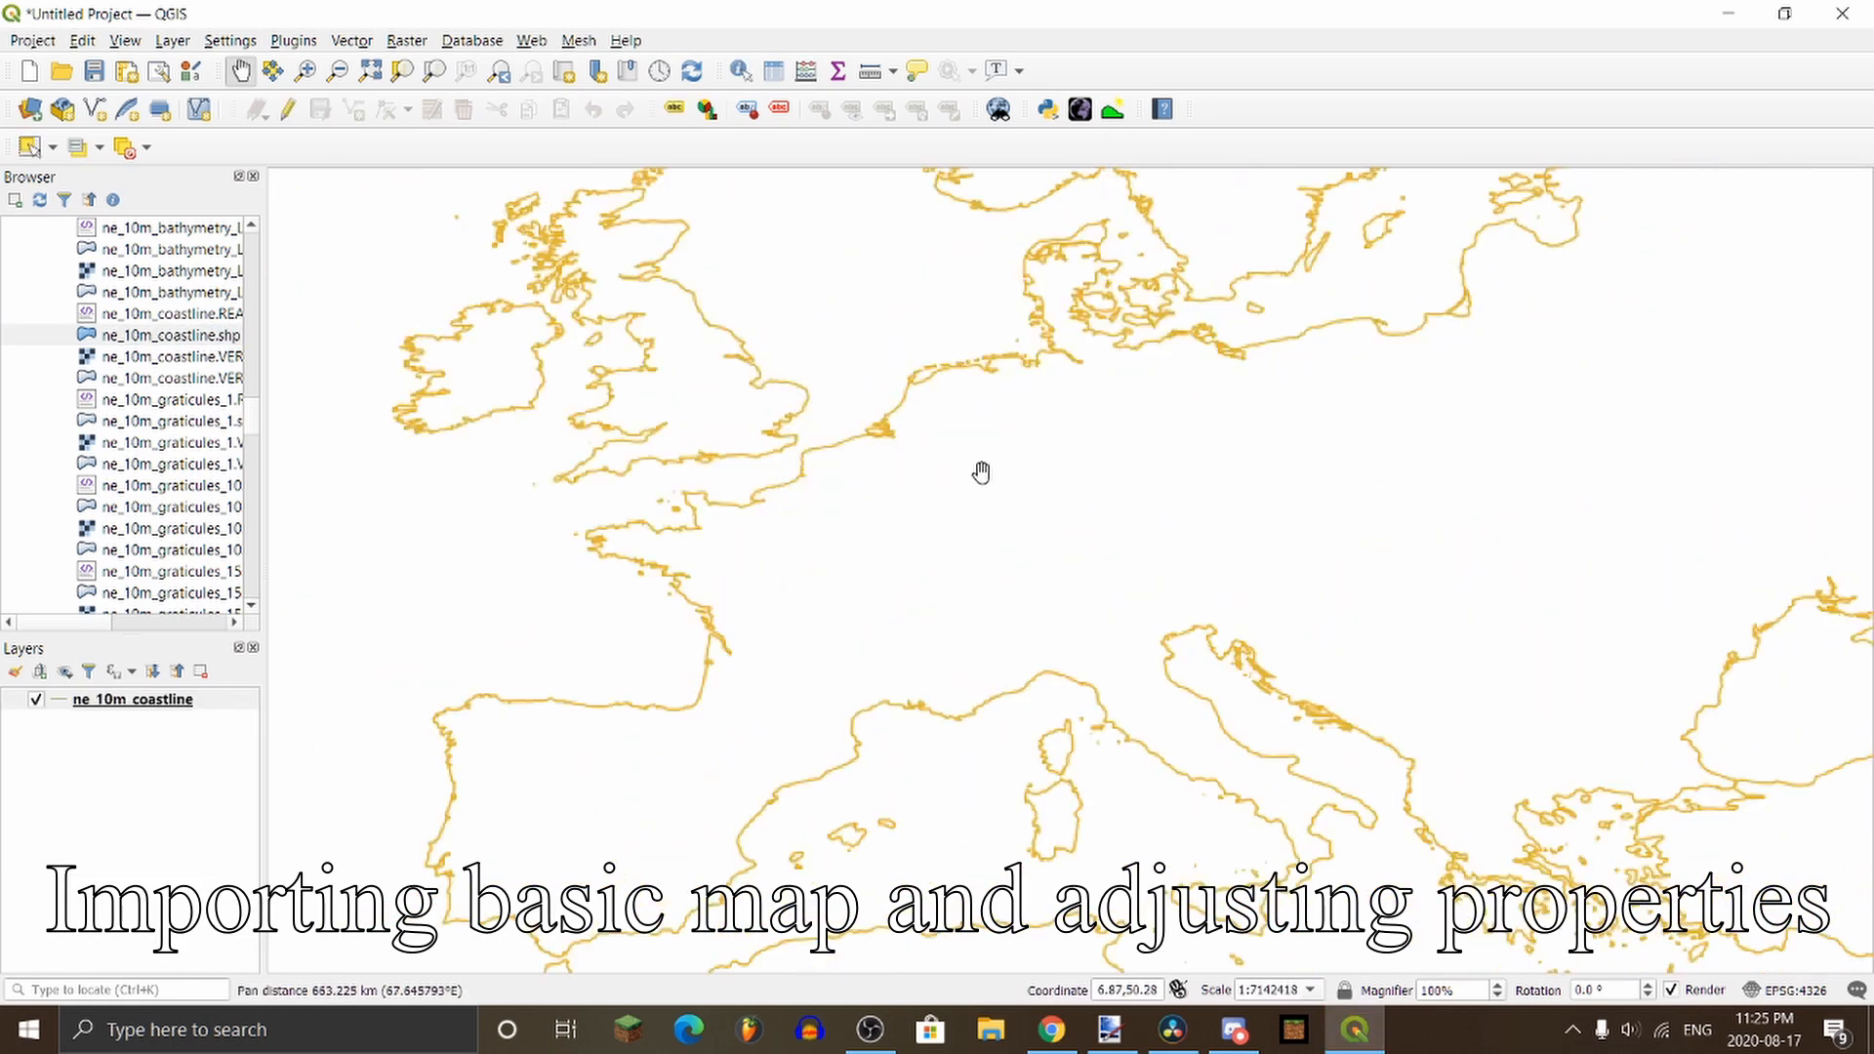
# Step: Set the ne_10m_coastline layer's symbol unit to pixels and its line width to 1.1
pyautogui.scroll(-1, 916, 447)
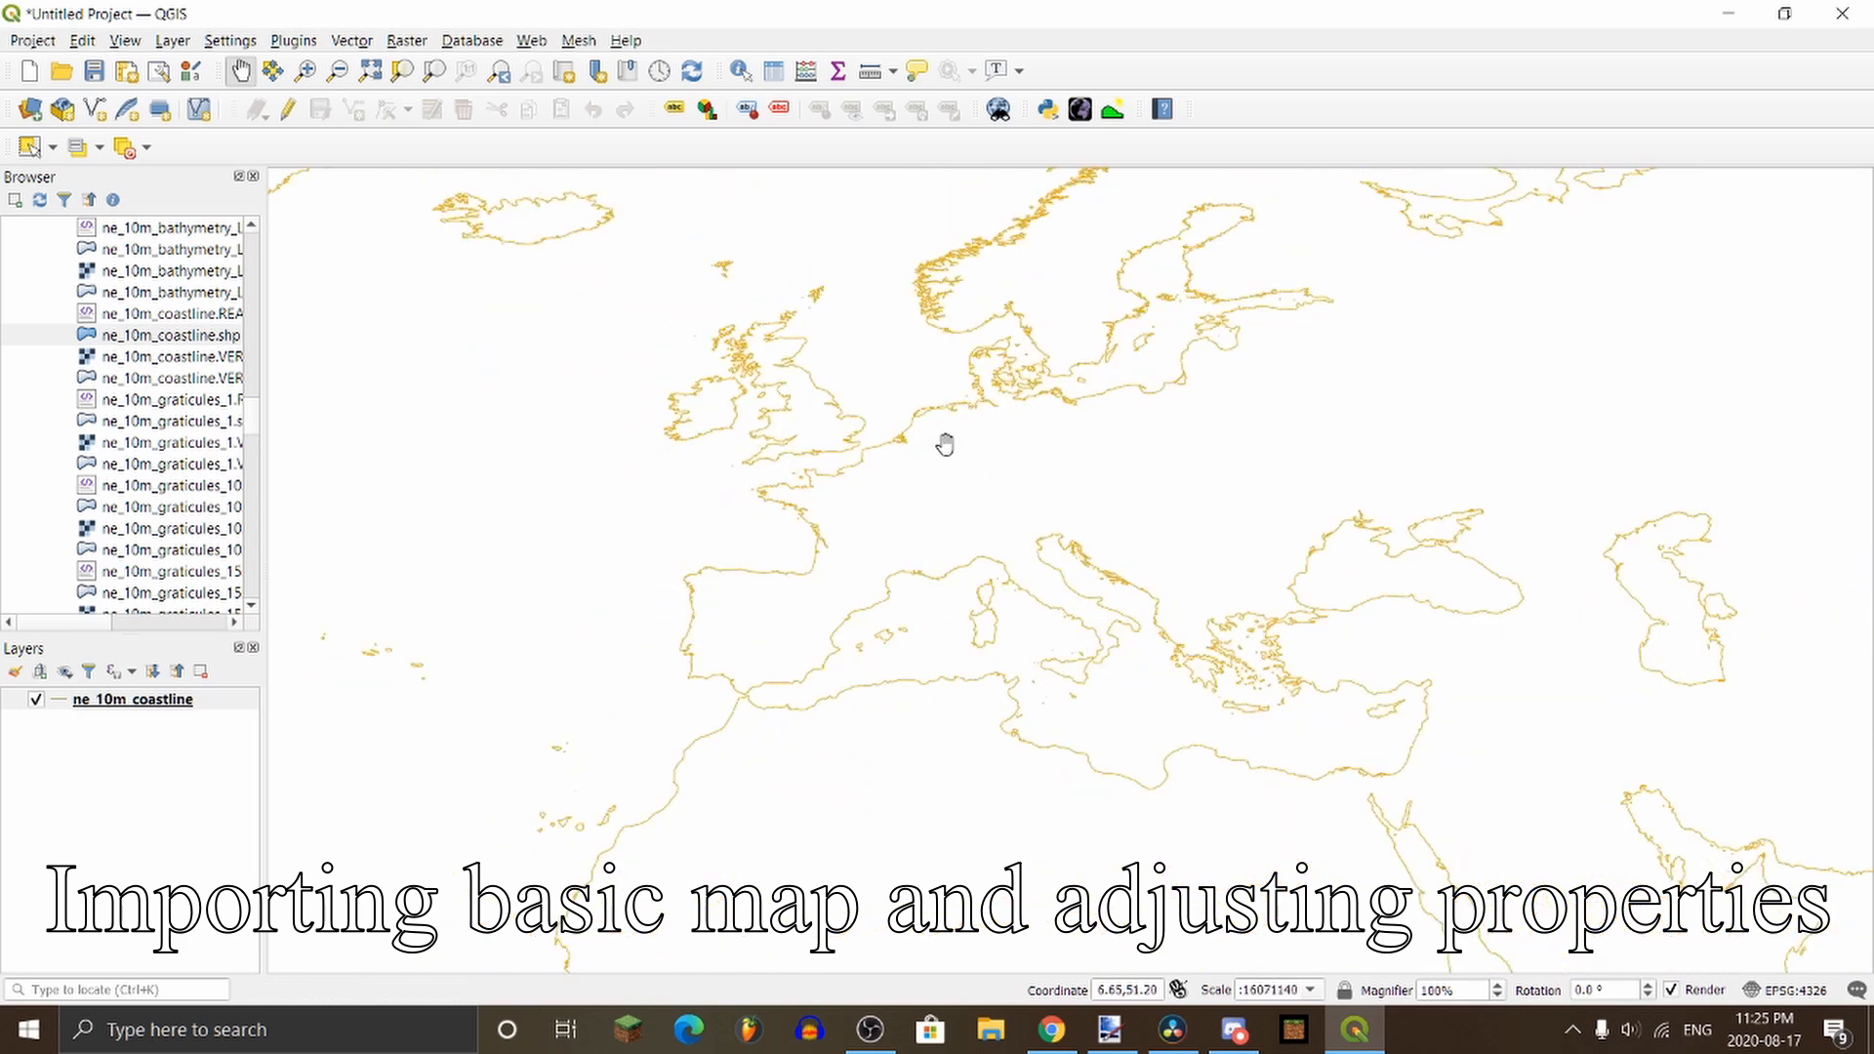
pyautogui.moveTo(964, 419); pyautogui.dragTo(926, 499)
pyautogui.rightClick(117, 699)
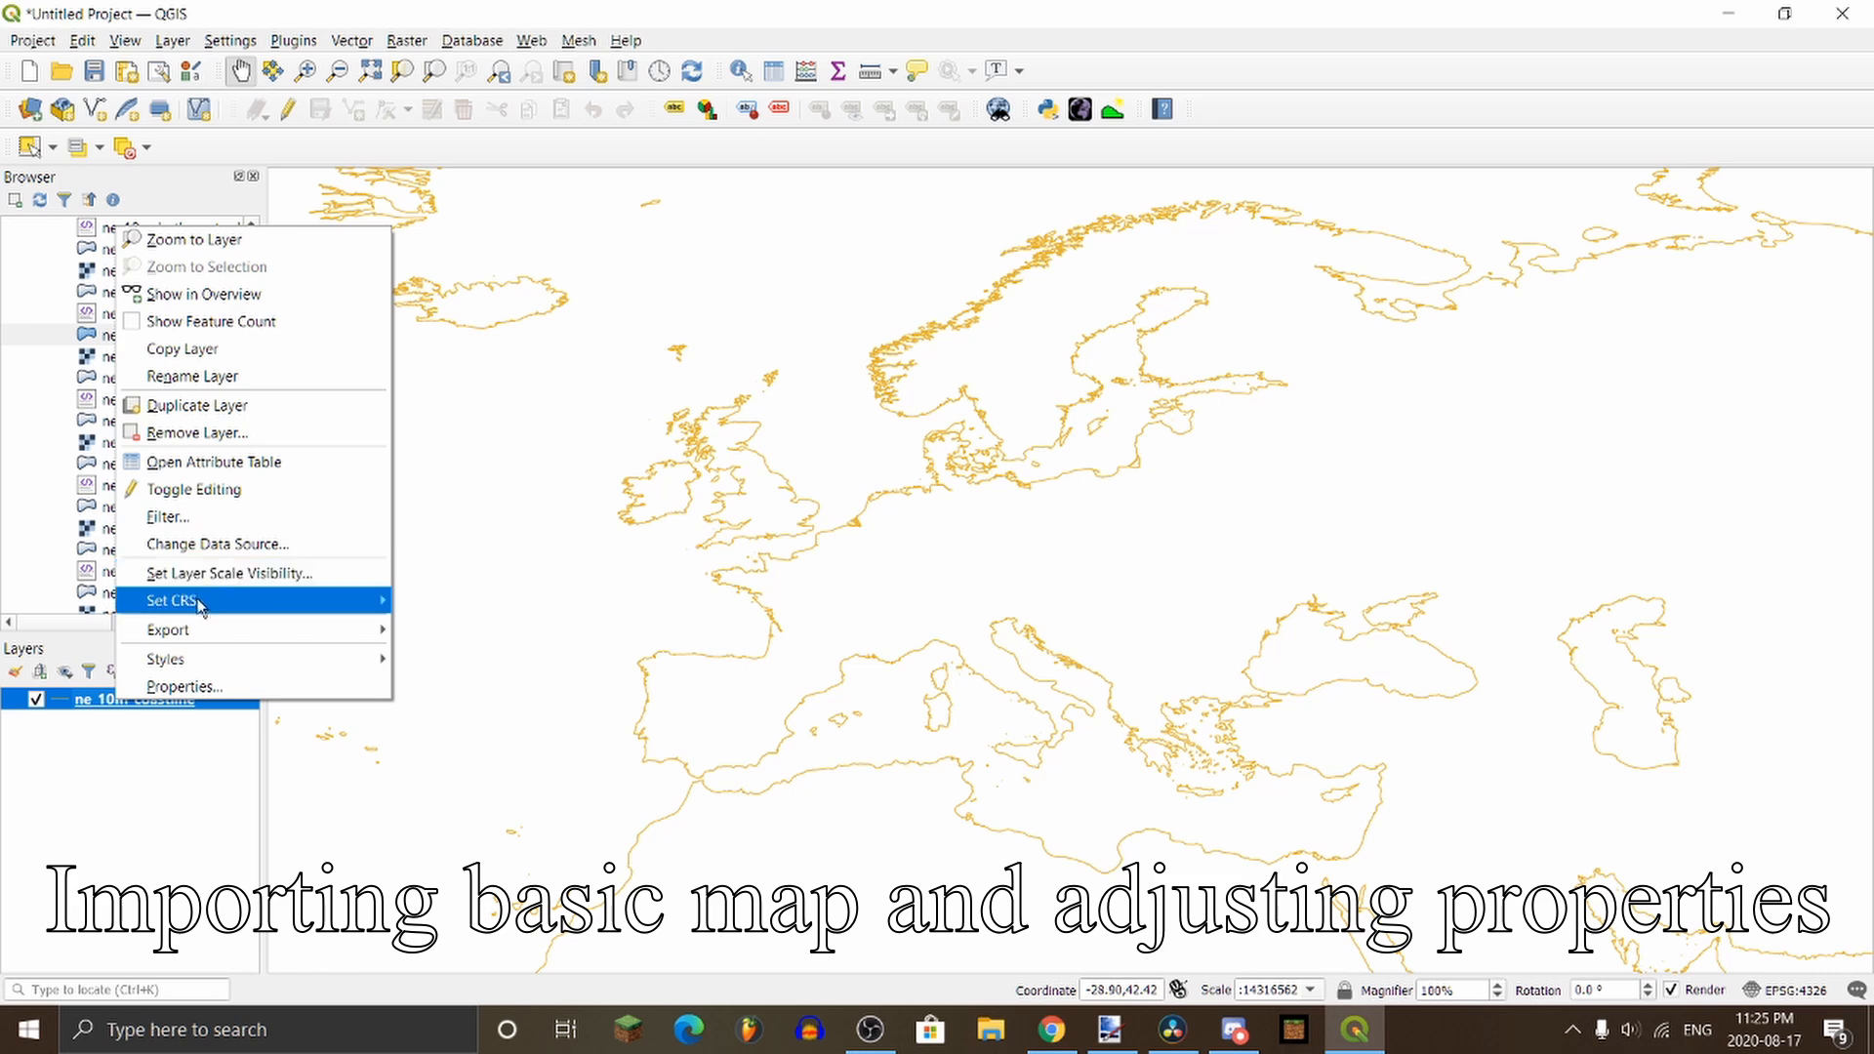
pyautogui.click(221, 693)
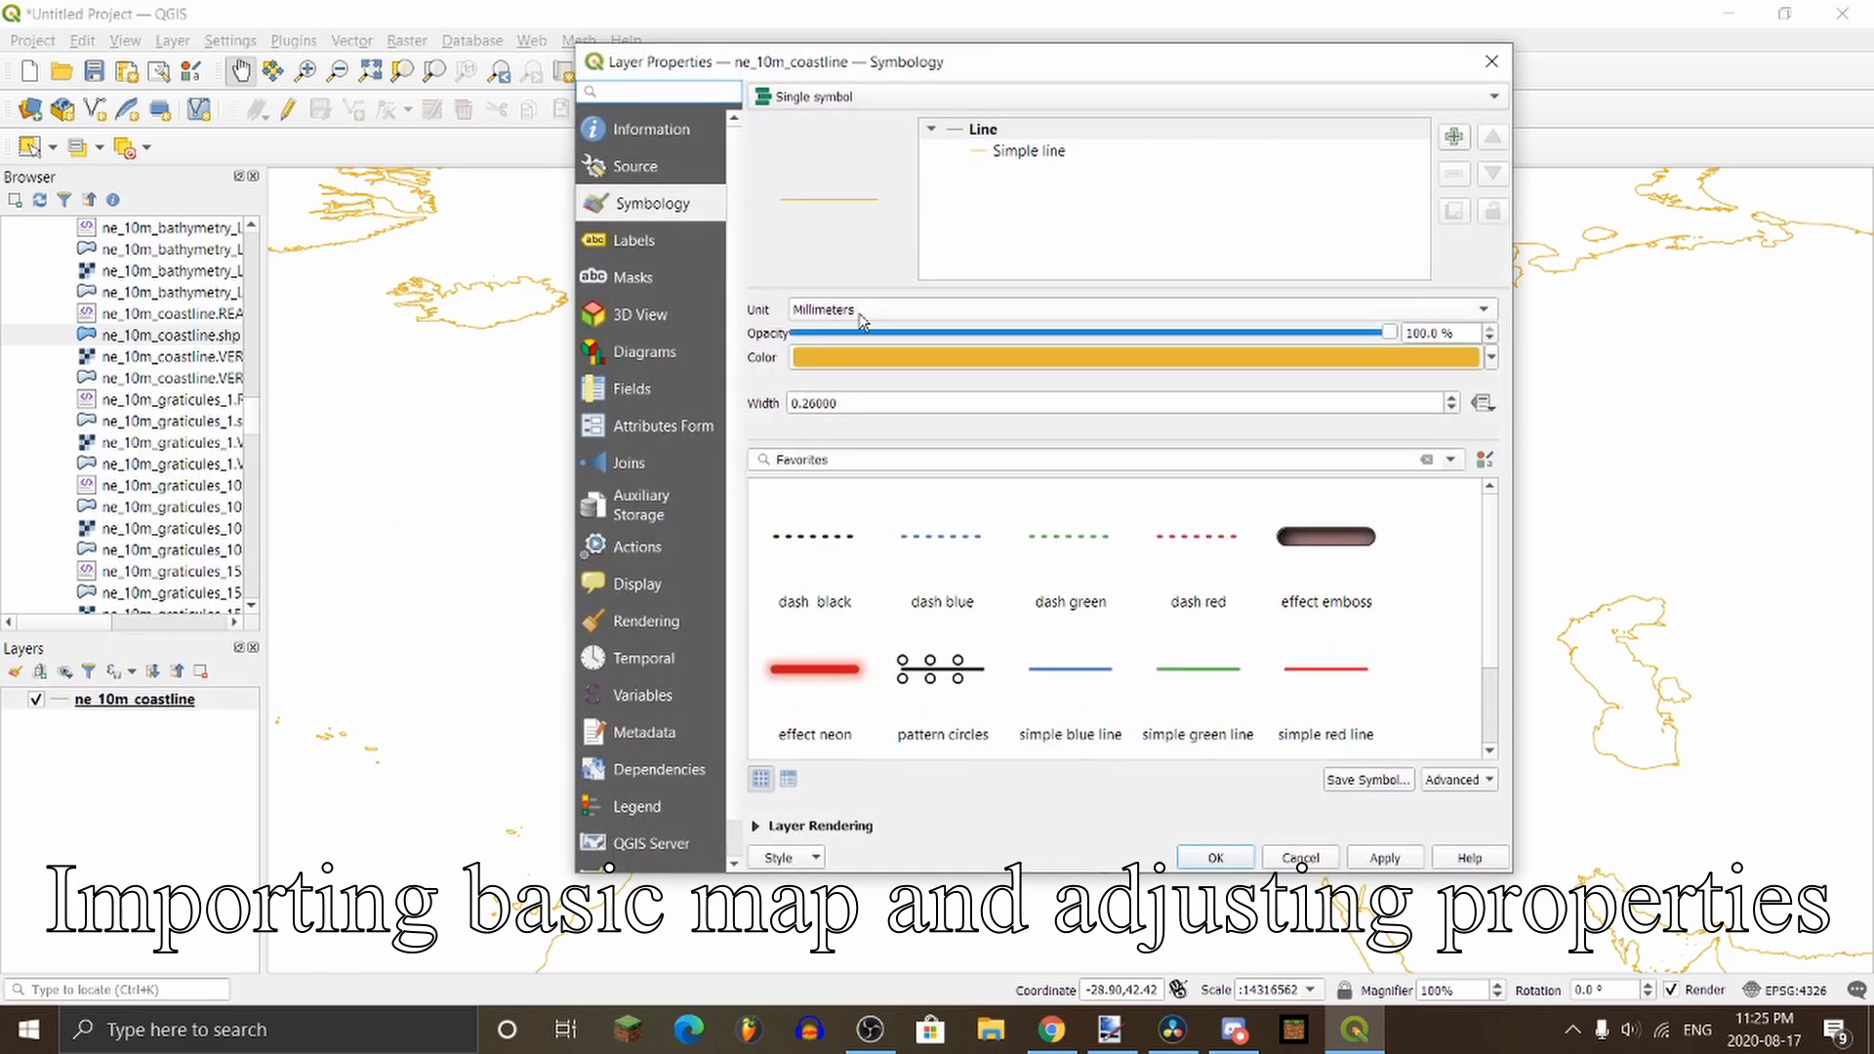
pyautogui.click(857, 309)
pyautogui.click(852, 360)
pyautogui.click(836, 403)
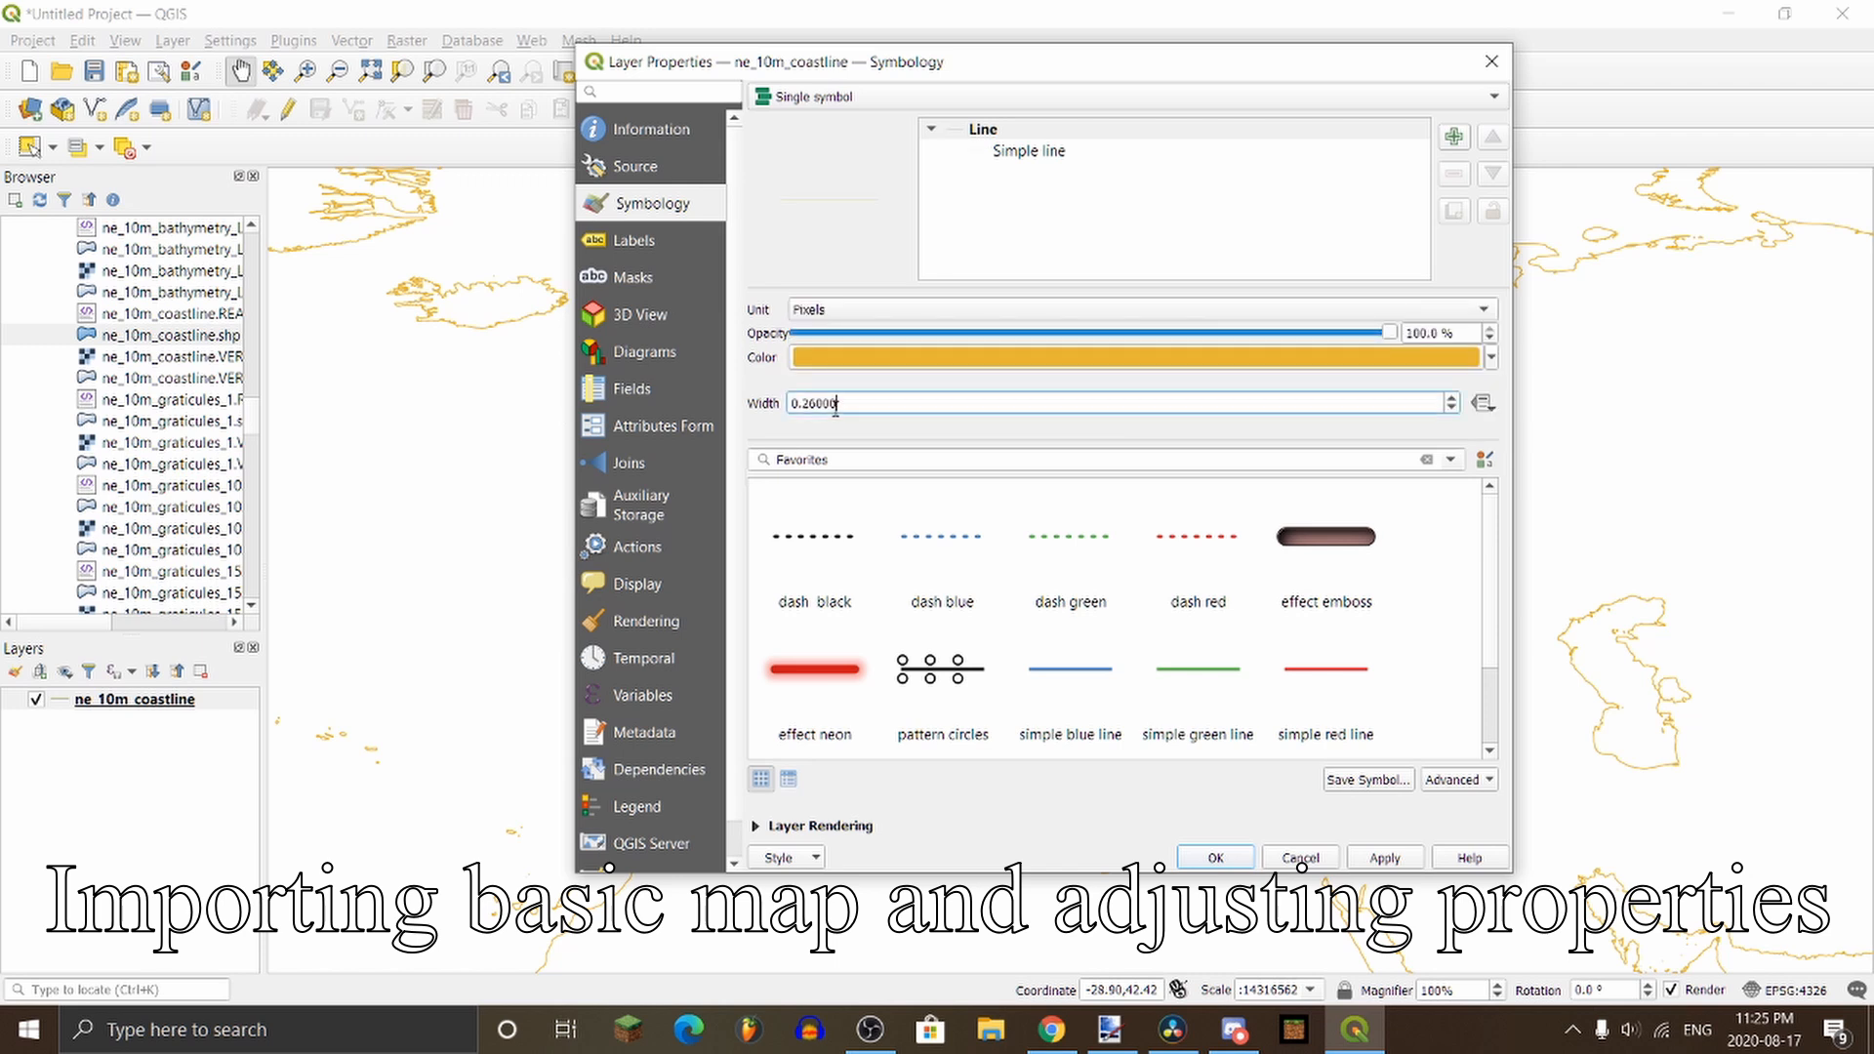
pyautogui.doubleClick(787, 404)
pyautogui.write('1.1')
pyautogui.click(1379, 860)
pyautogui.click(1230, 859)
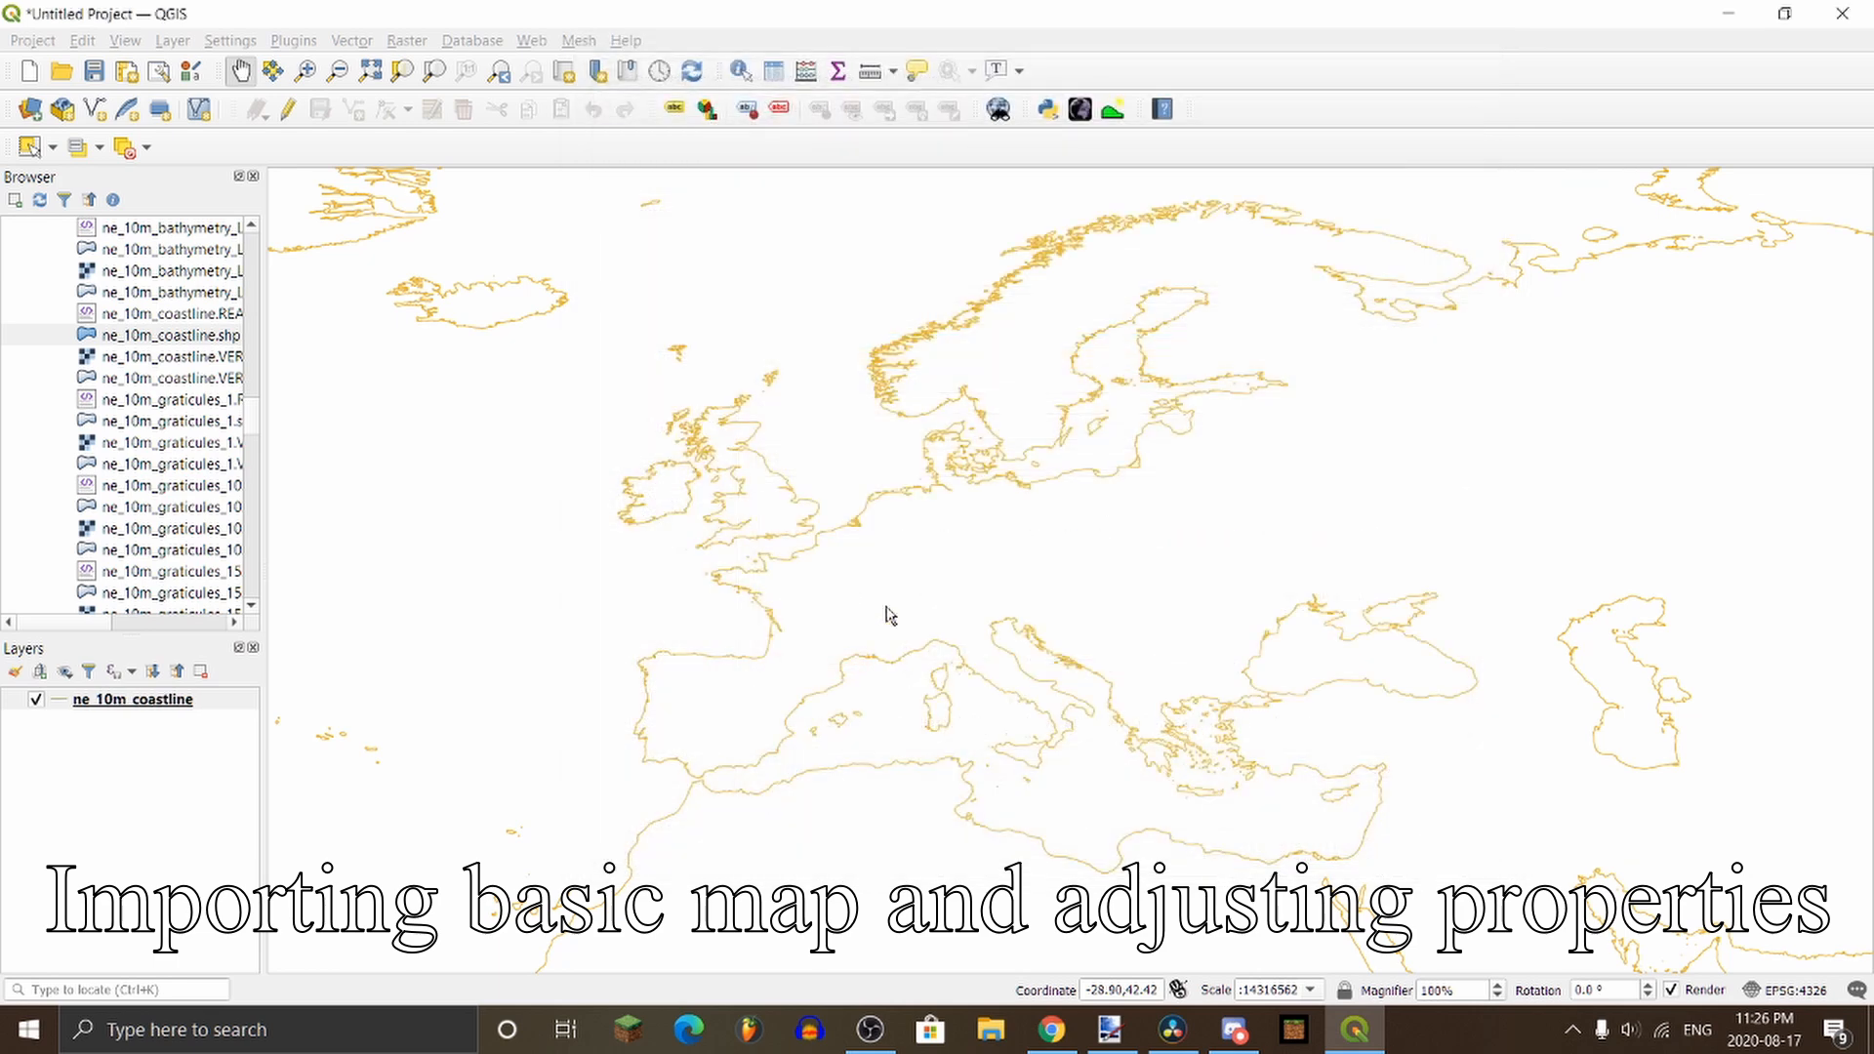
# Step: Add the ne_10m_admin_0_boundary_lines_land vector layer from the favorite folder
pyautogui.scroll(5, 168, 410)
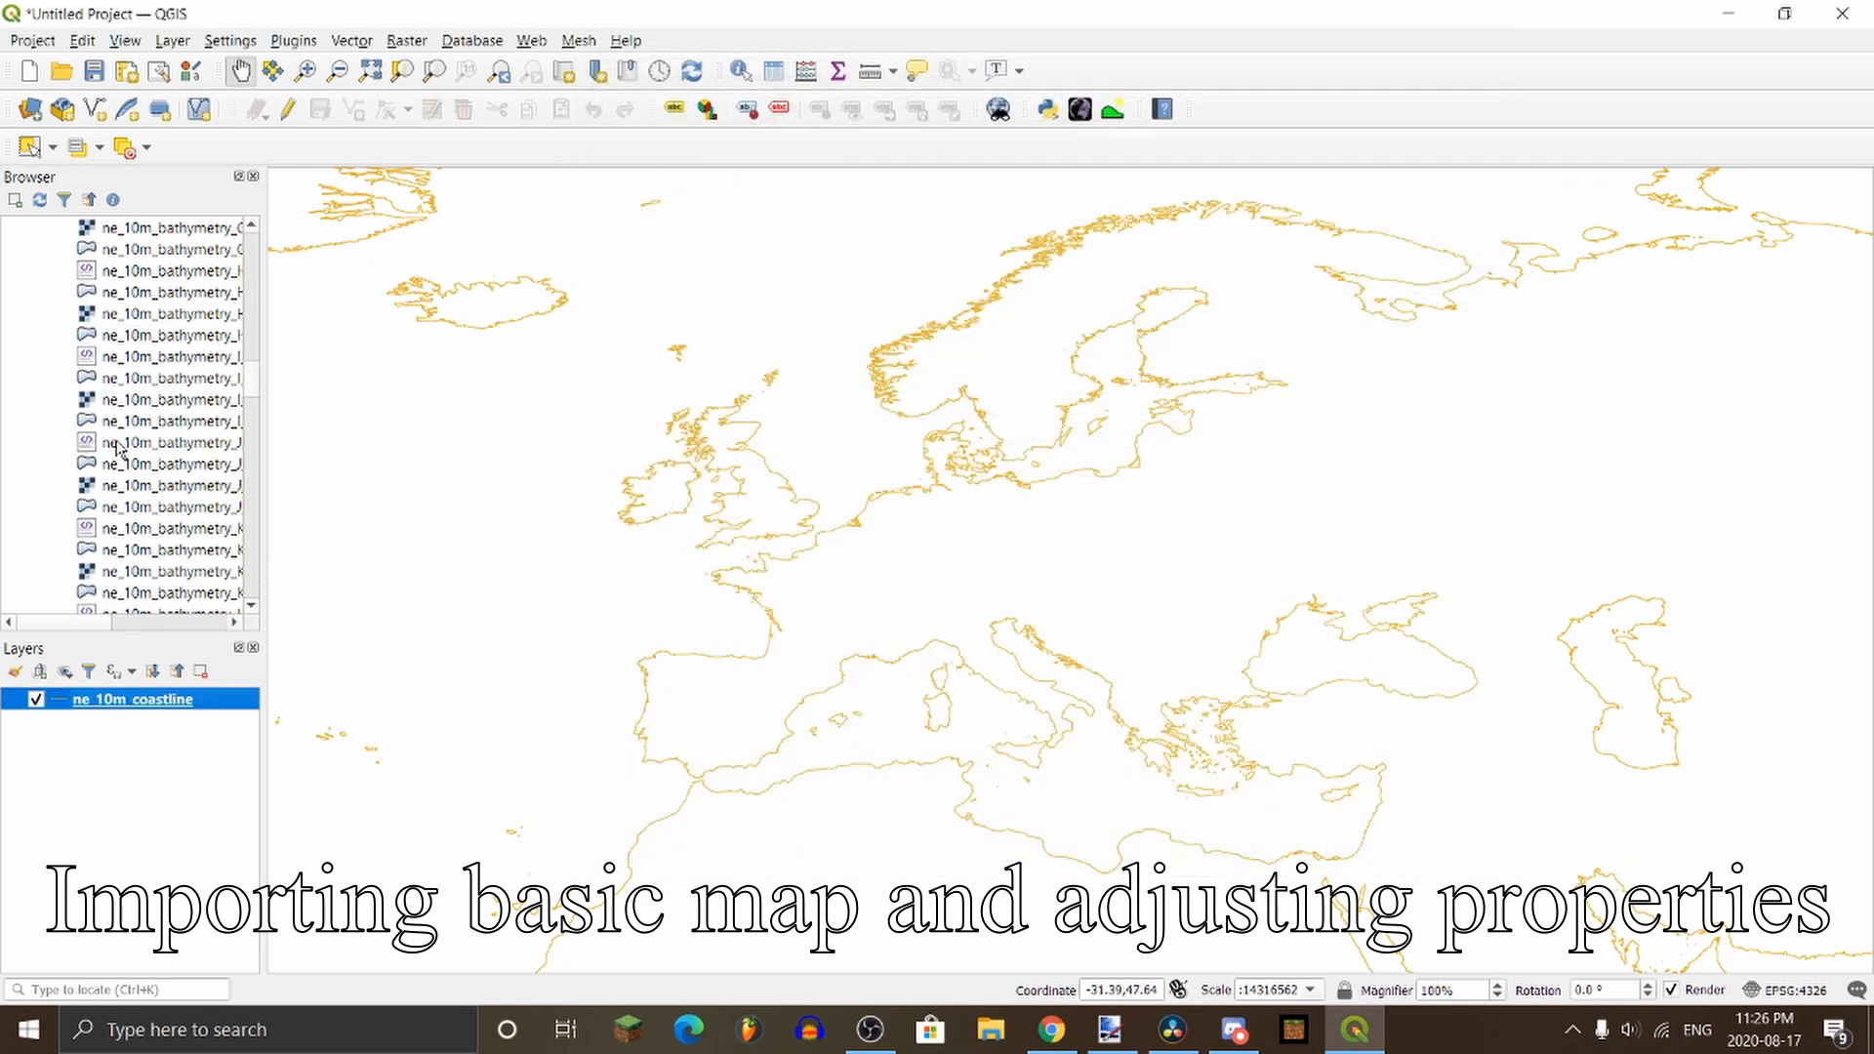
pyautogui.scroll(10, 168, 390)
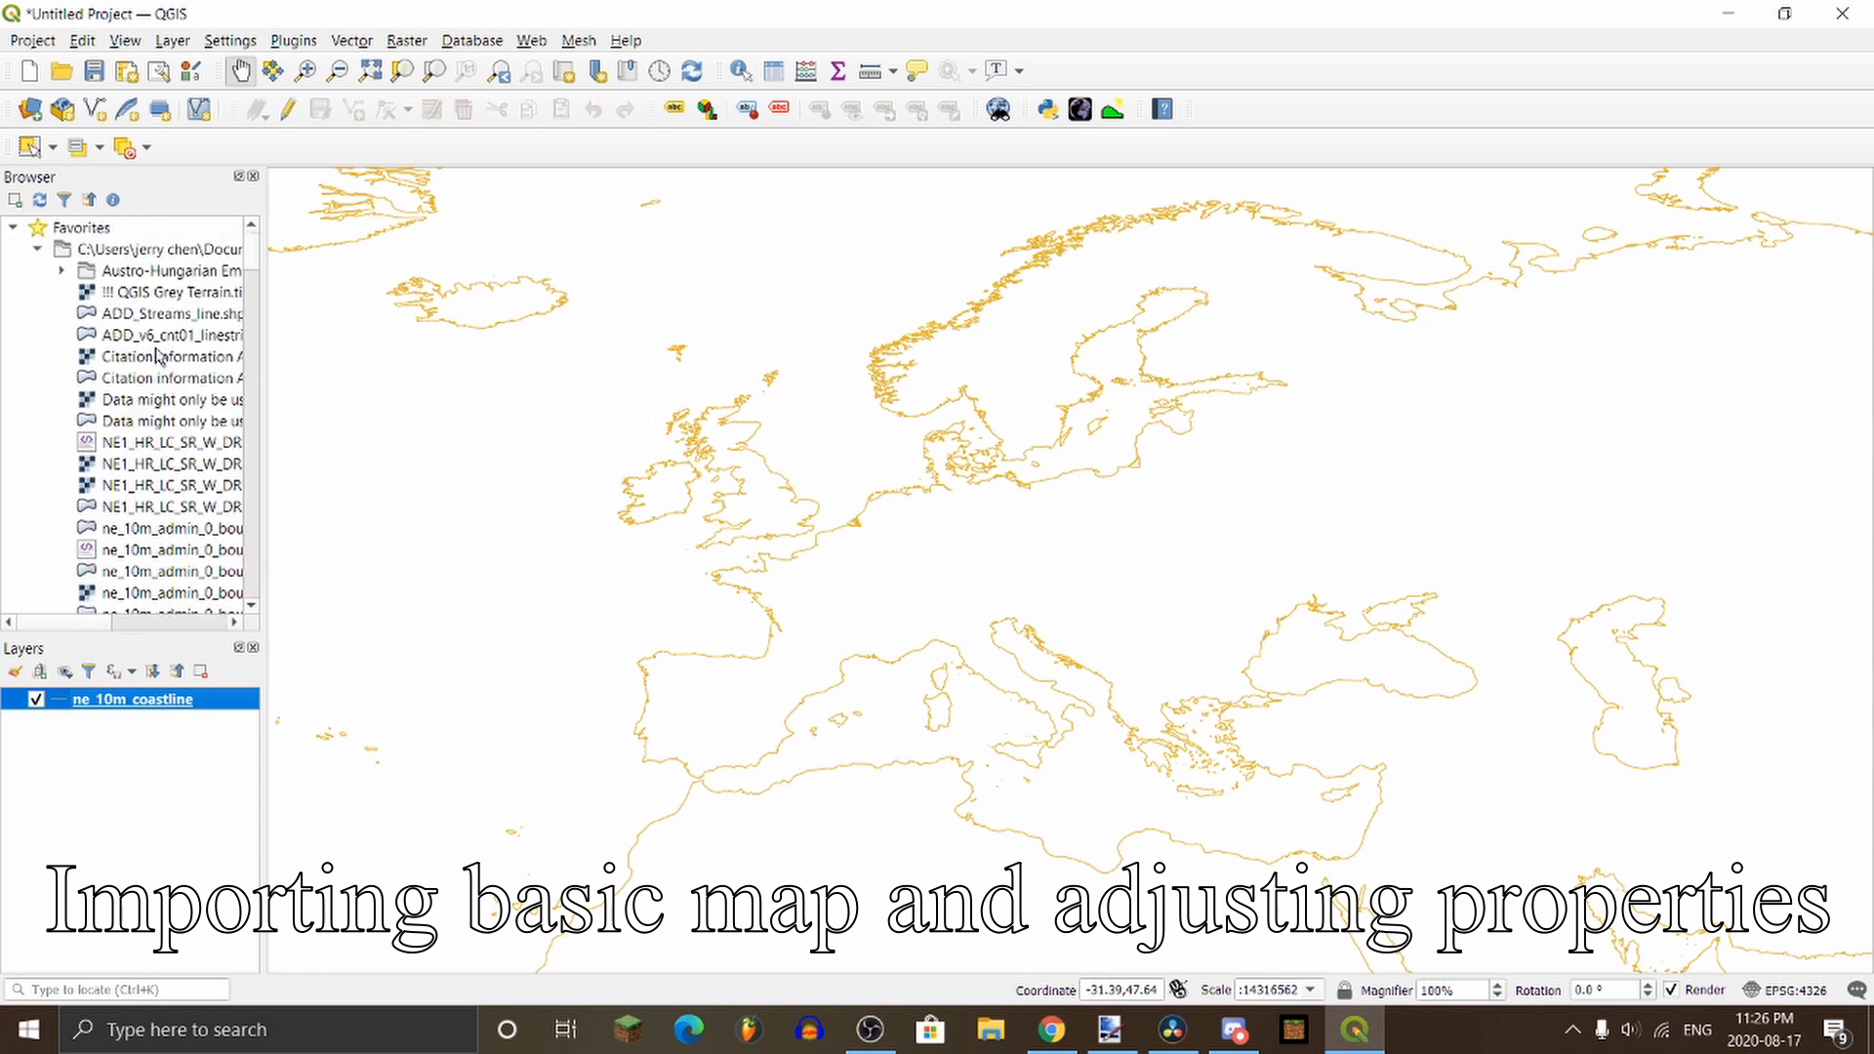
pyautogui.scroll(-2, 146, 371)
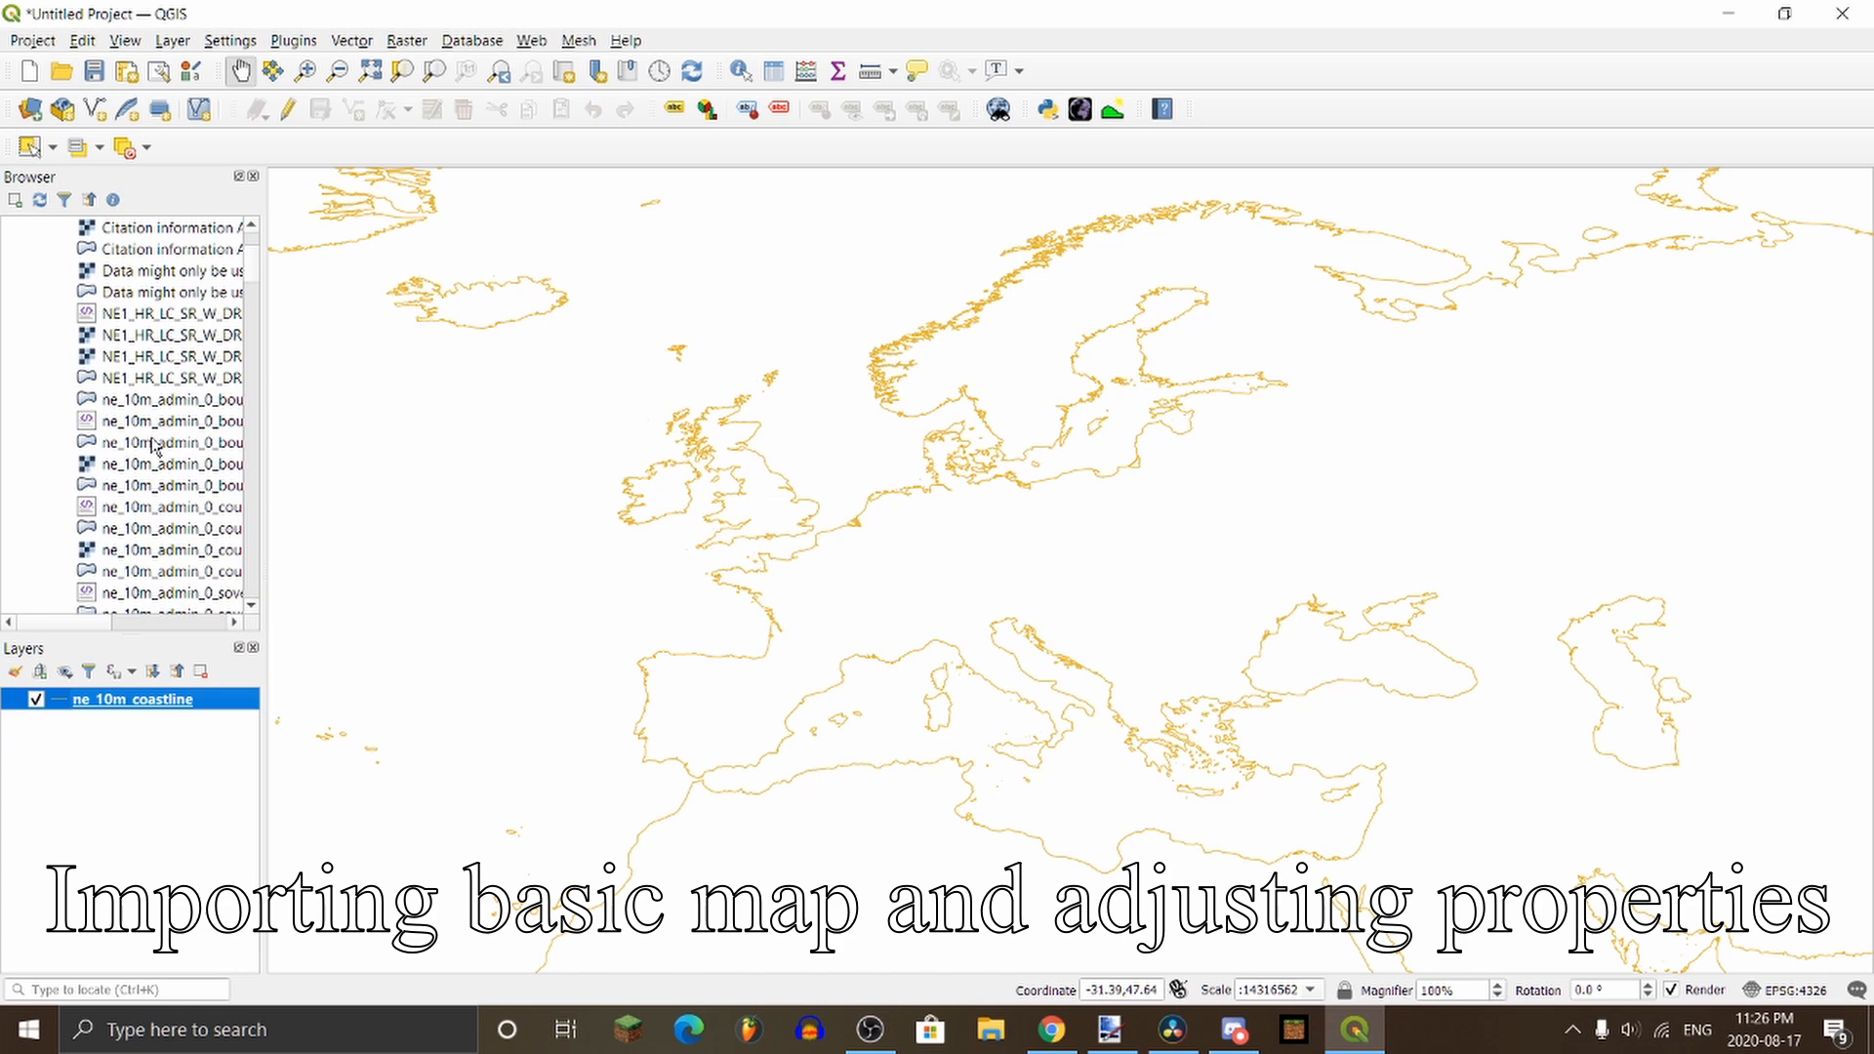
pyautogui.doubleClick(148, 402)
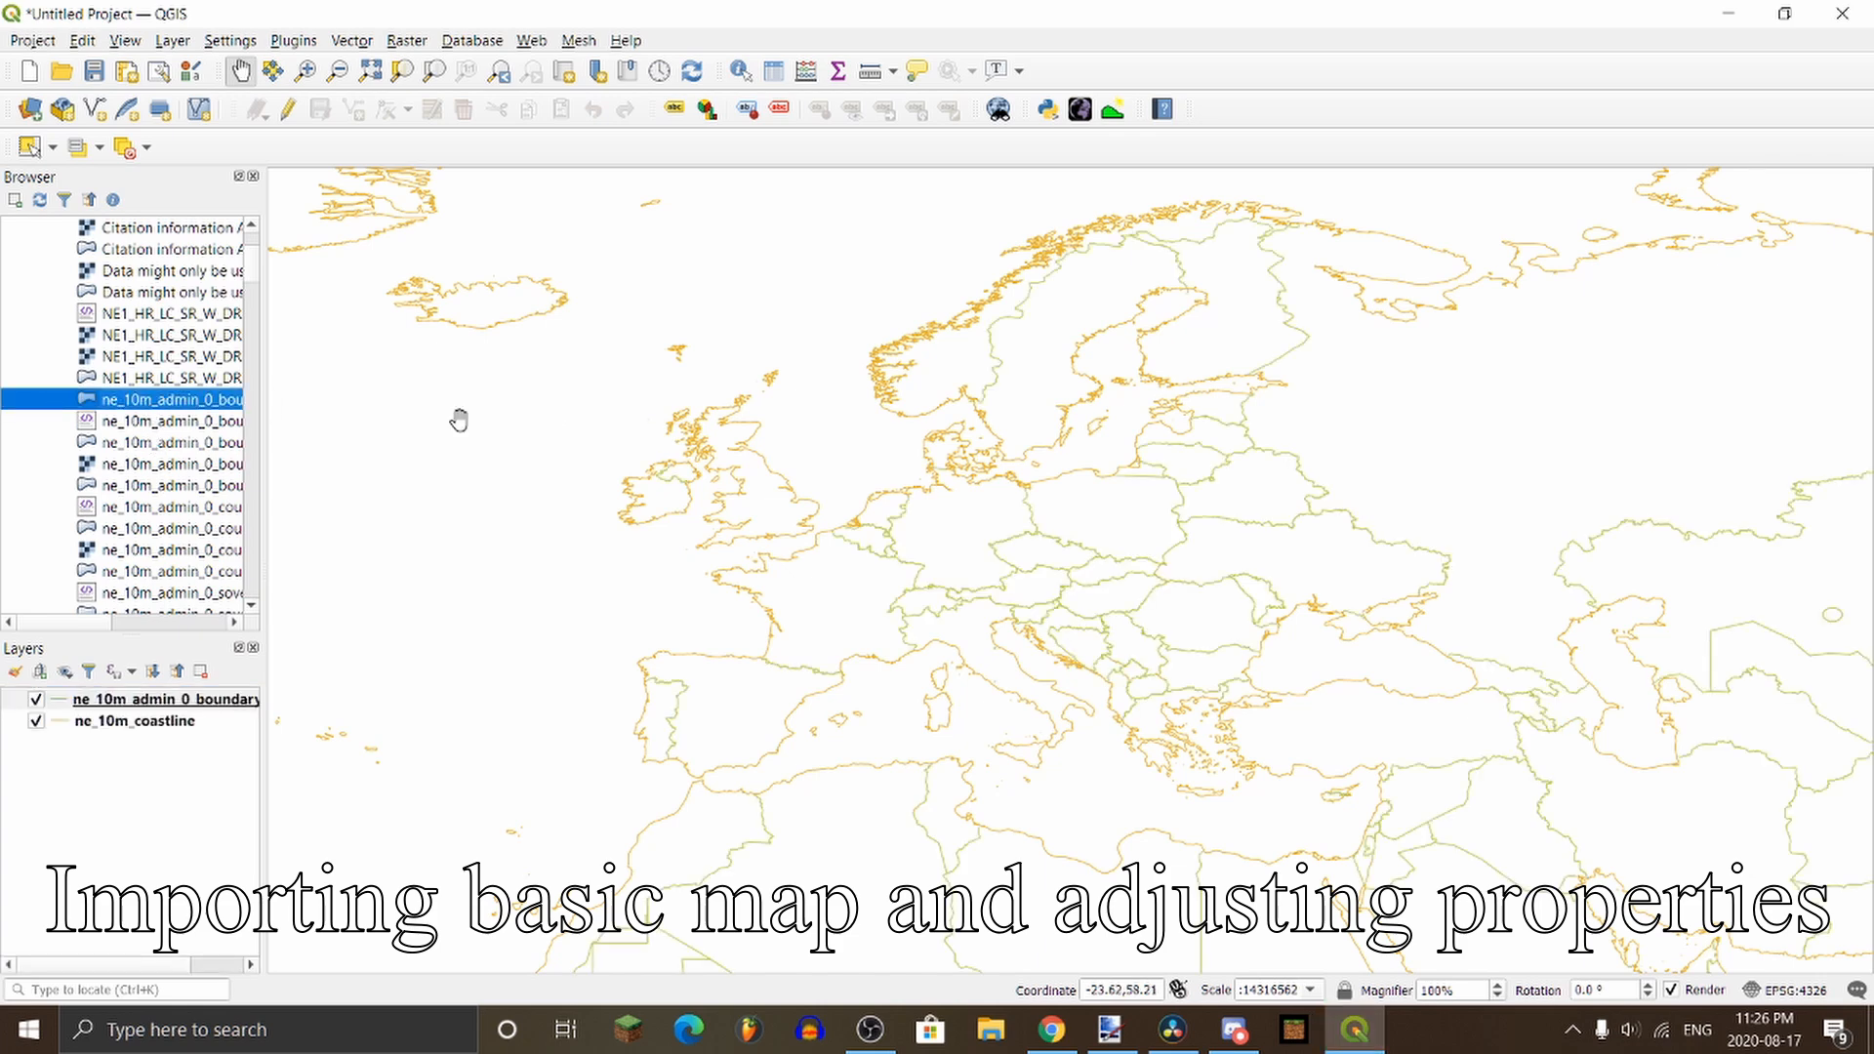
# Step: Set the ne_10m_admin_0_boundary_lines_land layer's symbol unit to pixels and its line width to 1.2
pyautogui.rightClick(208, 699)
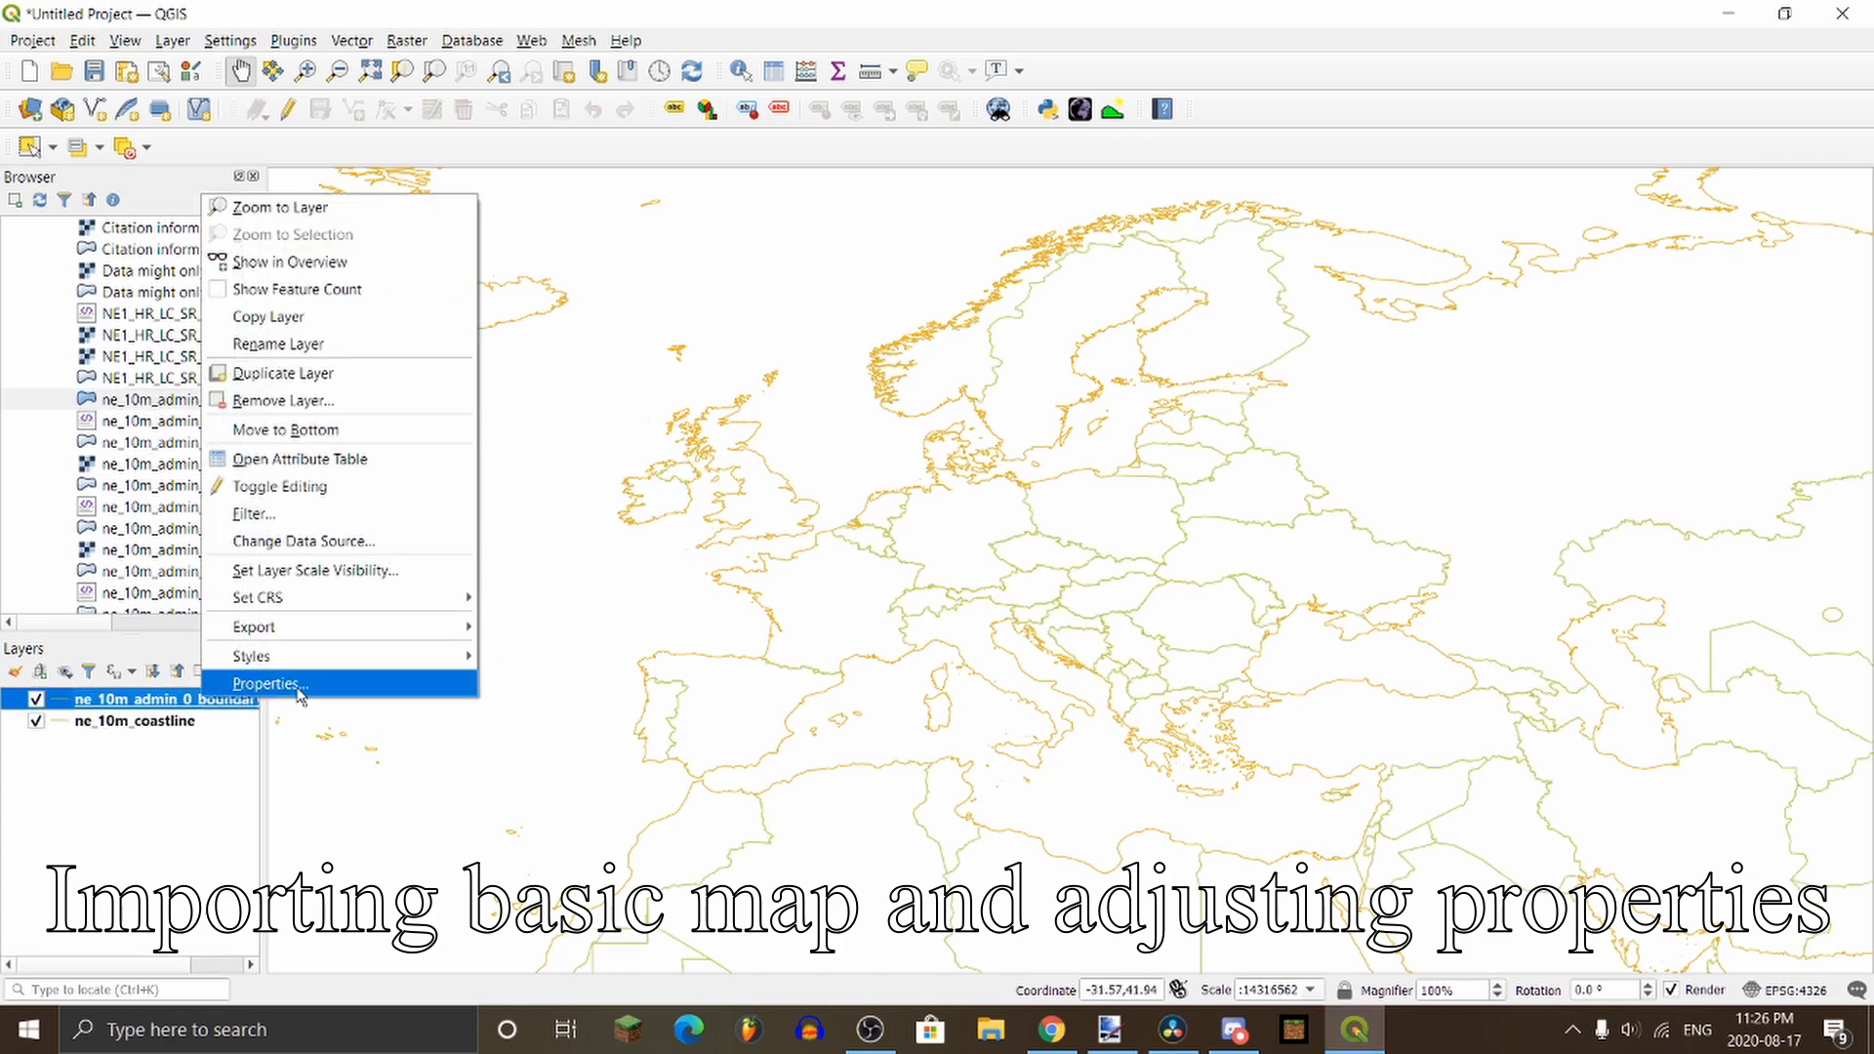
pyautogui.click(302, 686)
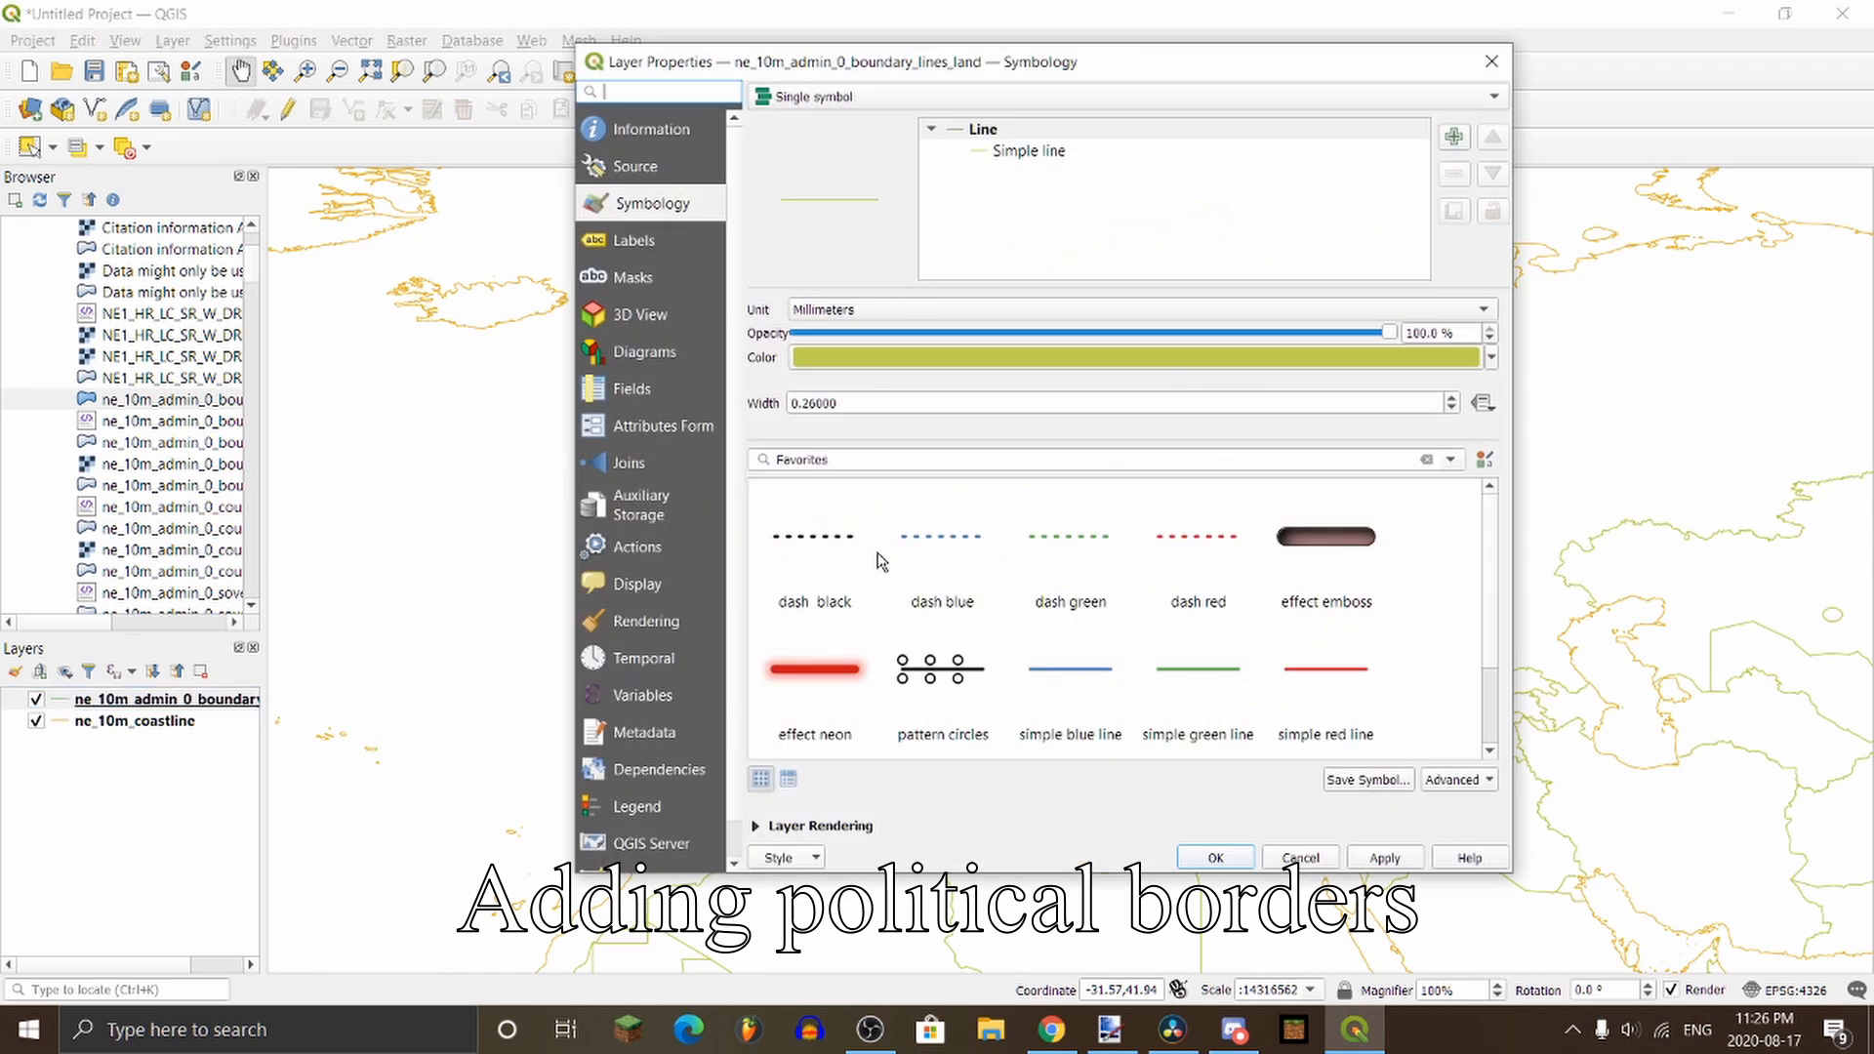
pyautogui.click(900, 313)
pyautogui.click(898, 353)
pyautogui.click(861, 404)
pyautogui.write('11')
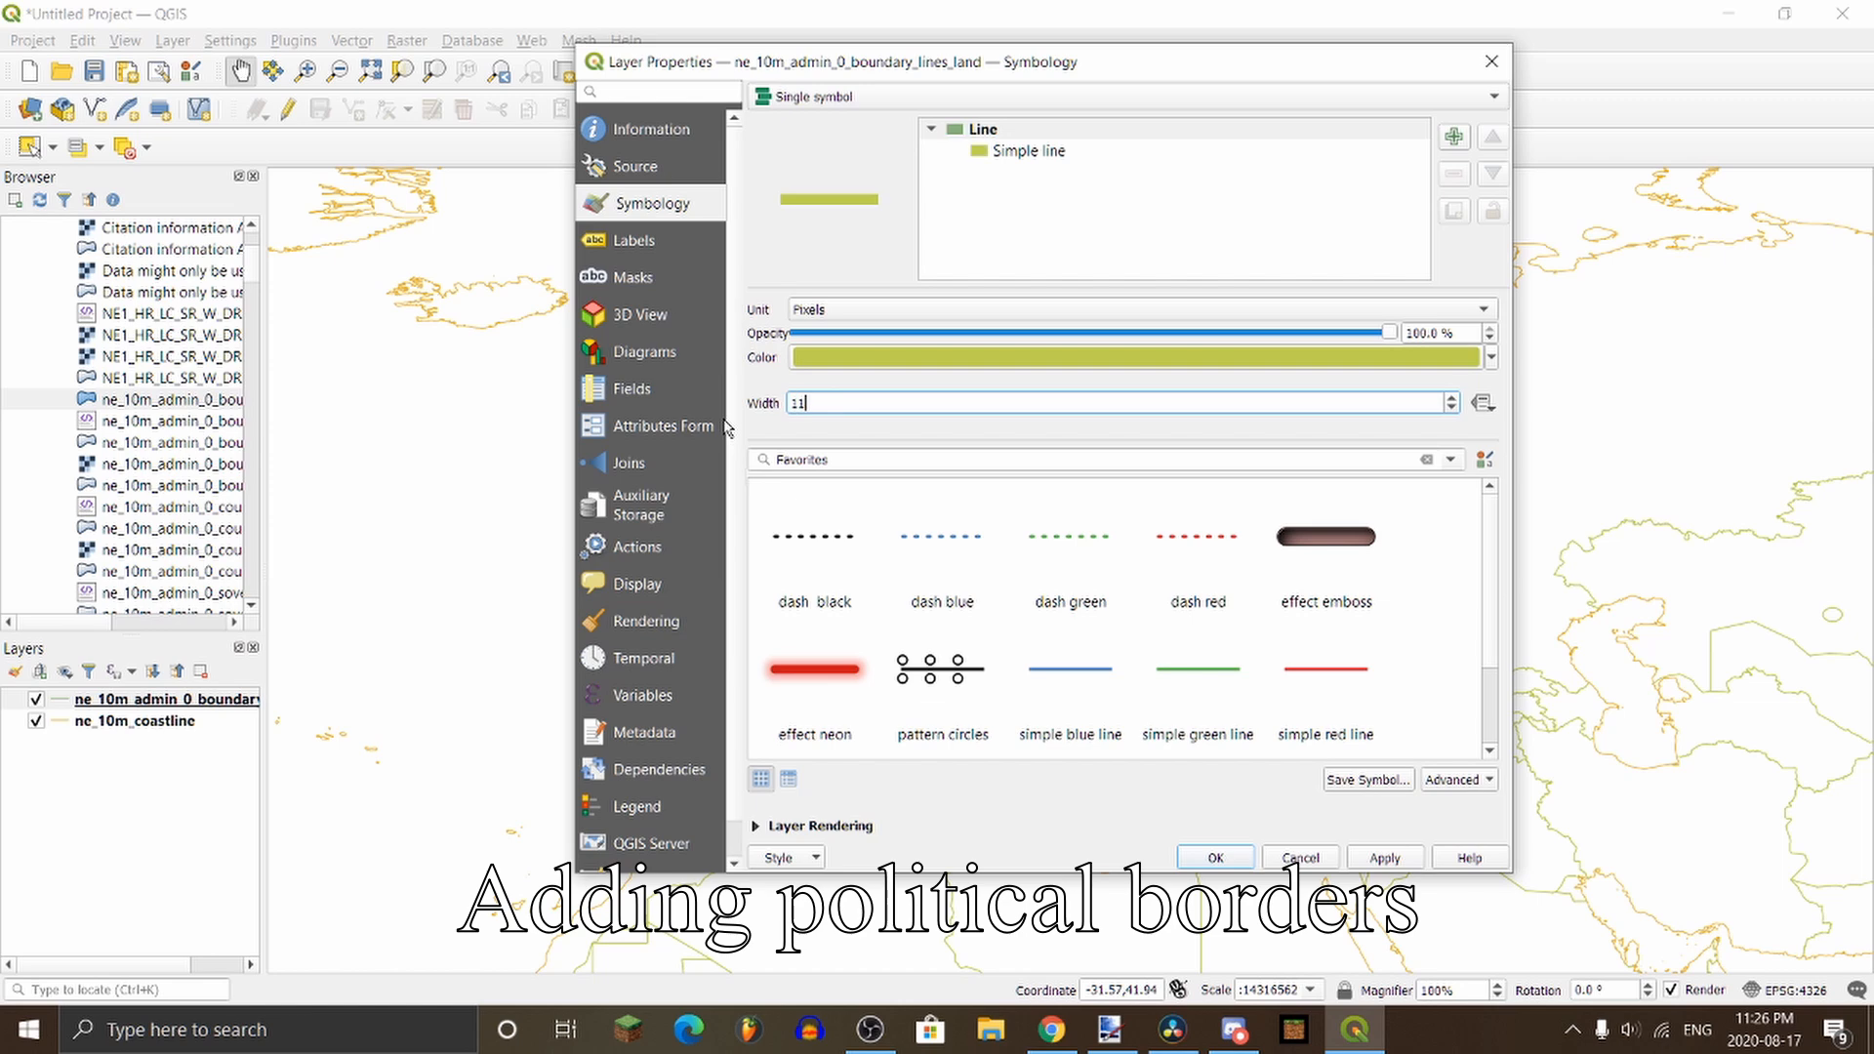
pyautogui.press('BackSpace')
pyautogui.press('BackSpace')
pyautogui.click(1384, 858)
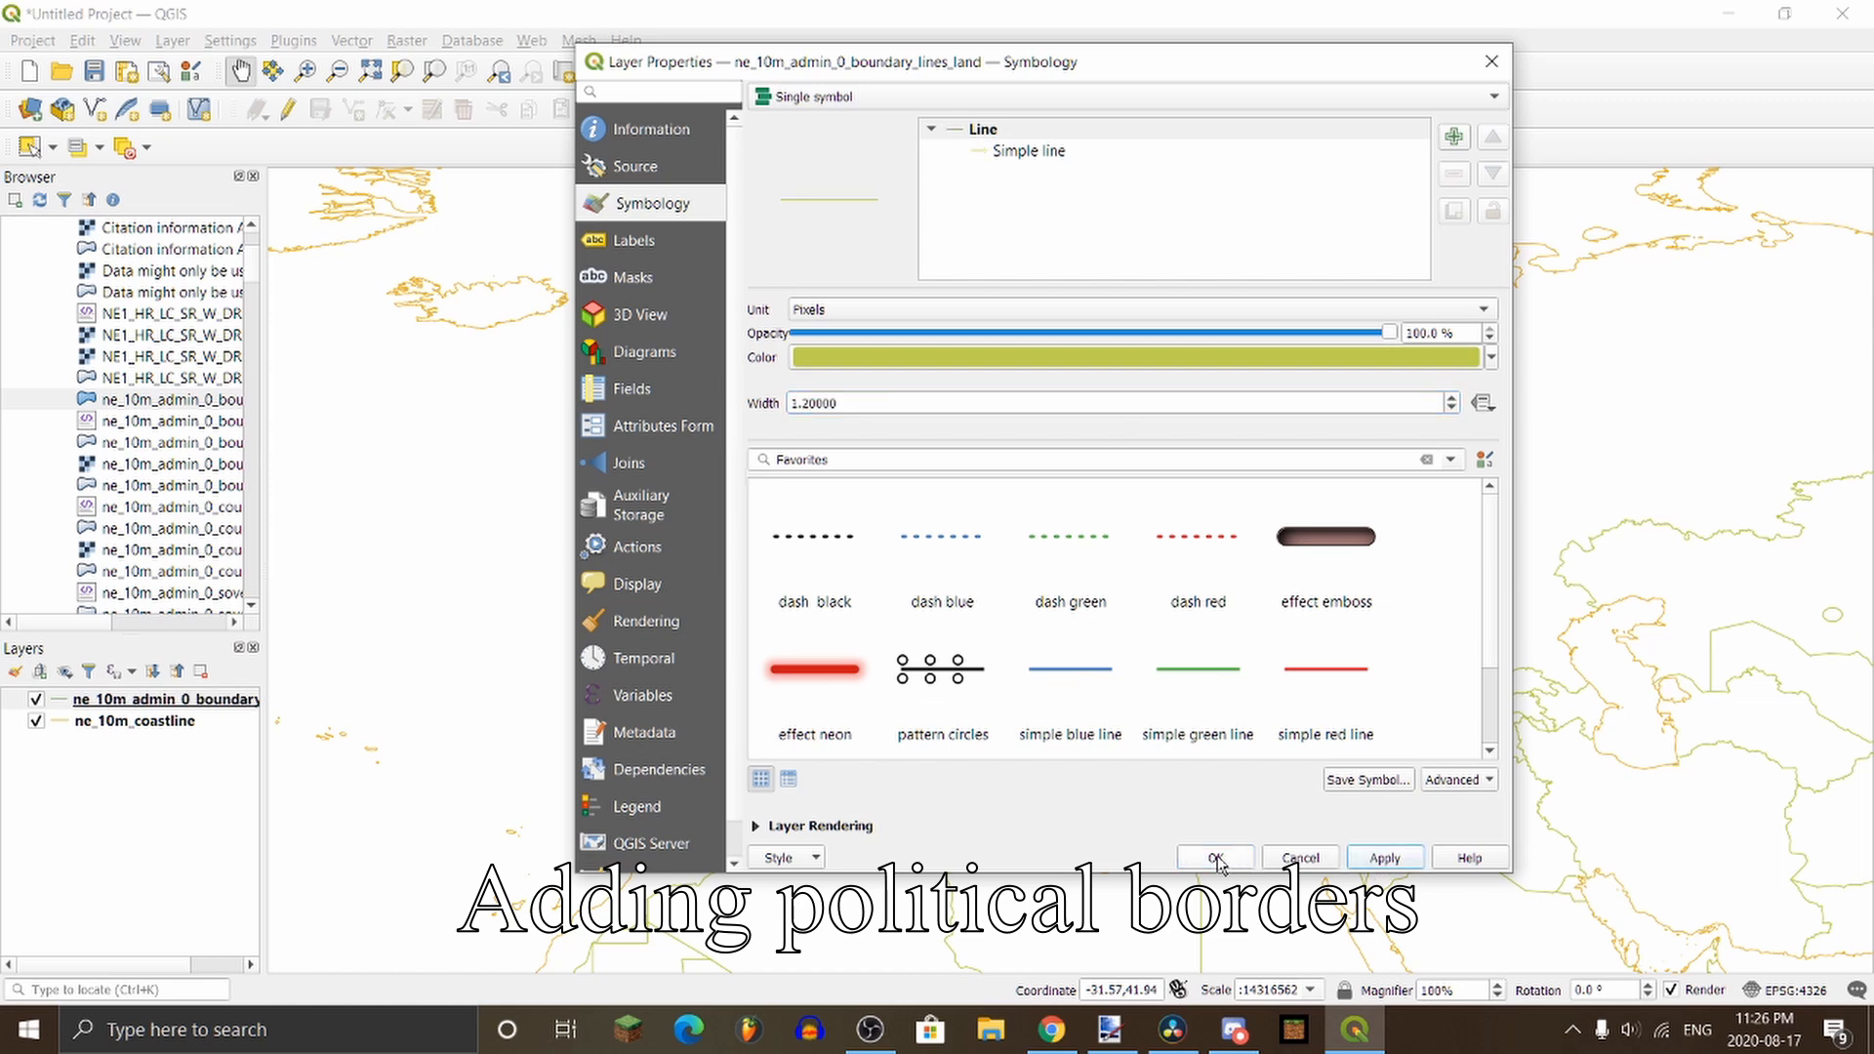
pyautogui.click(1216, 858)
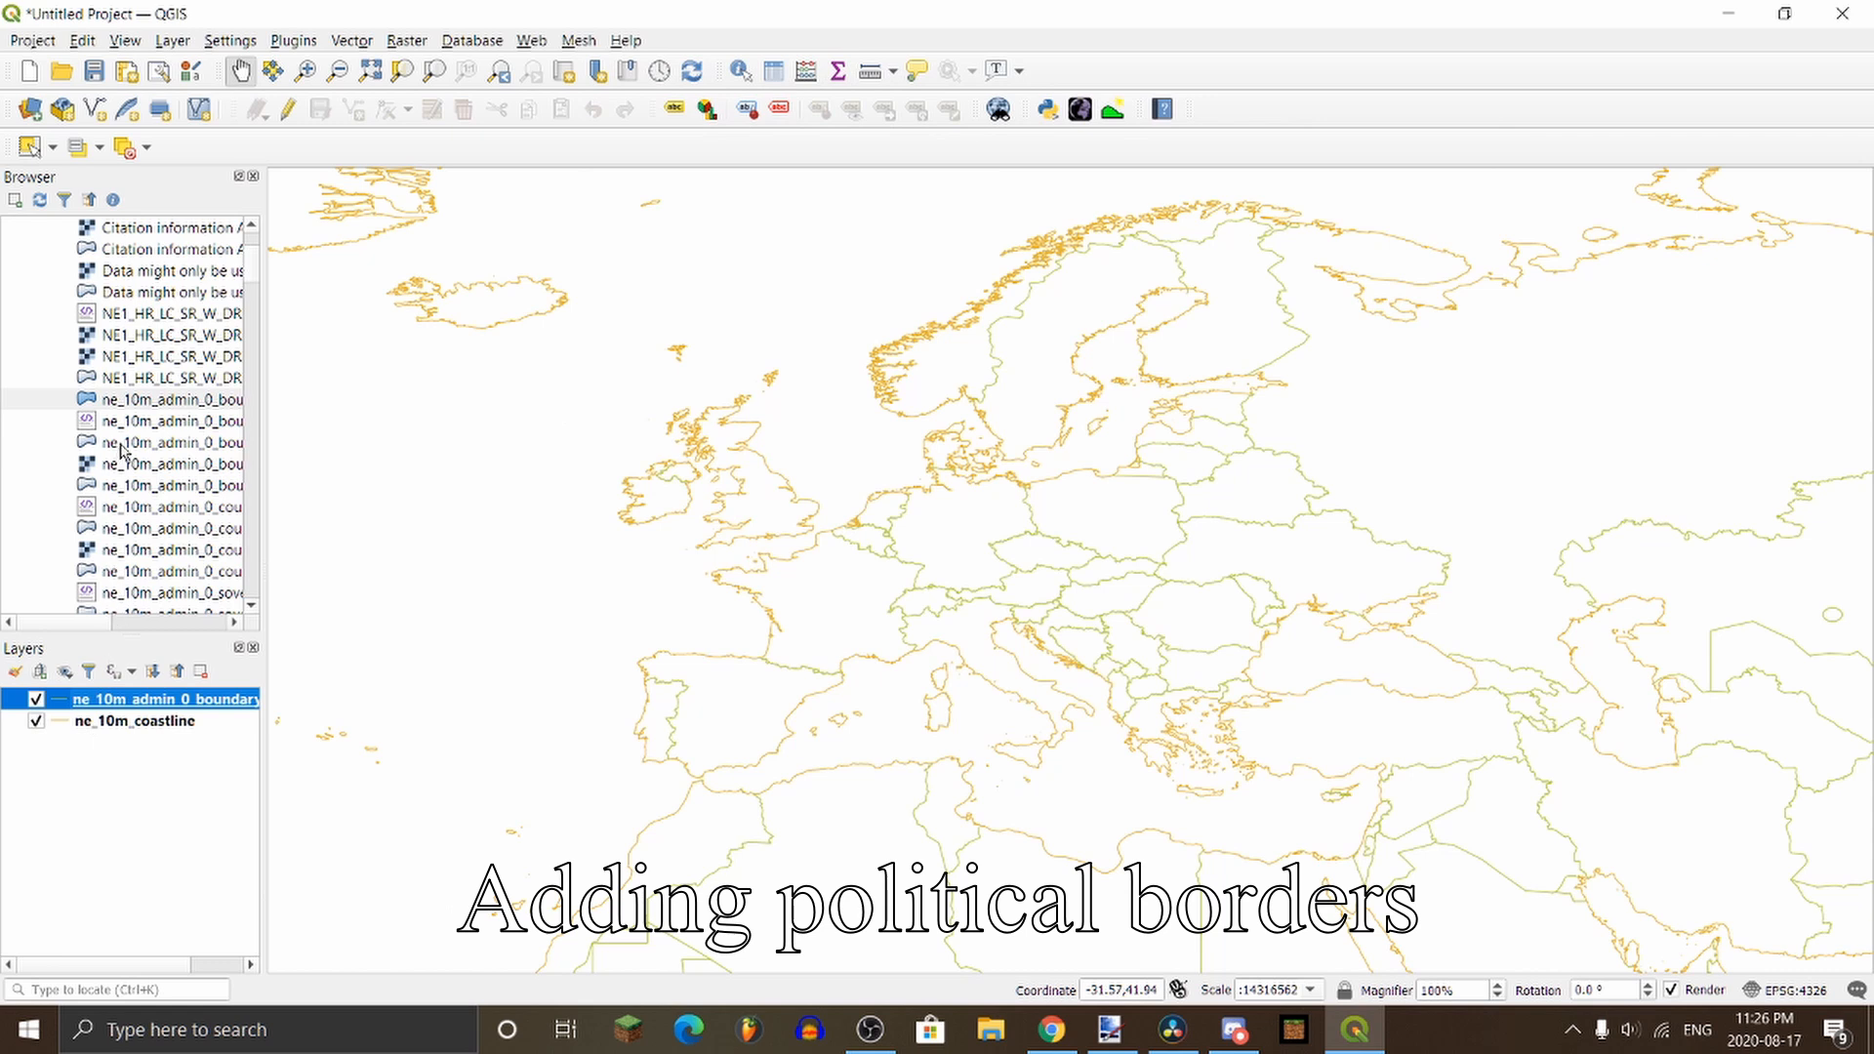
# Step: Add the ne_10m_admin_0_boundary_lines_map_units layer and give it a line width of 1.2 pixels
pyautogui.doubleClick(138, 487)
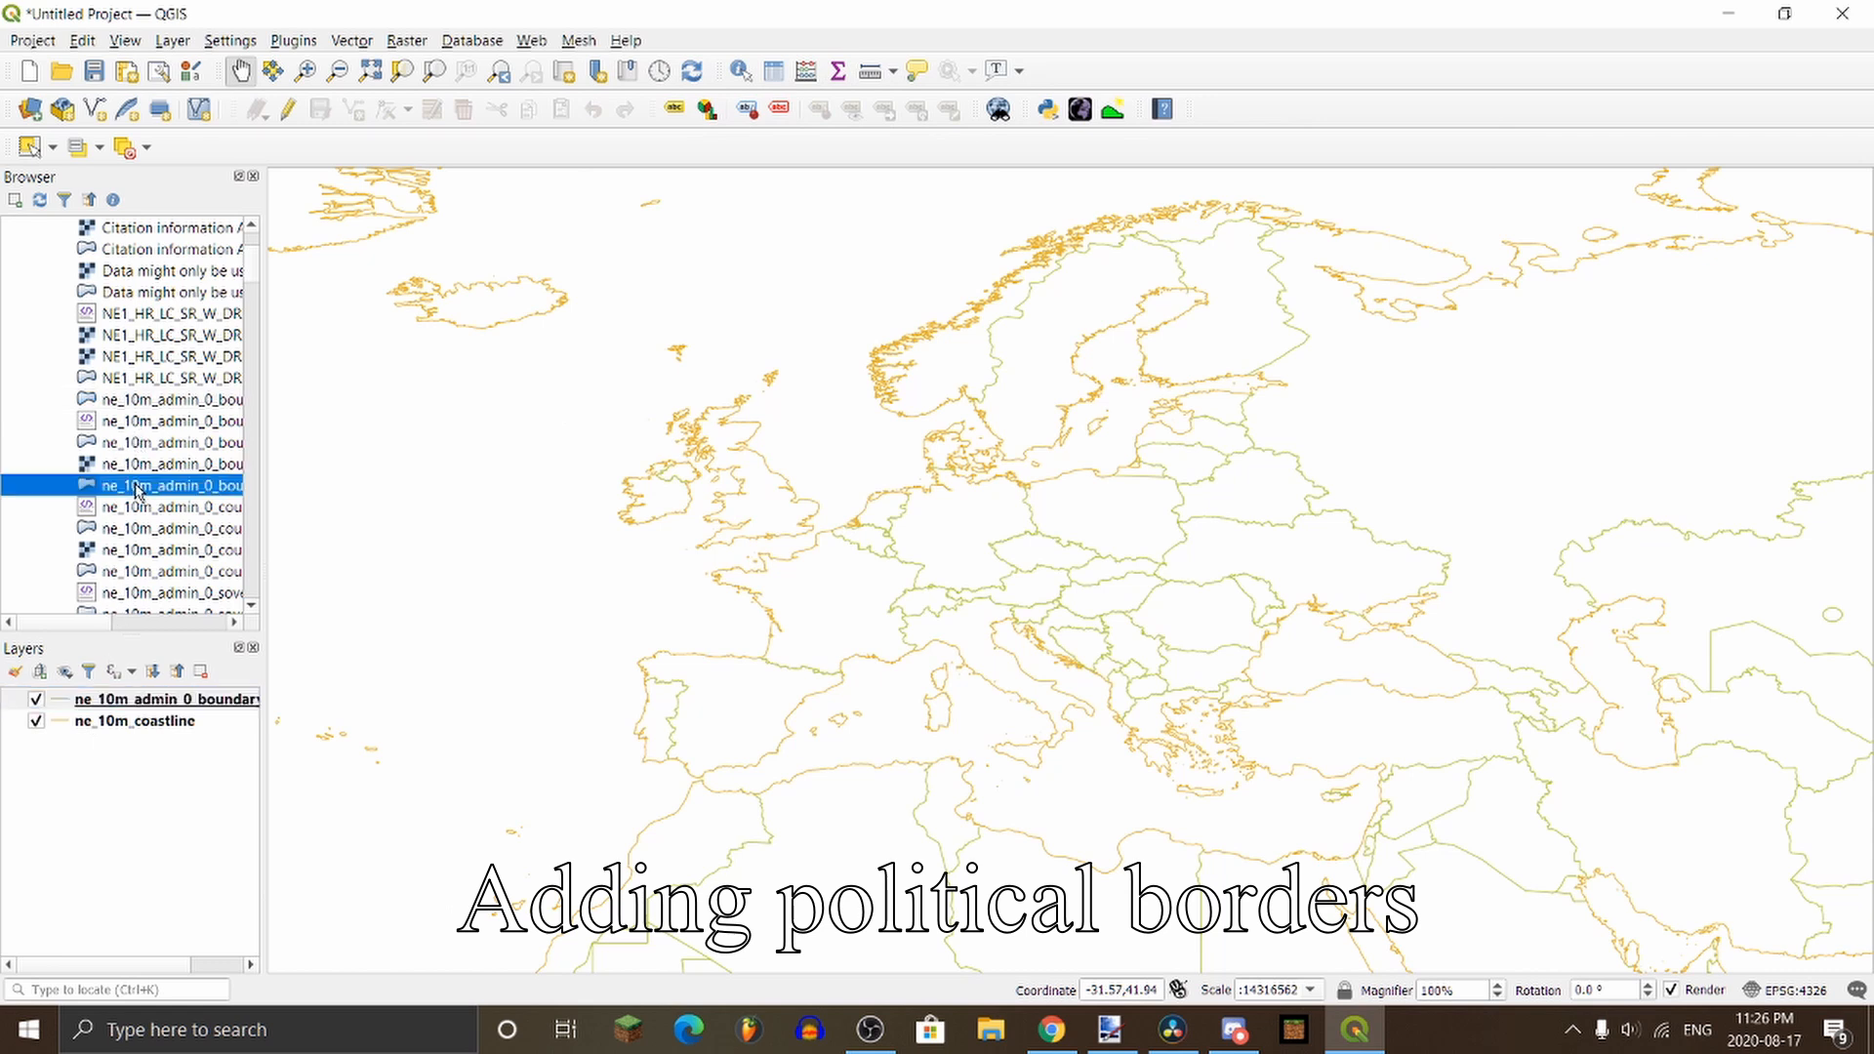
pyautogui.doubleClick(140, 444)
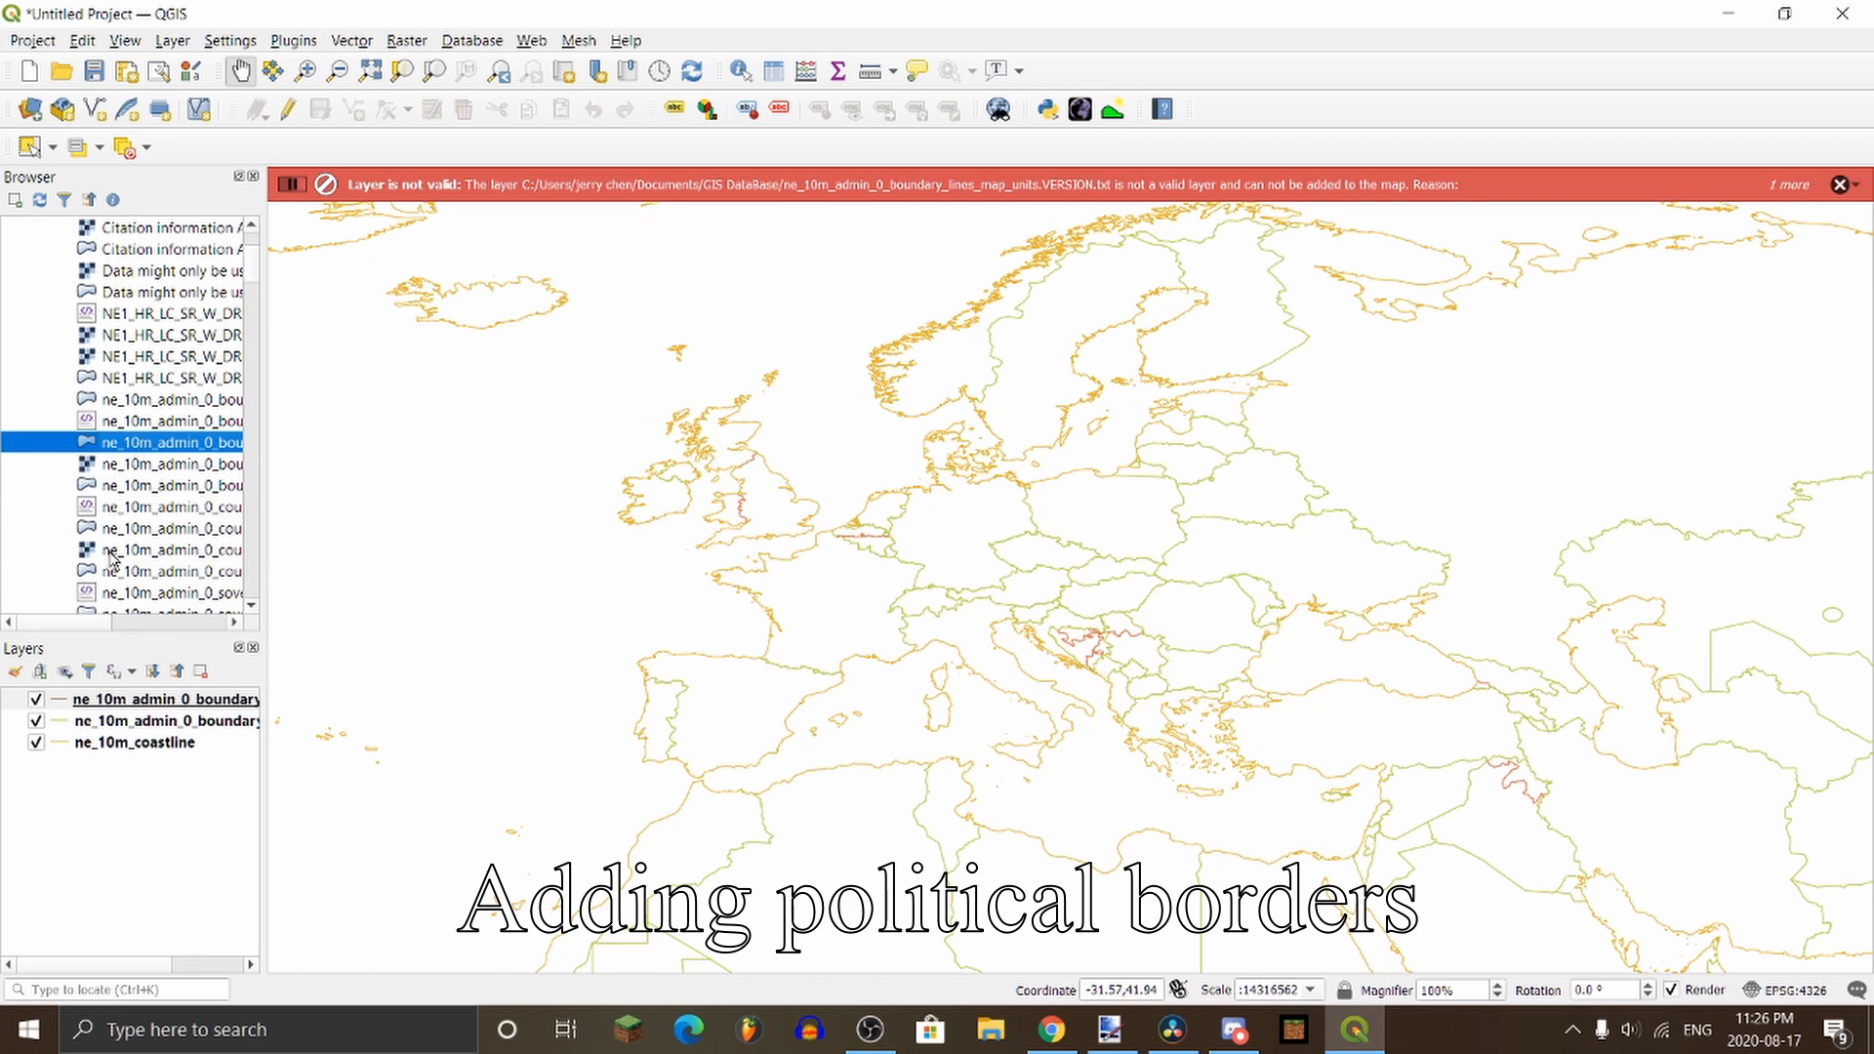
pyautogui.rightClick(128, 701)
pyautogui.click(186, 697)
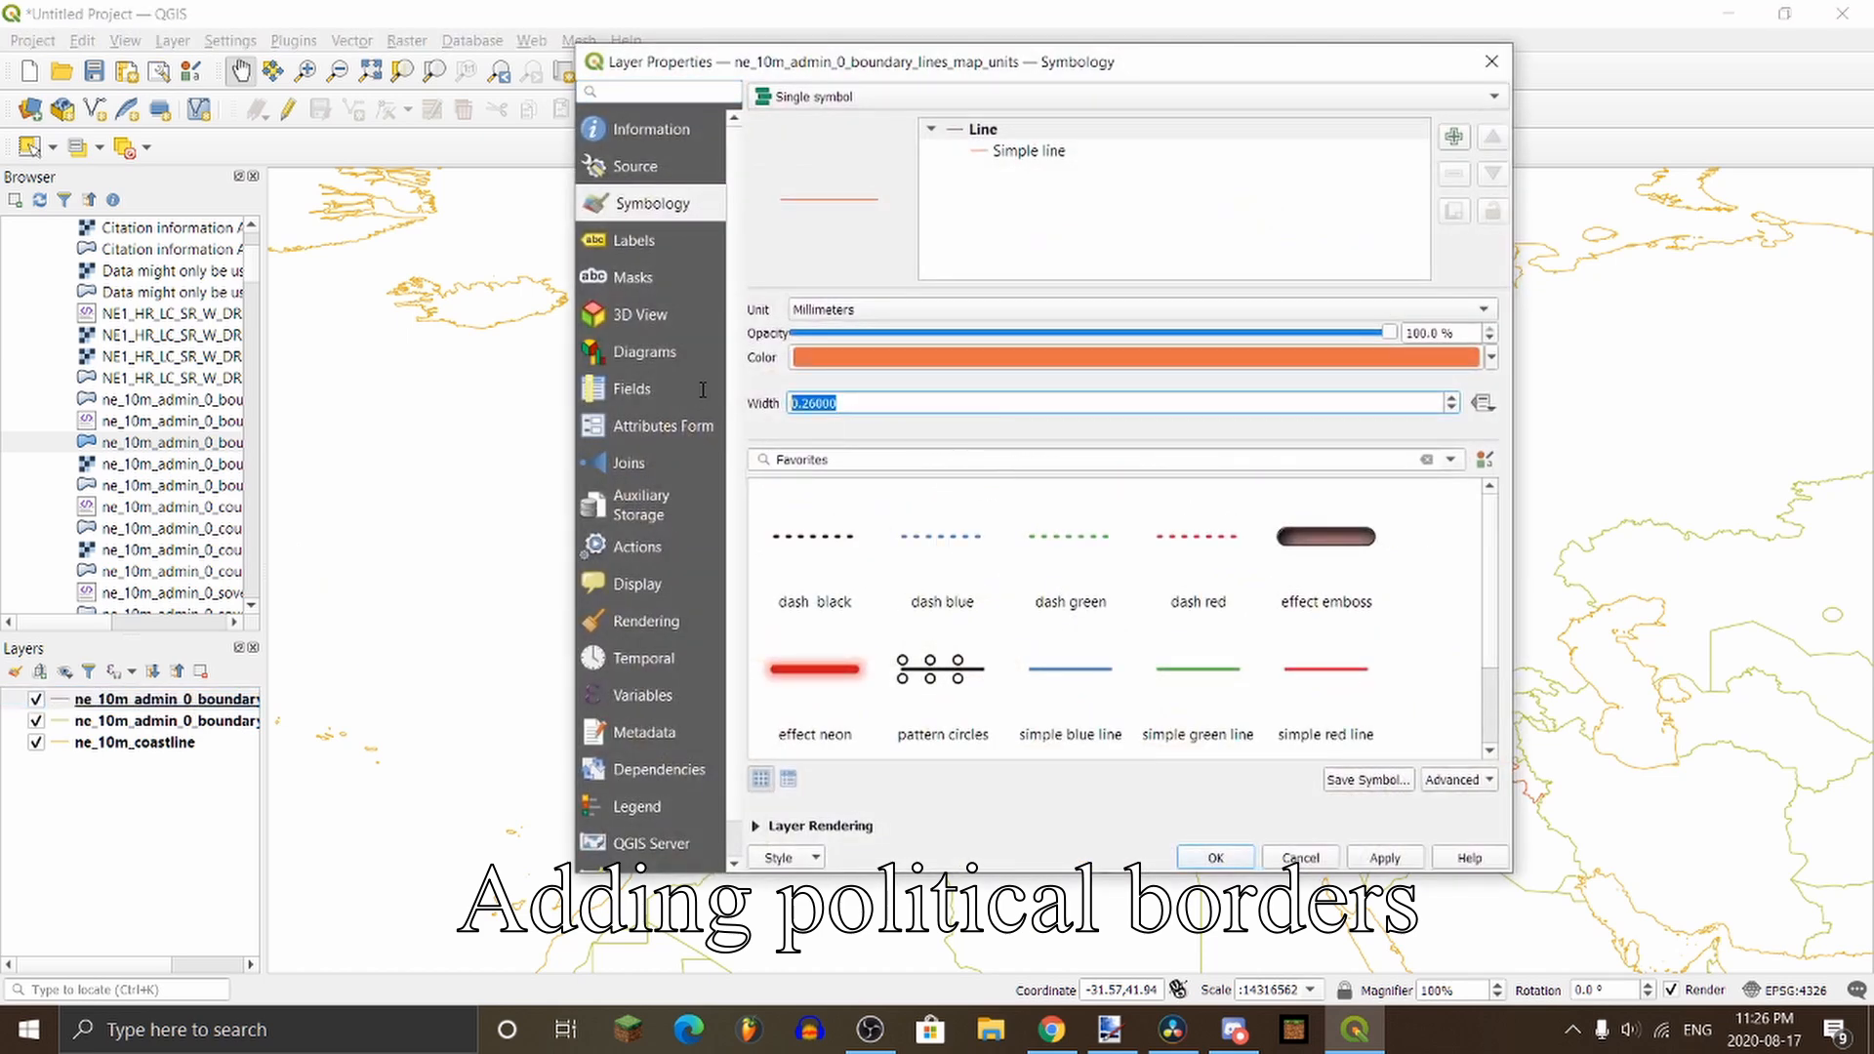
pyautogui.click(829, 310)
pyautogui.click(811, 358)
pyautogui.moveTo(838, 403); pyautogui.dragTo(644, 404)
pyautogui.write('1.2')
pyautogui.click(1383, 856)
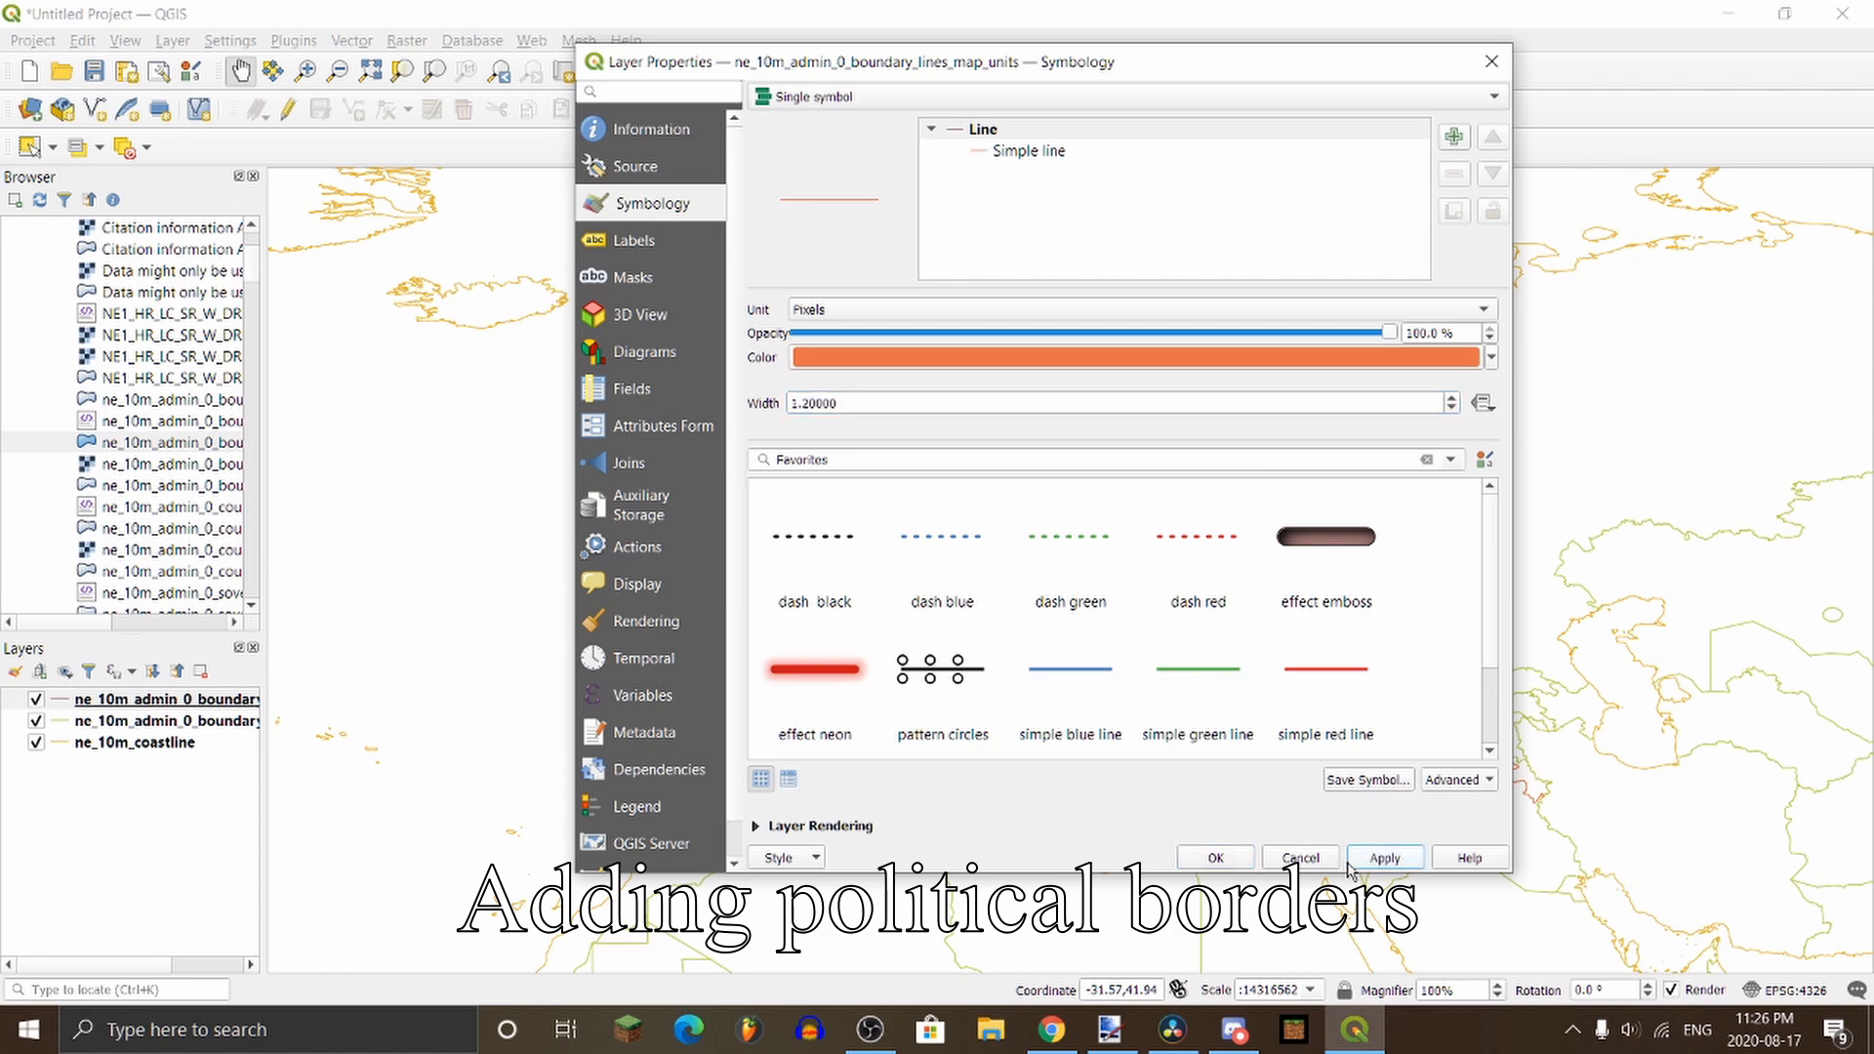
pyautogui.click(1215, 857)
# Step: Add the ne_10m_admin_1_states_provinces_lines vector layer from the favorite folder
pyautogui.scroll(-2, 154, 467)
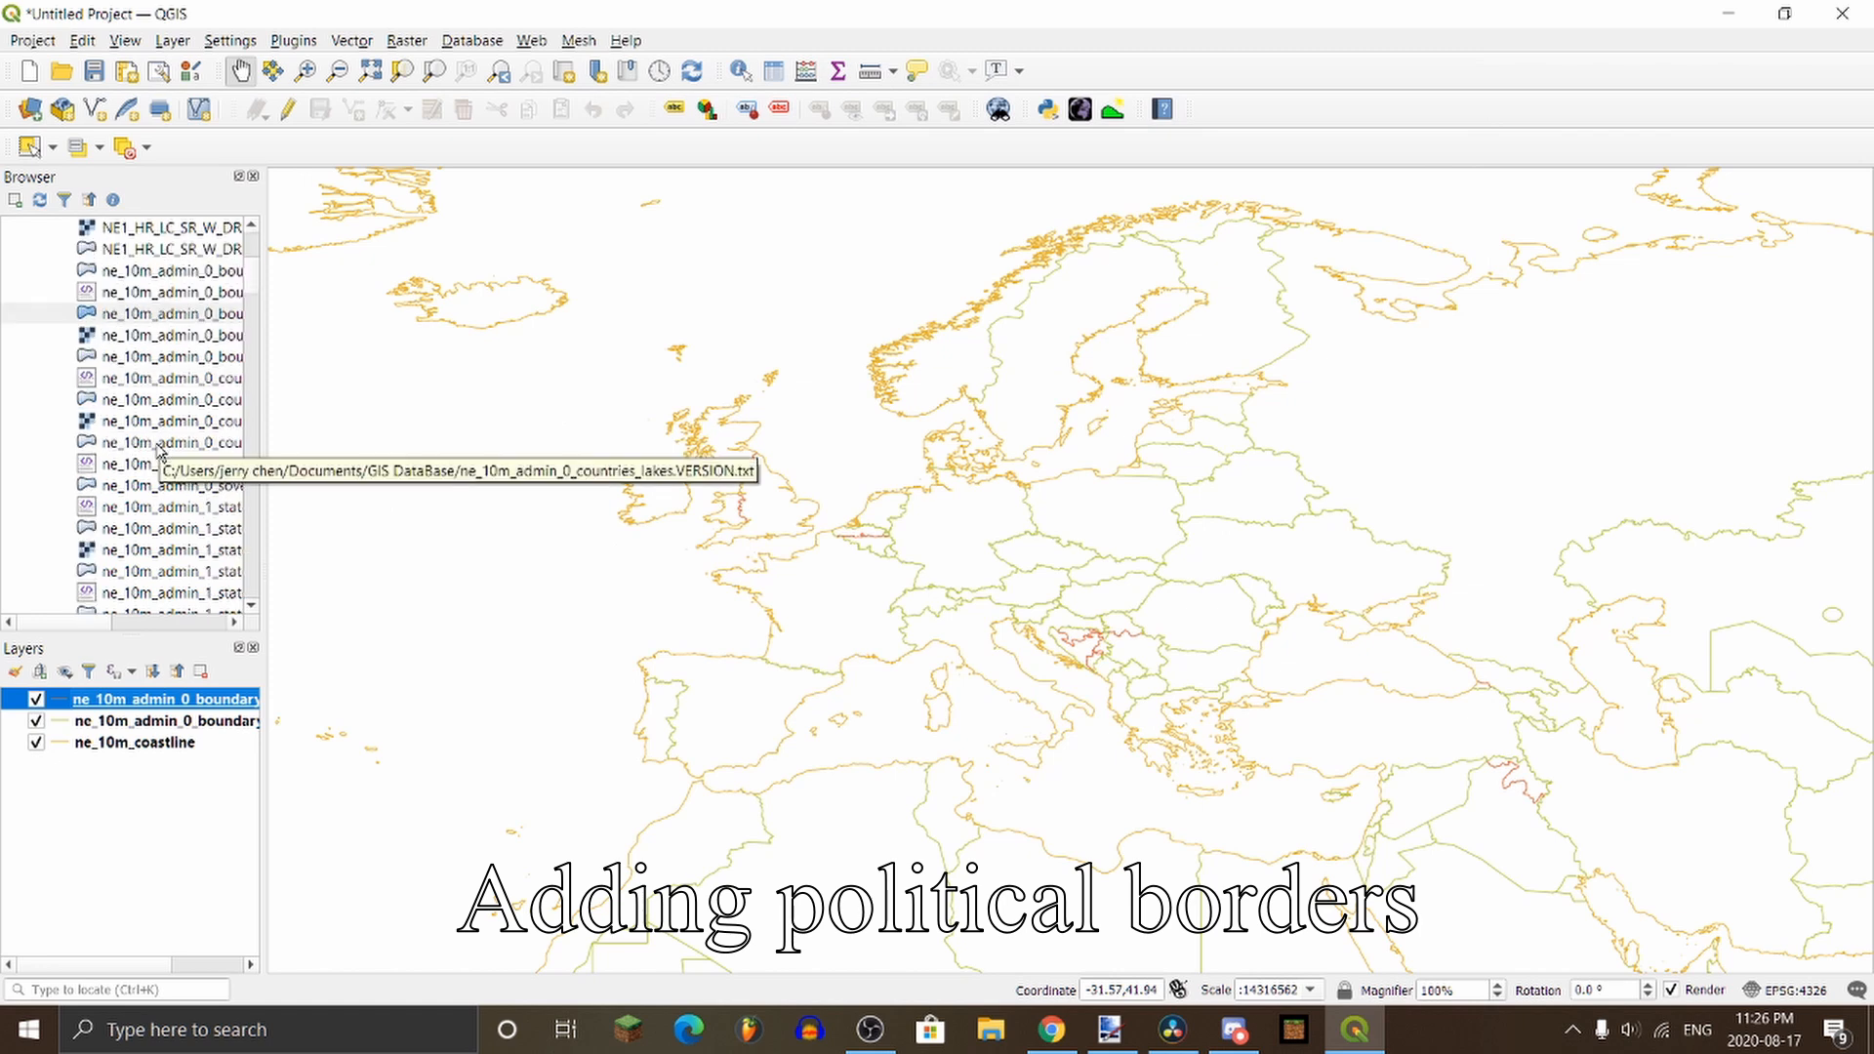
pyautogui.scroll(-2, 154, 451)
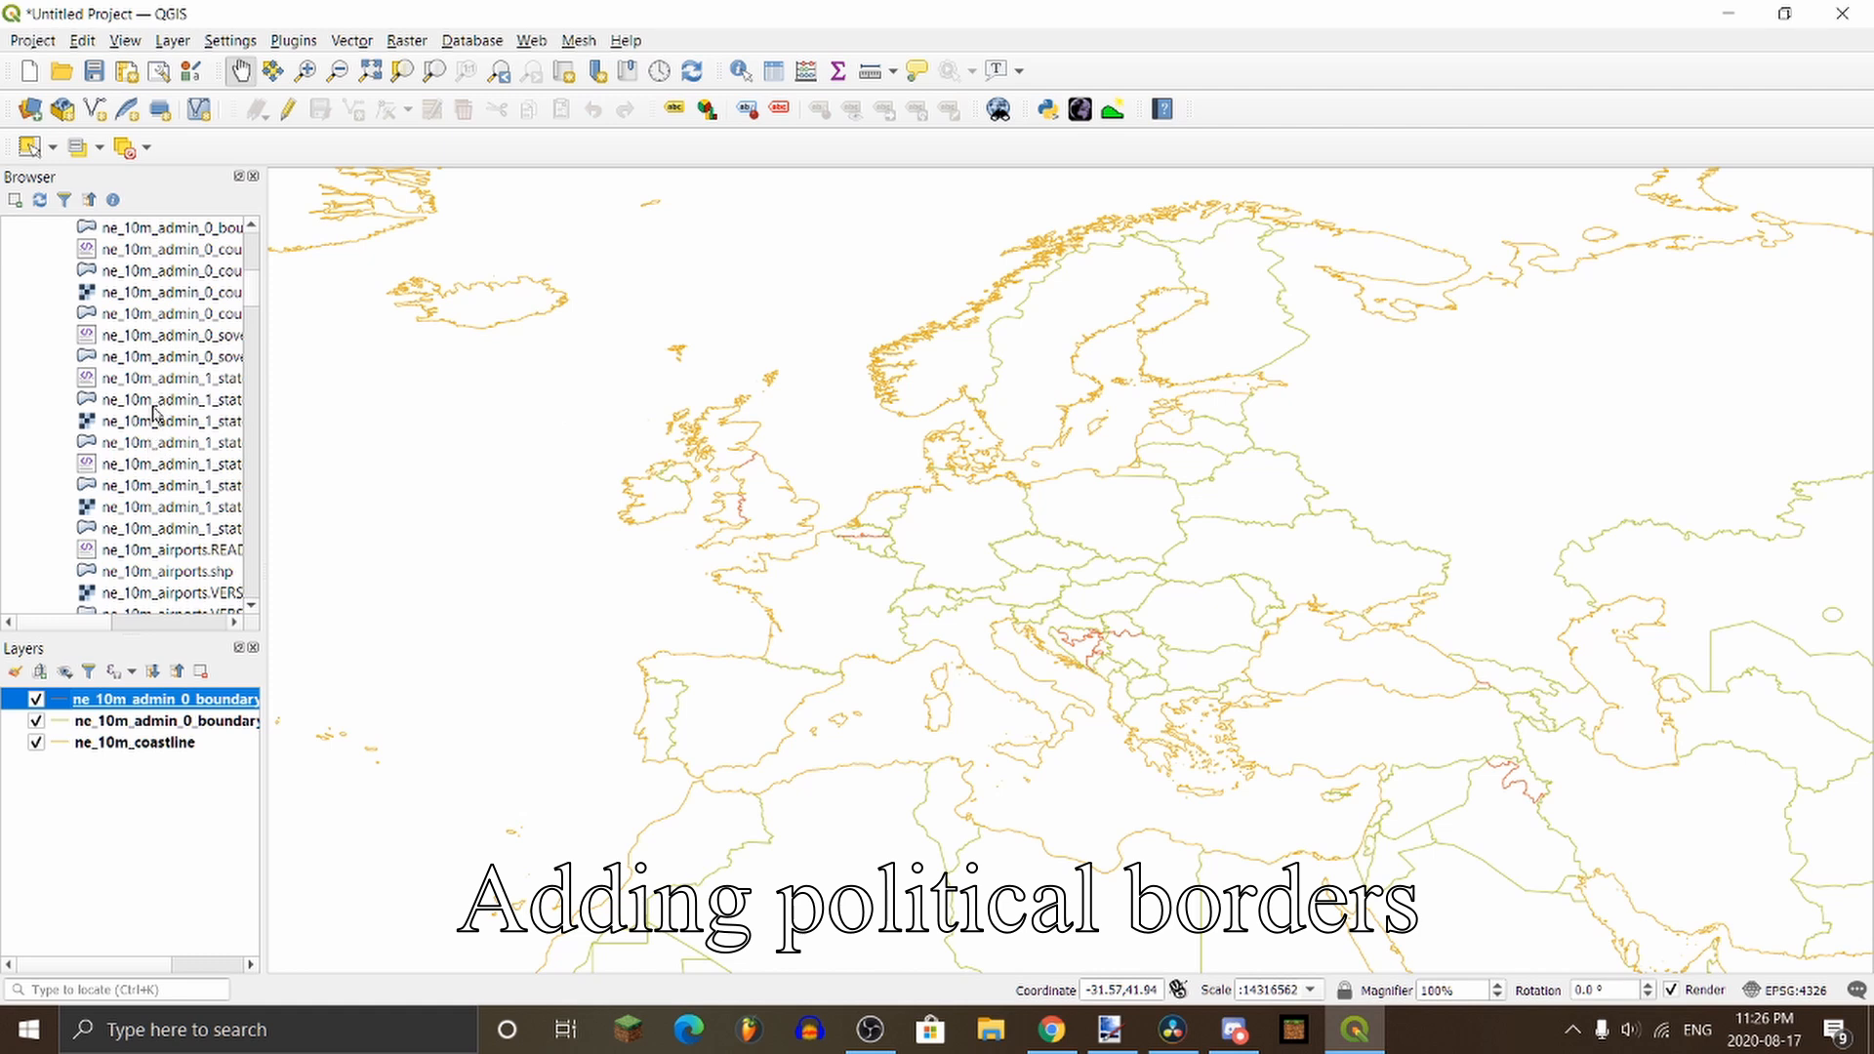
pyautogui.doubleClick(146, 491)
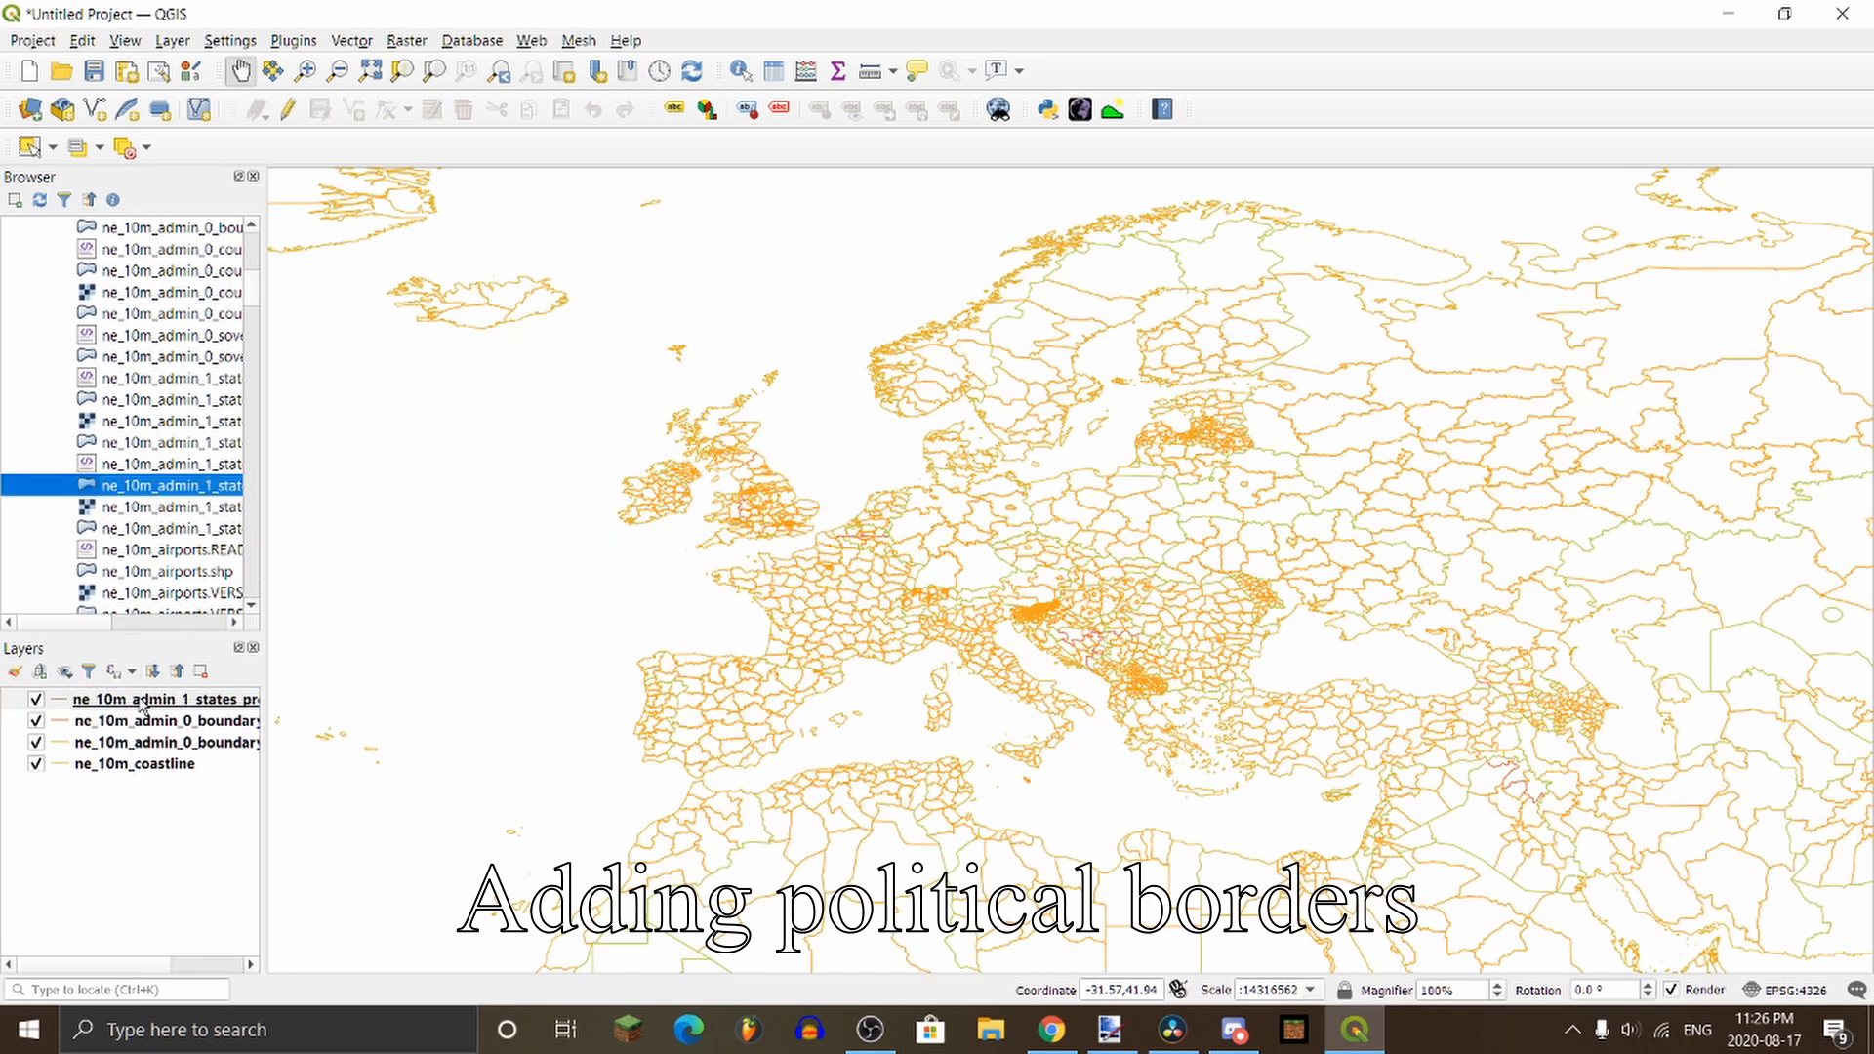
# Step: Set the ne_10m_admin_1_states_provinces_lines layer's symbol unit to pixels and its line width to 1.2
pyautogui.rightClick(135, 700)
pyautogui.click(193, 693)
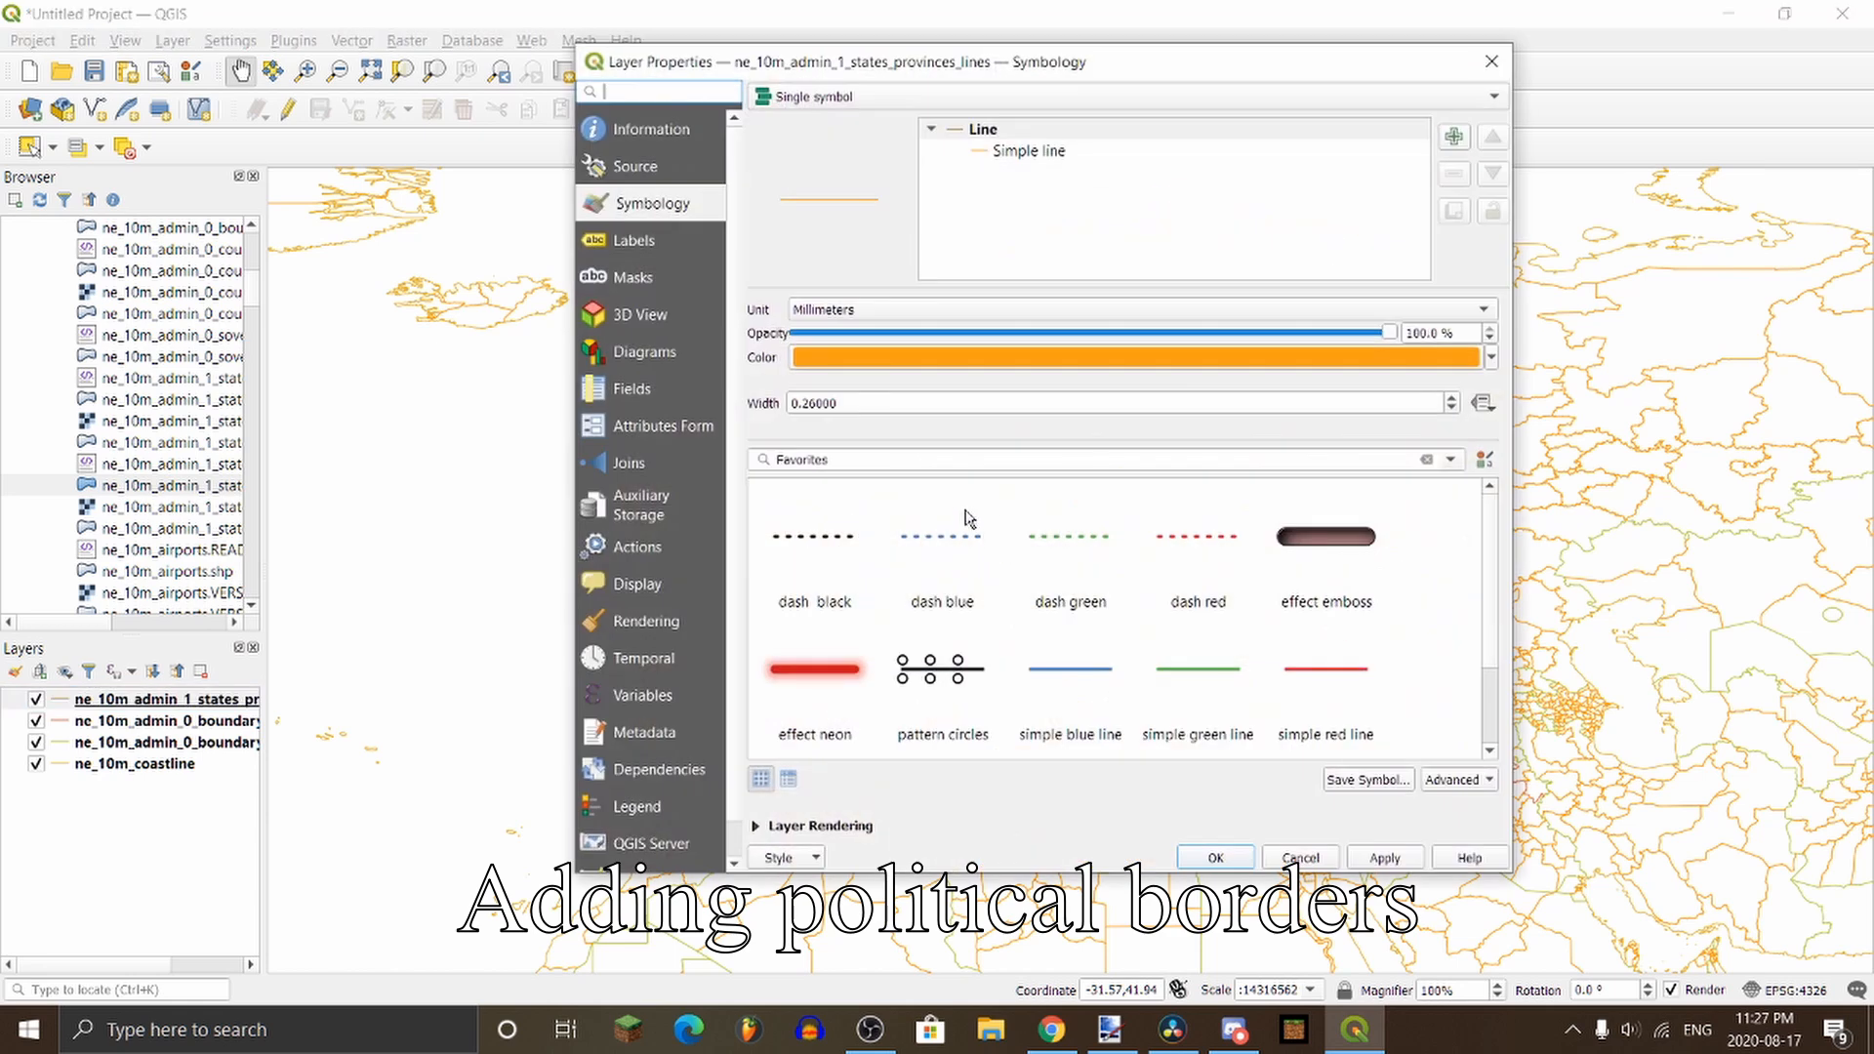
pyautogui.click(876, 310)
pyautogui.click(883, 357)
pyautogui.moveTo(839, 403); pyautogui.dragTo(756, 408)
pyautogui.write('1.2')
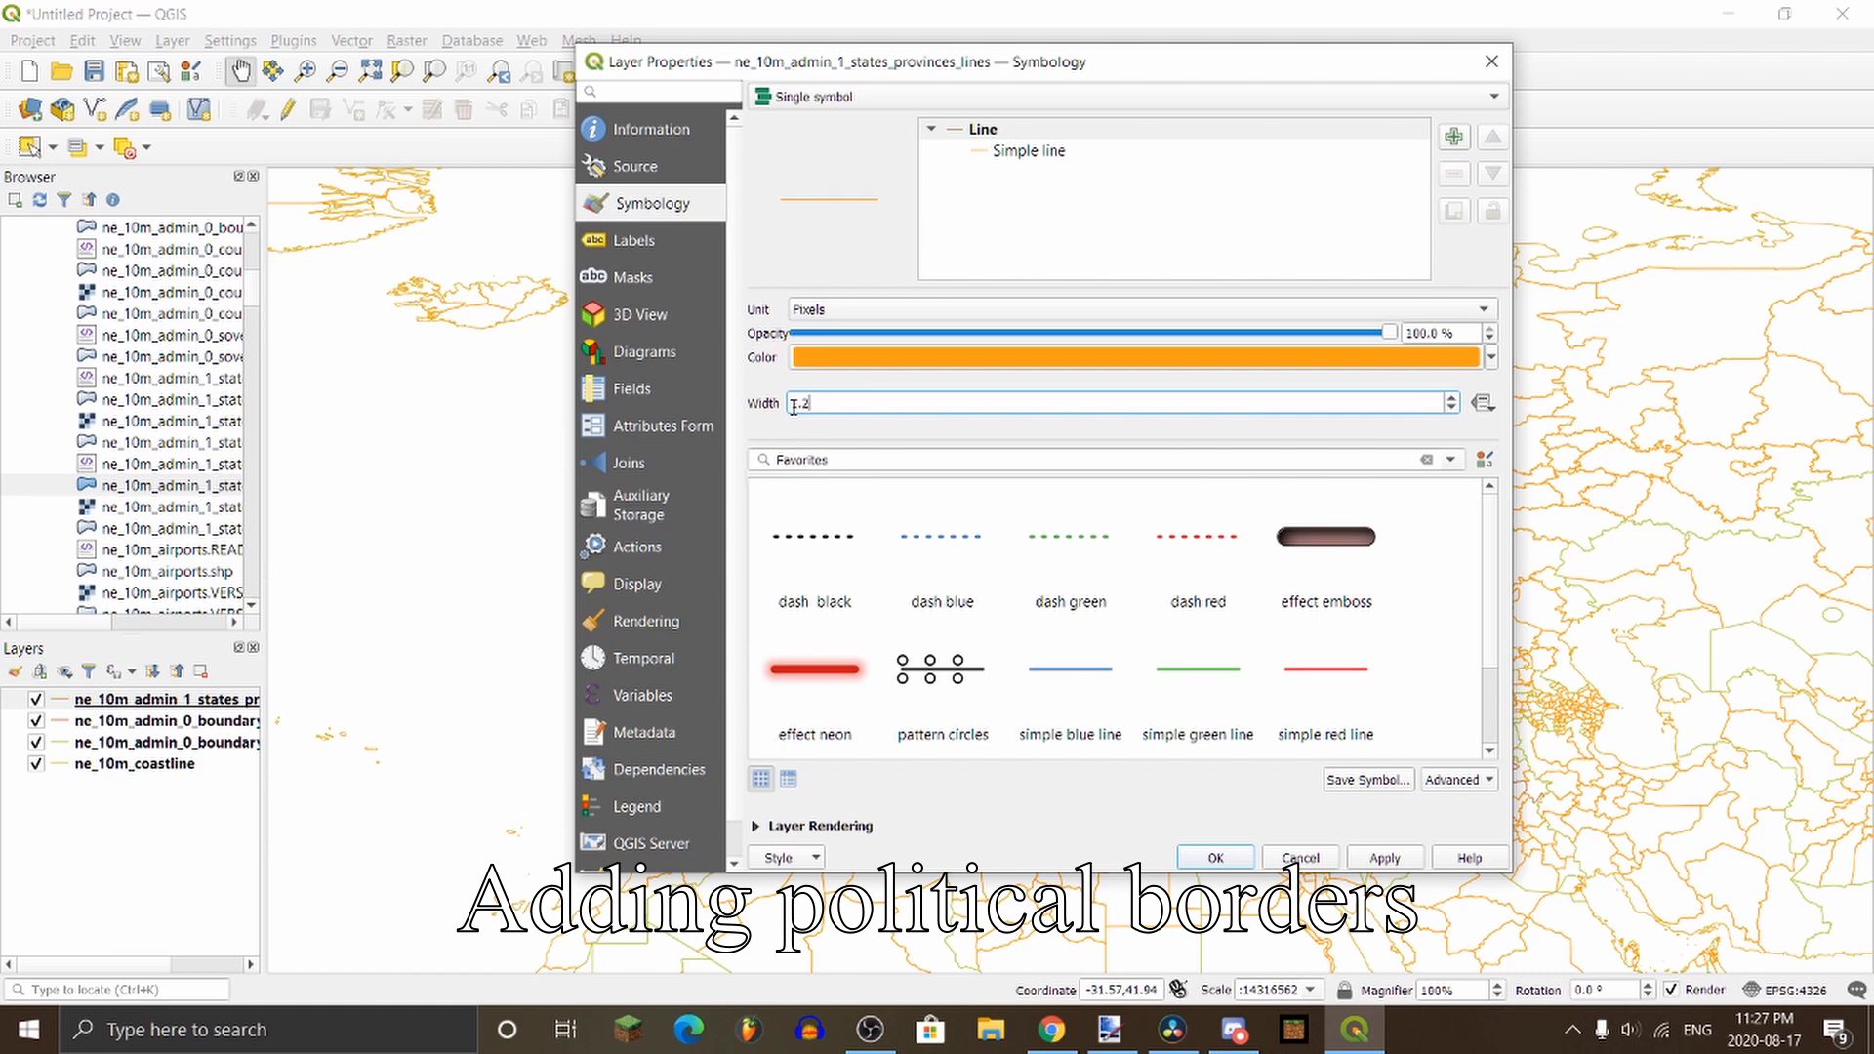
pyautogui.click(1383, 857)
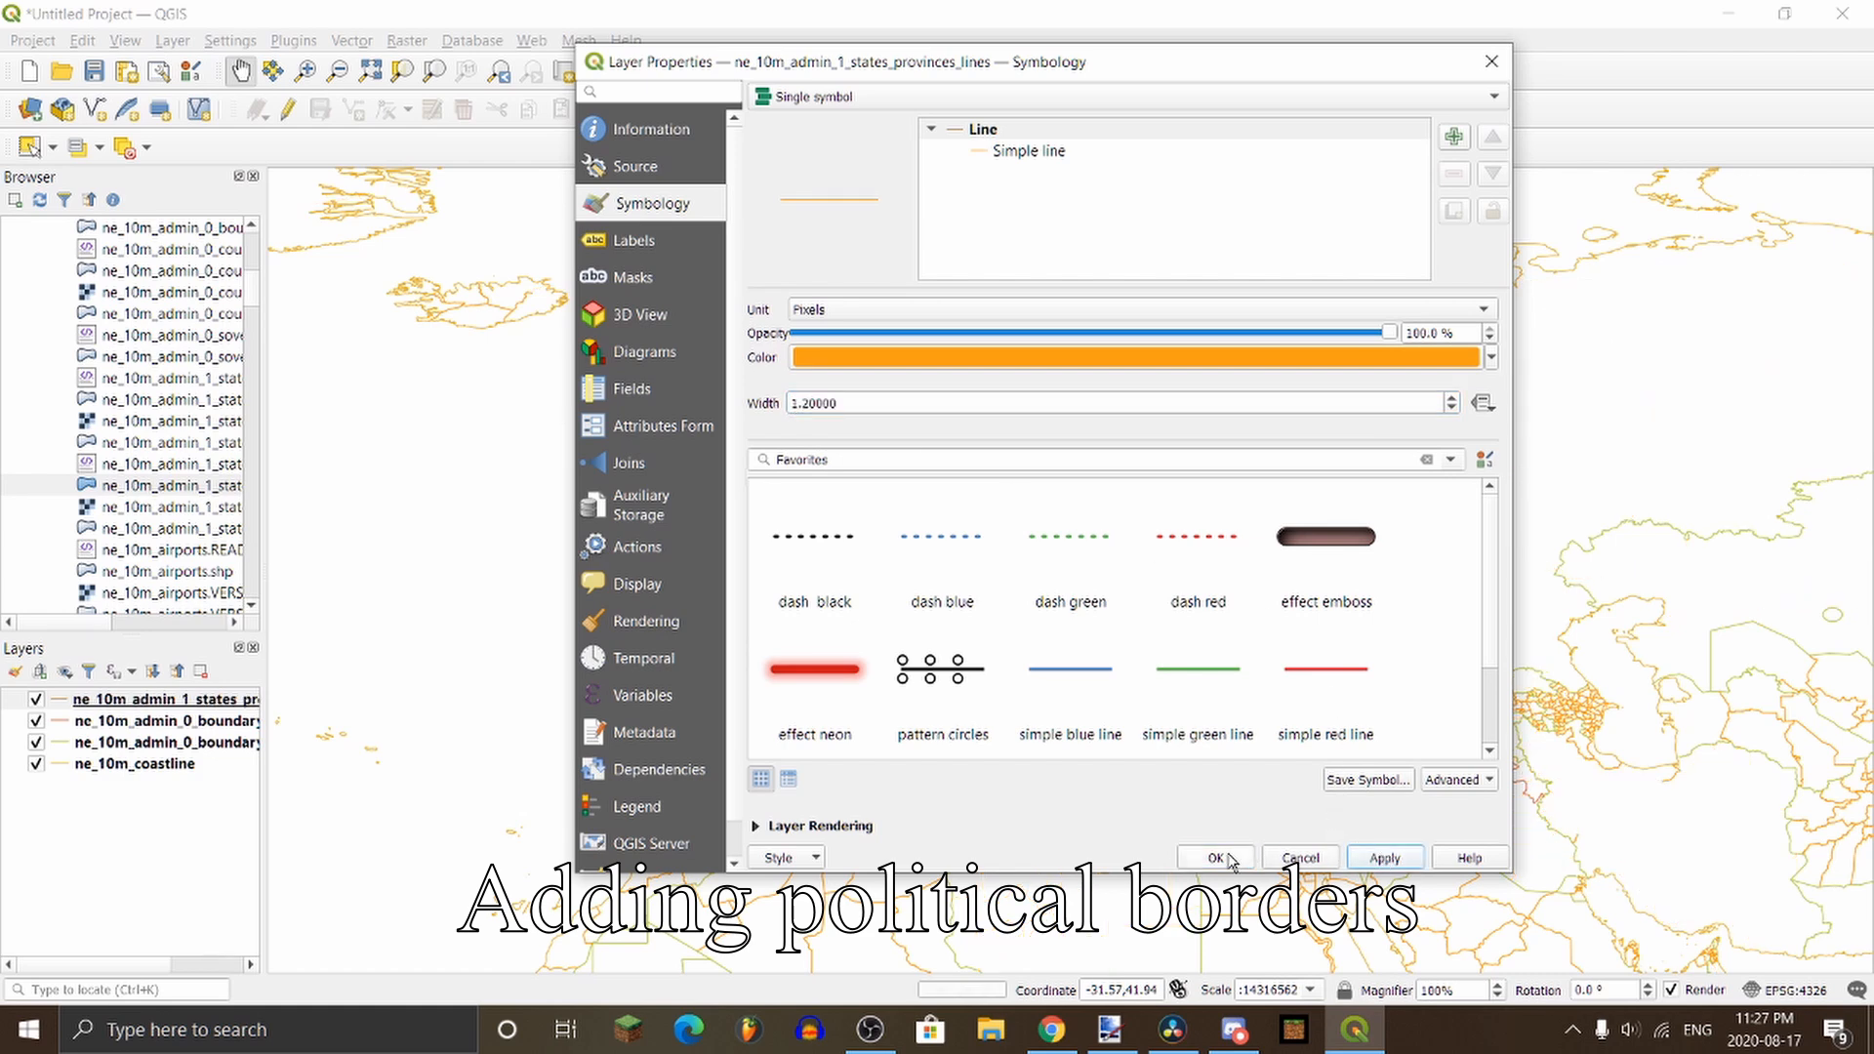
pyautogui.click(1215, 857)
# Step: Move the states and provinces layer below both admin_0 boundary layers and inspect the borders over Europe
pyautogui.moveTo(208, 691); pyautogui.dragTo(98, 739)
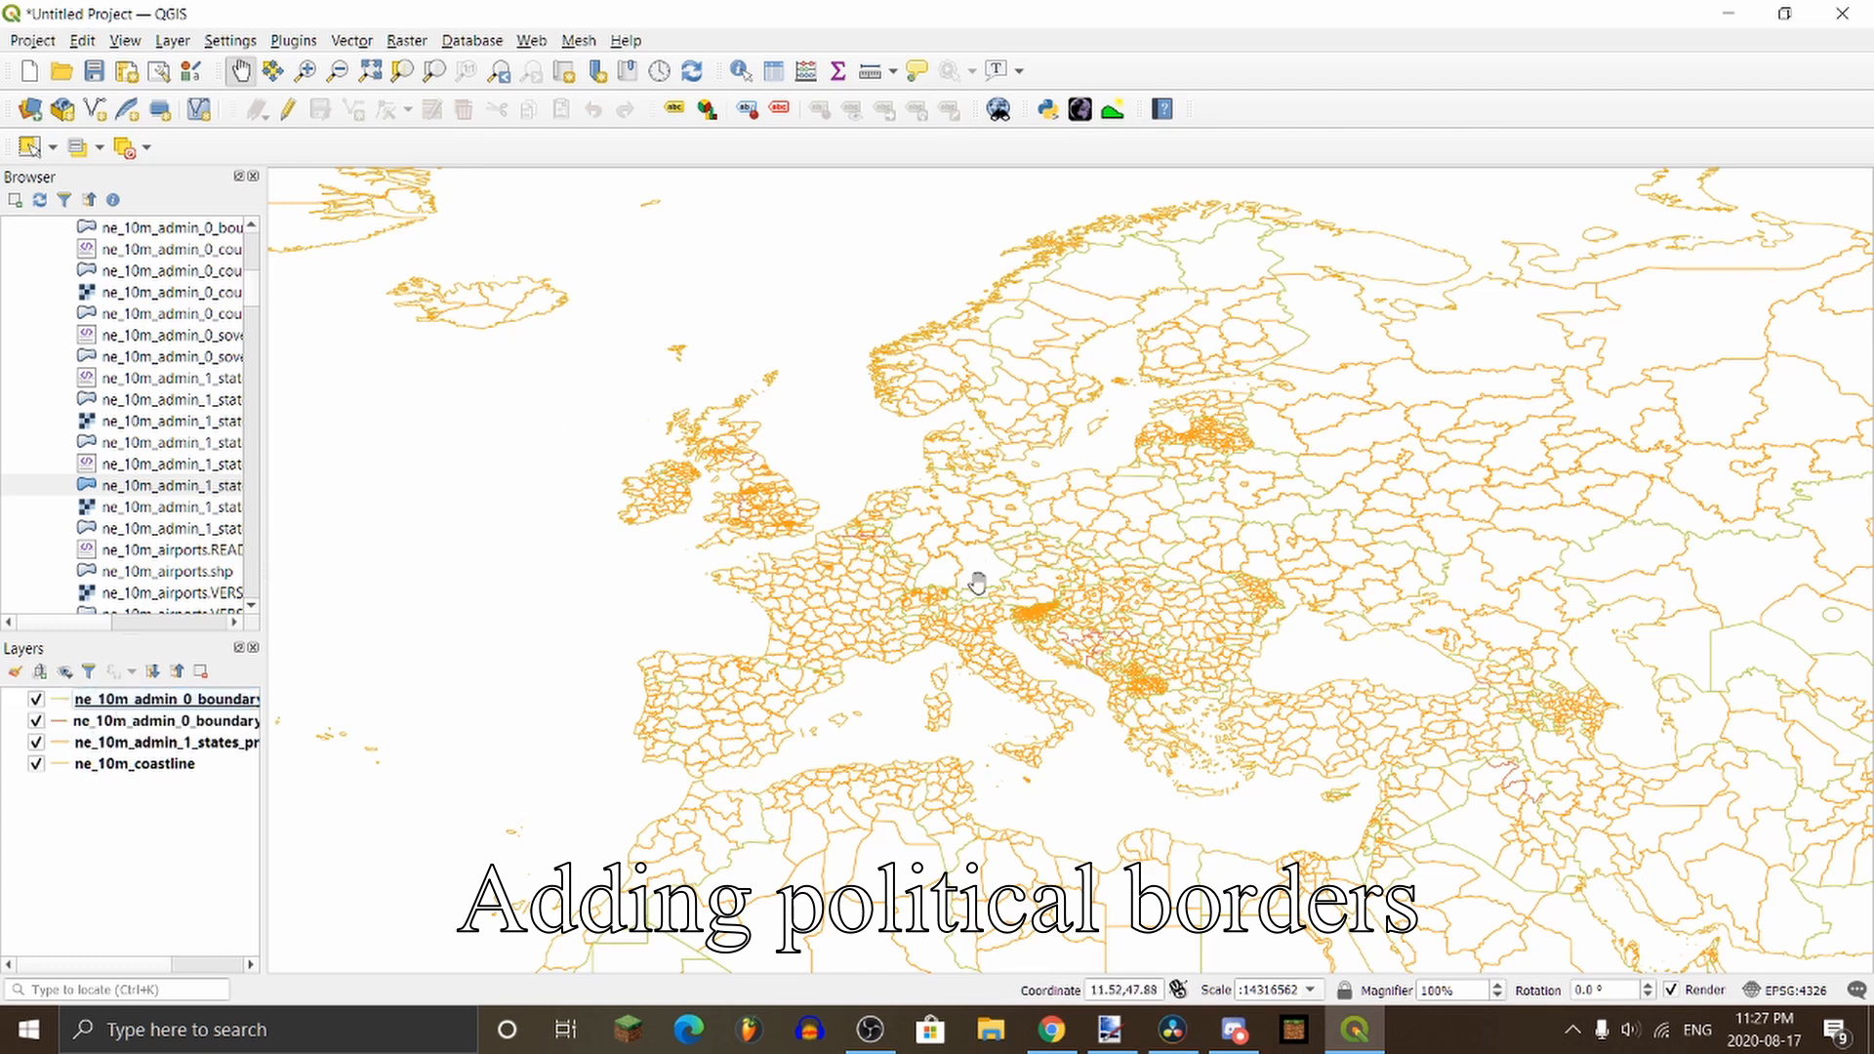
pyautogui.moveTo(1071, 544); pyautogui.dragTo(1047, 566)
pyautogui.scroll(1, 922, 564)
pyautogui.moveTo(867, 528); pyautogui.dragTo(874, 588)
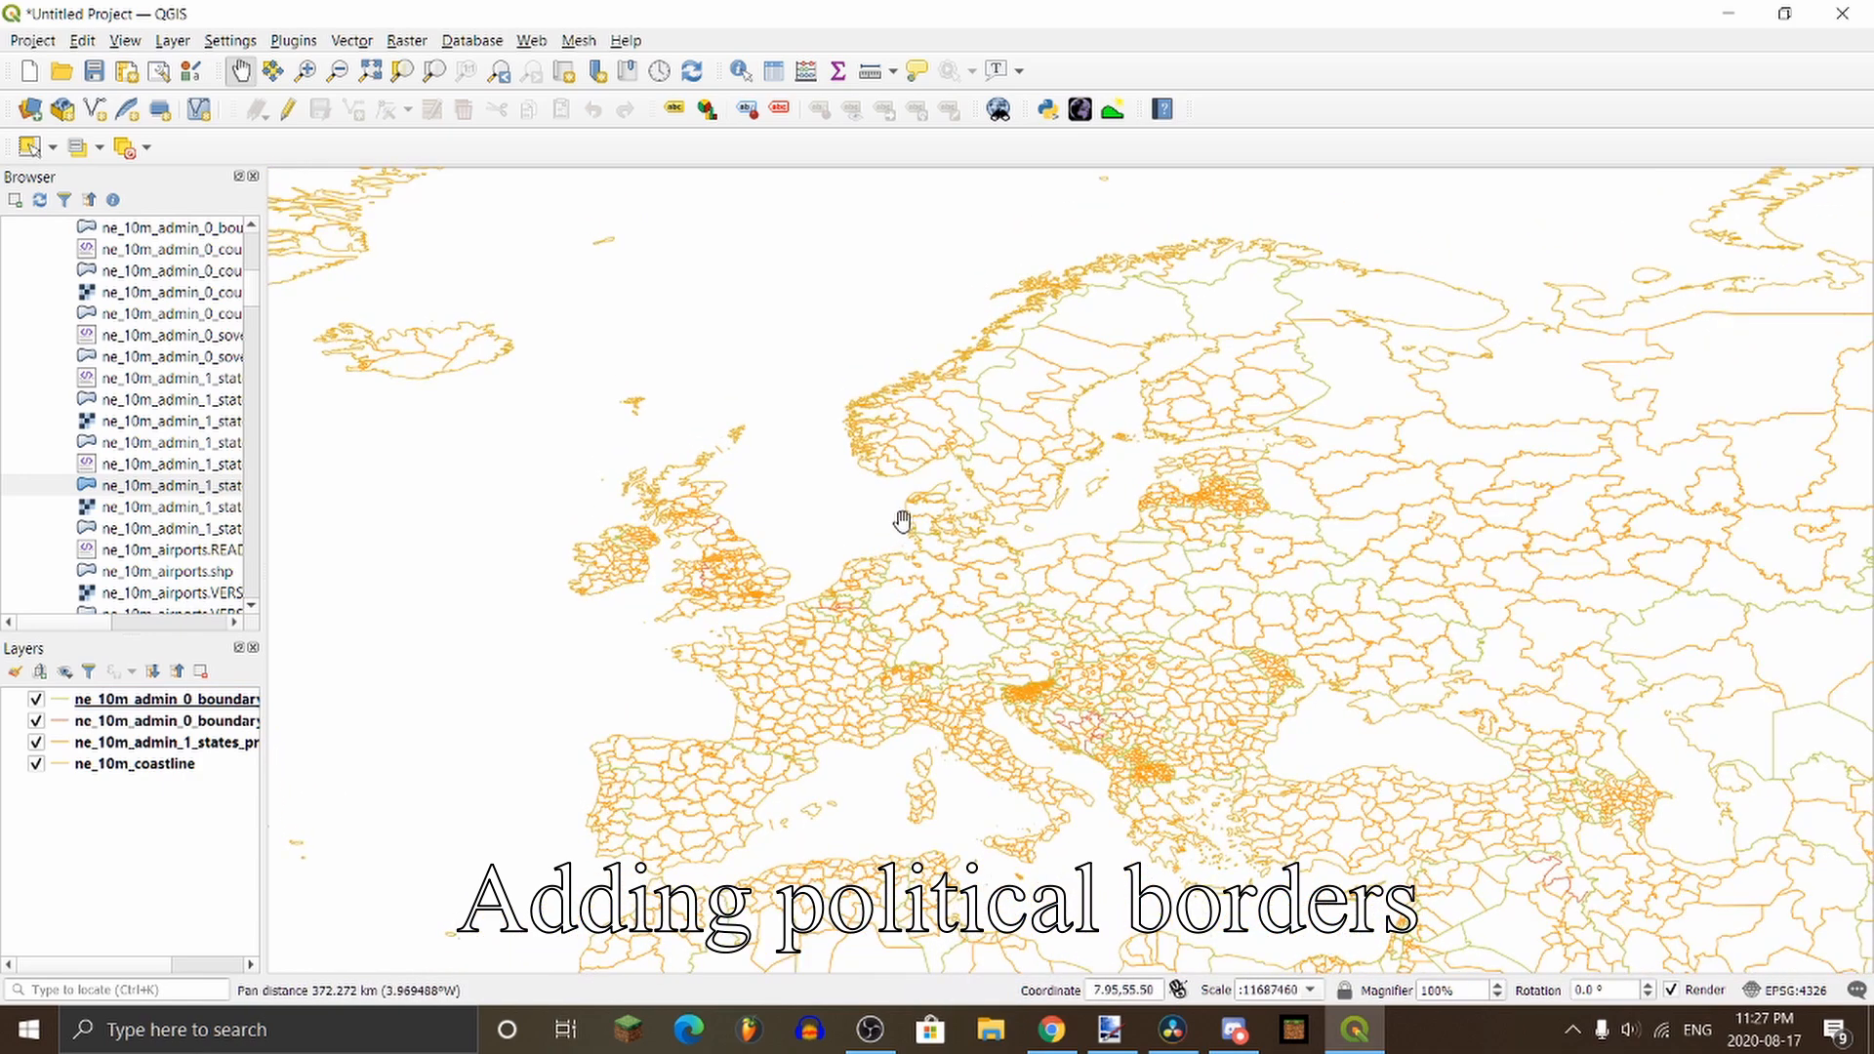
pyautogui.scroll(-1, 905, 525)
pyautogui.moveTo(980, 561); pyautogui.dragTo(927, 586)
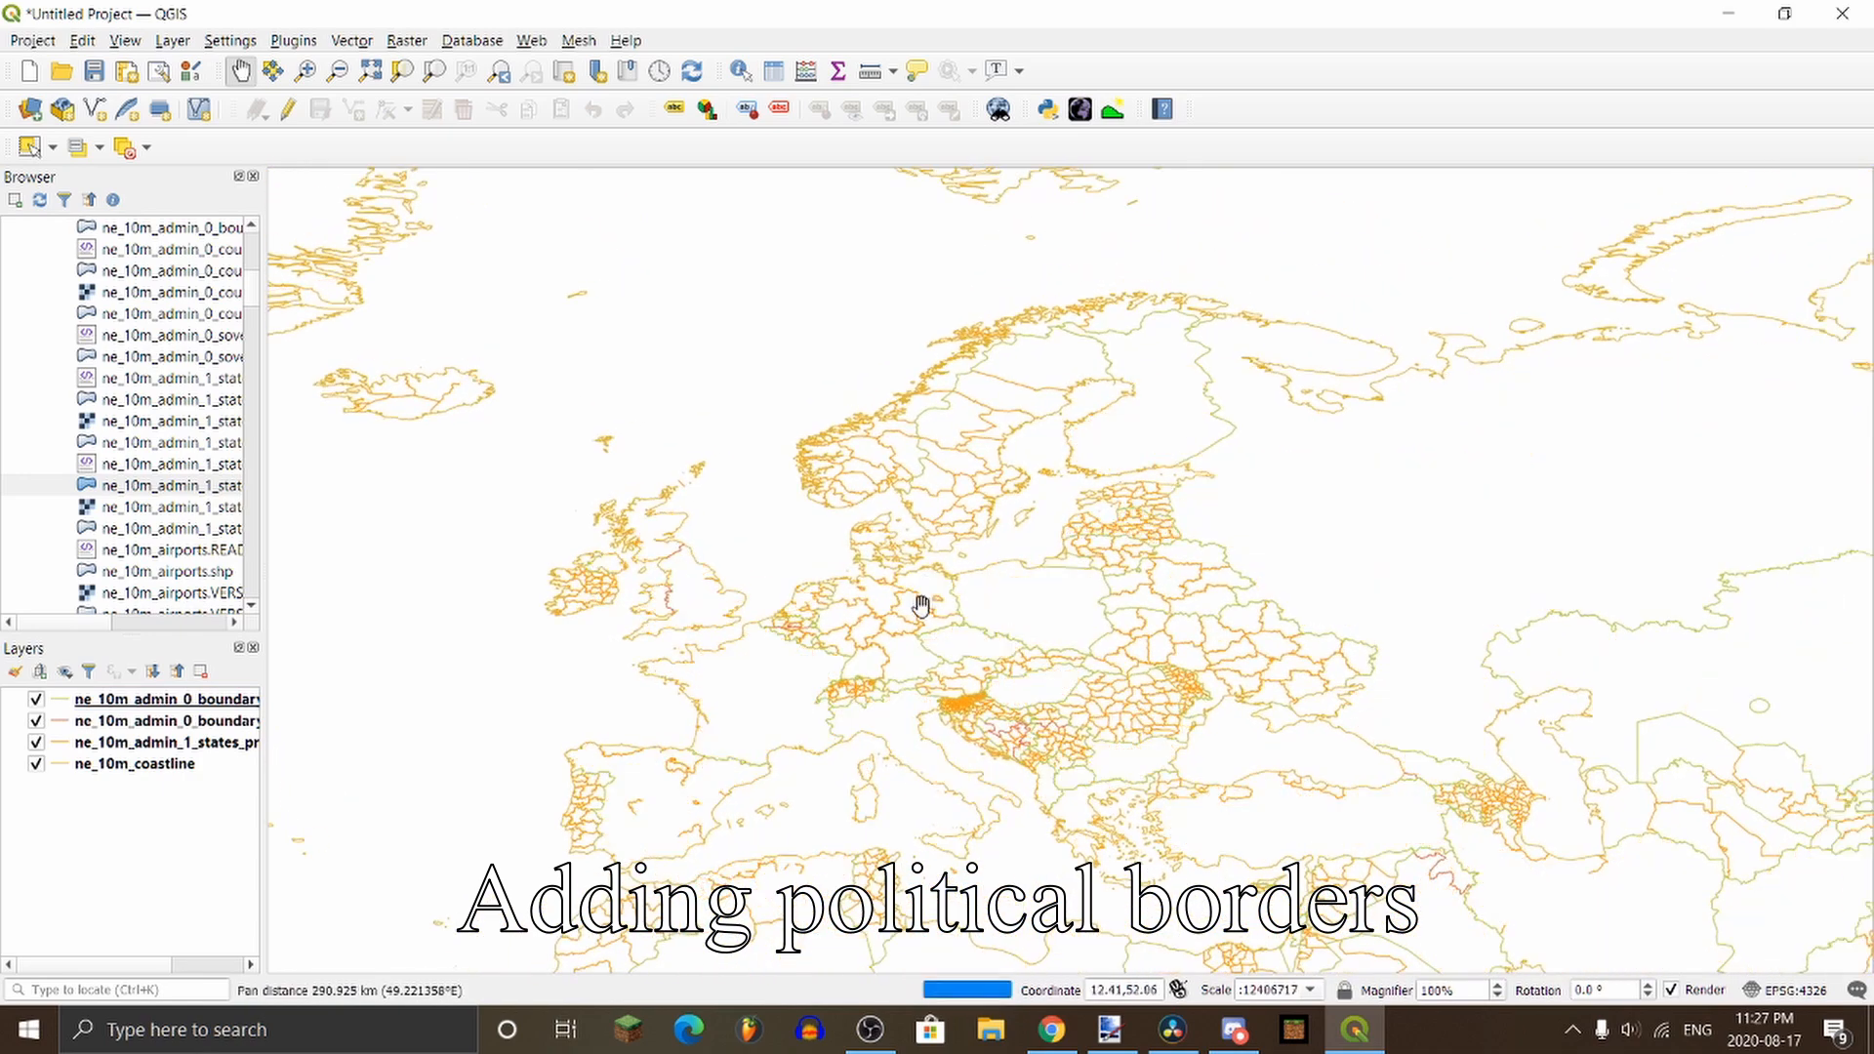
pyautogui.moveTo(941, 670); pyautogui.dragTo(935, 650)
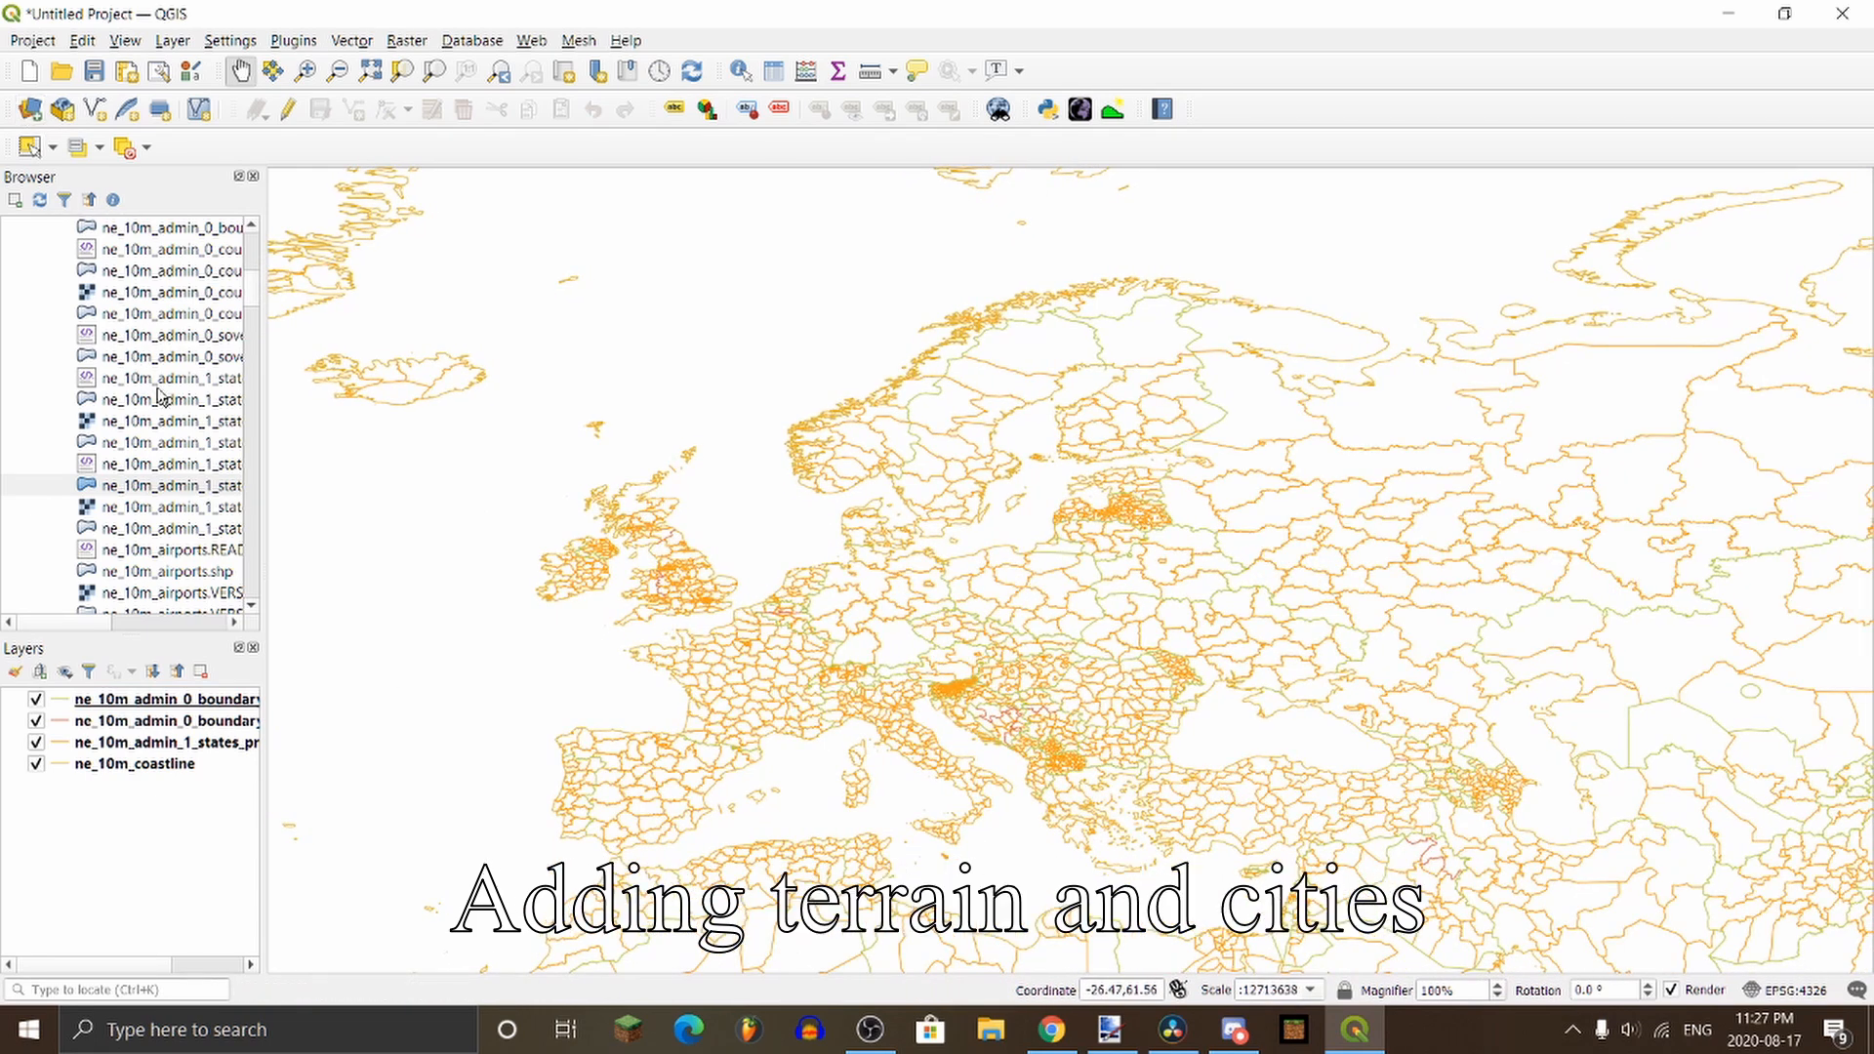
# Step: Add the !!! QGIS Grey Terrain raster from the favorite folder to the border map
pyautogui.scroll(5, 195, 361)
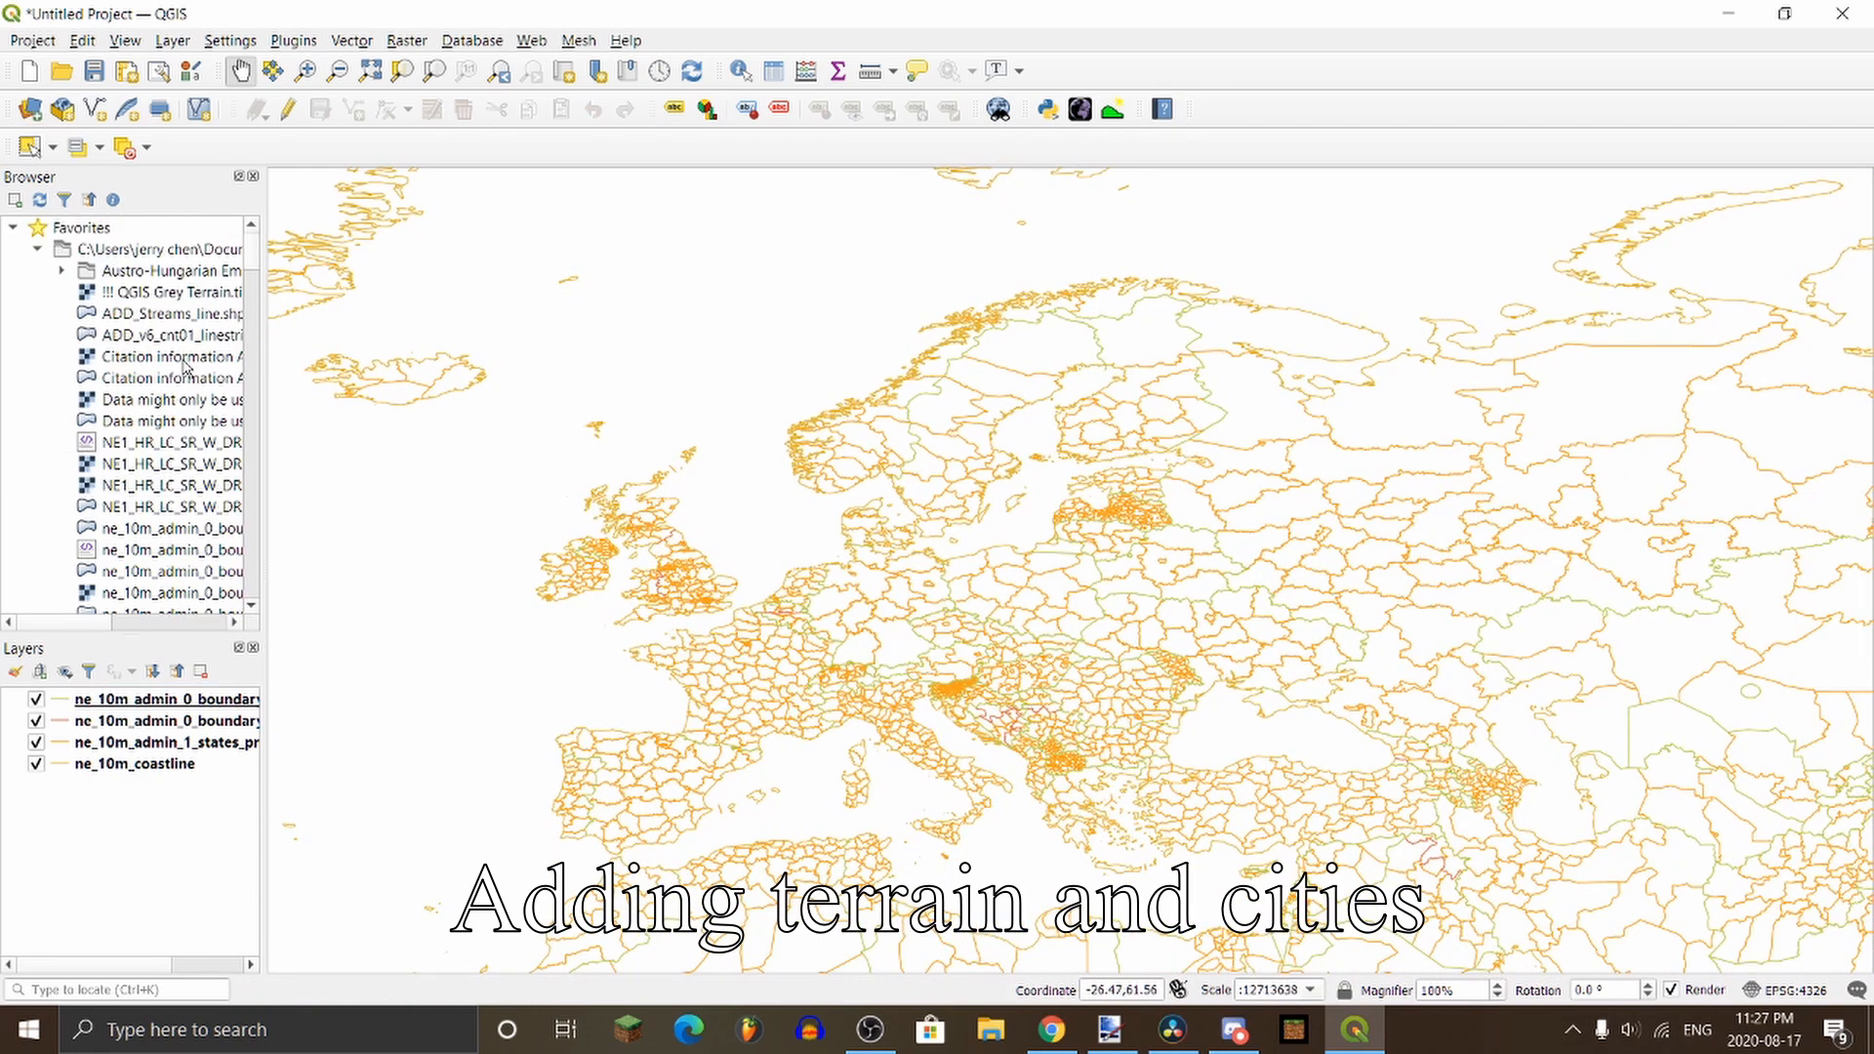
pyautogui.doubleClick(152, 298)
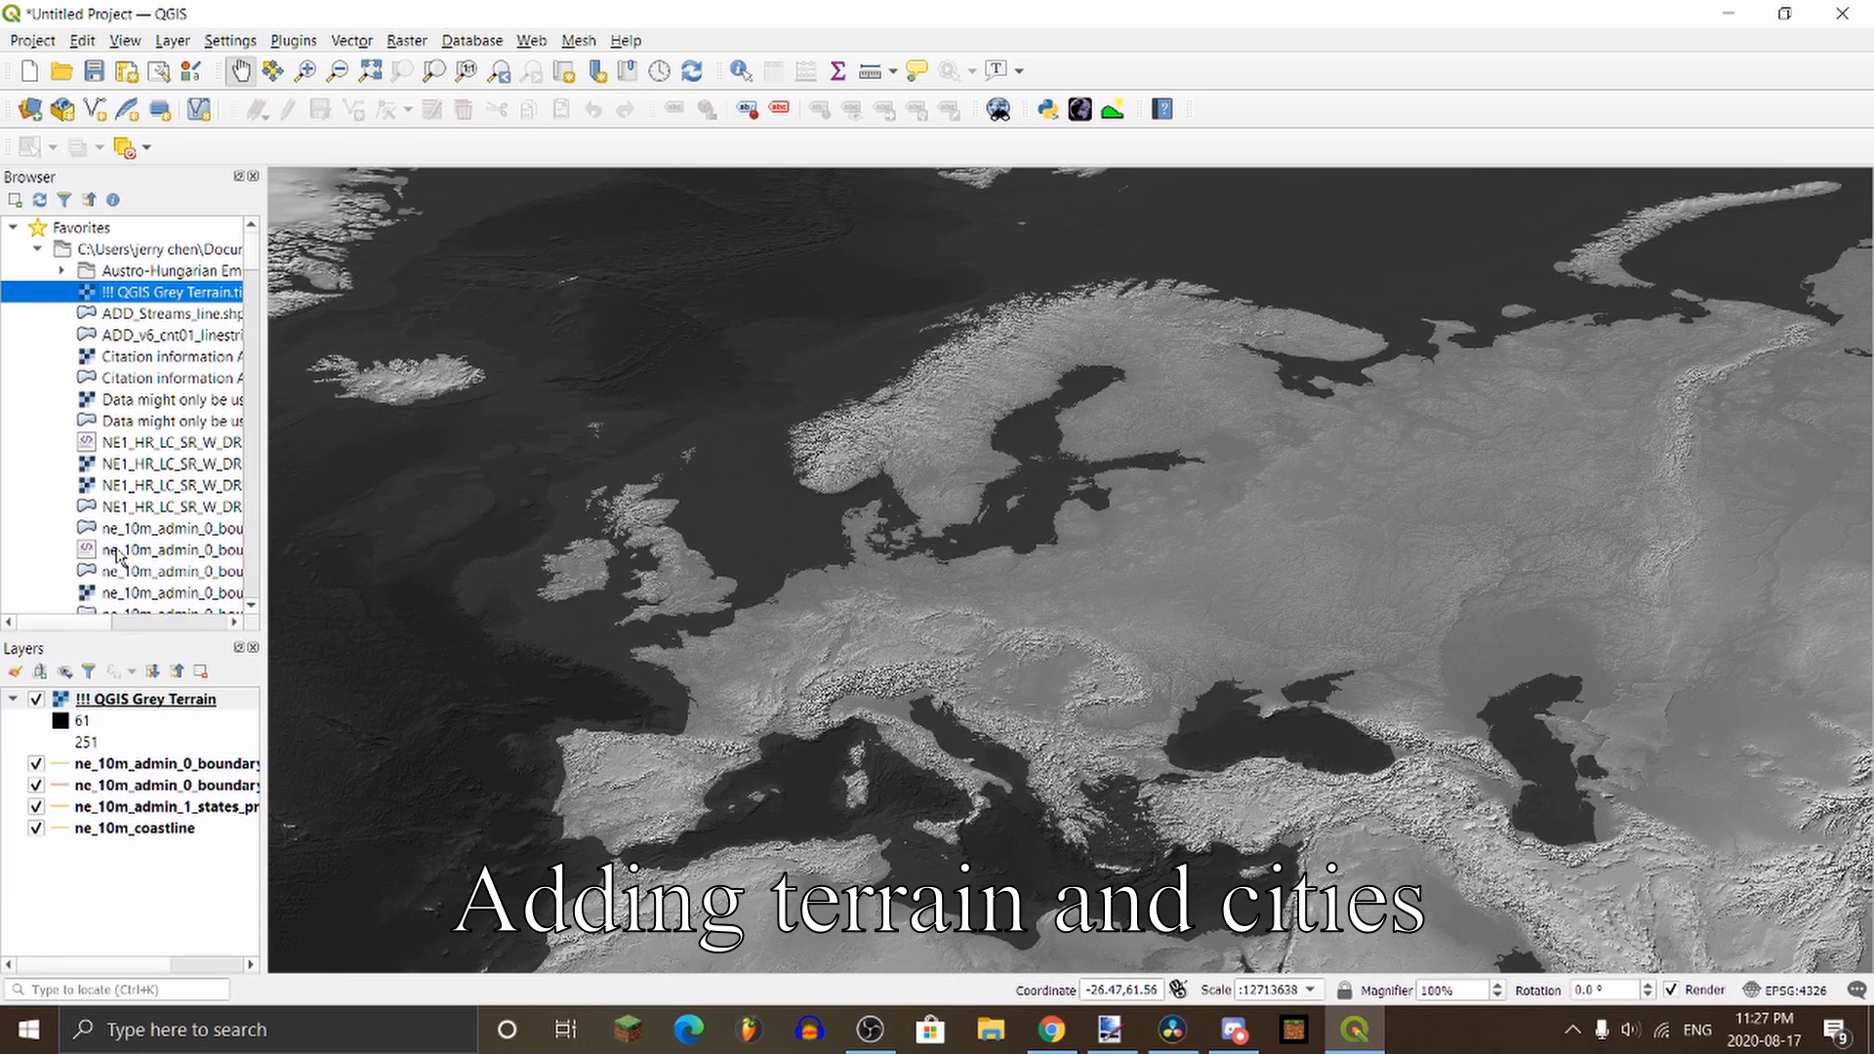
# Step: Add the ne_10m_populated_places vector layer from the favorite folder to the map
pyautogui.scroll(-5, 117, 556)
pyautogui.scroll(5, 127, 537)
pyautogui.scroll(-5, 132, 527)
pyautogui.scroll(-5, 127, 515)
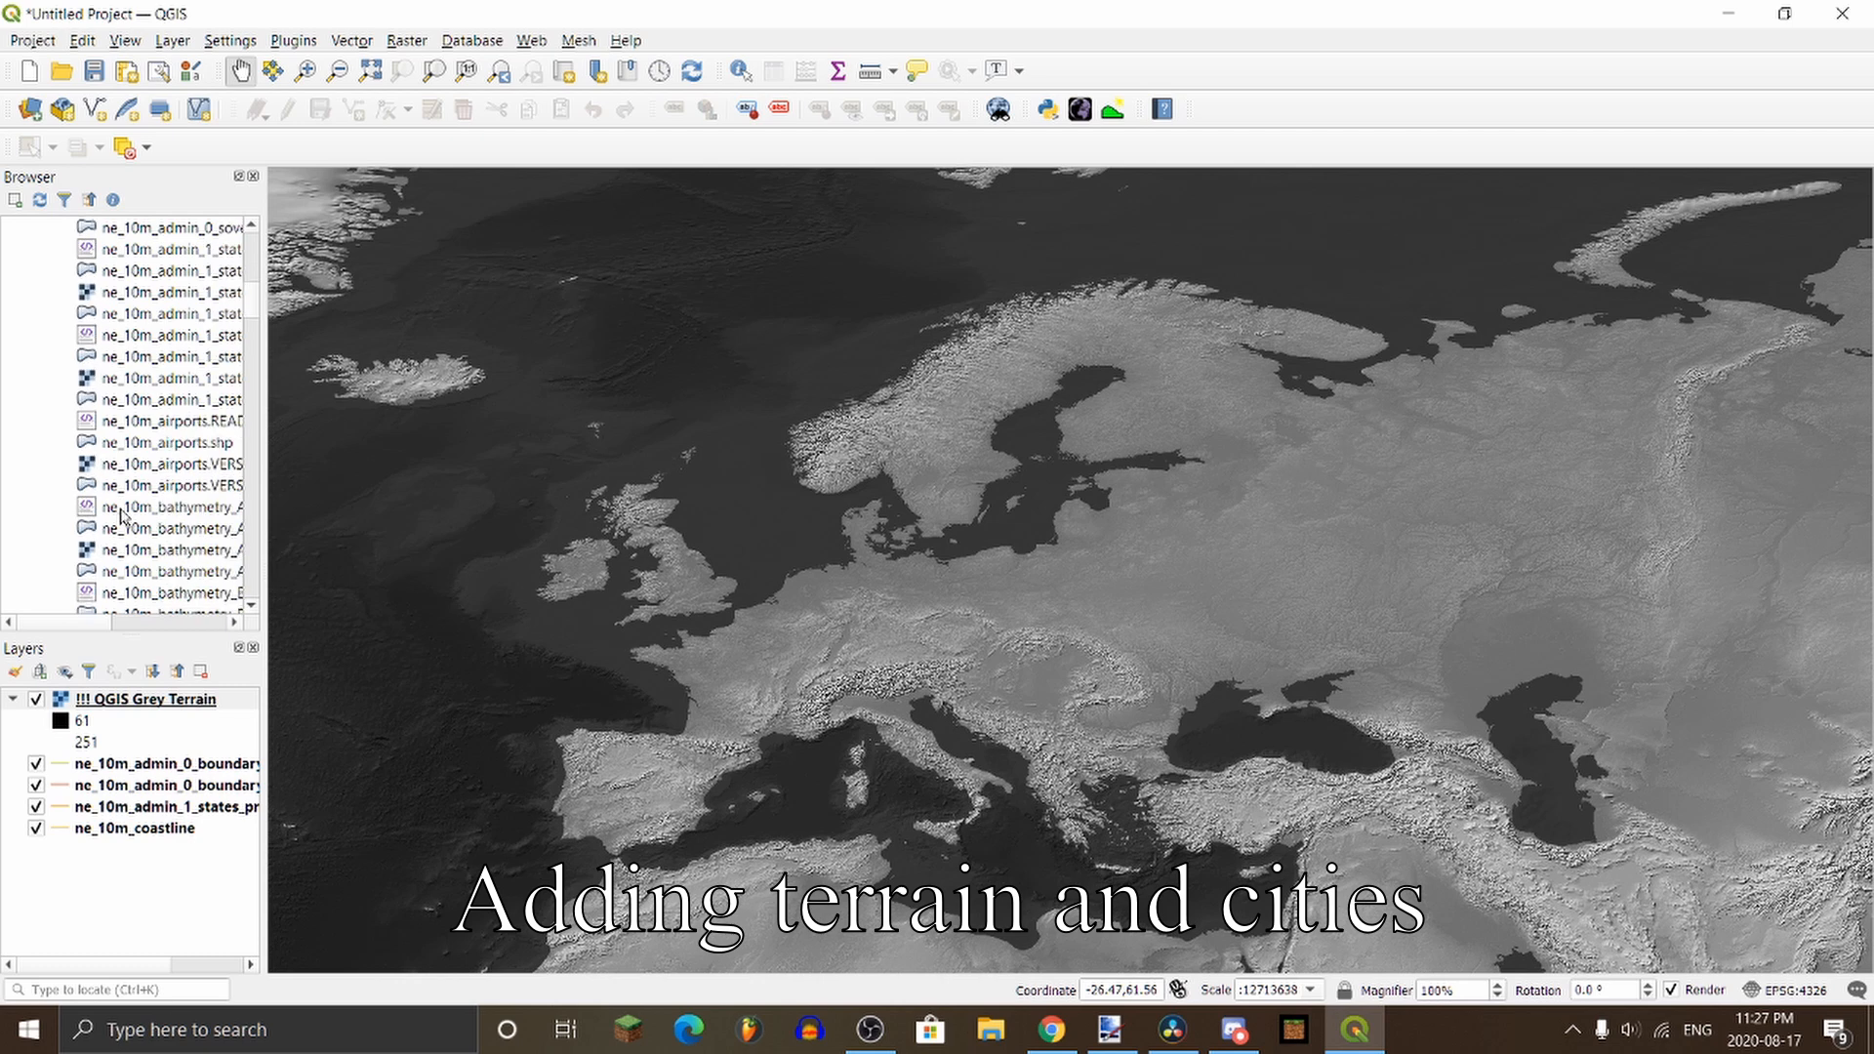
pyautogui.scroll(-10, 134, 471)
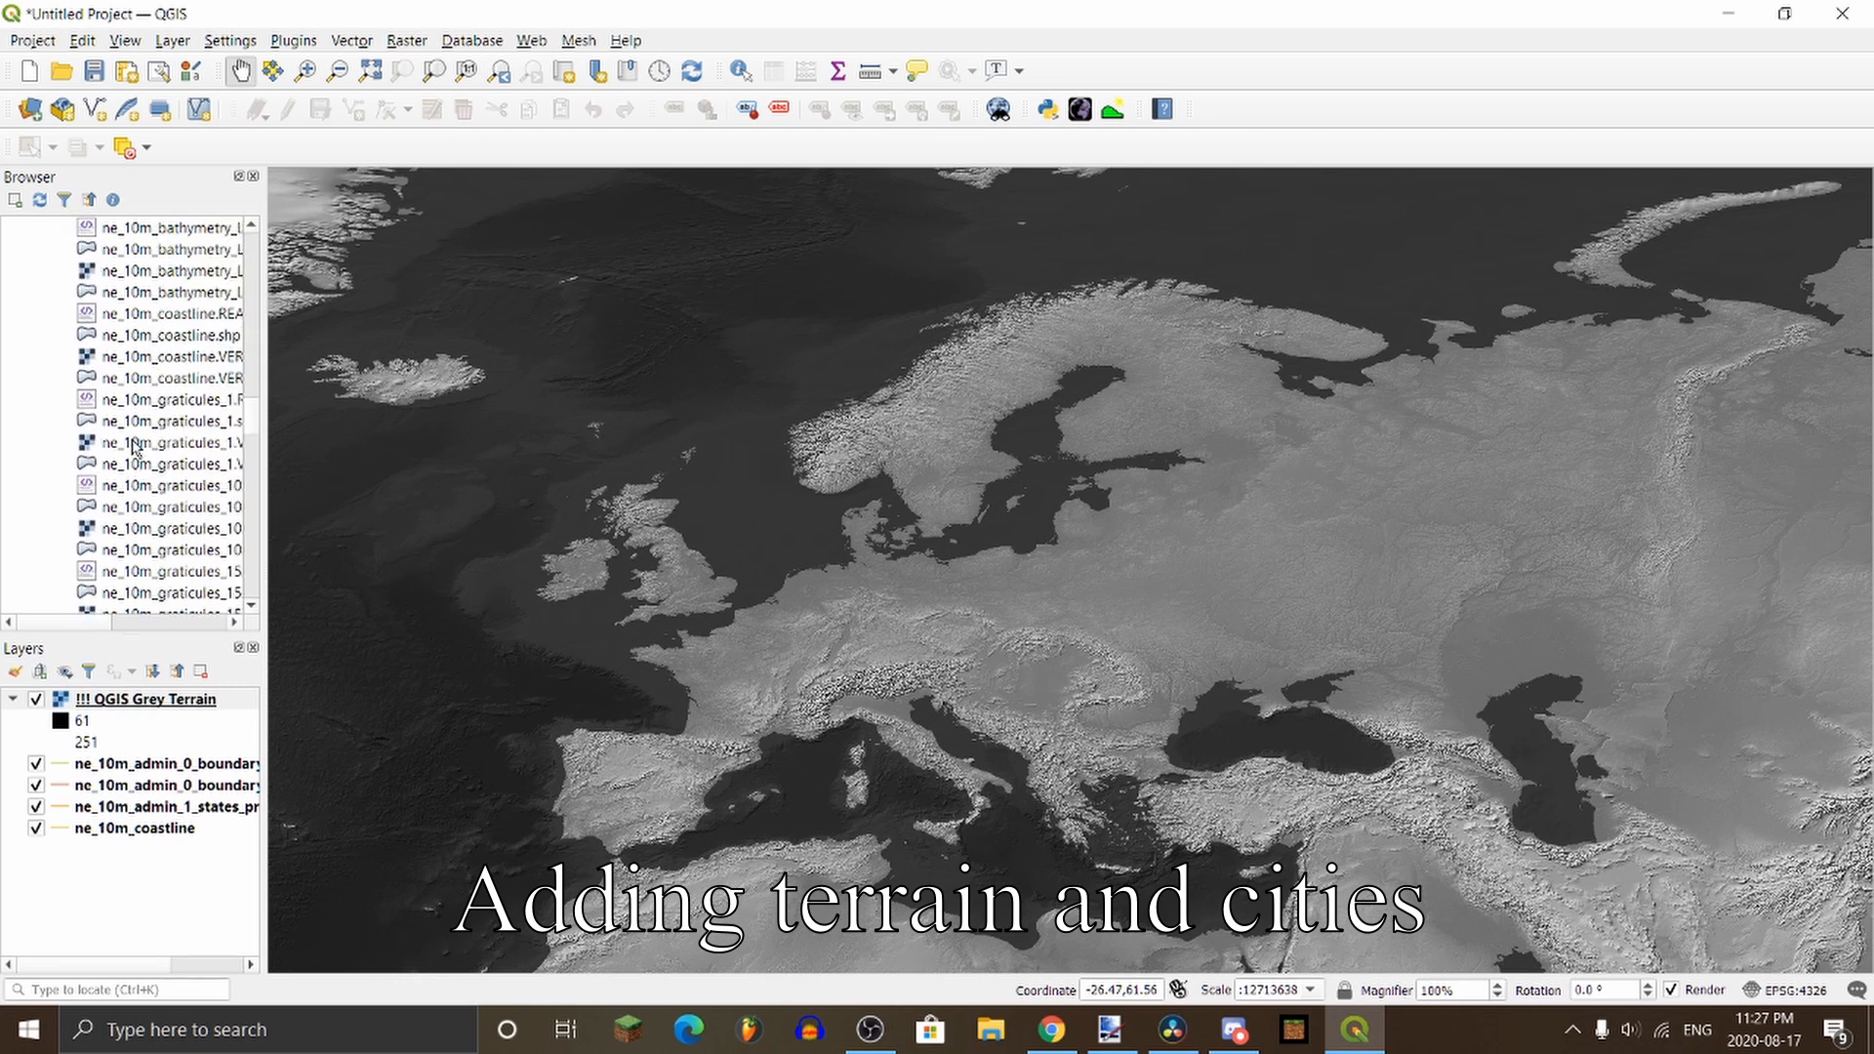
pyautogui.scroll(-9, 134, 447)
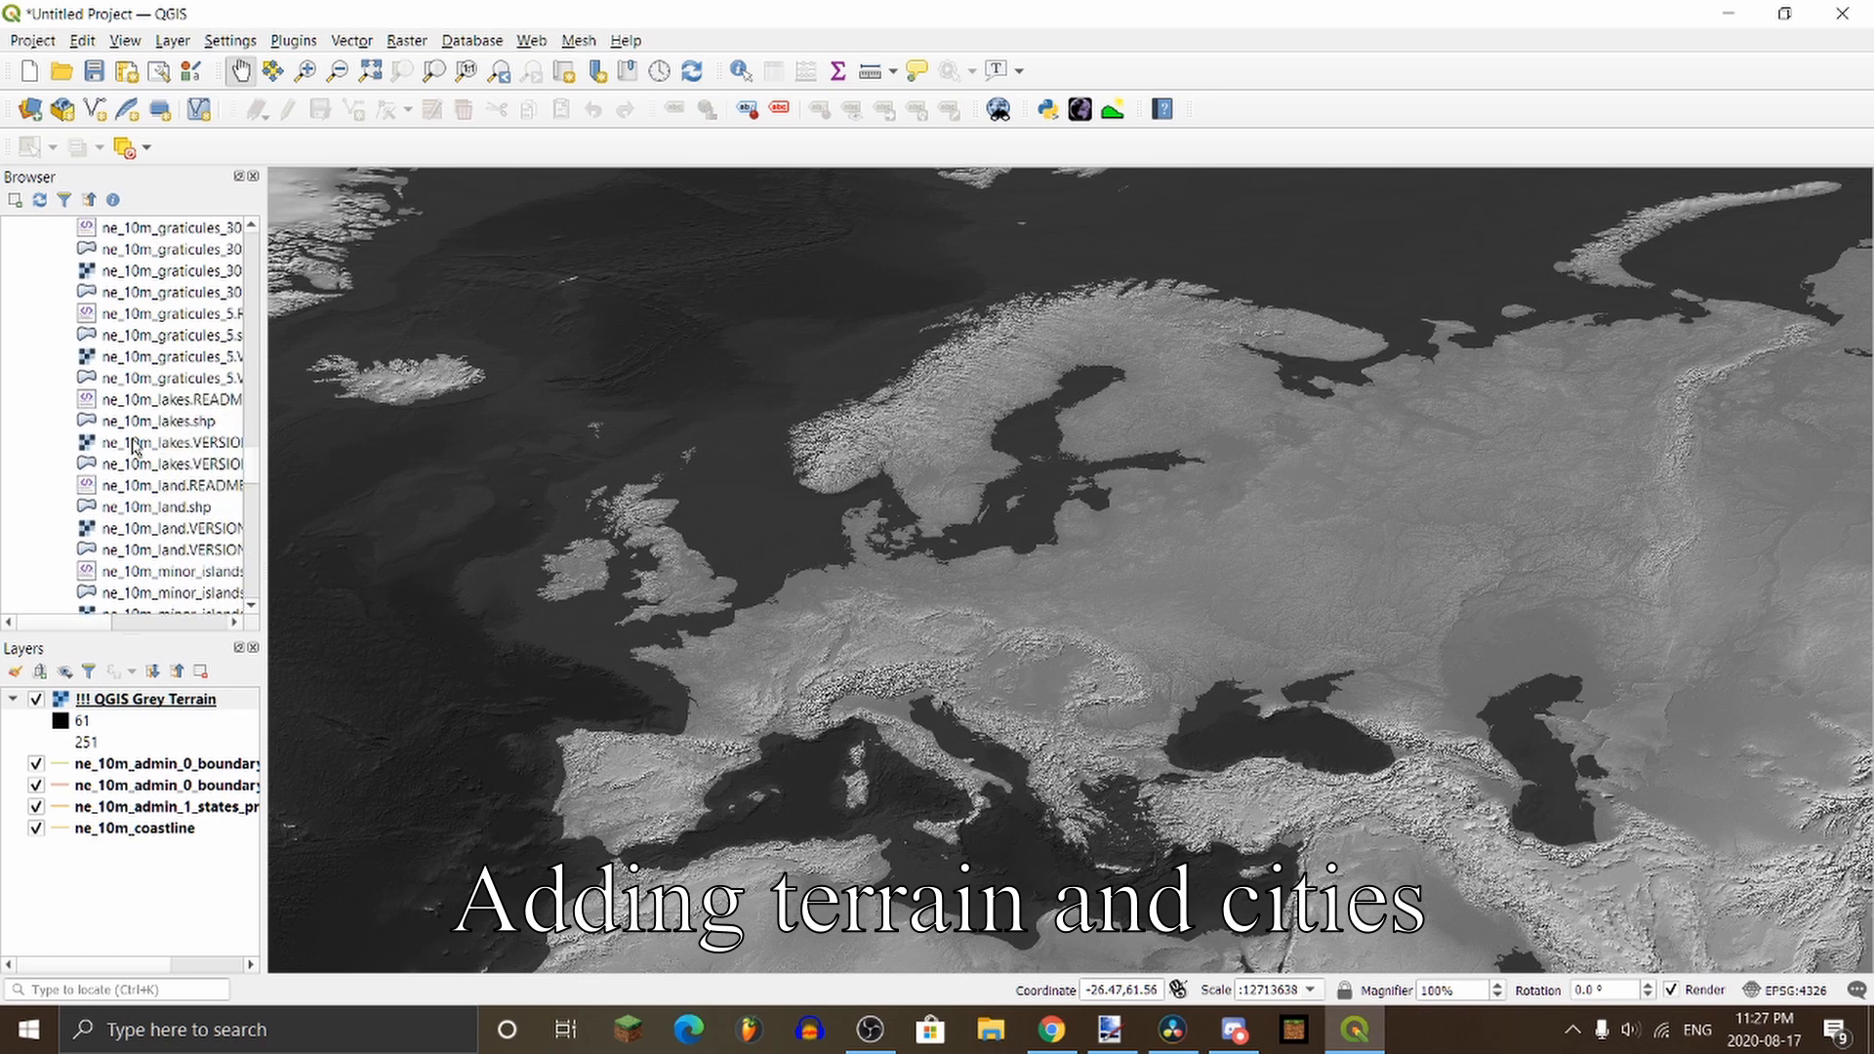
pyautogui.scroll(-10, 133, 447)
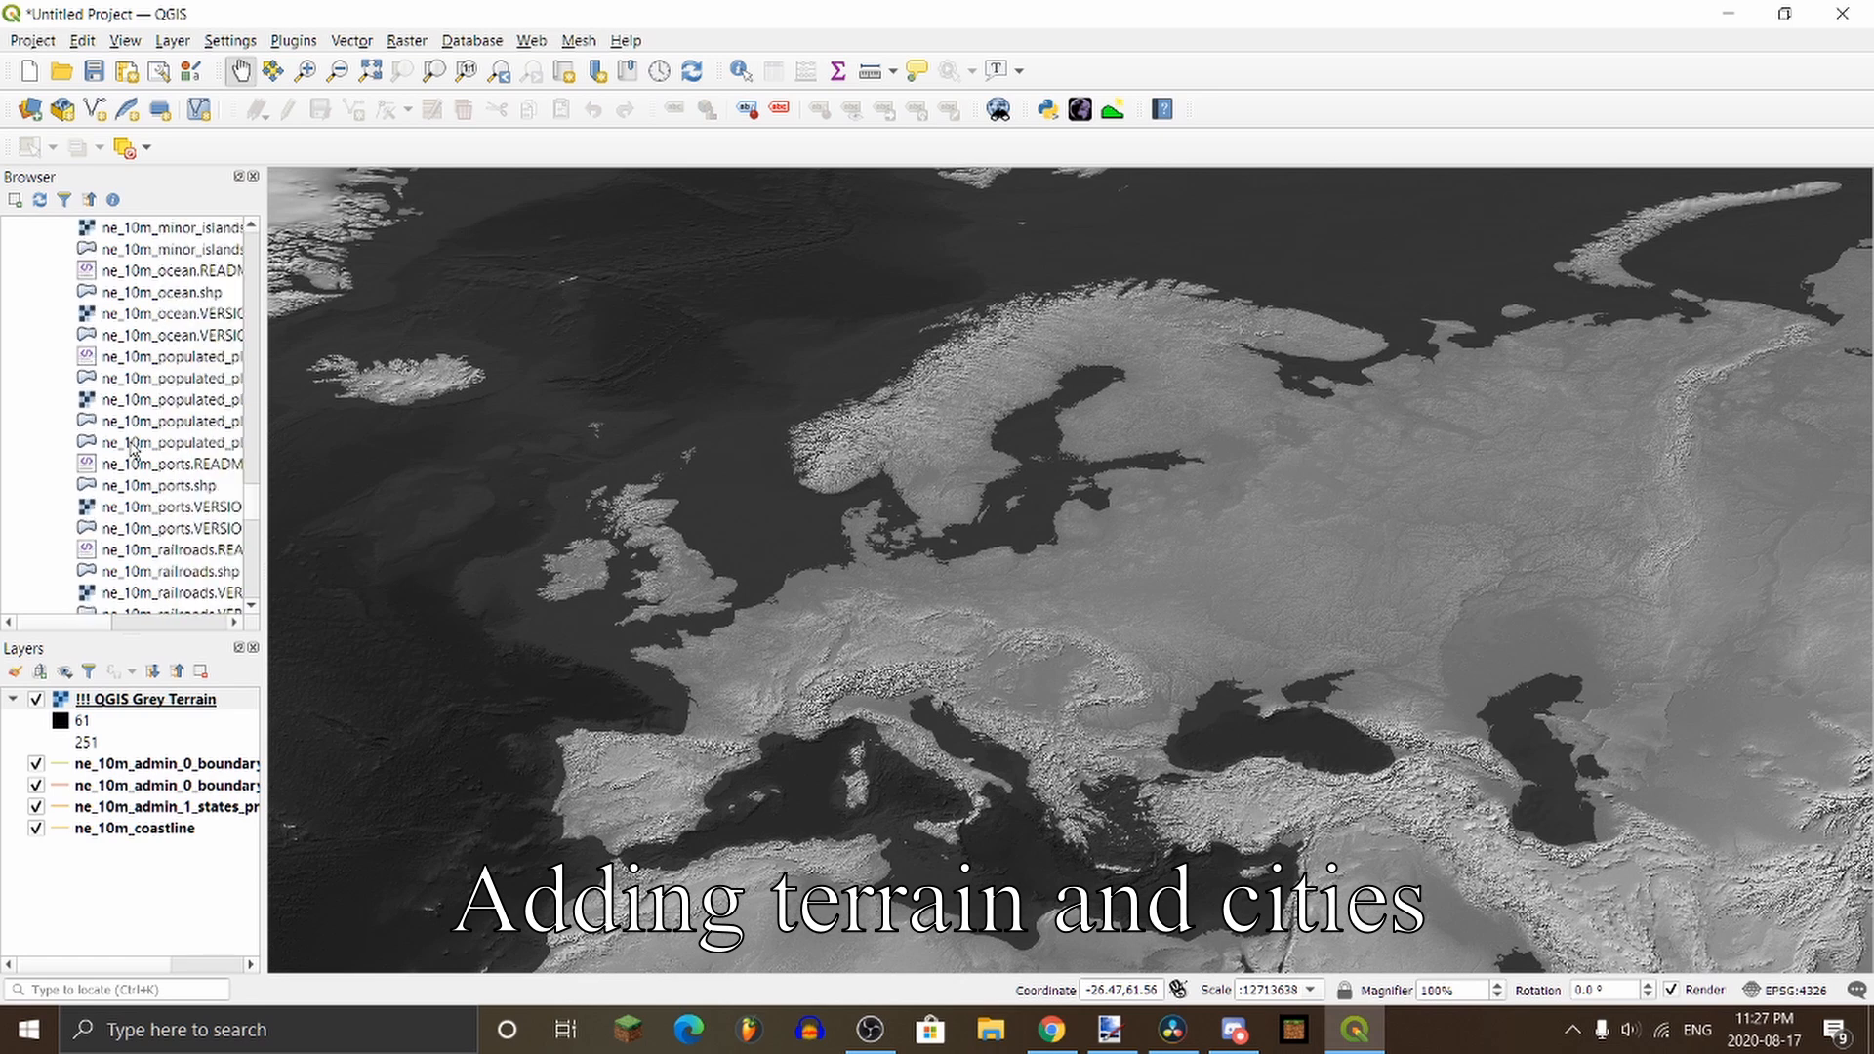
pyautogui.scroll(-2, 134, 466)
pyautogui.scroll(-1, 162, 536)
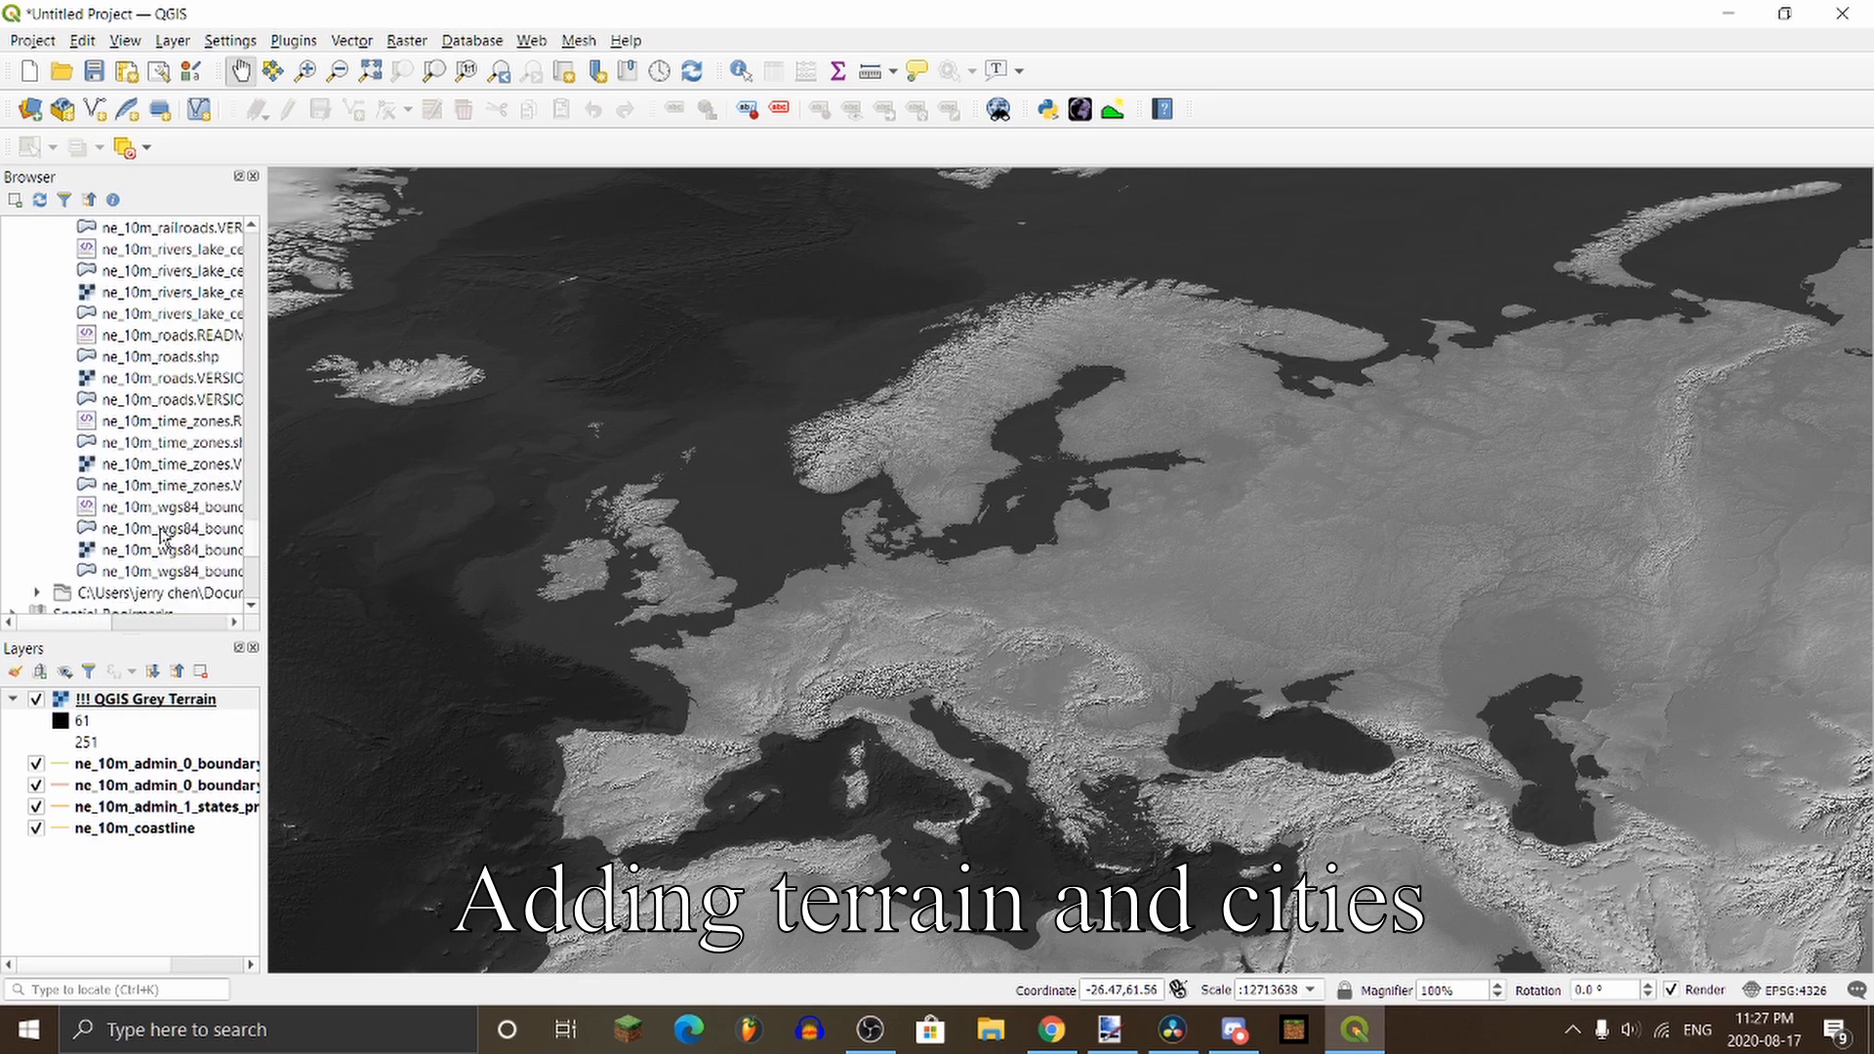
pyautogui.scroll(2, 162, 536)
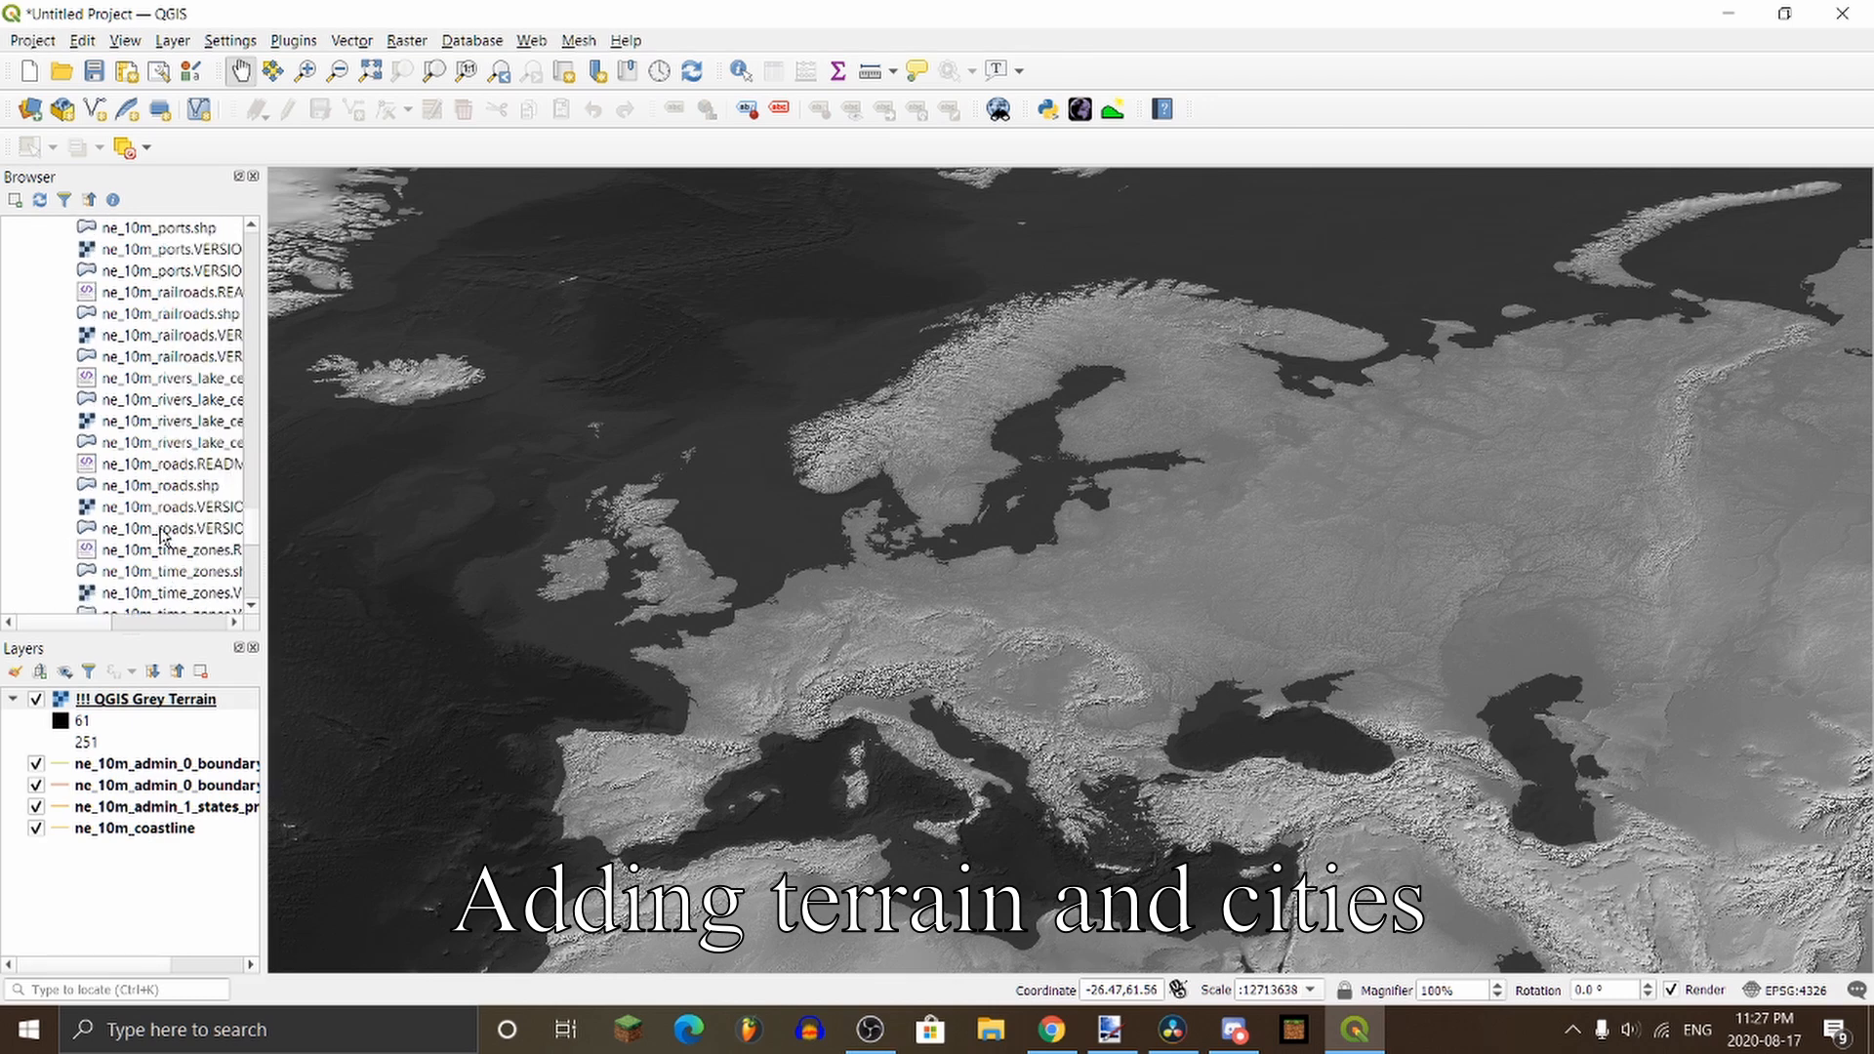
pyautogui.scroll(1, 190, 498)
pyautogui.scroll(1, 143, 359)
pyautogui.scroll(2, 142, 353)
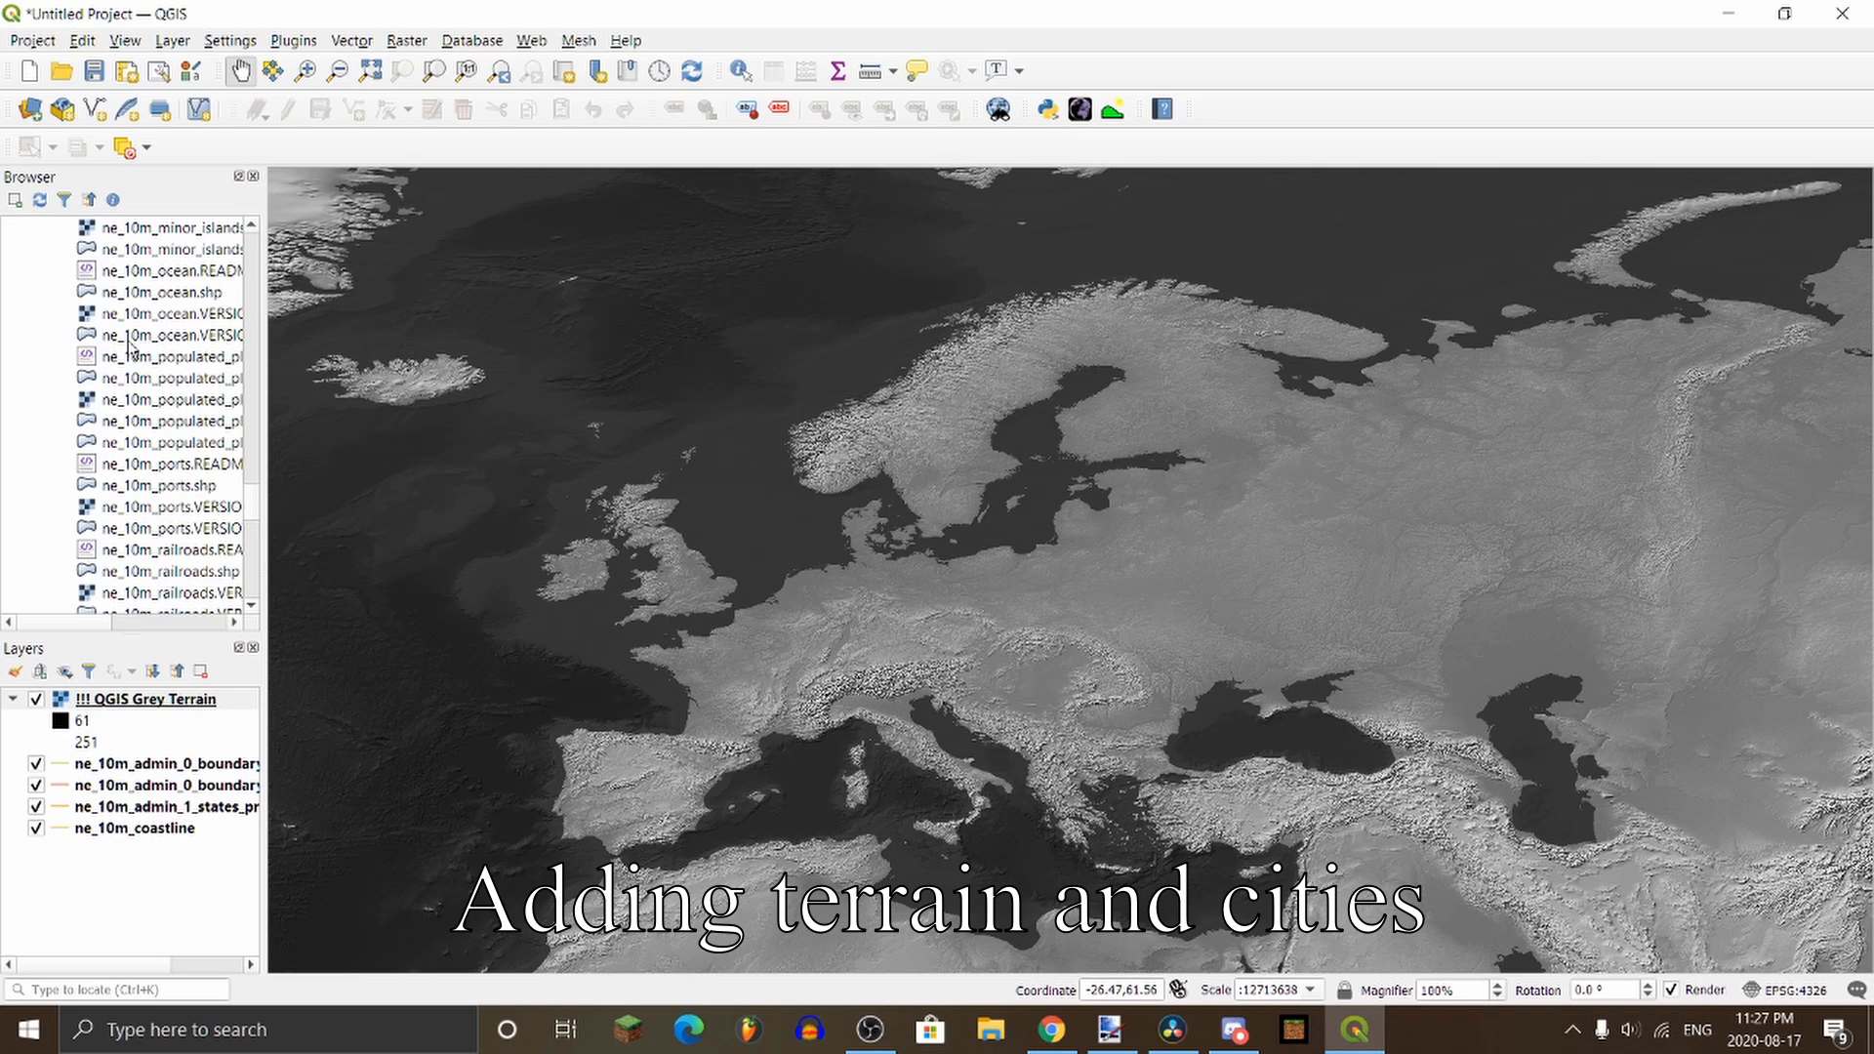
pyautogui.doubleClick(114, 383)
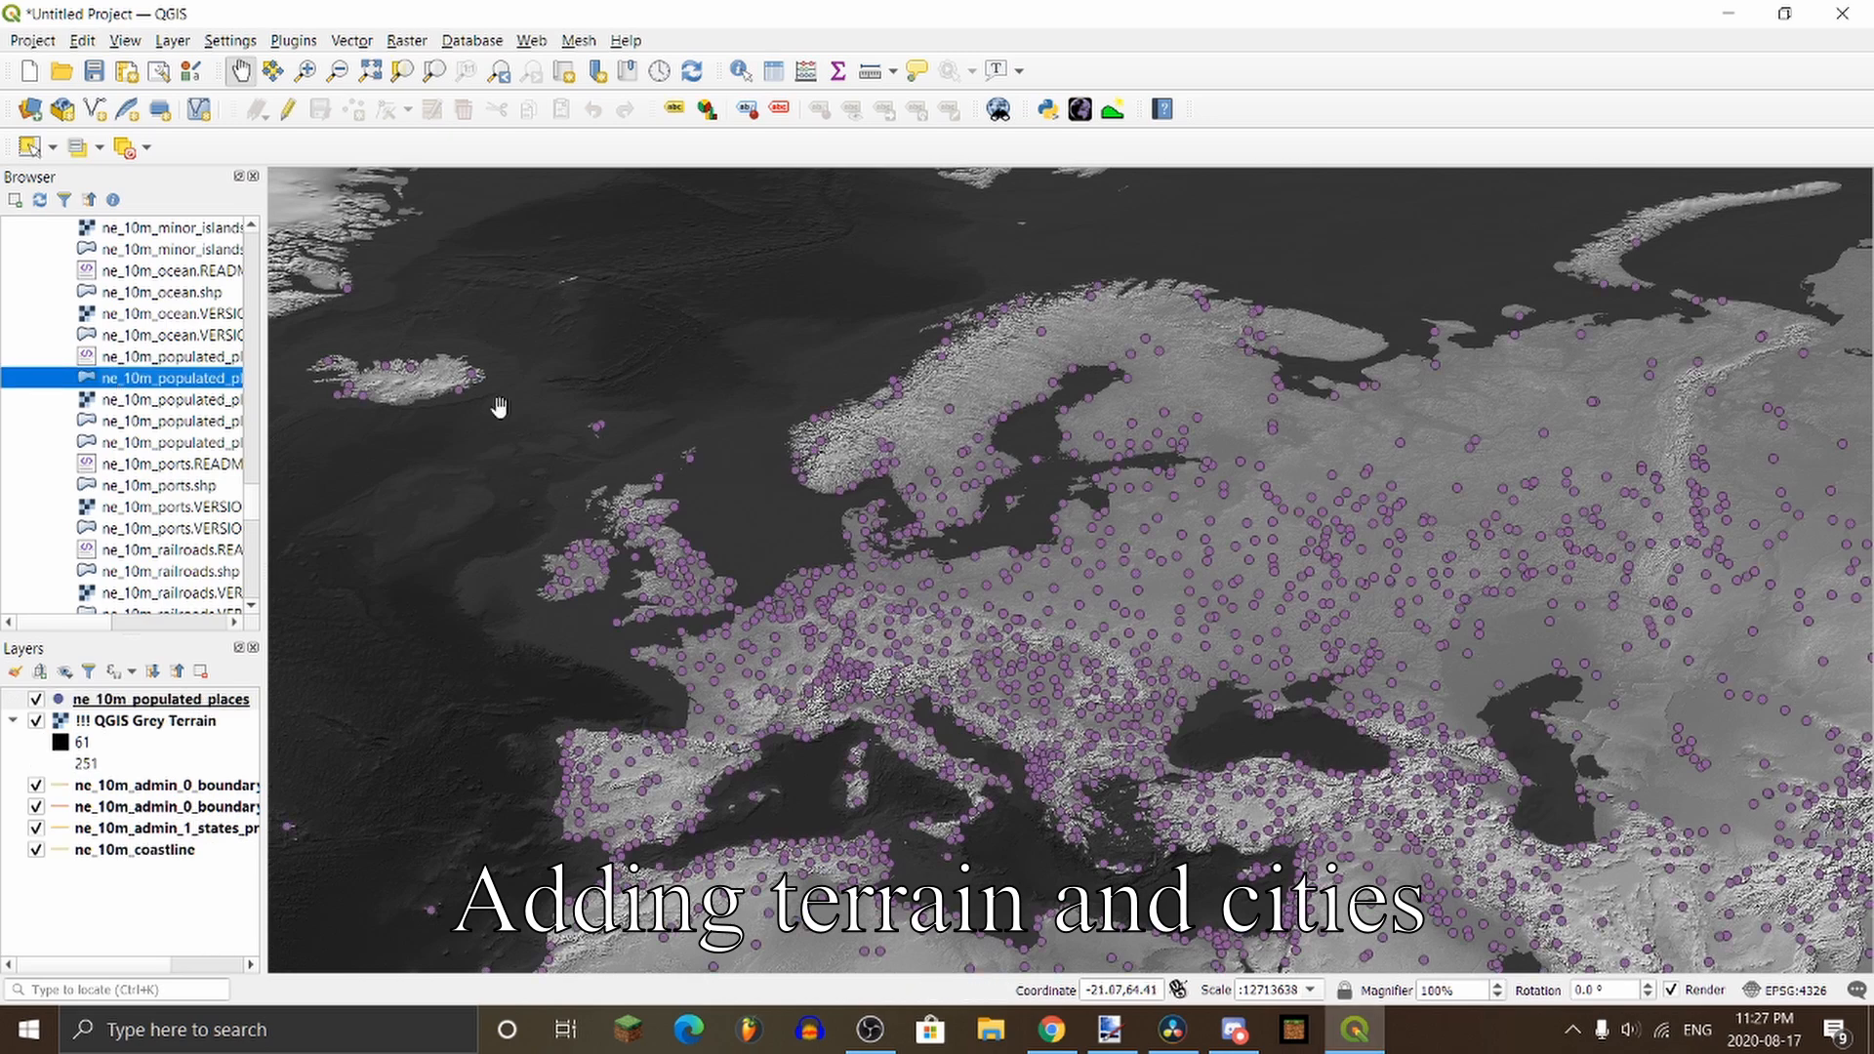
# Step: Set the ne_10m_populated_places layer's symbol unit to pixels and its marker size to 3
pyautogui.rightClick(145, 699)
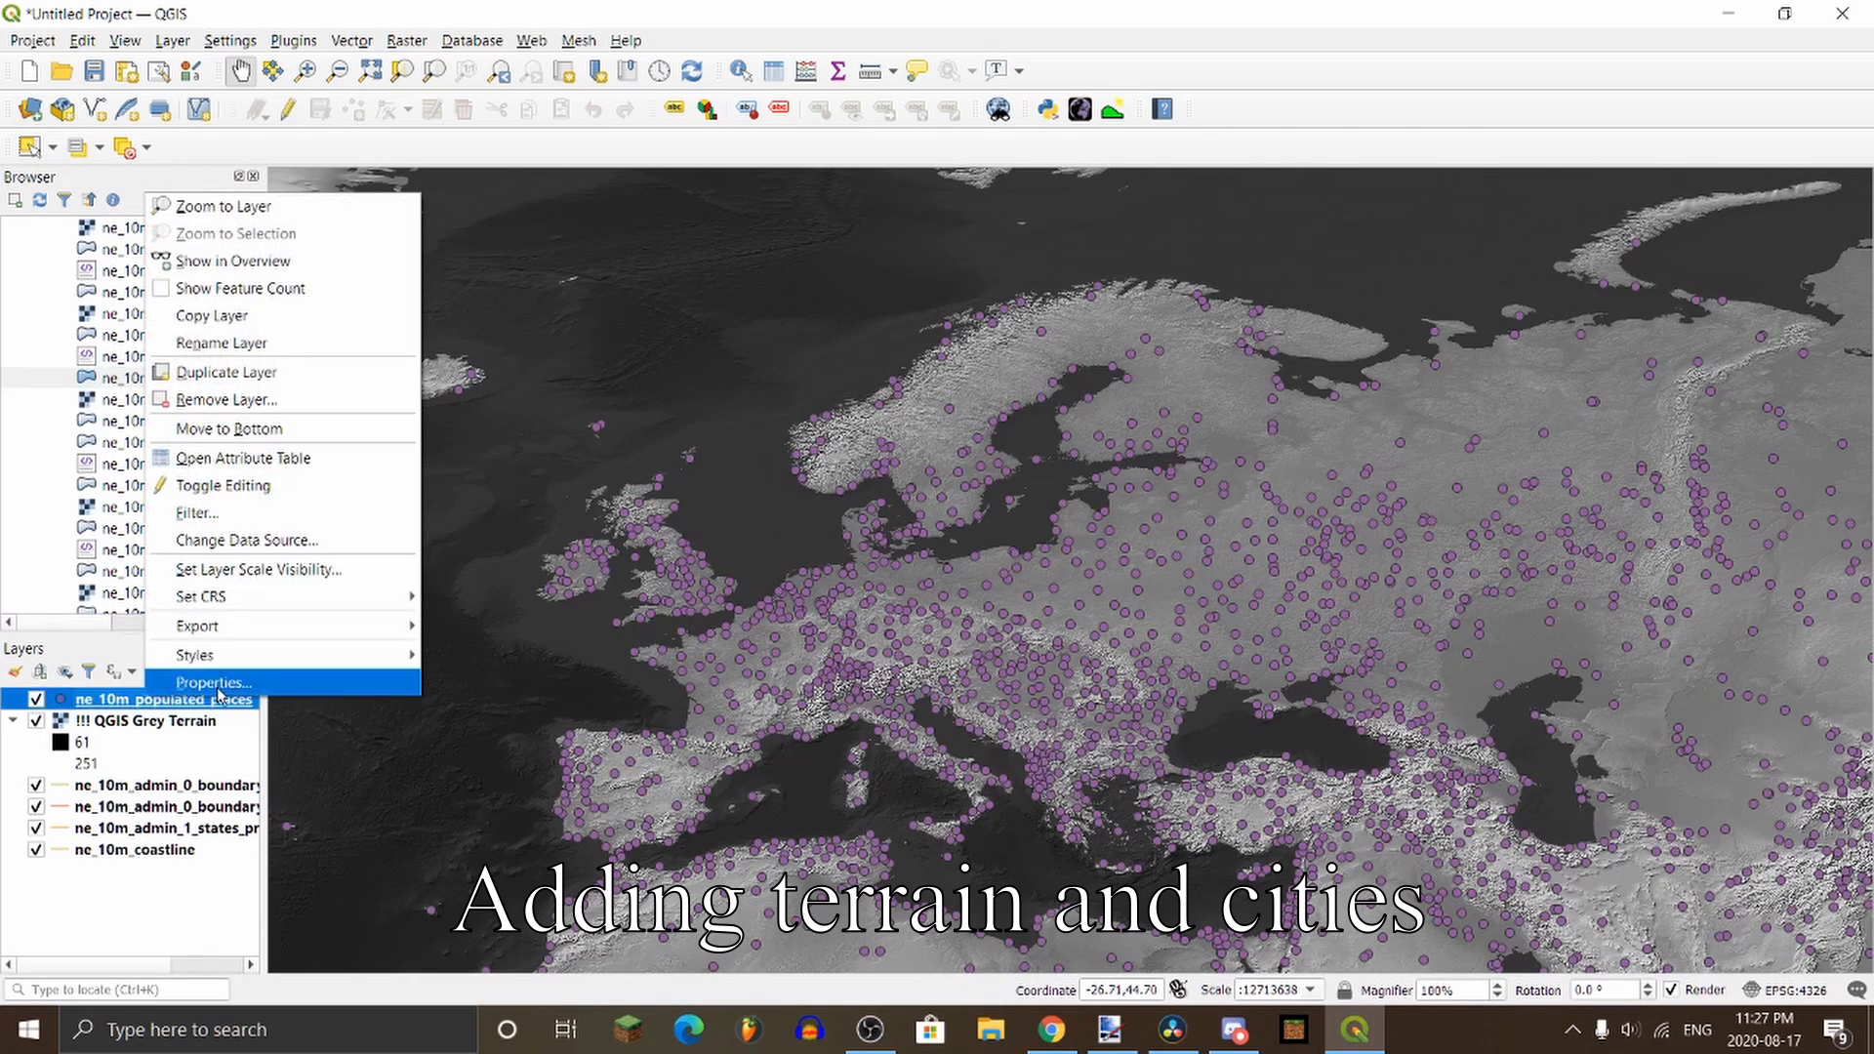
pyautogui.click(217, 685)
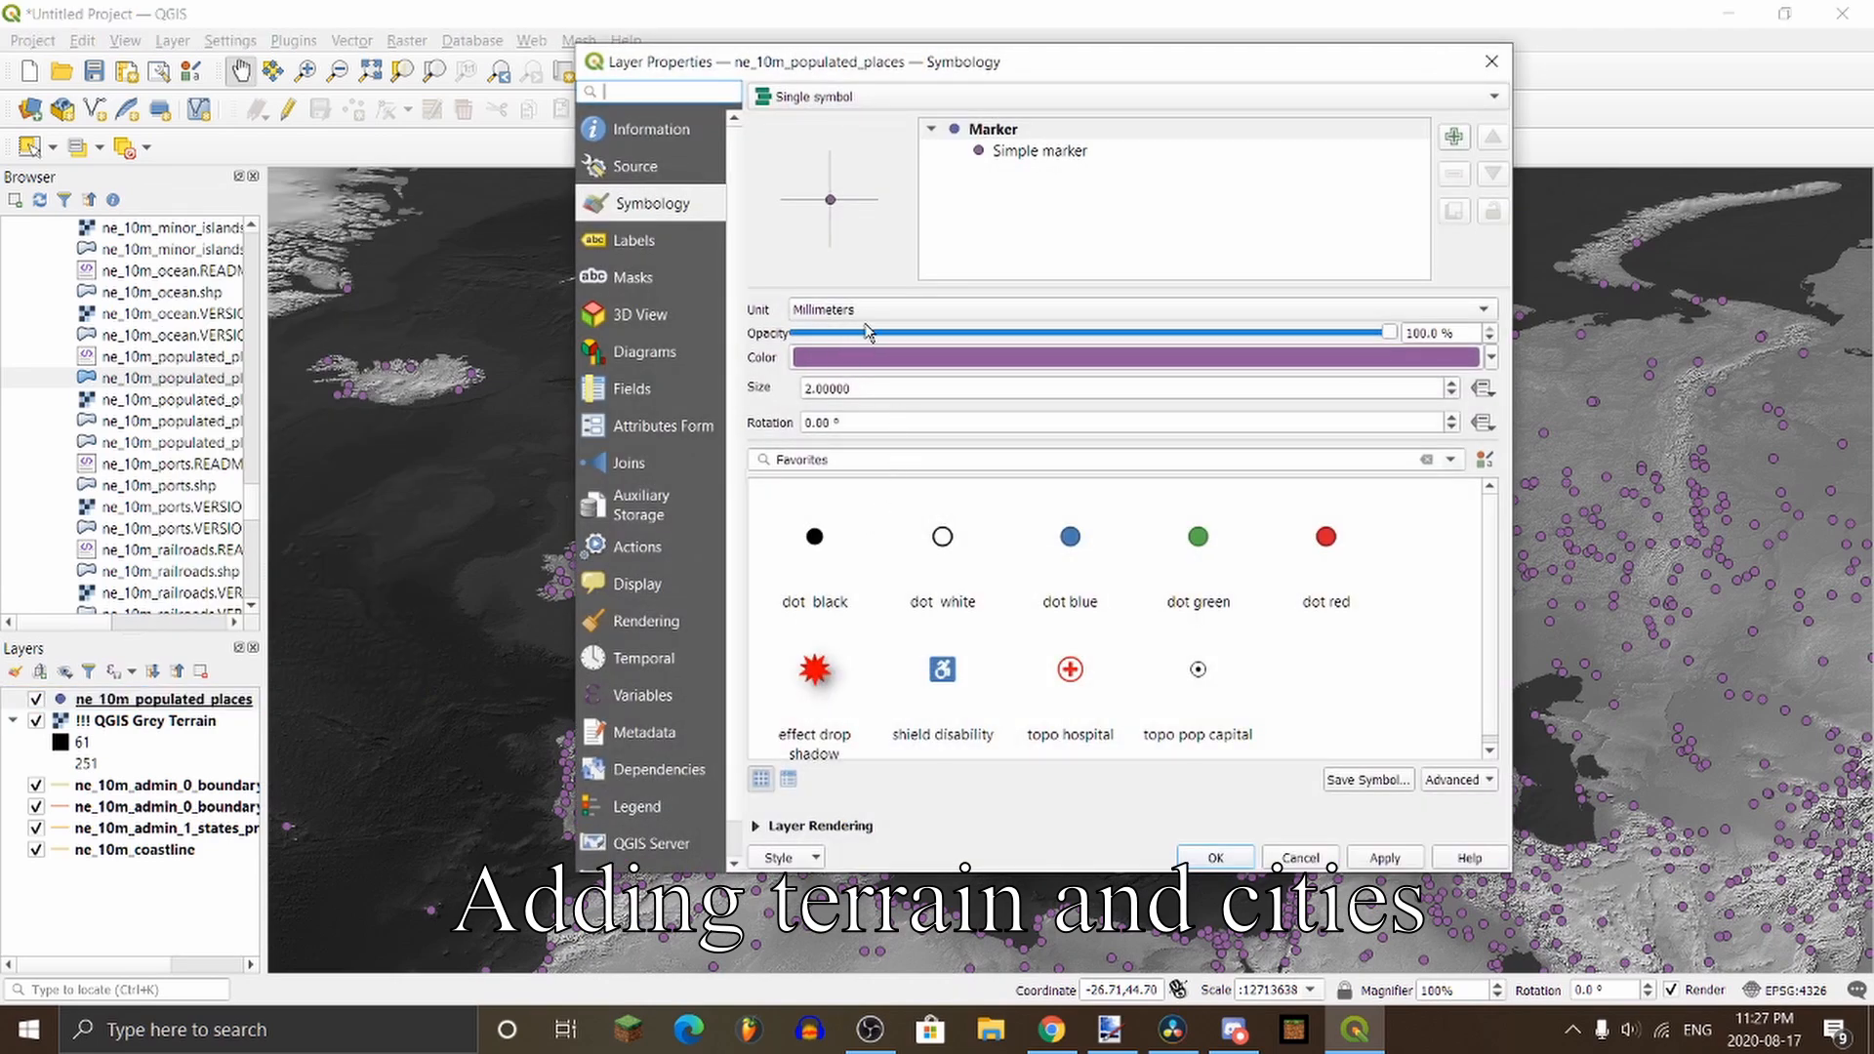
pyautogui.click(867, 310)
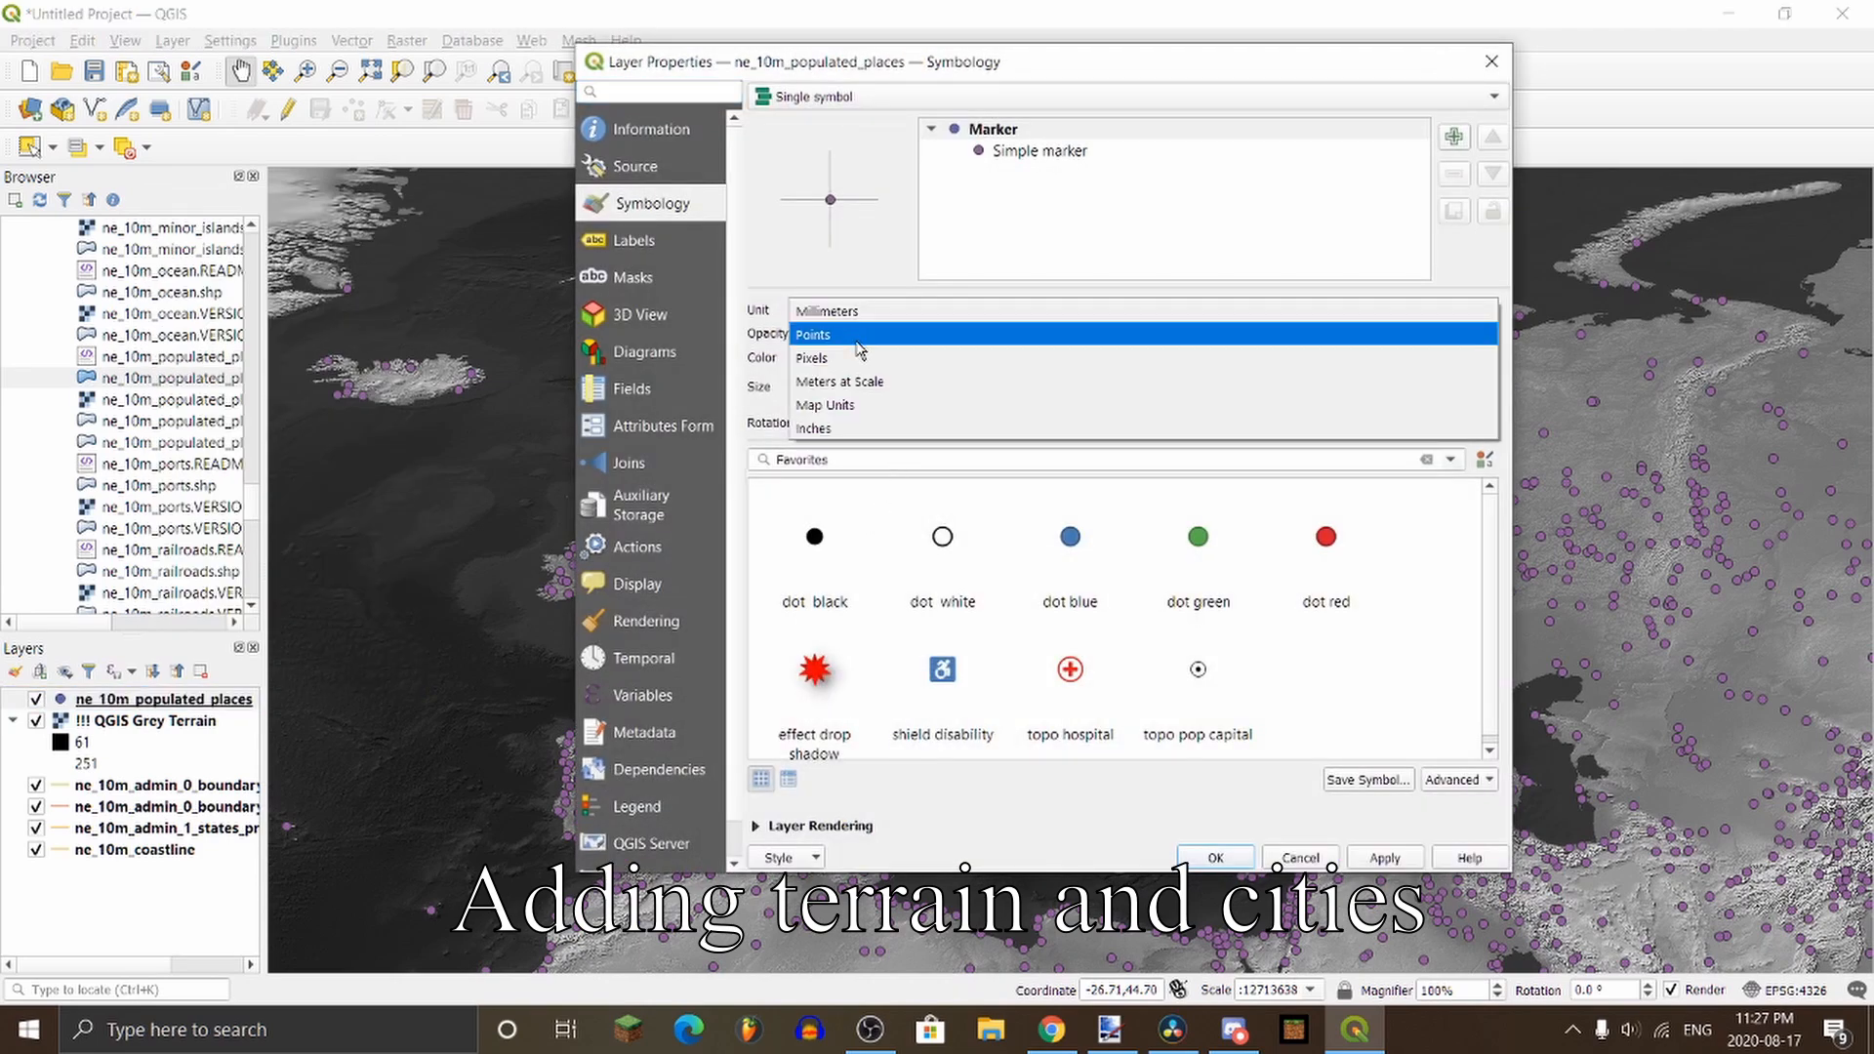
pyautogui.click(859, 356)
pyautogui.click(858, 389)
pyautogui.hotkey('ctrl', 'a')
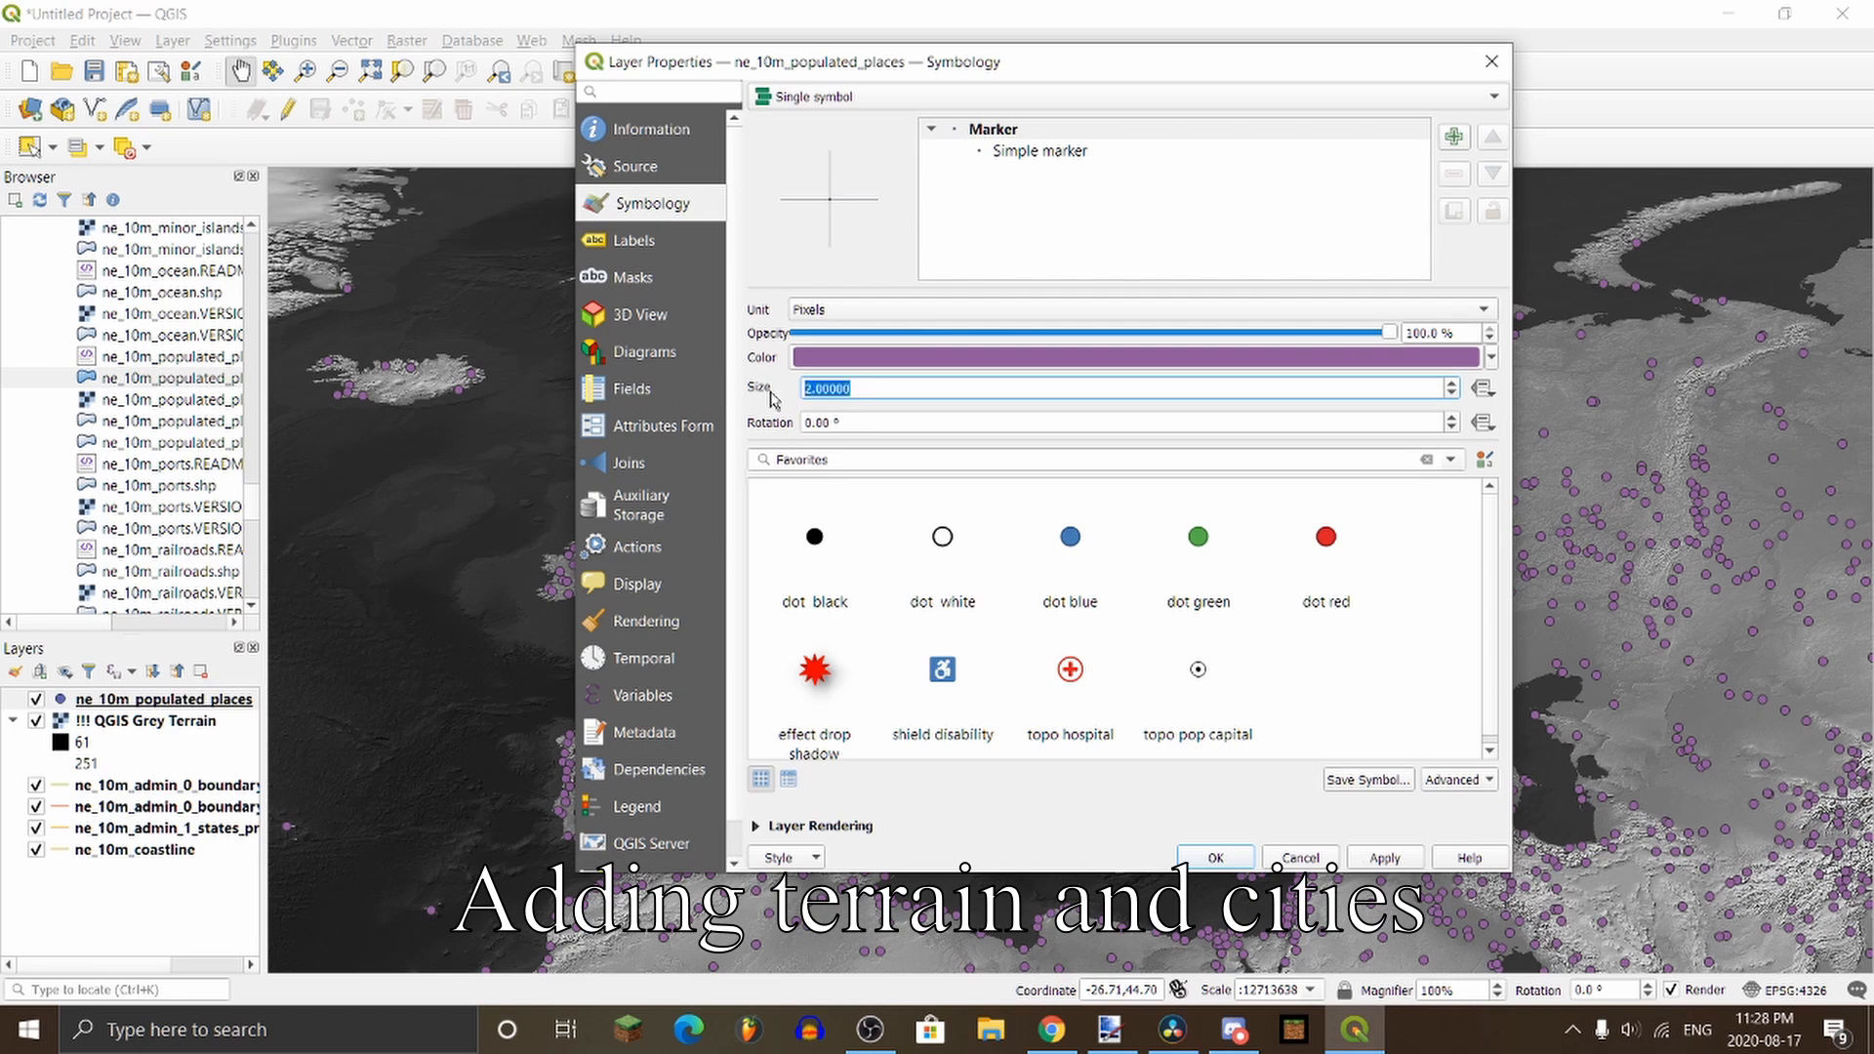
pyautogui.write('3')
pyautogui.click(1383, 858)
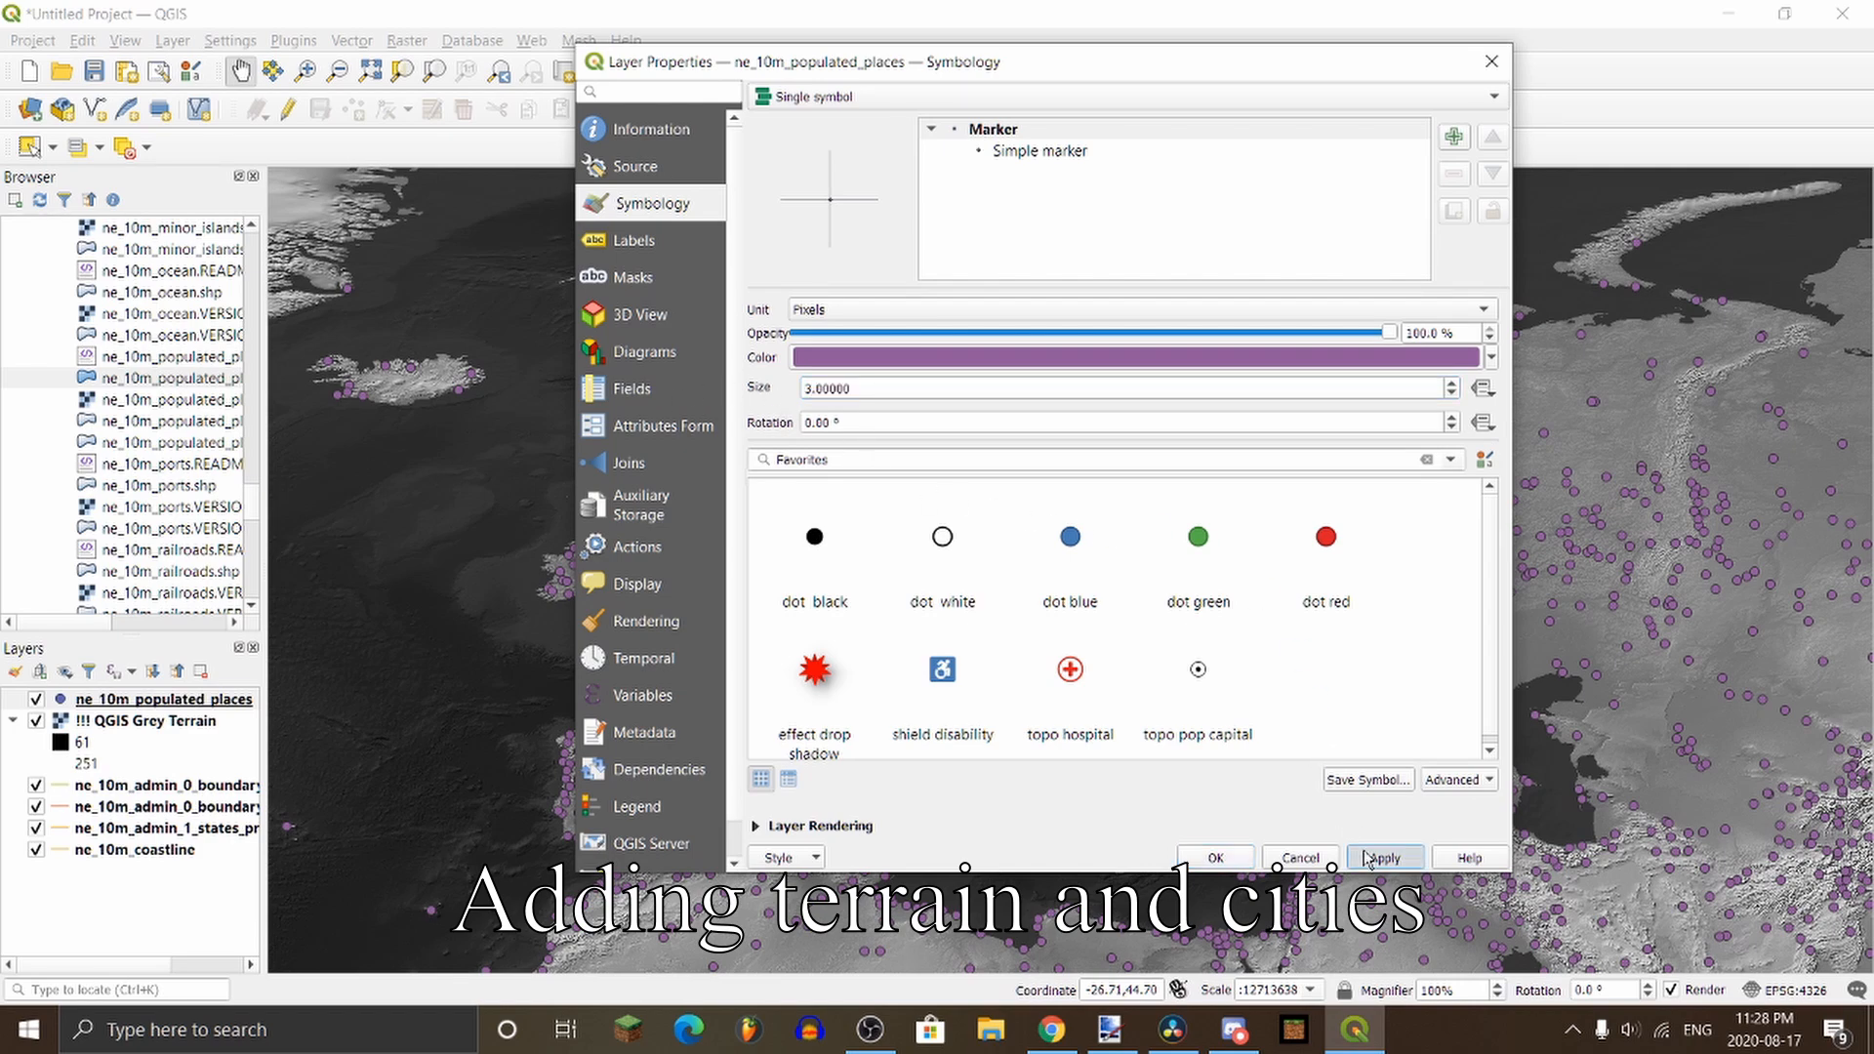
pyautogui.click(1217, 857)
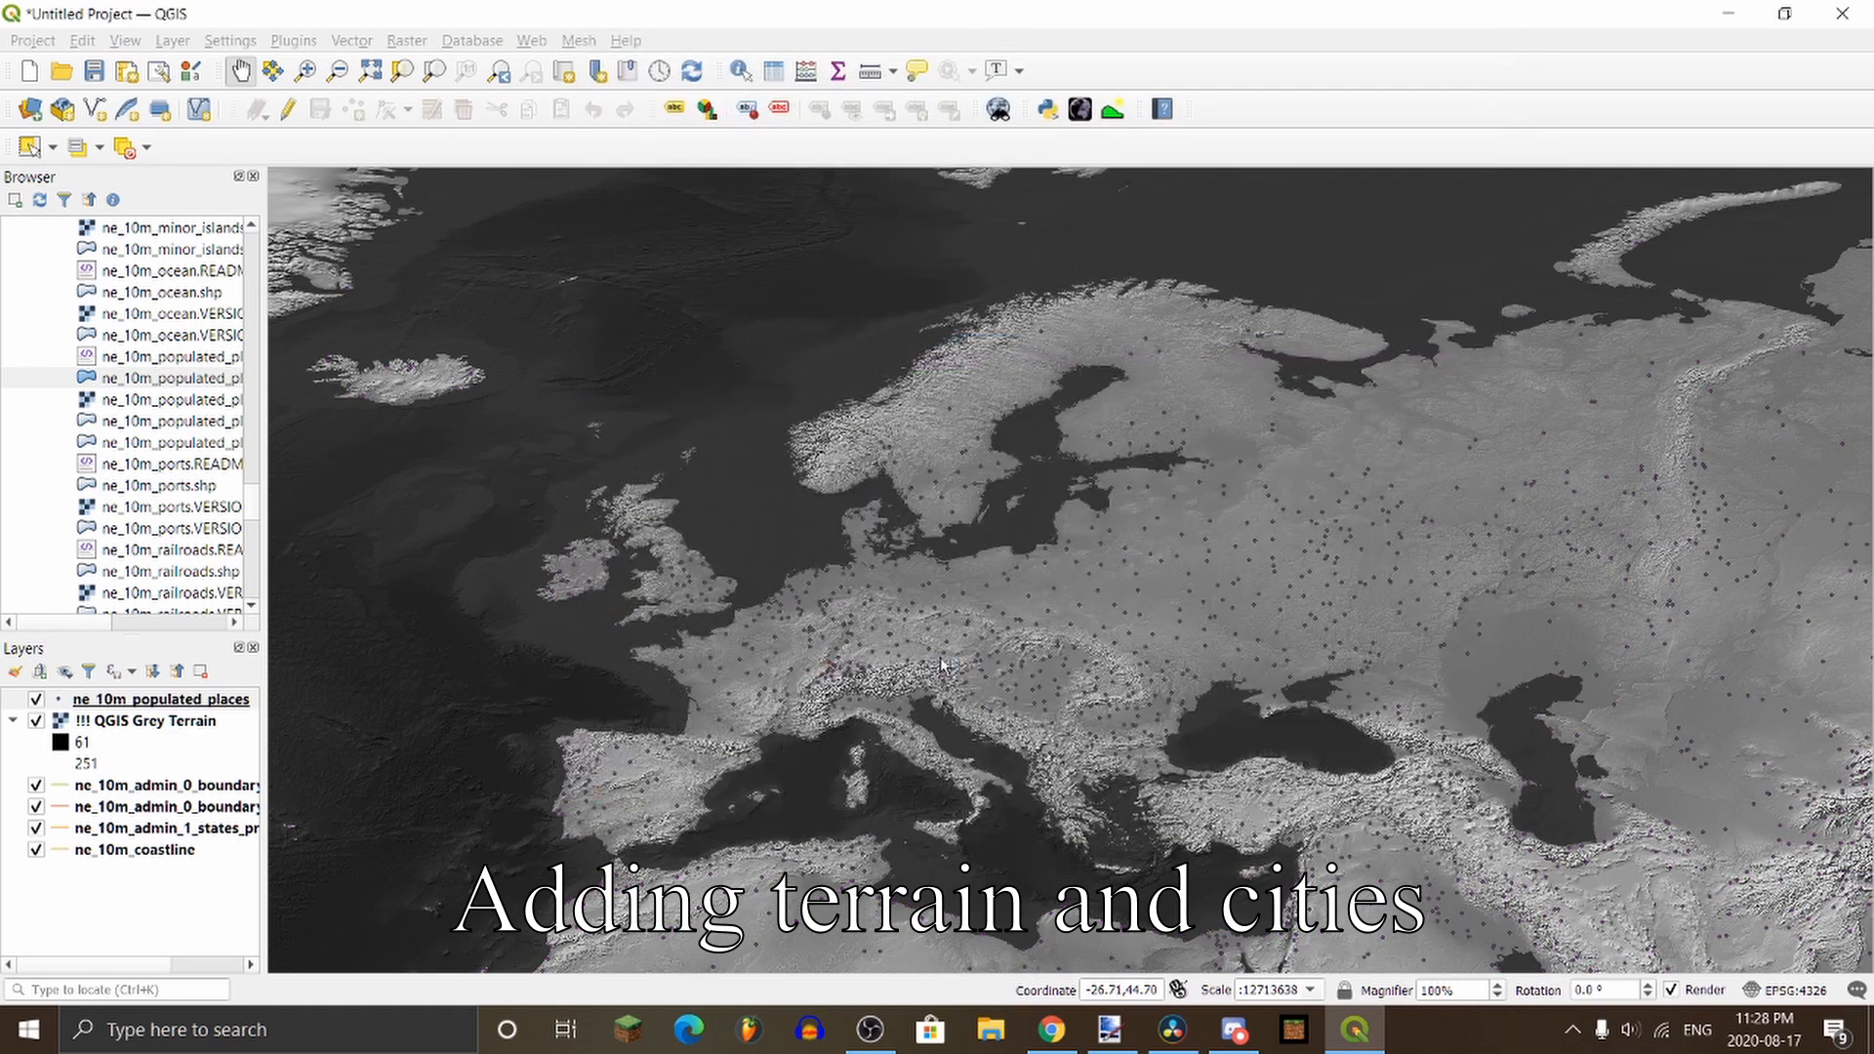
# Step: Hide the populated places, grey terrain, both admin_0 boundary and states and provinces layers, leaving only ne_10m_coastline shown
pyautogui.click(105, 701)
pyautogui.click(36, 699)
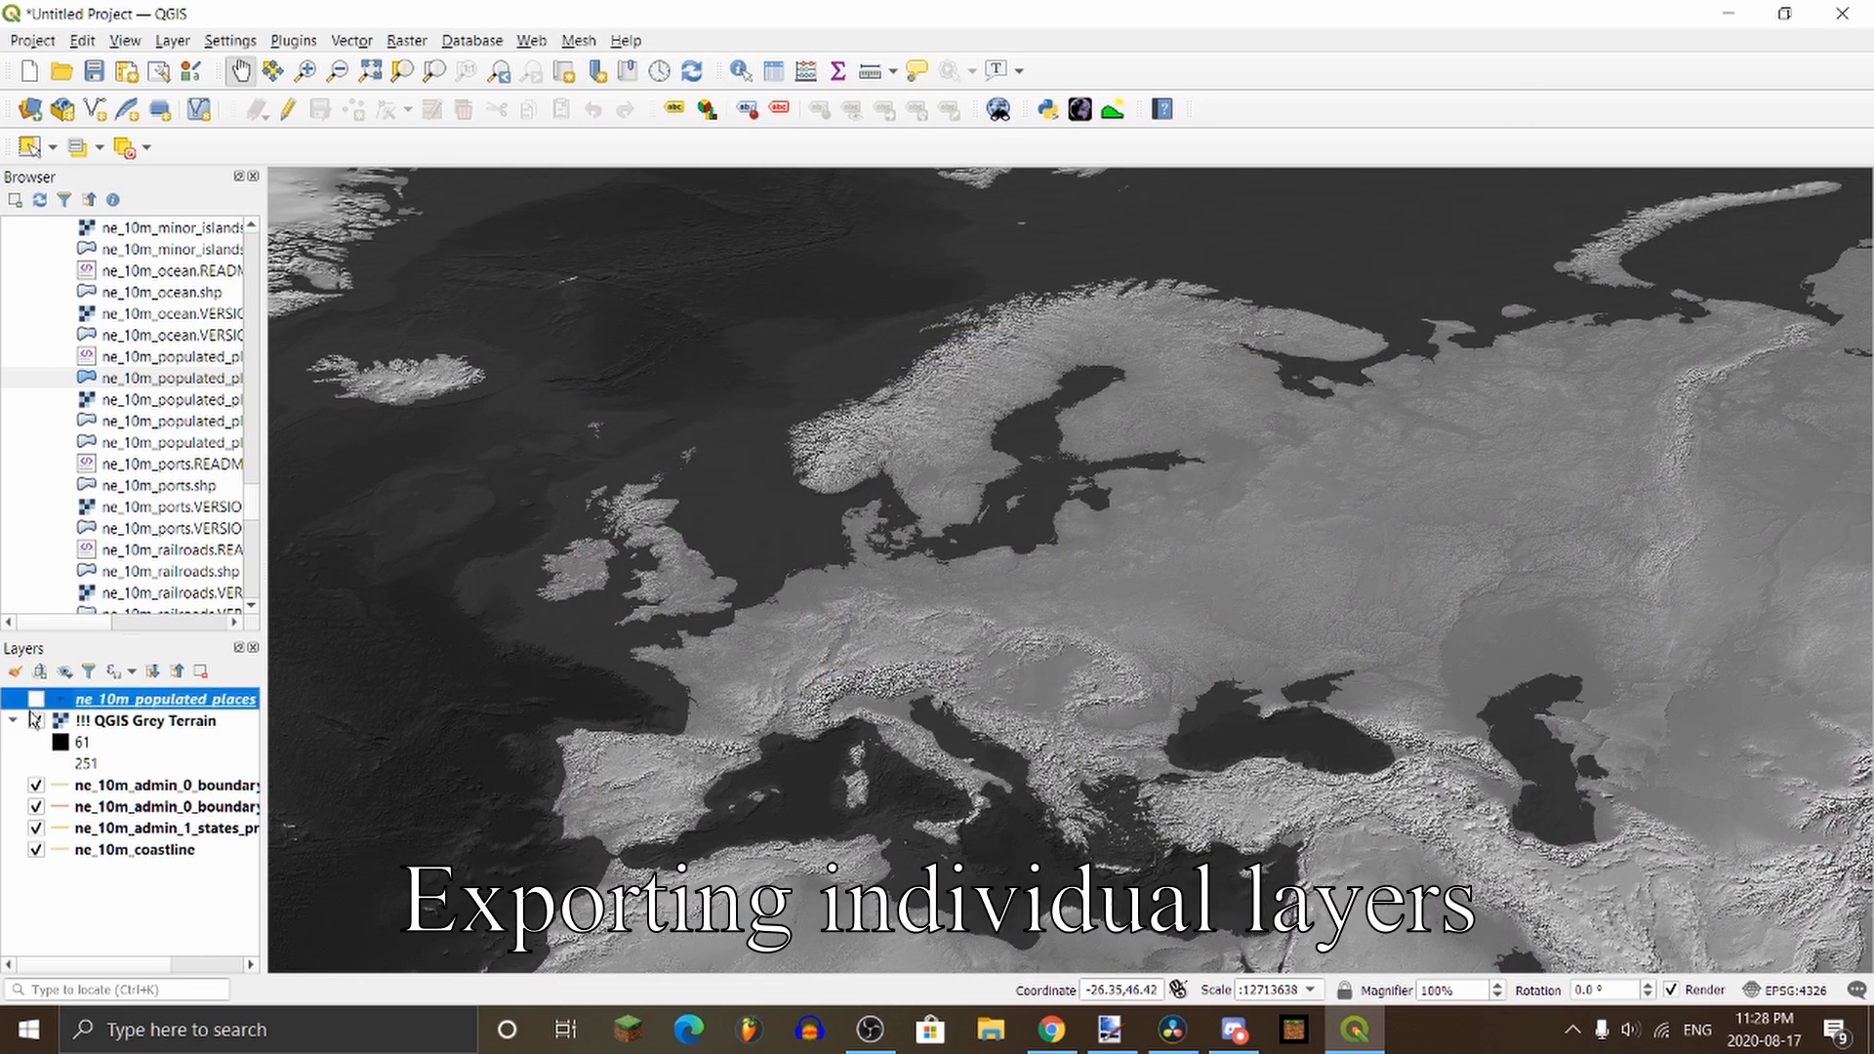
pyautogui.click(36, 721)
pyautogui.click(36, 784)
pyautogui.click(36, 806)
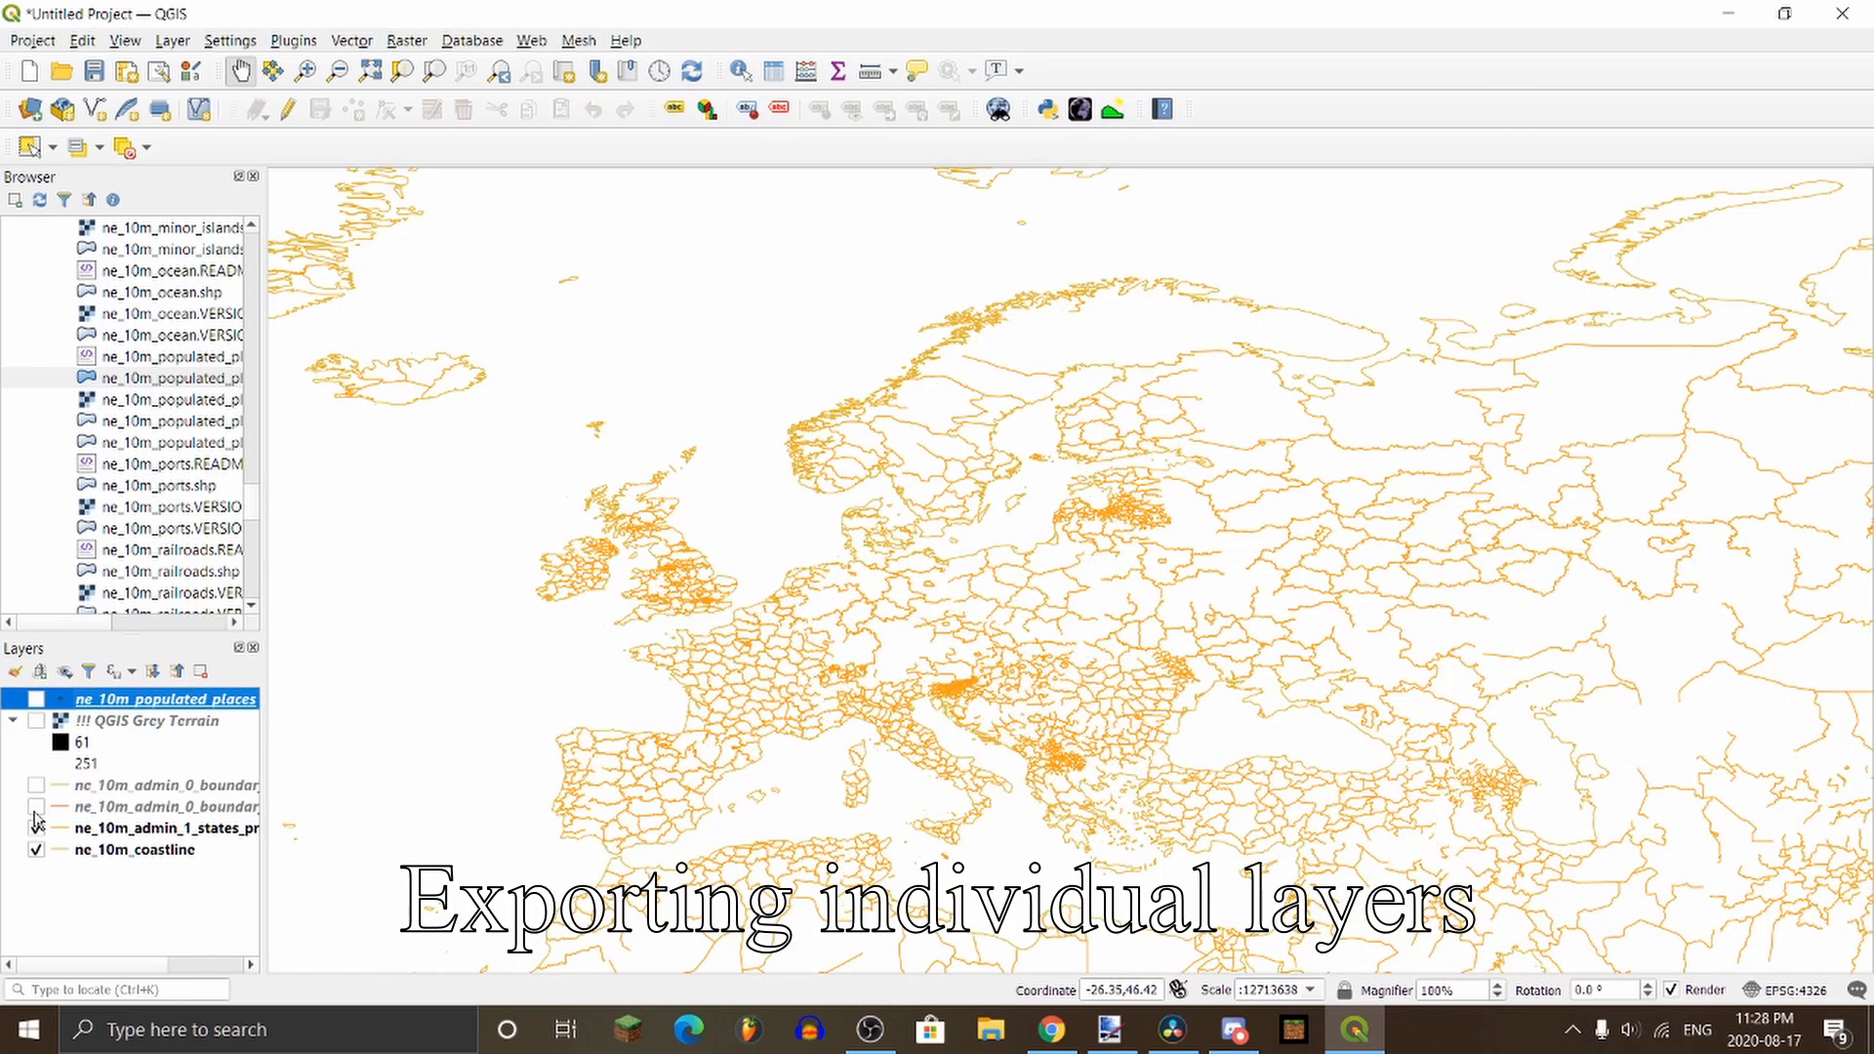
pyautogui.click(36, 828)
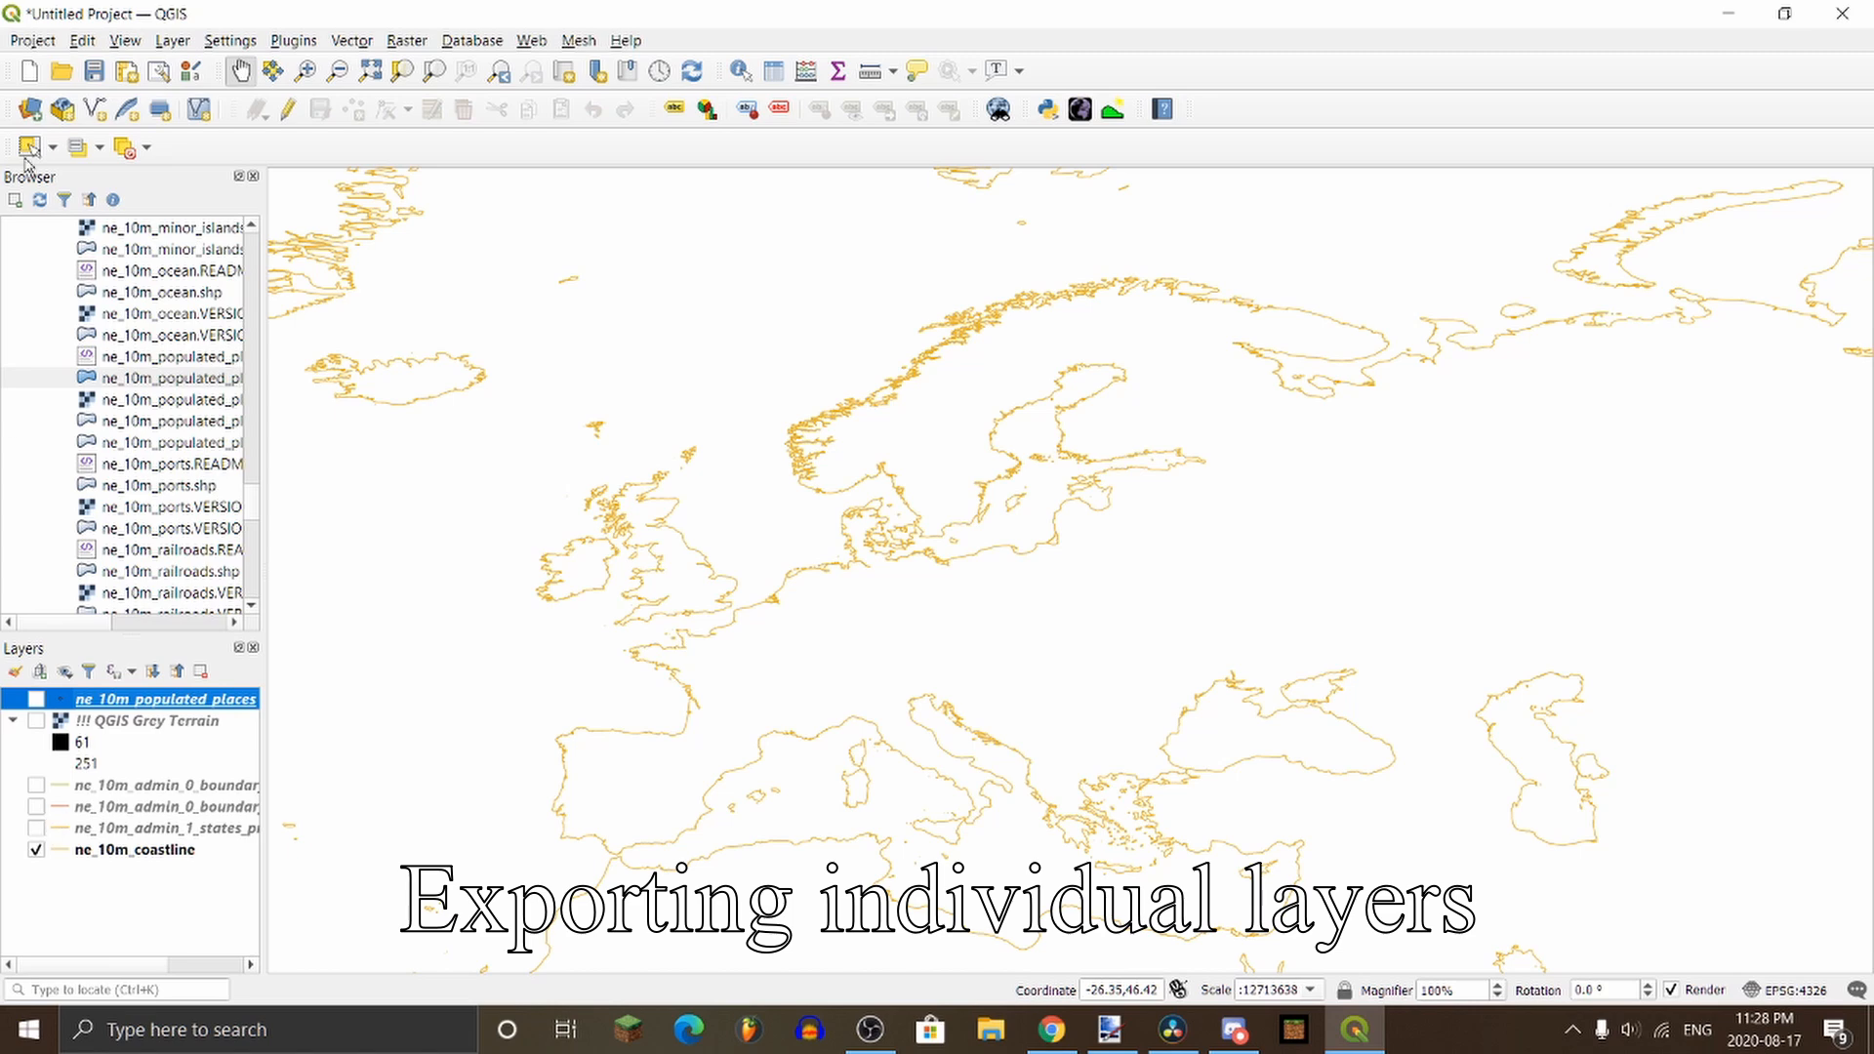
# Step: Create a new print layout with an automatic title and set its page size to 1920×1080
pyautogui.click(21, 43)
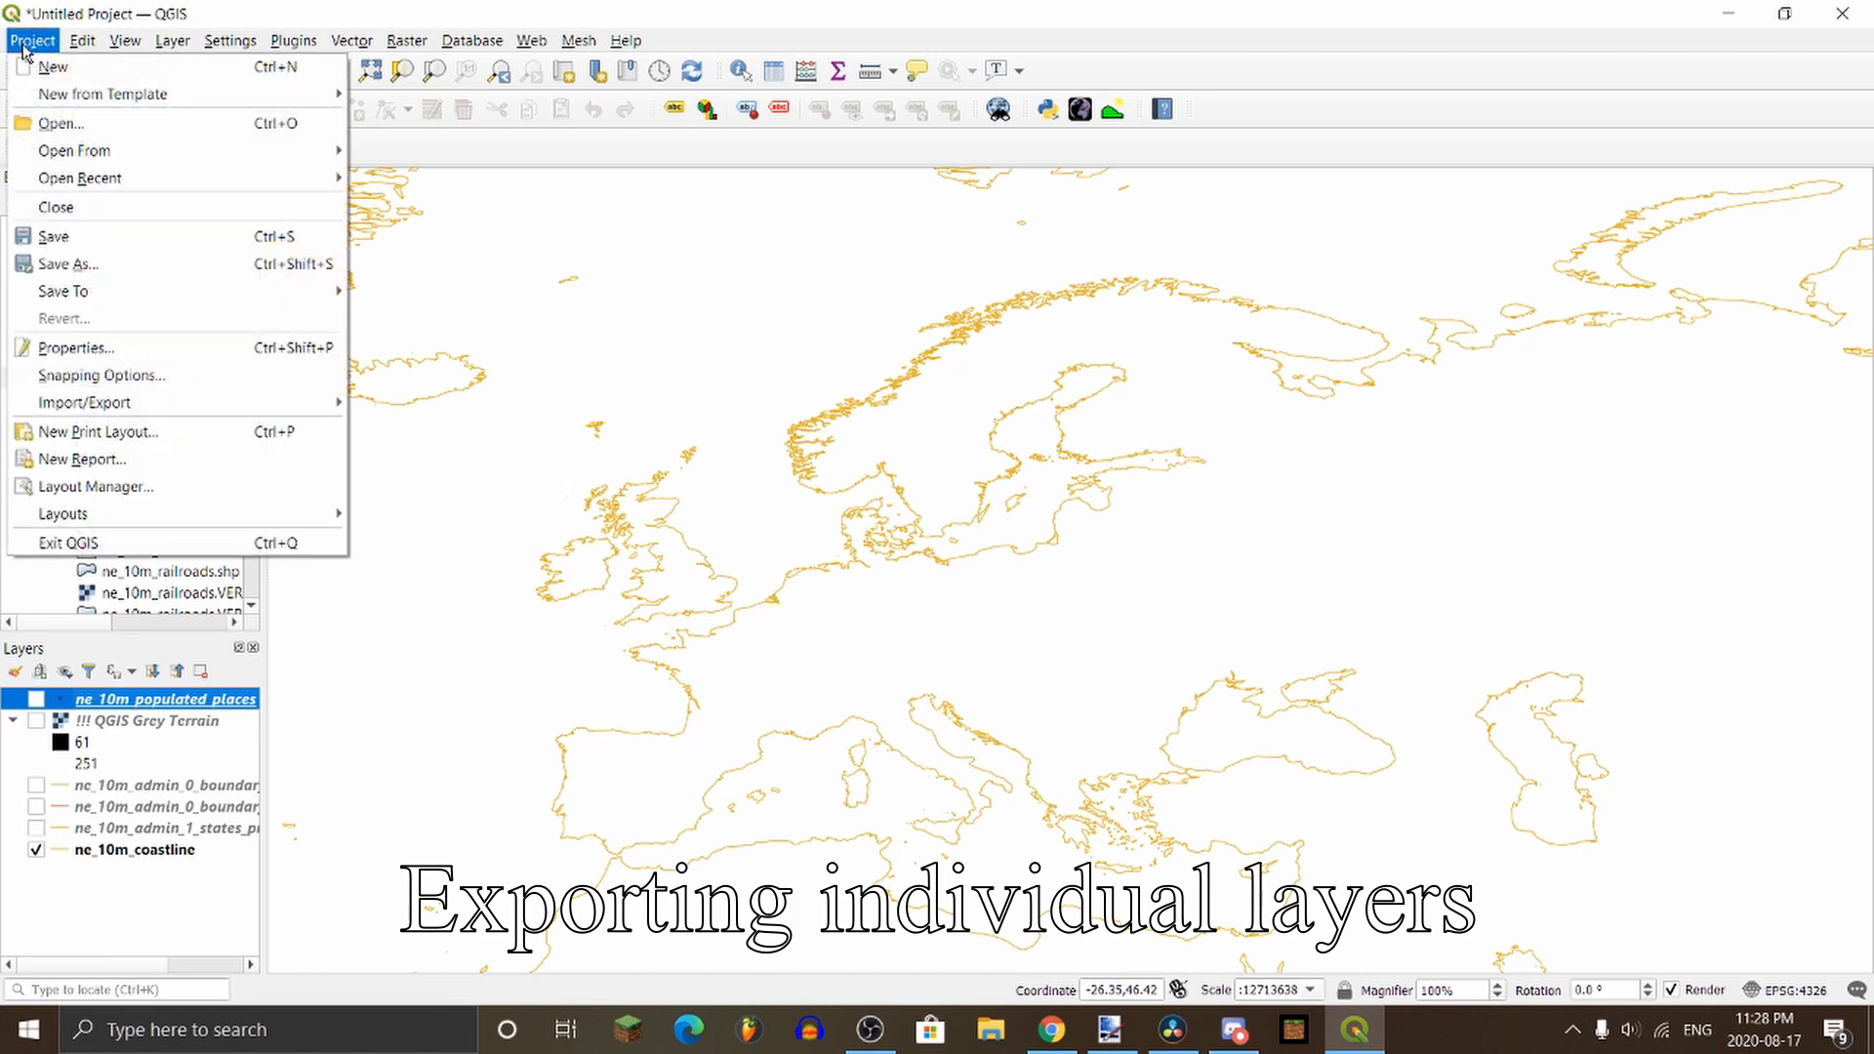
pyautogui.click(117, 431)
pyautogui.click(956, 553)
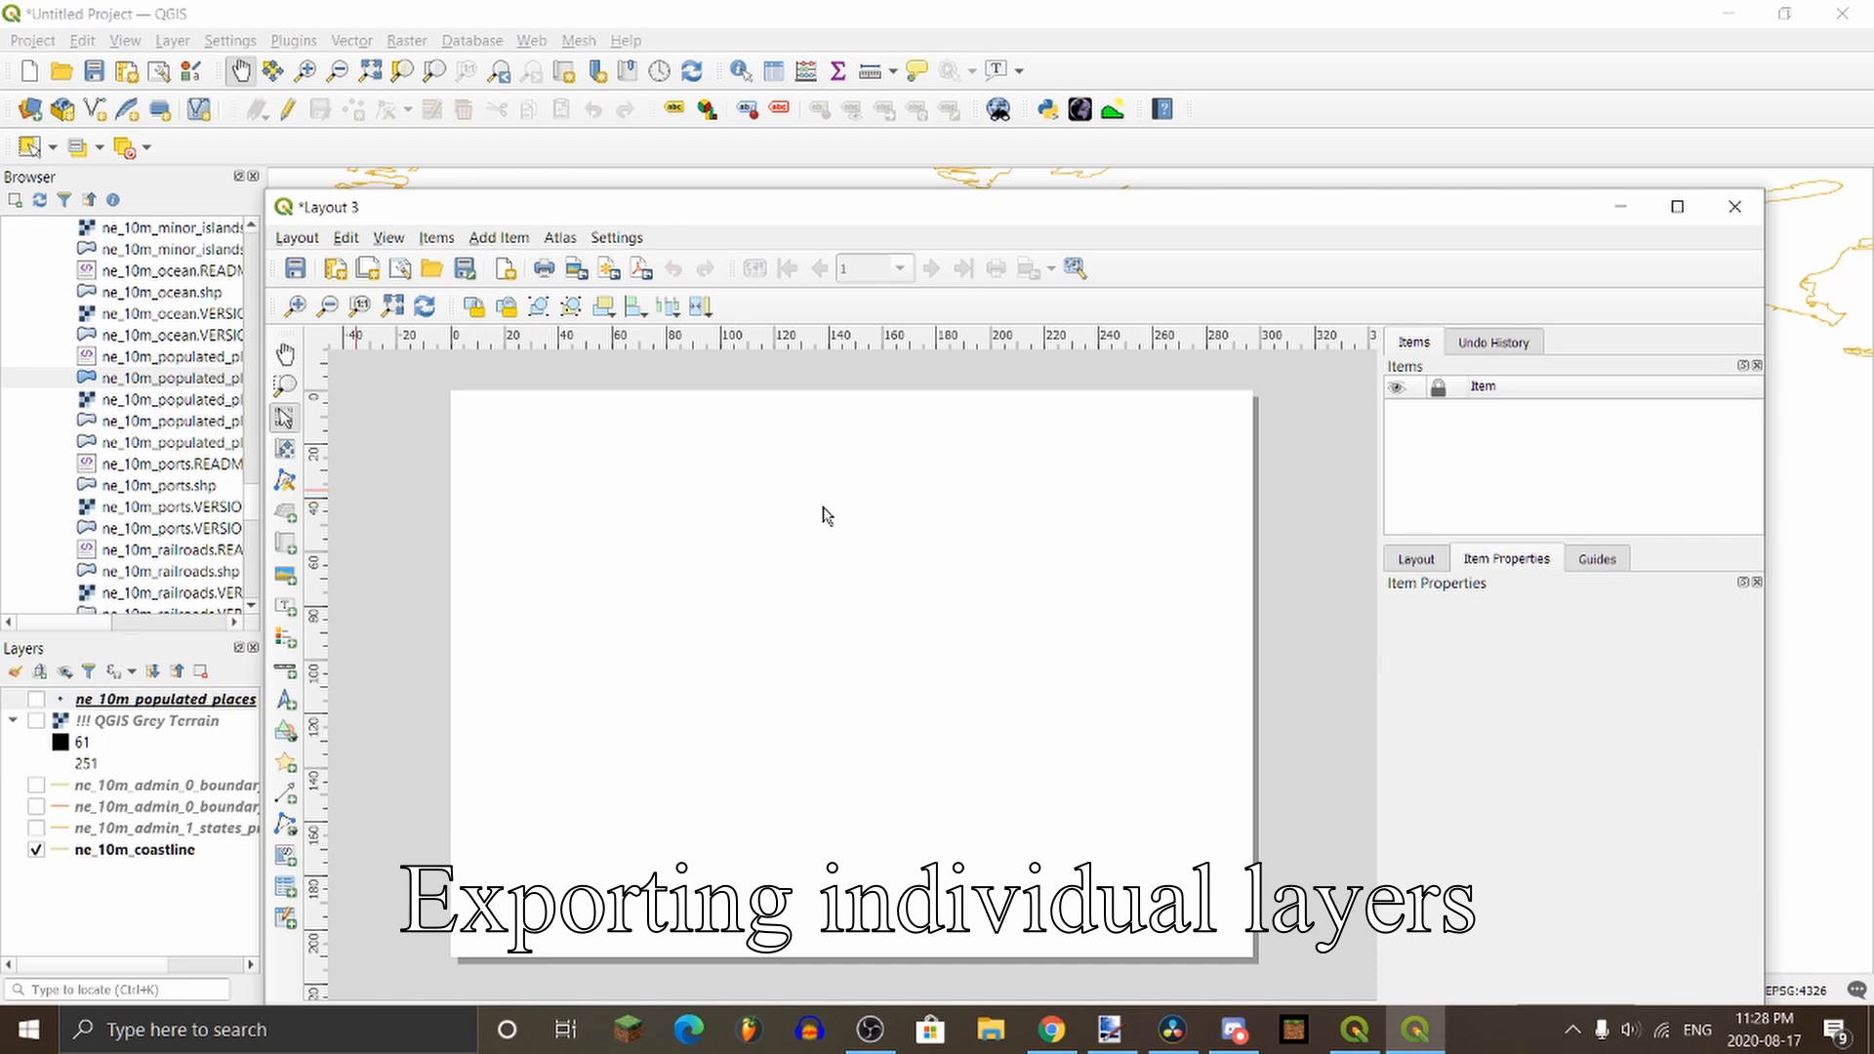
pyautogui.rightClick(914, 516)
pyautogui.click(937, 589)
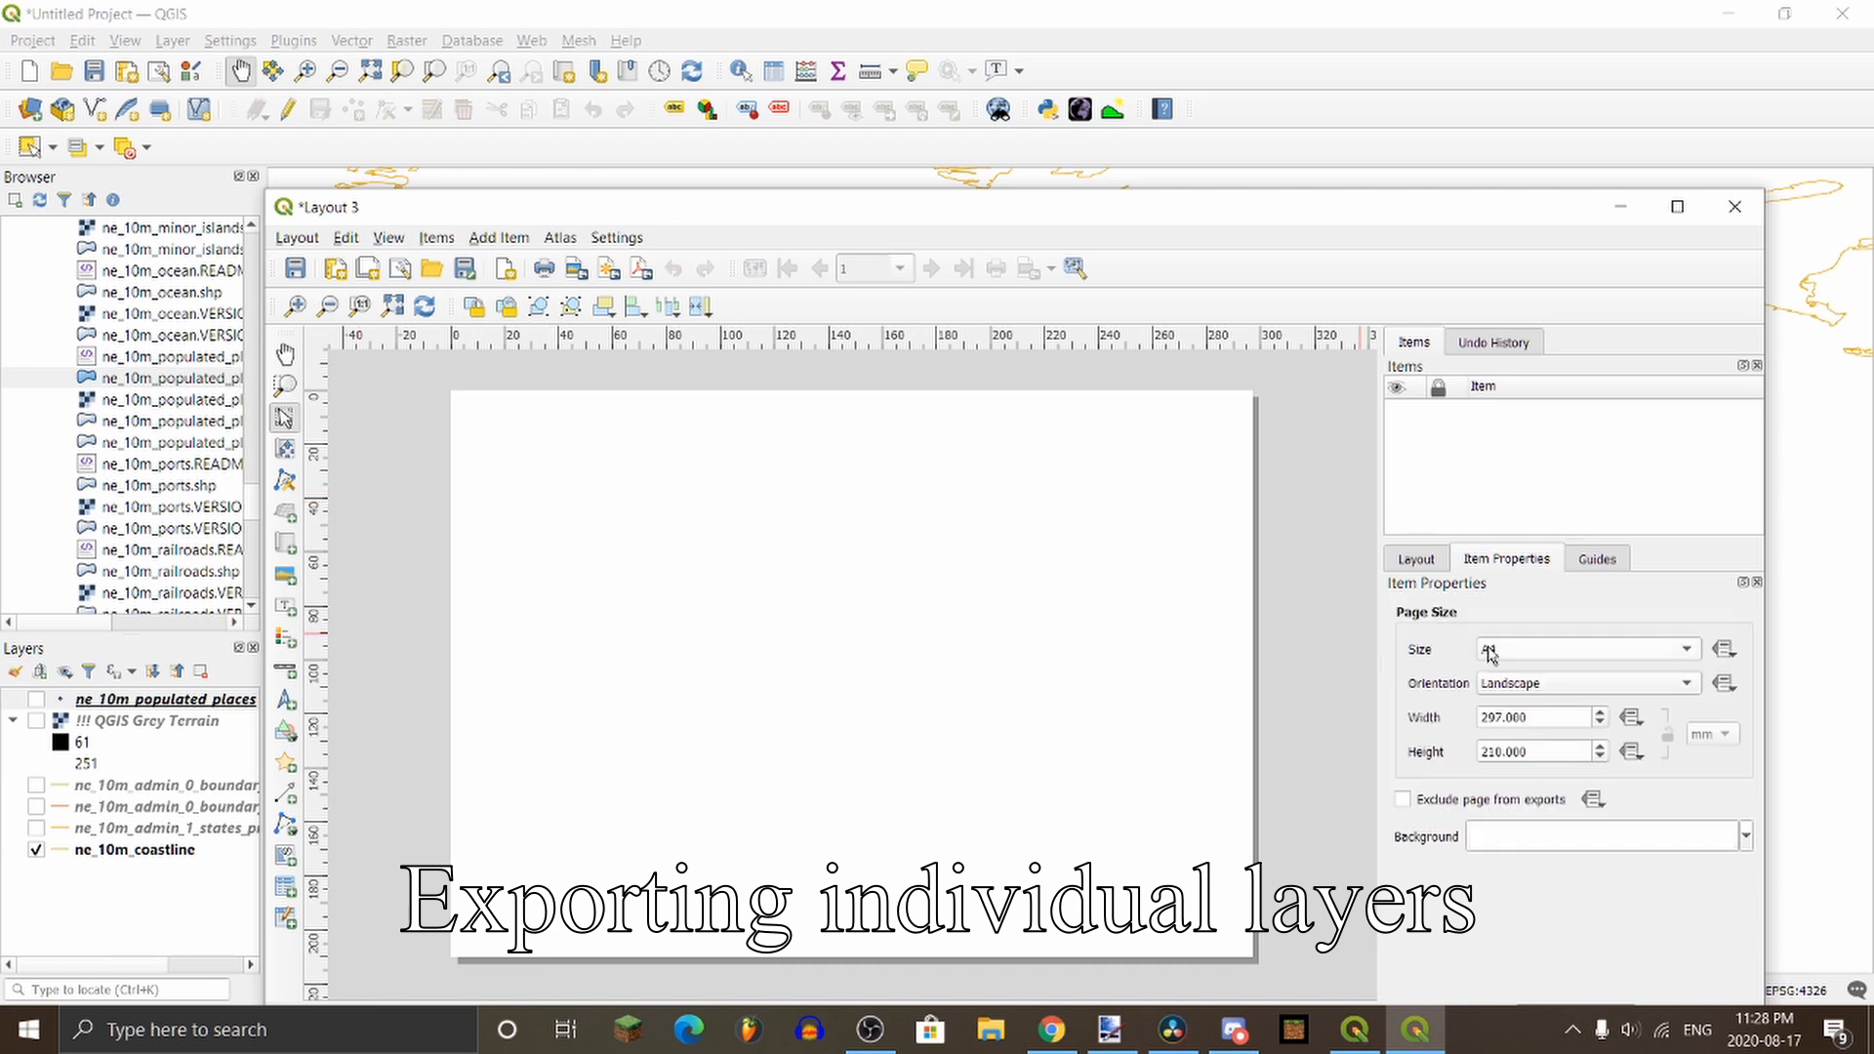
pyautogui.click(1545, 652)
pyautogui.click(1515, 972)
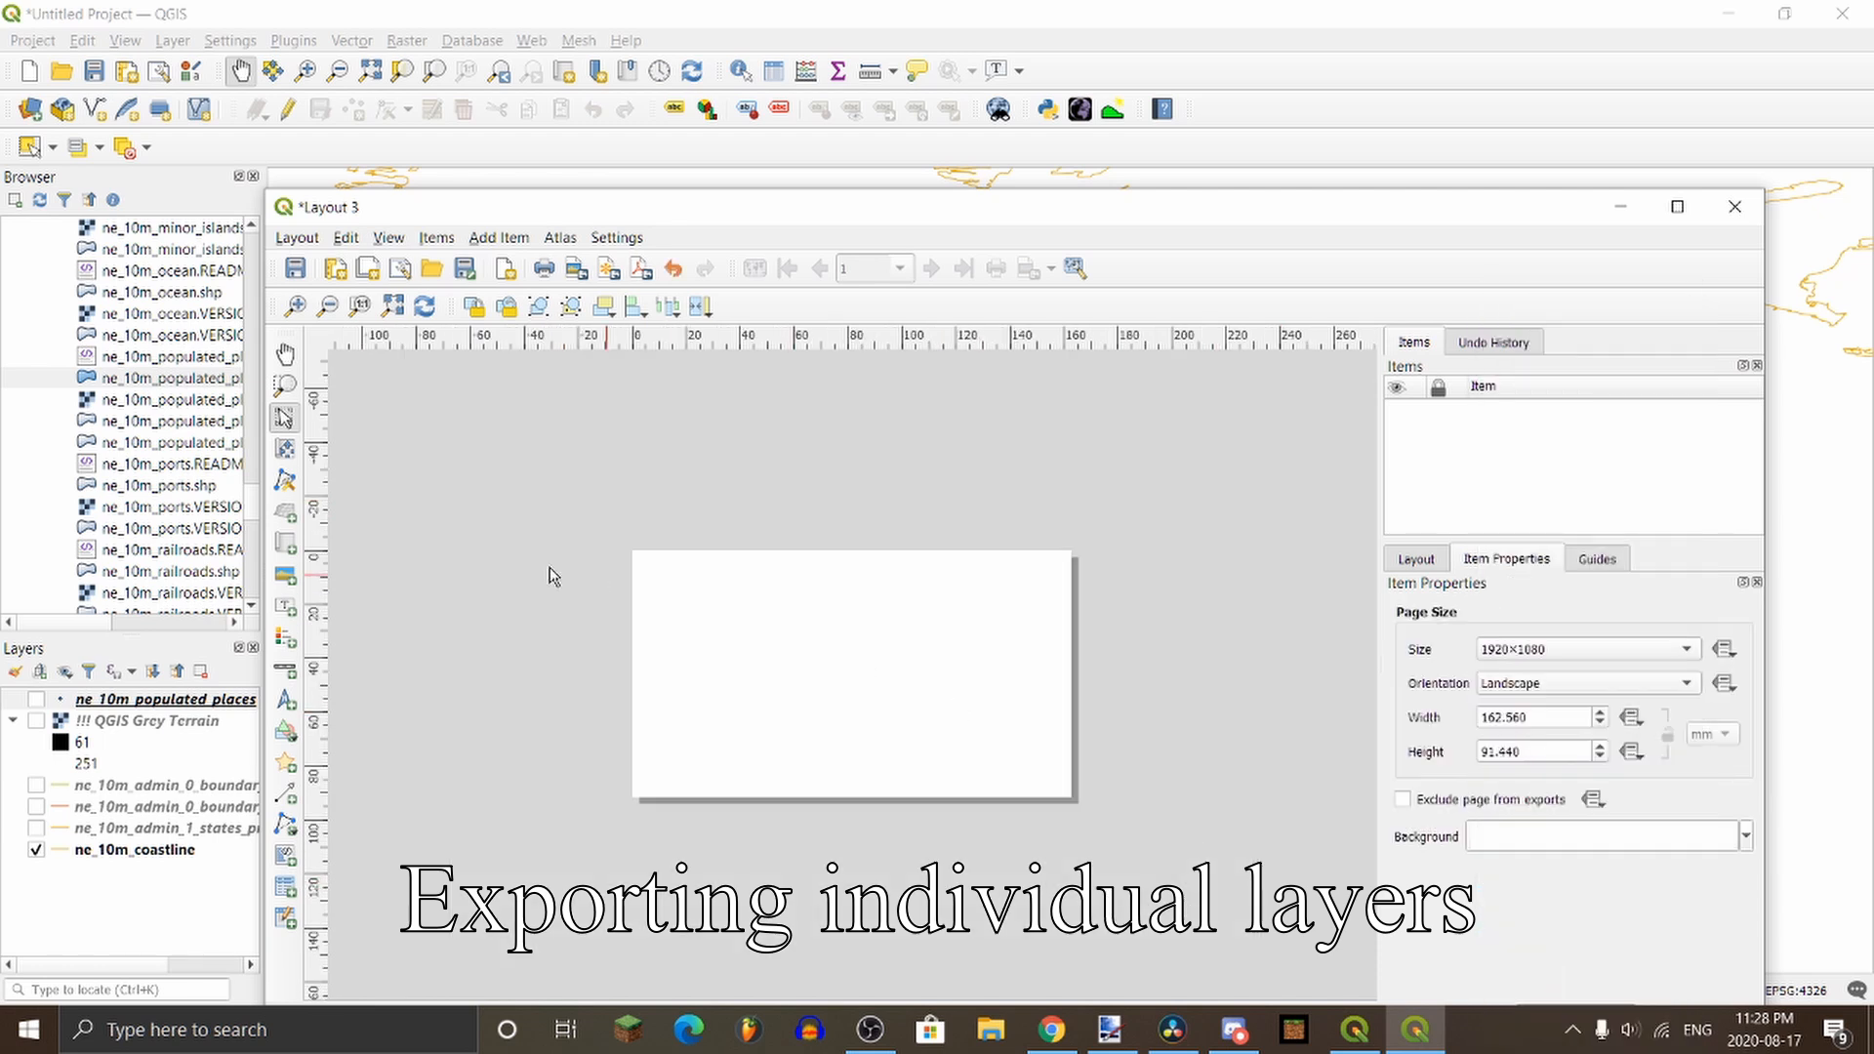
# Step: Add a map item of the coastline that covers the whole layout page
pyautogui.click(286, 544)
pyautogui.moveTo(633, 550); pyautogui.dragTo(1069, 795)
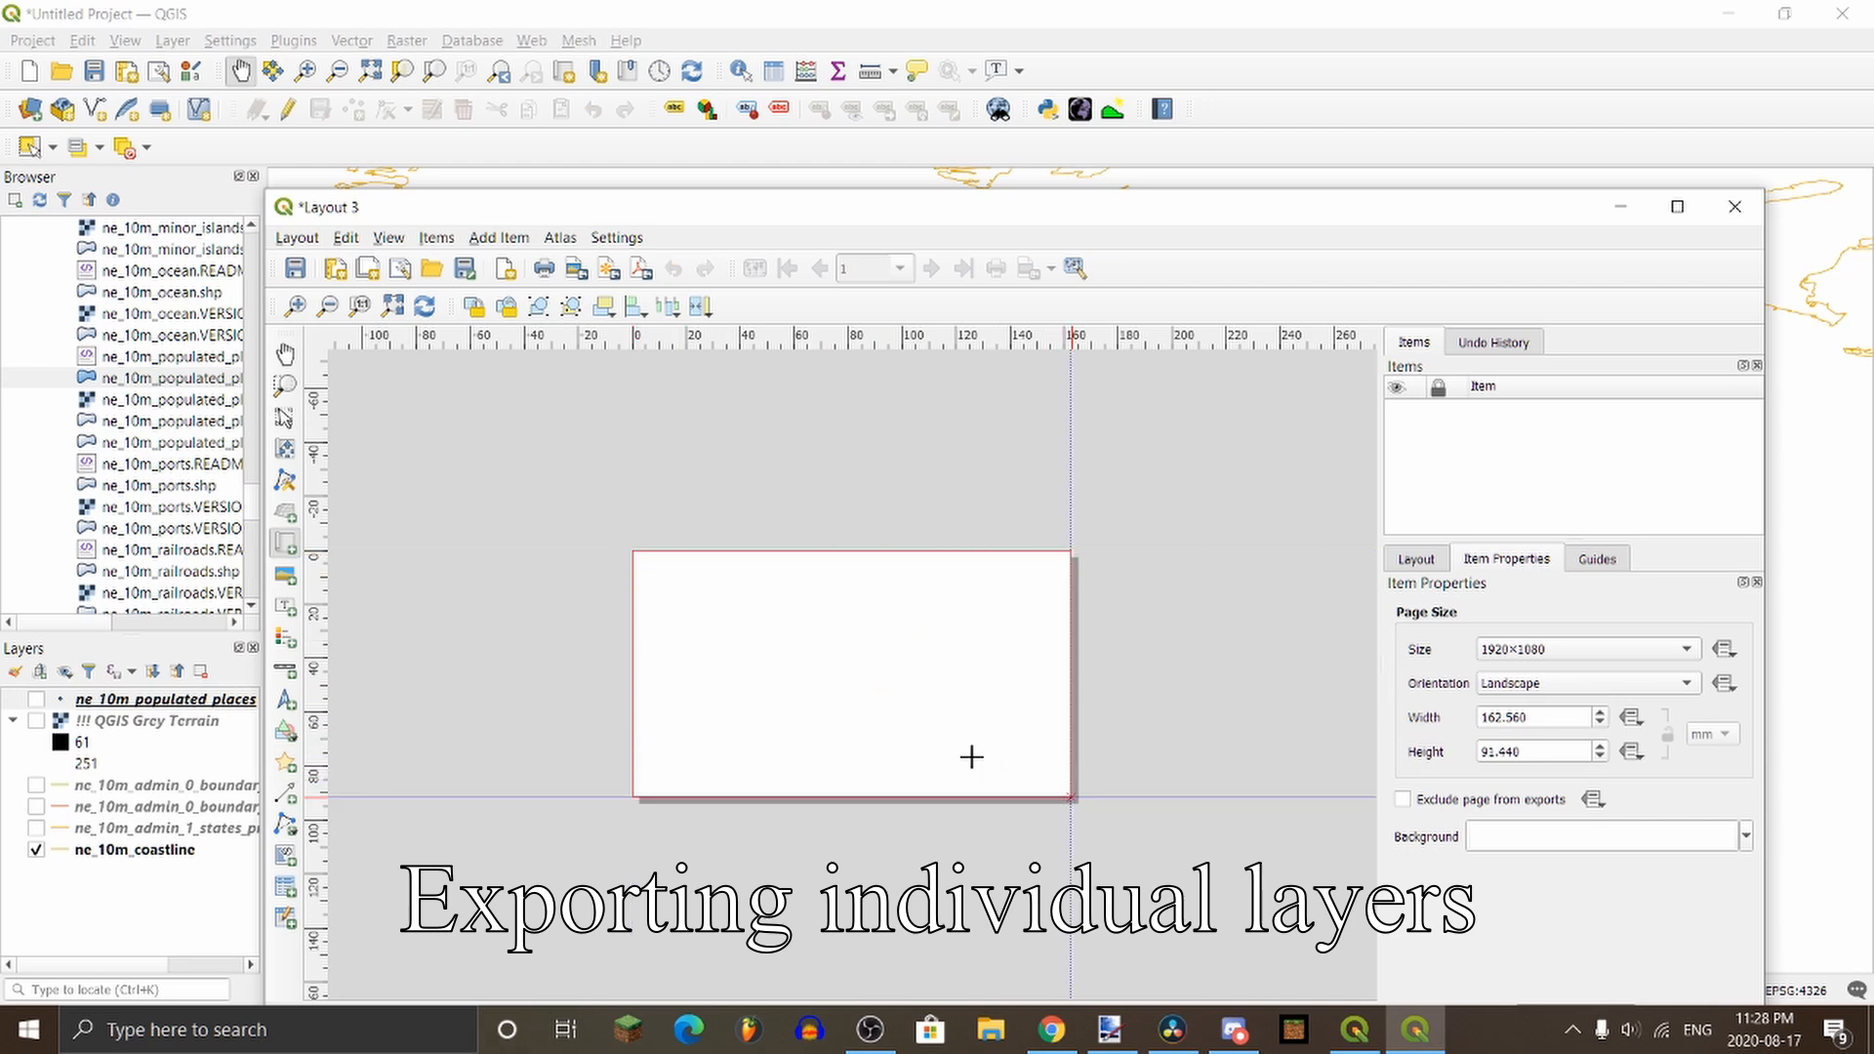
pyautogui.hotkey('ctrl', '0')
# Step: Set up a PNG export named Europe 4k Coastline at 600 dpi, dismiss the export options and close the layout
pyautogui.click(313, 242)
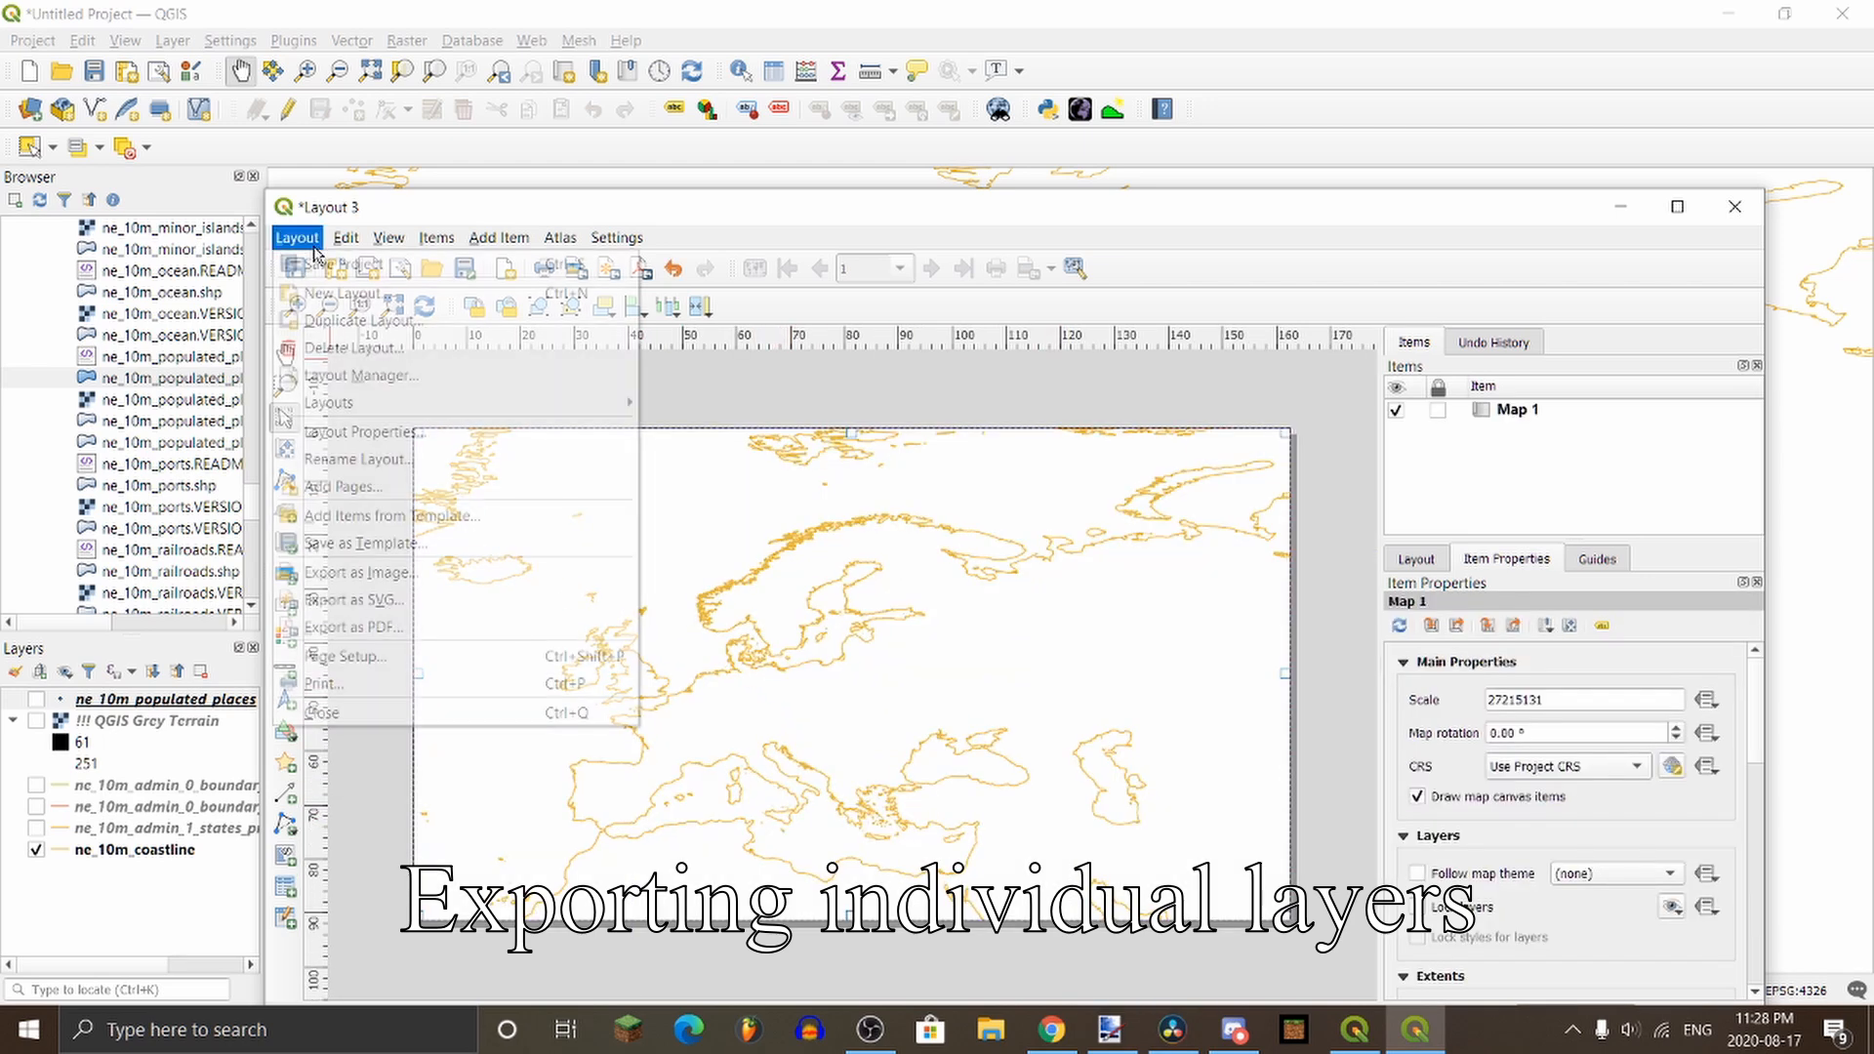
pyautogui.click(605, 573)
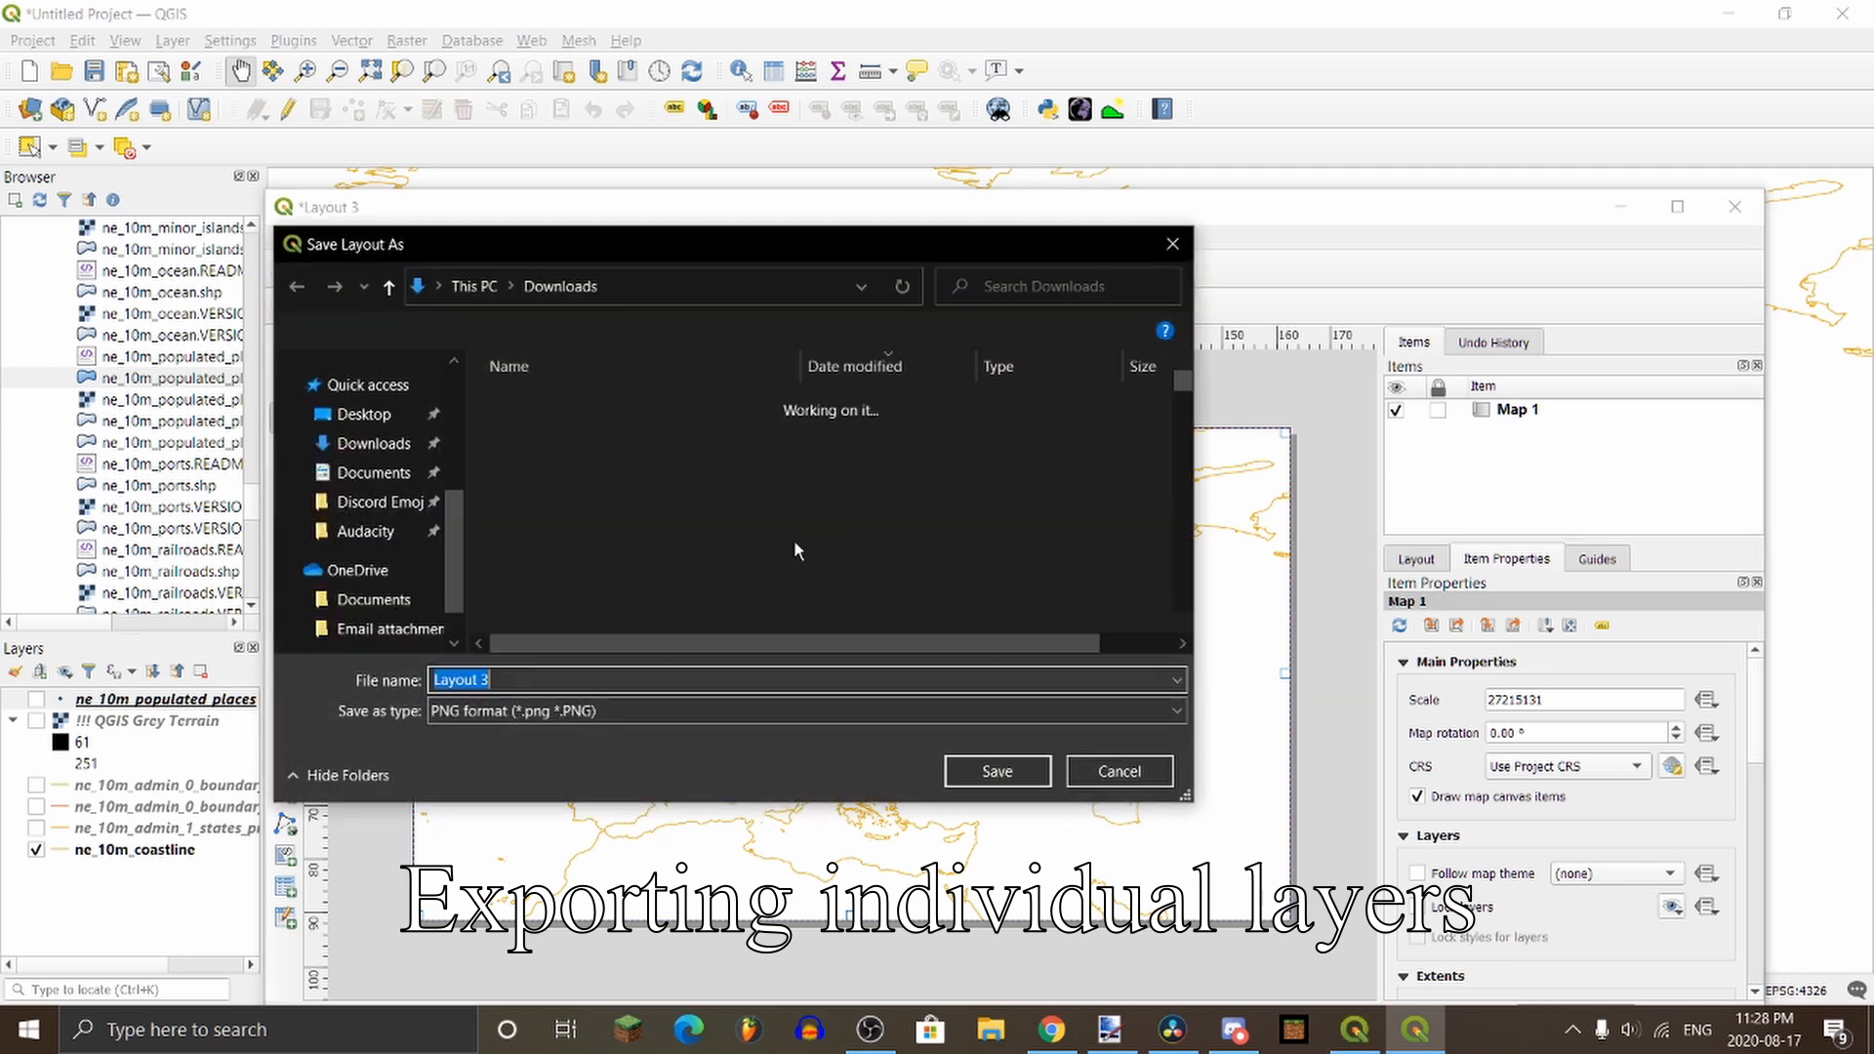
pyautogui.write('E')
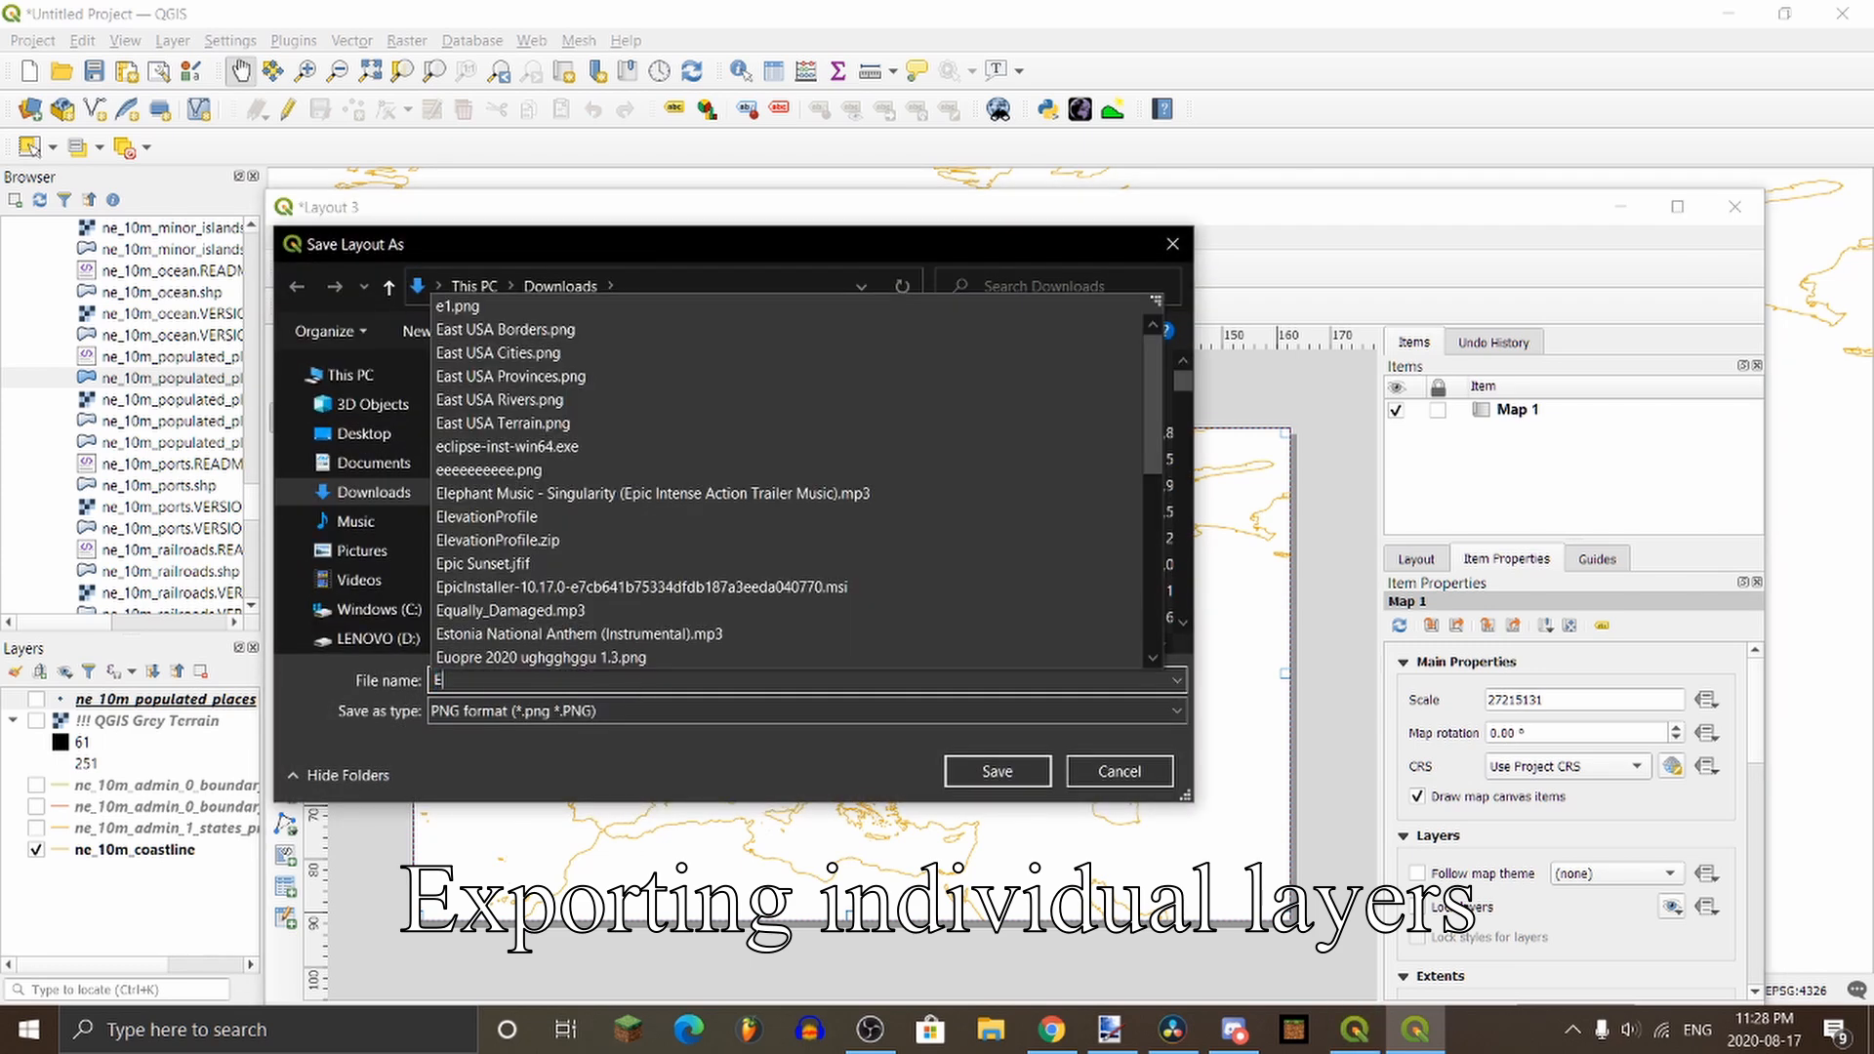
pyautogui.write('urope 4k')
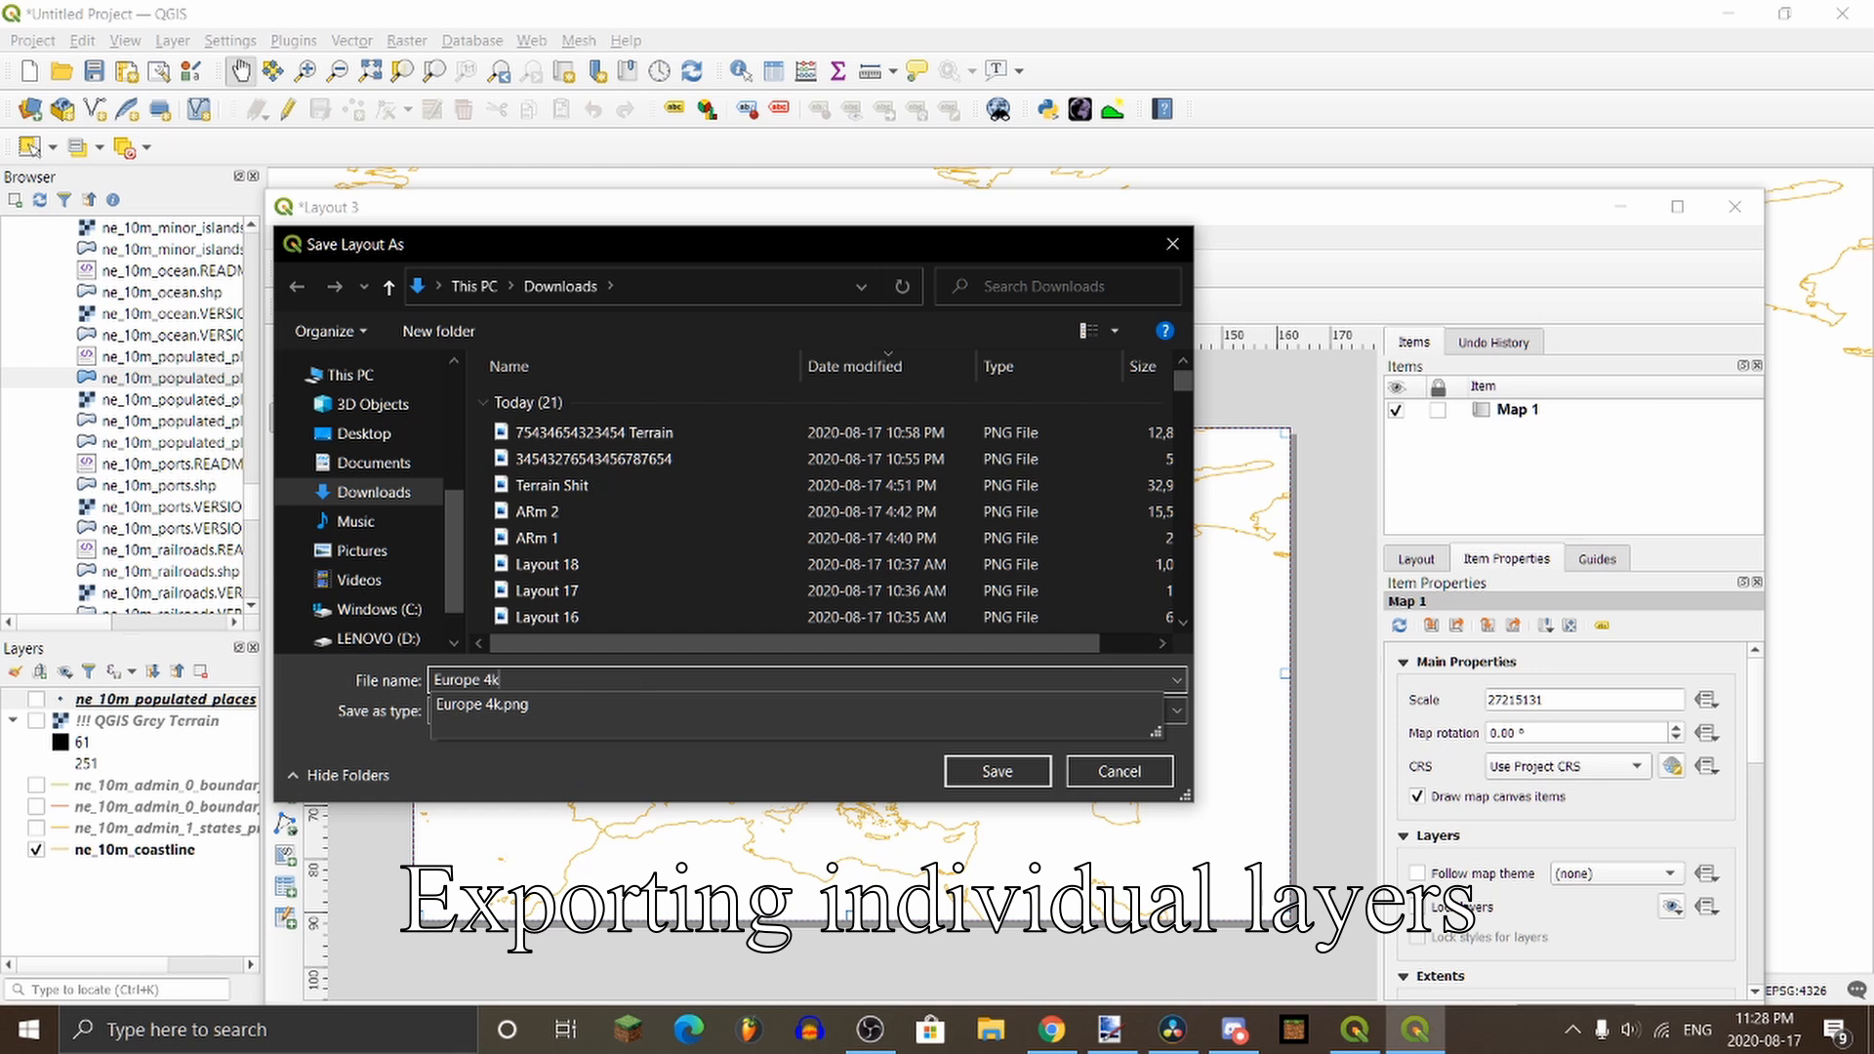
pyautogui.click(636, 687)
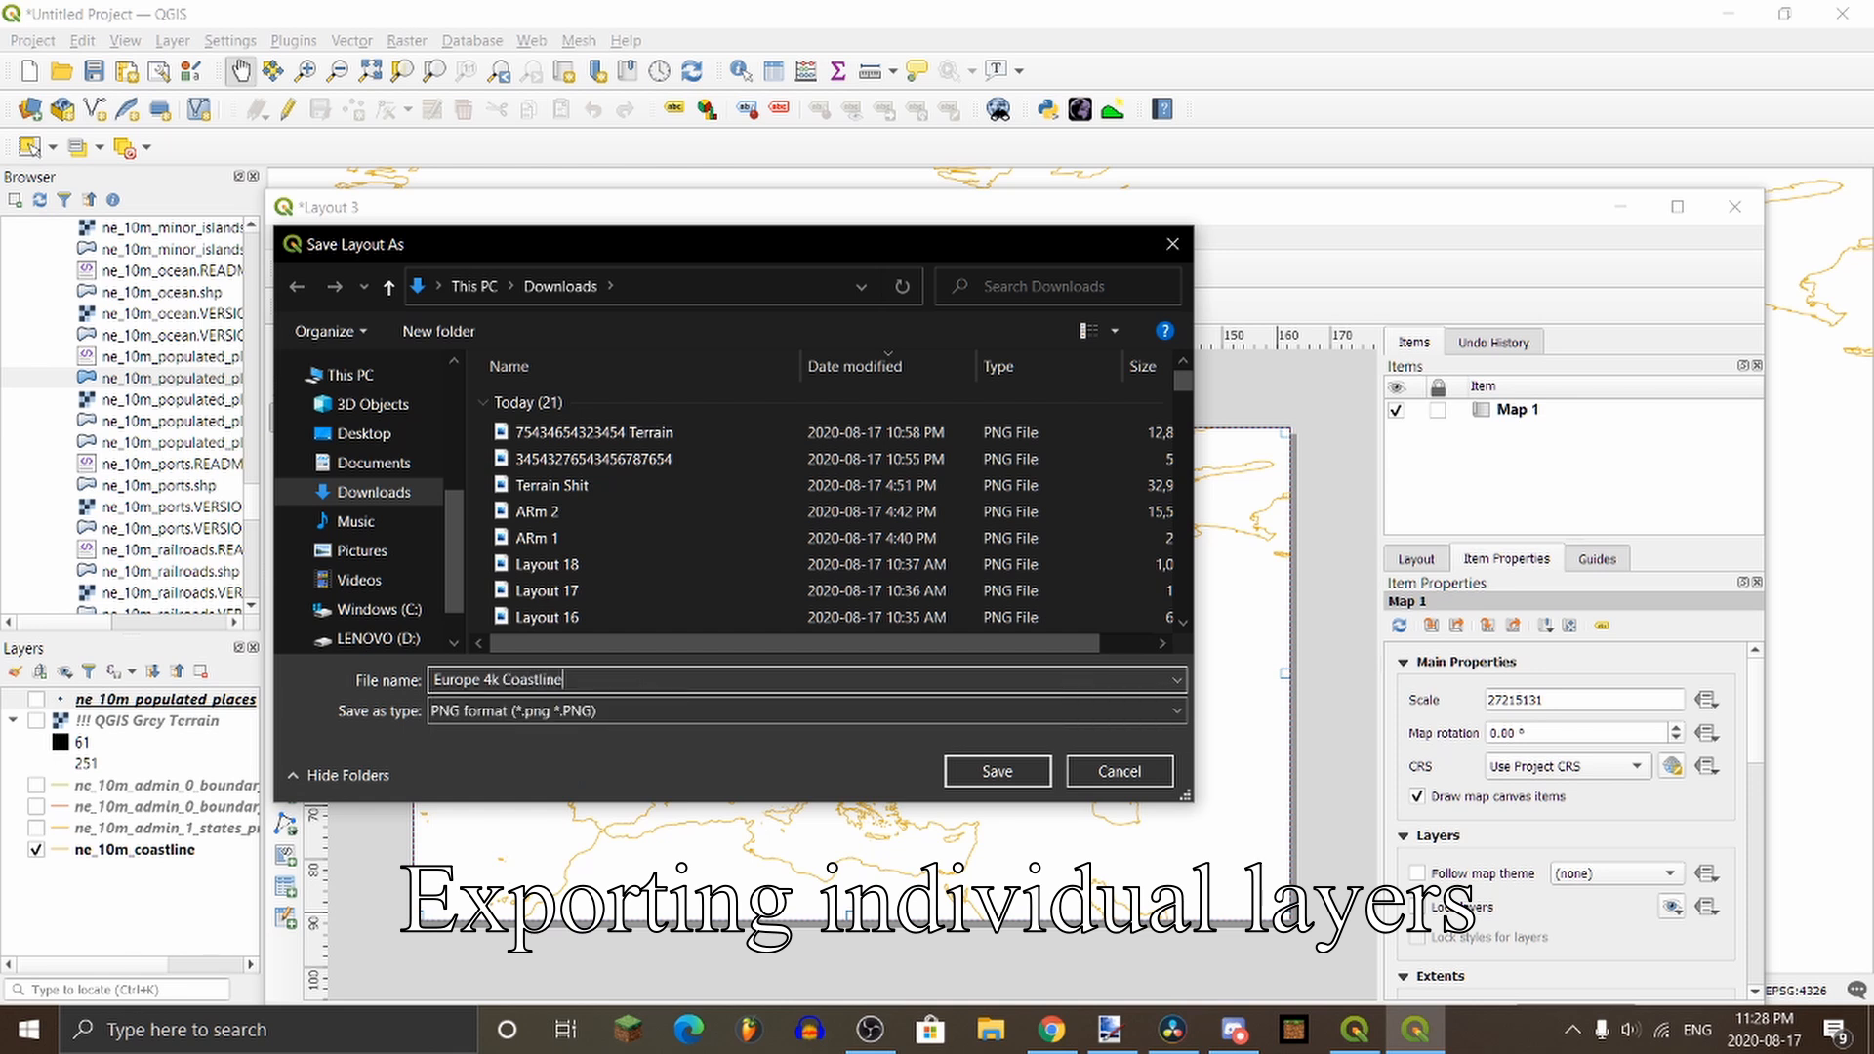
pyautogui.click(976, 774)
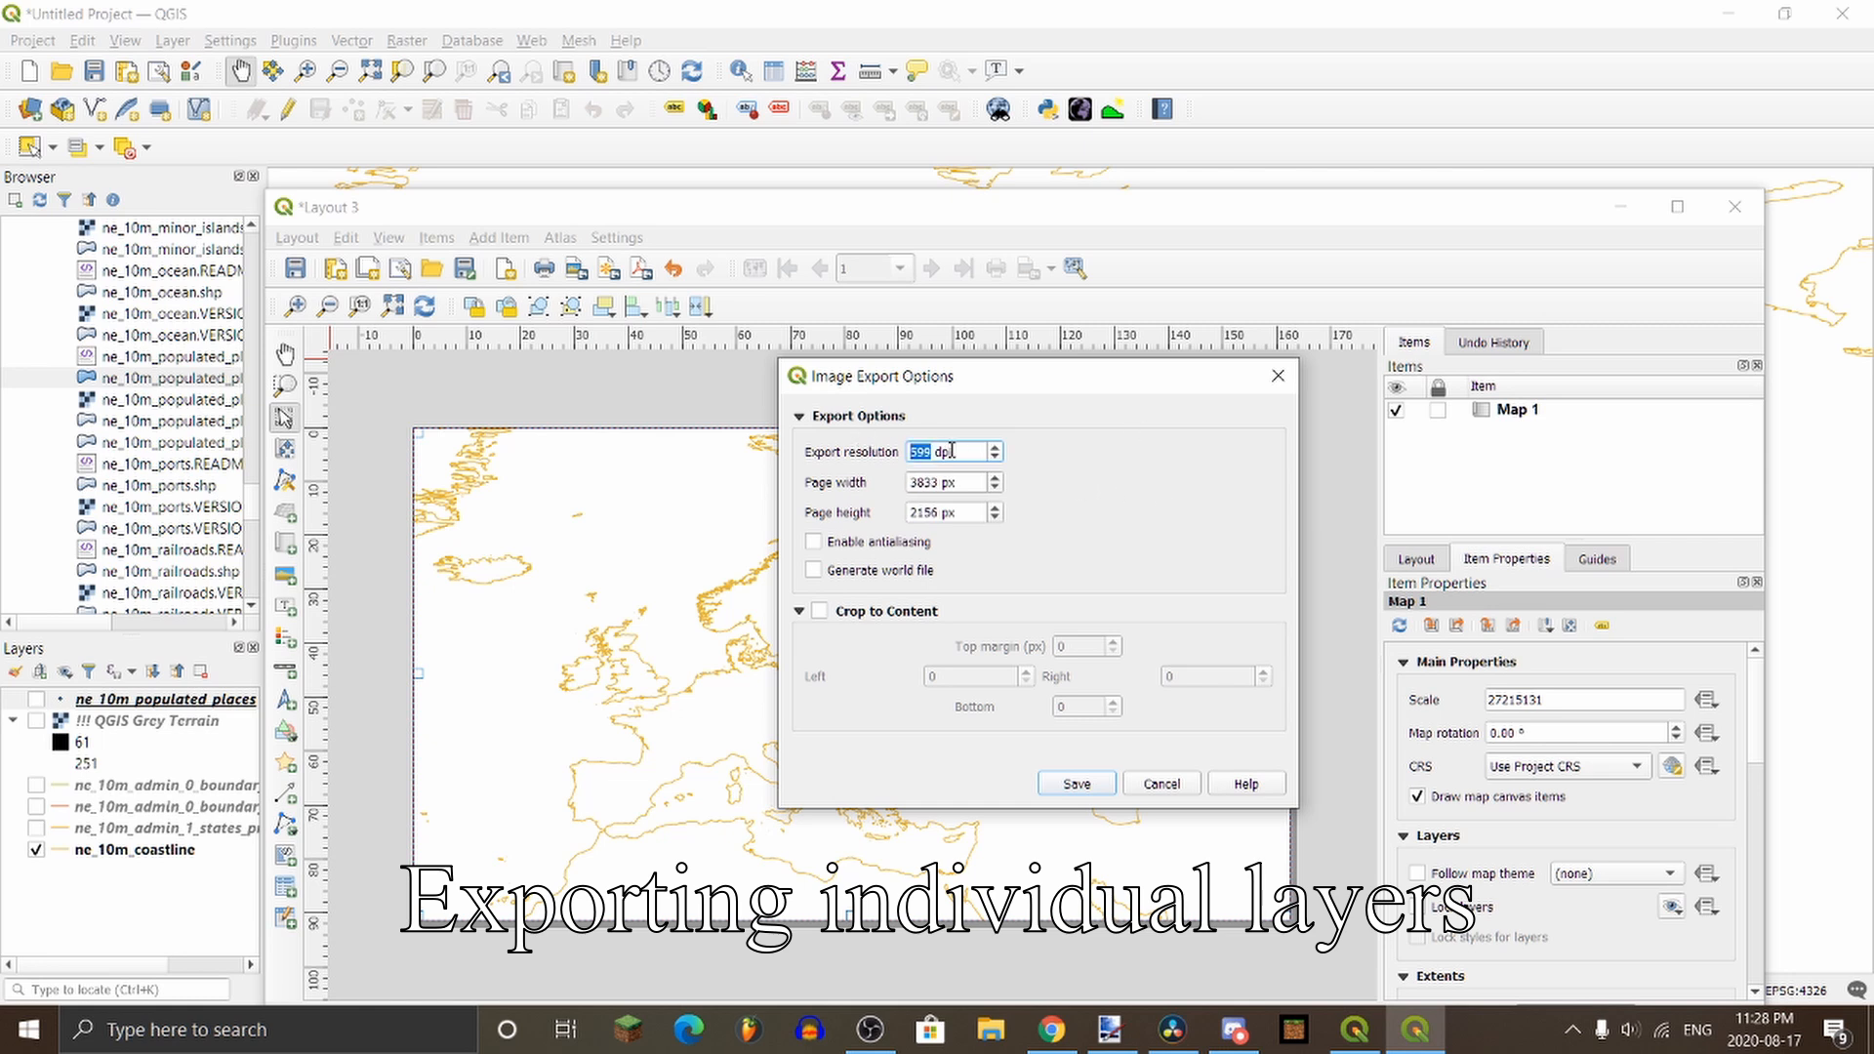
pyautogui.write('600')
pyautogui.moveTo(1028, 379); pyautogui.dragTo(1448, 372)
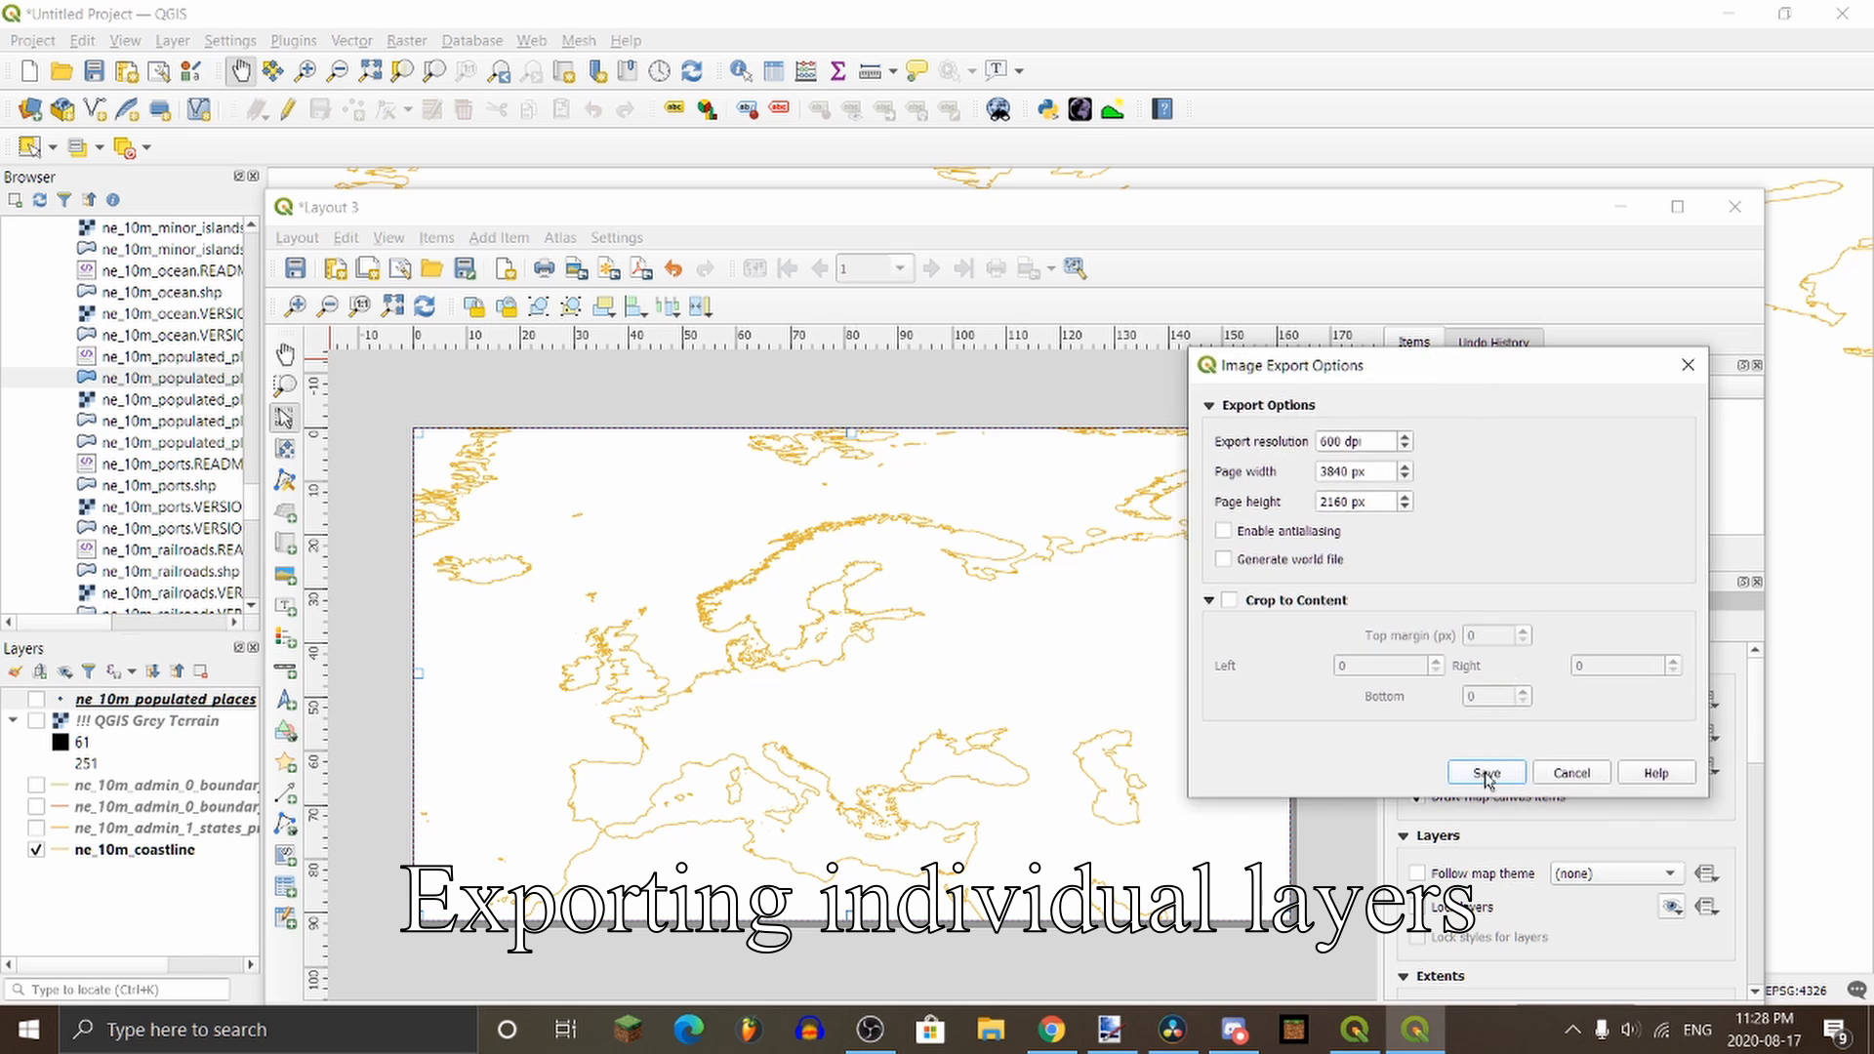
pyautogui.click(1690, 365)
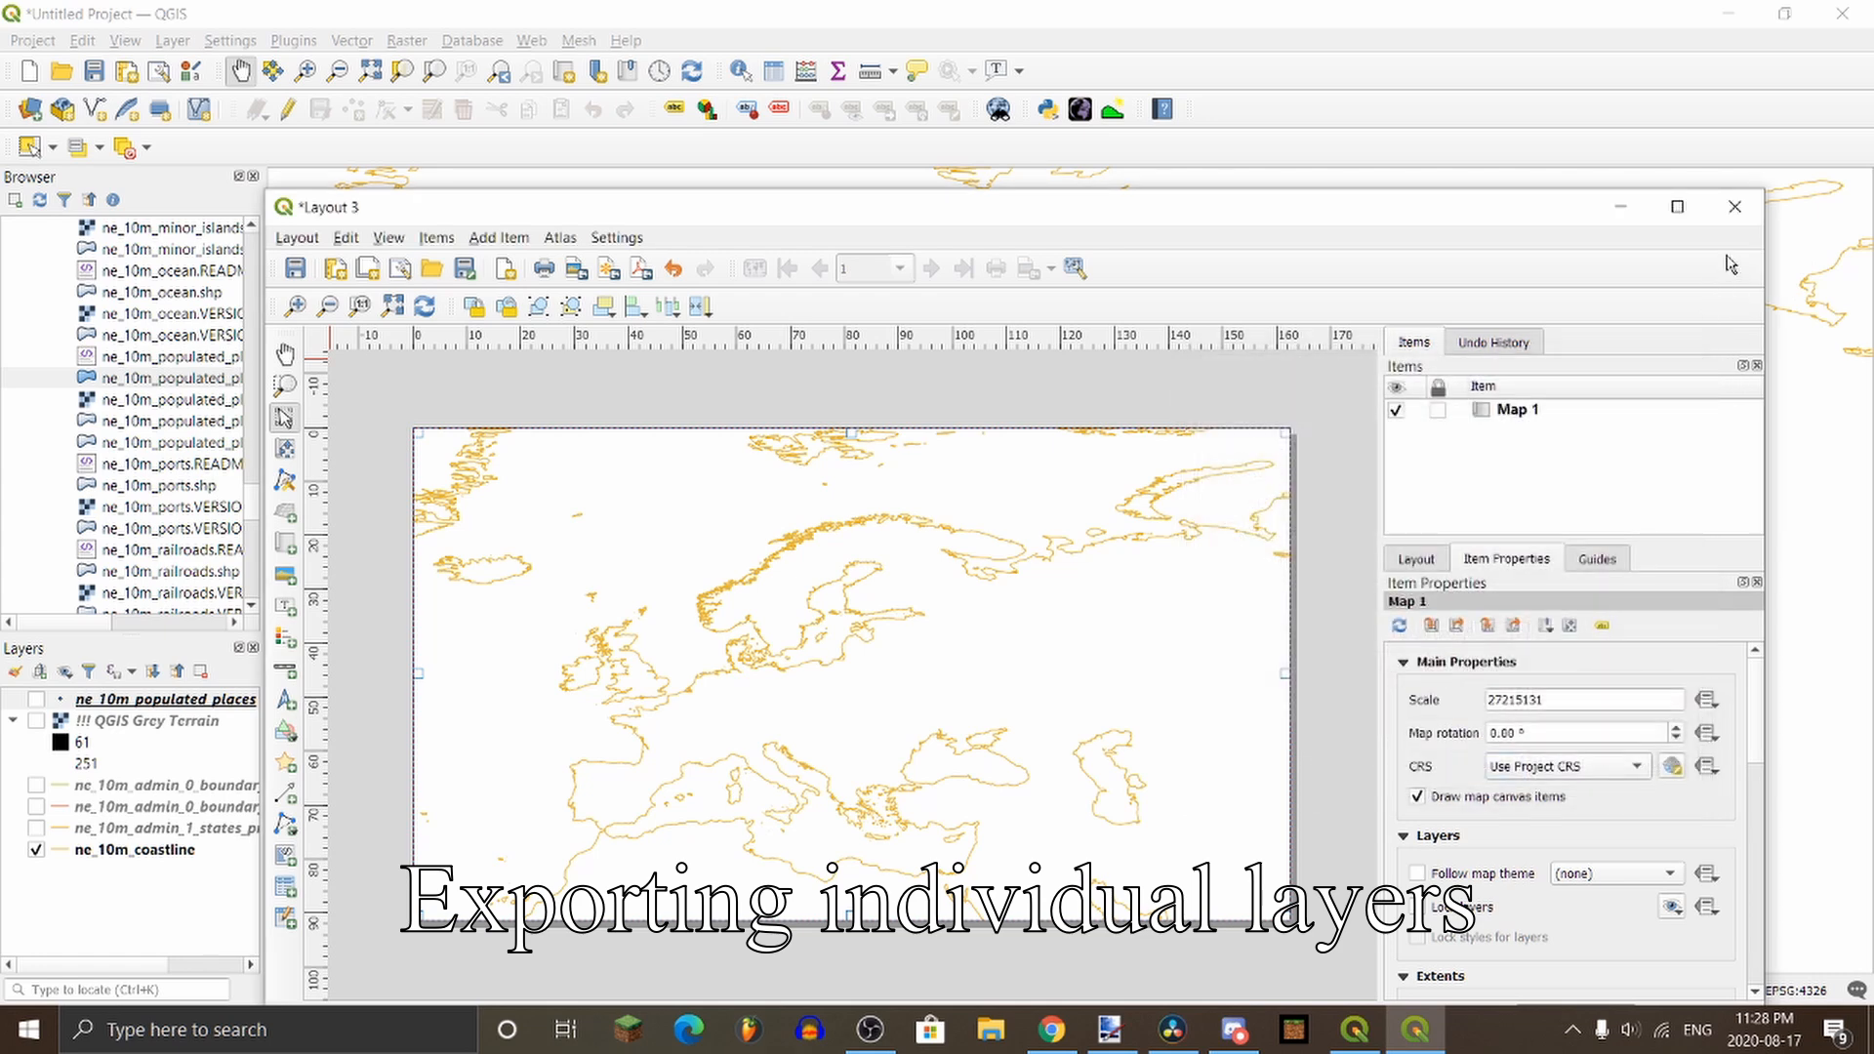
pyautogui.click(1734, 206)
# Step: Shift the map view slightly and create another untitled print layout with a 1920×1080 page
pyautogui.moveTo(961, 404); pyautogui.dragTo(958, 423)
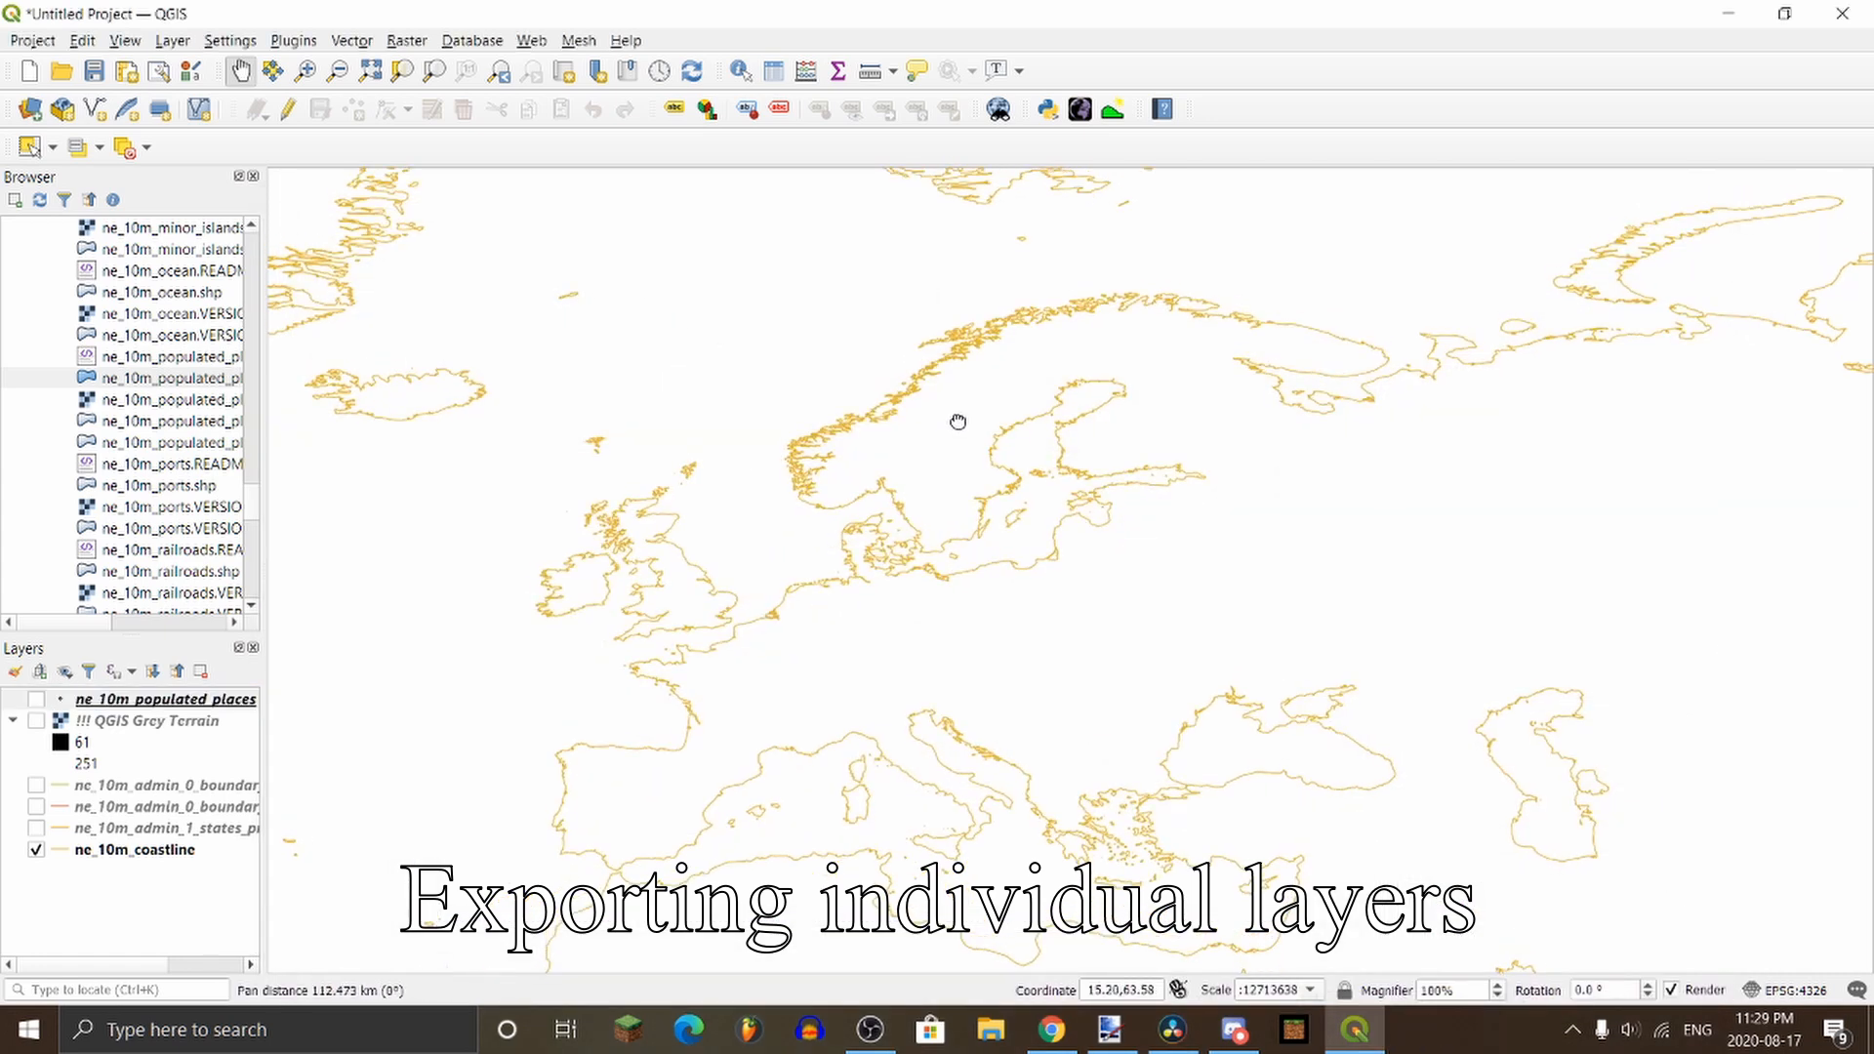
pyautogui.click(33, 40)
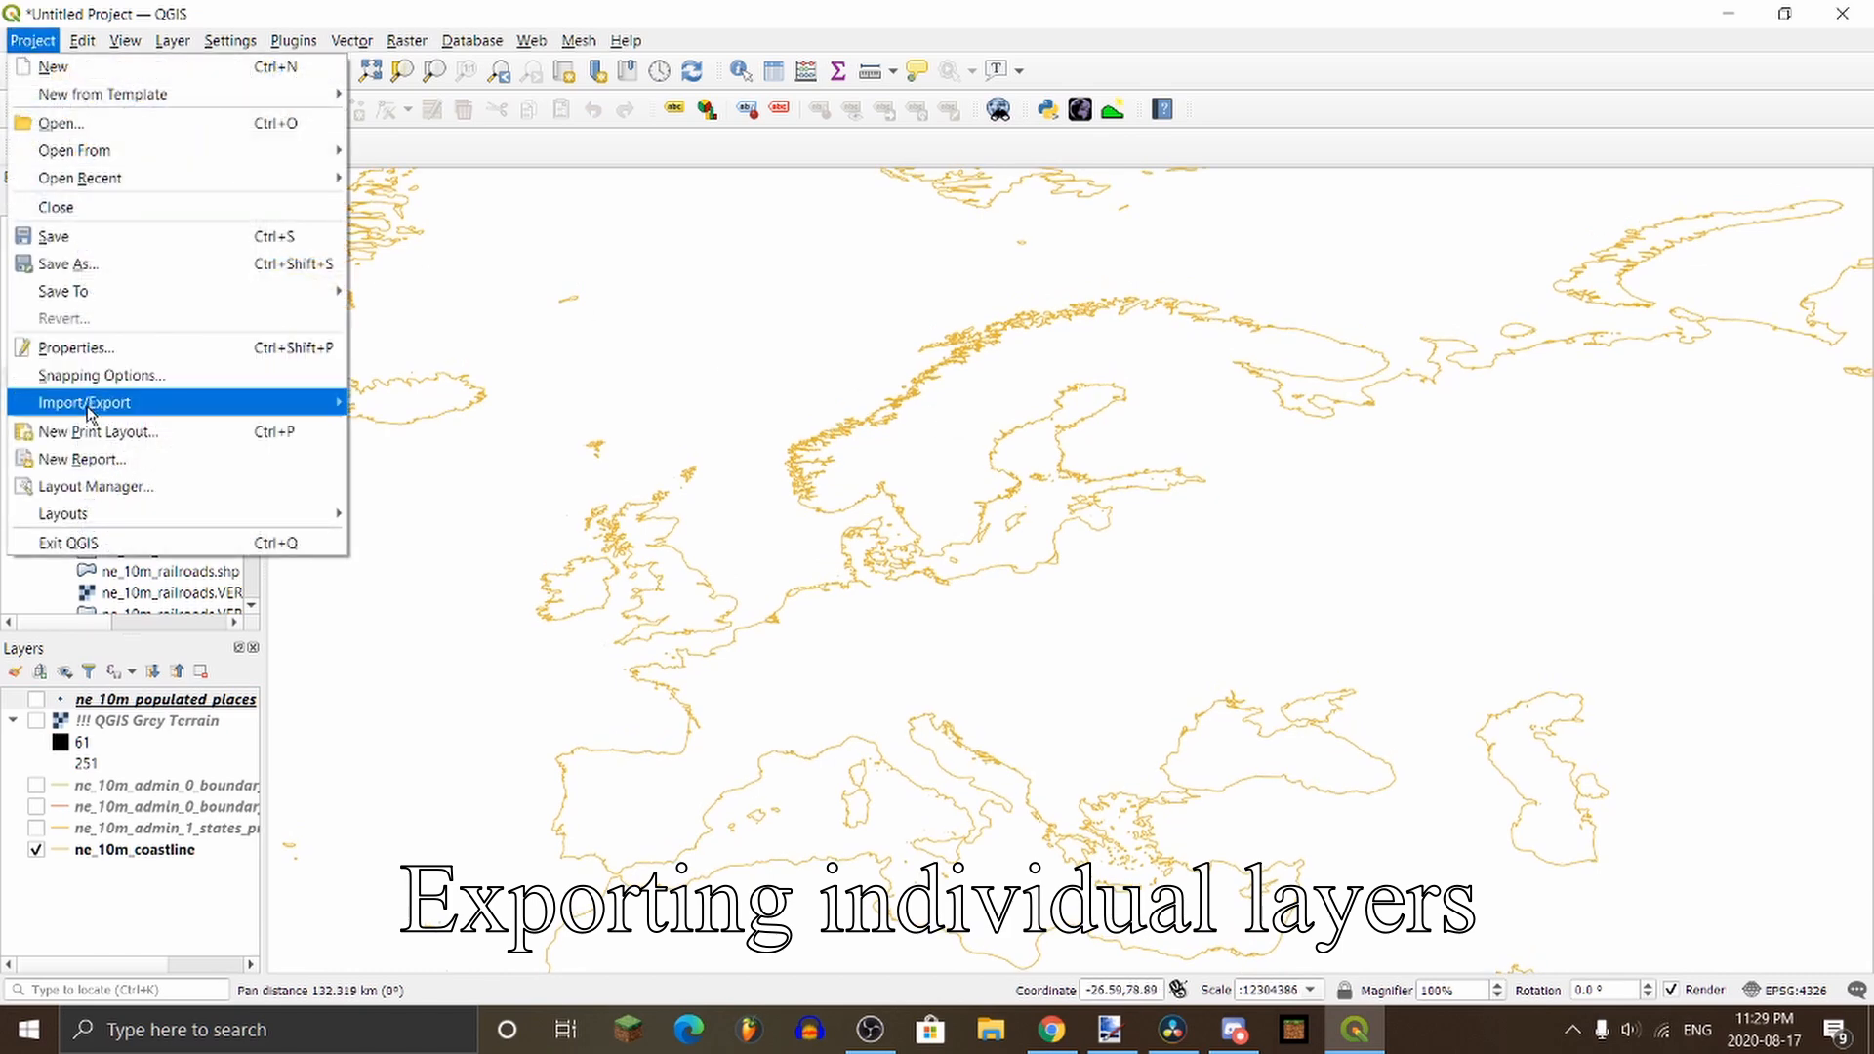
pyautogui.click(98, 432)
pyautogui.click(953, 554)
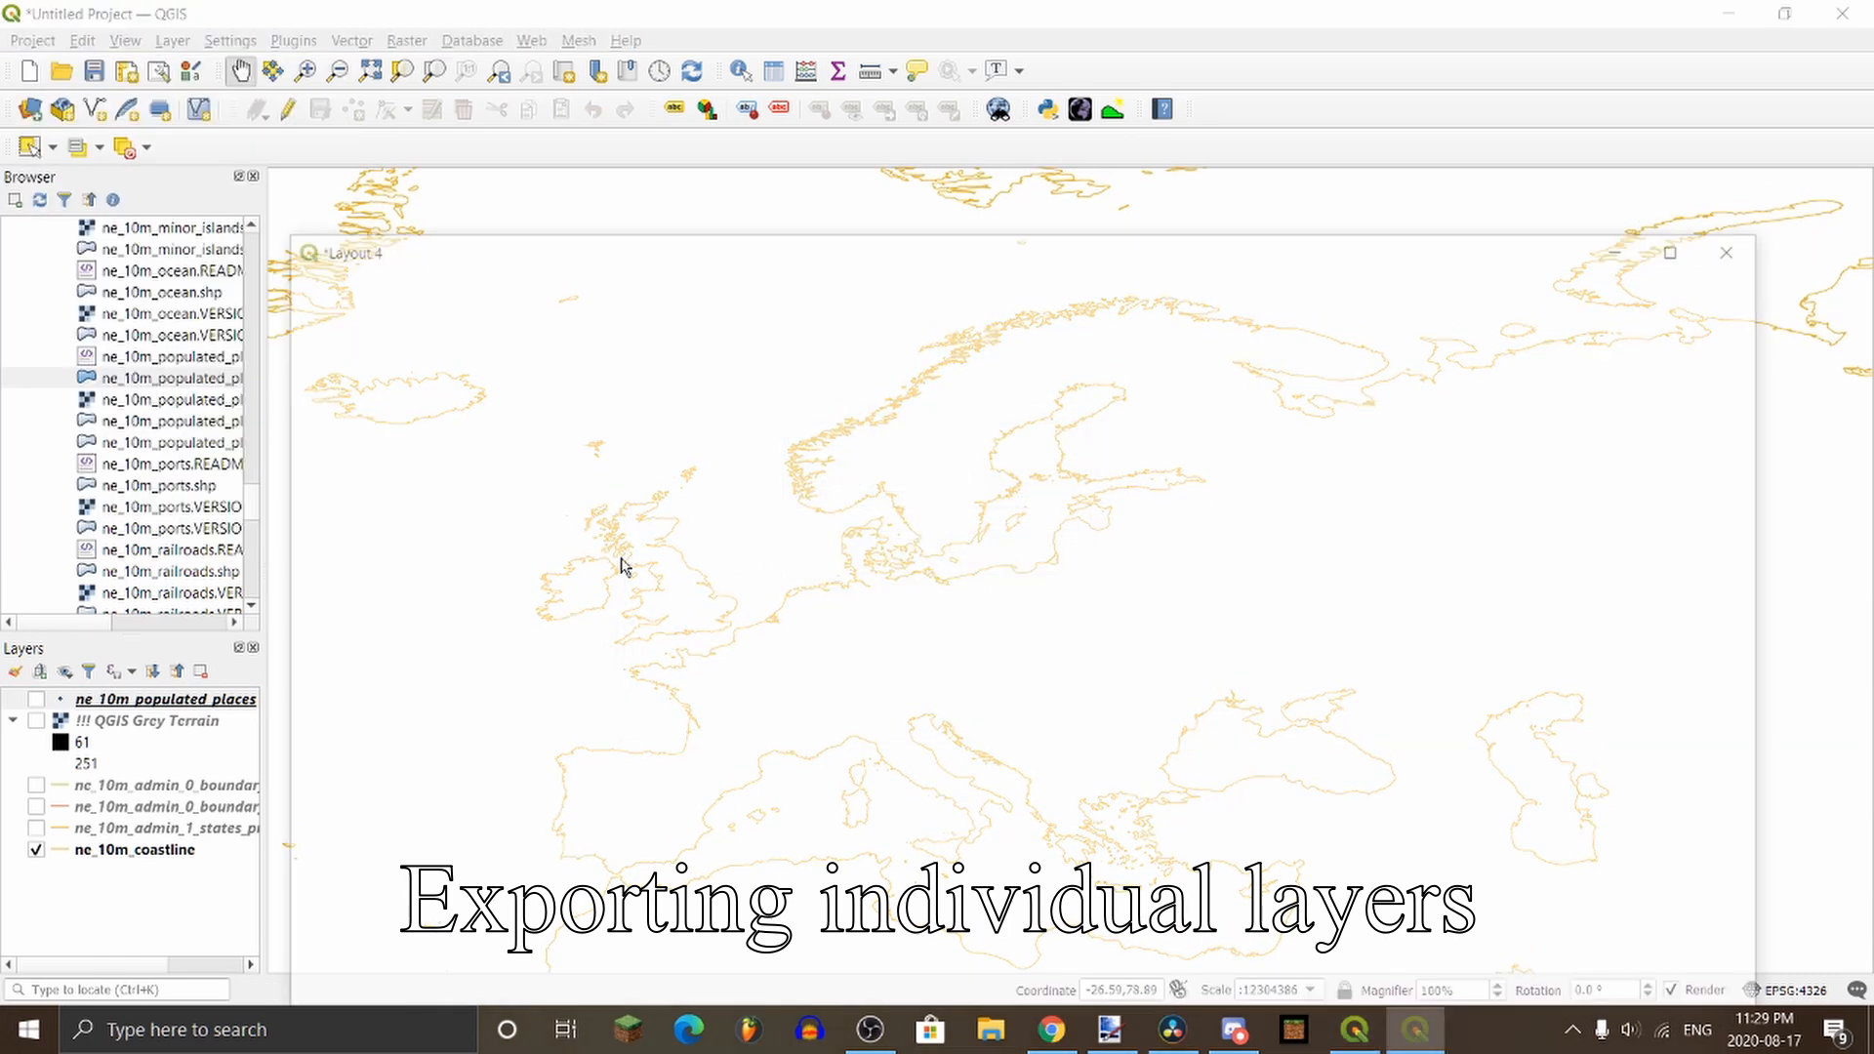
pyautogui.rightClick(607, 517)
pyautogui.click(684, 579)
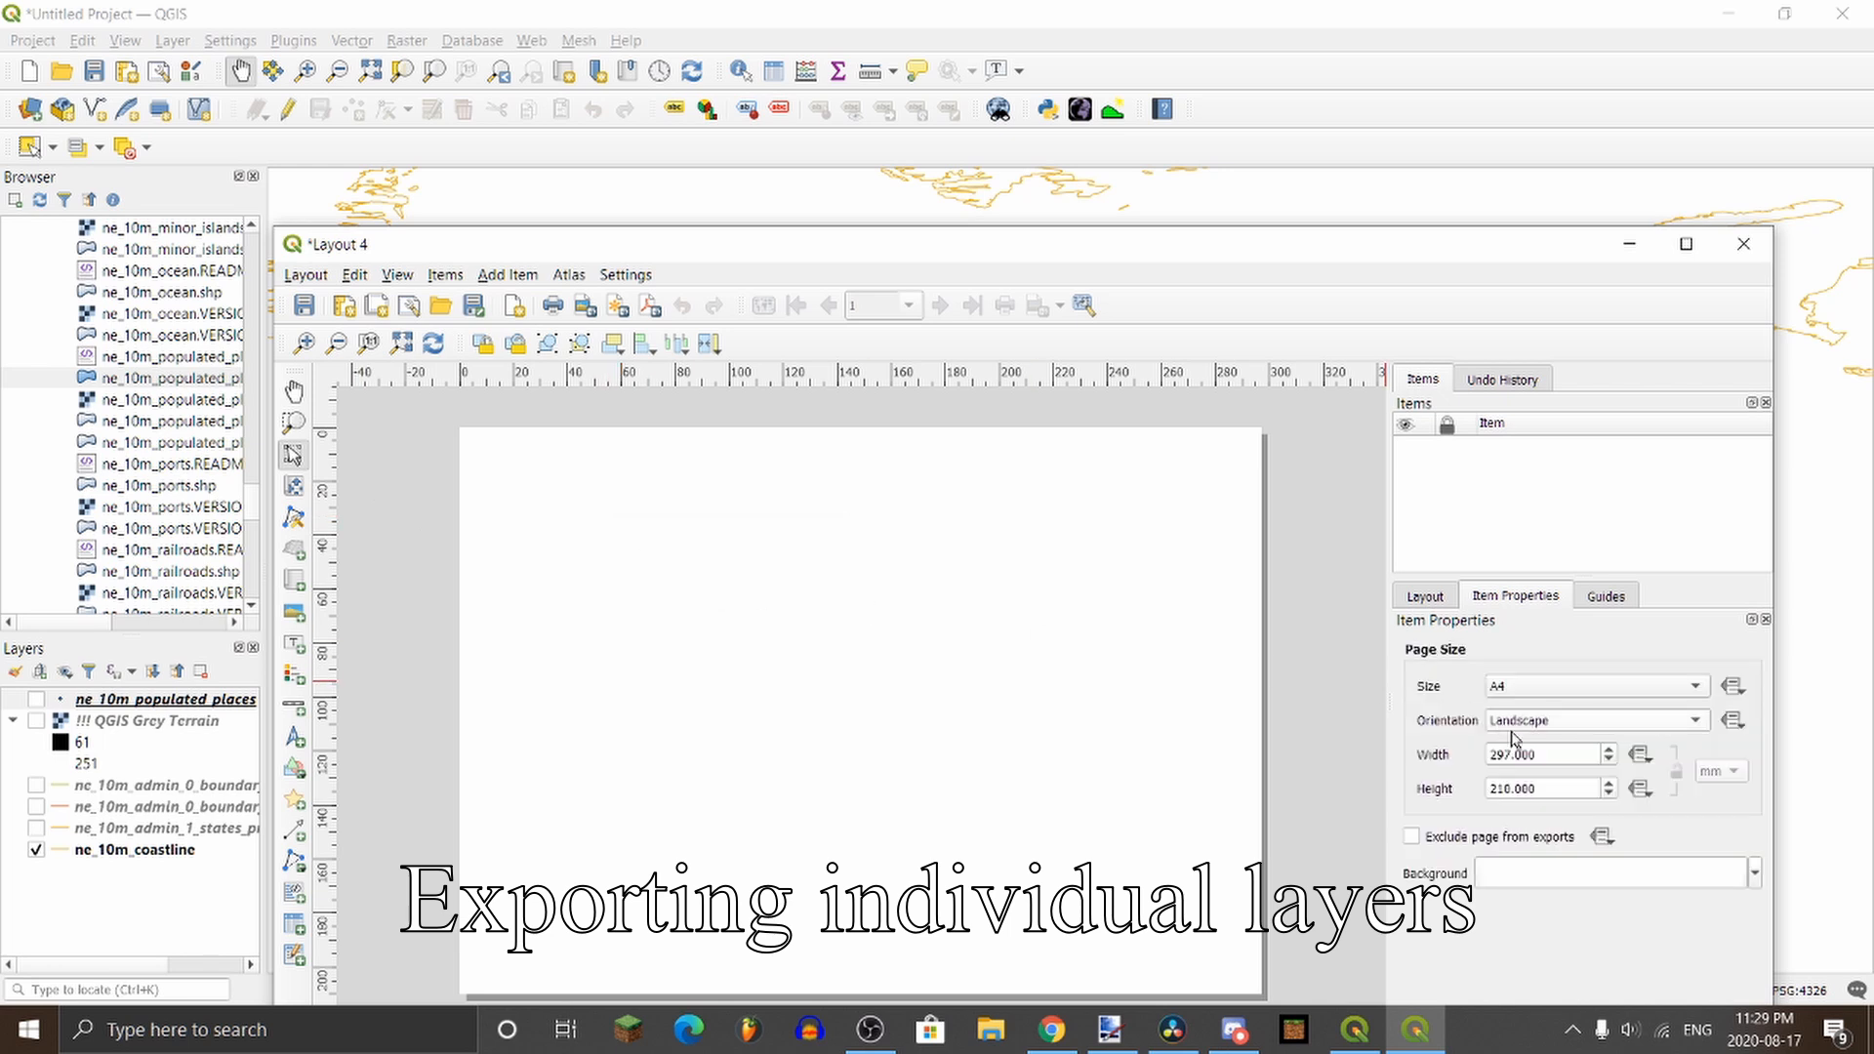
pyautogui.click(1556, 689)
pyautogui.click(1522, 962)
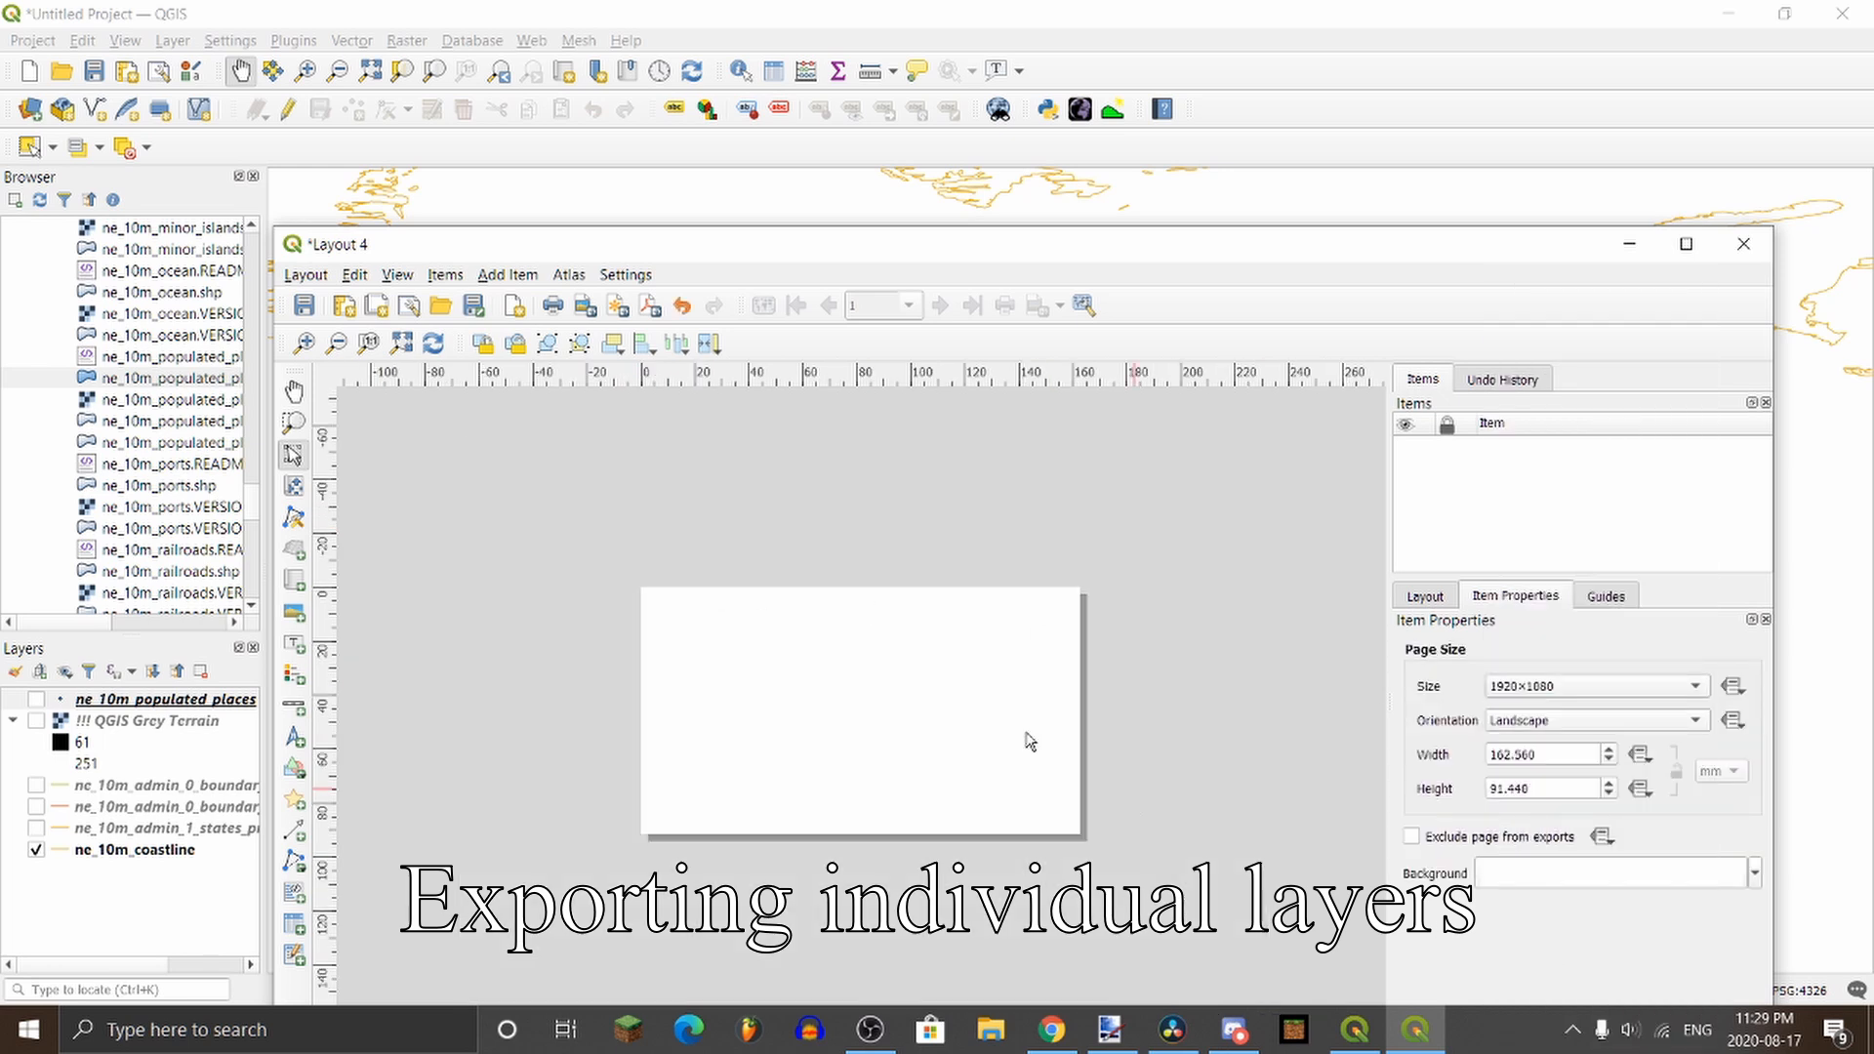
# Step: Add a map item of the coastline that fills the whole 1920×1080 layout page
pyautogui.scroll(1, 428, 695)
pyautogui.click(294, 580)
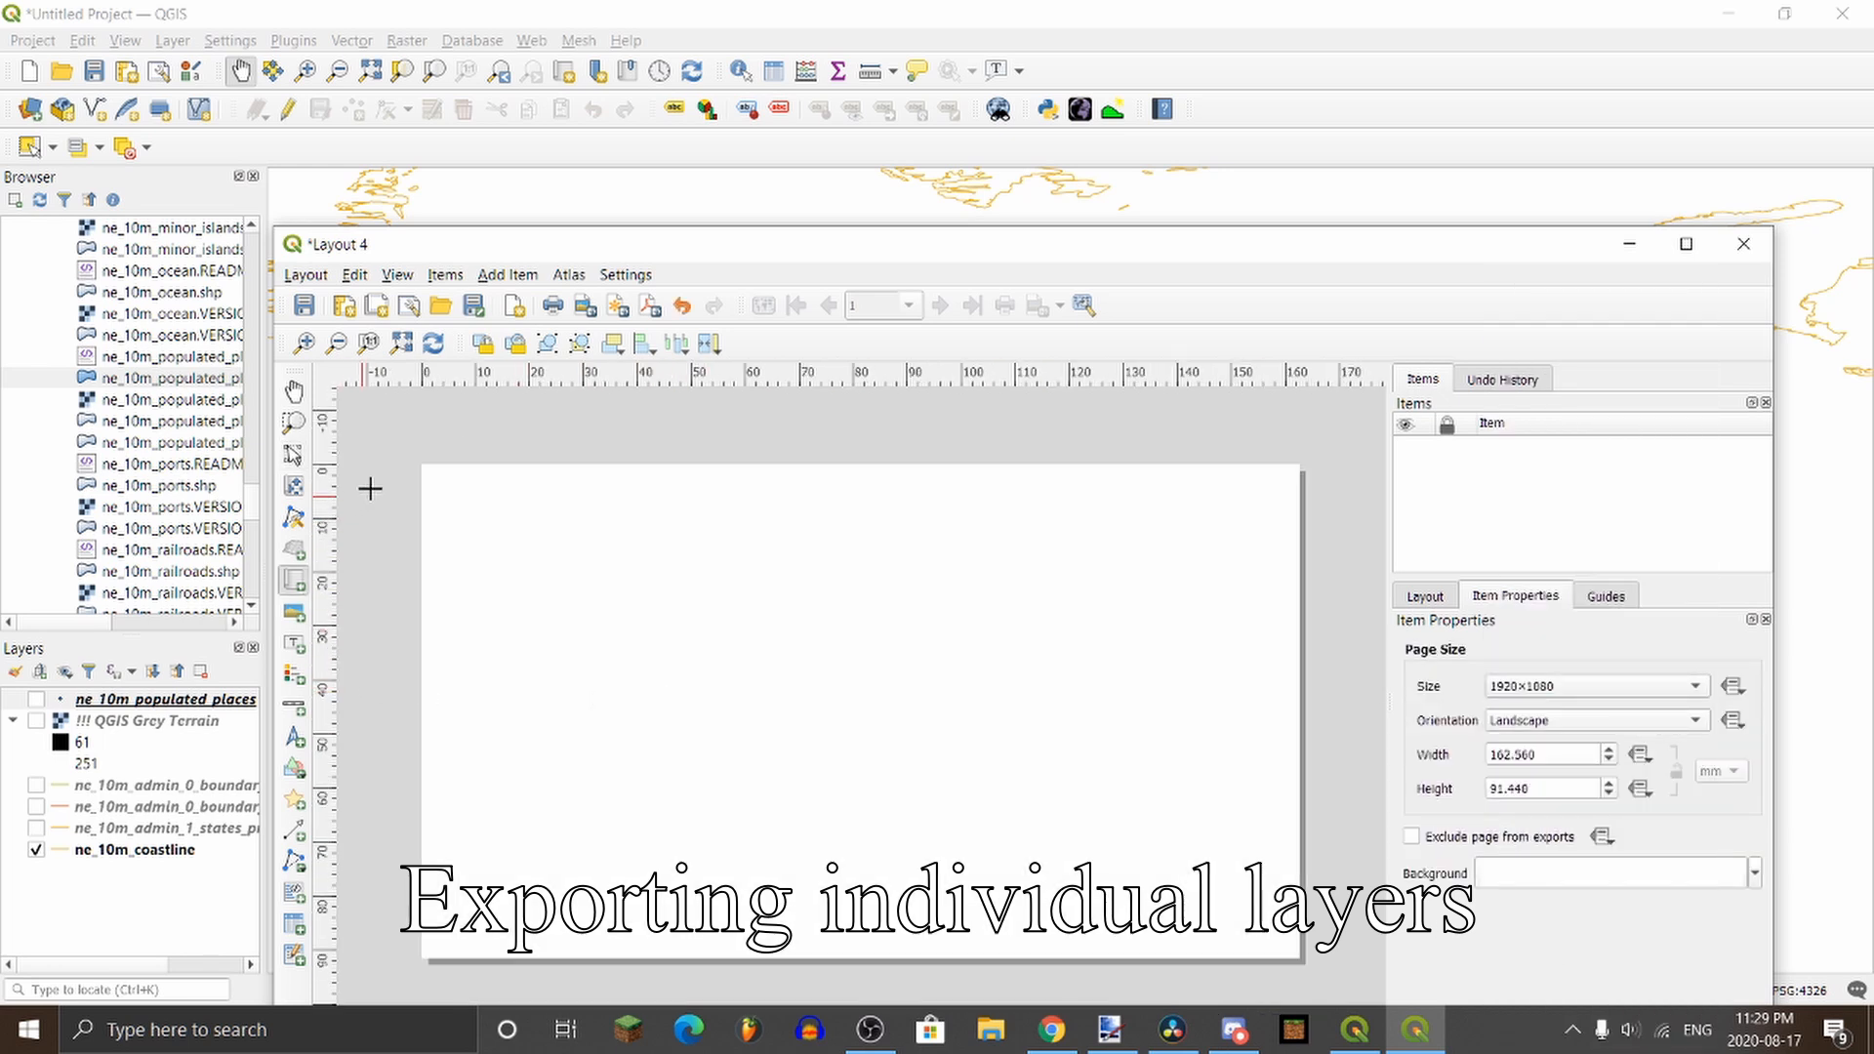
pyautogui.moveTo(422, 466); pyautogui.dragTo(1295, 955)
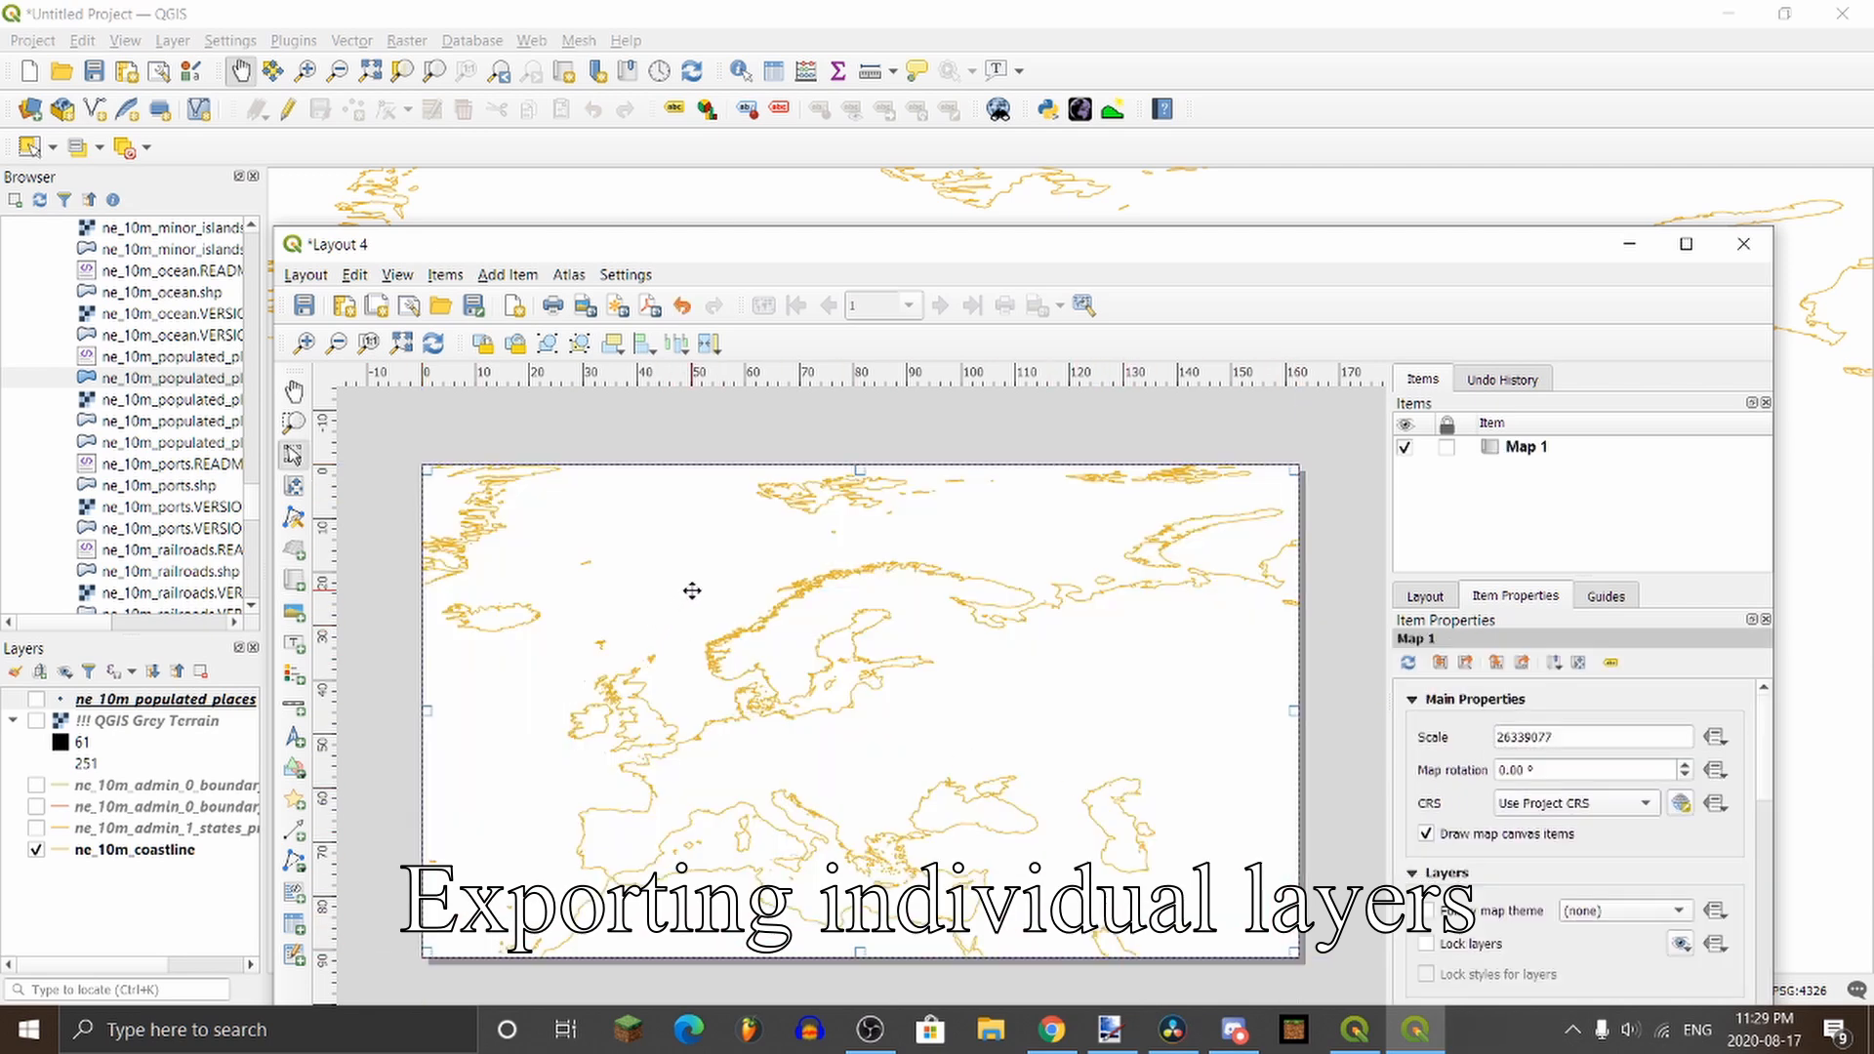
# Step: Export the coastline layout as a PNG named Europe 4k Coastline in the Downloads folder and close the layout
pyautogui.moveTo(589, 253); pyautogui.dragTo(584, 138)
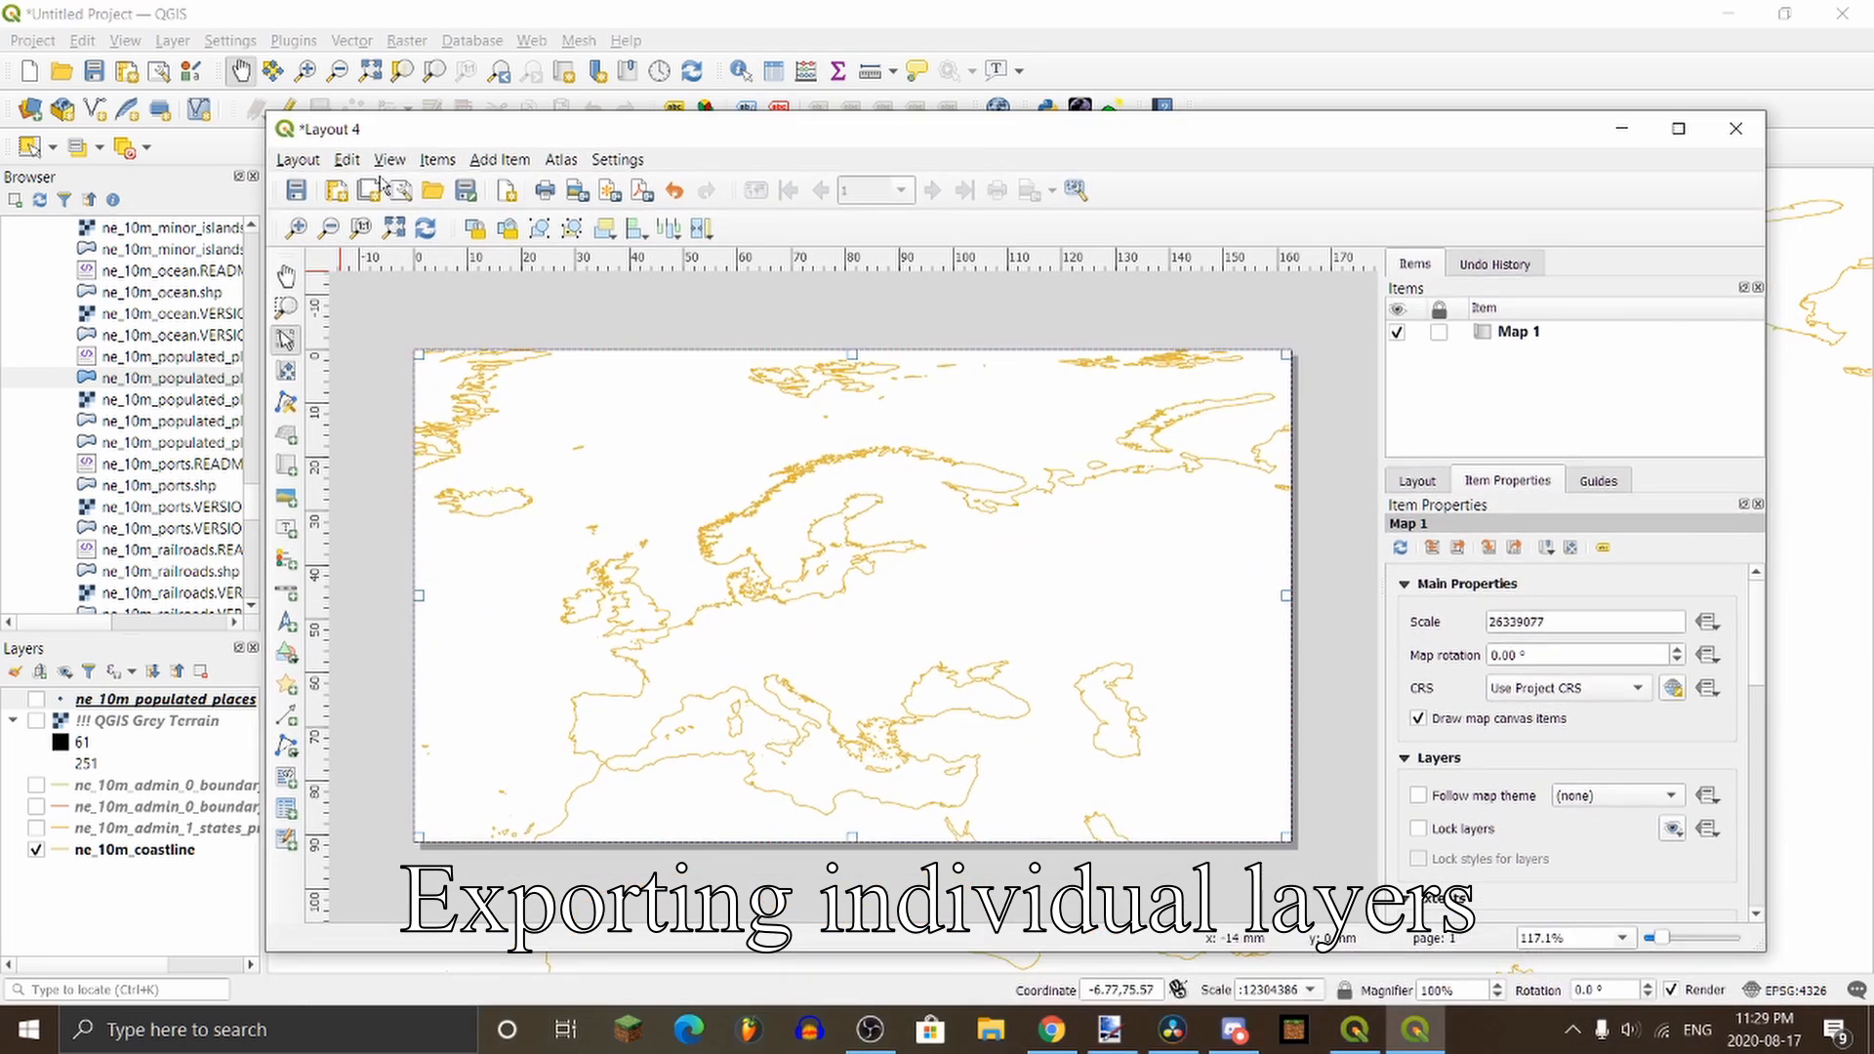
pyautogui.click(297, 159)
pyautogui.click(338, 498)
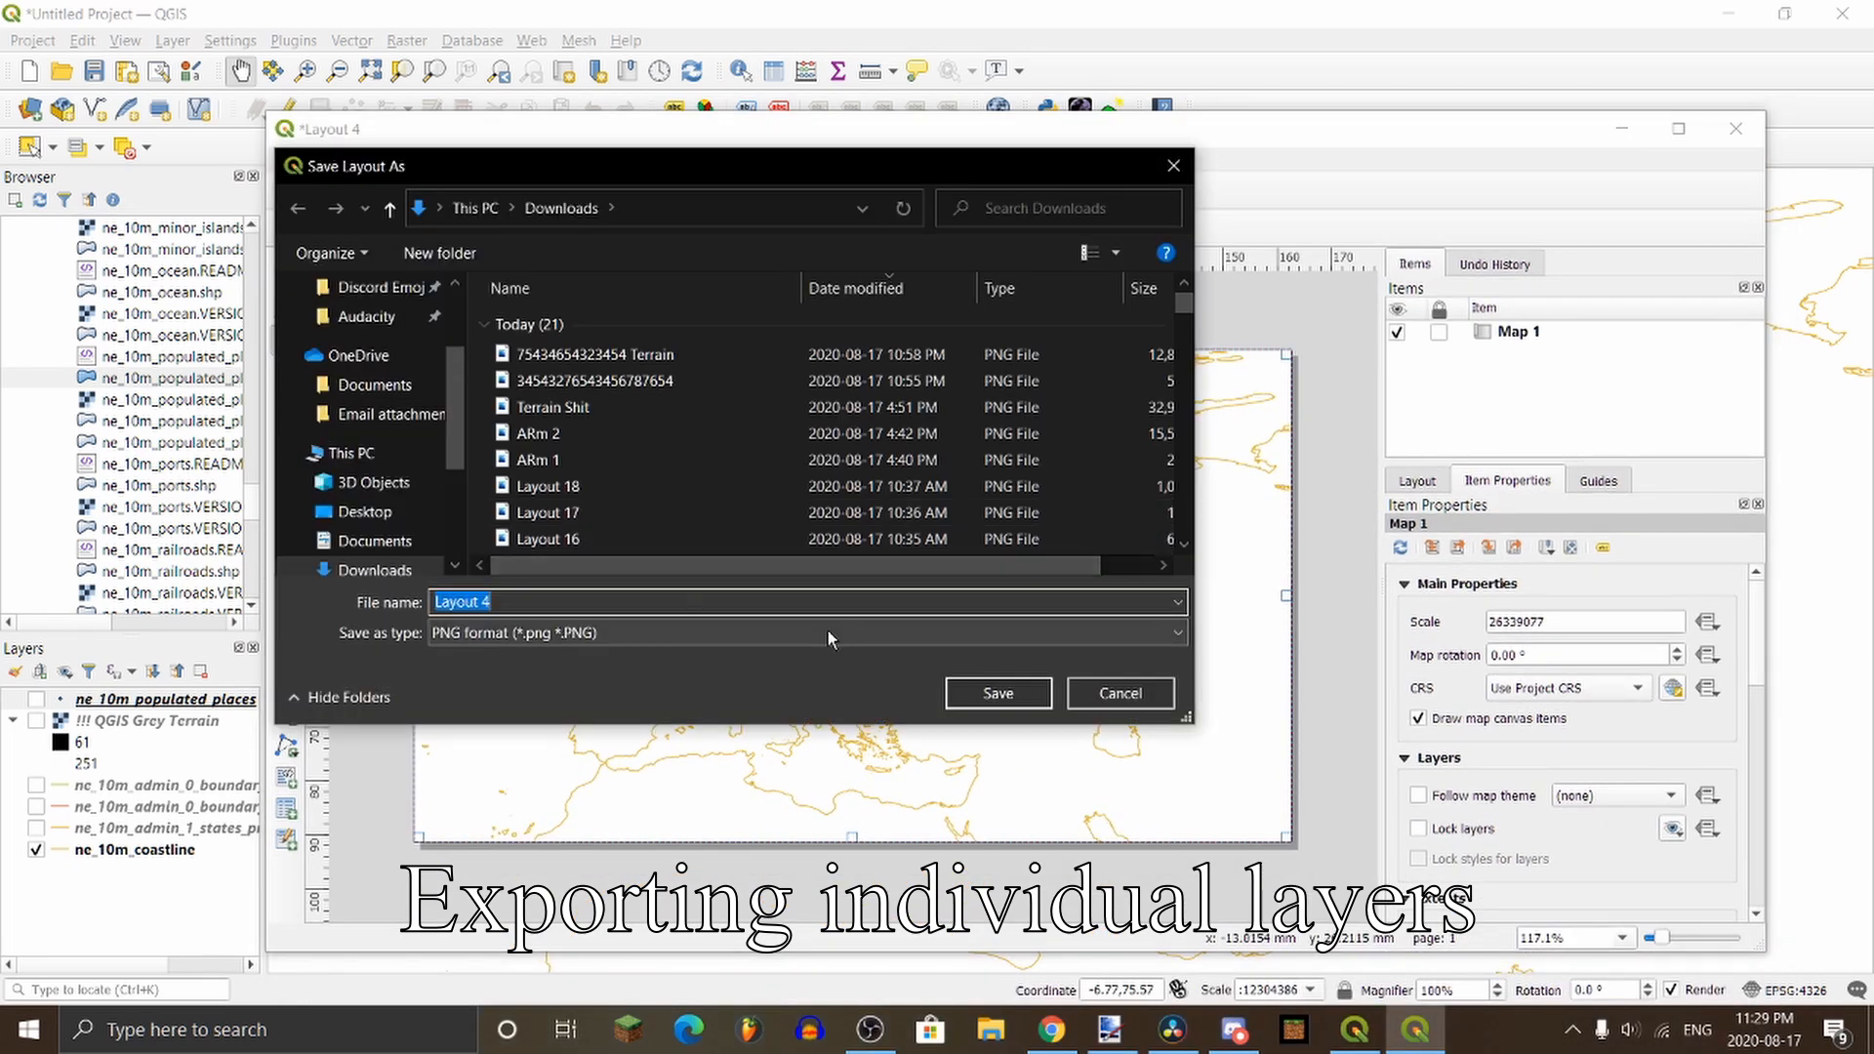
pyautogui.write('Europe 4k Ca')
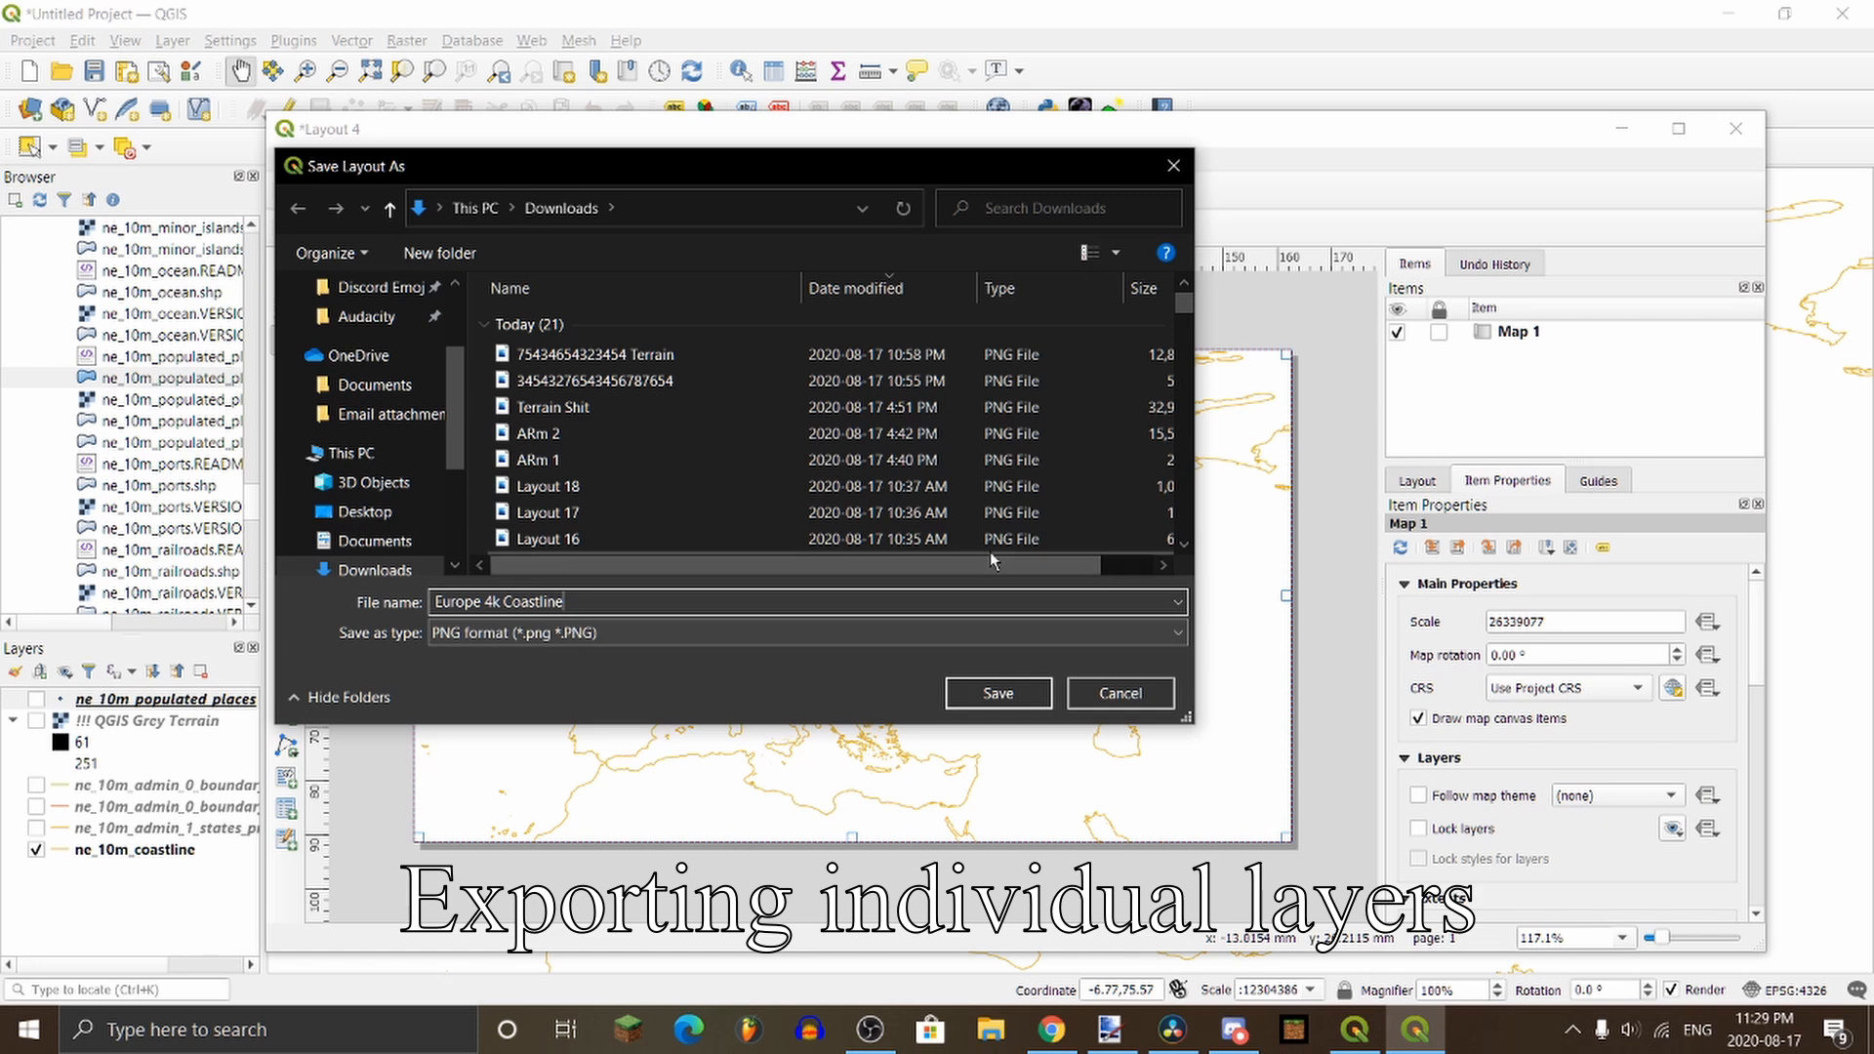
pyautogui.press('Return')
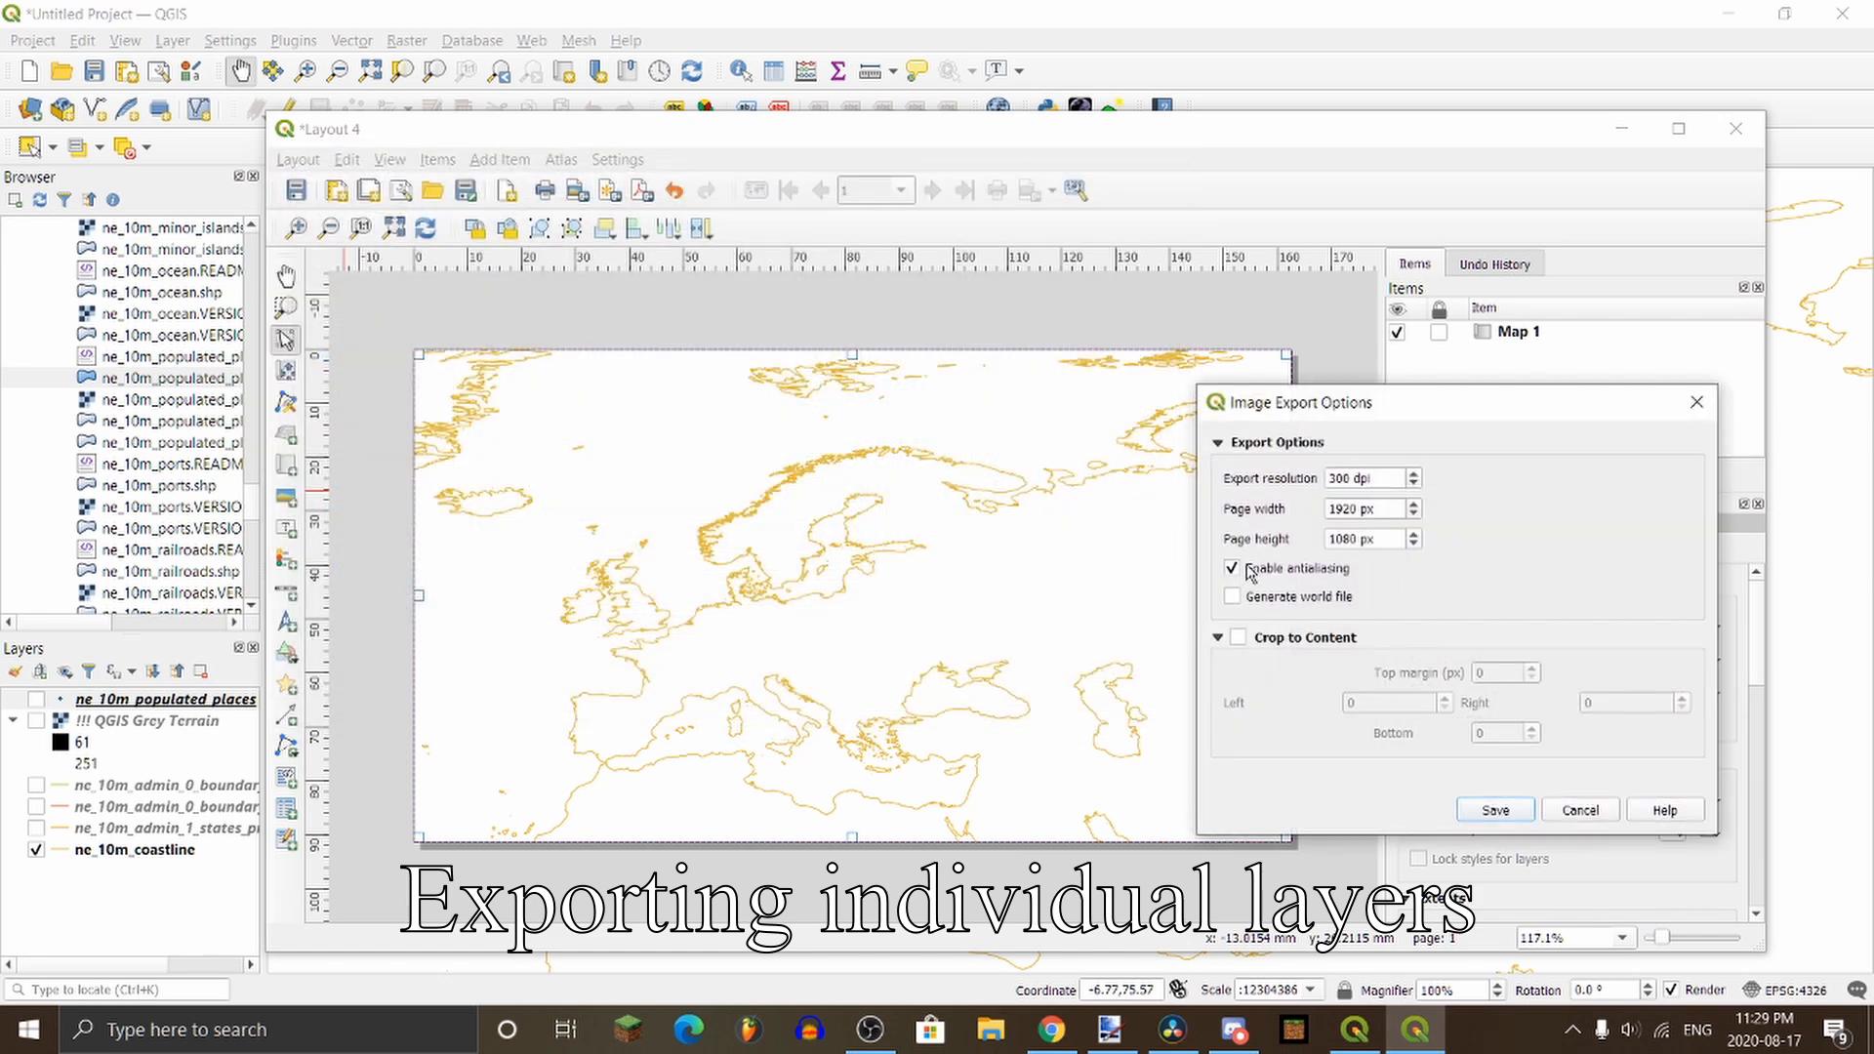
pyautogui.click(1339, 480)
pyautogui.click(1513, 812)
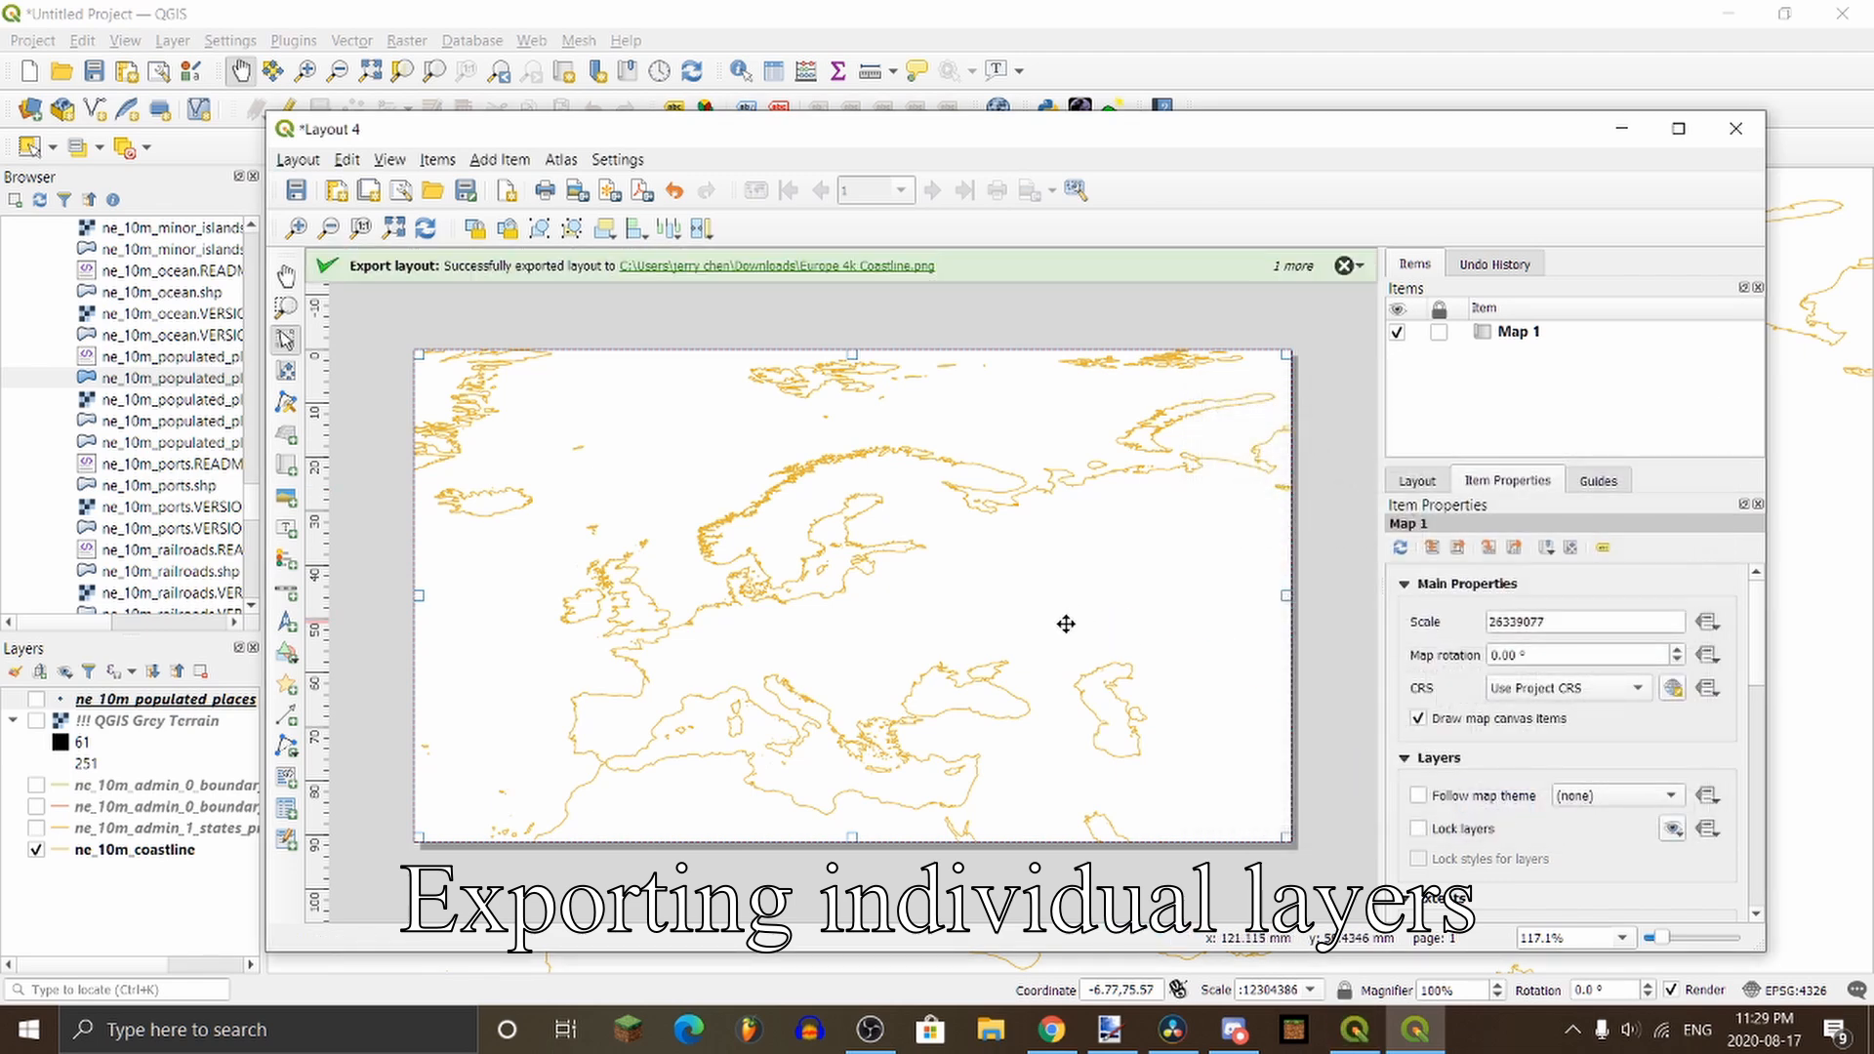
pyautogui.click(1735, 130)
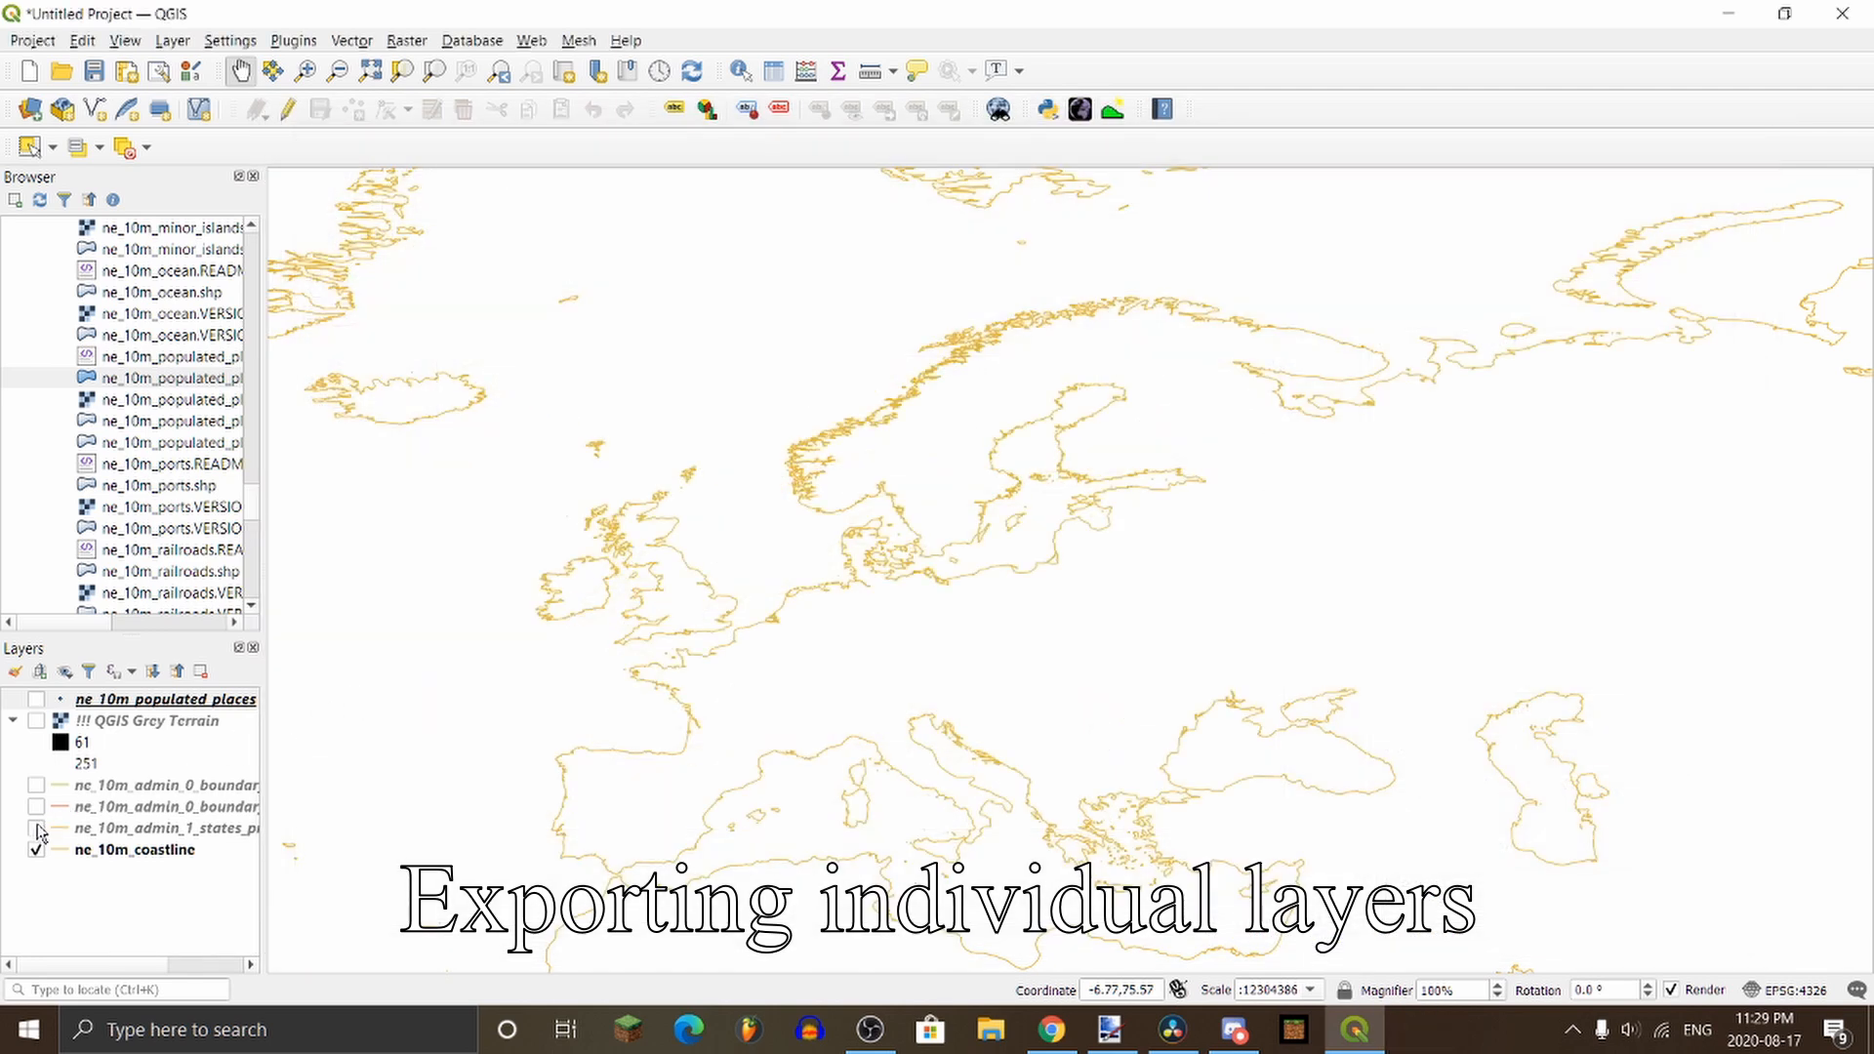
# Step: Show the two admin_0 boundary layers and the admin_1 states layer, and hide the coastline layer
pyautogui.click(36, 828)
pyautogui.click(36, 807)
pyautogui.click(36, 785)
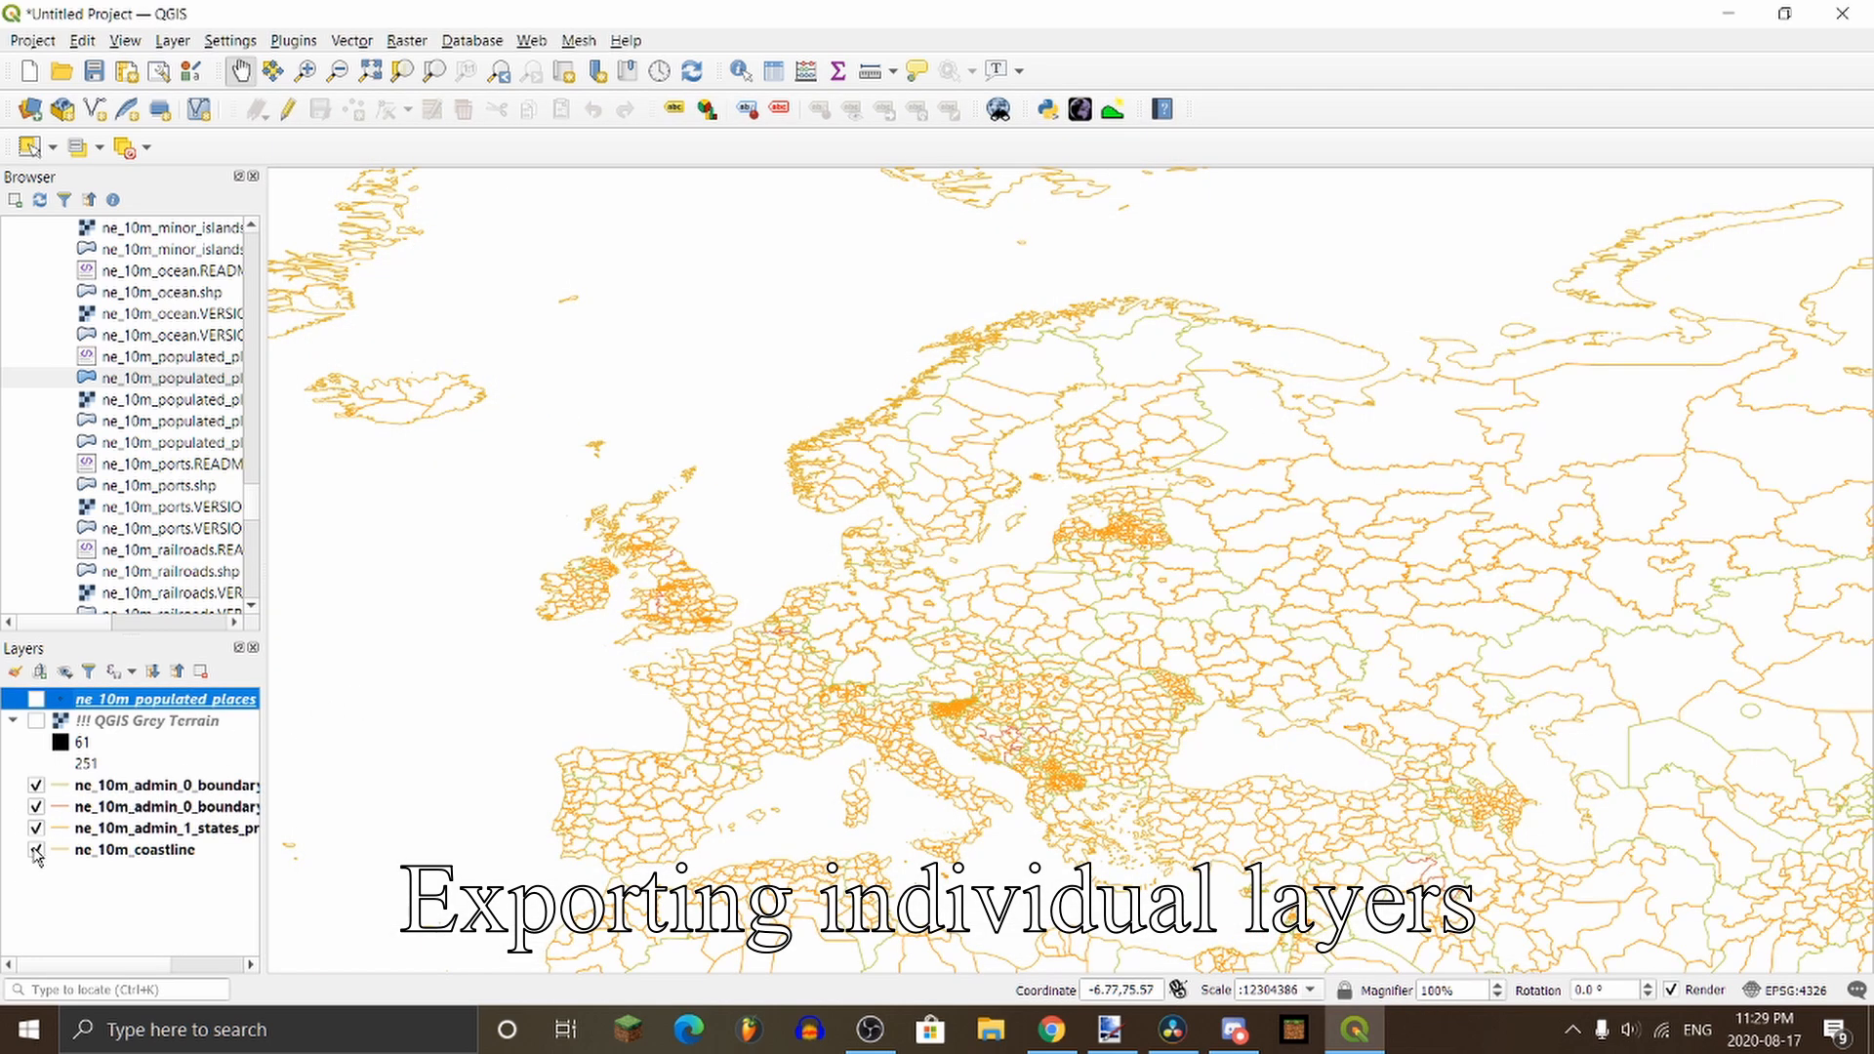
pyautogui.click(36, 850)
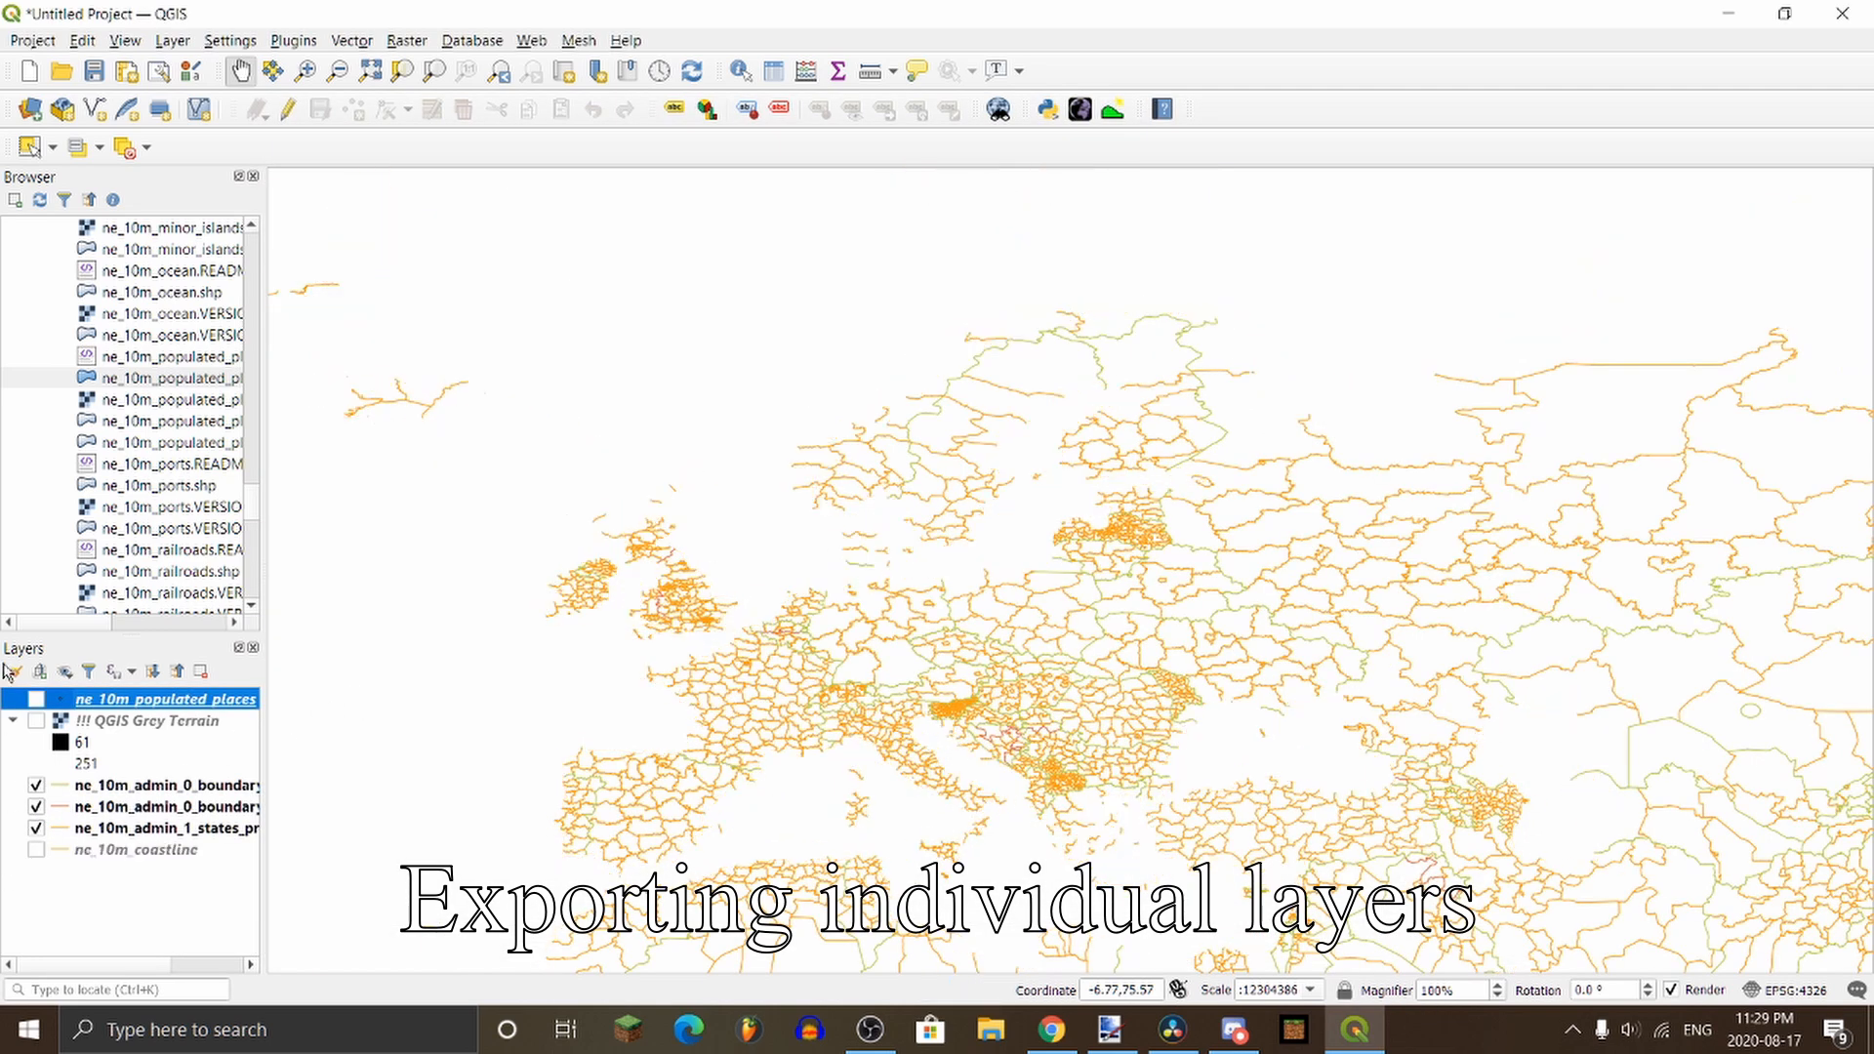
# Step: Create an untitled print layout with a 1920×1080 page and fill the page with a map of the borders
pyautogui.click(32, 41)
pyautogui.click(138, 431)
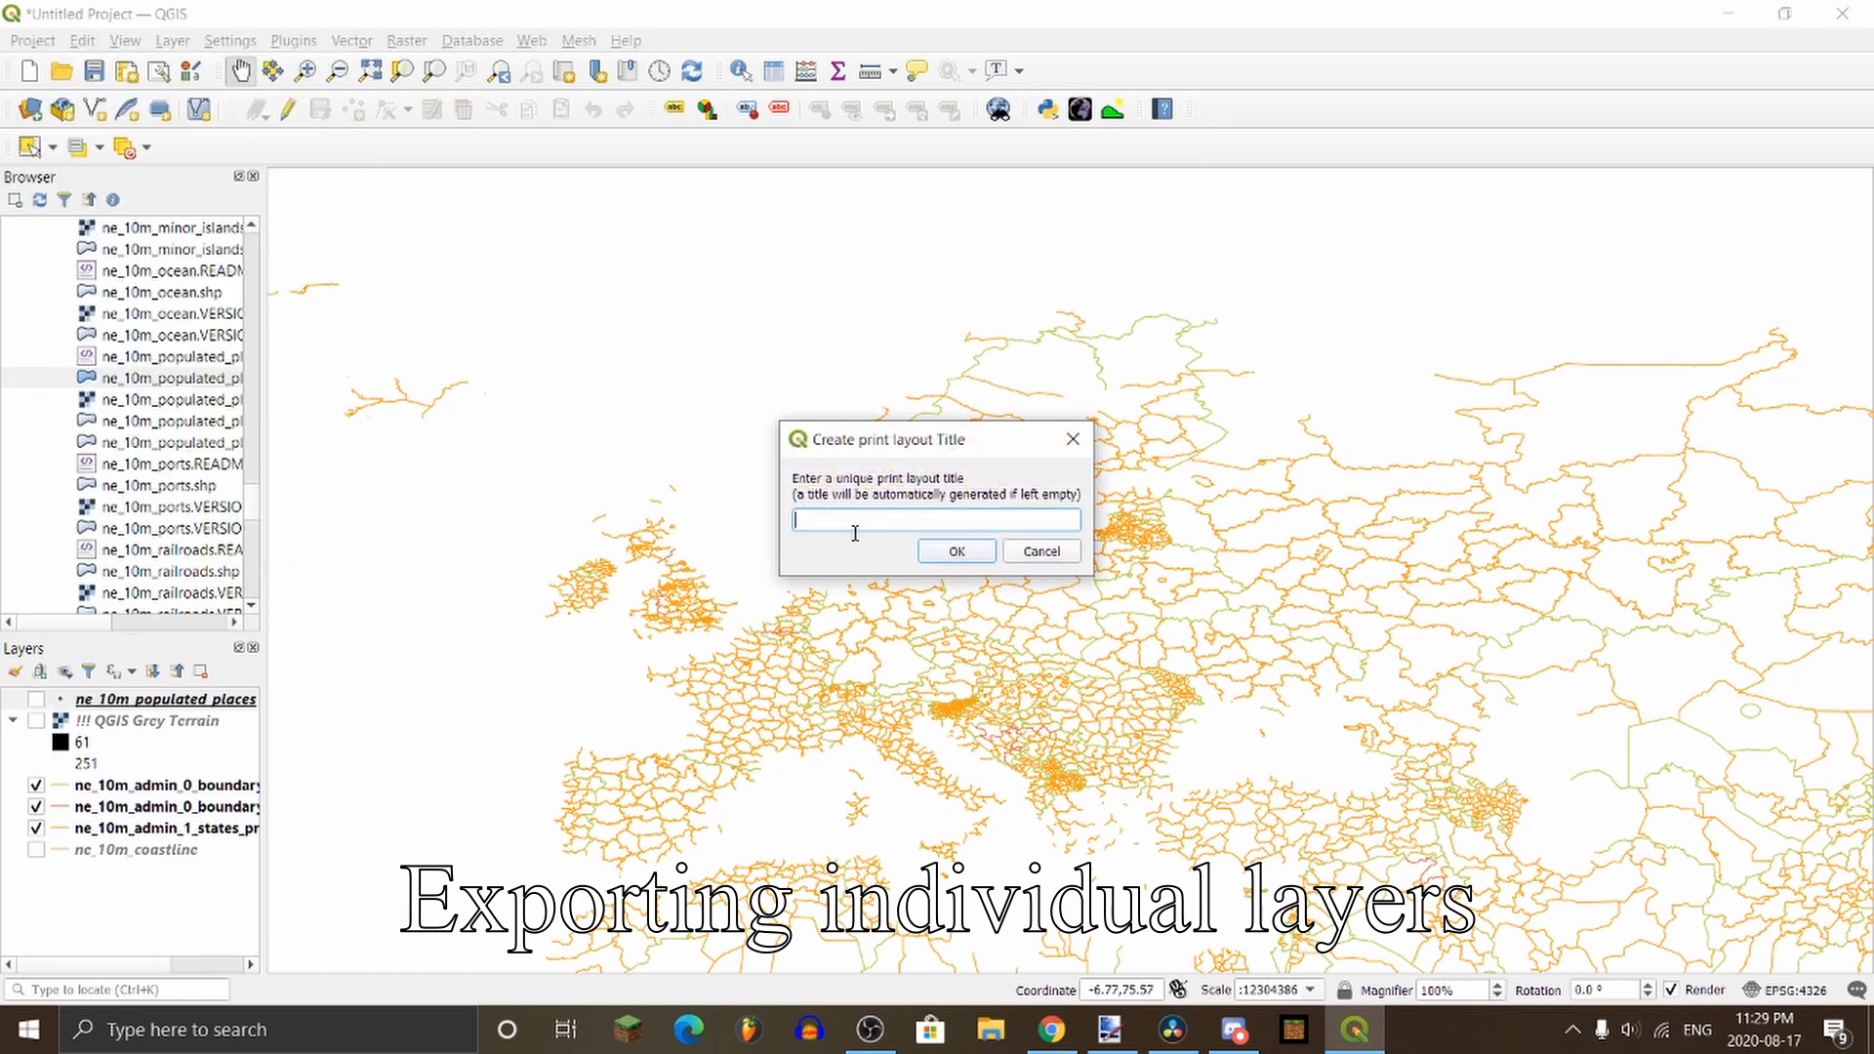
pyautogui.click(939, 555)
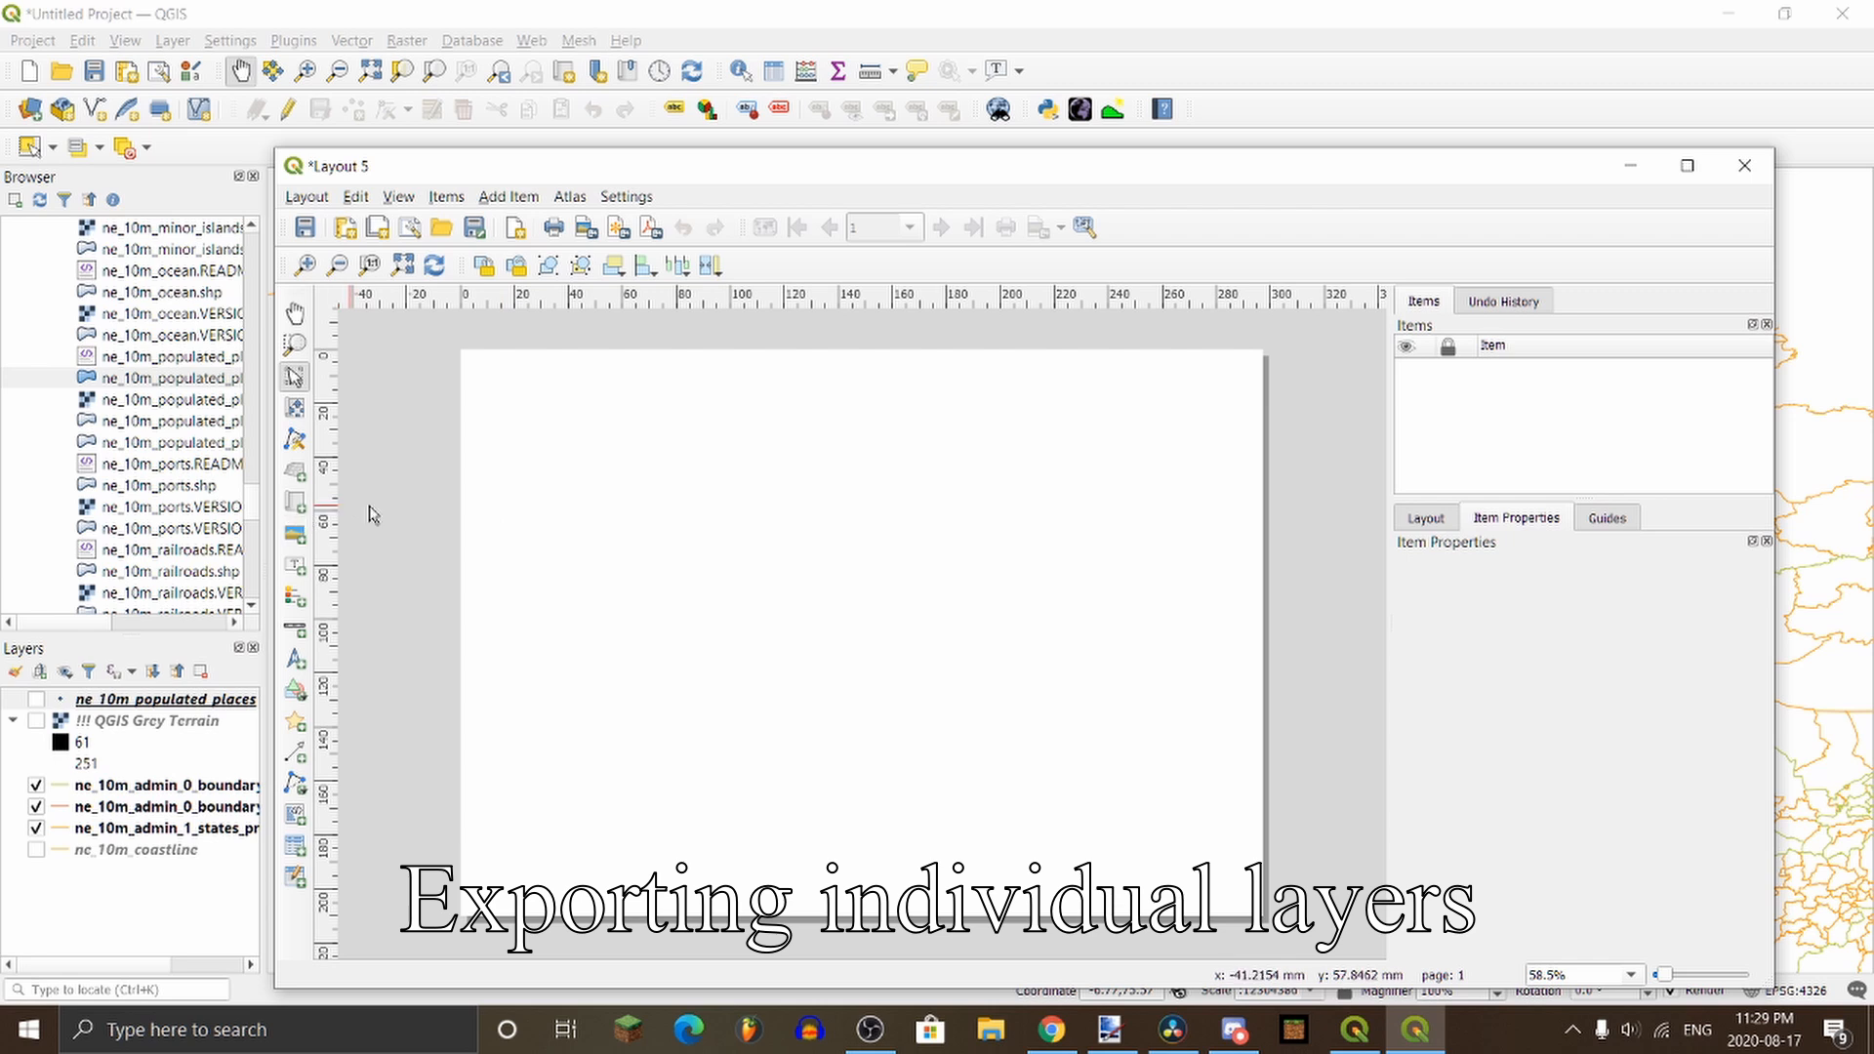
pyautogui.rightClick(630, 506)
pyautogui.click(727, 574)
pyautogui.click(1620, 610)
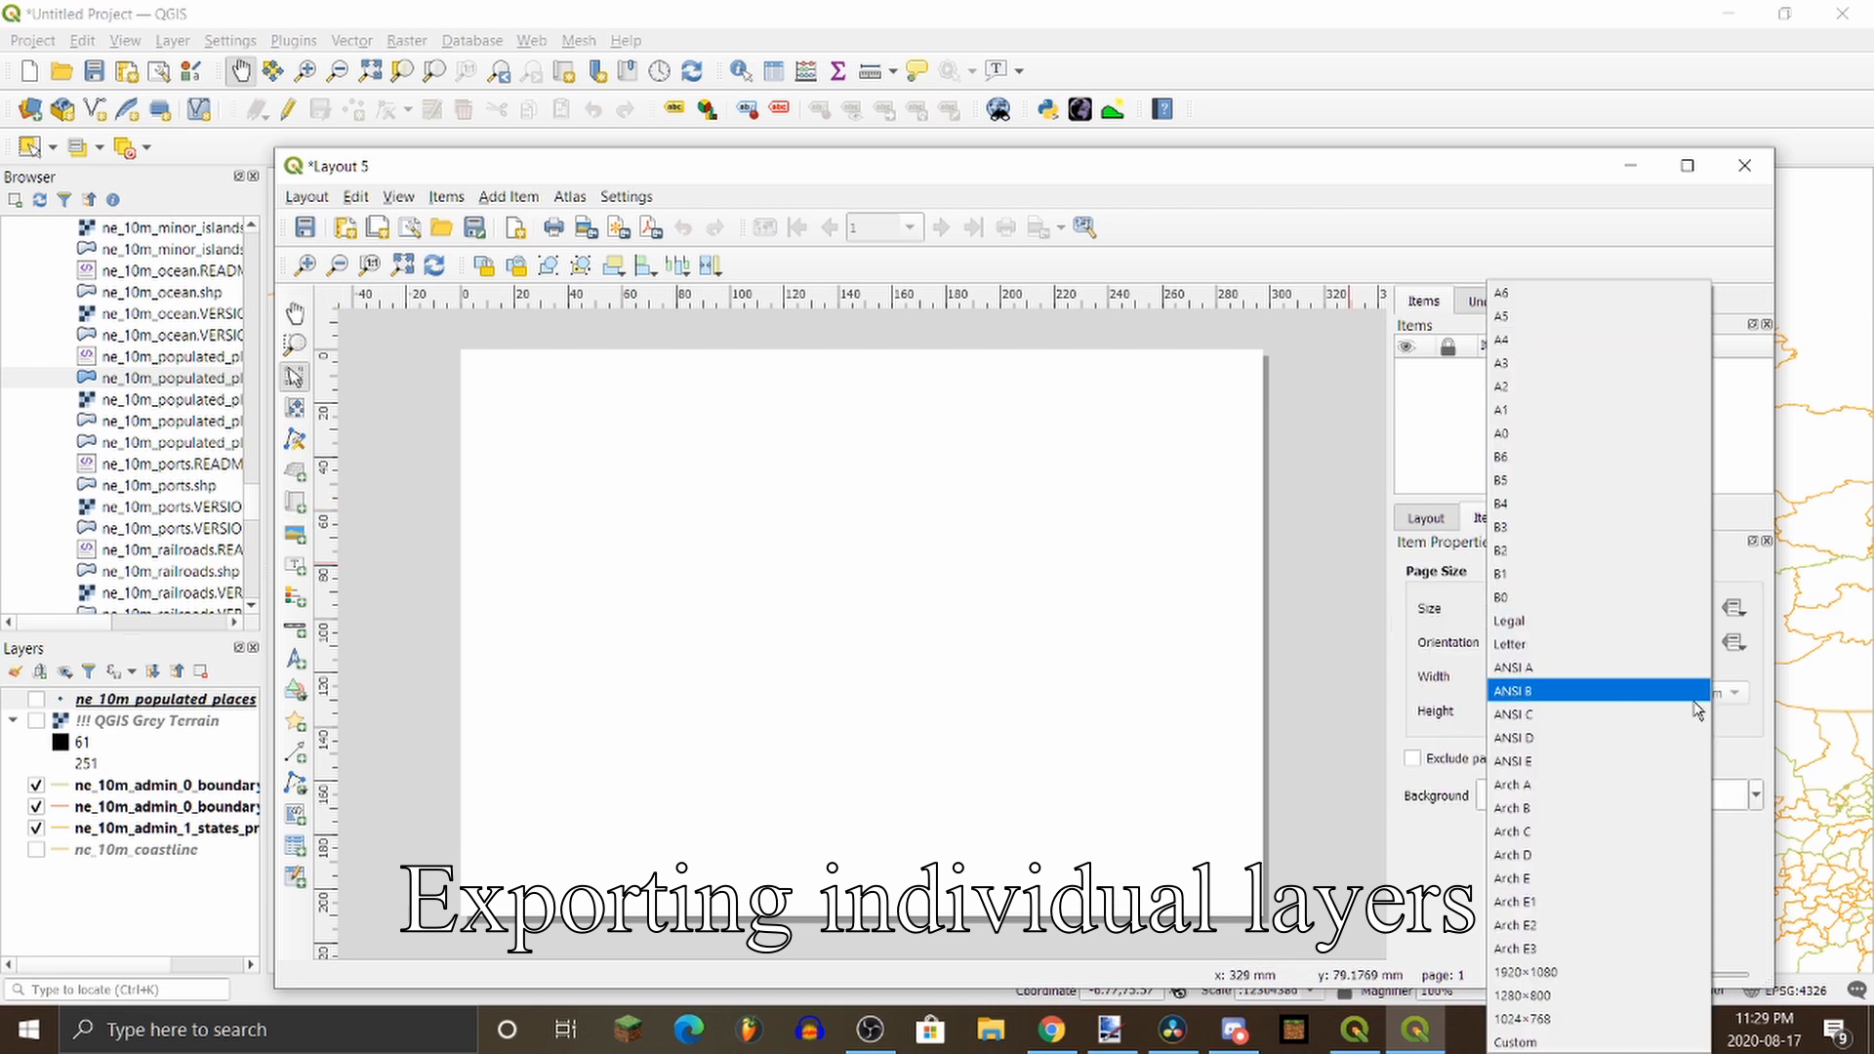
pyautogui.click(1589, 974)
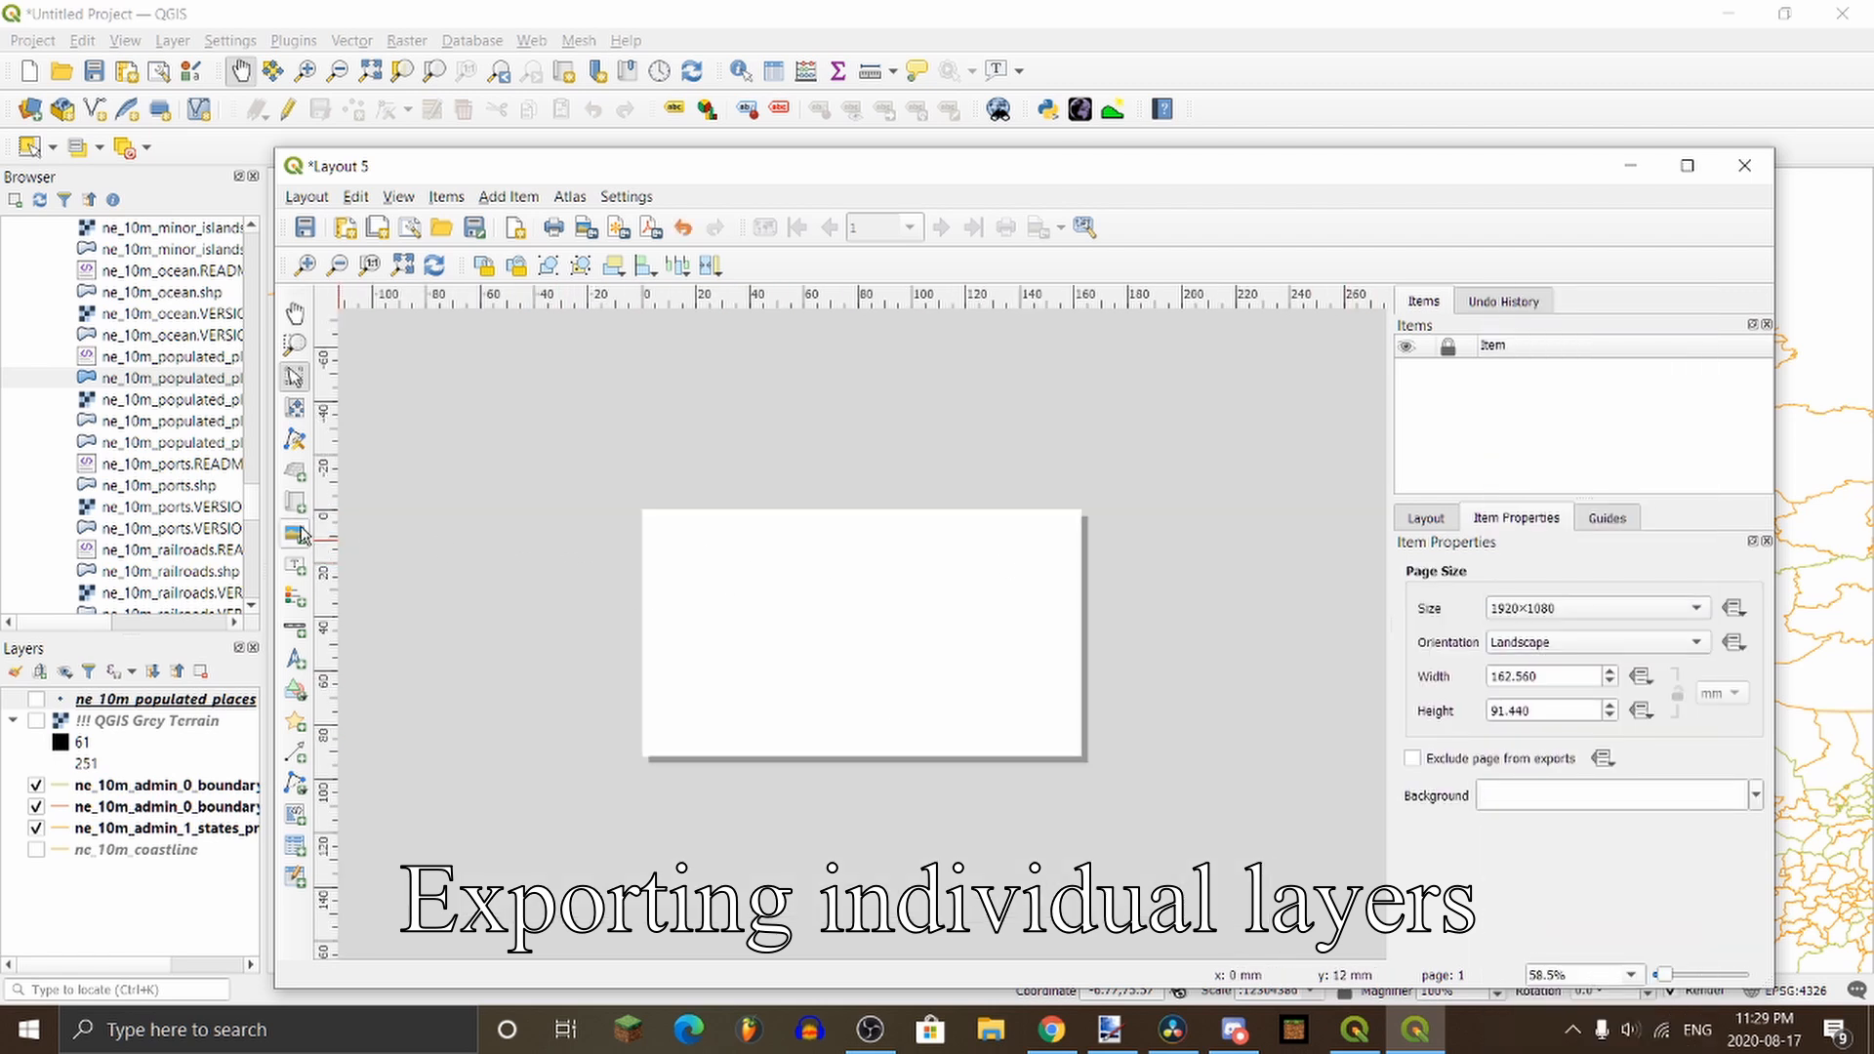
pyautogui.moveTo(641, 510); pyautogui.dragTo(1079, 756)
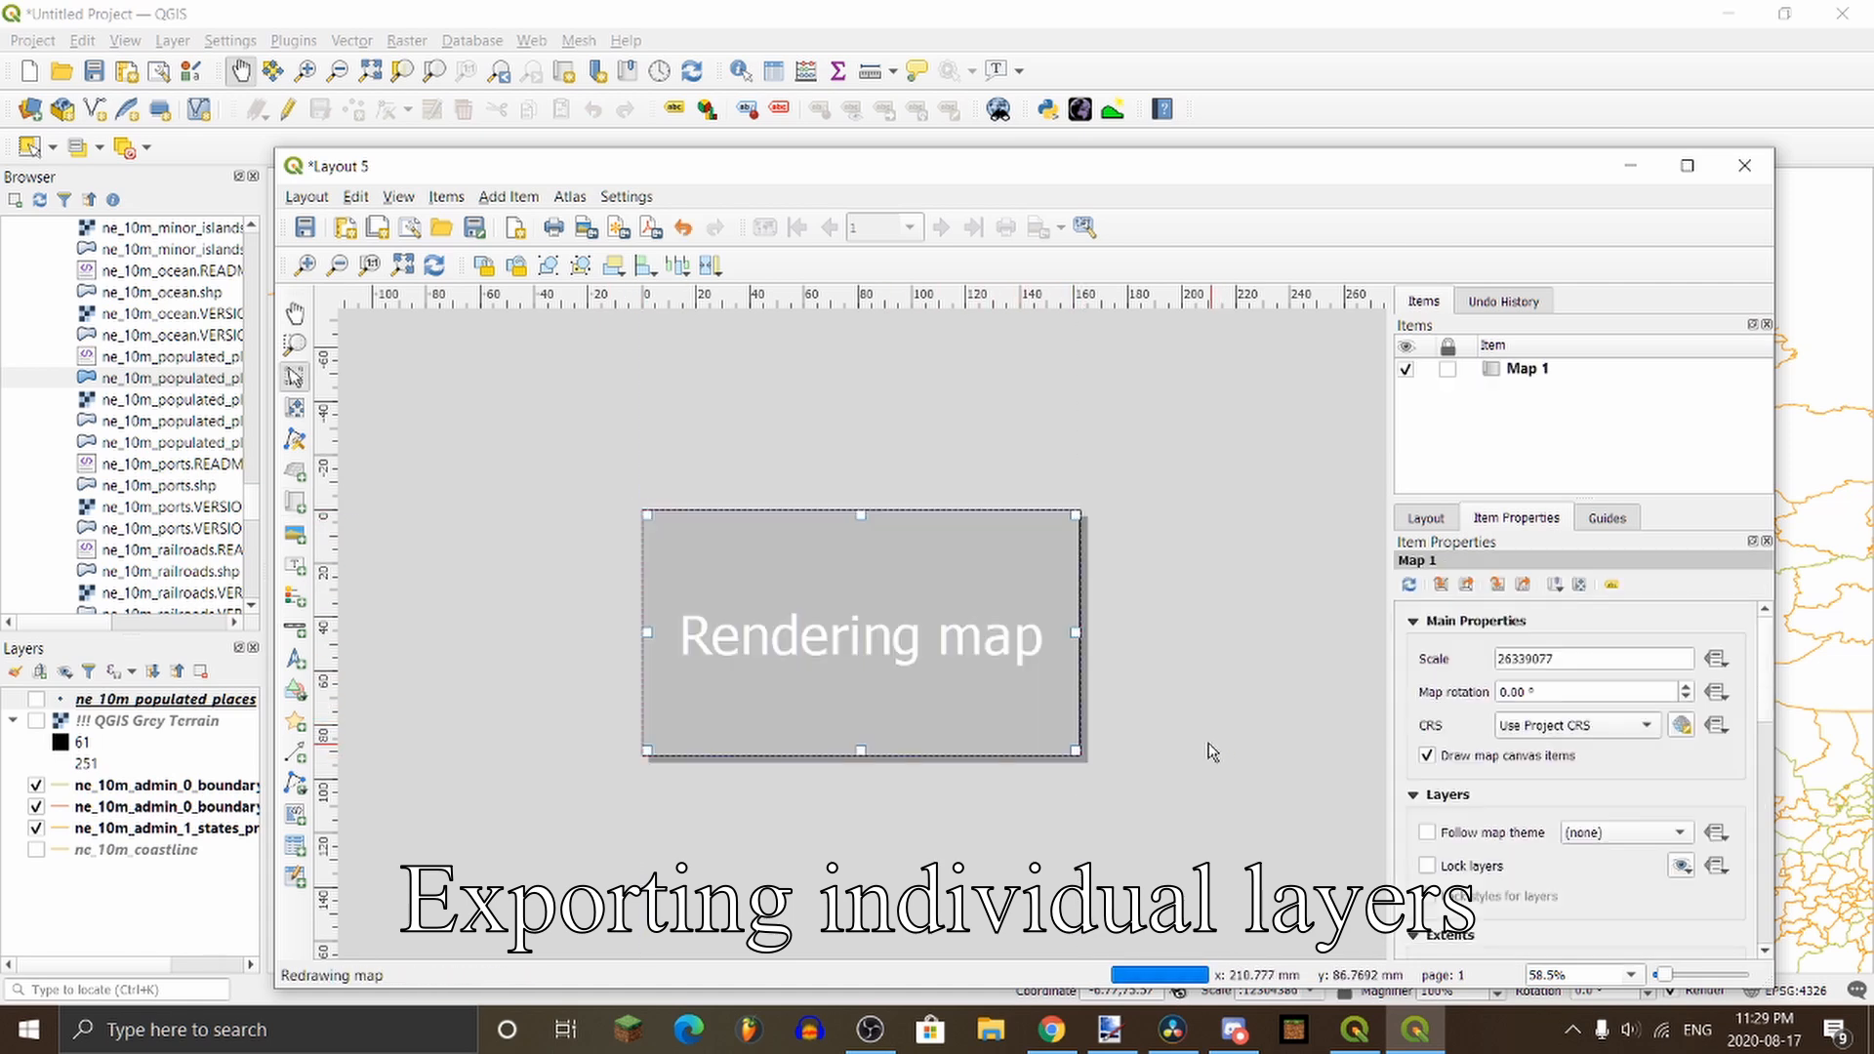
pyautogui.scroll(4, 774, 675)
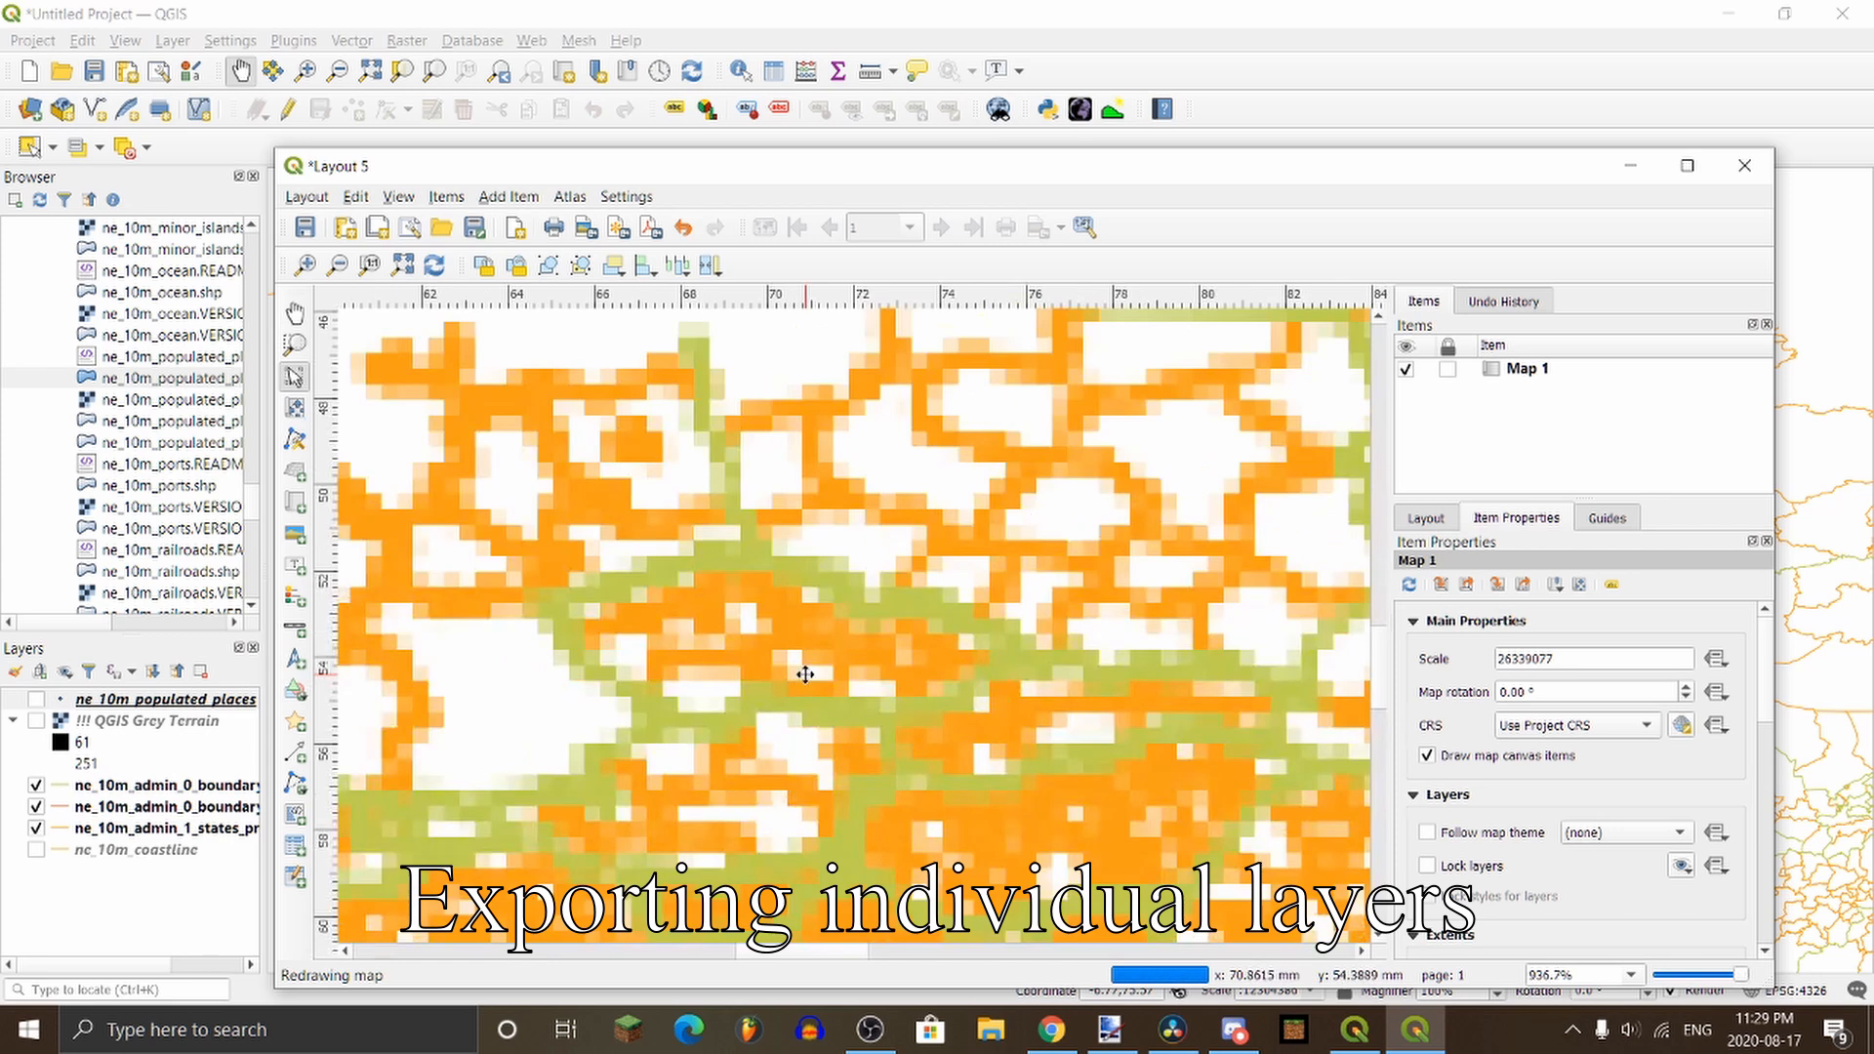
# Step: Export the borders layout as a PNG named Europe 4k Borders in the Downloads folder and close the layout
pyautogui.click(307, 196)
pyautogui.click(403, 527)
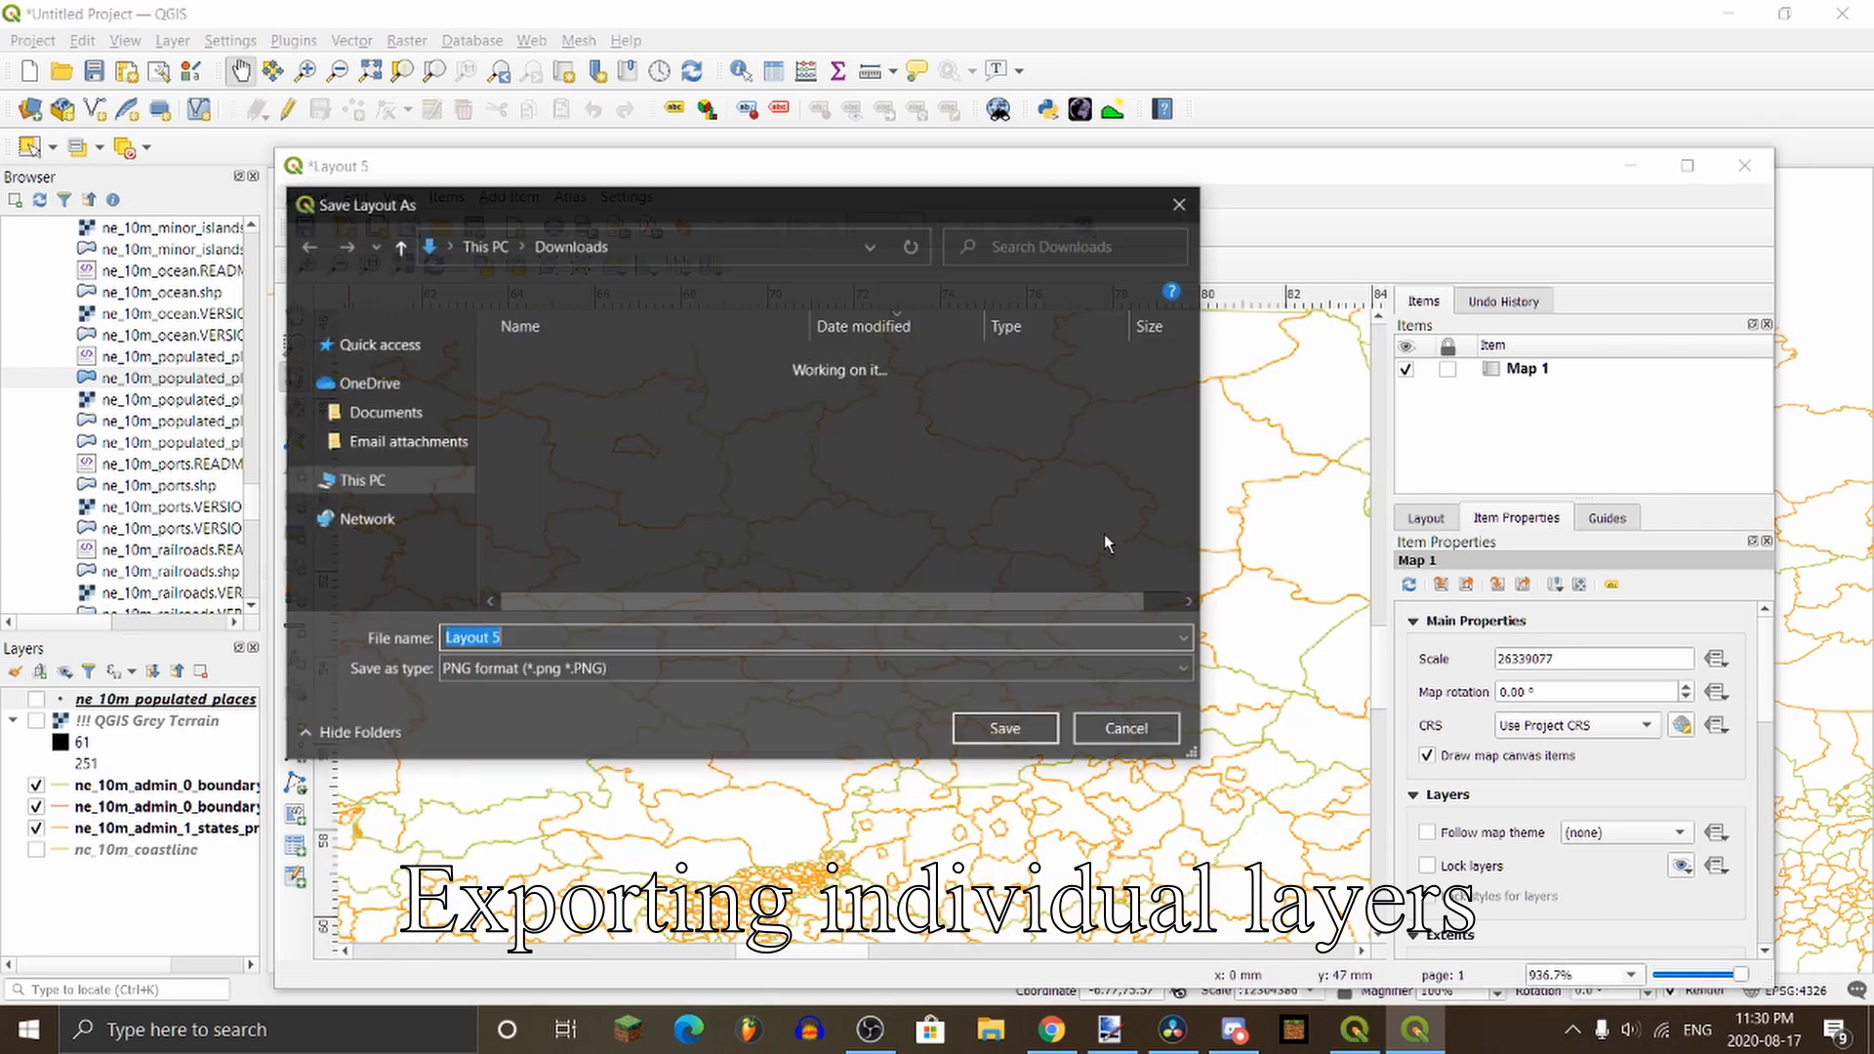
pyautogui.write('Europ')
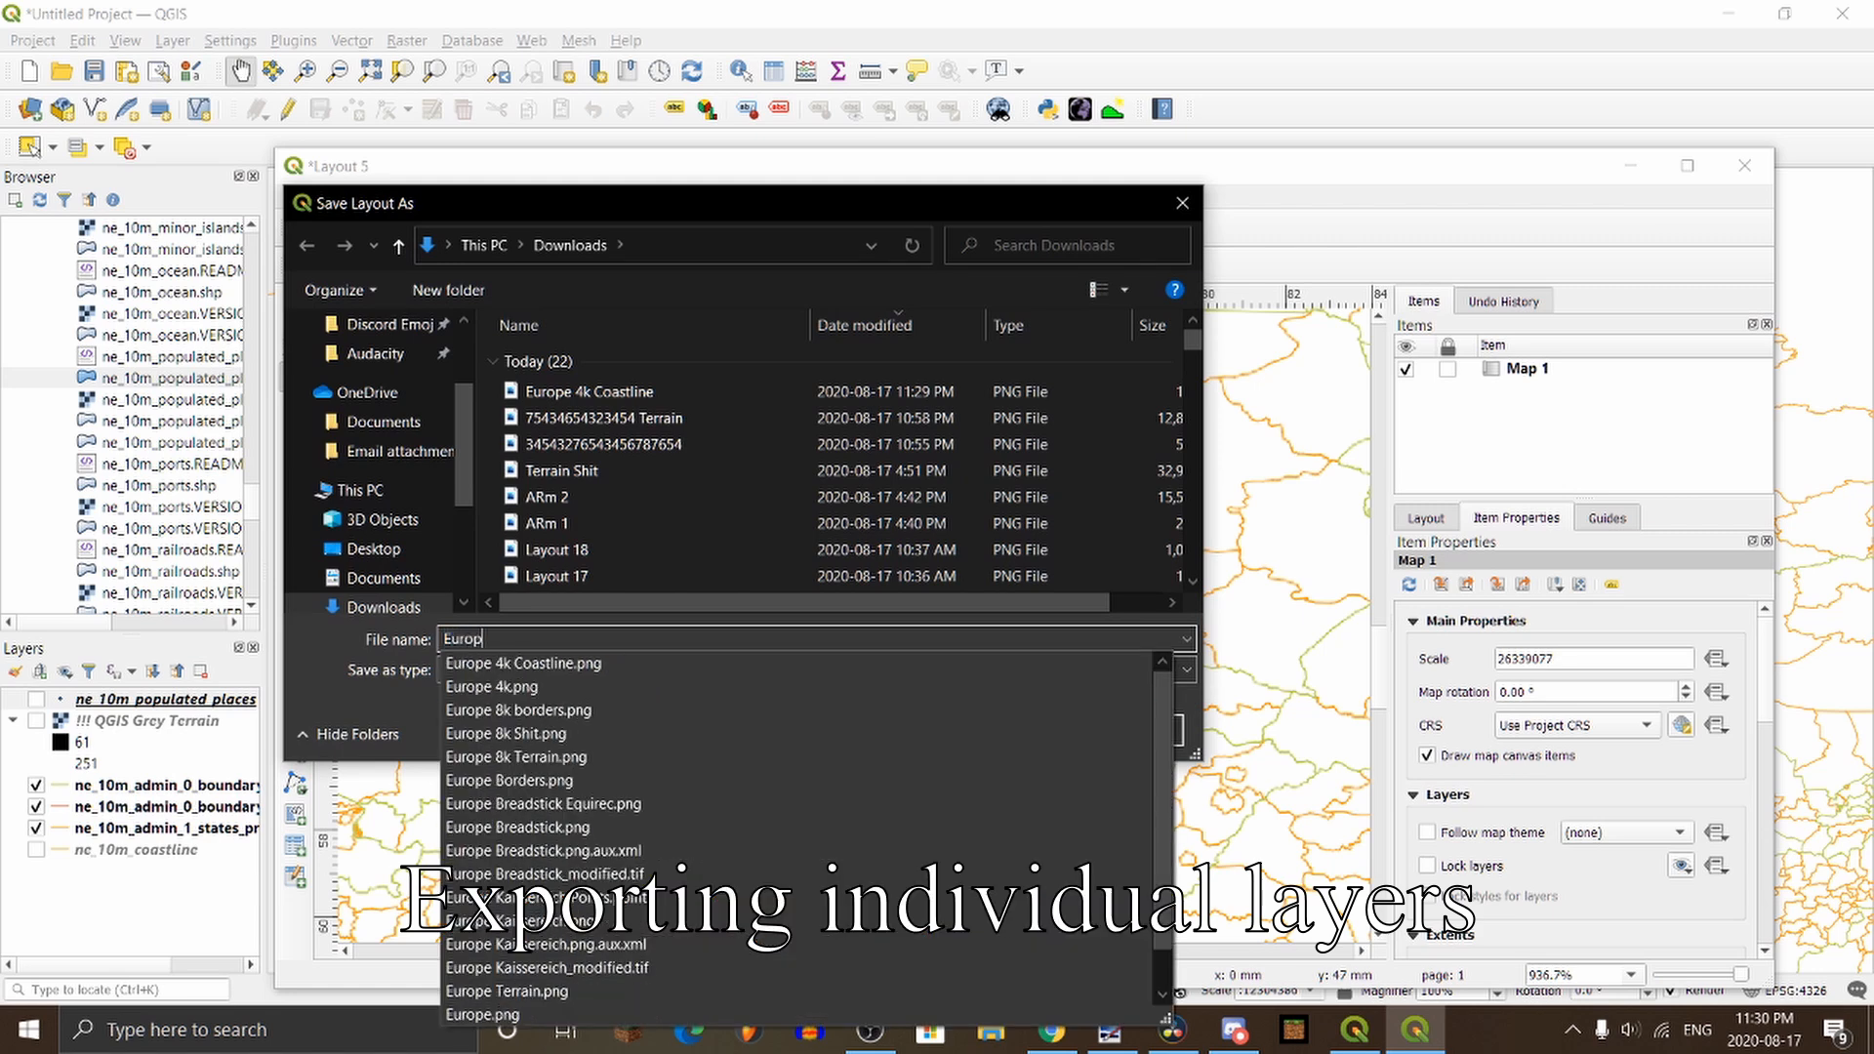
pyautogui.write('e 4k')
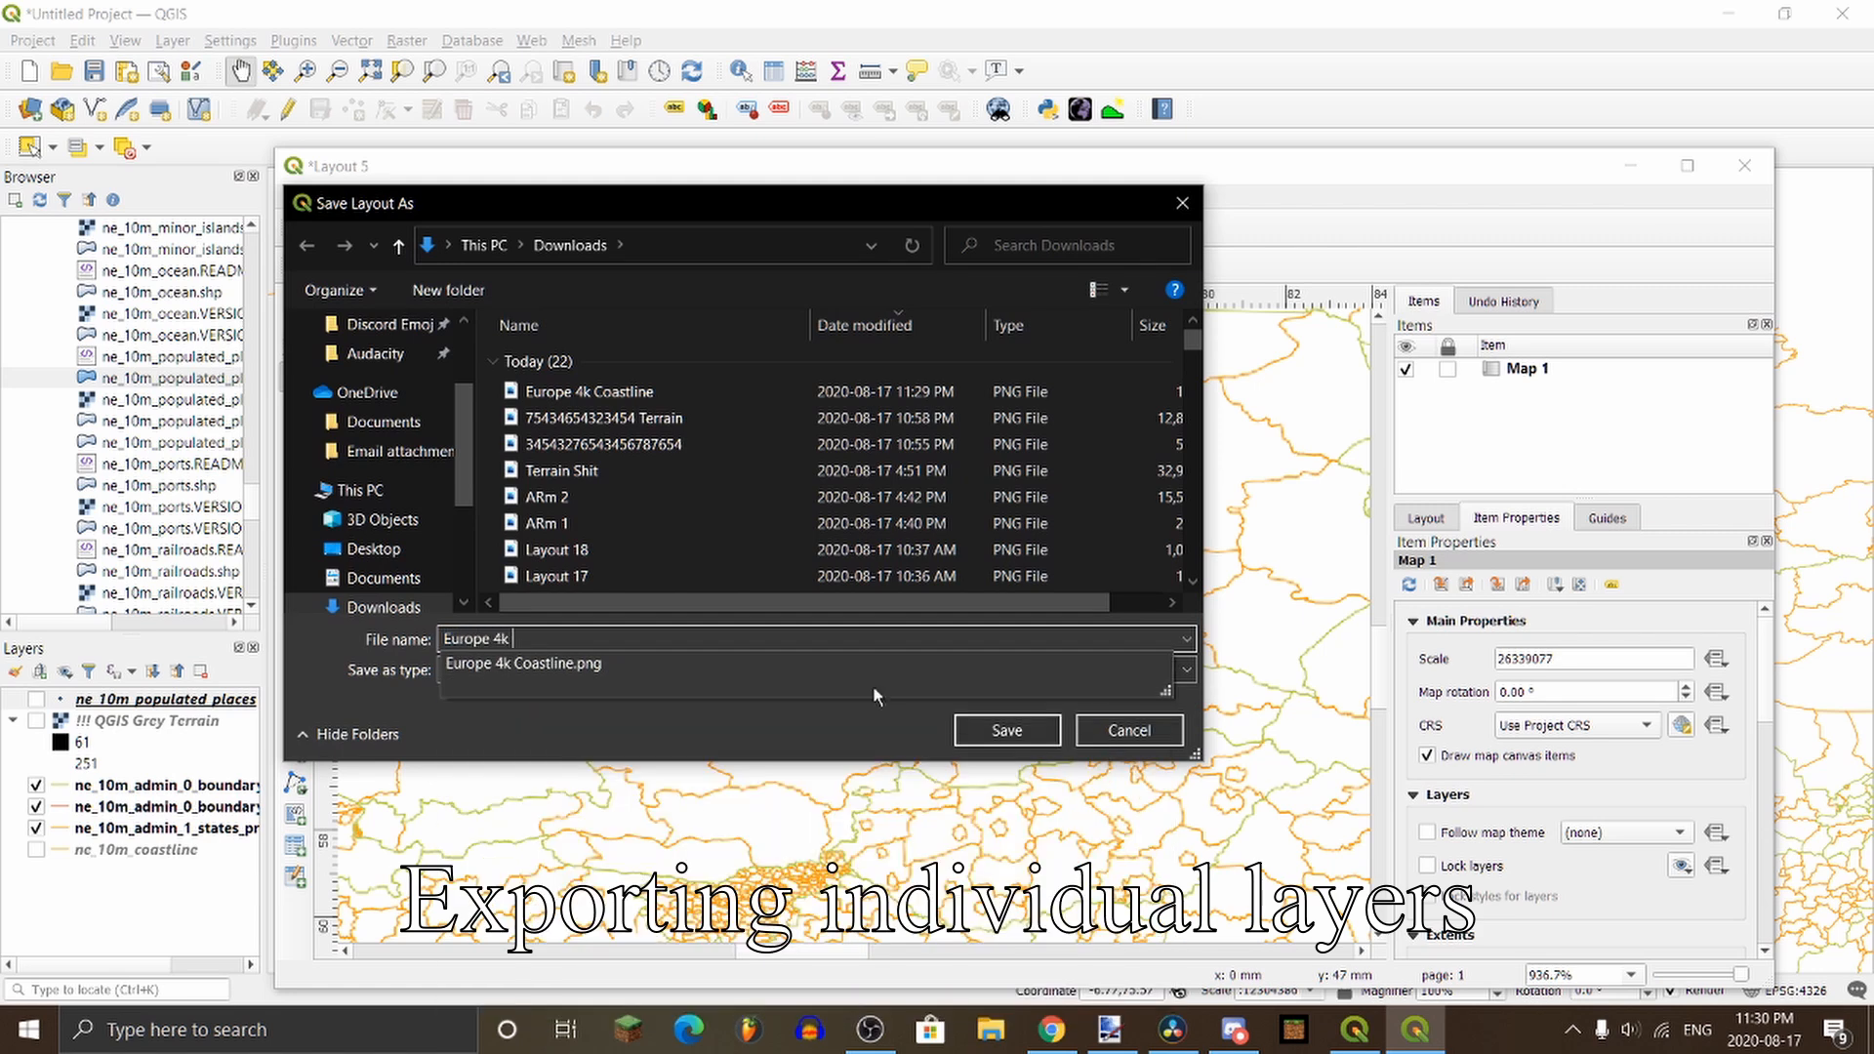
pyautogui.write(' P')
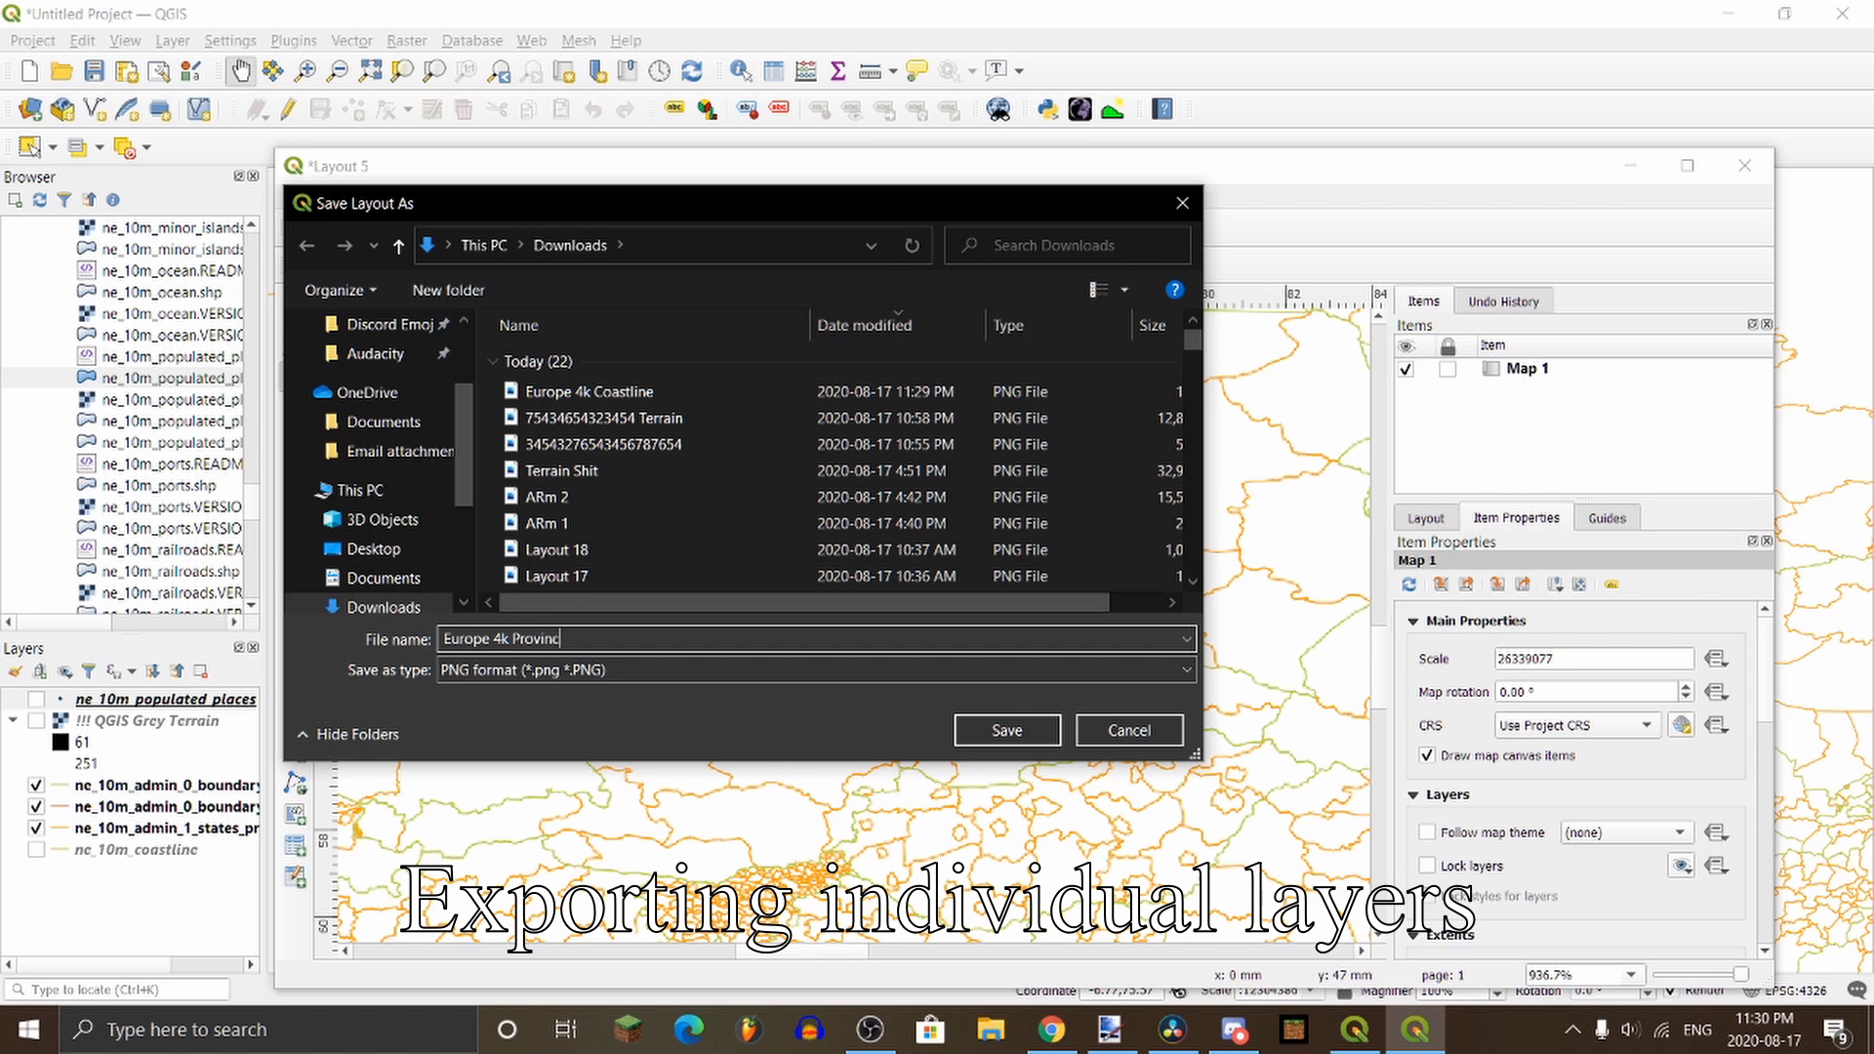
pyautogui.write('ro')
pyautogui.press('BackSpace')
pyautogui.press('BackSpace')
pyautogui.press('BackSpace')
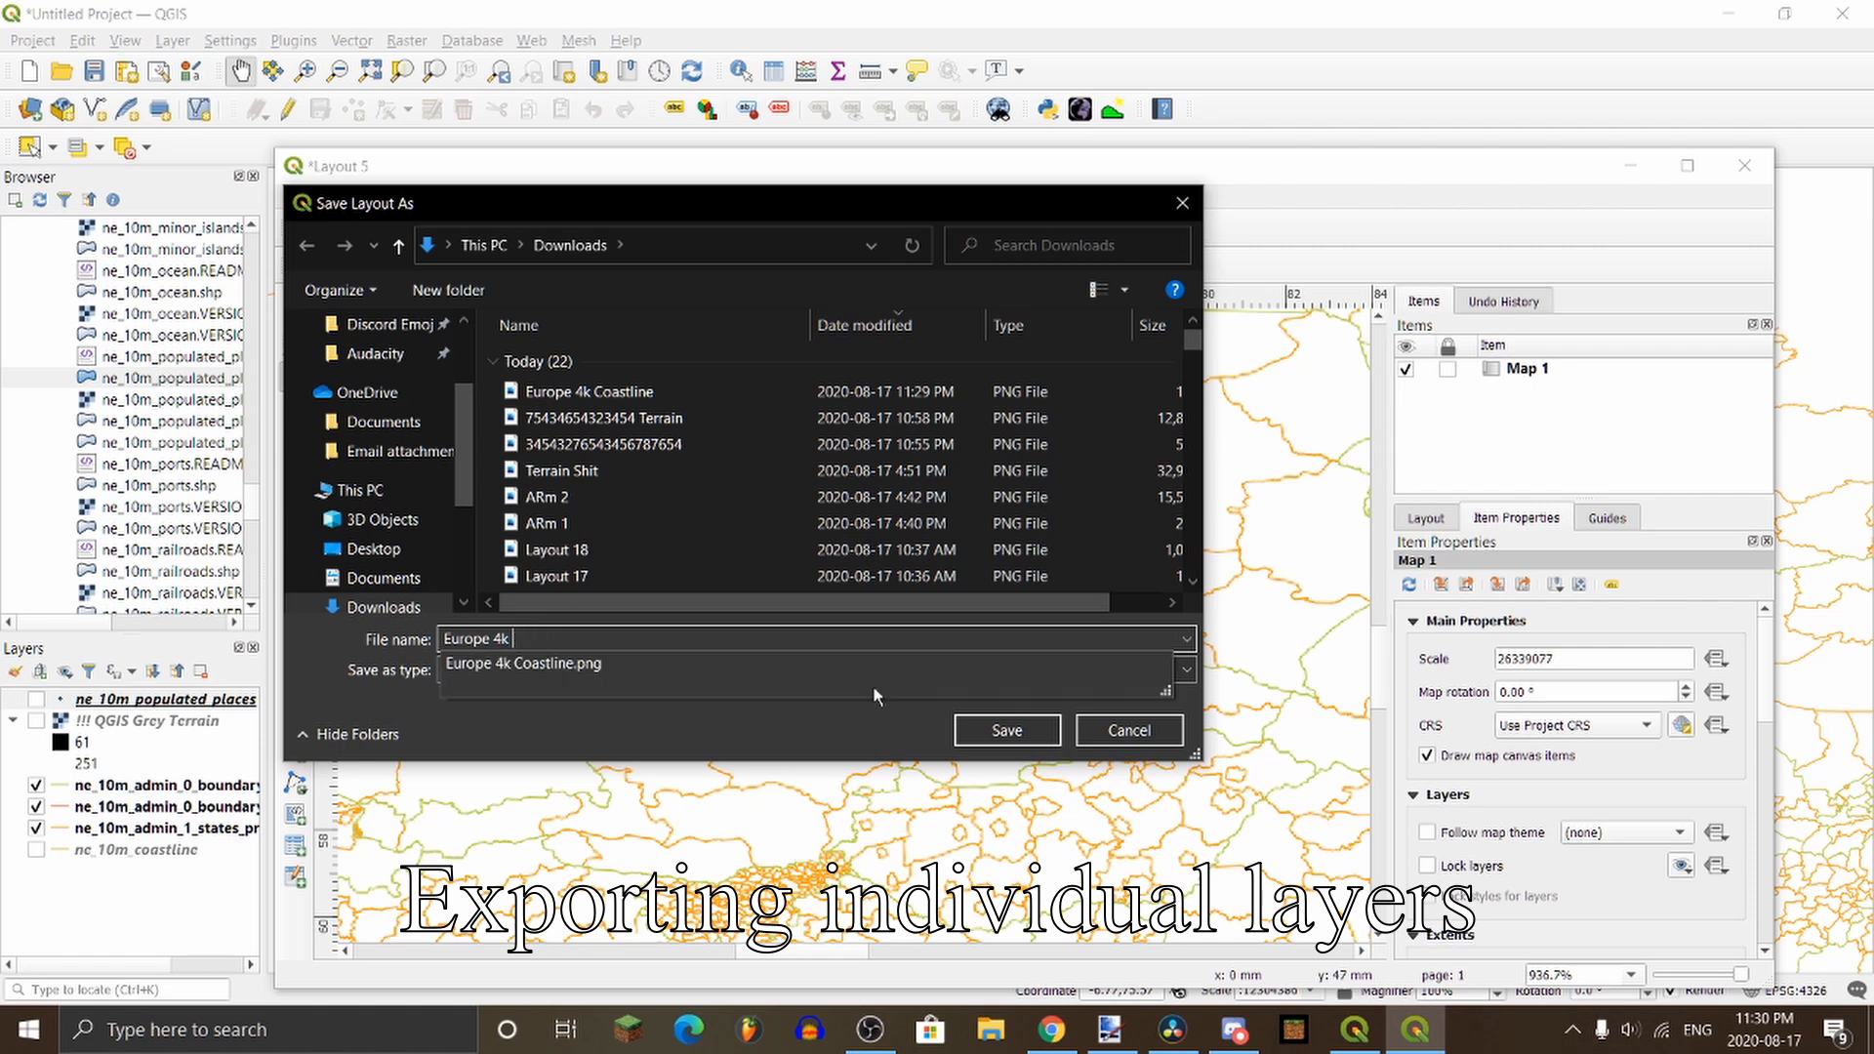
pyautogui.write('Border')
pyautogui.press('Return')
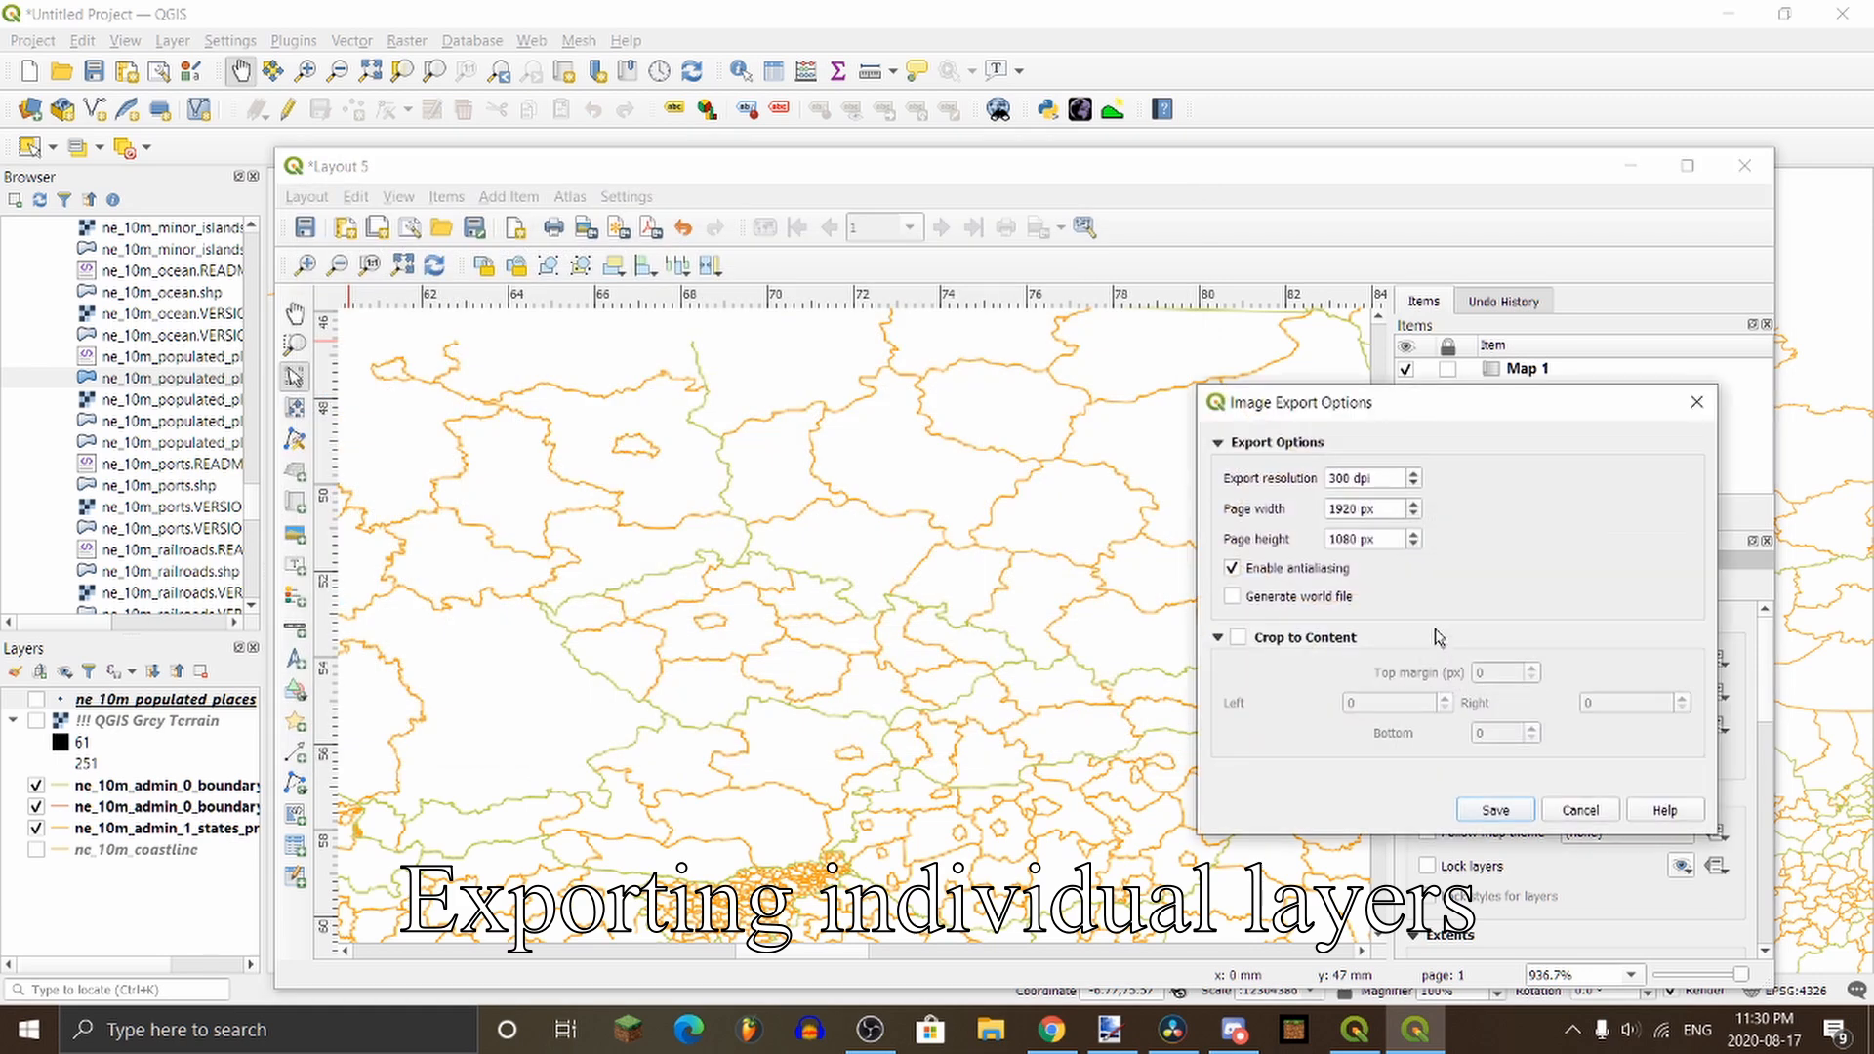
pyautogui.click(1340, 479)
pyautogui.press('Return')
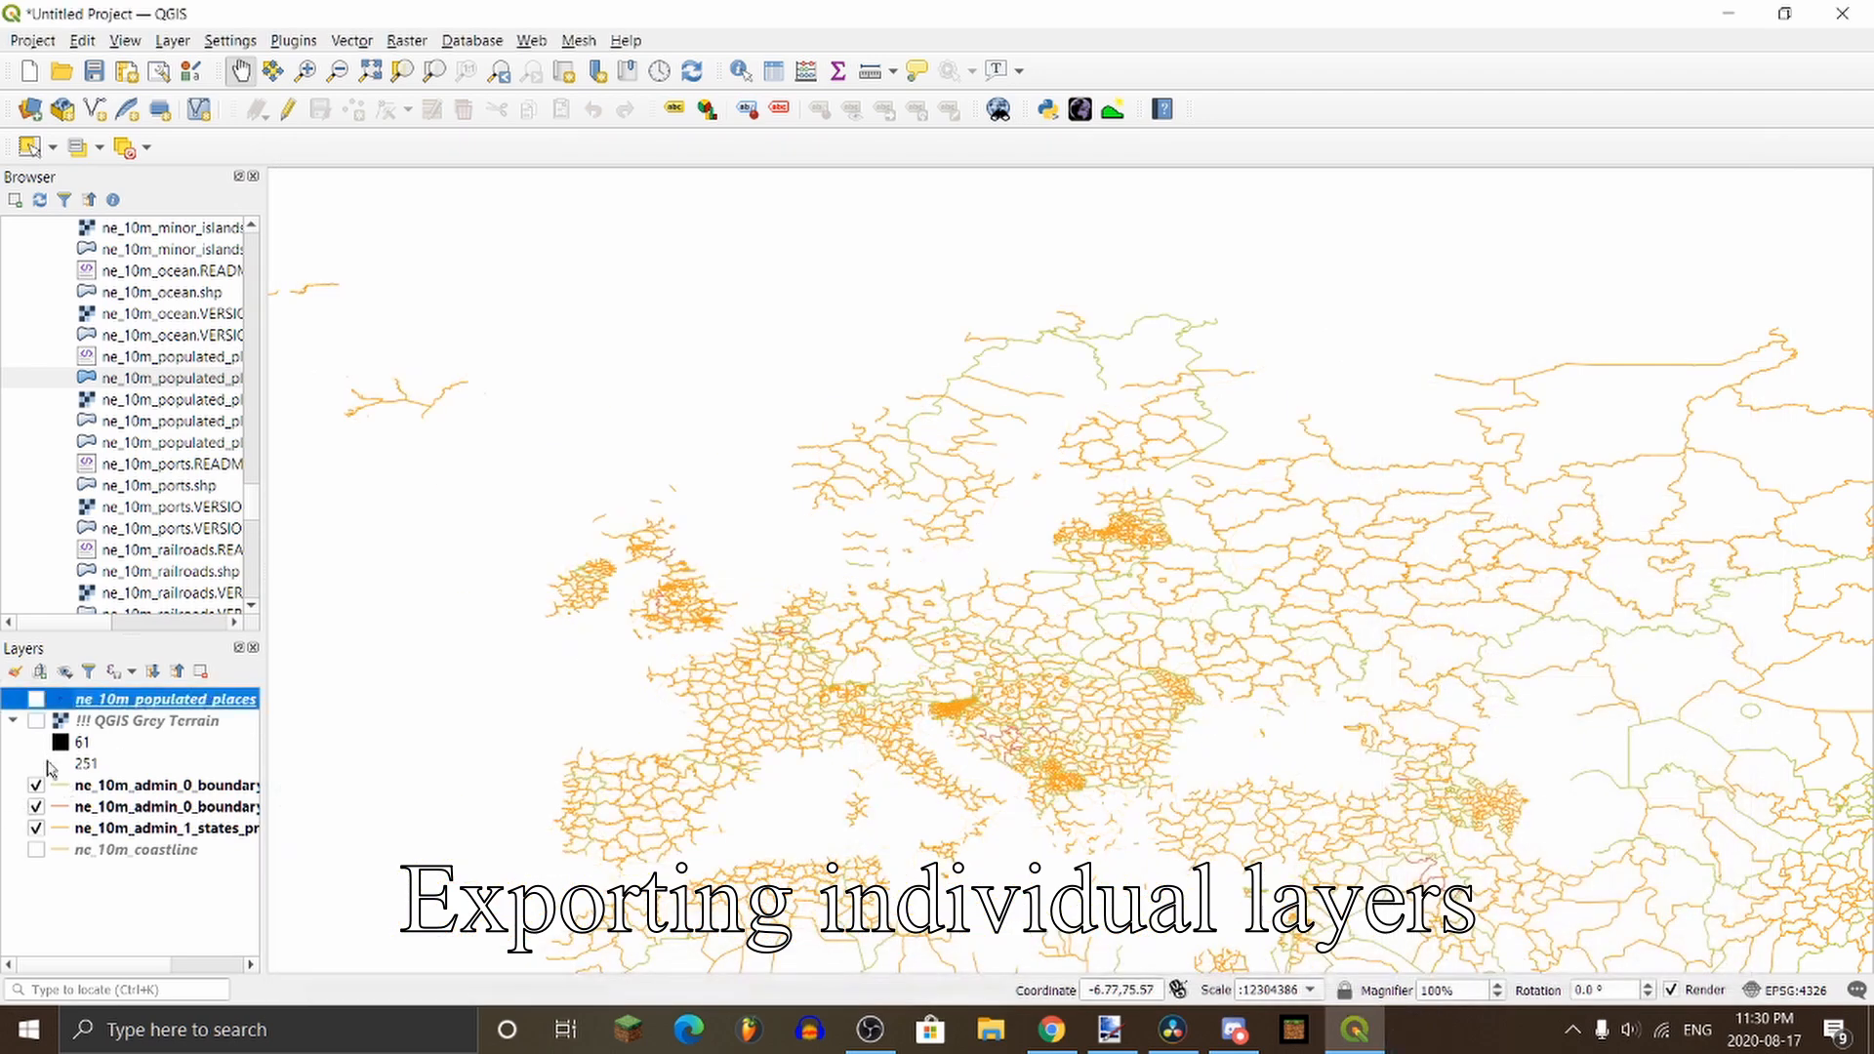
# Step: Turn on the QGIS Grey Terrain layer and create another print layout with an automatic title
pyautogui.click(37, 723)
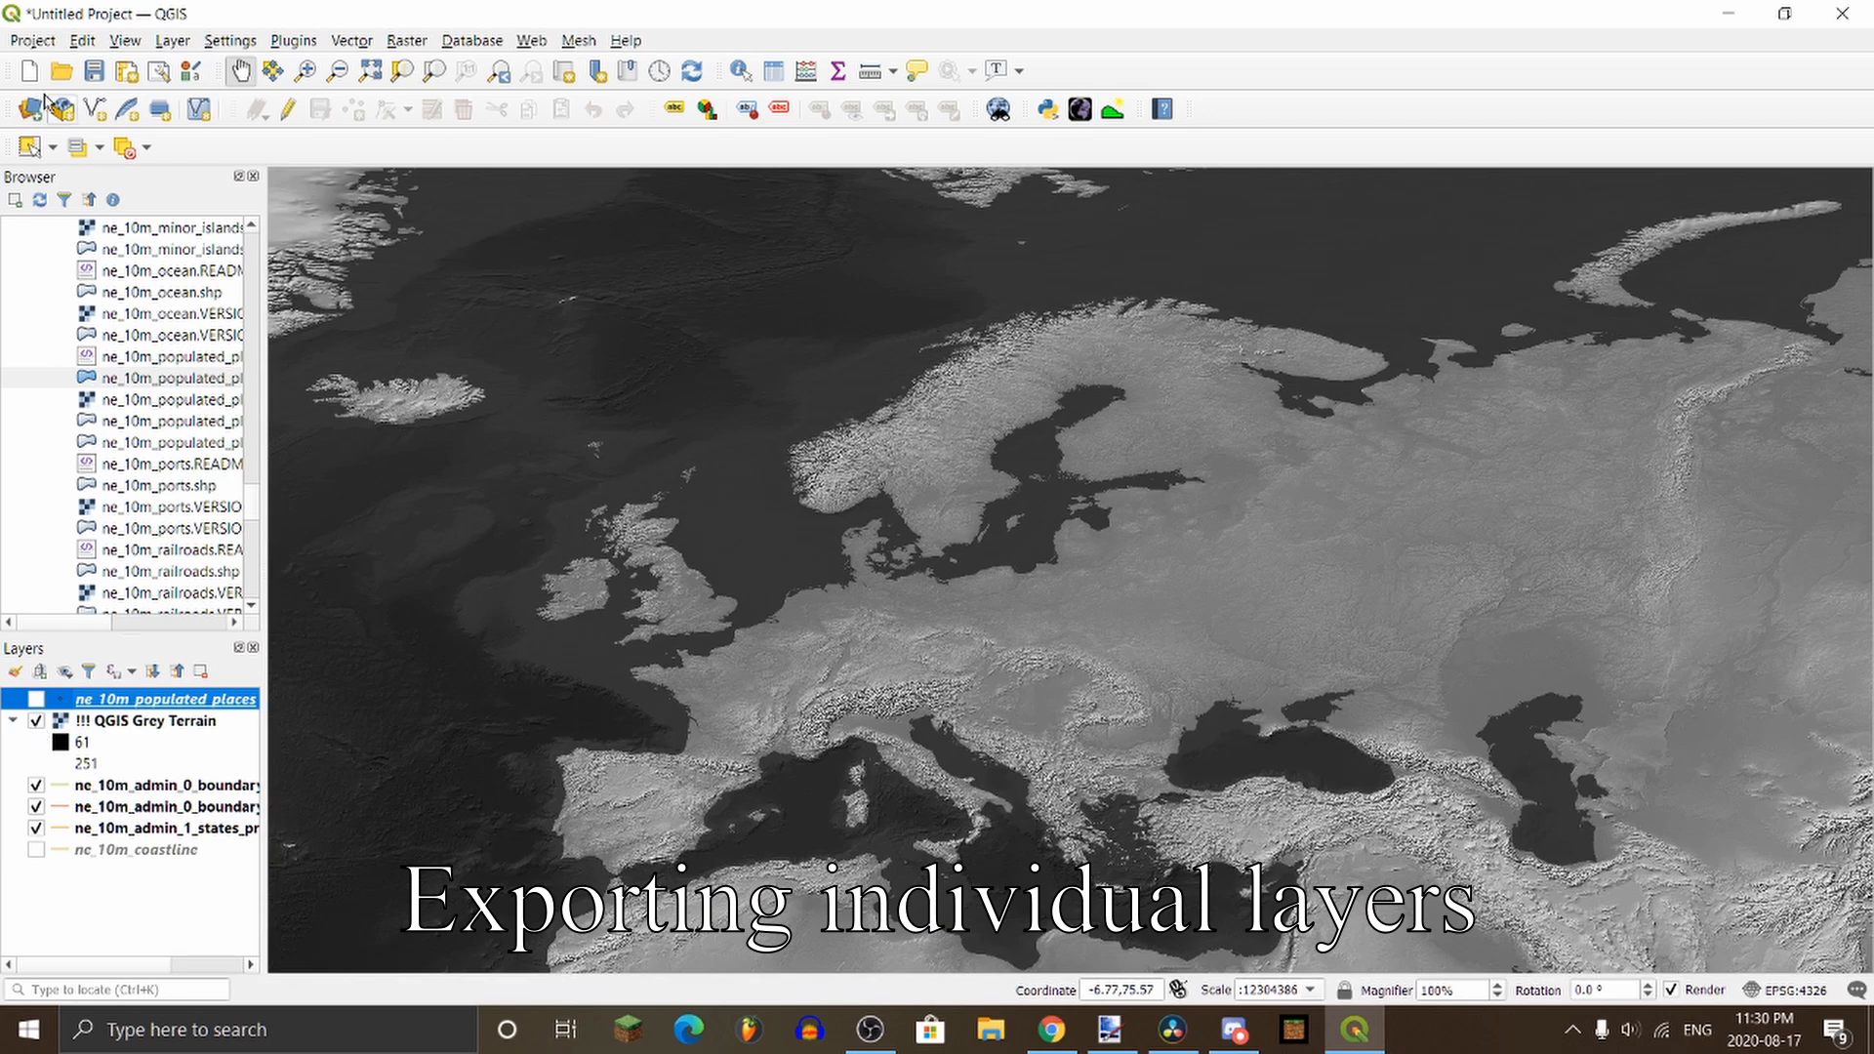
pyautogui.click(32, 40)
pyautogui.click(280, 429)
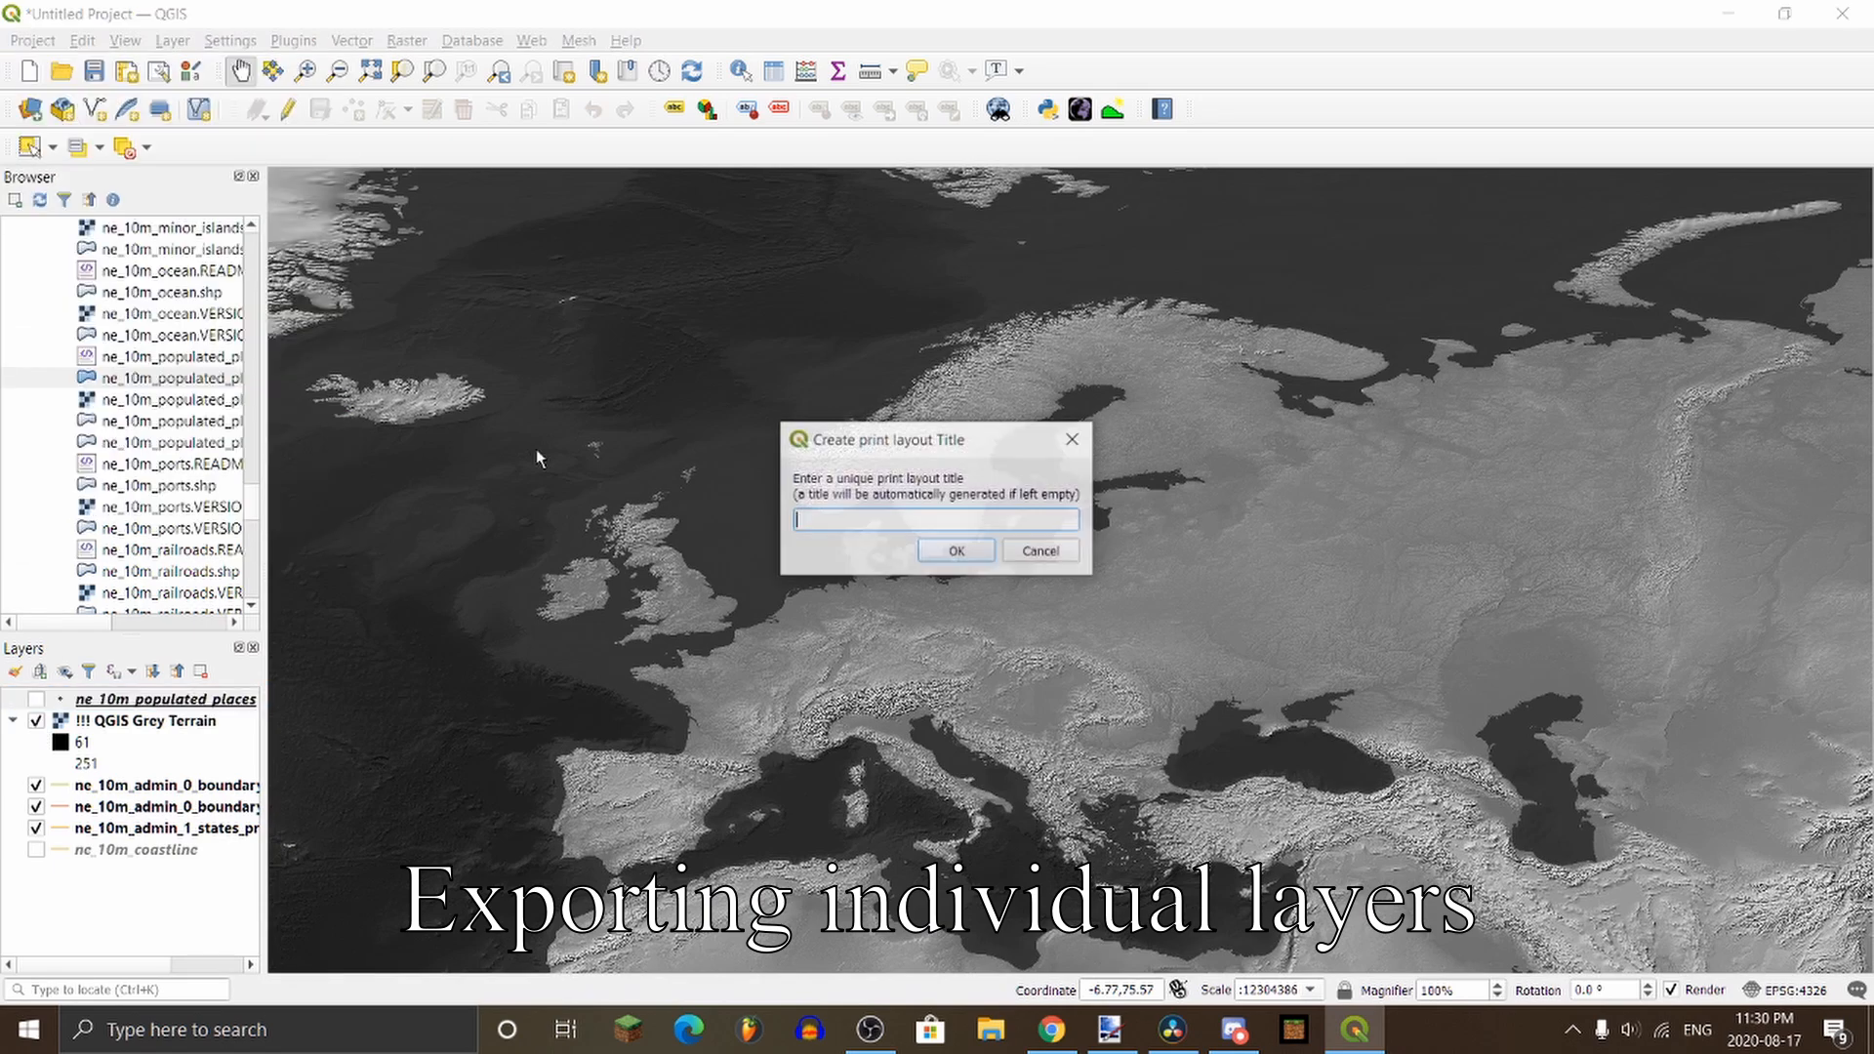
pyautogui.click(927, 550)
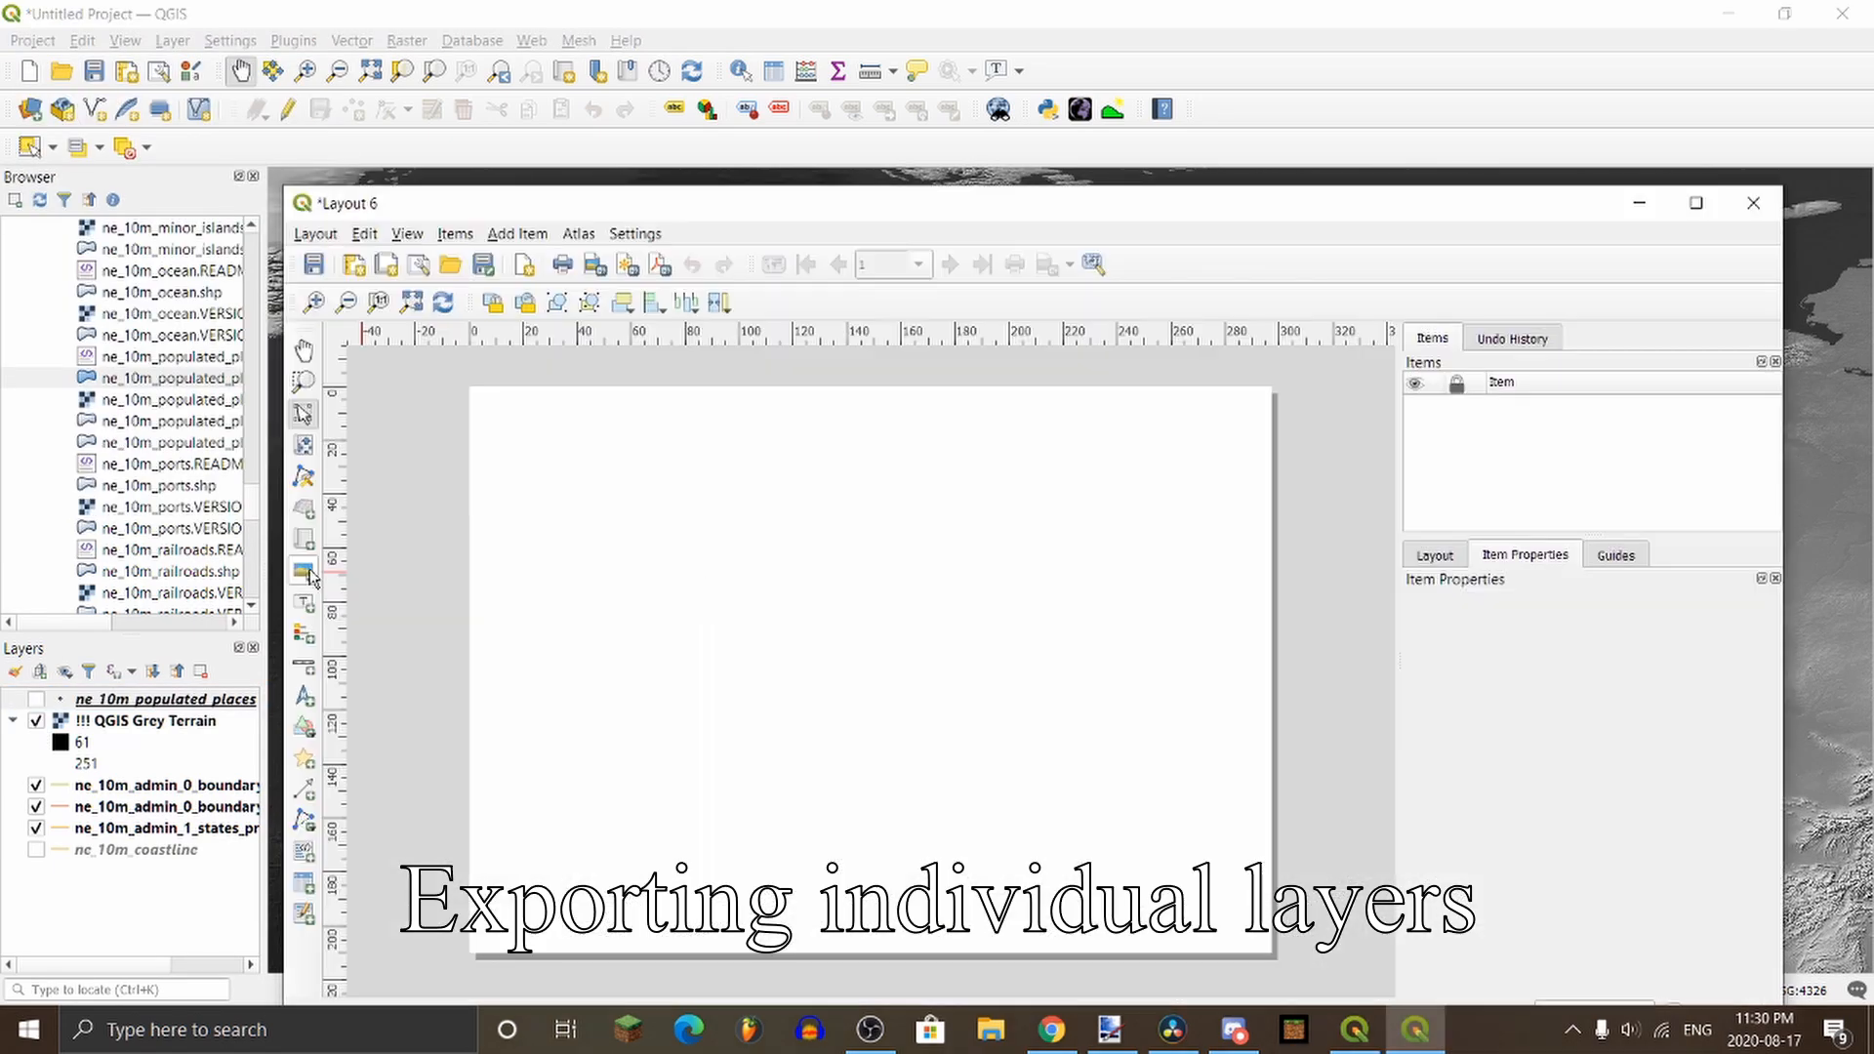
# Step: Set the layout page size to 1920×1080 and cover the page with a map item of the terrain
pyautogui.click(305, 546)
pyautogui.rightClick(602, 581)
pyautogui.click(721, 633)
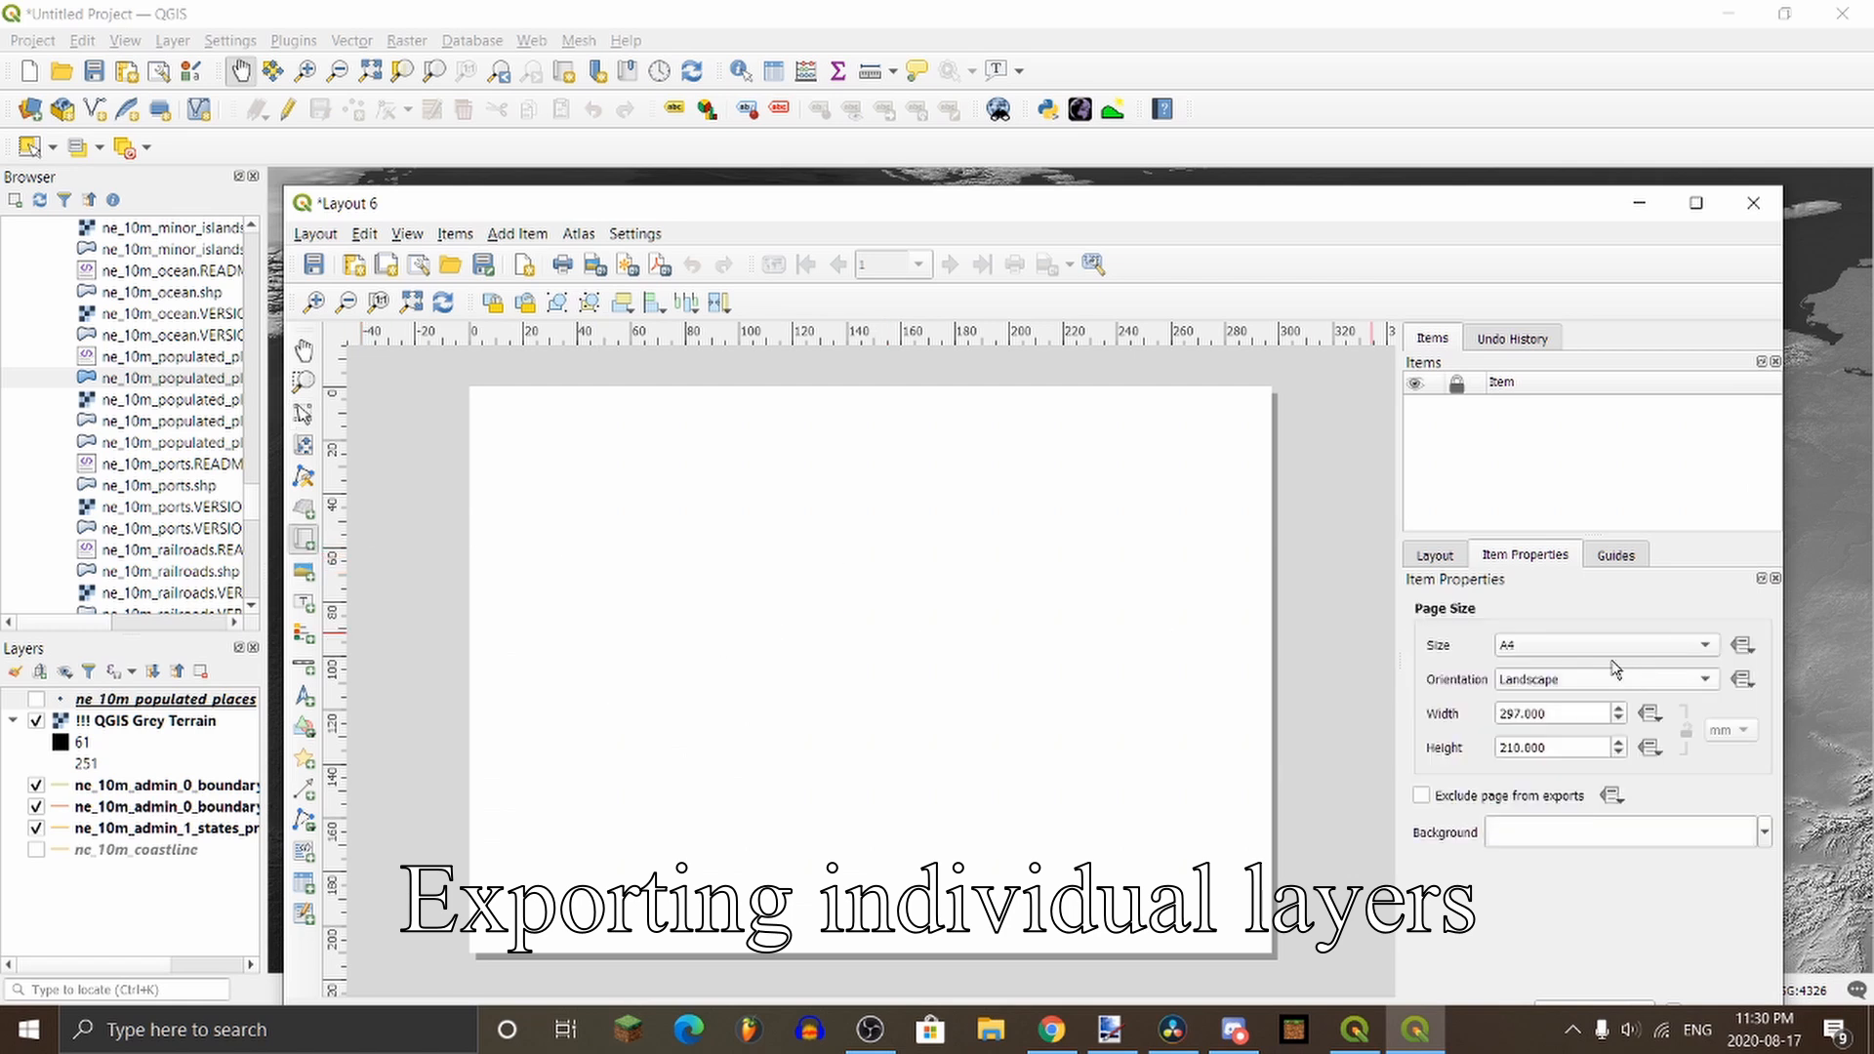
pyautogui.click(1609, 648)
pyautogui.click(1620, 972)
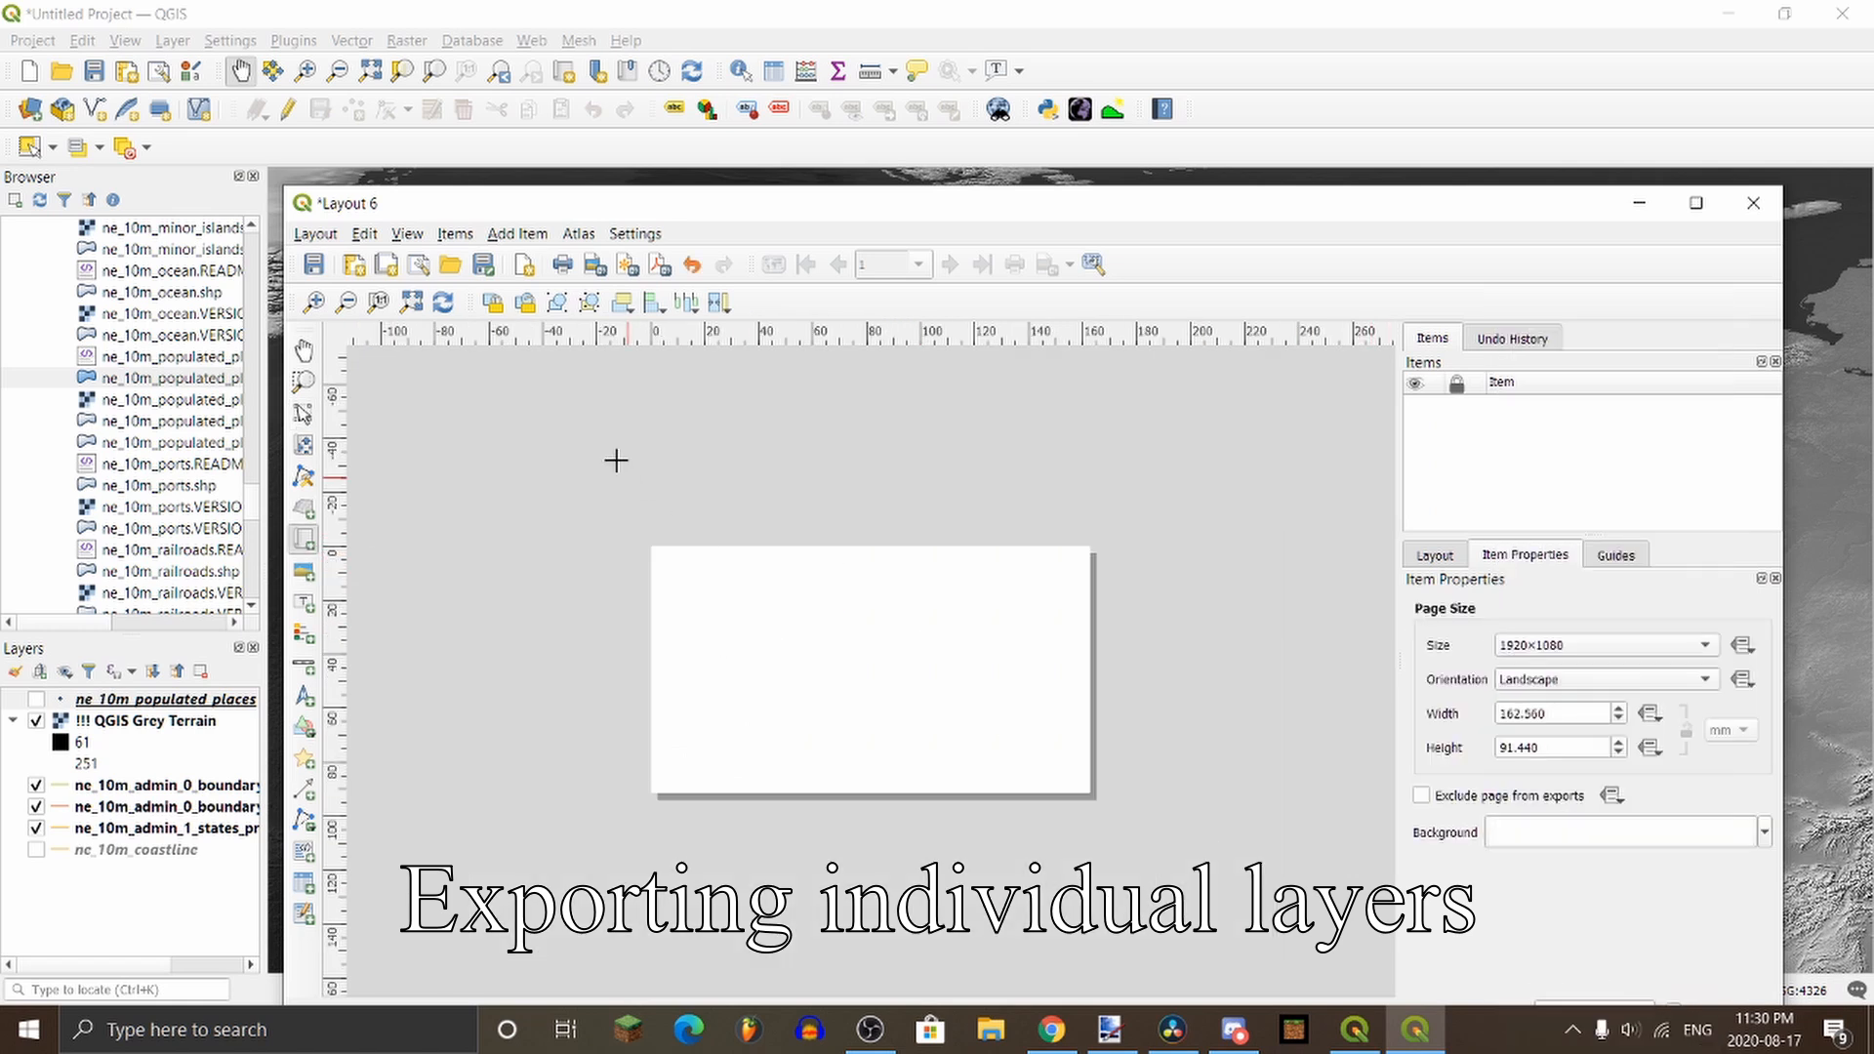
pyautogui.moveTo(651, 546); pyautogui.dragTo(1090, 794)
pyautogui.scroll(1, 825, 712)
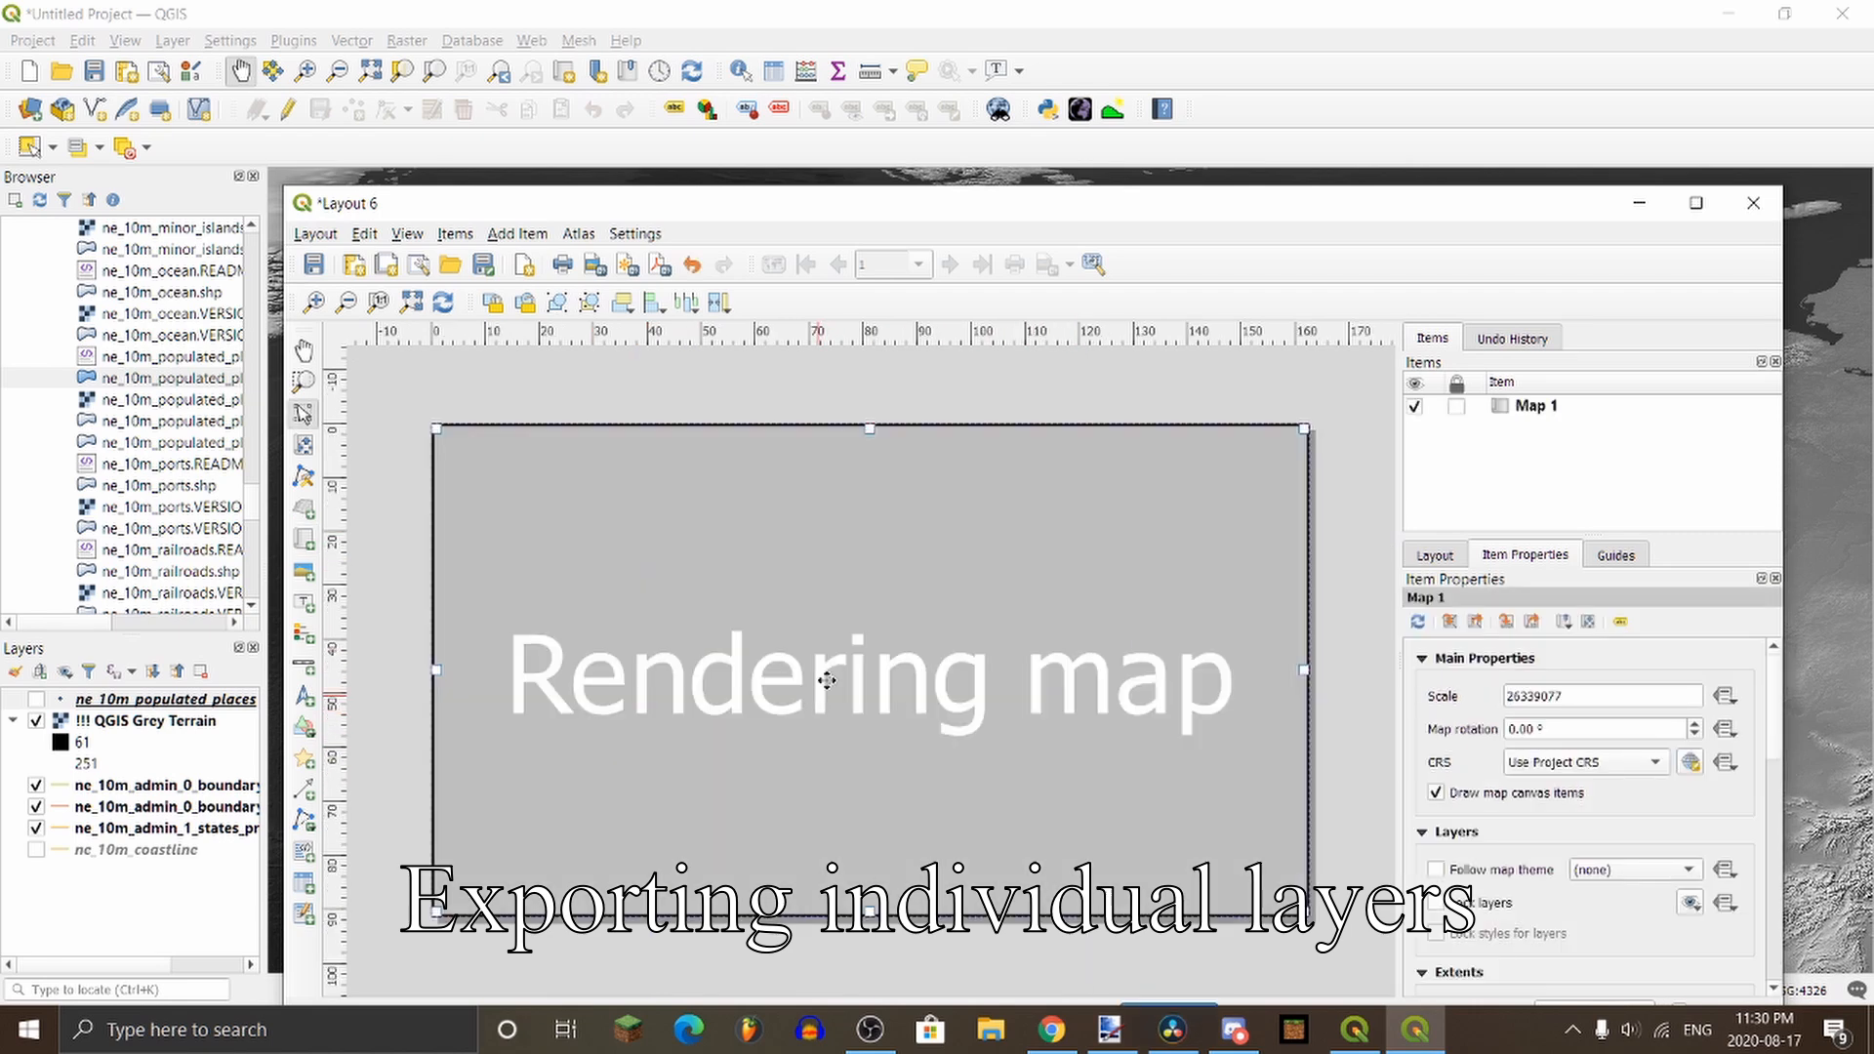
# Step: Export the terrain layout as a PNG named Europe 4k Terrain in the Downloads folder
pyautogui.click(315, 233)
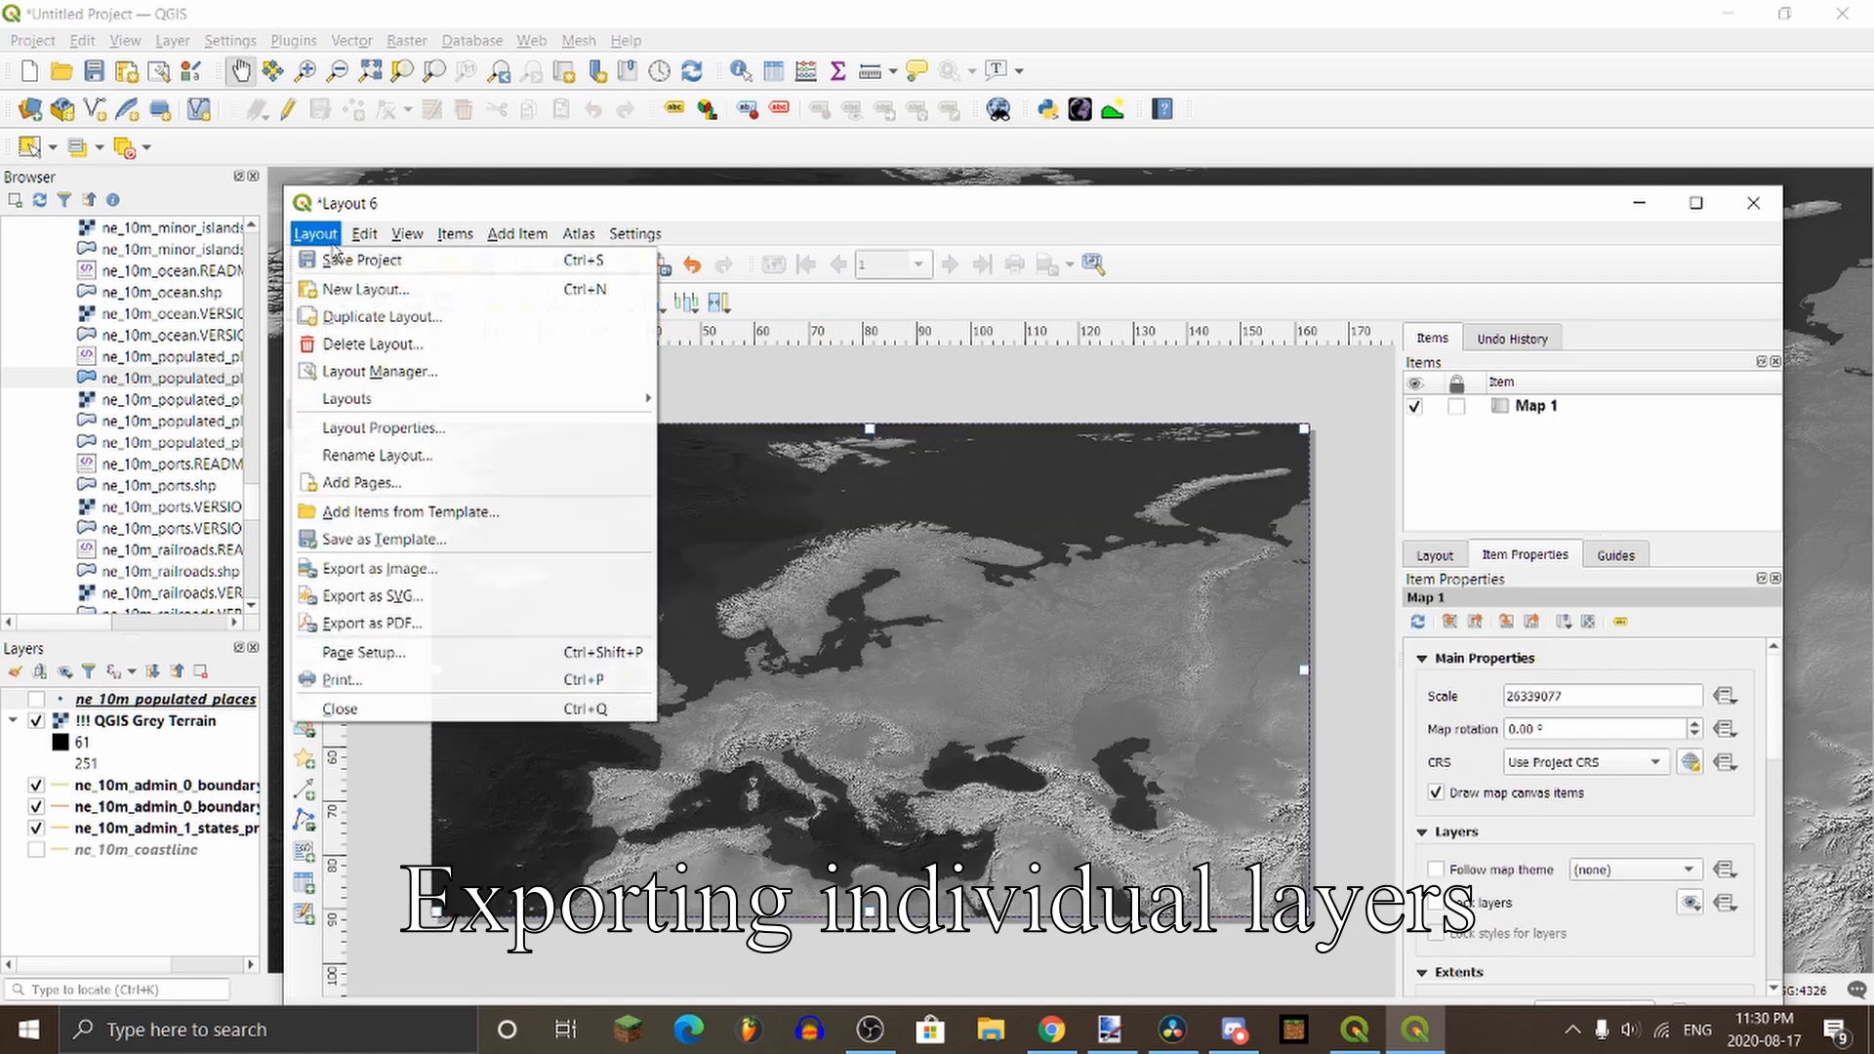
pyautogui.click(379, 569)
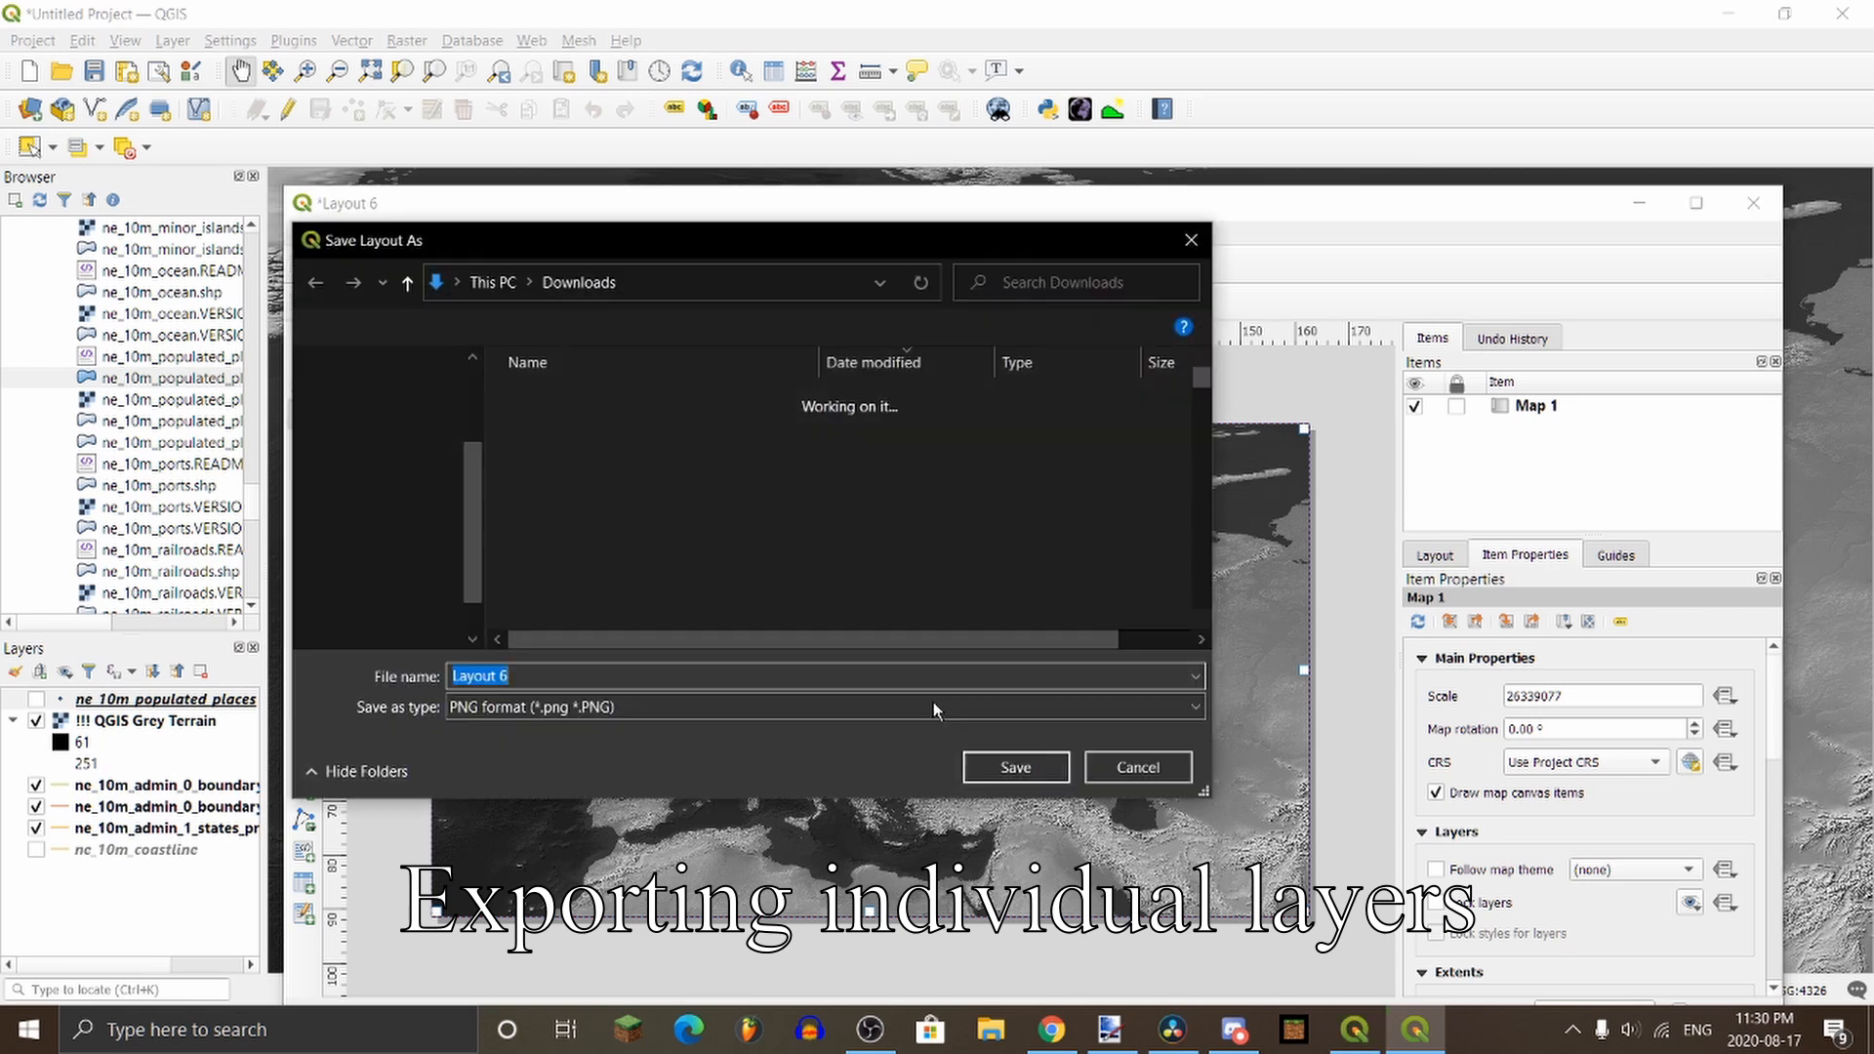
pyautogui.write('Europe ')
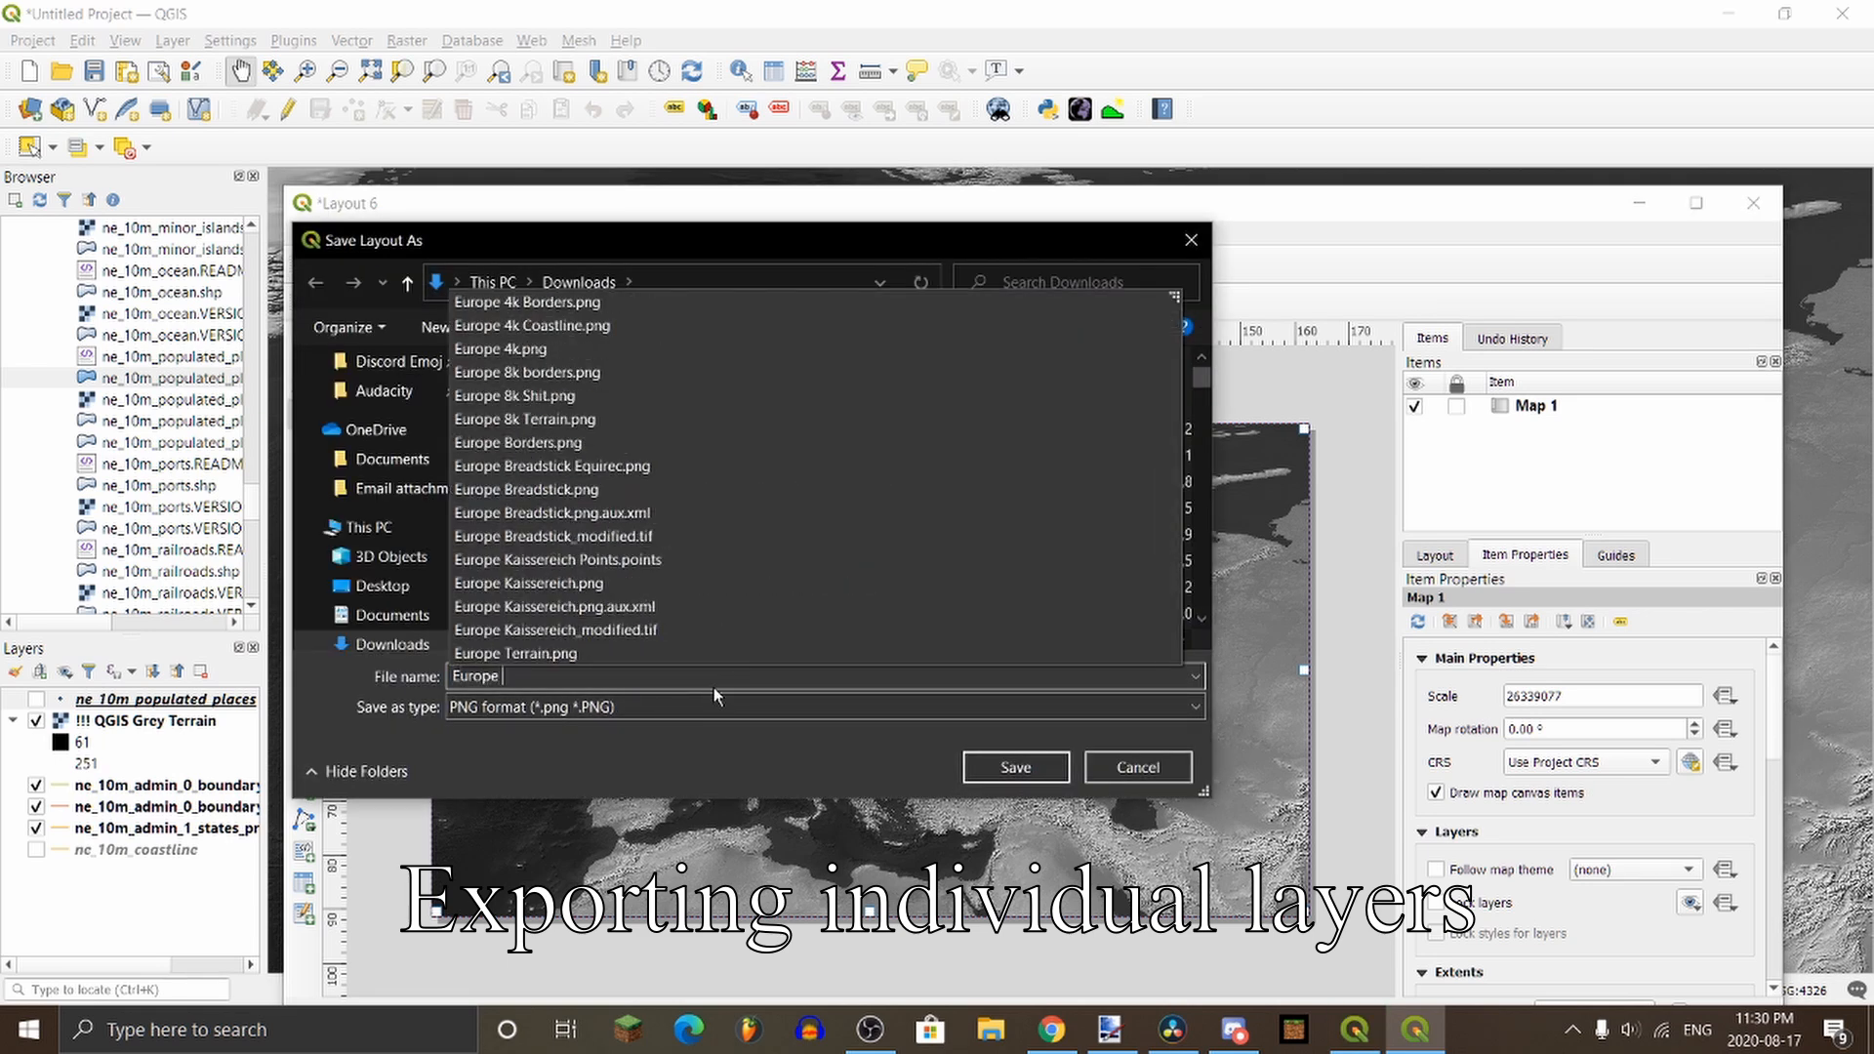
pyautogui.write('4k Terrain')
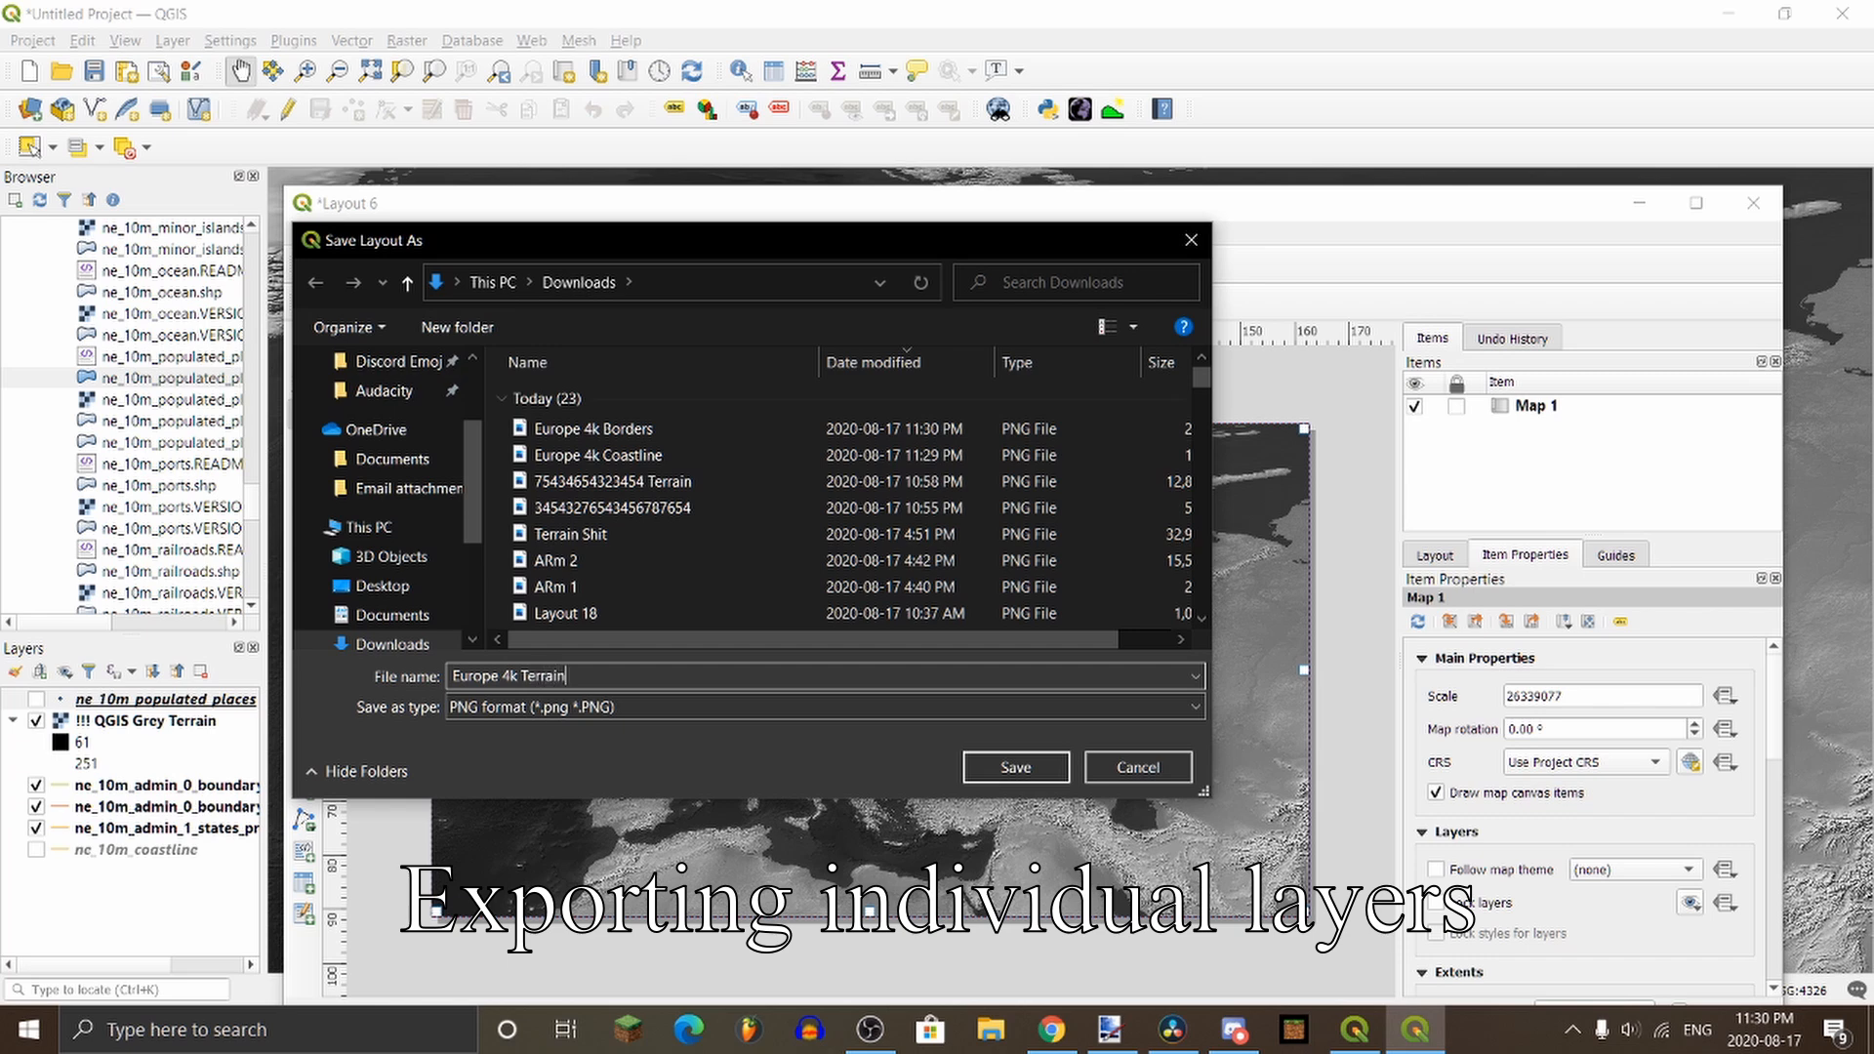
pyautogui.press('Return')
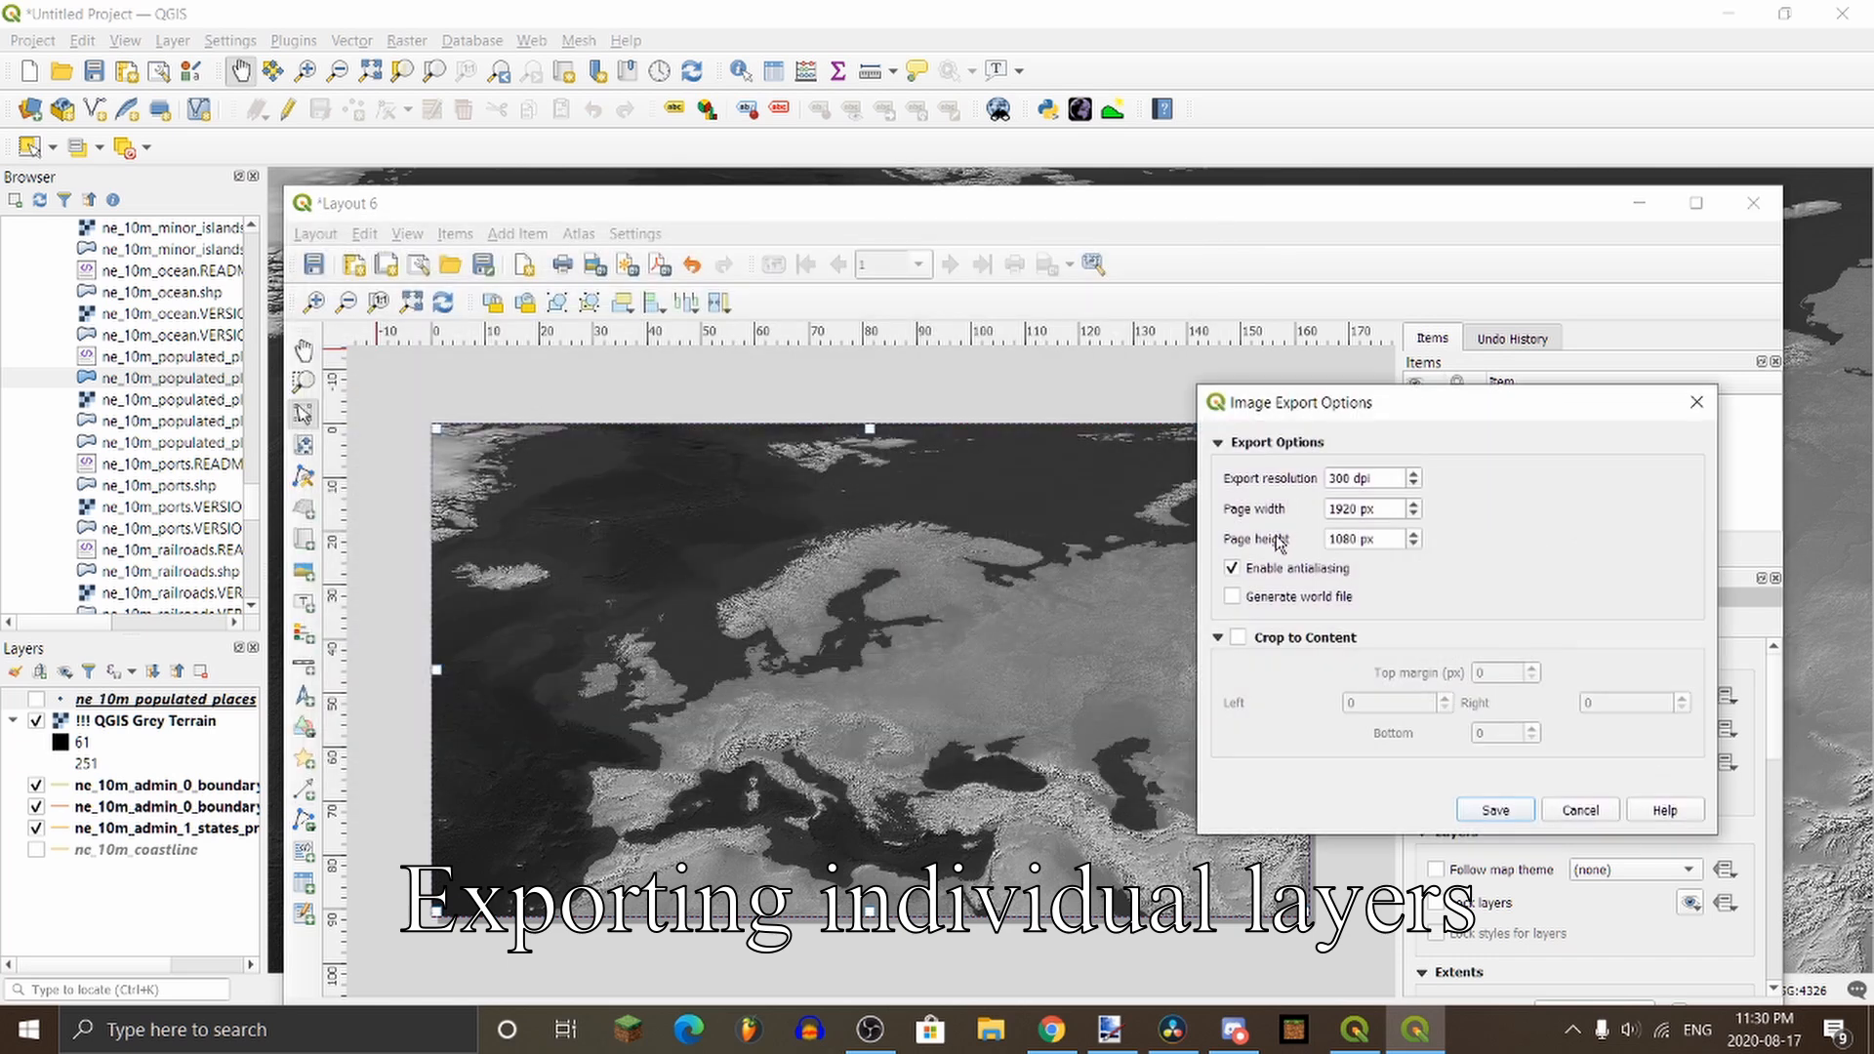
pyautogui.click(1232, 568)
pyautogui.click(1340, 478)
pyautogui.click(1496, 810)
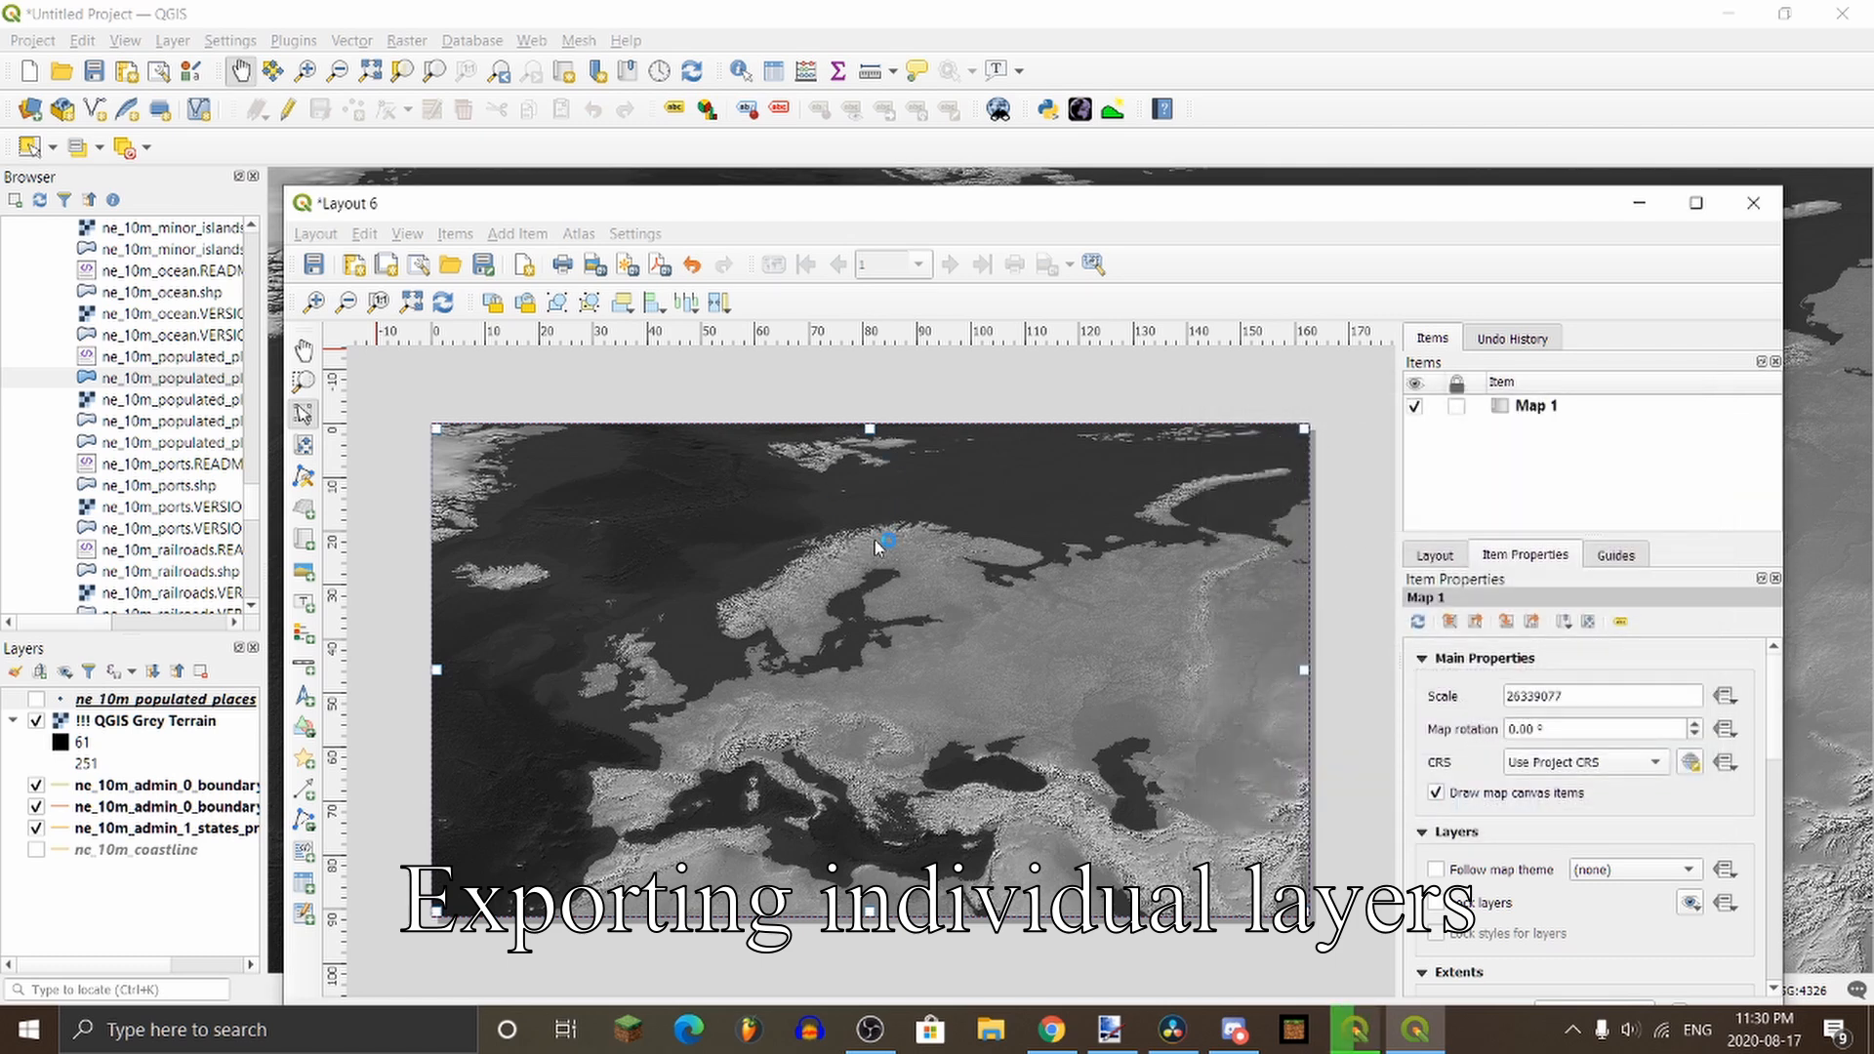
# Step: Close the terrain layout and leave only the ne_10m_populated_places layer visible, hiding the terrain and all boundary layers
pyautogui.click(1753, 203)
pyautogui.click(156, 699)
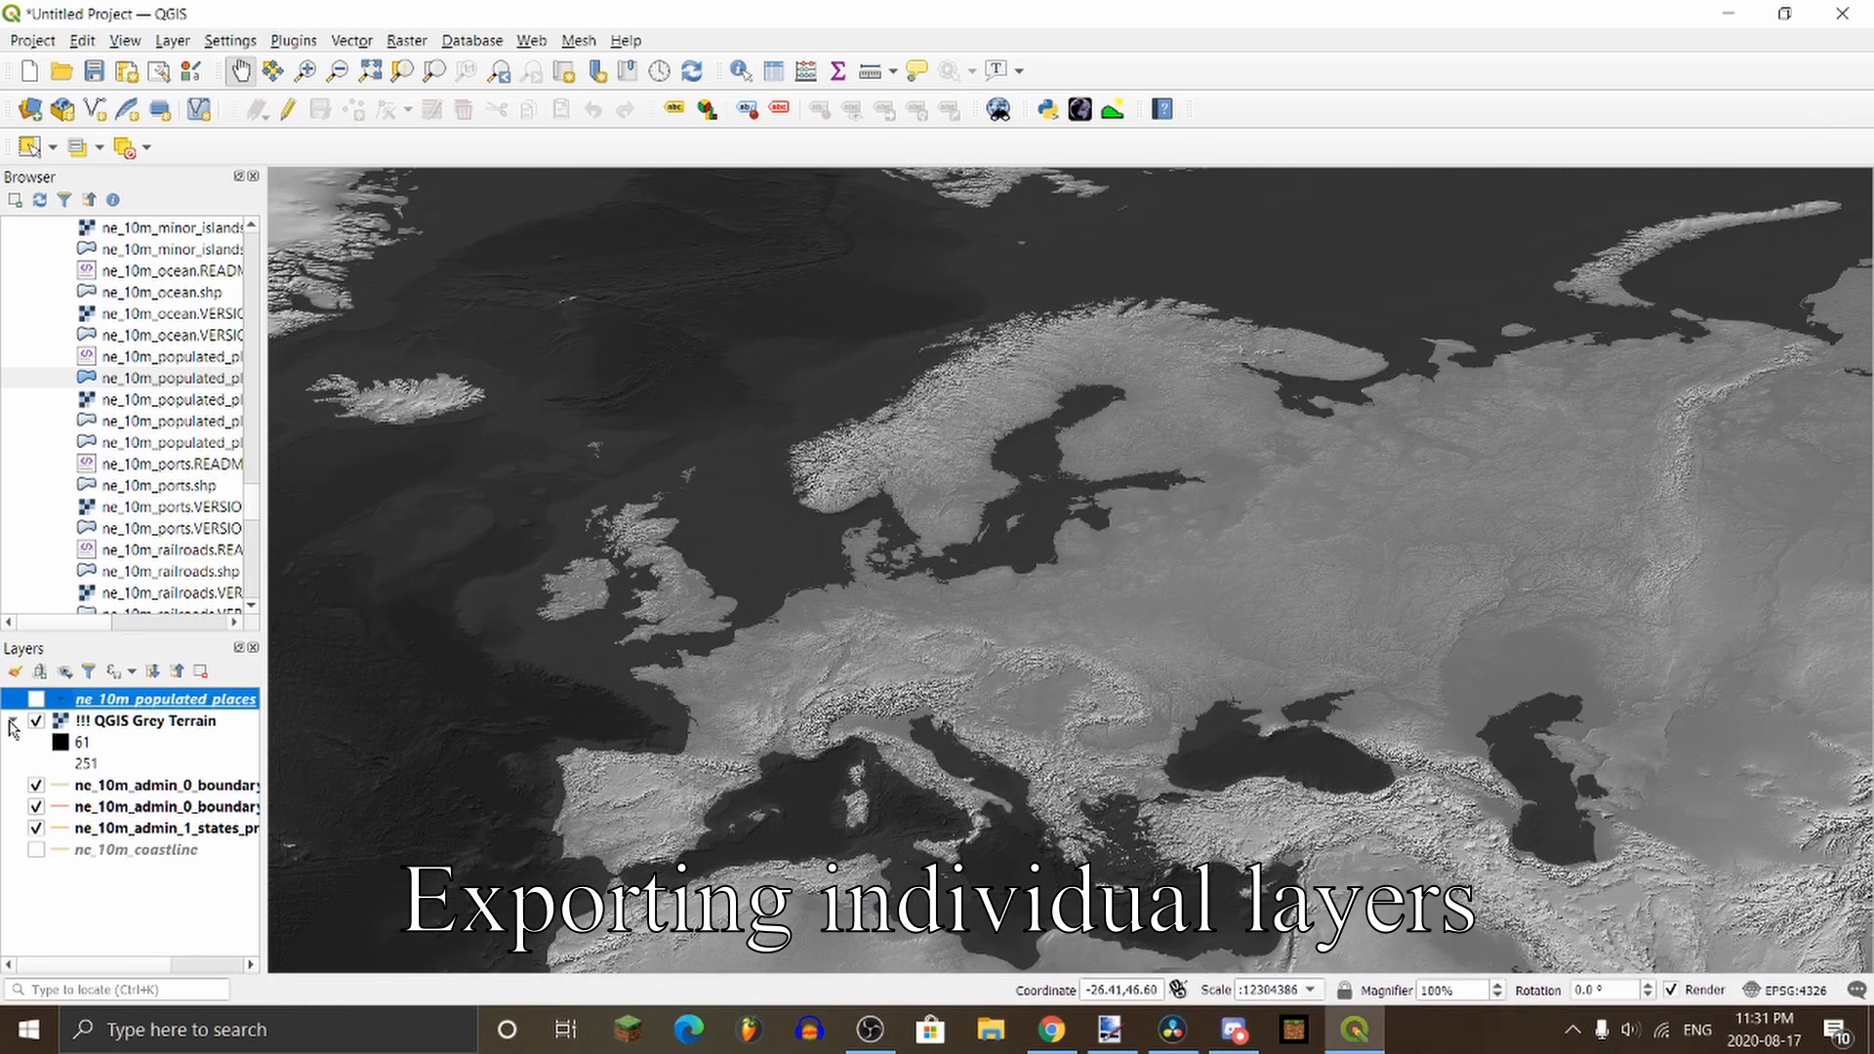
pyautogui.click(36, 720)
pyautogui.click(36, 699)
pyautogui.click(36, 785)
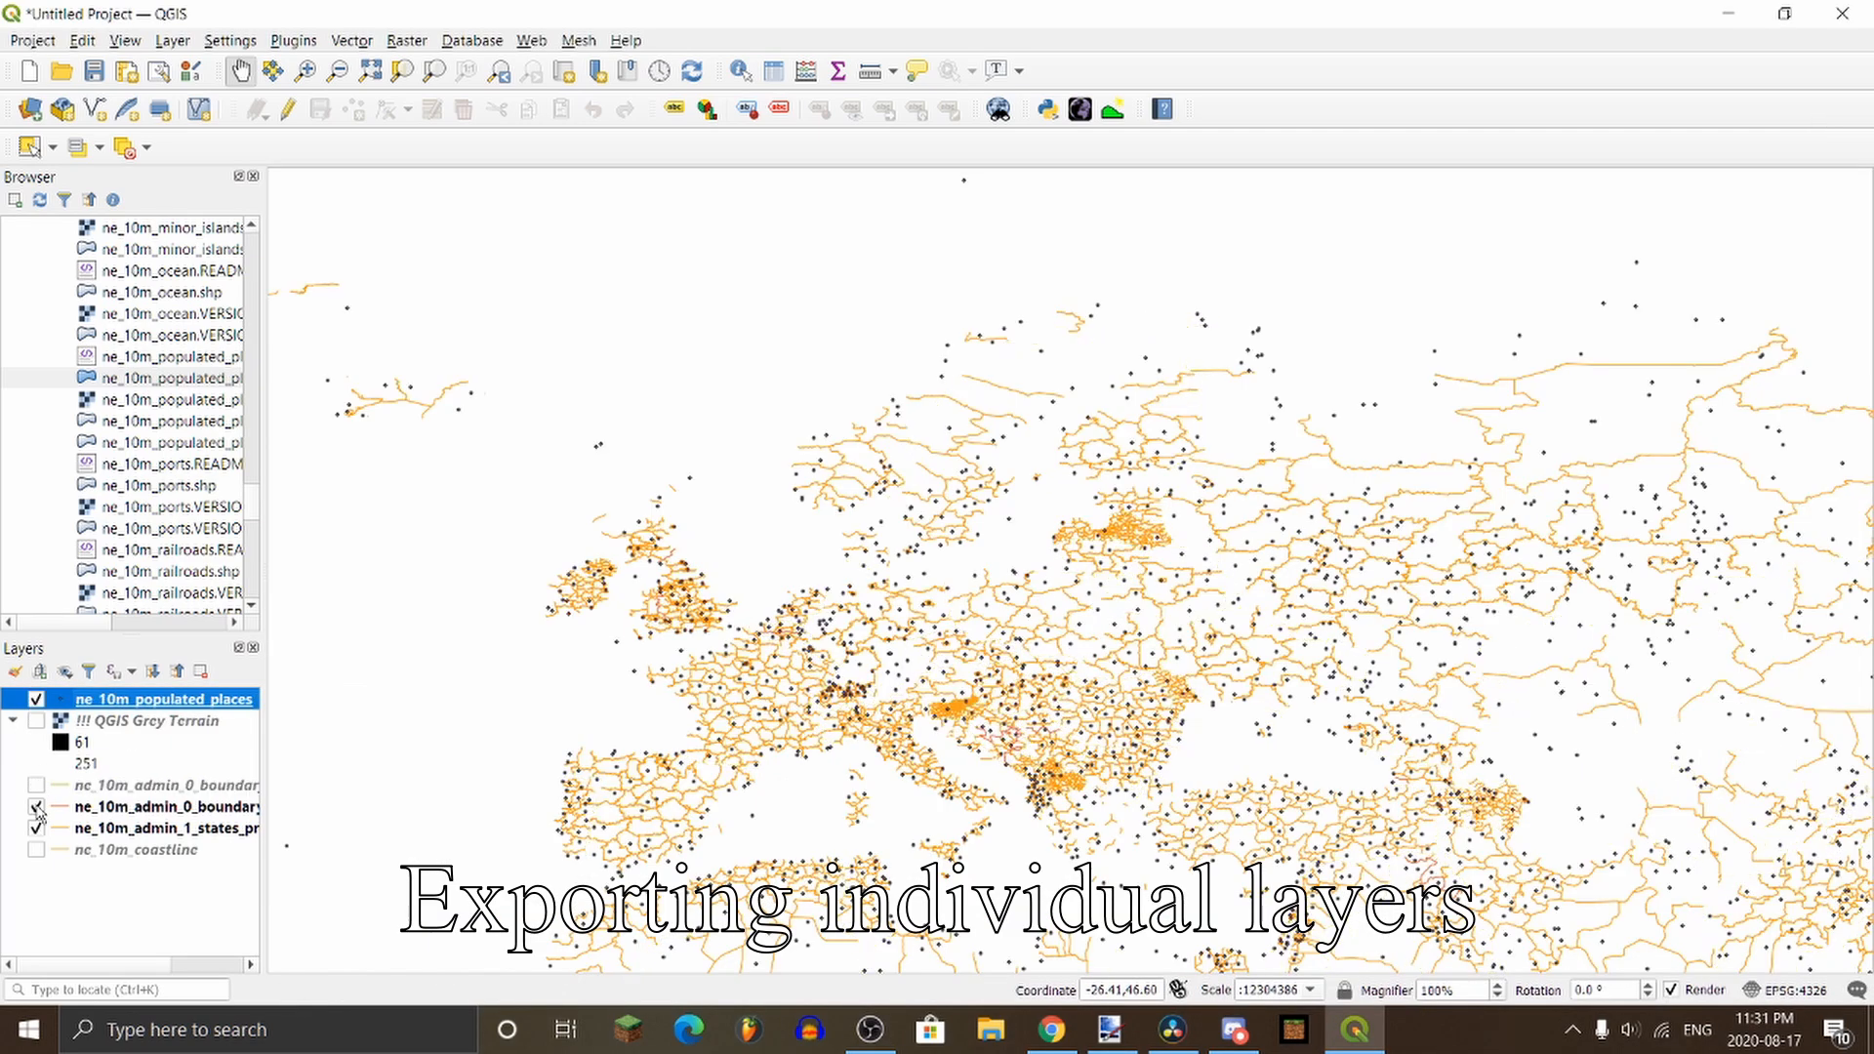
pyautogui.click(36, 806)
pyautogui.click(36, 828)
# Step: Create another print layout with an automatically generated title
pyautogui.click(32, 42)
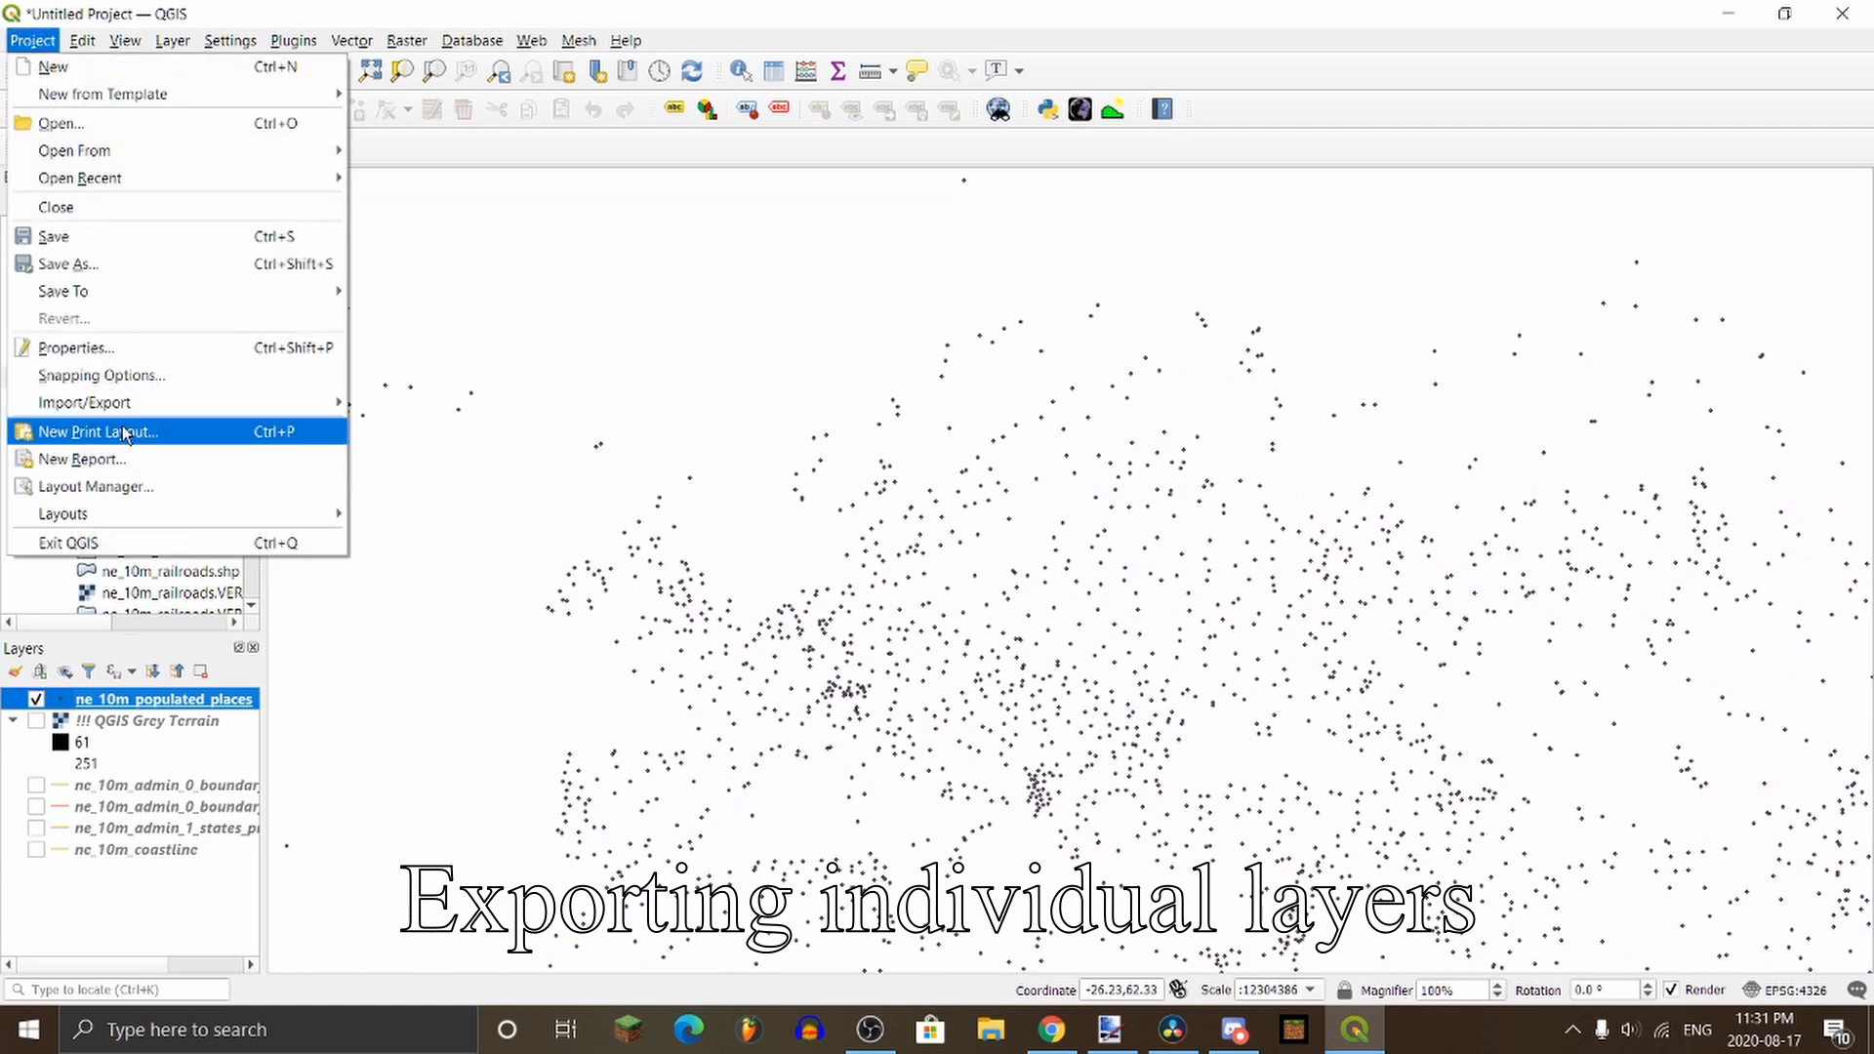
pyautogui.click(117, 431)
pyautogui.click(965, 548)
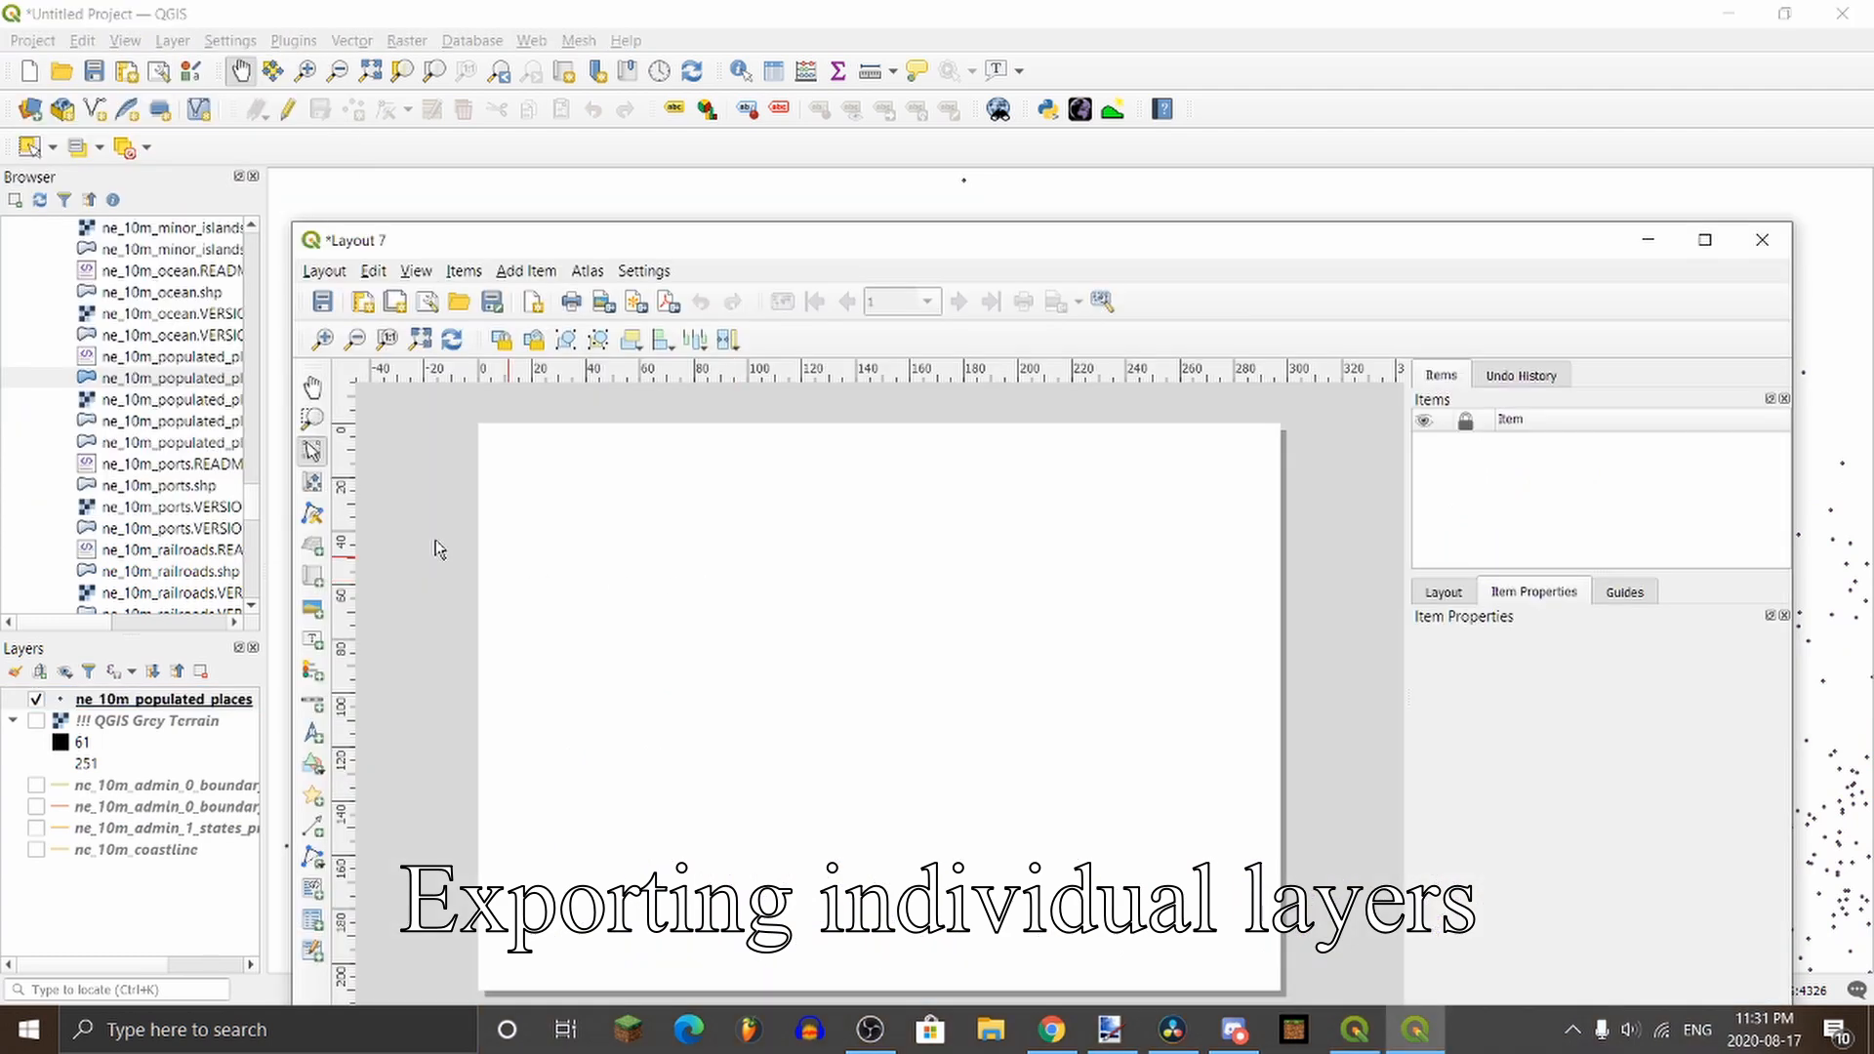
# Step: Set the layout page size to 1920×1080 and cover the page with a map item of the populated places
pyautogui.rightClick(573, 555)
pyautogui.click(654, 654)
pyautogui.click(1600, 684)
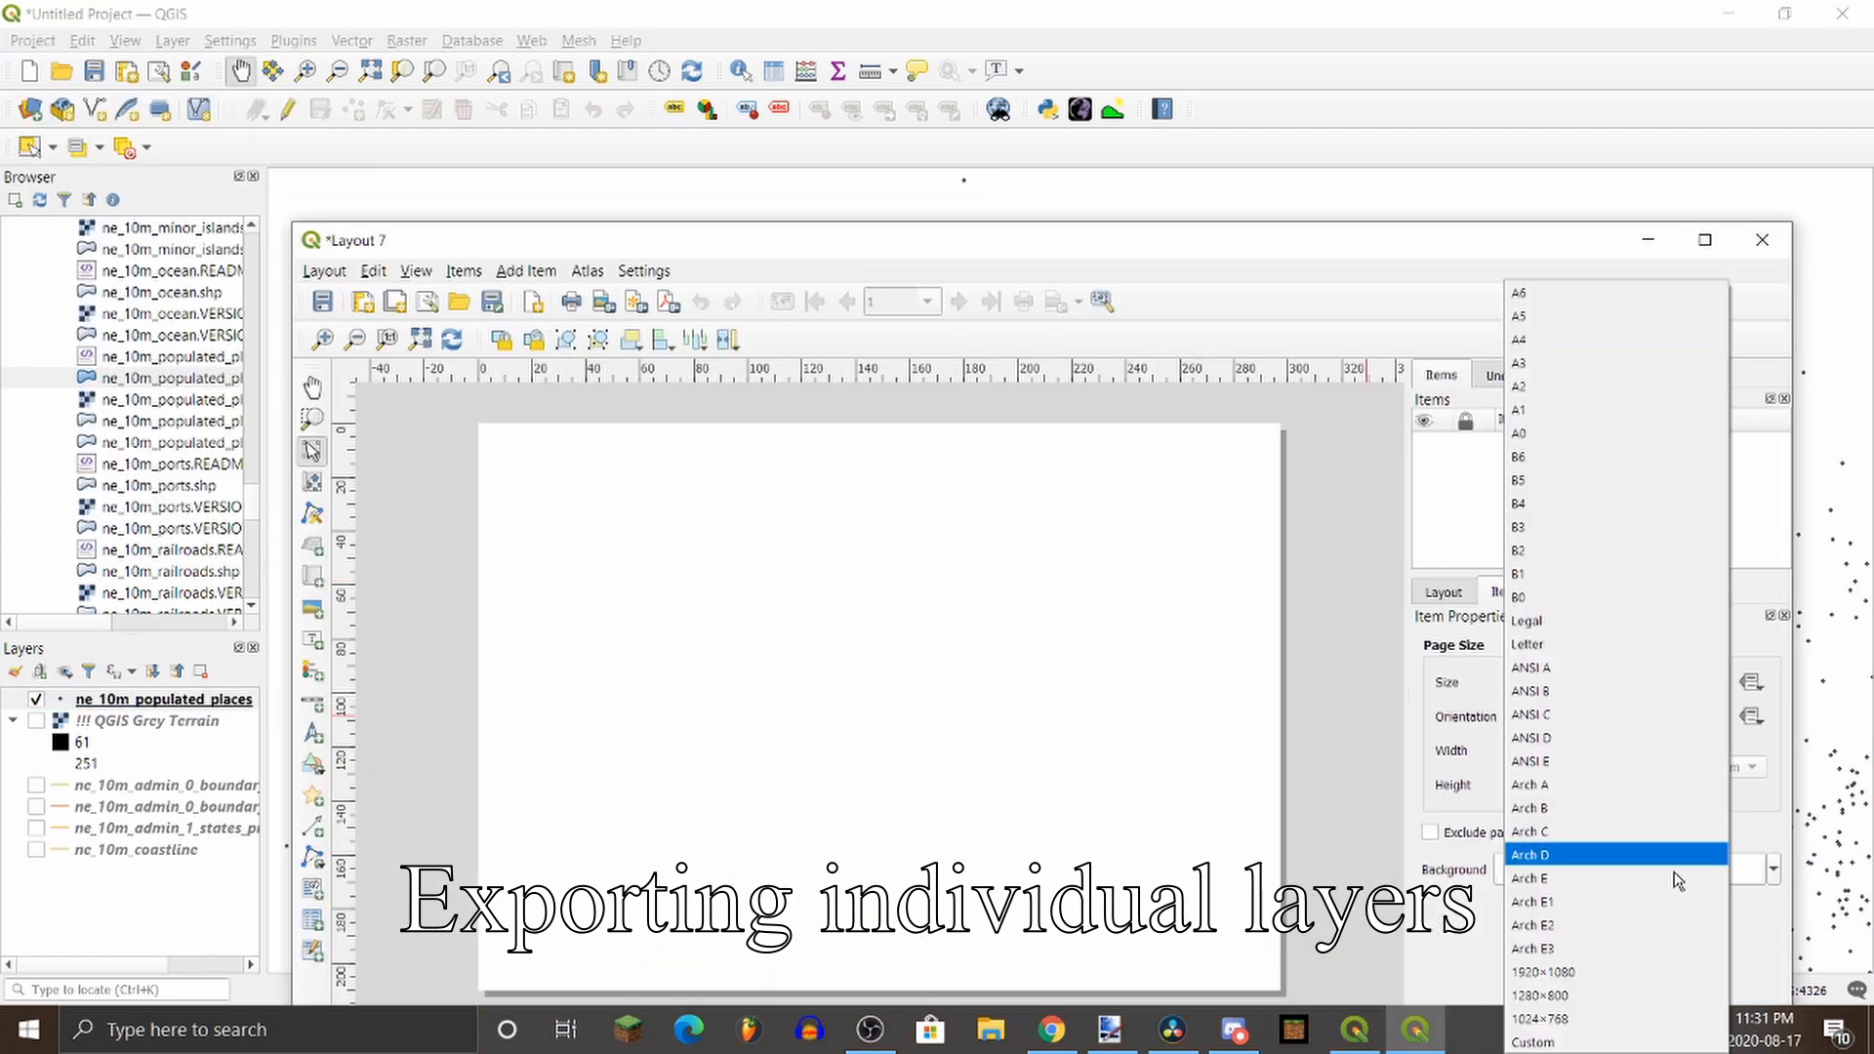
pyautogui.click(1610, 972)
pyautogui.click(313, 575)
pyautogui.moveTo(661, 585); pyautogui.dragTo(1099, 828)
# Step: Export the populated places layout as a PNG named Europe 4k Cities in the Downloads folder and close the layout
pyautogui.click(322, 271)
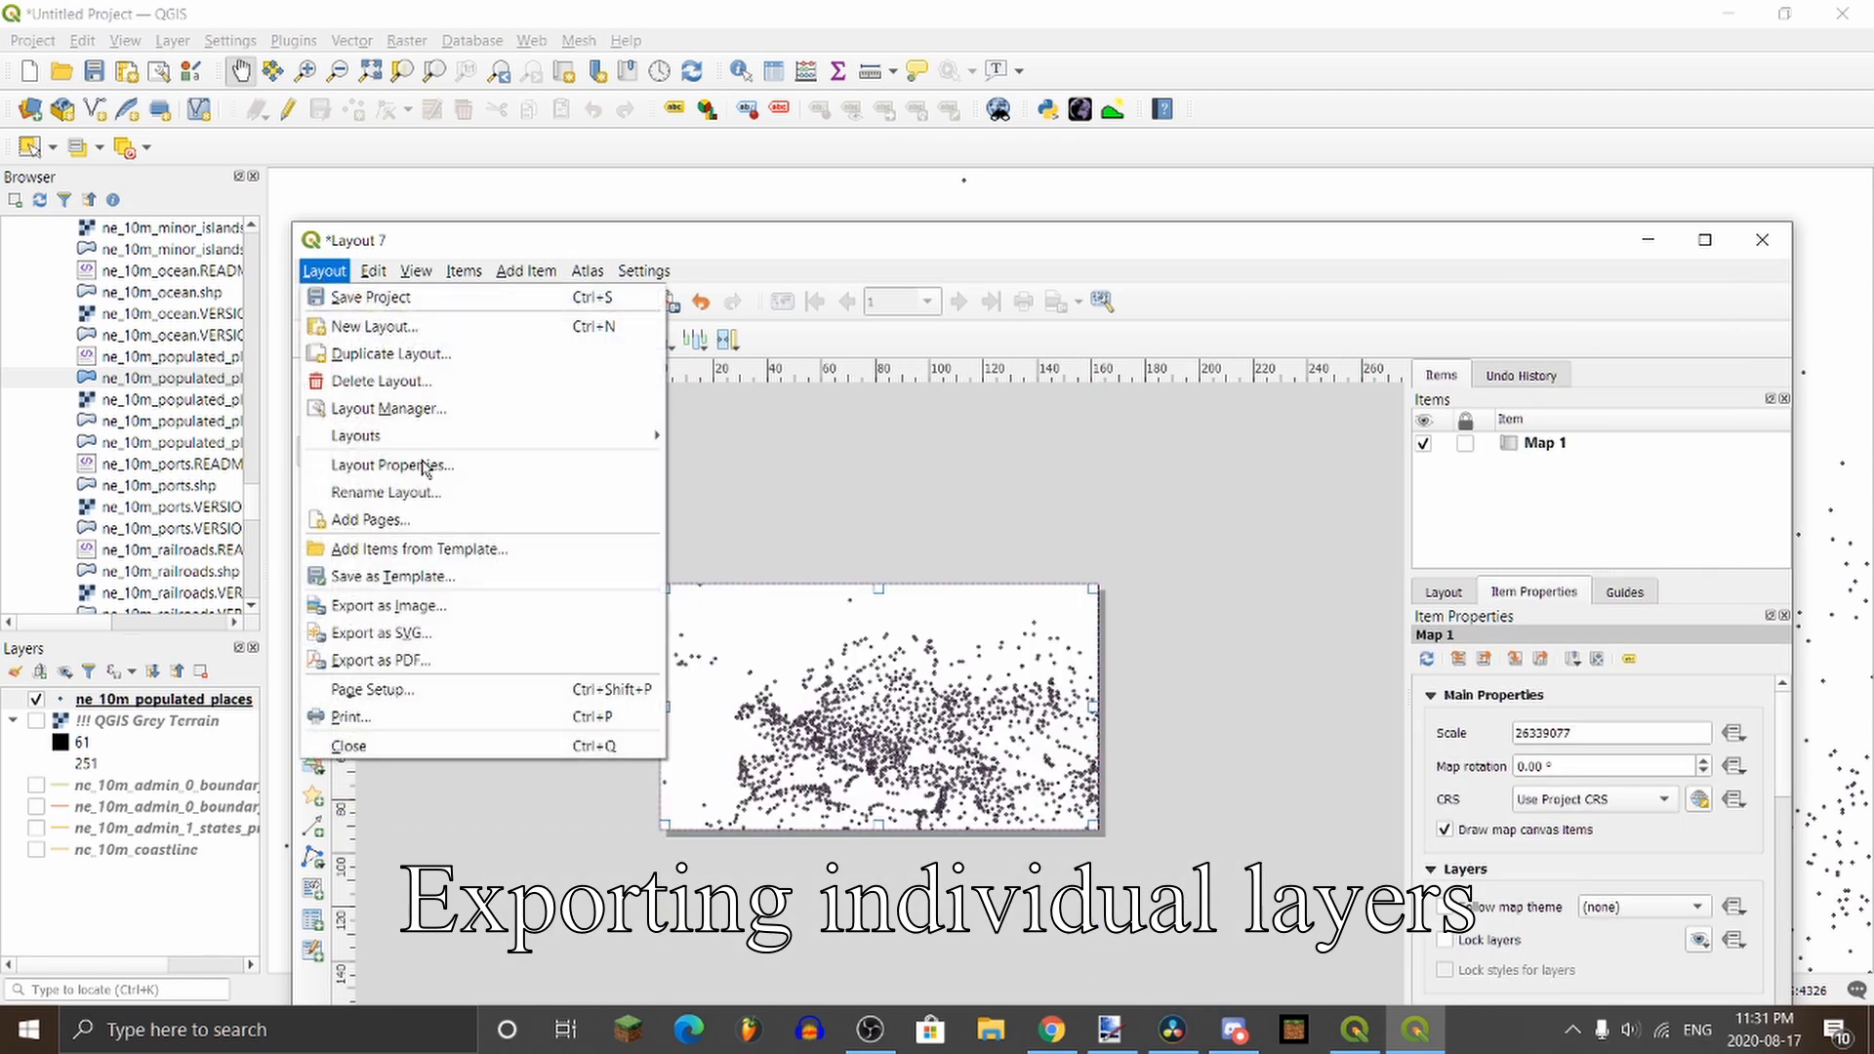
pyautogui.click(390, 602)
pyautogui.write('Eu')
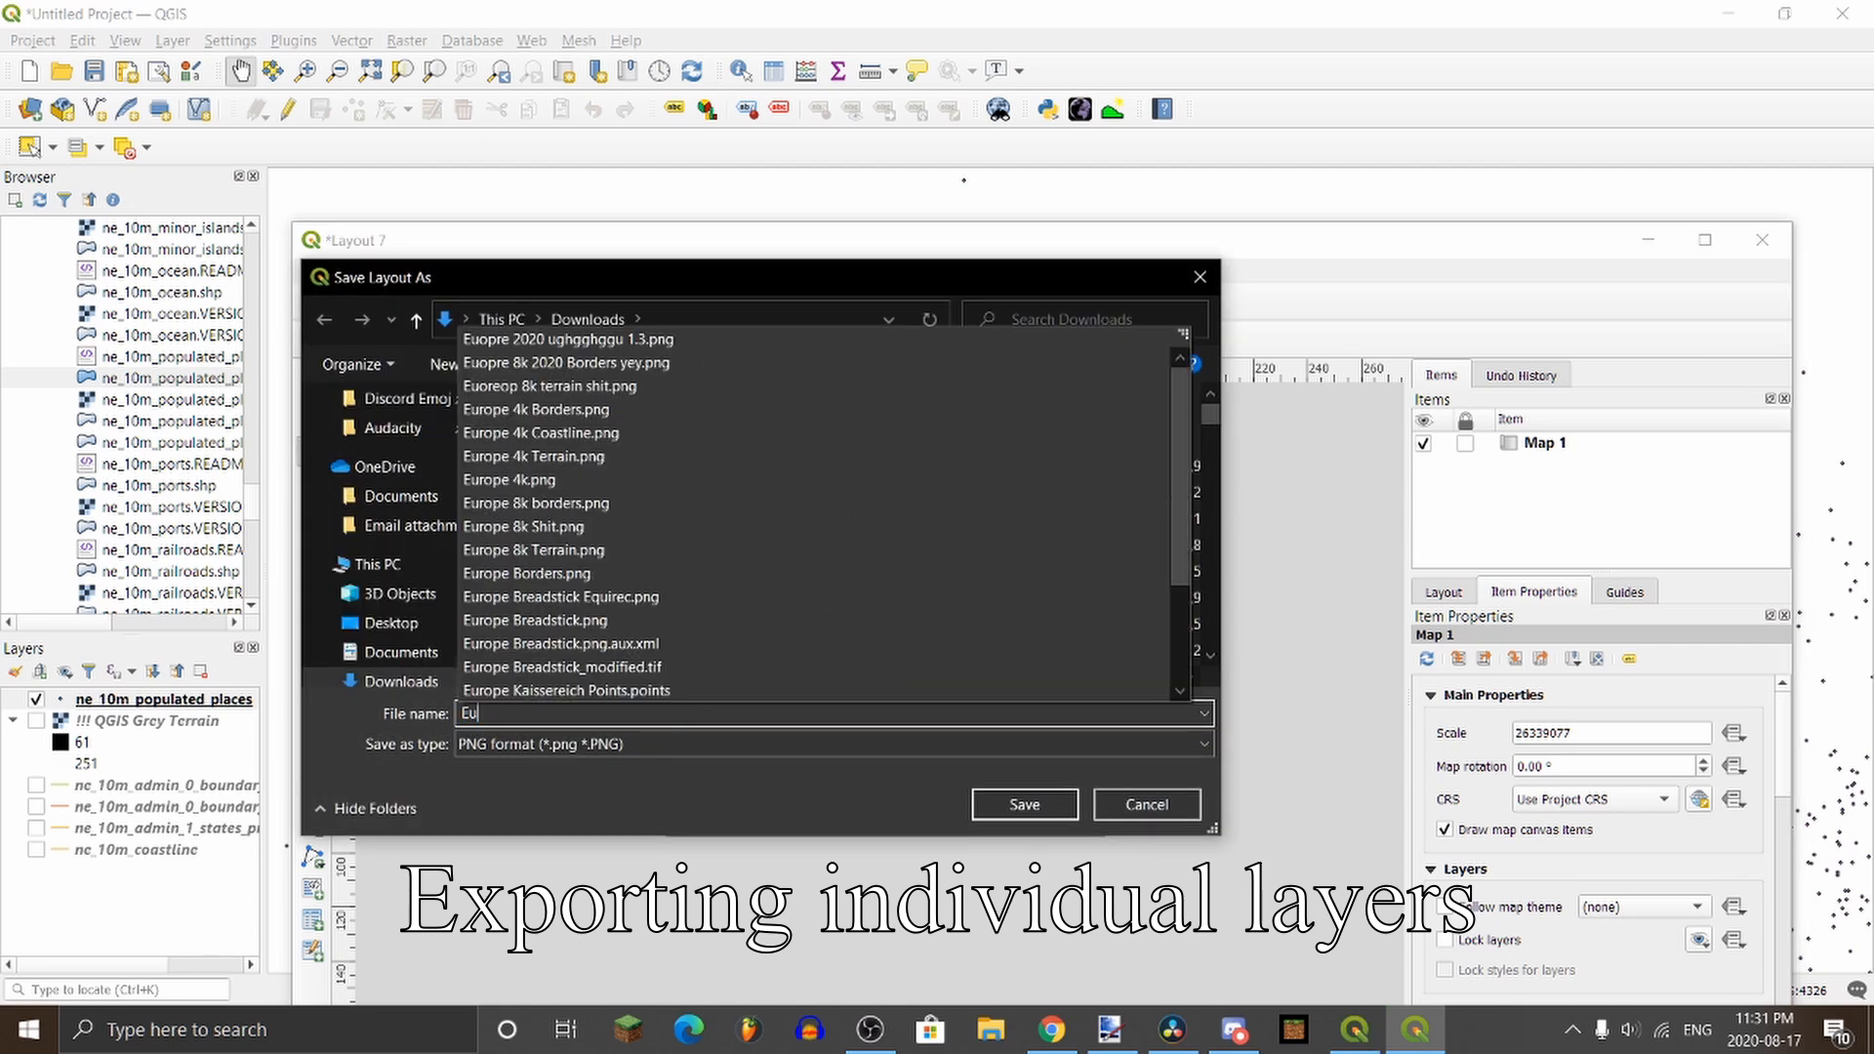
pyautogui.write('rope4k')
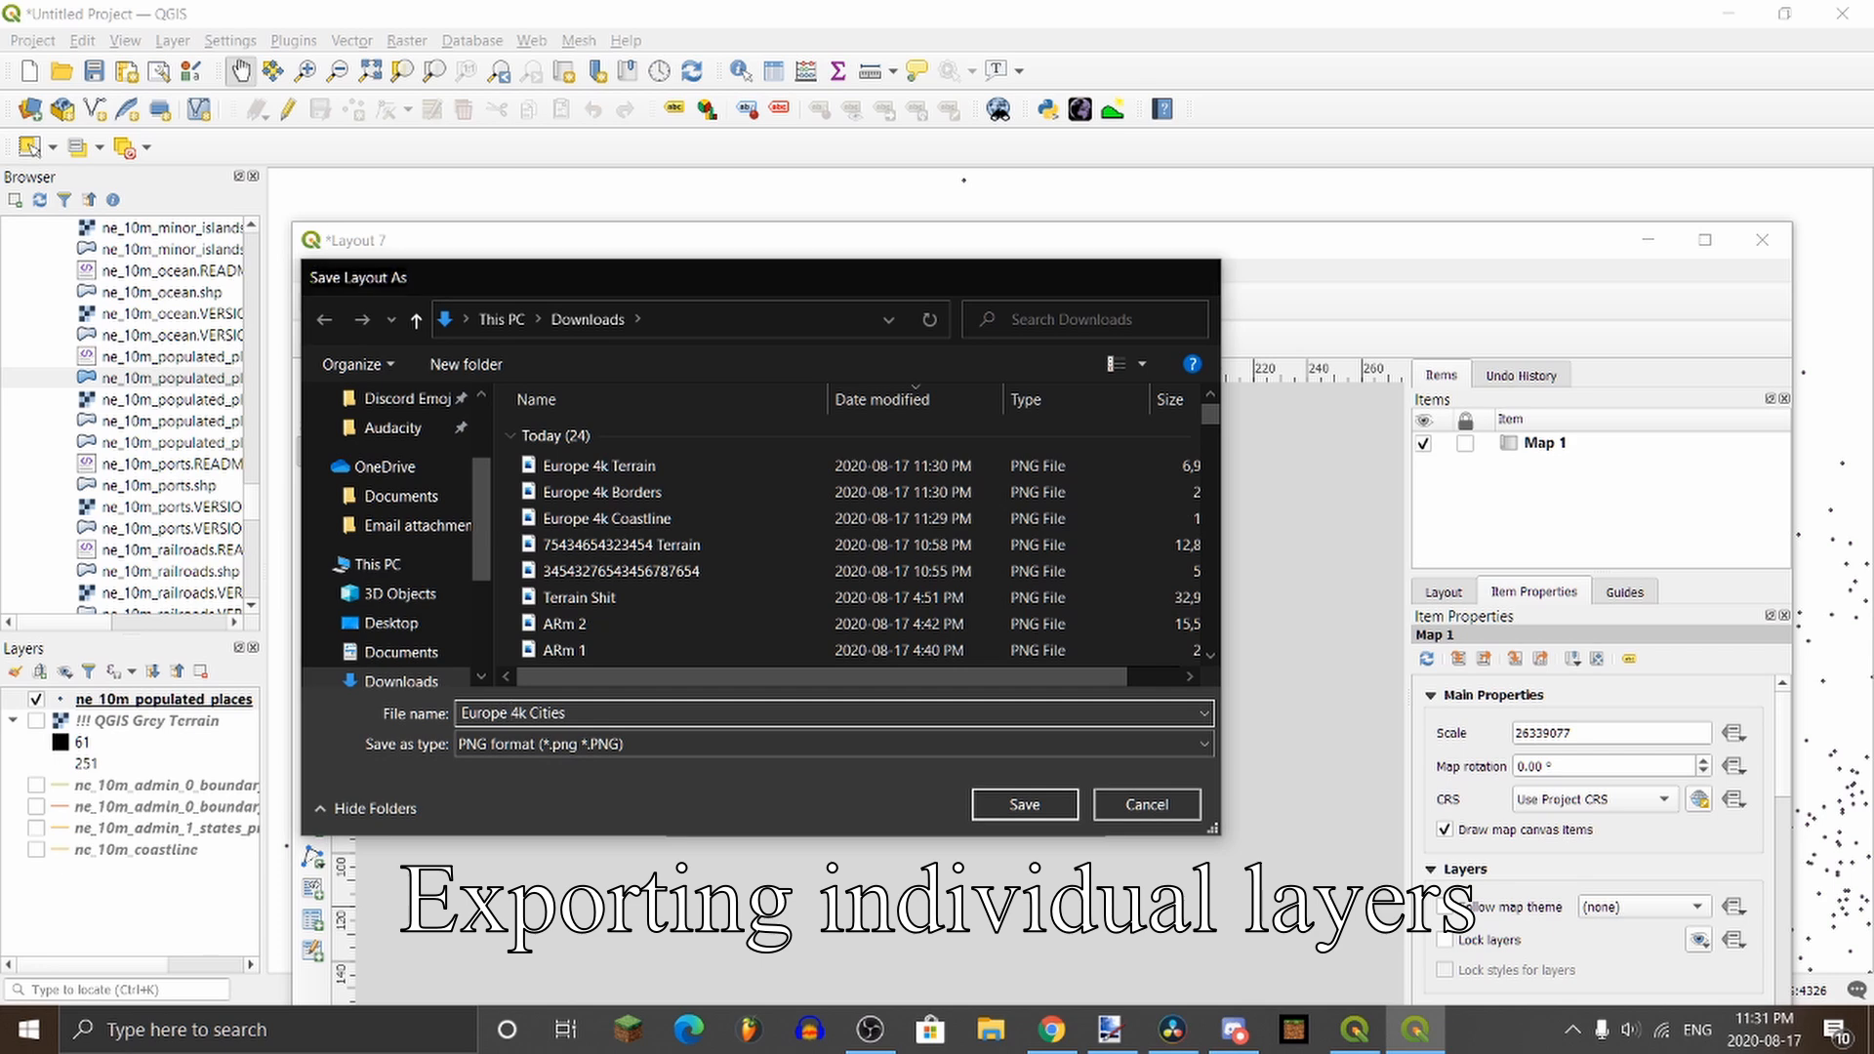
pyautogui.press('Return')
pyautogui.click(1338, 477)
pyautogui.press('Return')
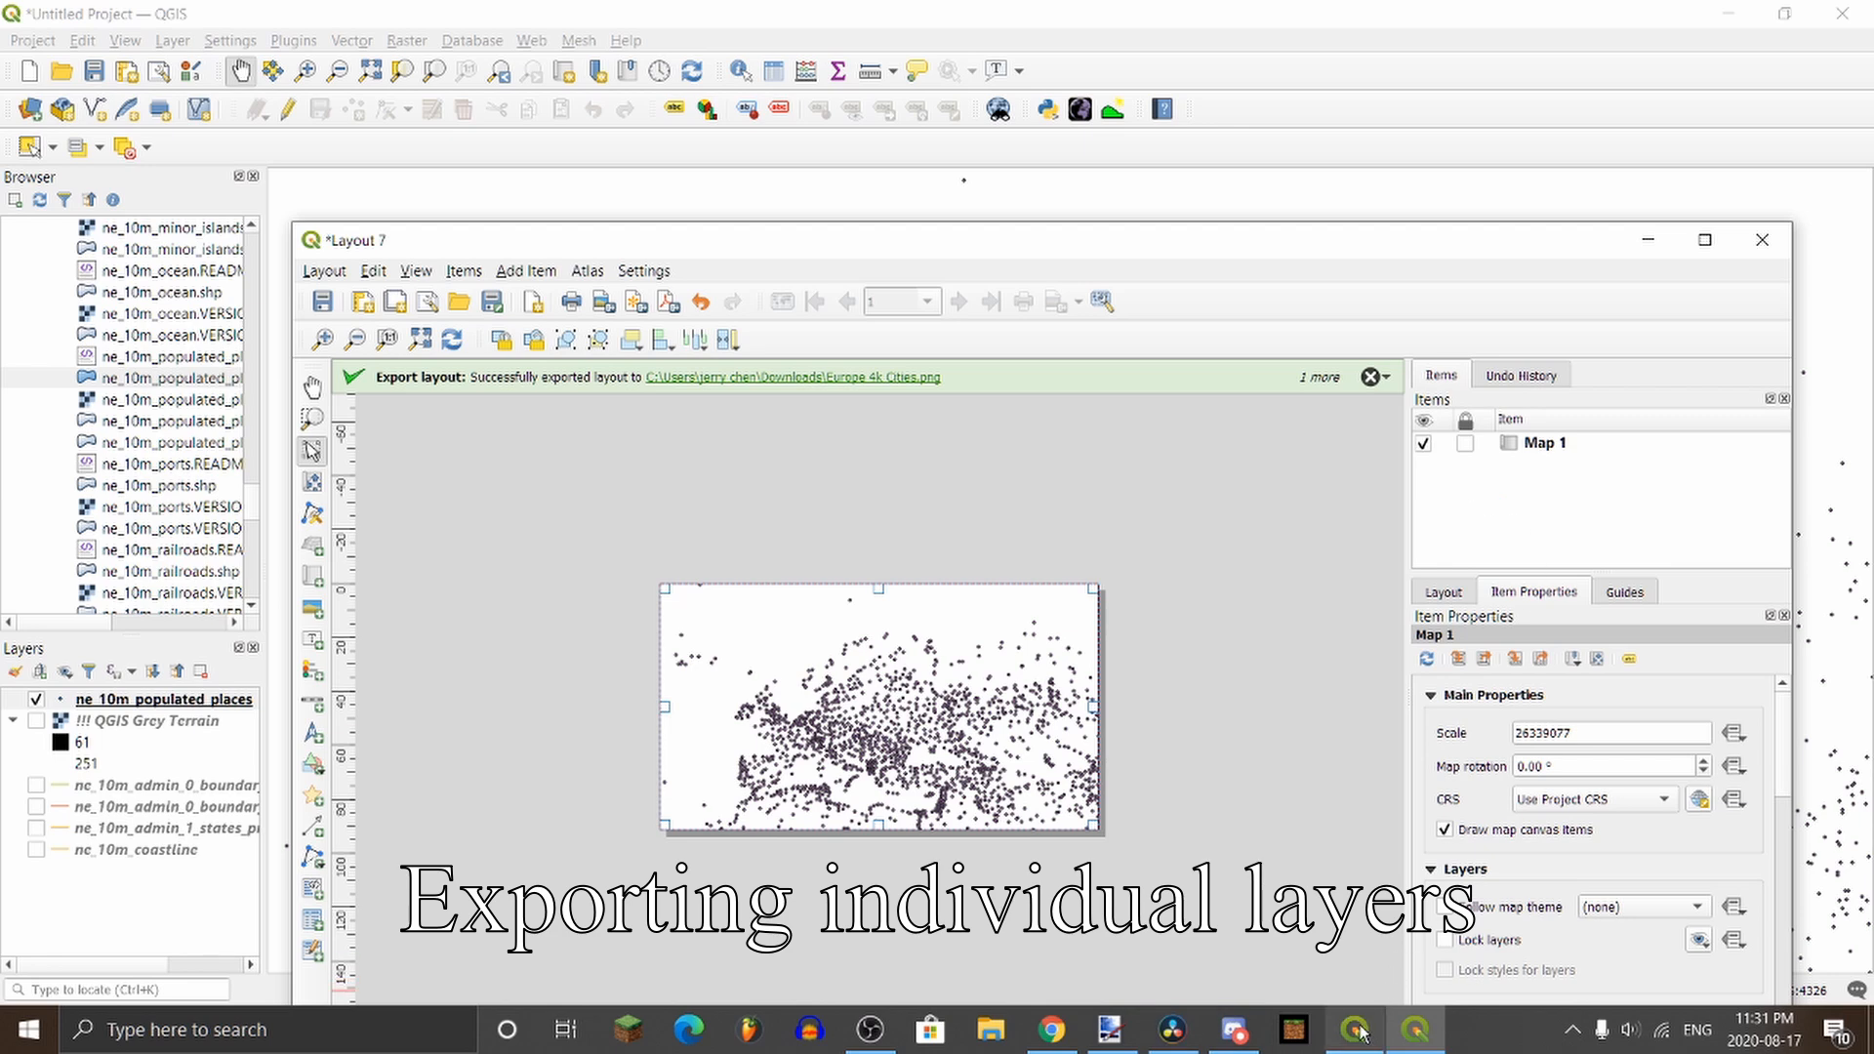
pyautogui.click(1762, 239)
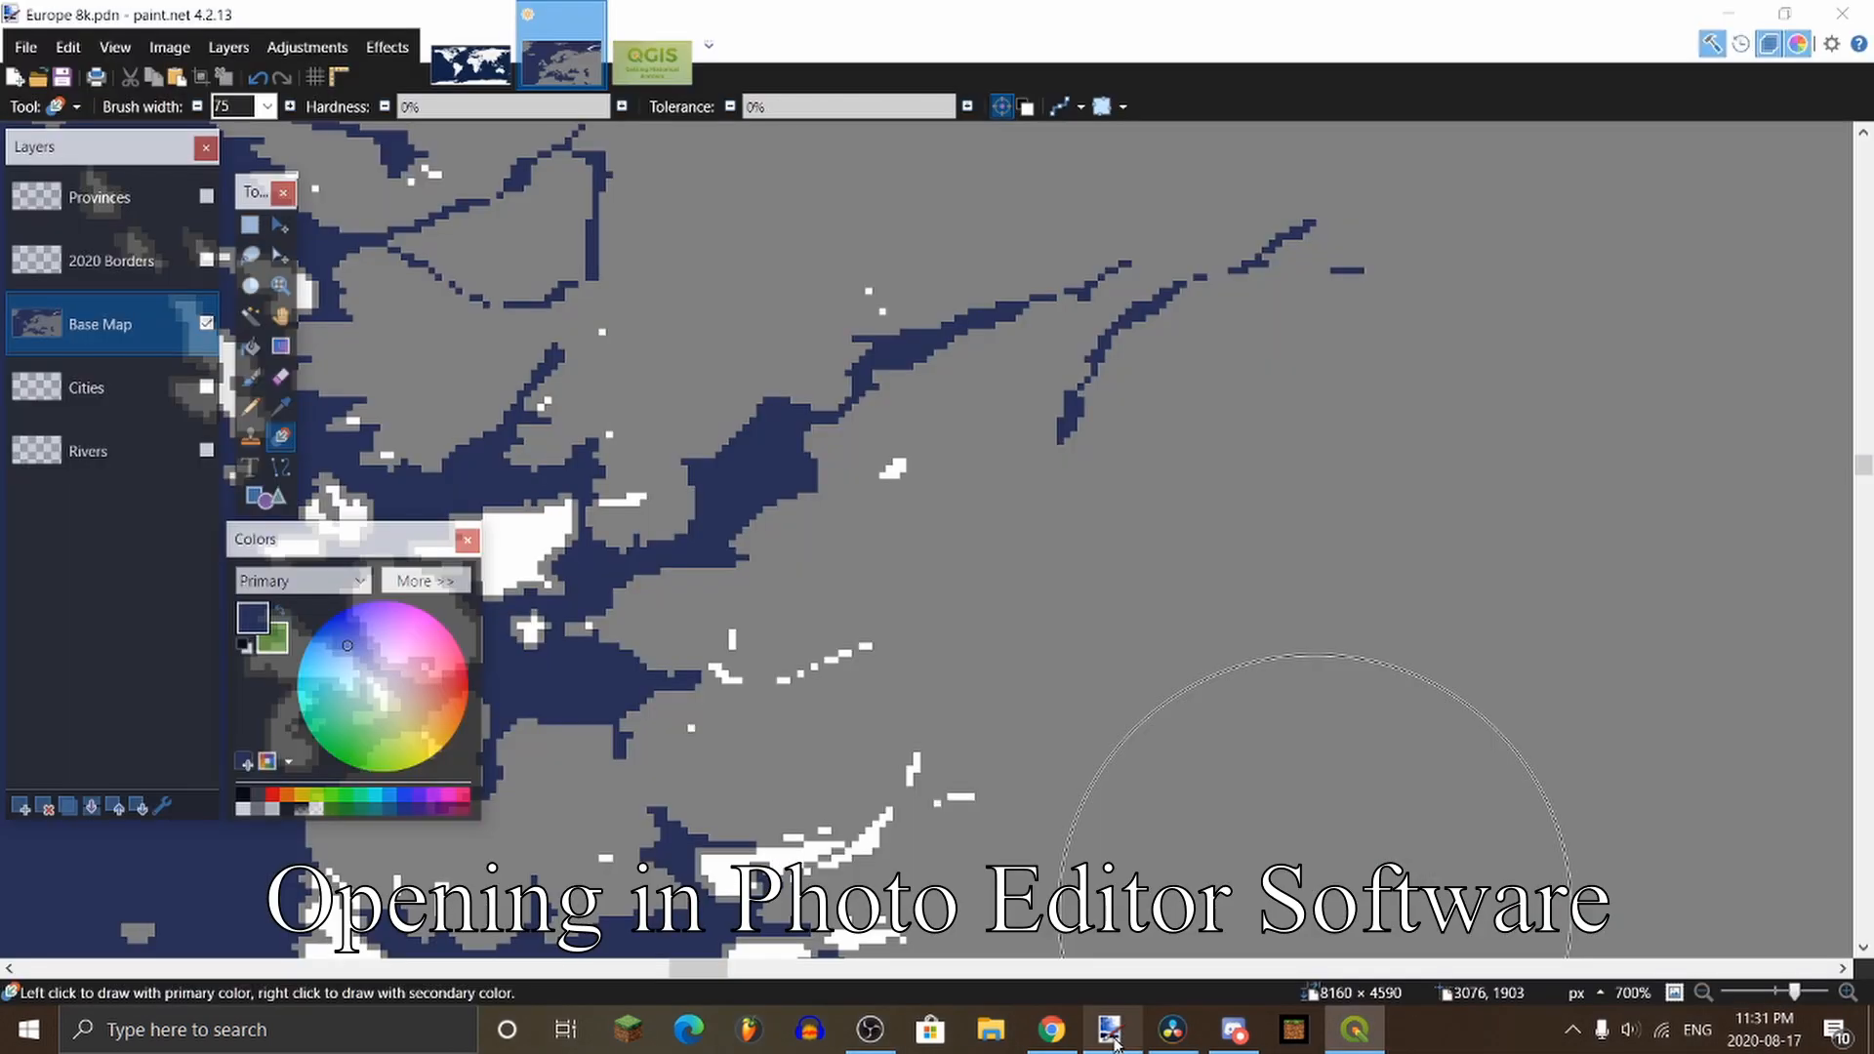
# Step: Switch to paint.net and open the Europe 4k Cities, Terrain, Borders and Coastline images from the Downloads folder
pyautogui.click(40, 78)
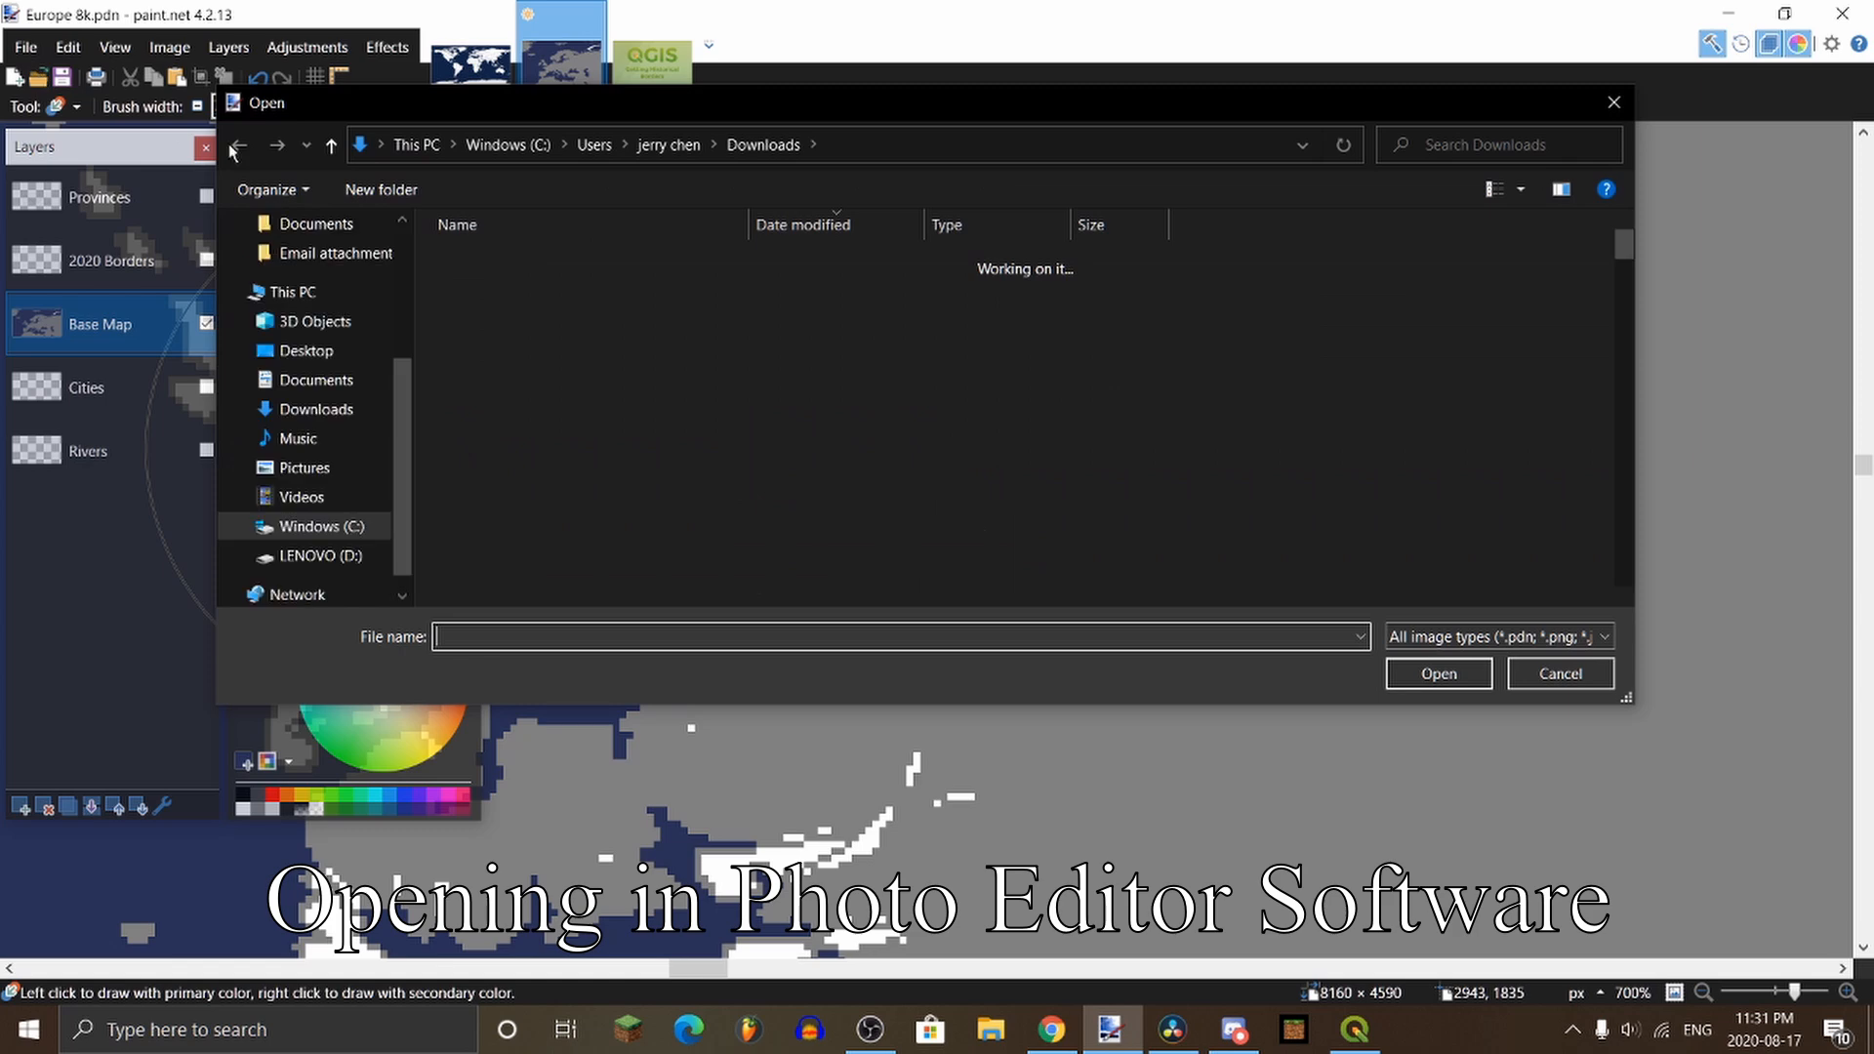
pyautogui.click(498, 302)
pyautogui.keyDown('shift'); pyautogui.click(527, 375); pyautogui.keyUp('shift')
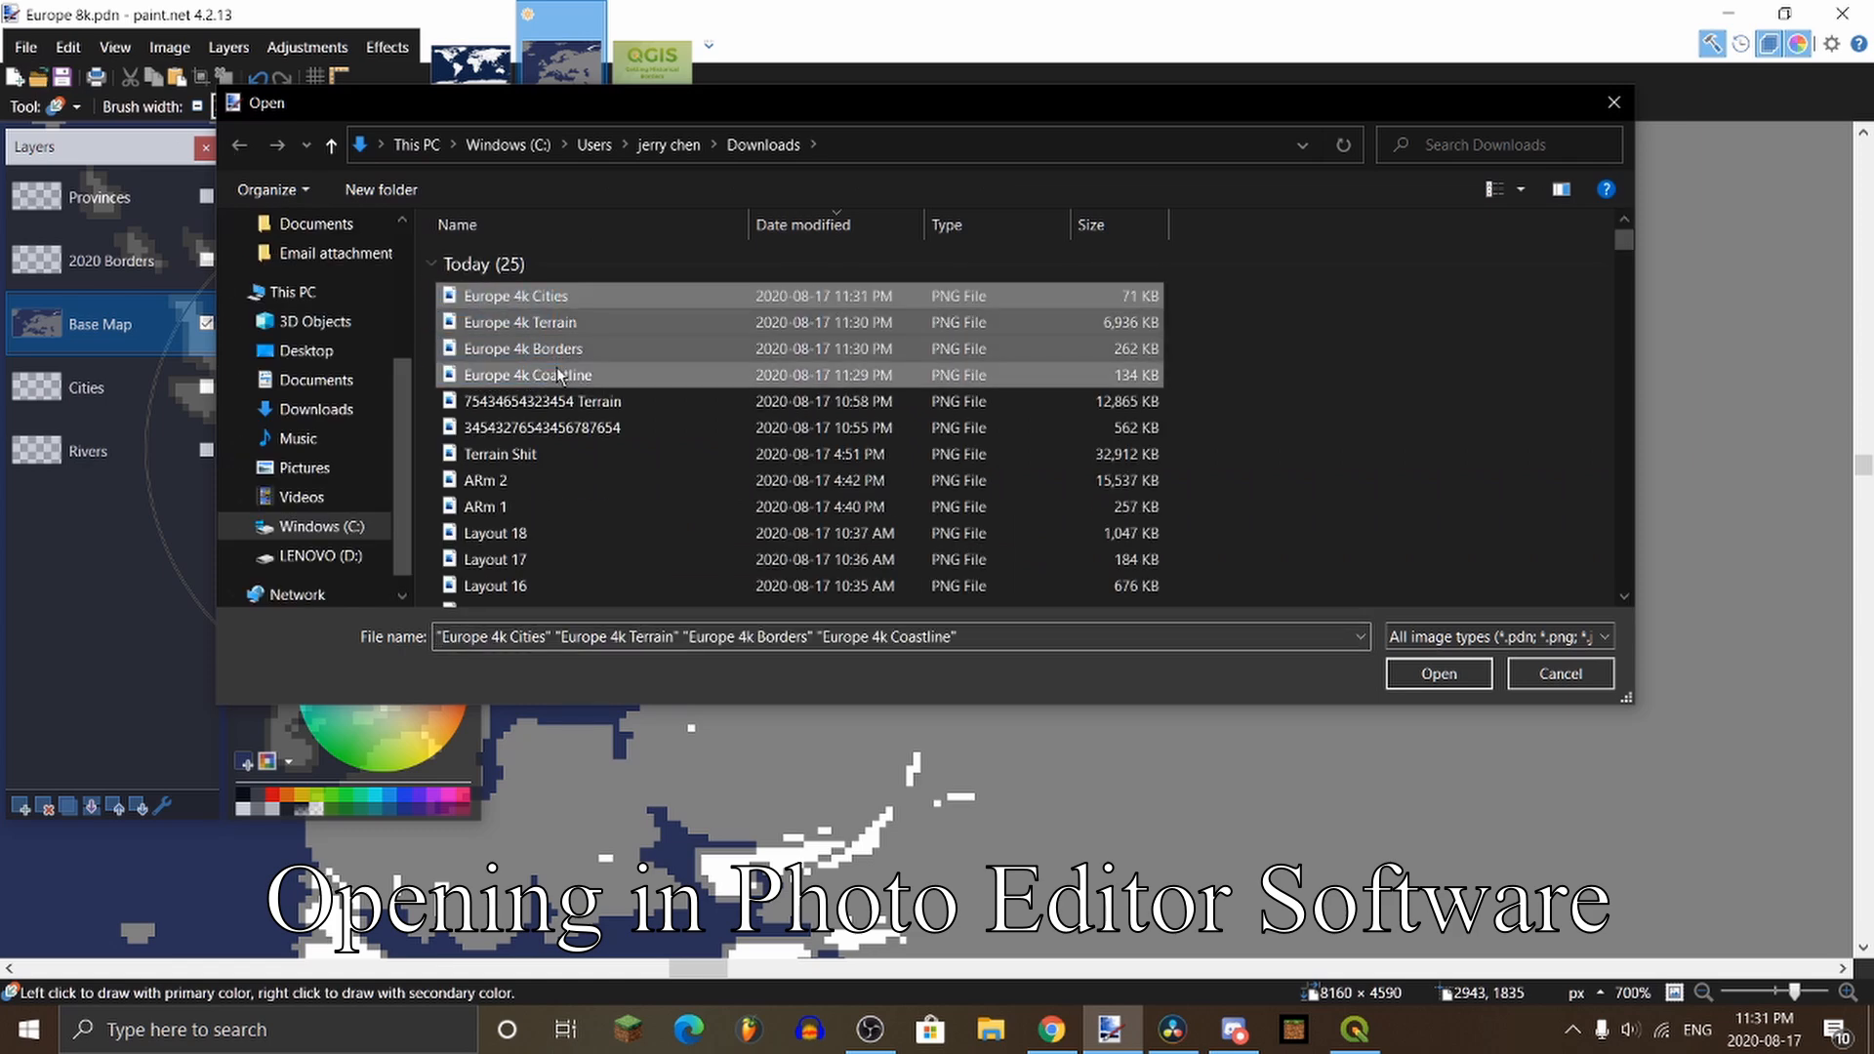
pyautogui.click(1436, 673)
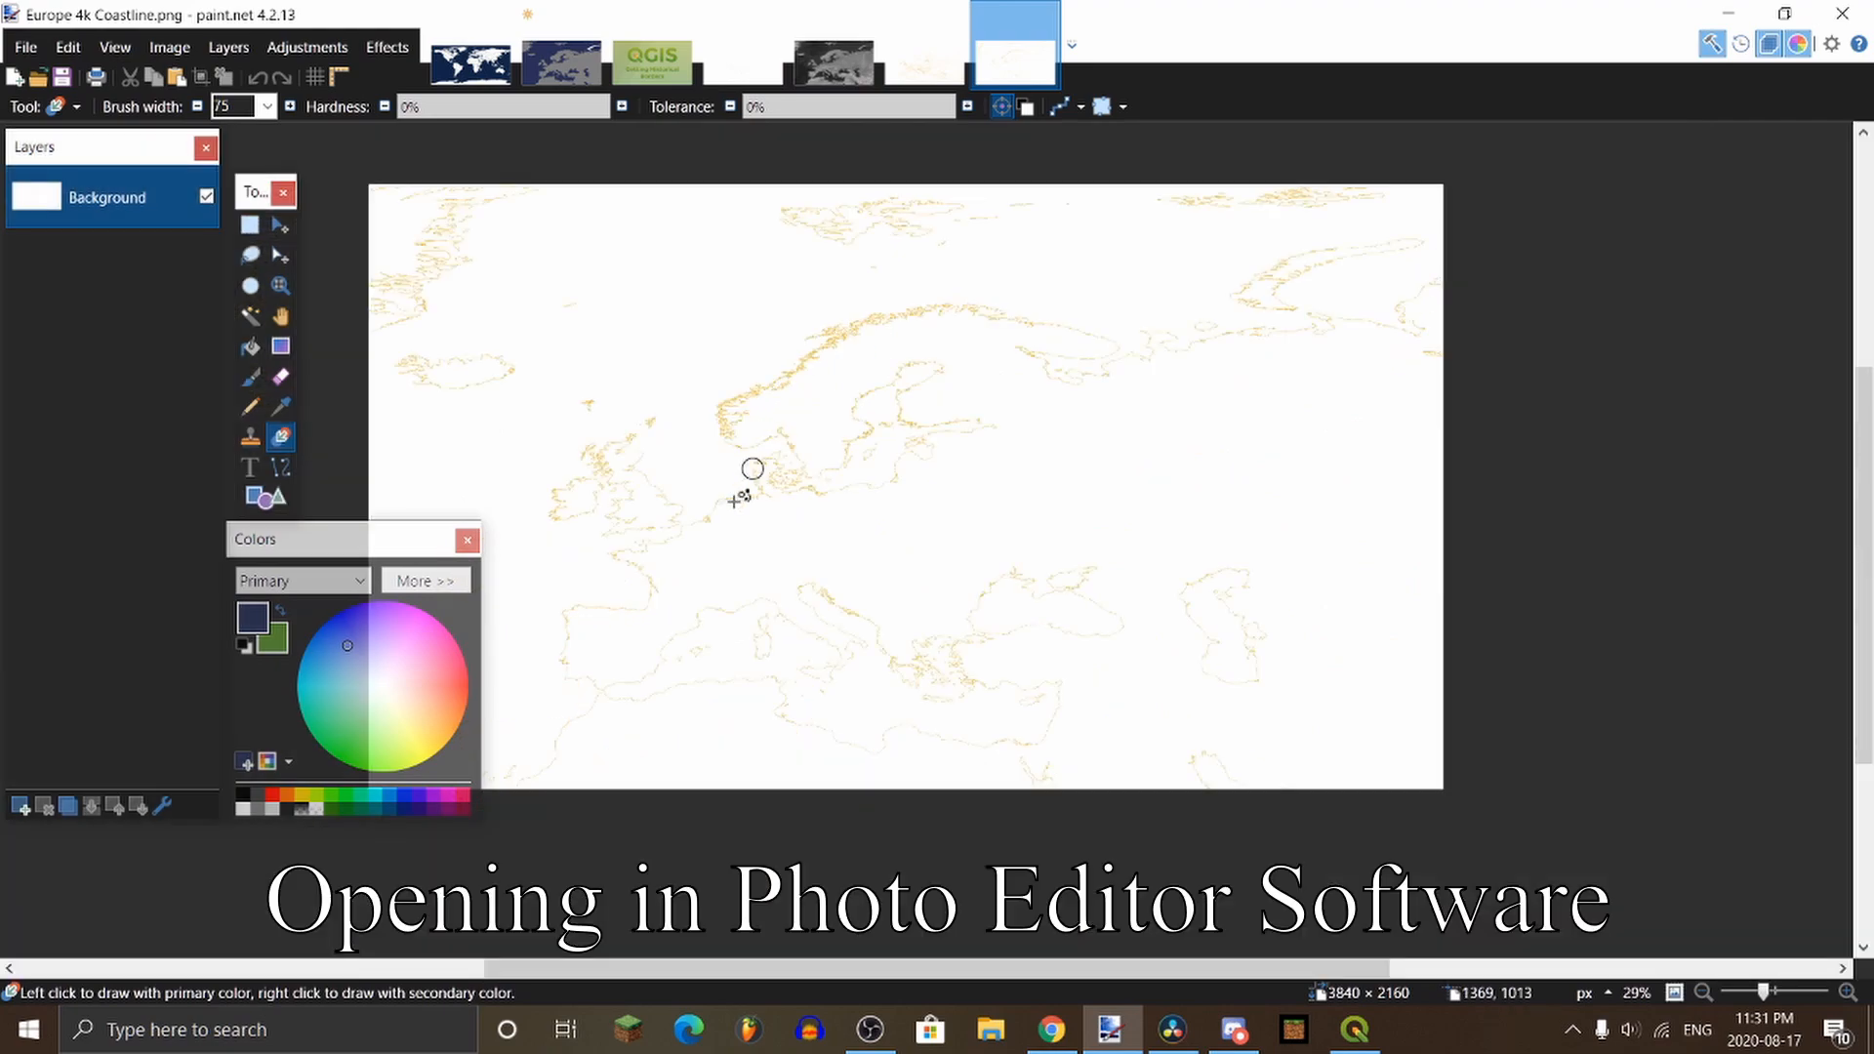
# Step: Fill the ocean in the Europe 4k Coastline image with solid dark blue and choose grey as the primary colour
pyautogui.scroll(3, 753, 468)
pyautogui.click(249, 346)
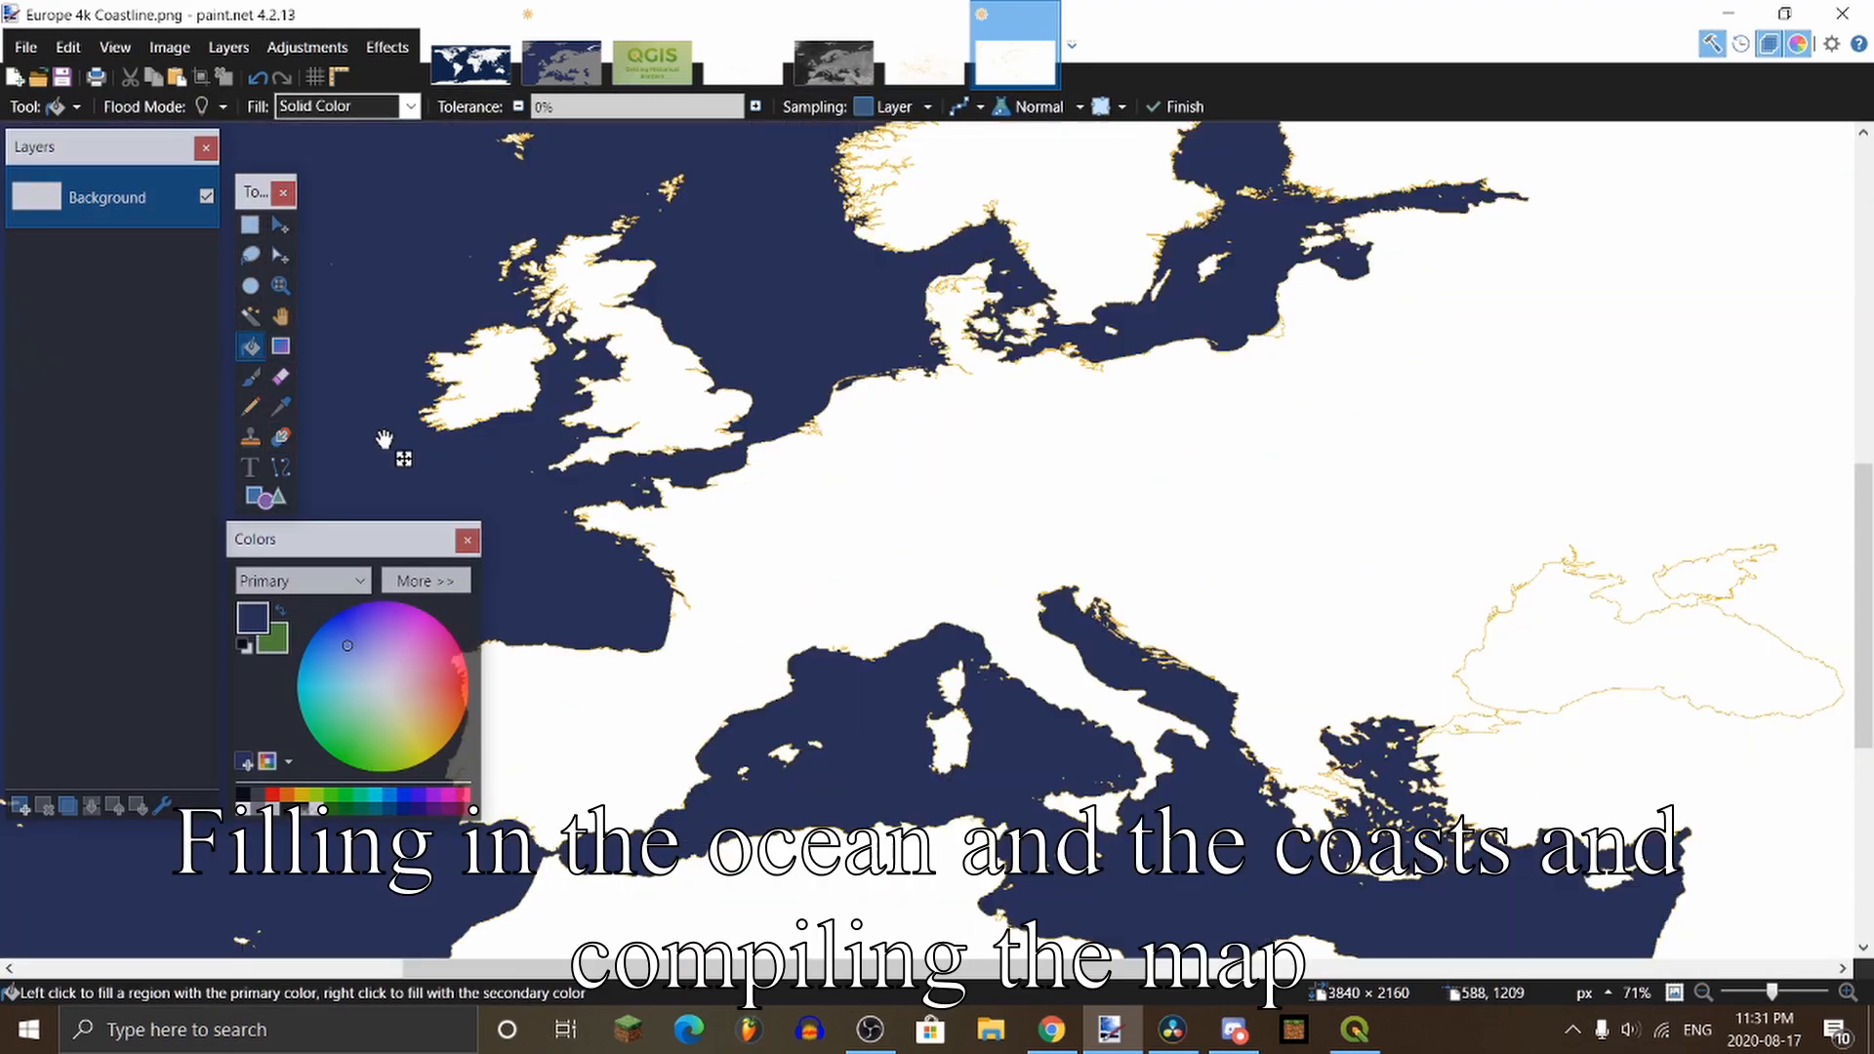
pyautogui.scroll(-5, 742, 421)
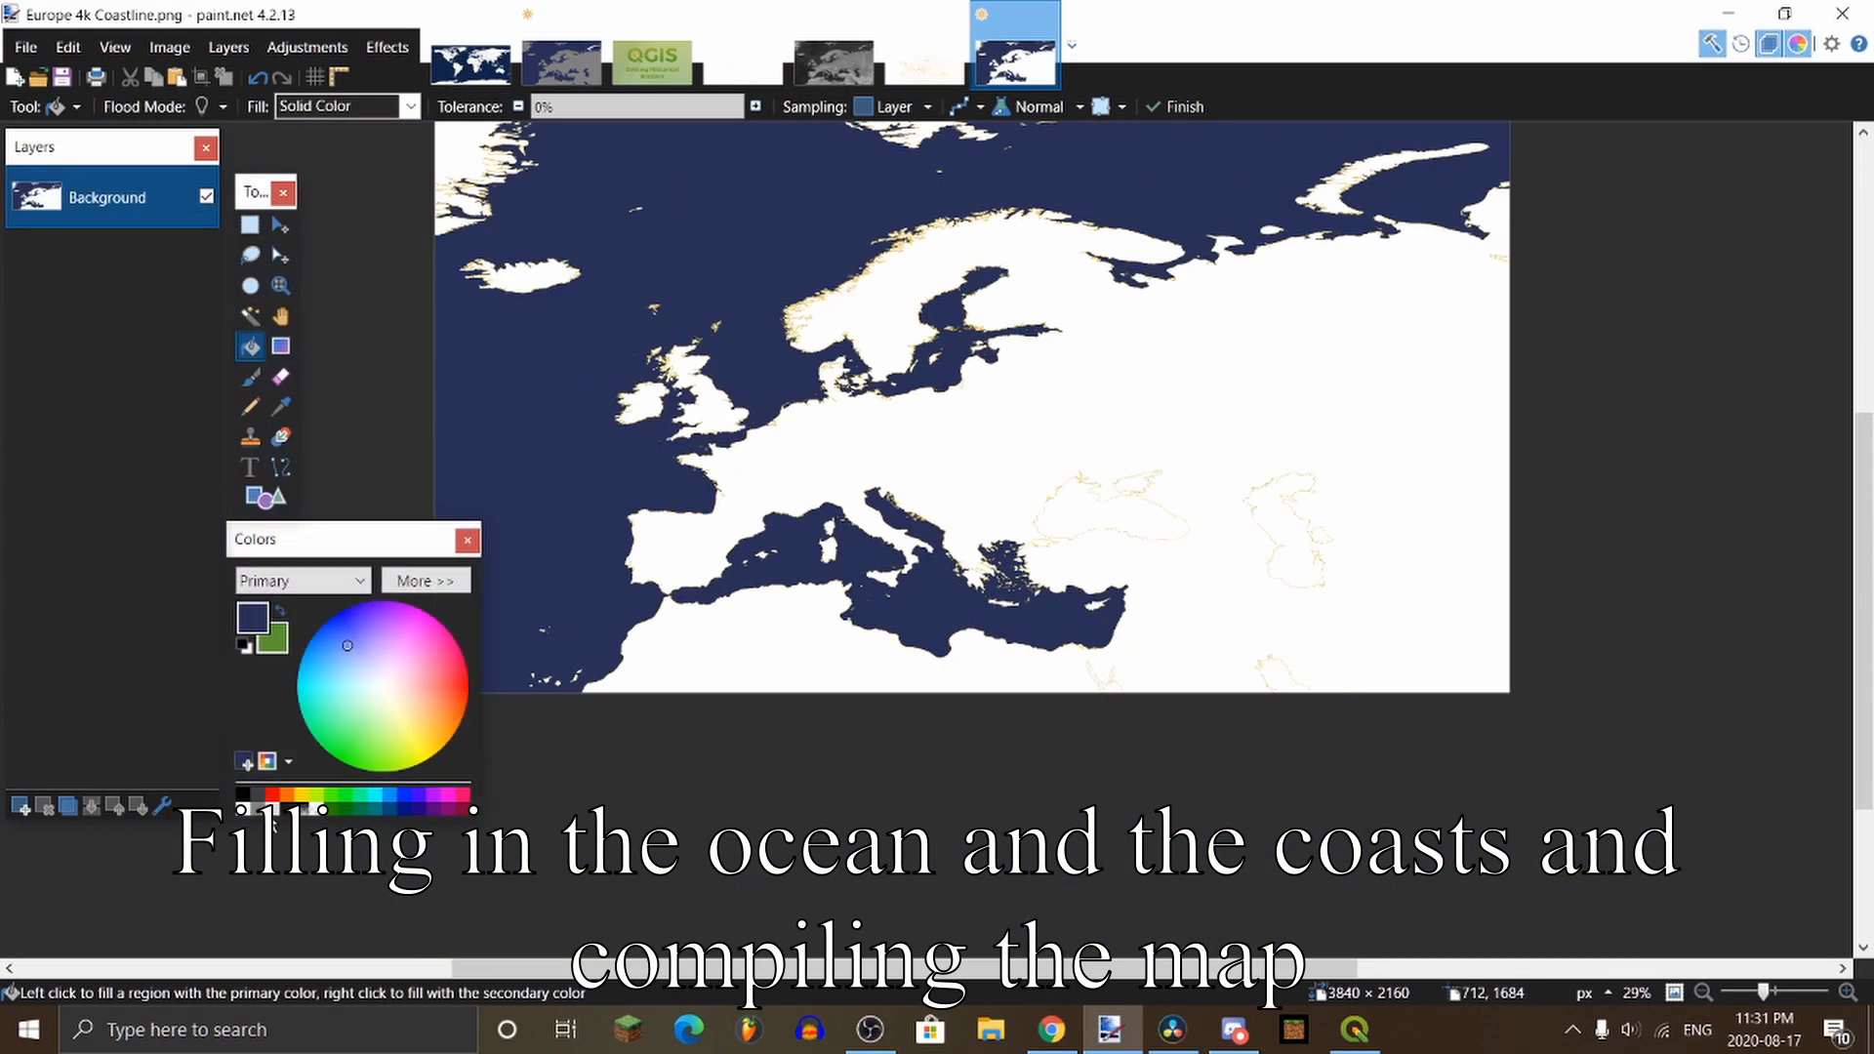
pyautogui.click(258, 808)
# Step: Try to fill the European mainland with grey and undo the fill
pyautogui.click(718, 537)
pyautogui.scroll(-9, 1107, 405)
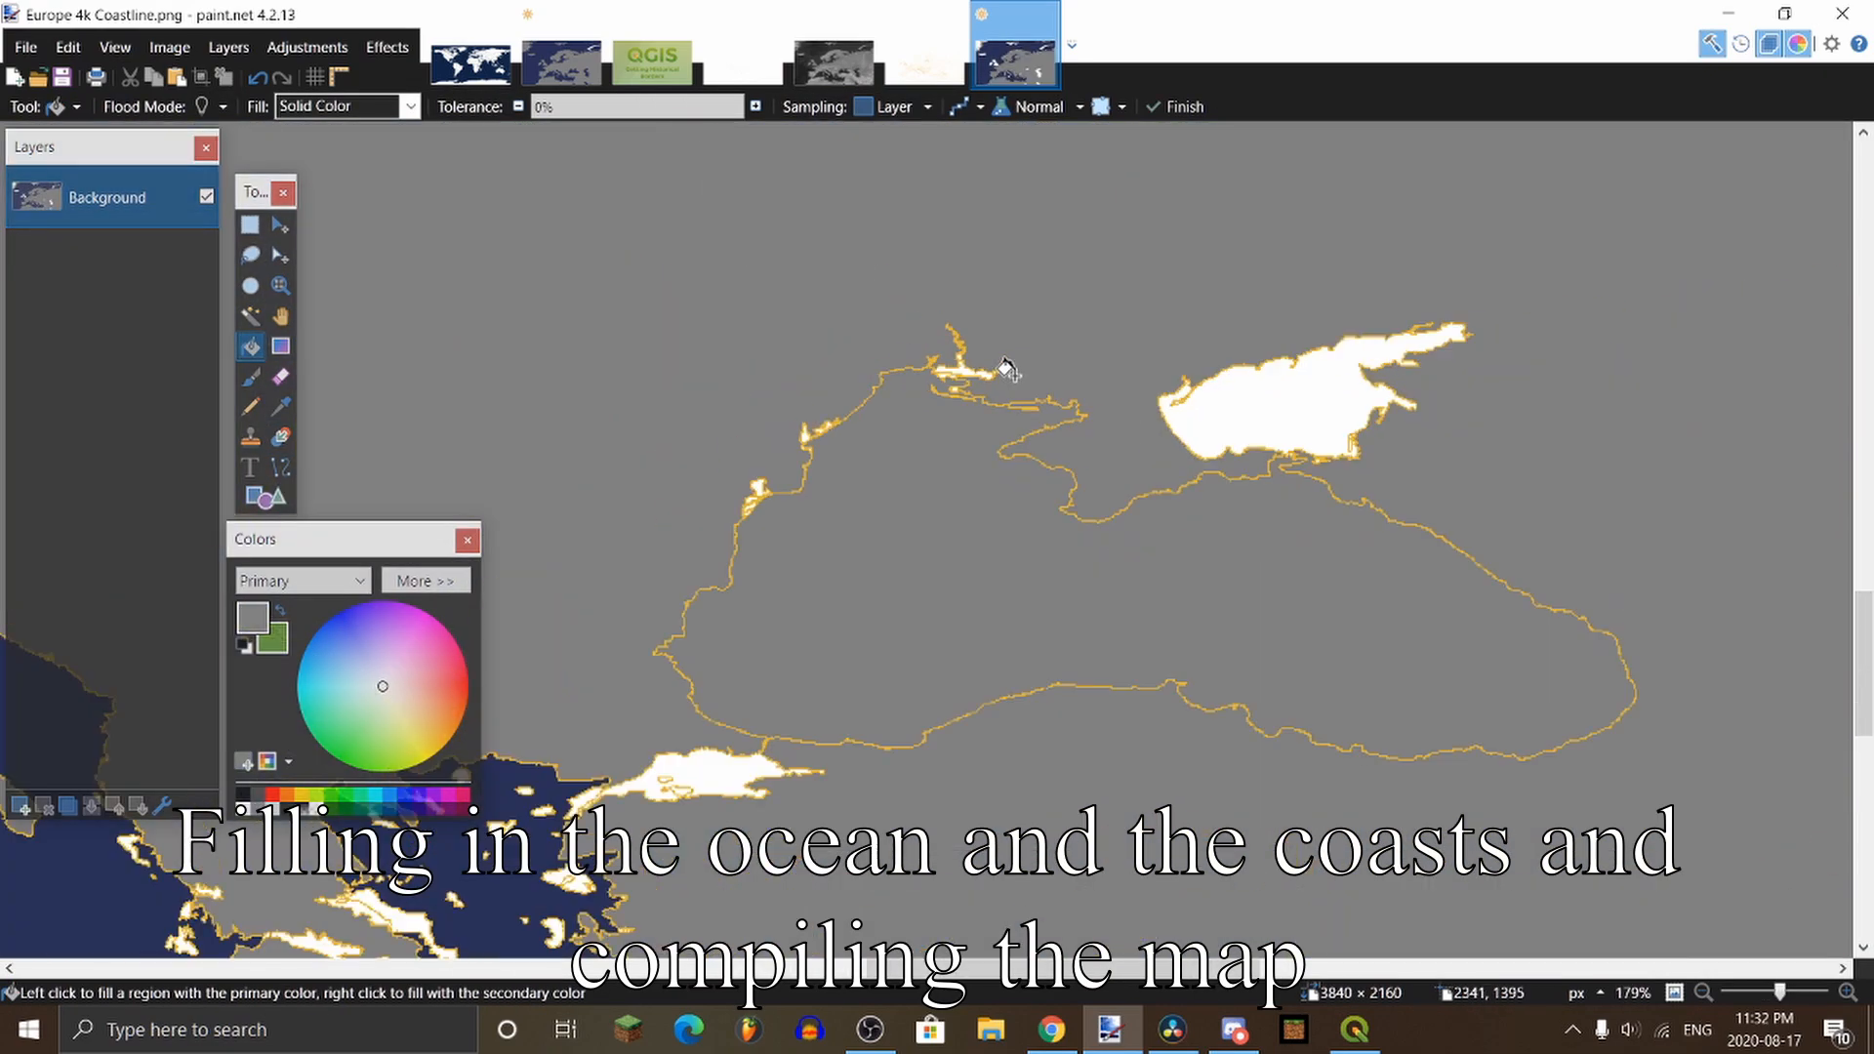
pyautogui.hotkey('ctrl', 'z')
# Step: Close the one-pixel gap in the Black Sea's southern coastline with the Pencil and fill the mainland with grey
pyautogui.hscroll(-3, 1038, 435)
pyautogui.scroll(3, 1038, 435)
pyautogui.hscroll(3, 875, 371)
pyautogui.scroll(10, 875, 371)
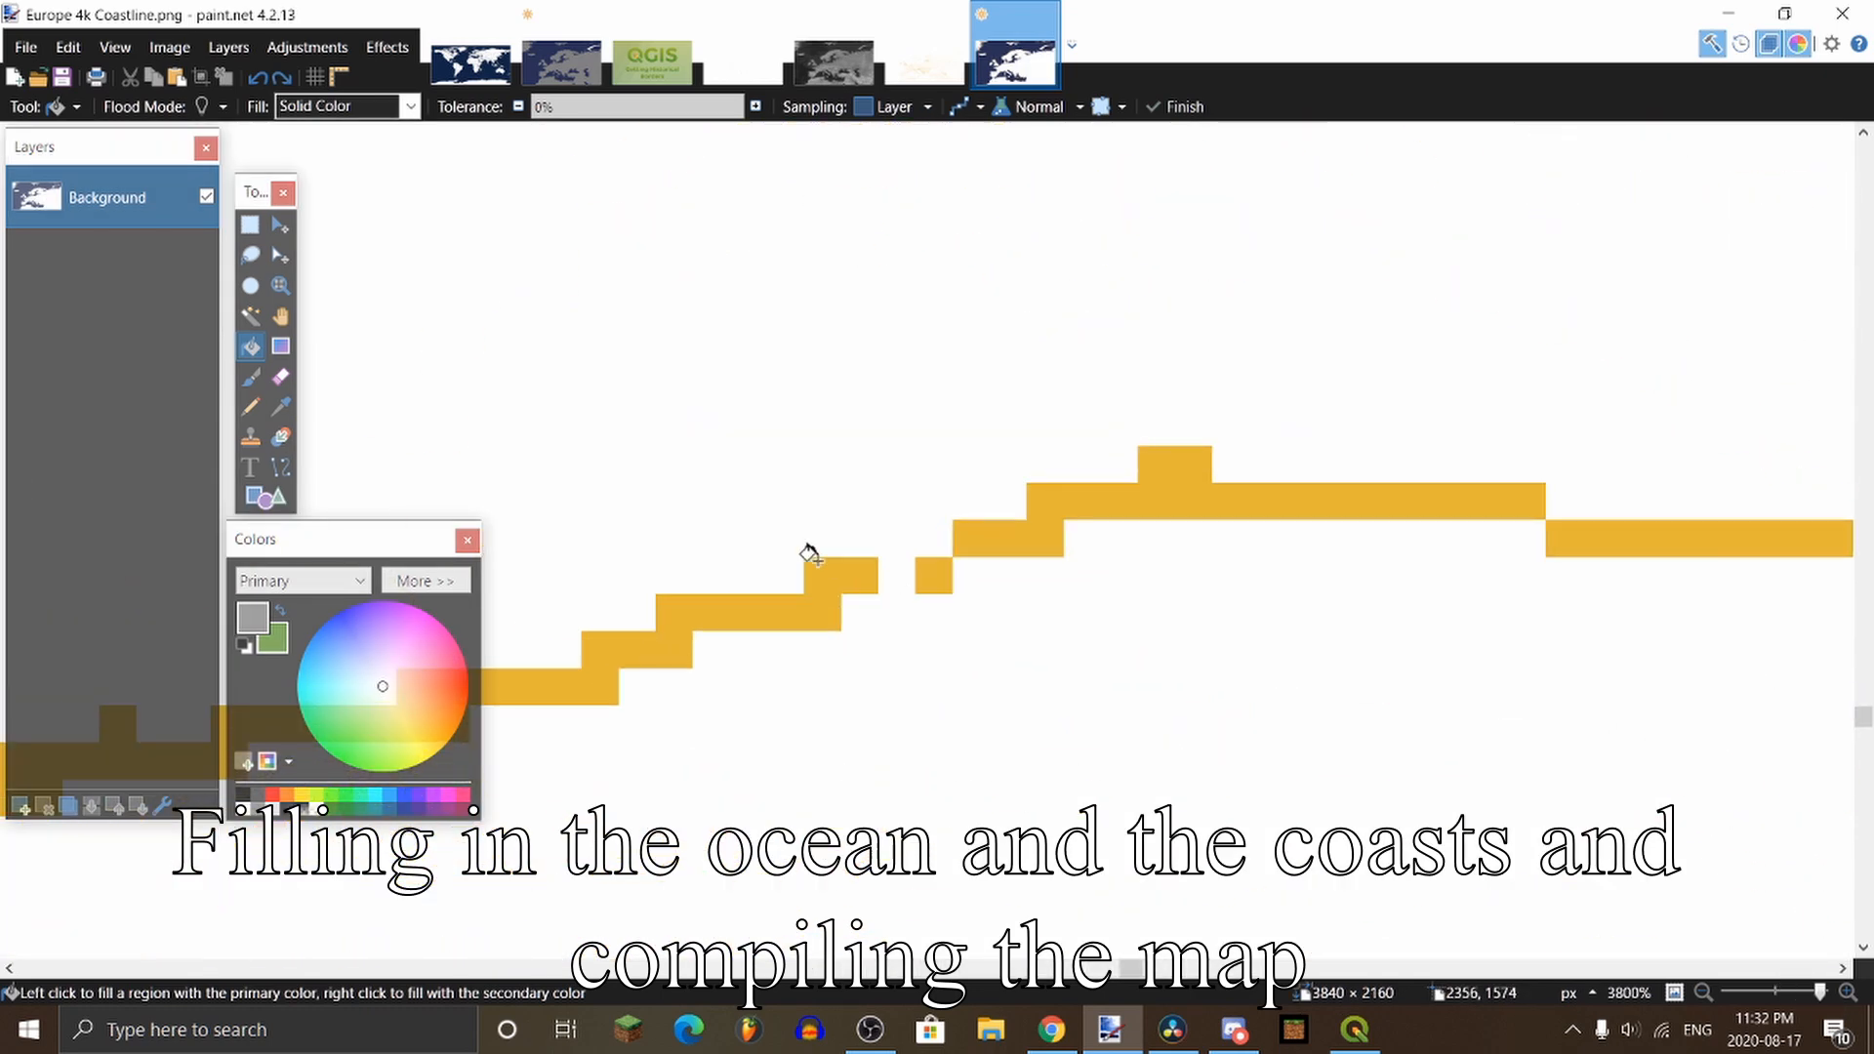
pyautogui.press('p')
pyautogui.click(897, 576)
pyautogui.press('f')
pyautogui.click(1010, 683)
pyautogui.scroll(-14, 997, 577)
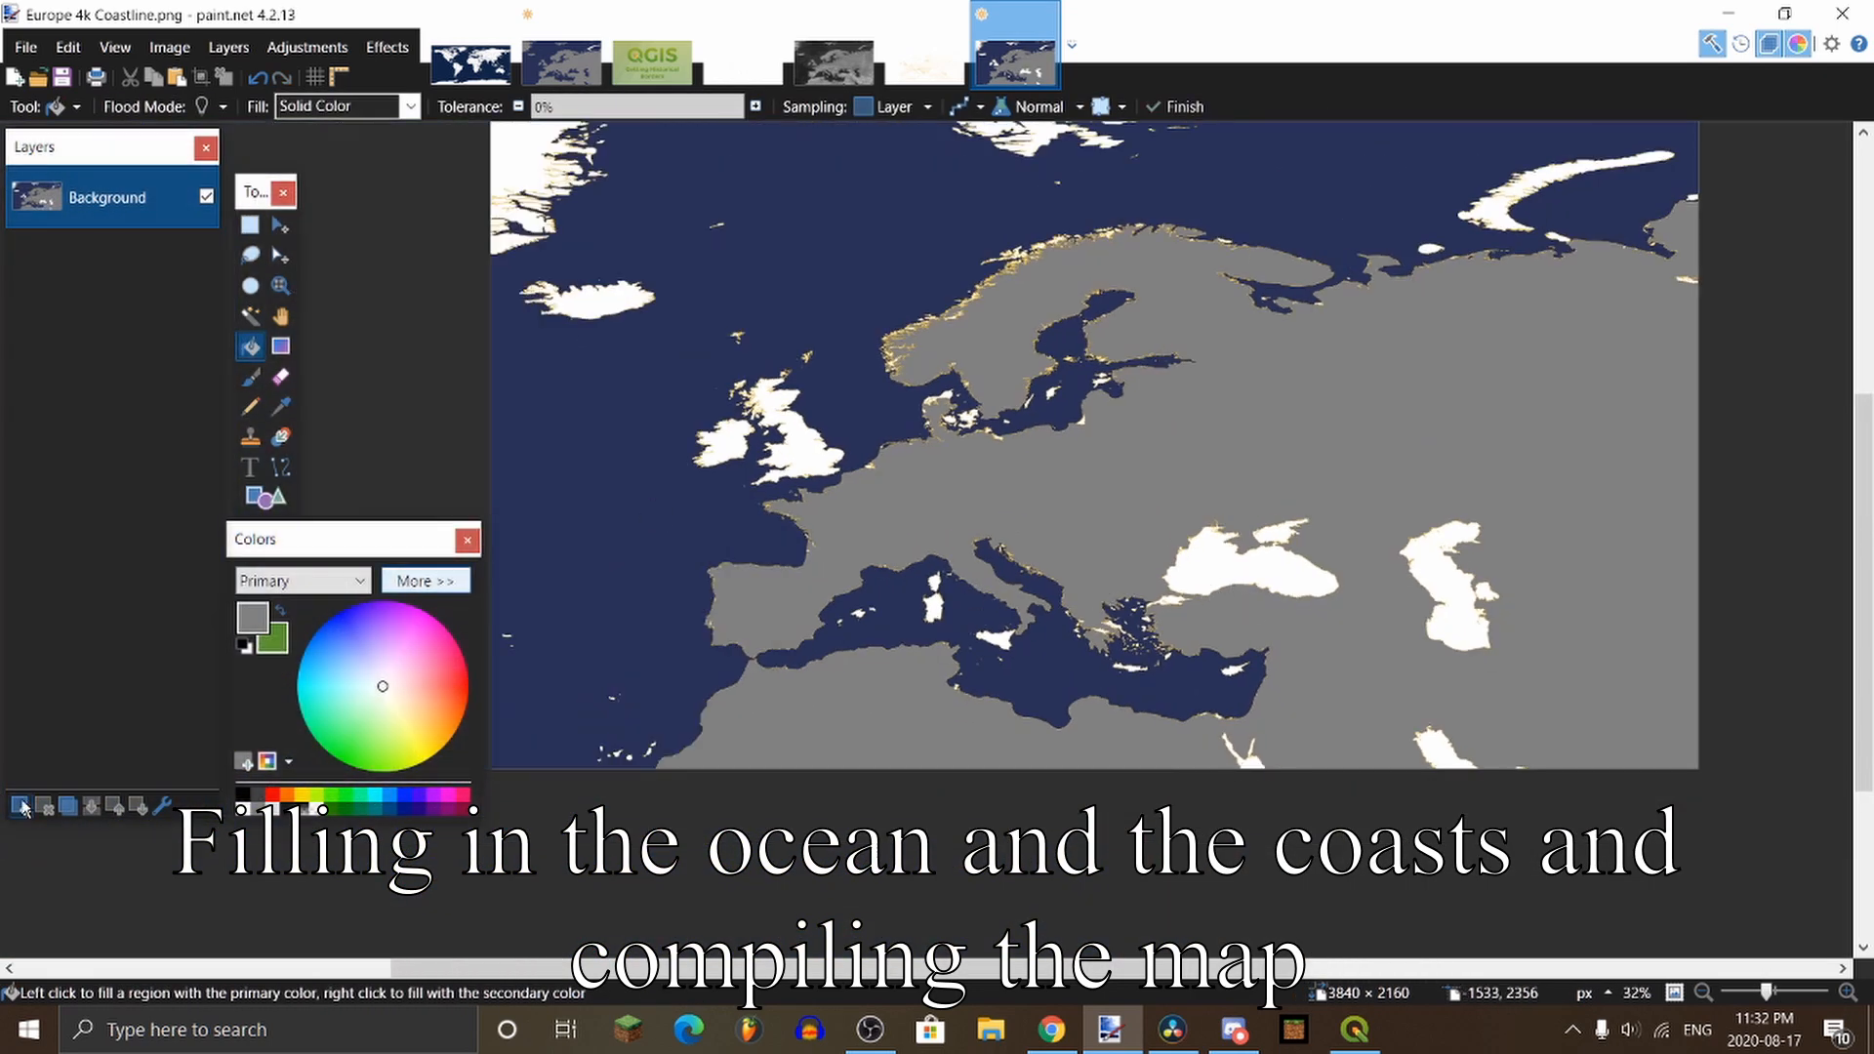
# Step: Add a layer to the Coastline image, paste the Europe 4k Terrain image into it and make it semi-transparent
pyautogui.click(21, 806)
pyautogui.click(834, 63)
pyautogui.click(1015, 62)
pyautogui.hotkey('ctrl', 'v')
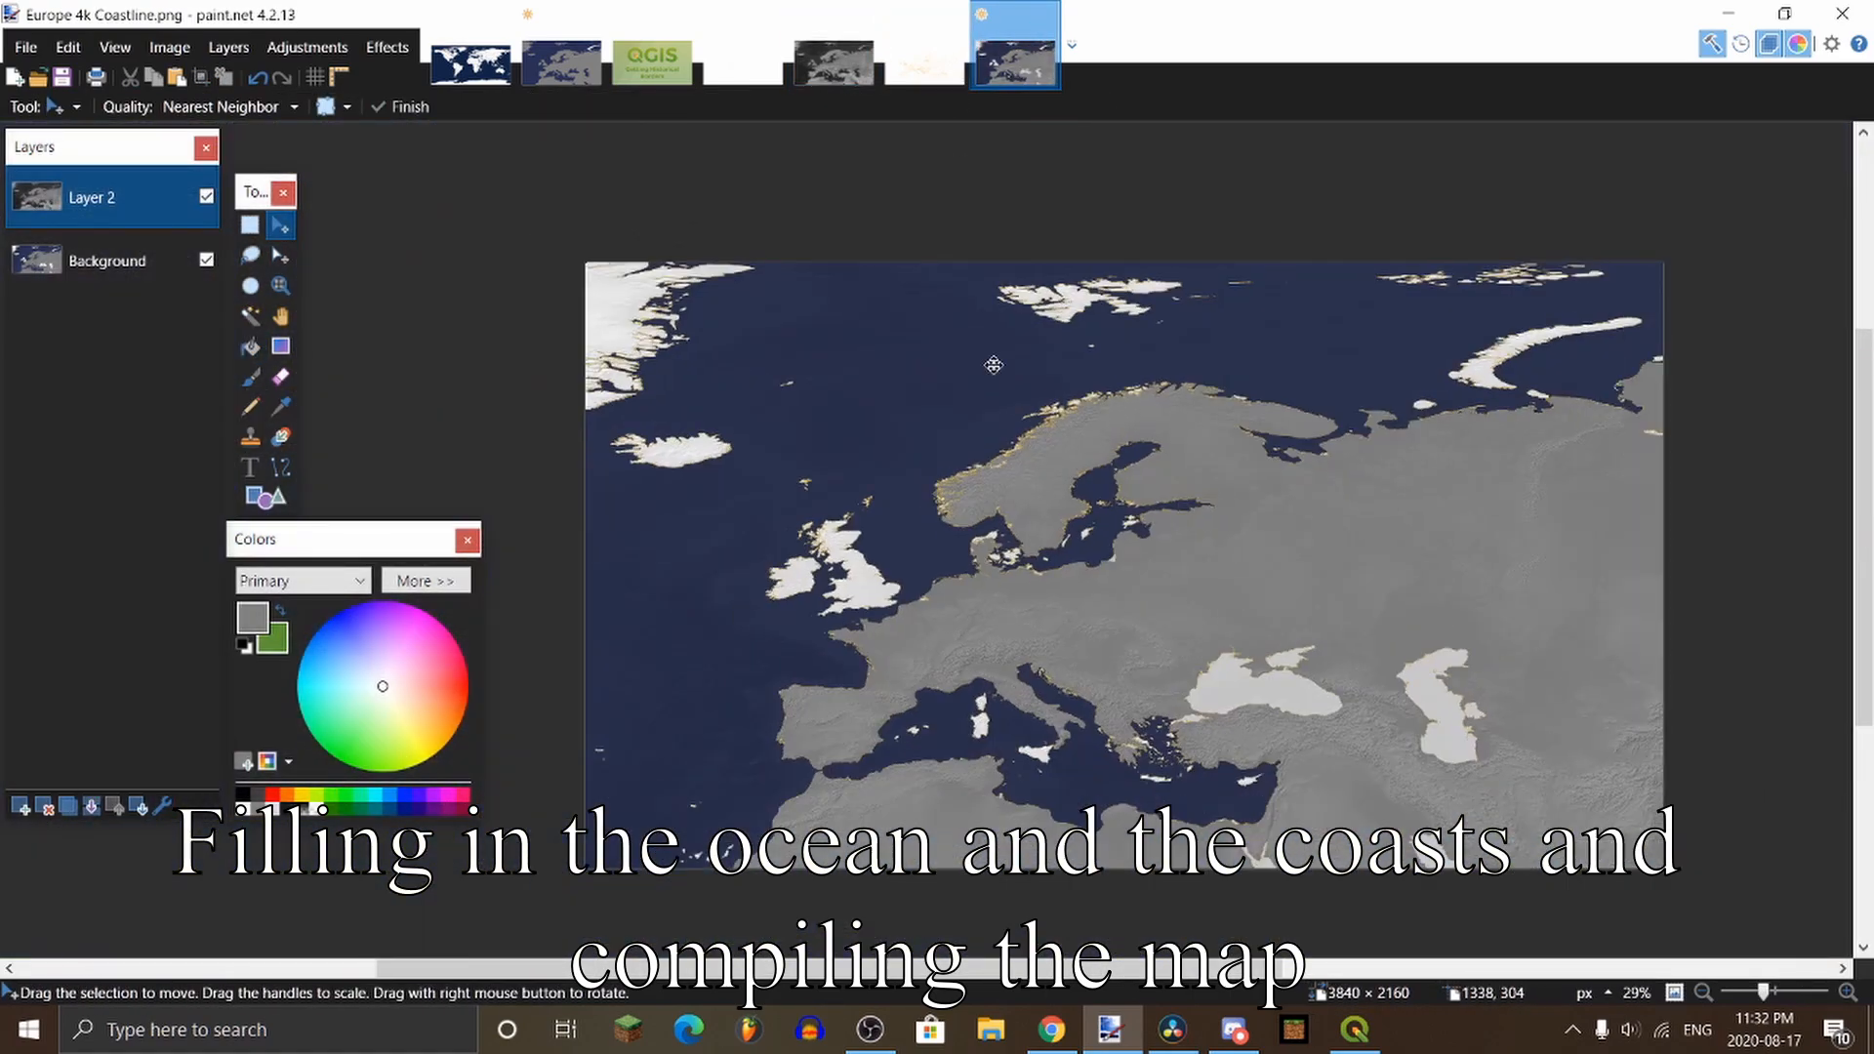
pyautogui.scroll(4, 1074, 683)
pyautogui.scroll(-2, 1071, 435)
# Step: Copy the Europe 4k Borders image into a new layer named Provinces in the Coastline image
pyautogui.click(917, 62)
pyautogui.click(747, 62)
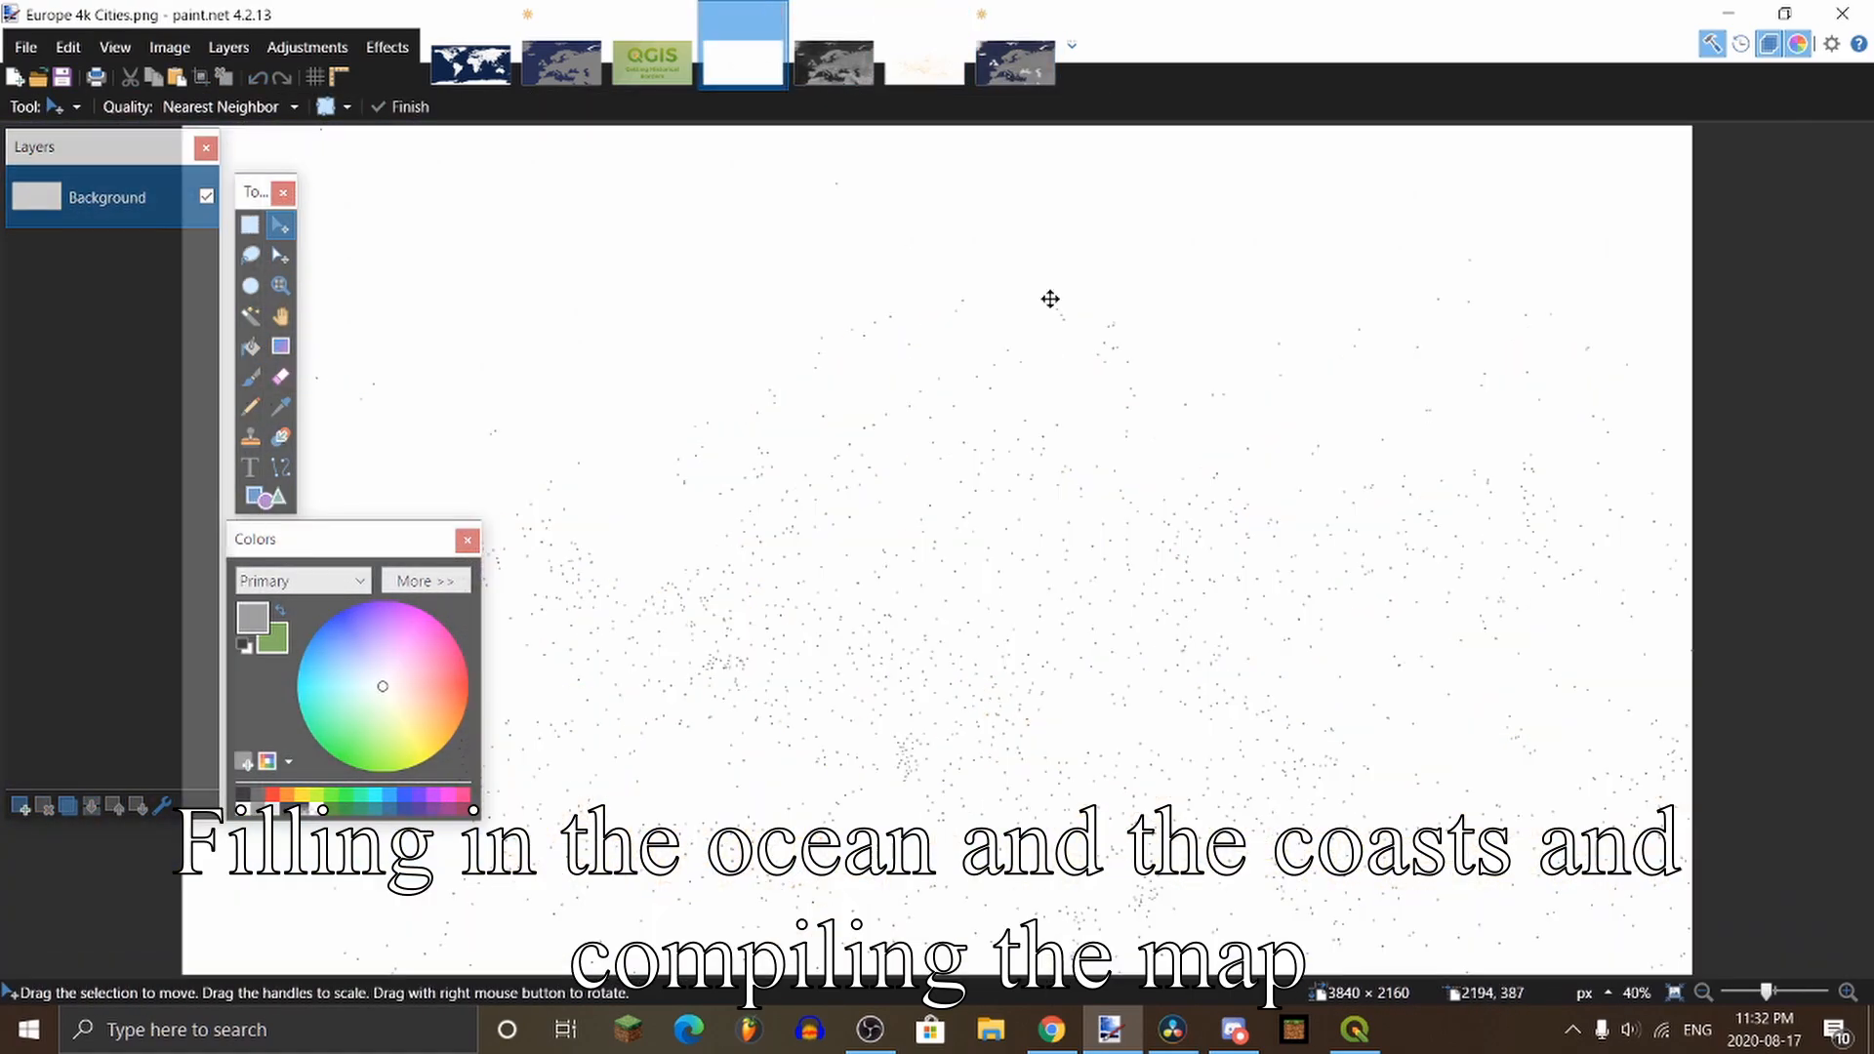
pyautogui.click(924, 62)
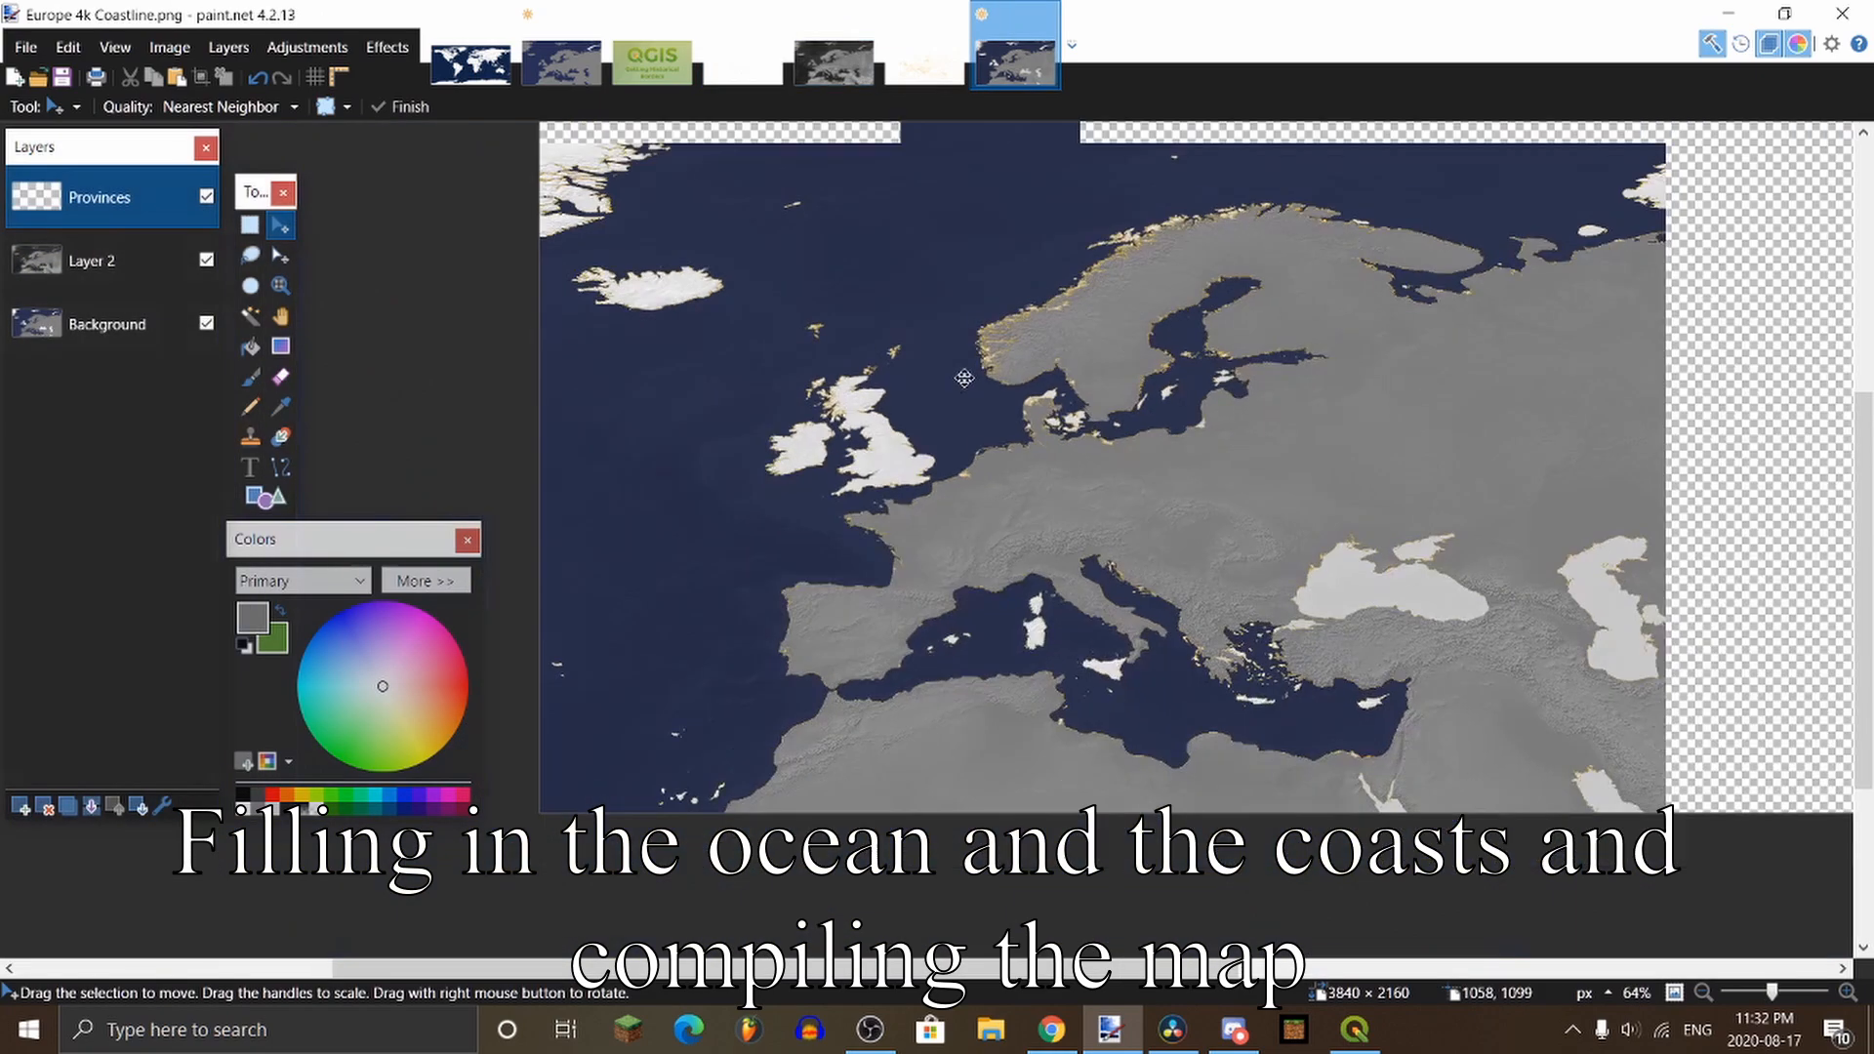
pyautogui.hotkey('ctrl', 'v')
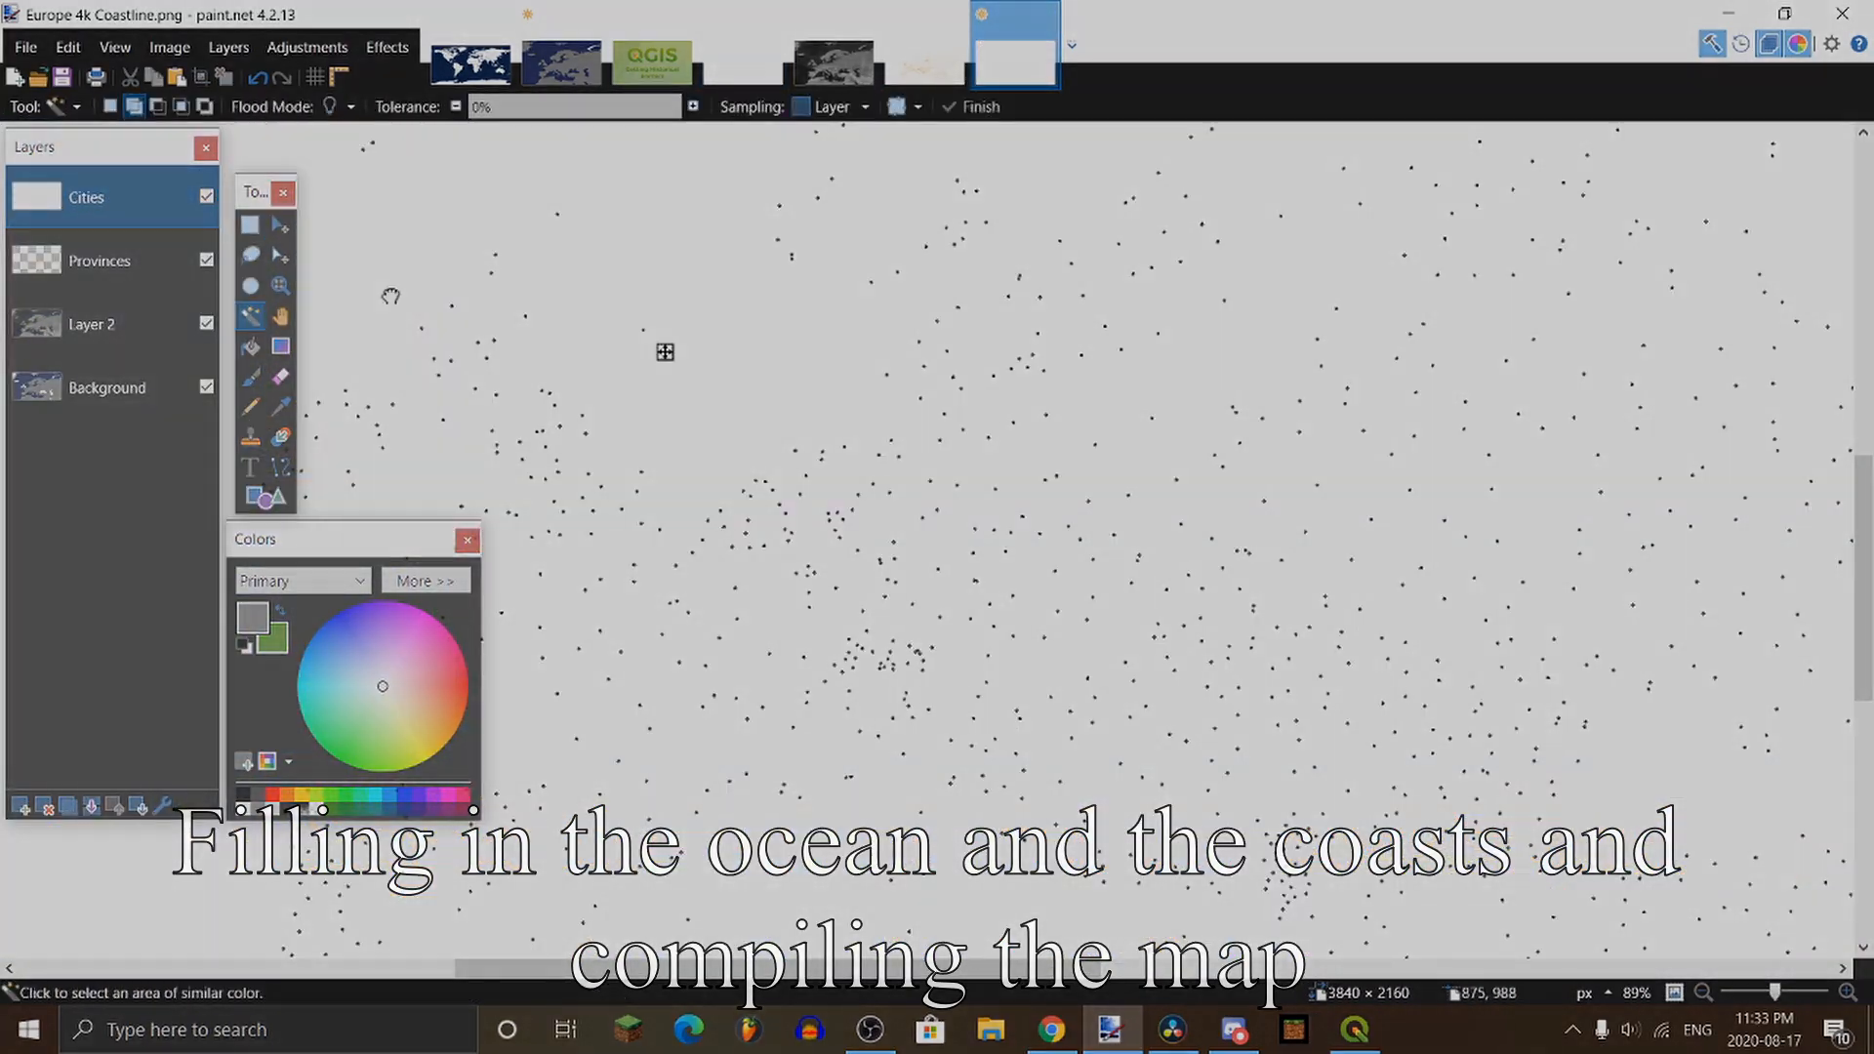
# Step: Select the white background of the Cities layer with the Magic Wand and remove it
pyautogui.click(664, 352)
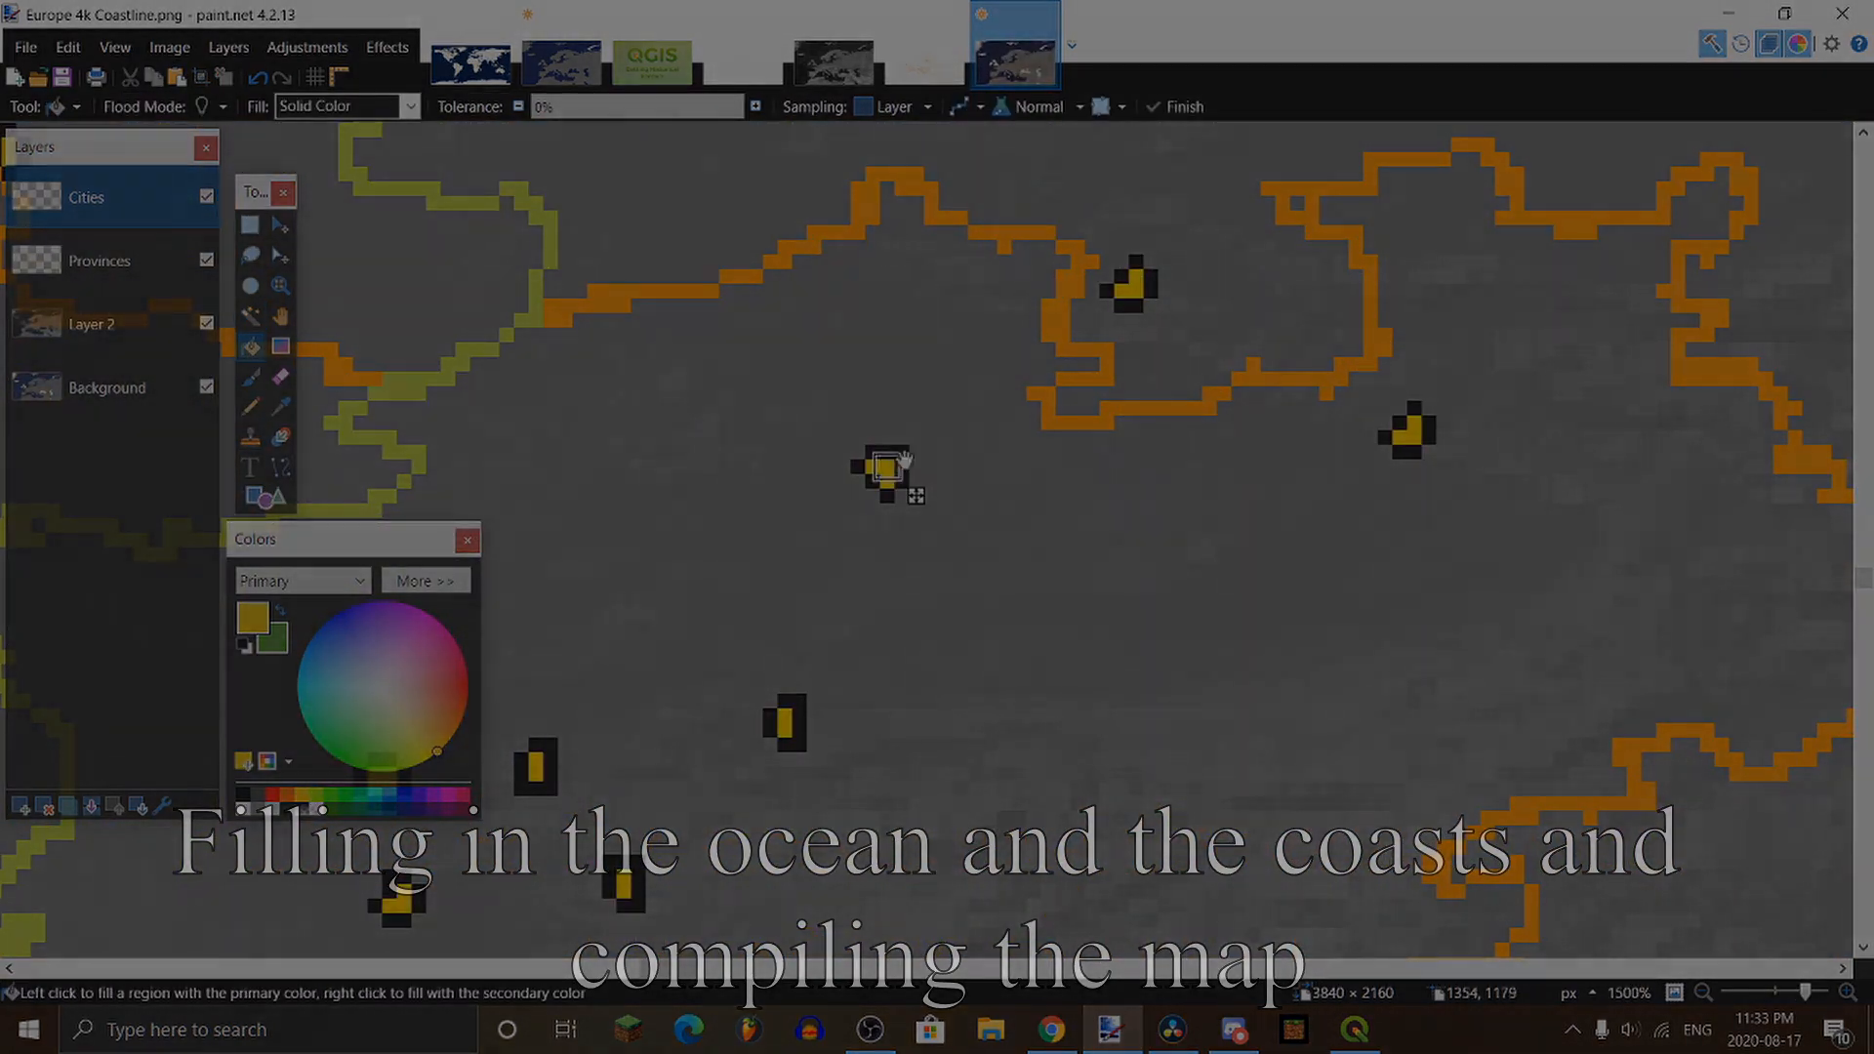